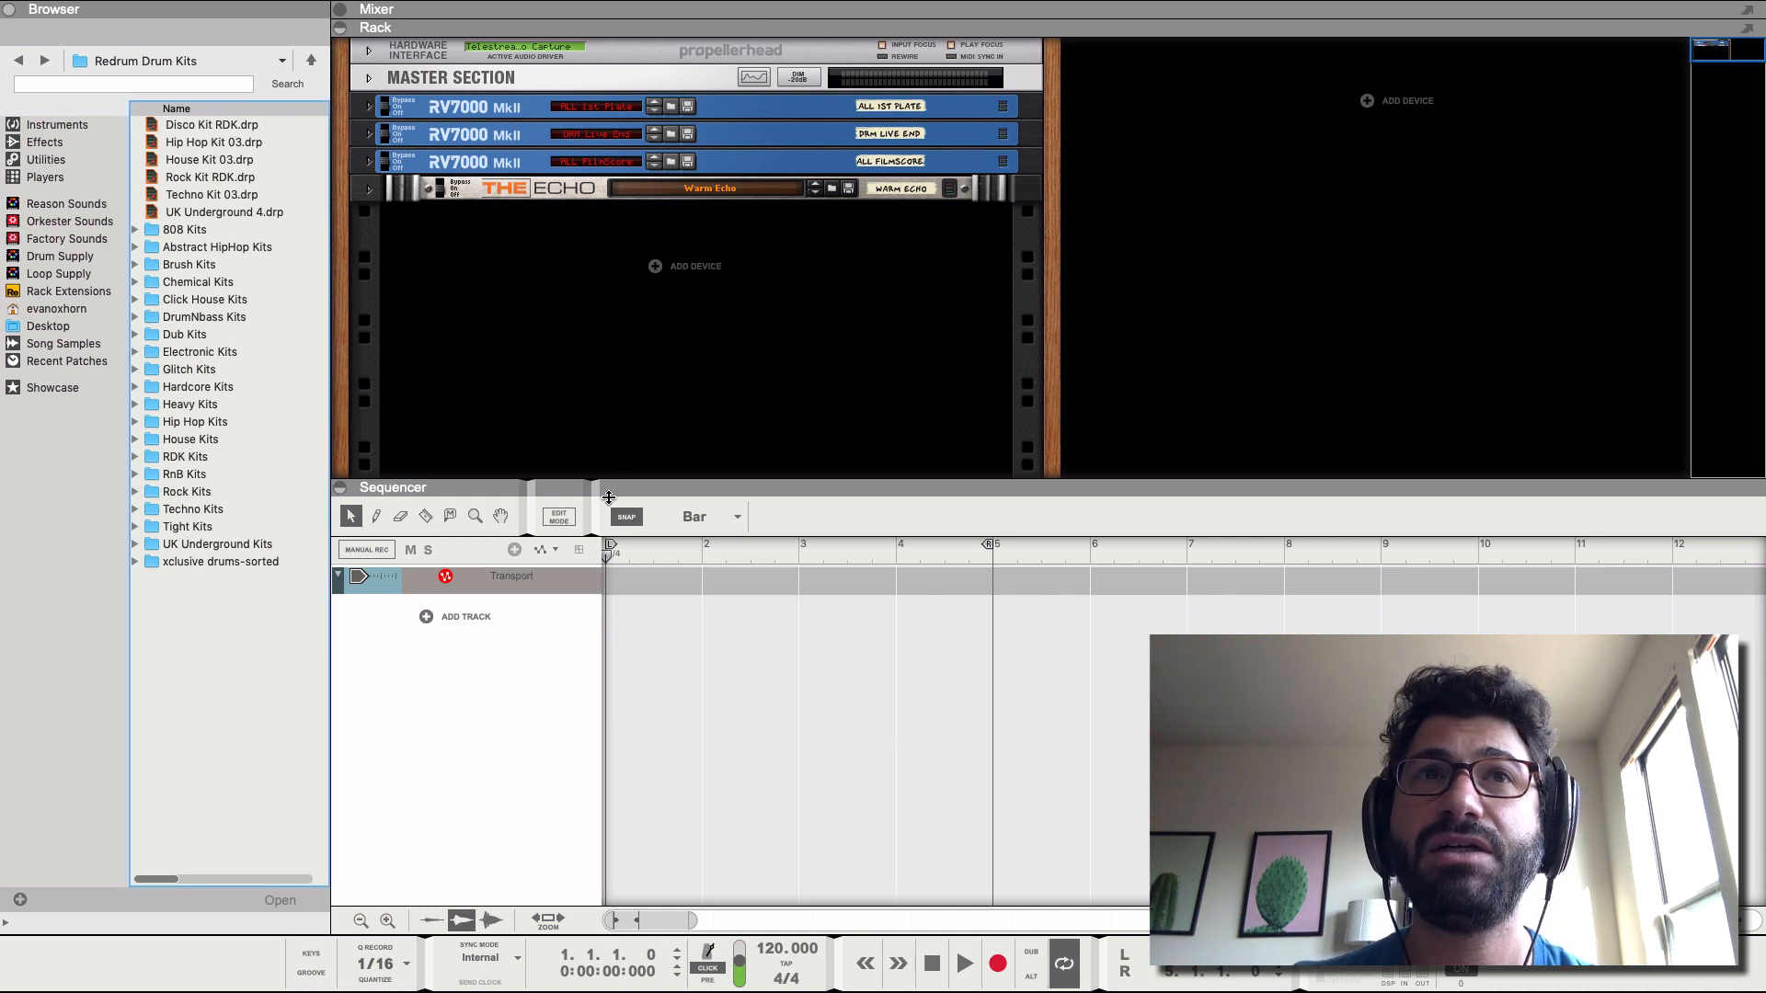
- Load the House Kit 03.drp patch into the empty rack space as a new Redrum drum machine
{"action": "left_click_drag", "start_coordinate": [609, 480], "coordinate": [601, 571]}
{"action": "right_click", "coordinate": [701, 278]}
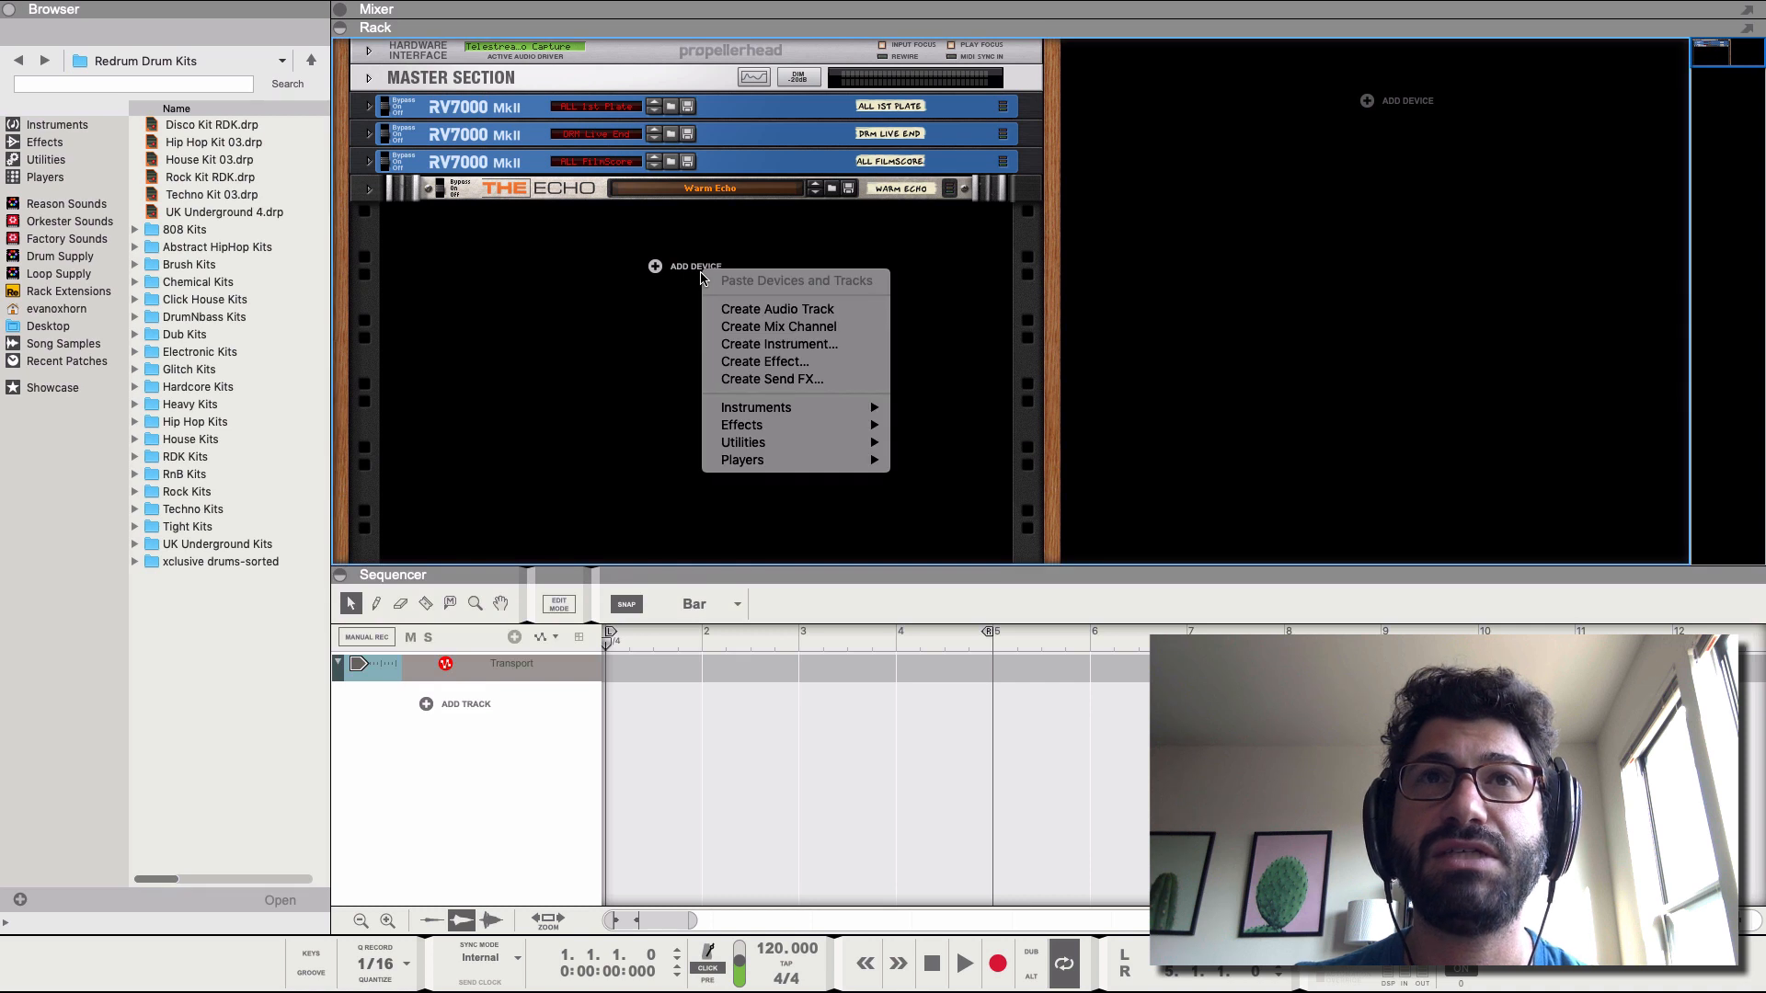
{"action": "left_click", "coordinate": [442, 273]}
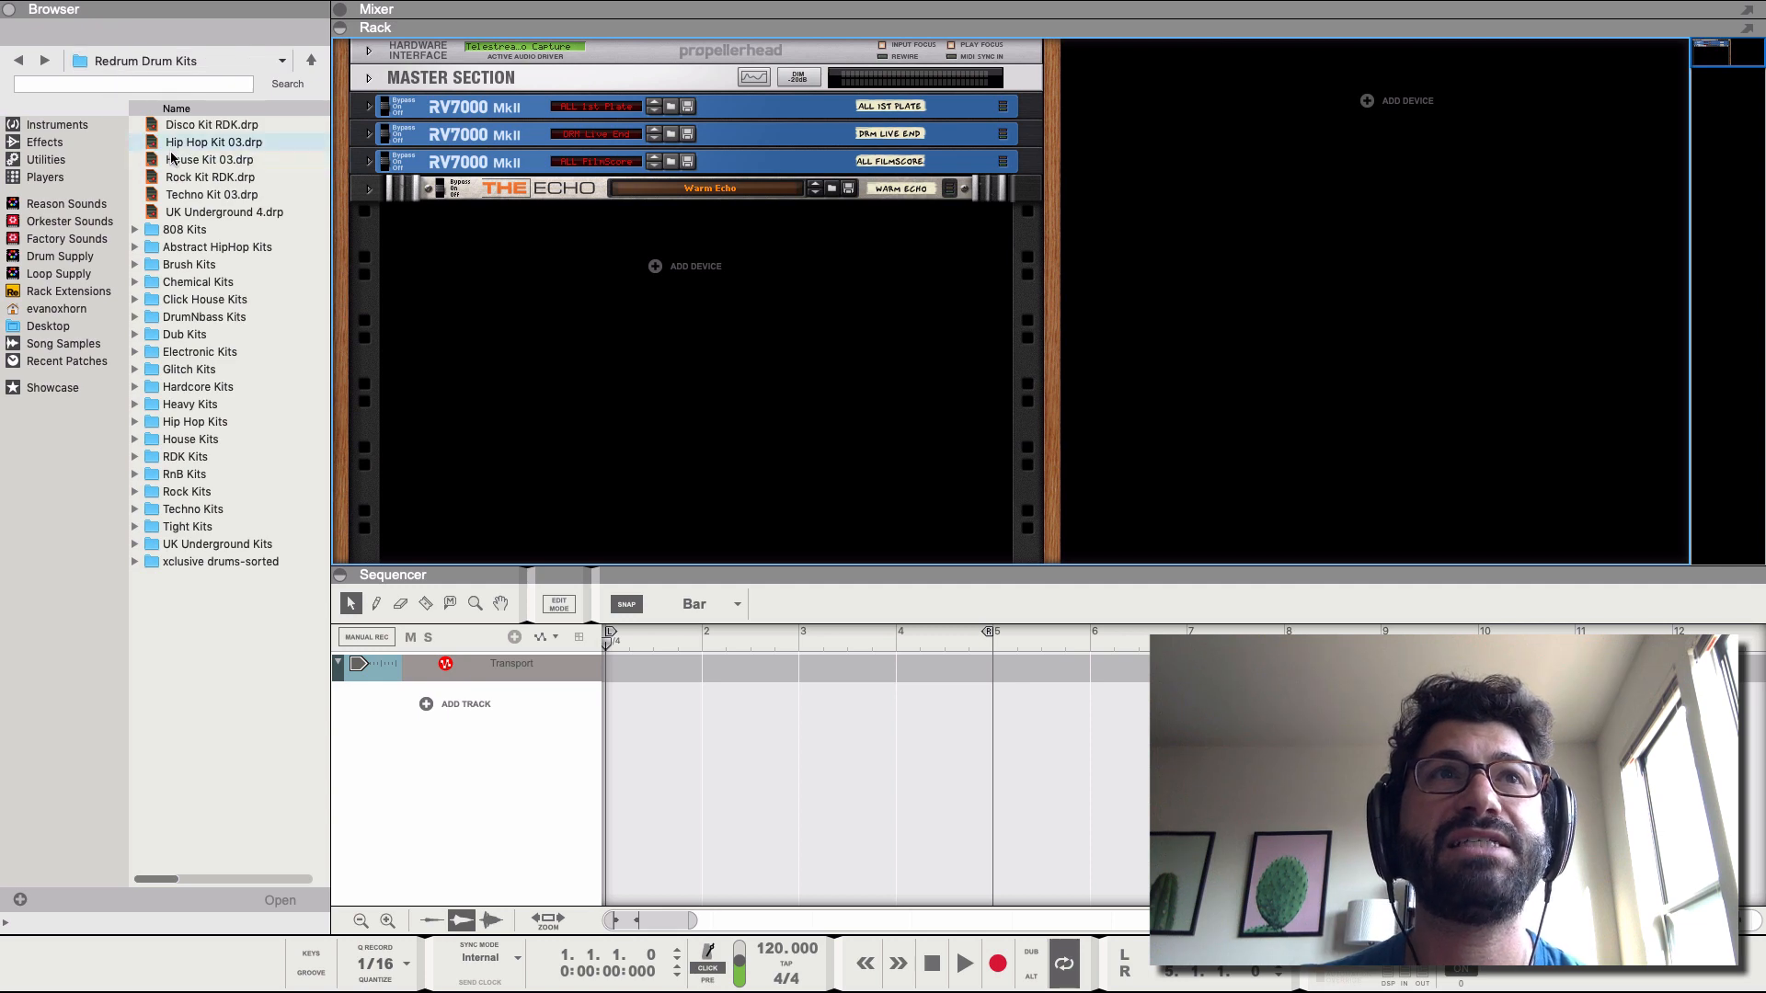
{"action": "left_click_drag", "start_coordinate": [171, 158], "coordinate": [616, 322]}
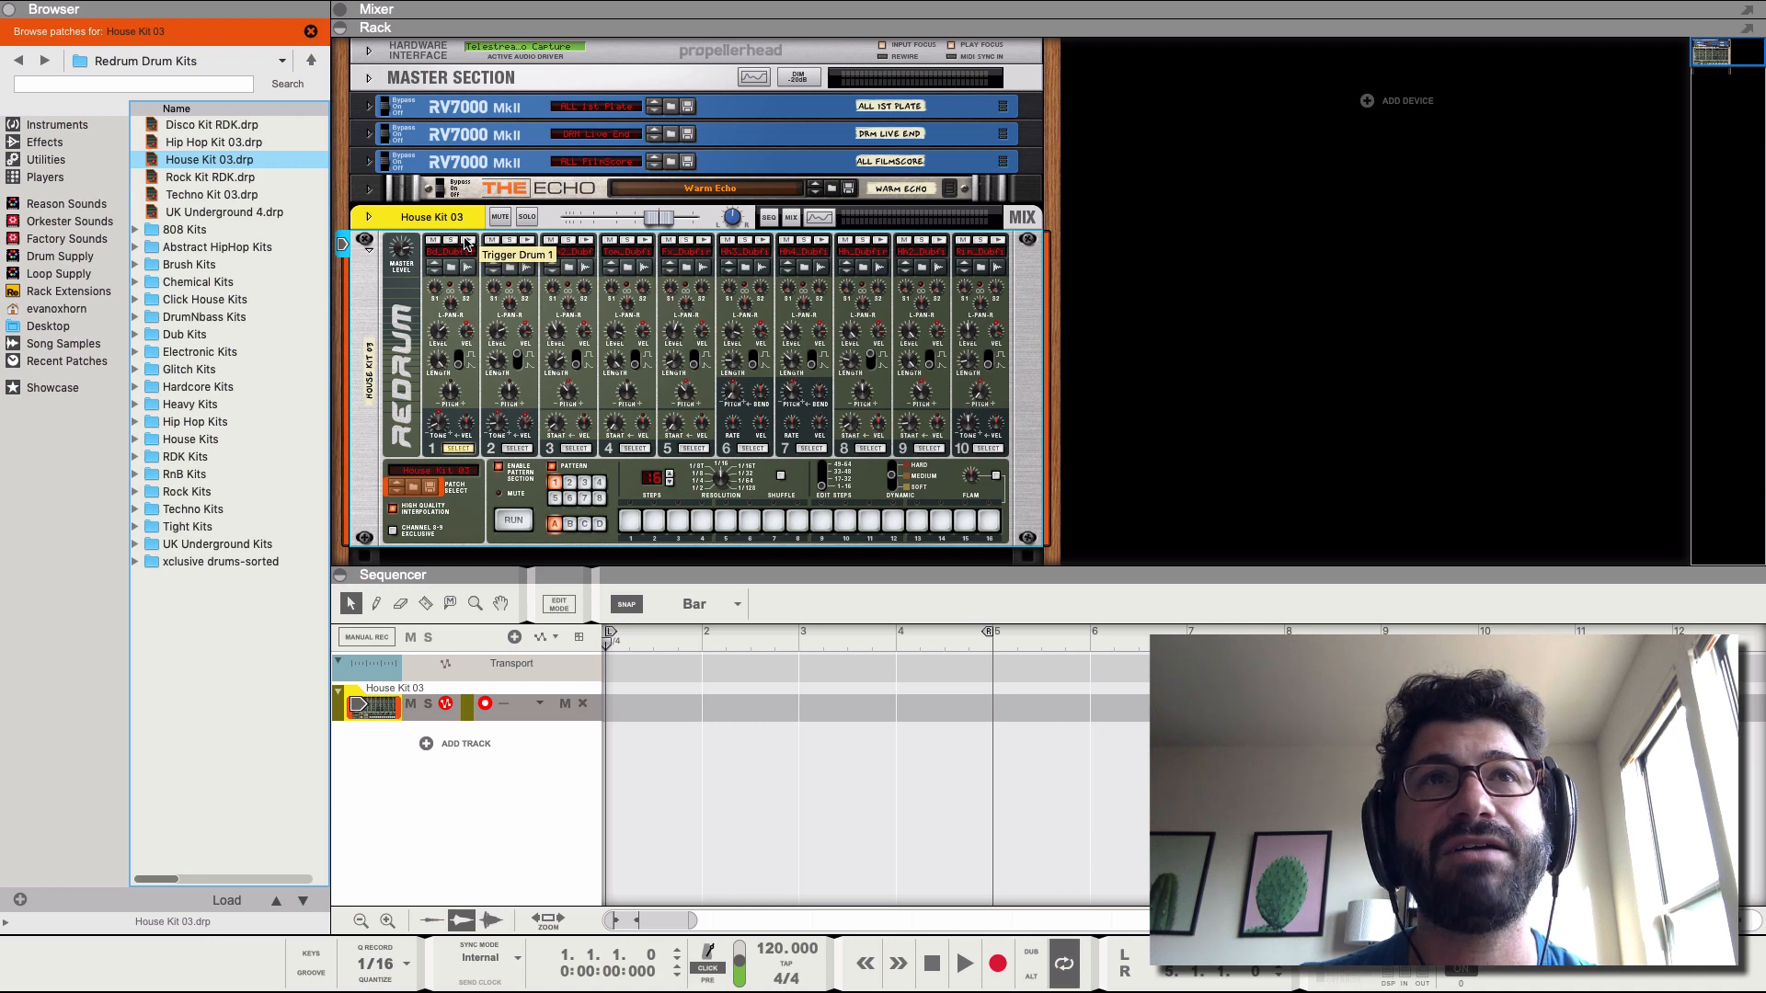
- Audition the sounds of Redrum drum channels 1 through 10 one after another
{"action": "left_click", "coordinate": [466, 241]}
{"action": "left_click", "coordinate": [512, 241]}
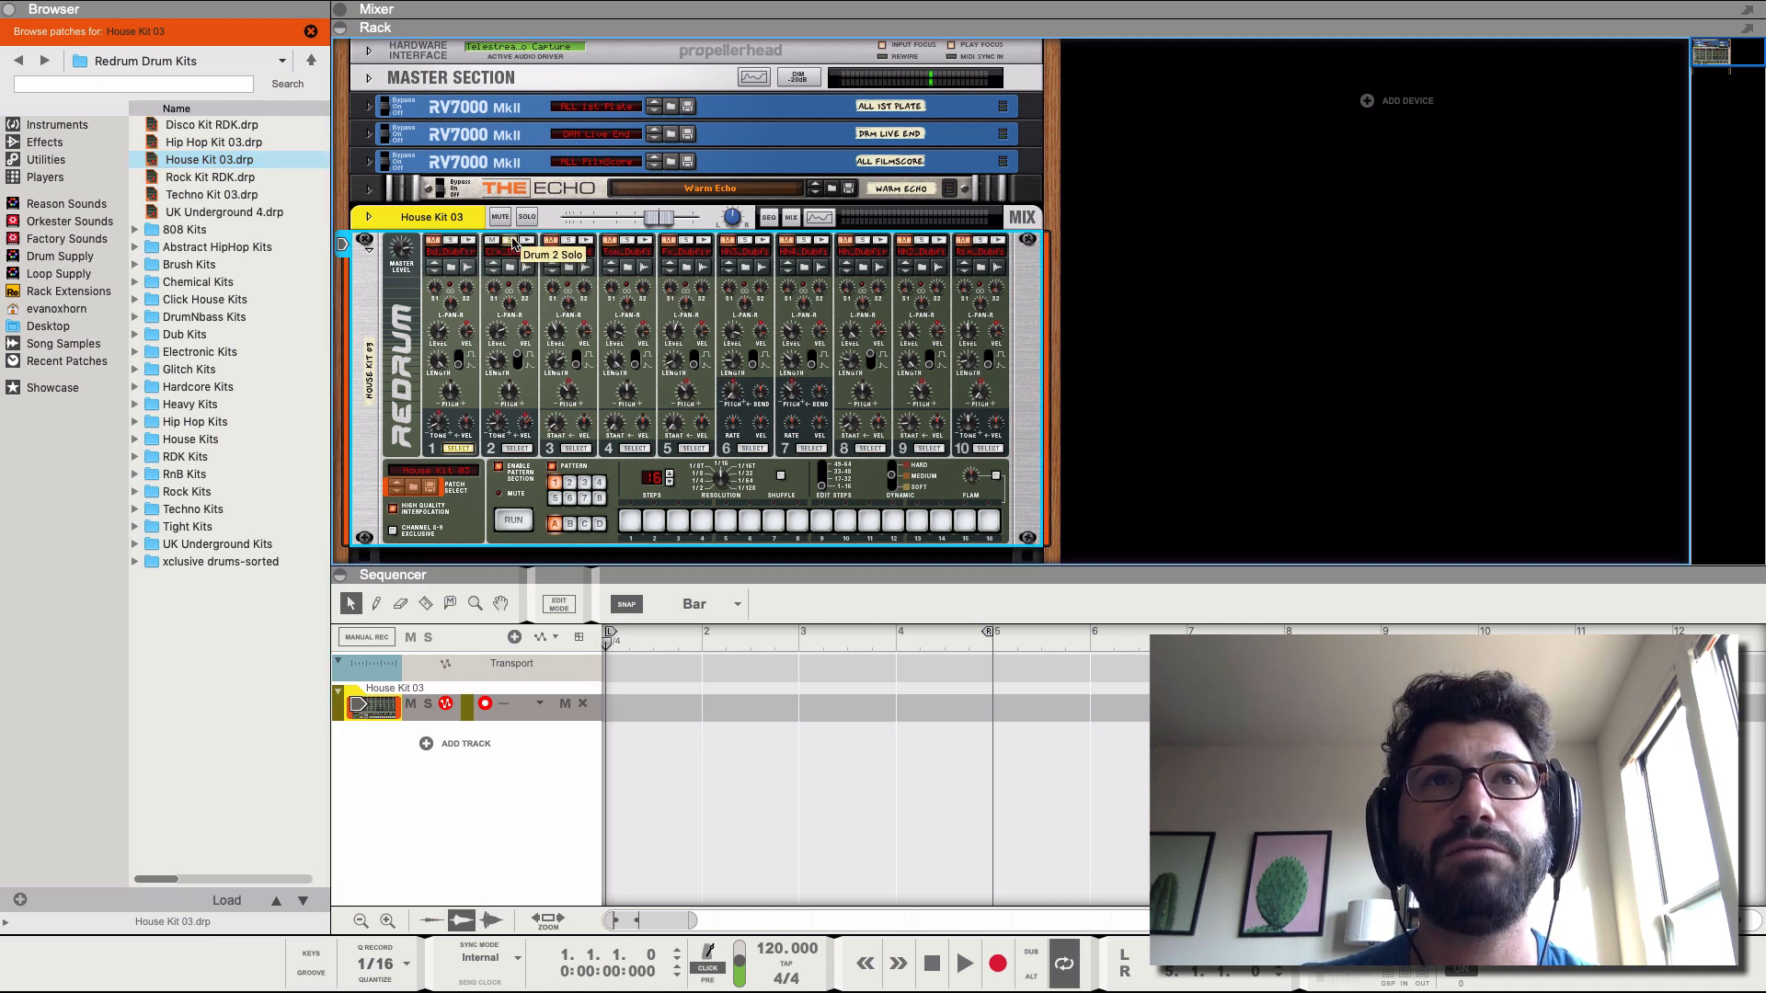
{"action": "left_click", "coordinate": [512, 241]}
{"action": "left_click", "coordinate": [527, 240]}
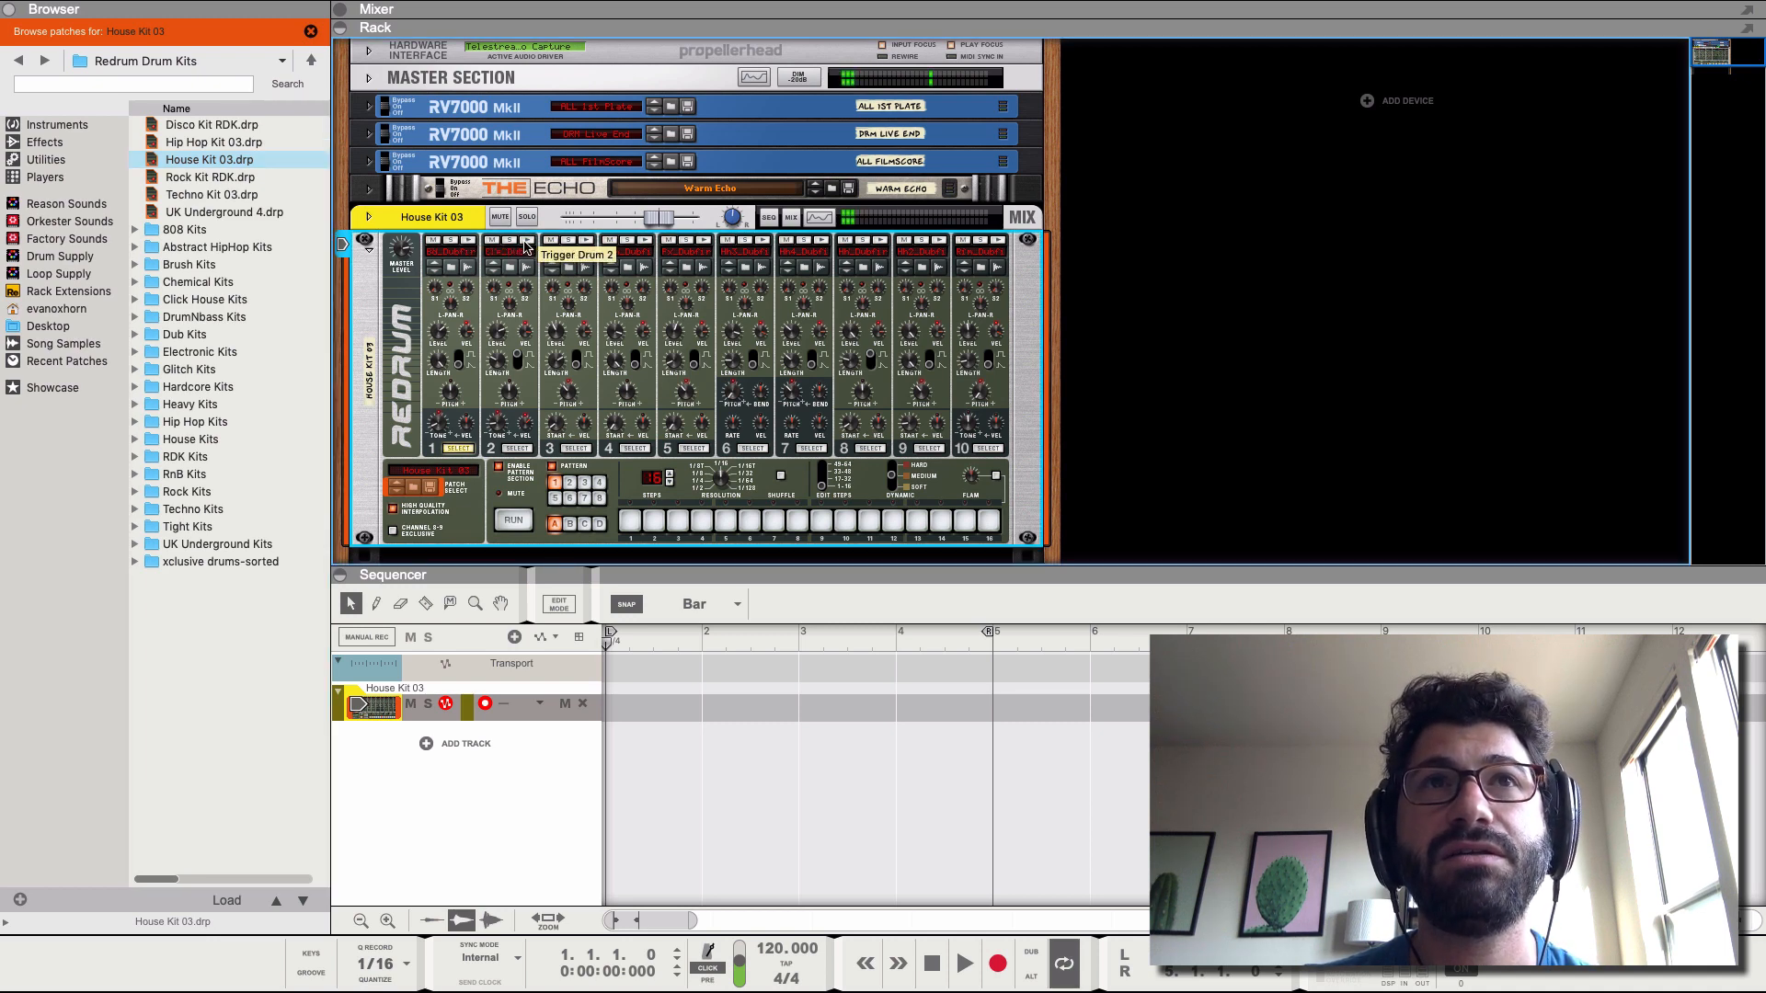
{"action": "left_click", "coordinate": [584, 240]}
{"action": "left_click", "coordinate": [643, 241]}
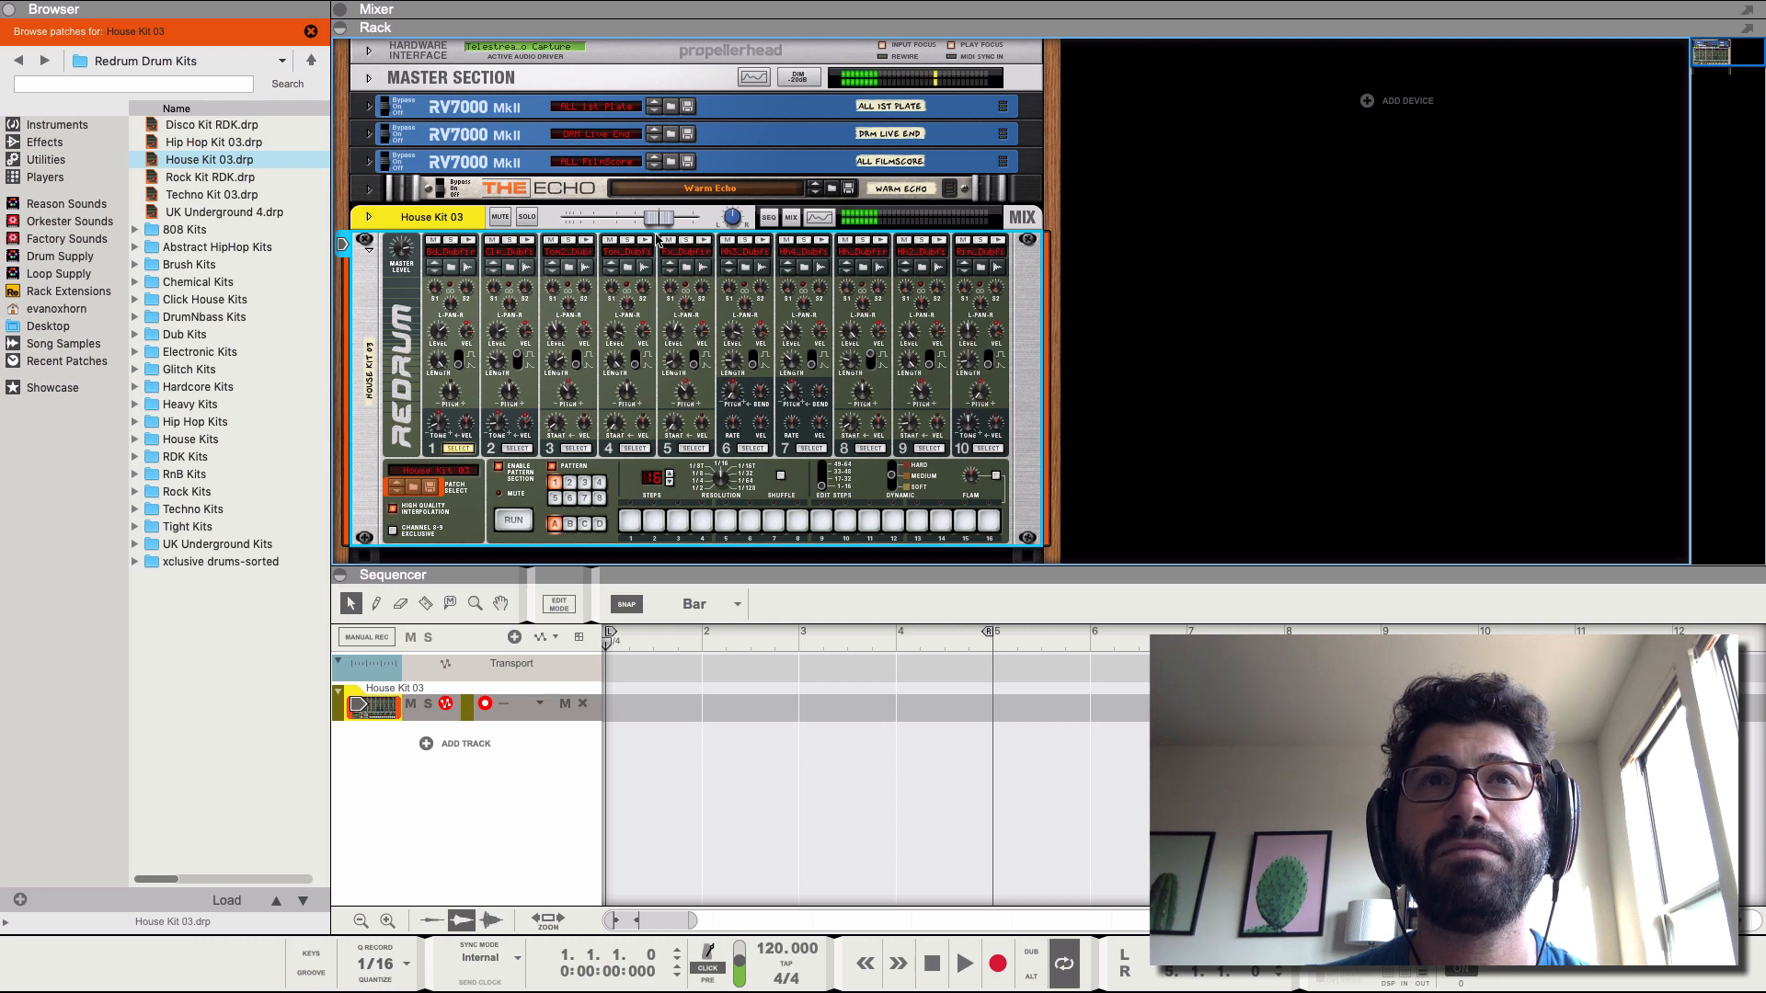
{"action": "left_click", "coordinate": [704, 241]}
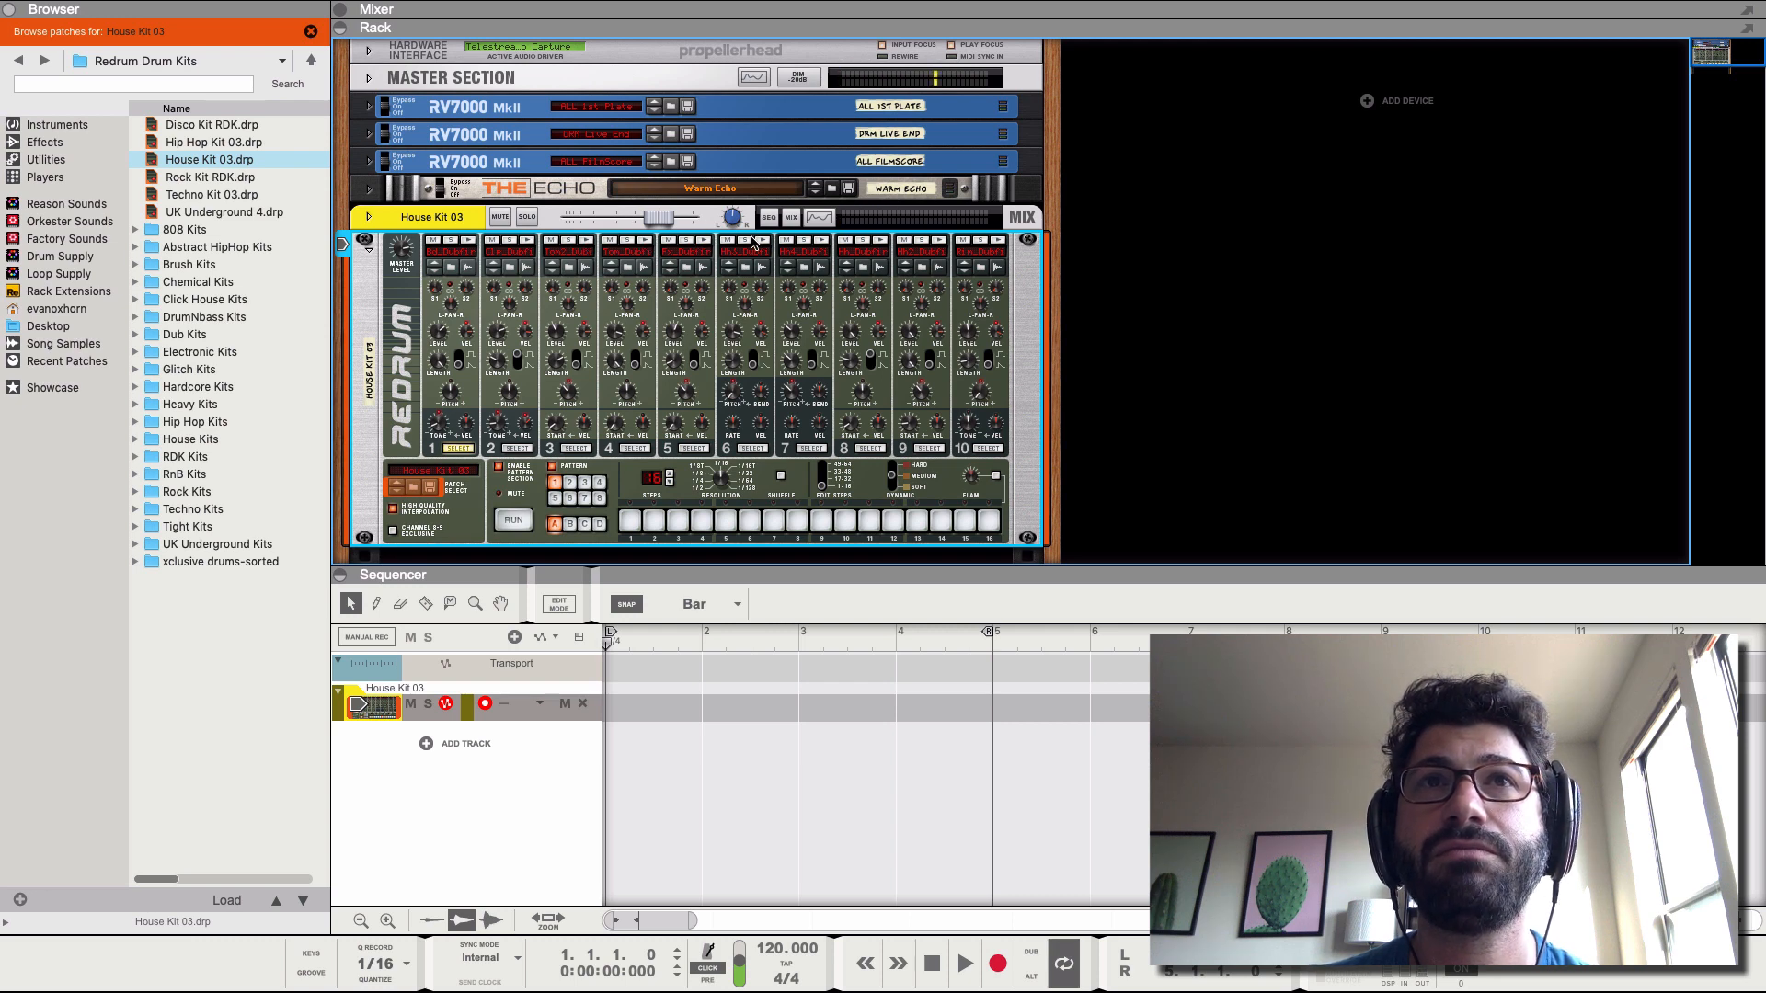
{"action": "left_click", "coordinate": [763, 241]}
{"action": "left_click", "coordinate": [823, 241]}
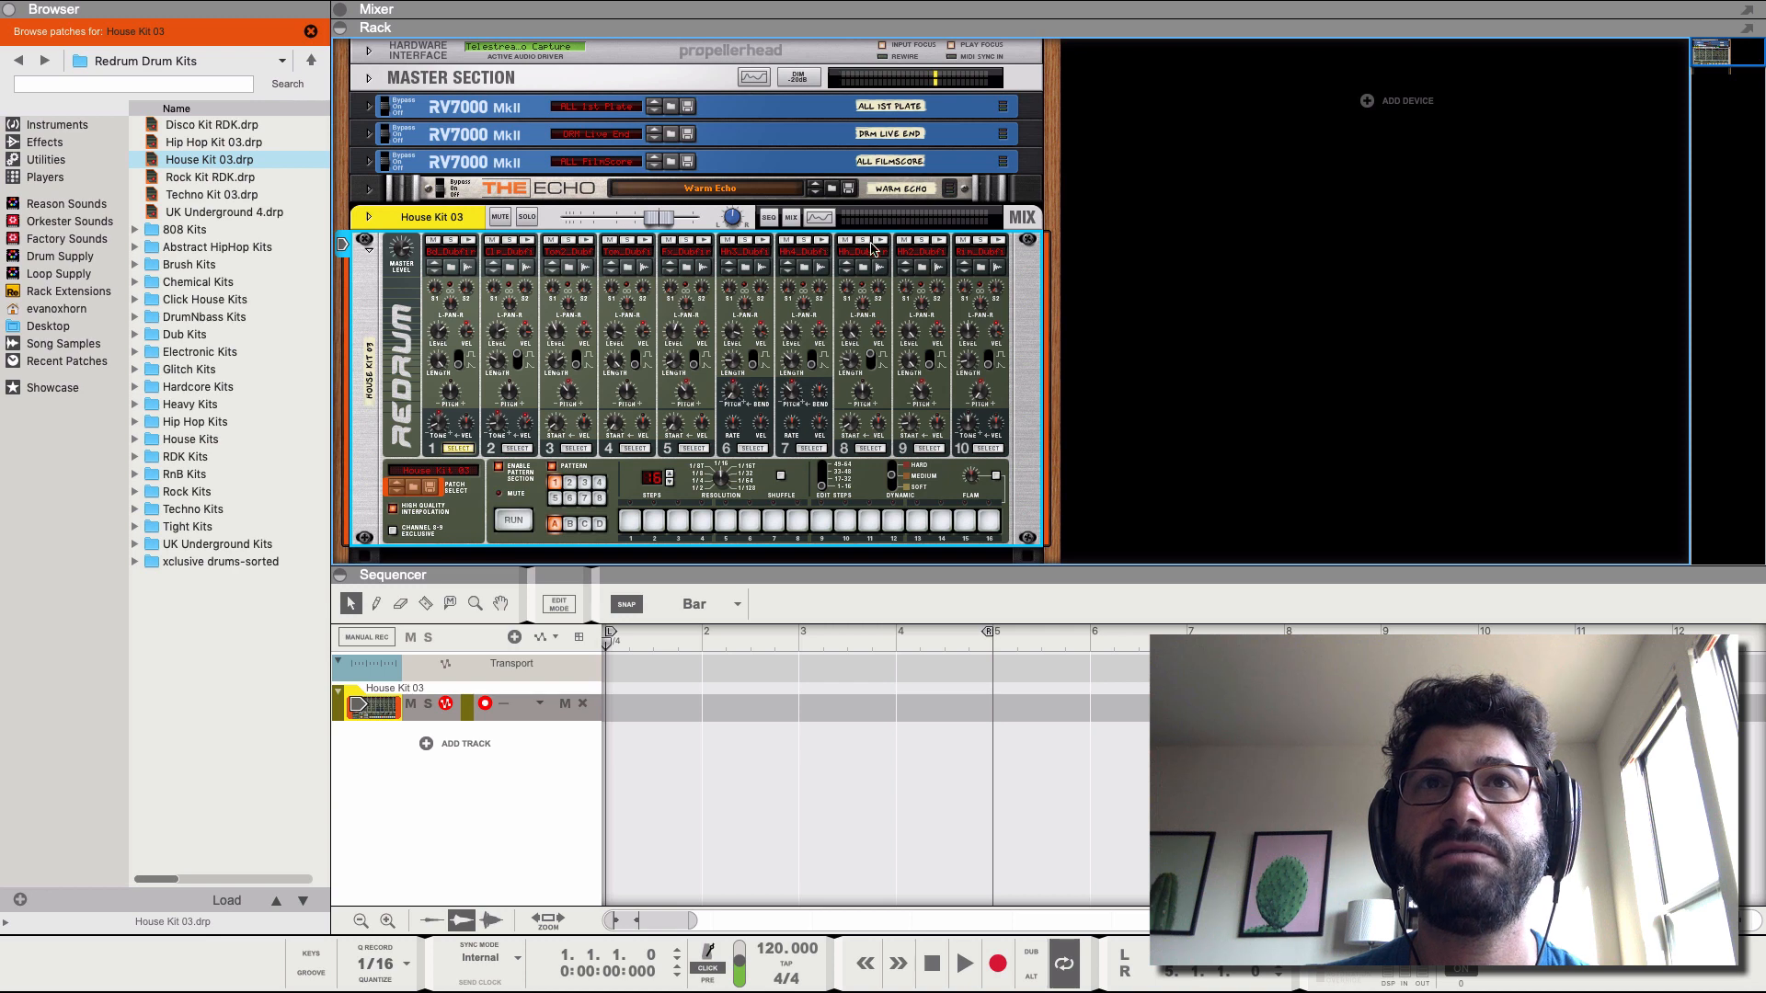
{"action": "left_click", "coordinate": [880, 241]}
{"action": "left_click", "coordinate": [938, 241]}
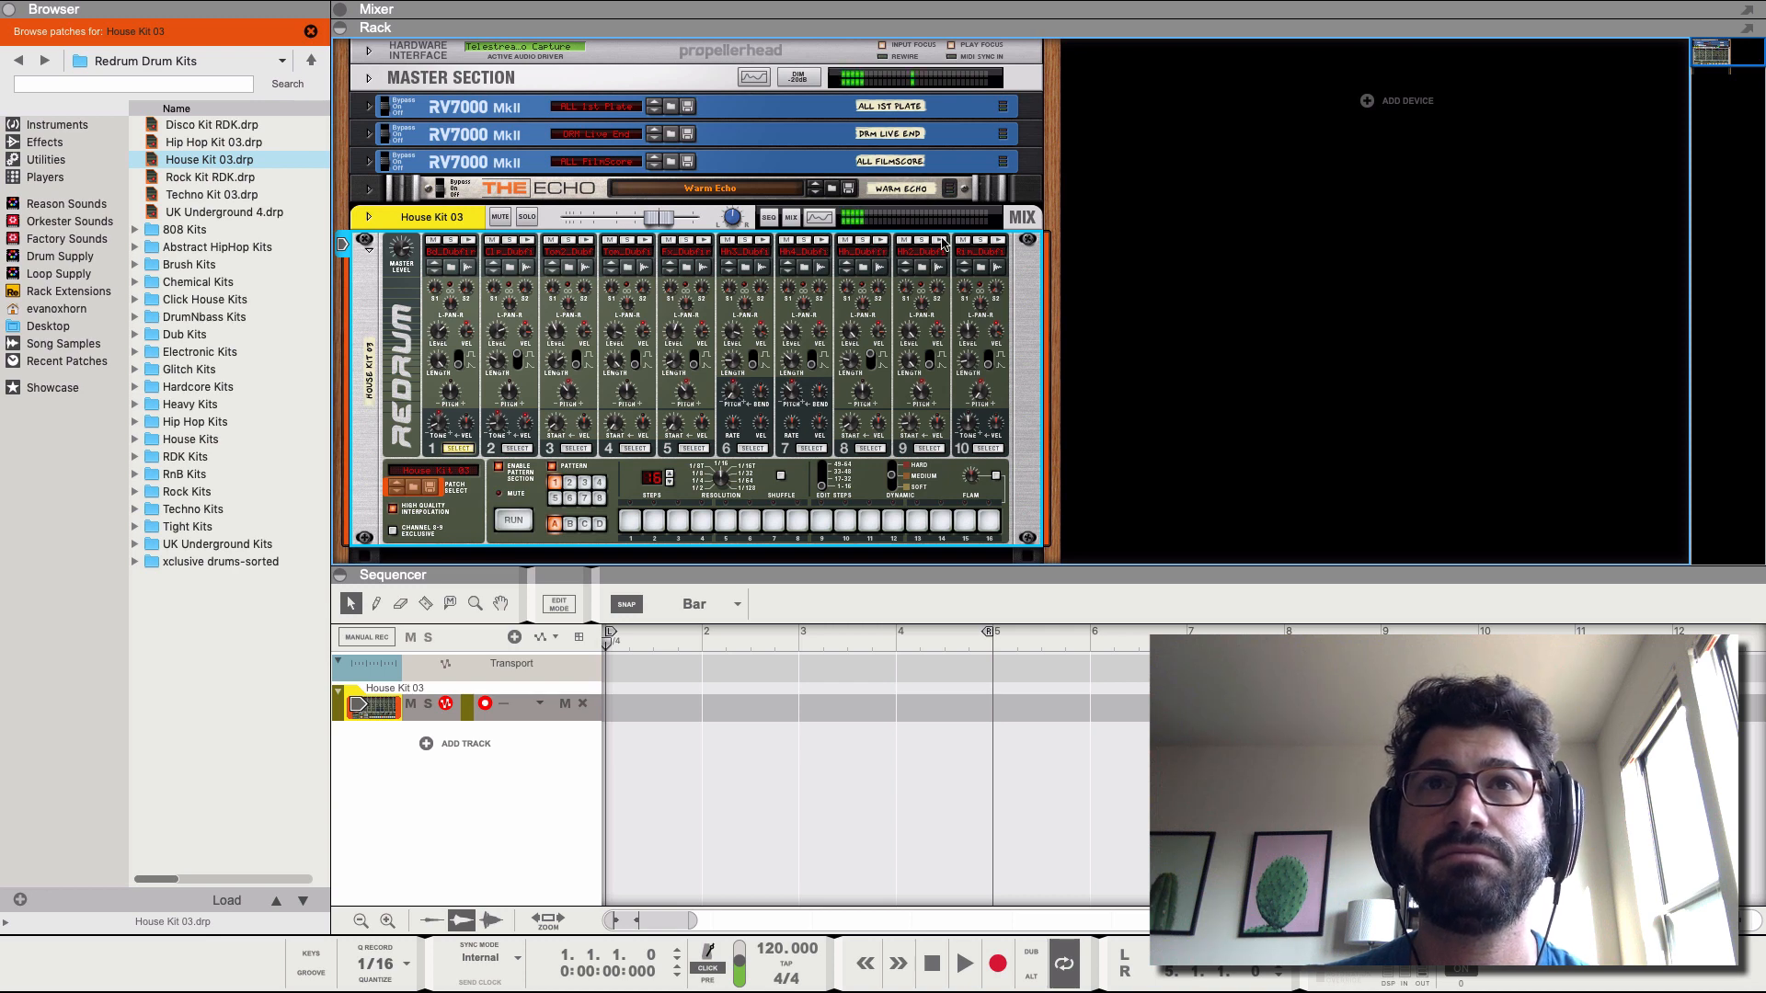
{"action": "left_click", "coordinate": [998, 241]}
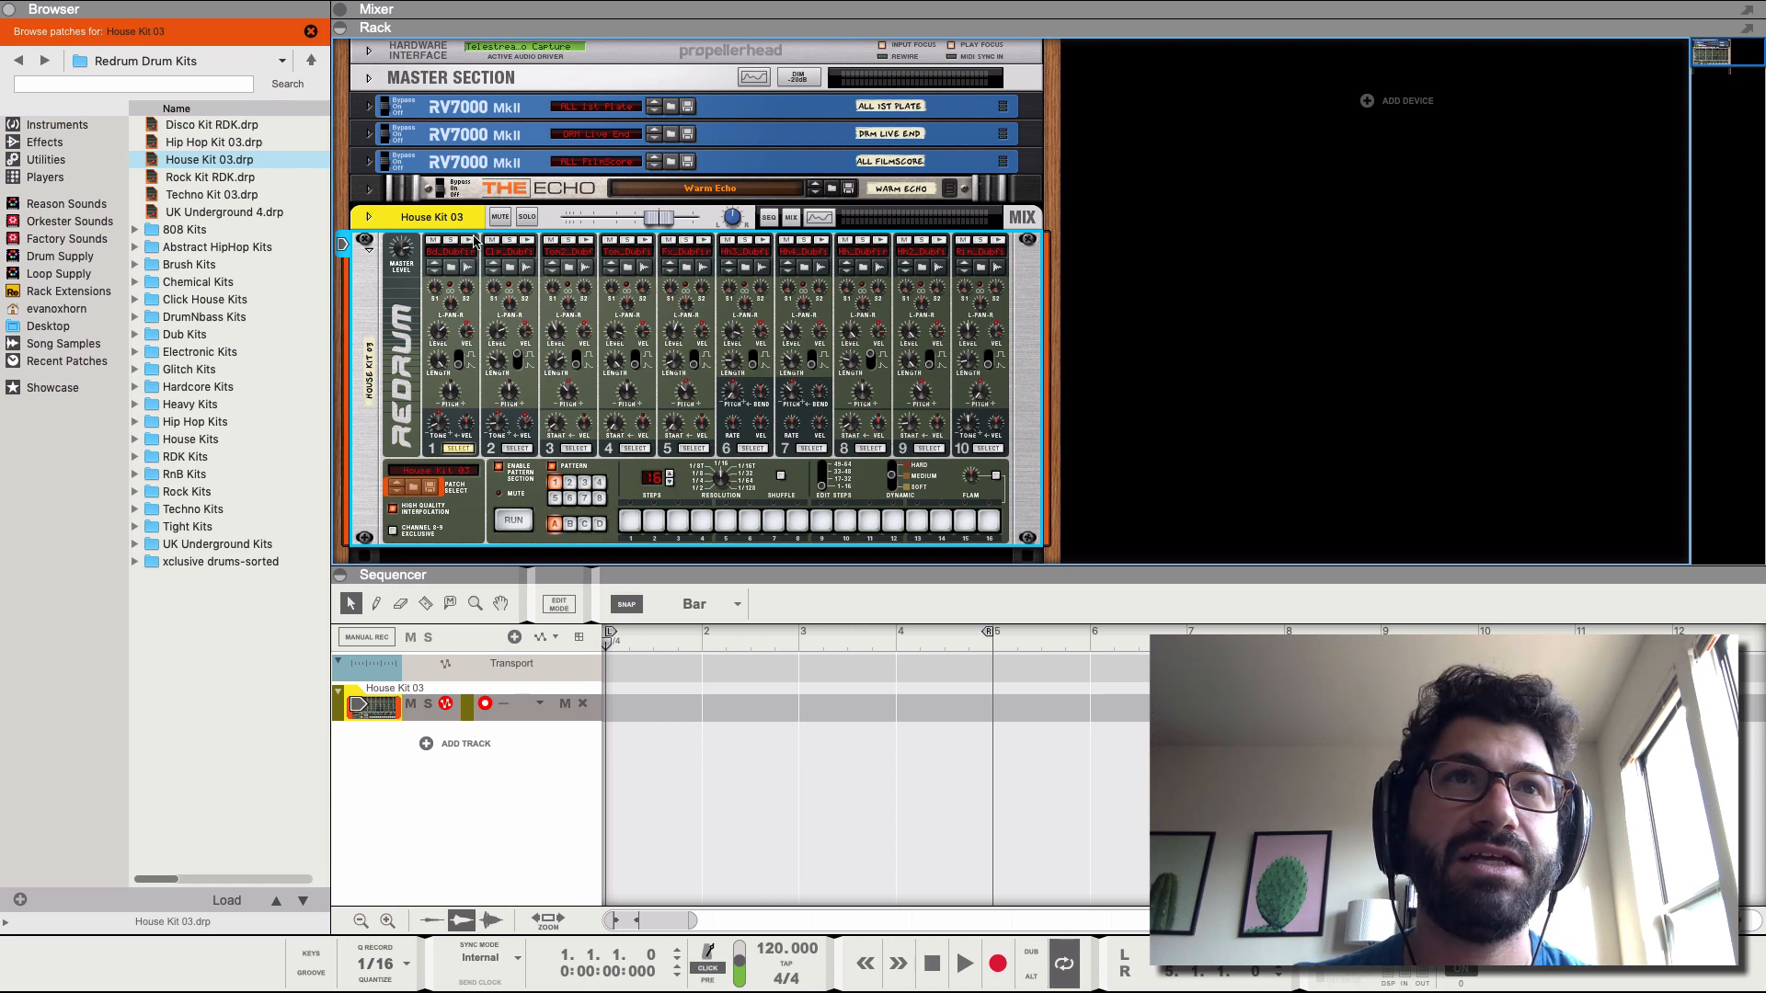
- Program drum 1 on steps 1, 5, 9 and 13 of pattern A1 while the pattern runs, and stop it
{"action": "left_click", "coordinate": [515, 521]}
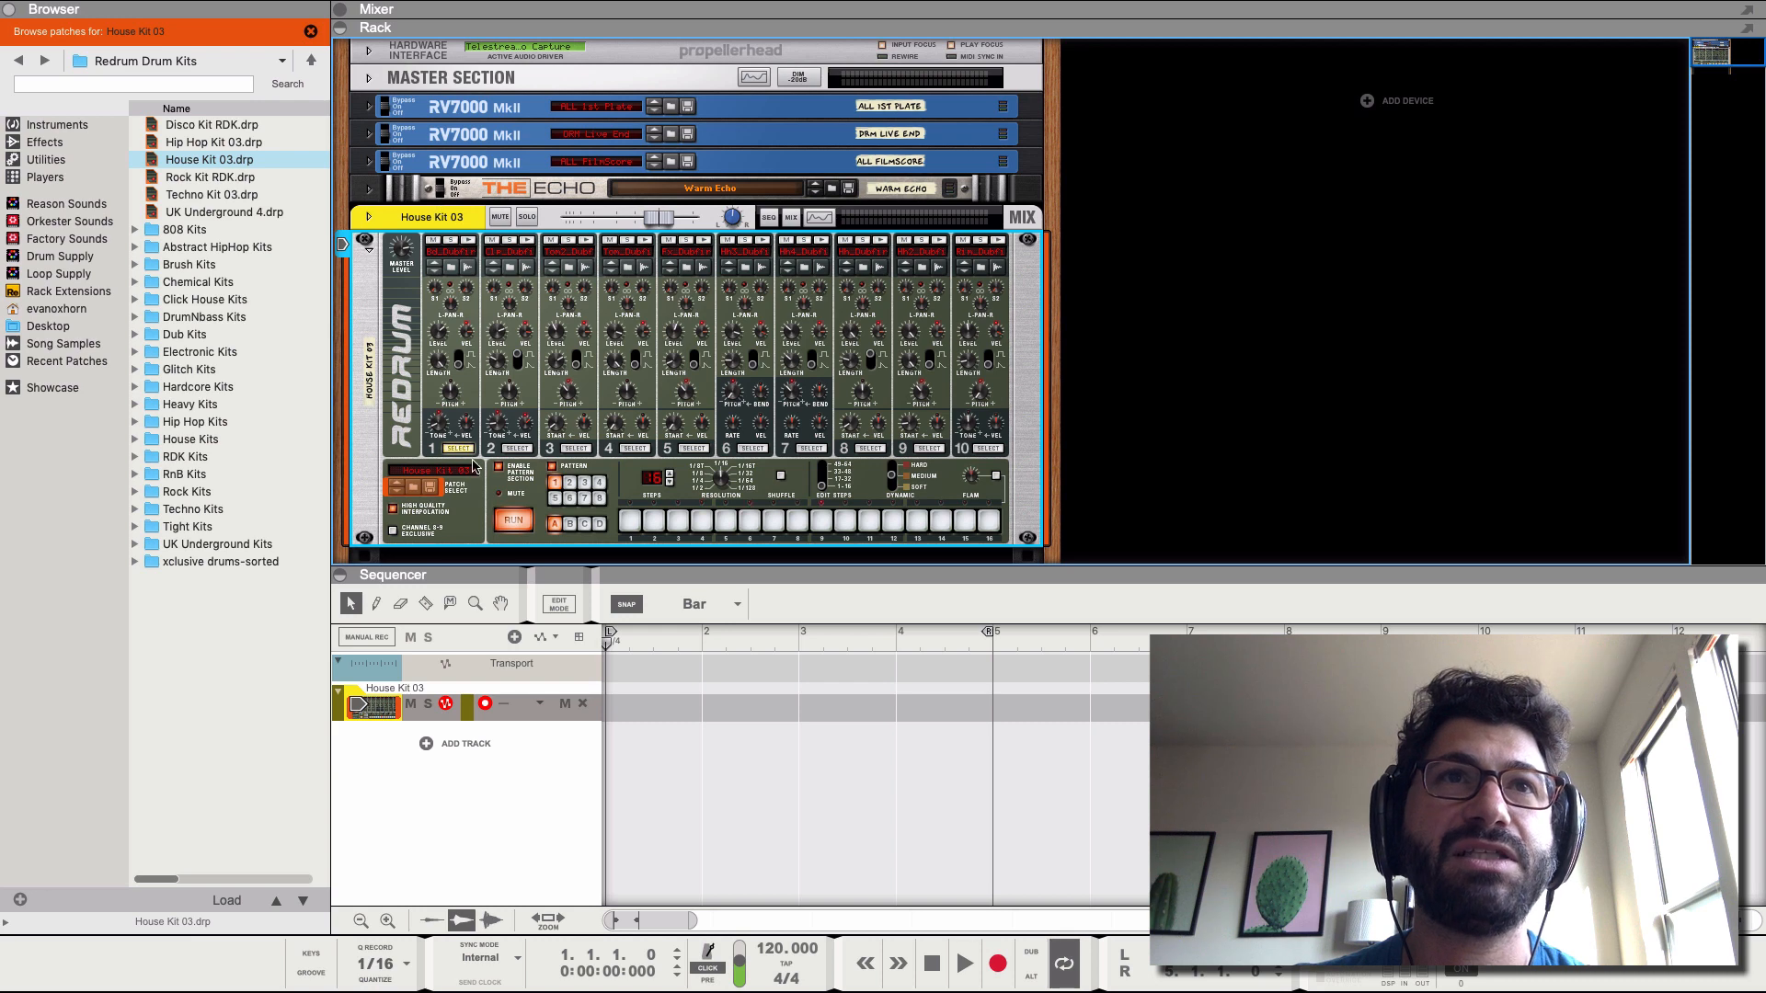
{"action": "left_click", "coordinate": [630, 521]}
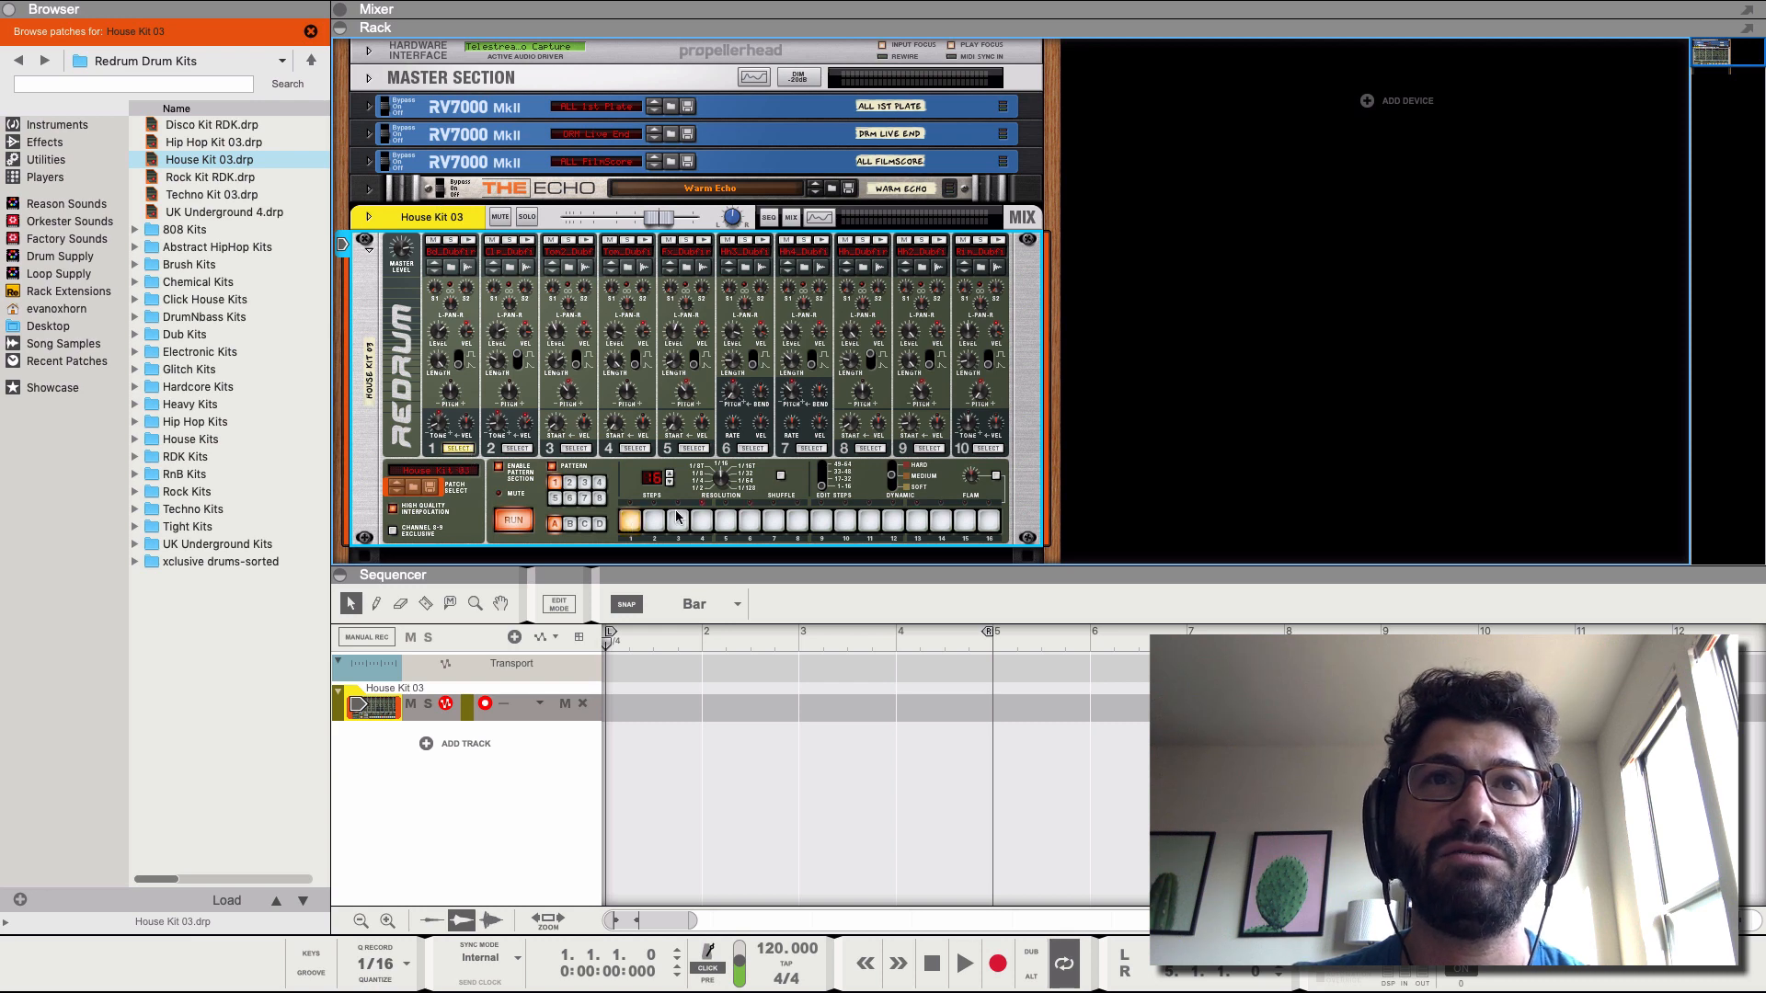
{"action": "left_click", "coordinate": [726, 521]}
{"action": "left_click", "coordinate": [822, 521]}
{"action": "left_click", "coordinate": [917, 522]}
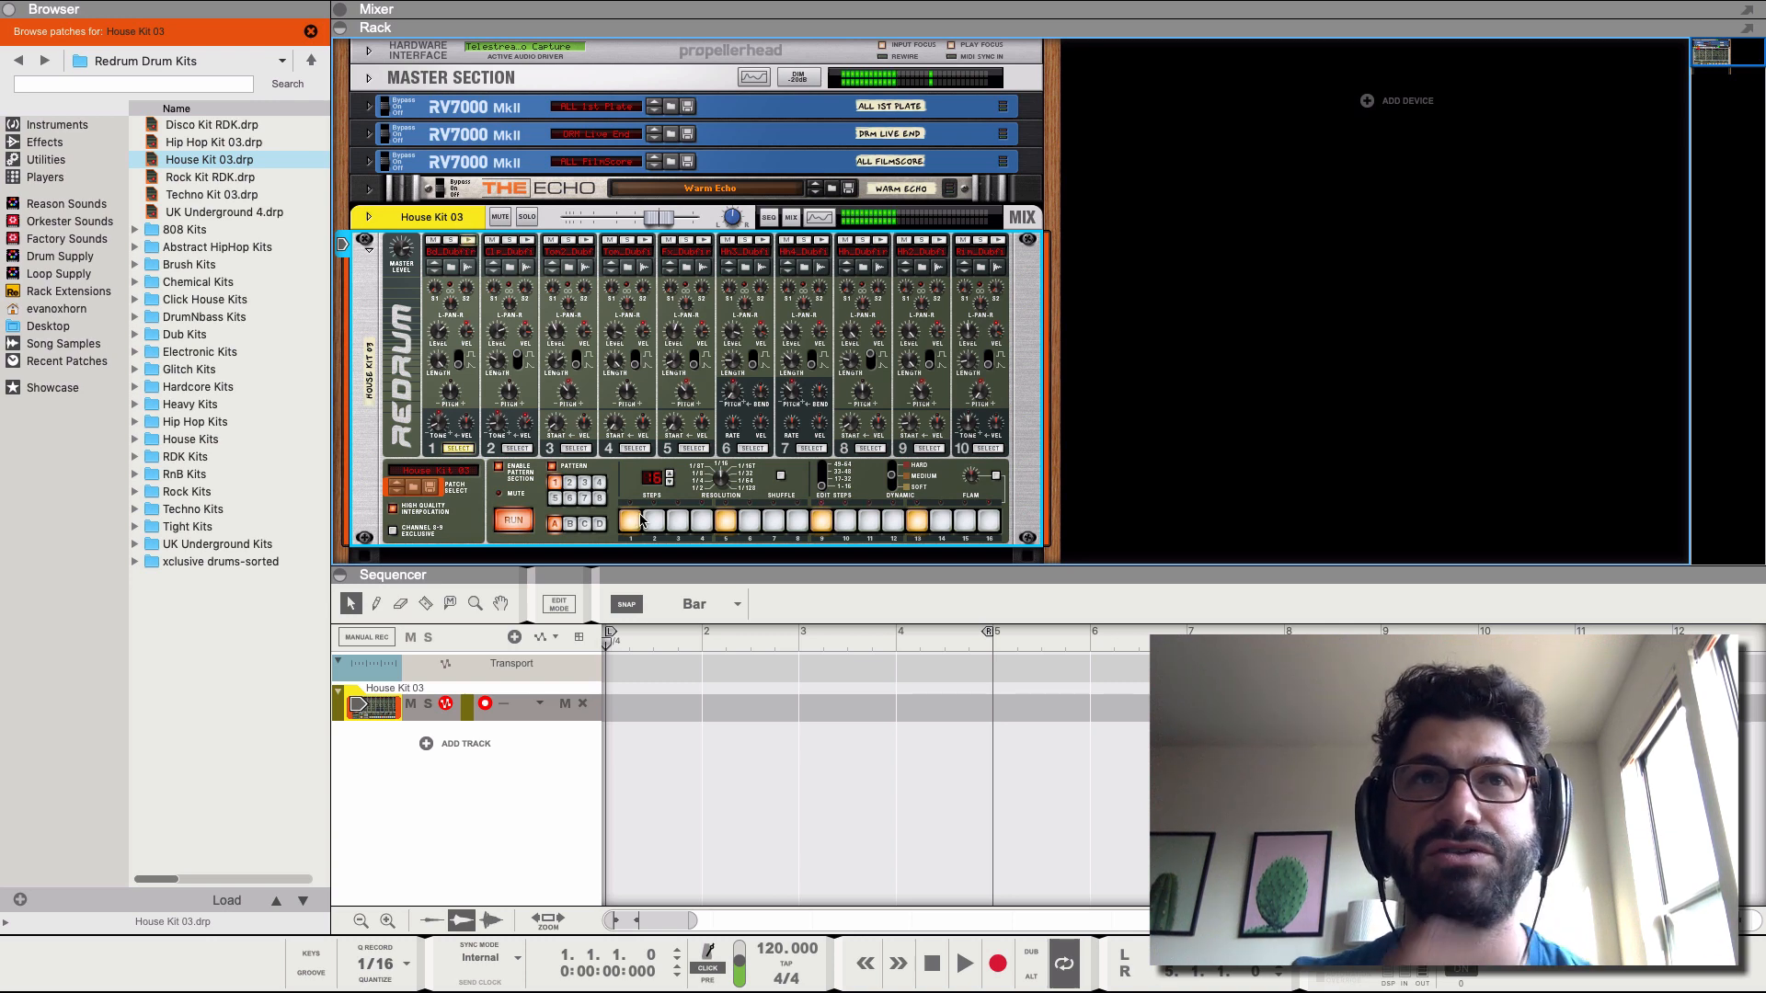
{"action": "left_click", "coordinate": [513, 519]}
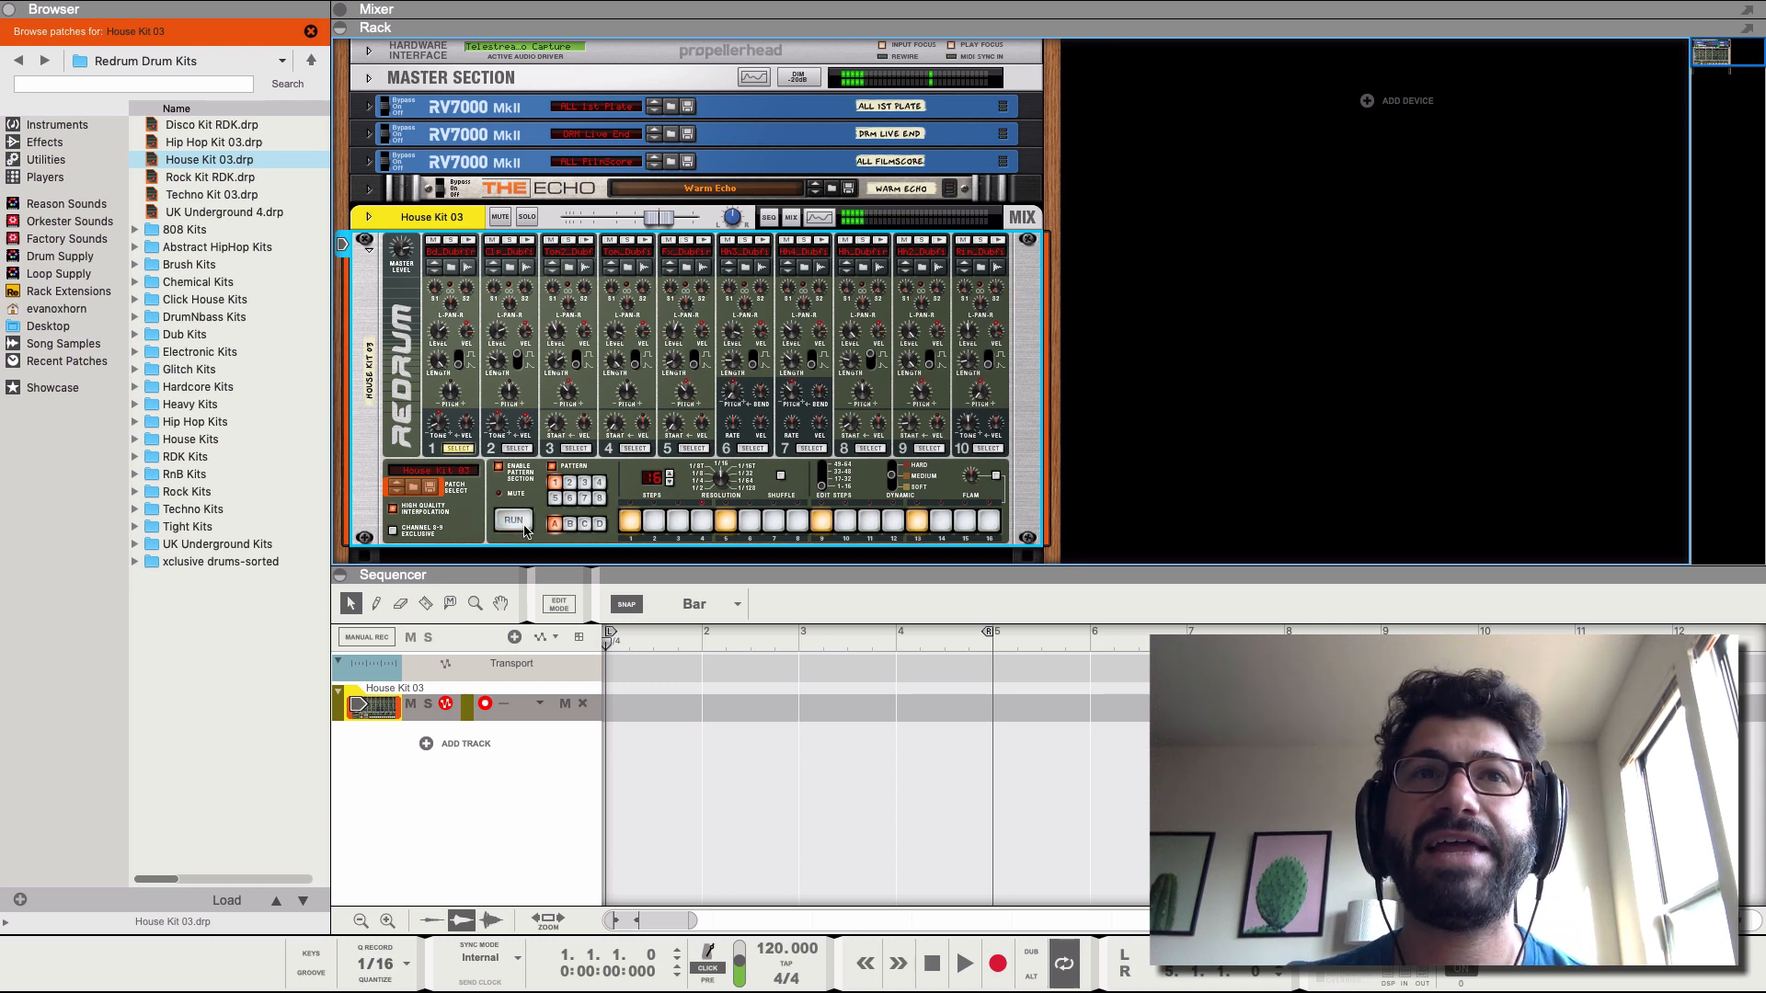
- Add a Pattern Select automation lane for Redrum with an A1 clip four bars long, starting at bar 1
{"action": "right_click", "coordinate": [555, 490]}
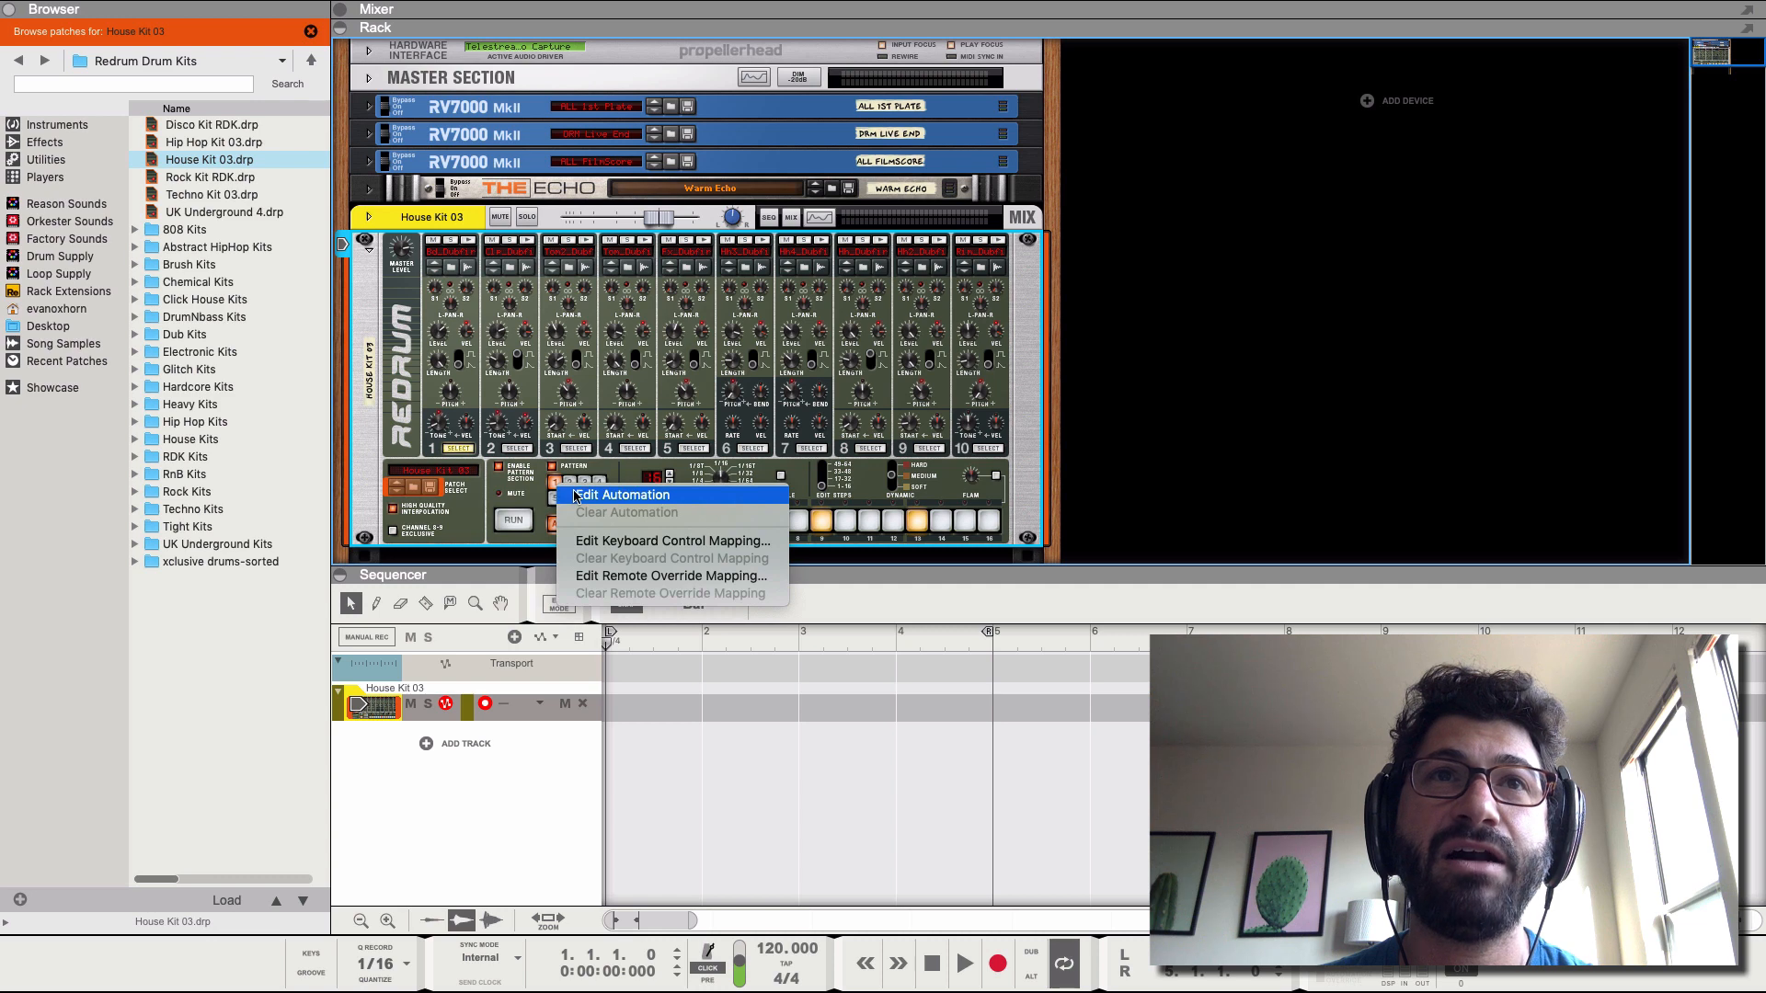
{"action": "left_click", "coordinate": [578, 496]}
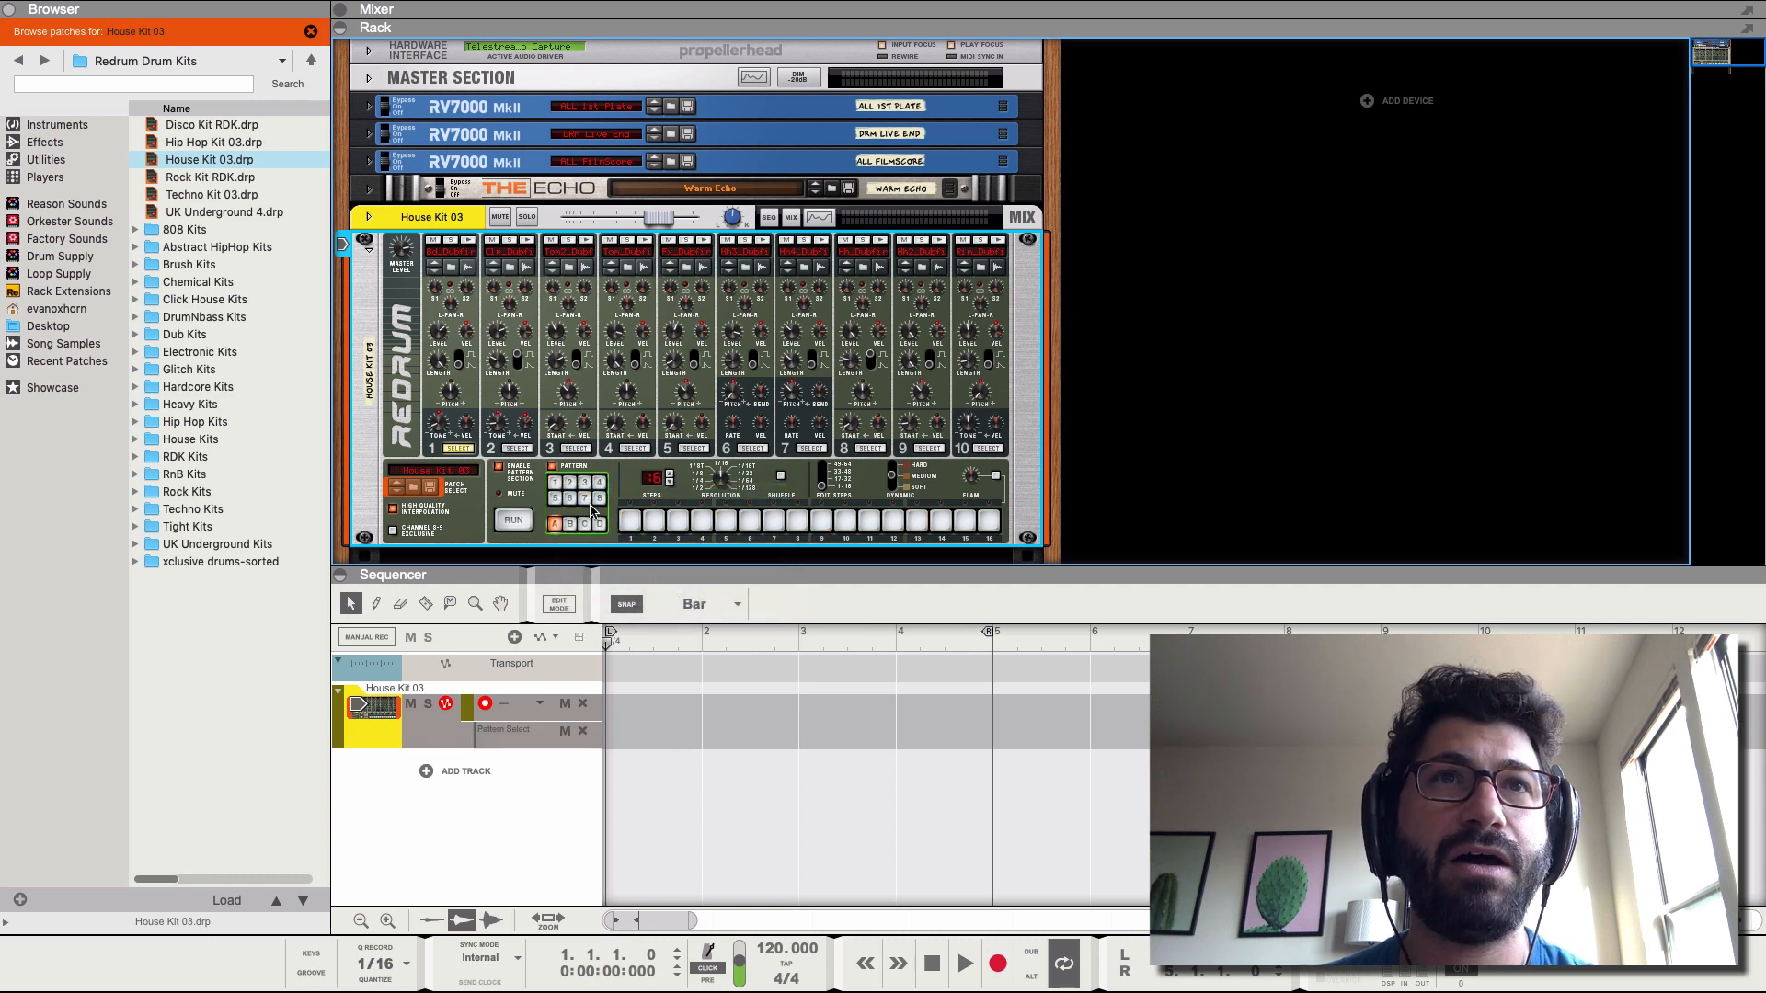
{"action": "double_click", "coordinate": [609, 736]}
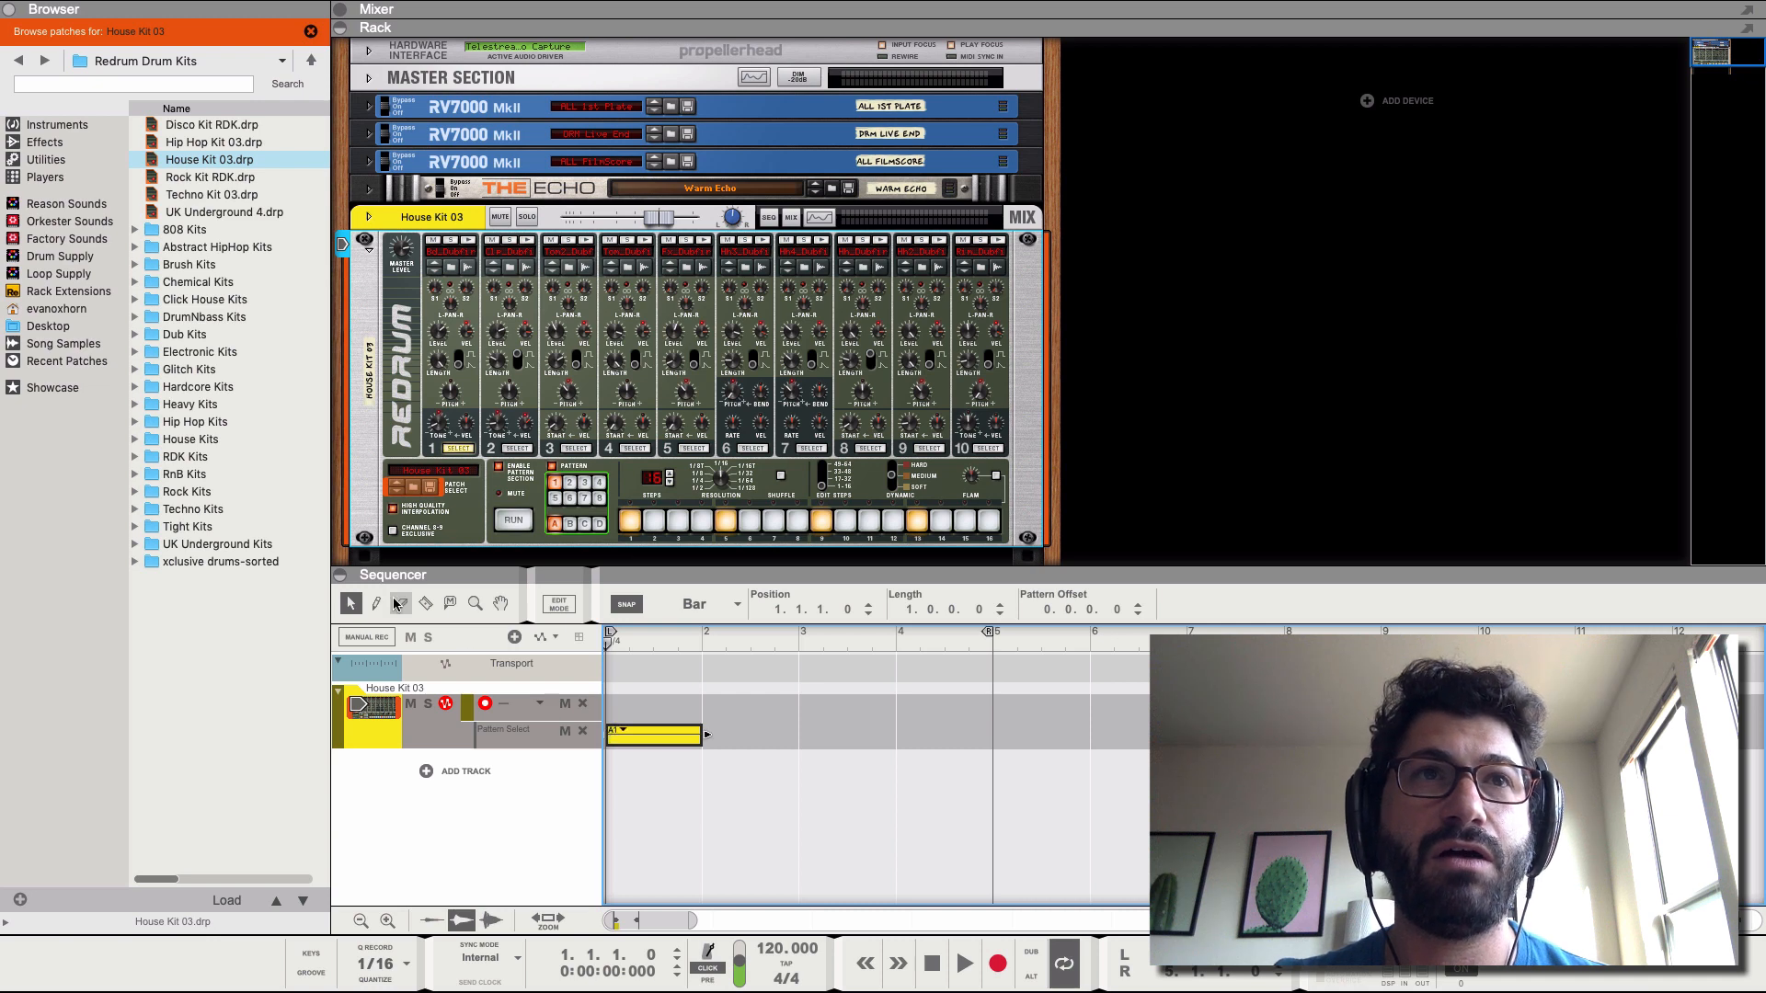
{"action": "key", "text": "w"}
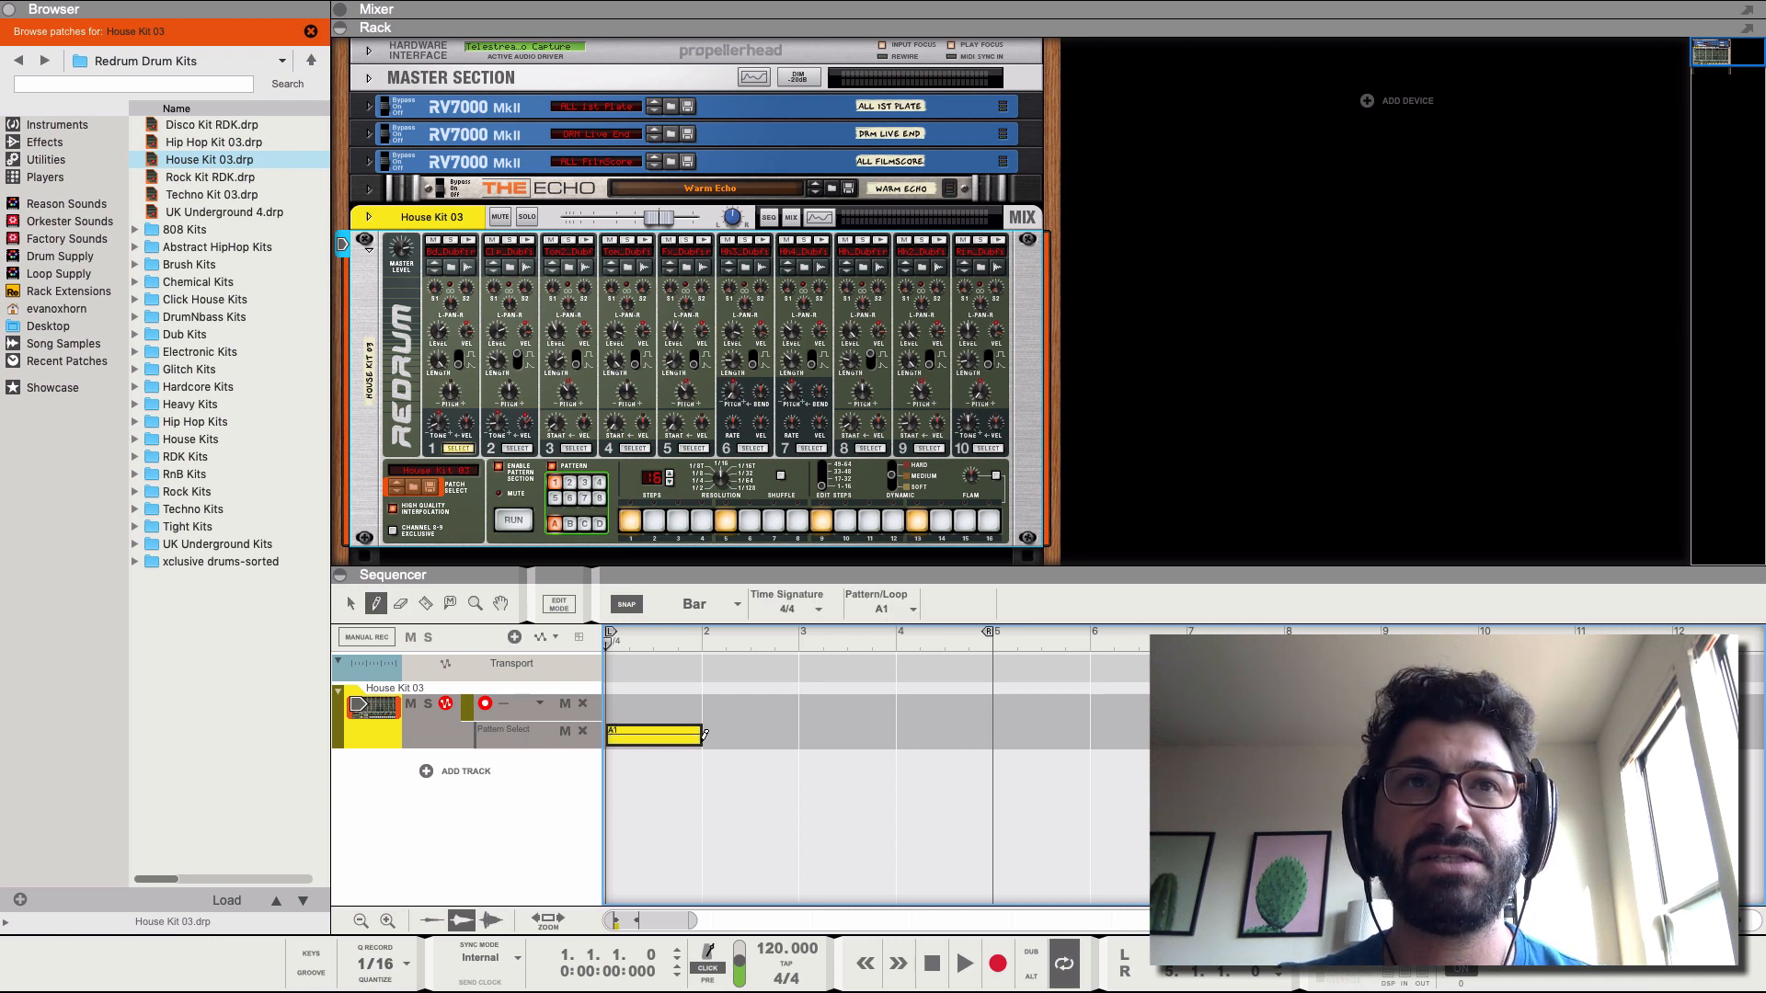
{"action": "left_click", "coordinate": [351, 603]}
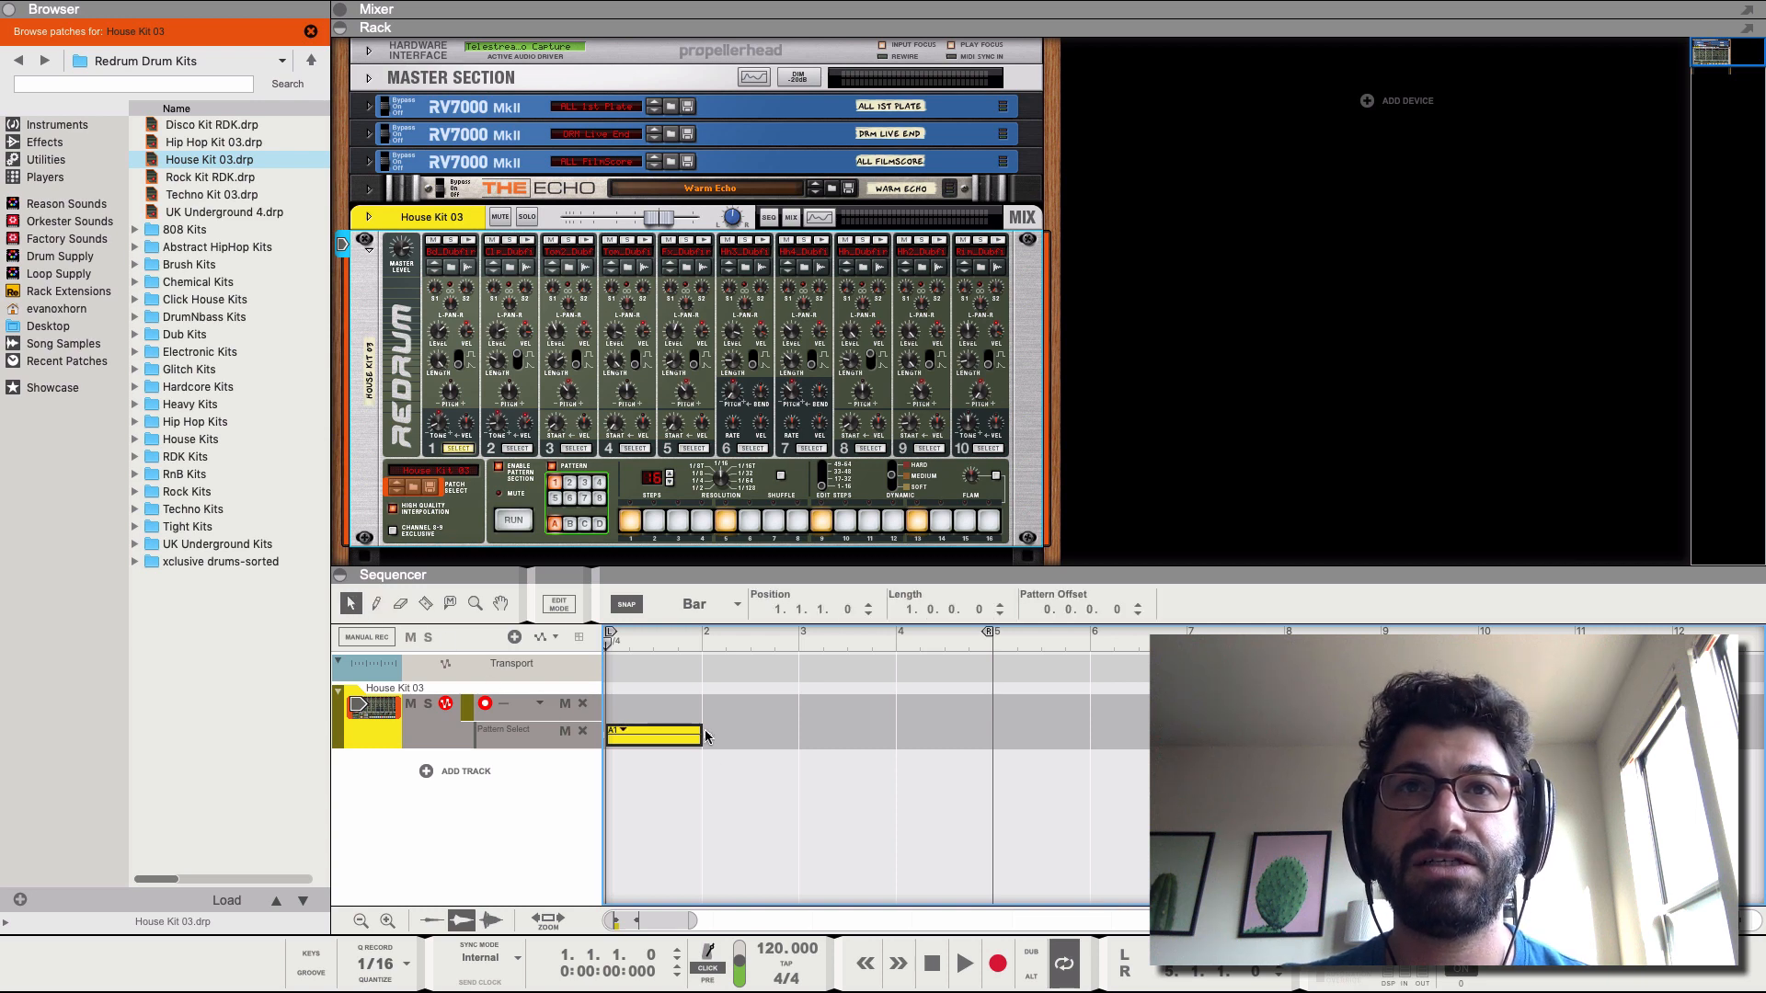
{"action": "left_click_drag", "start_coordinate": [709, 738], "coordinate": [992, 738]}
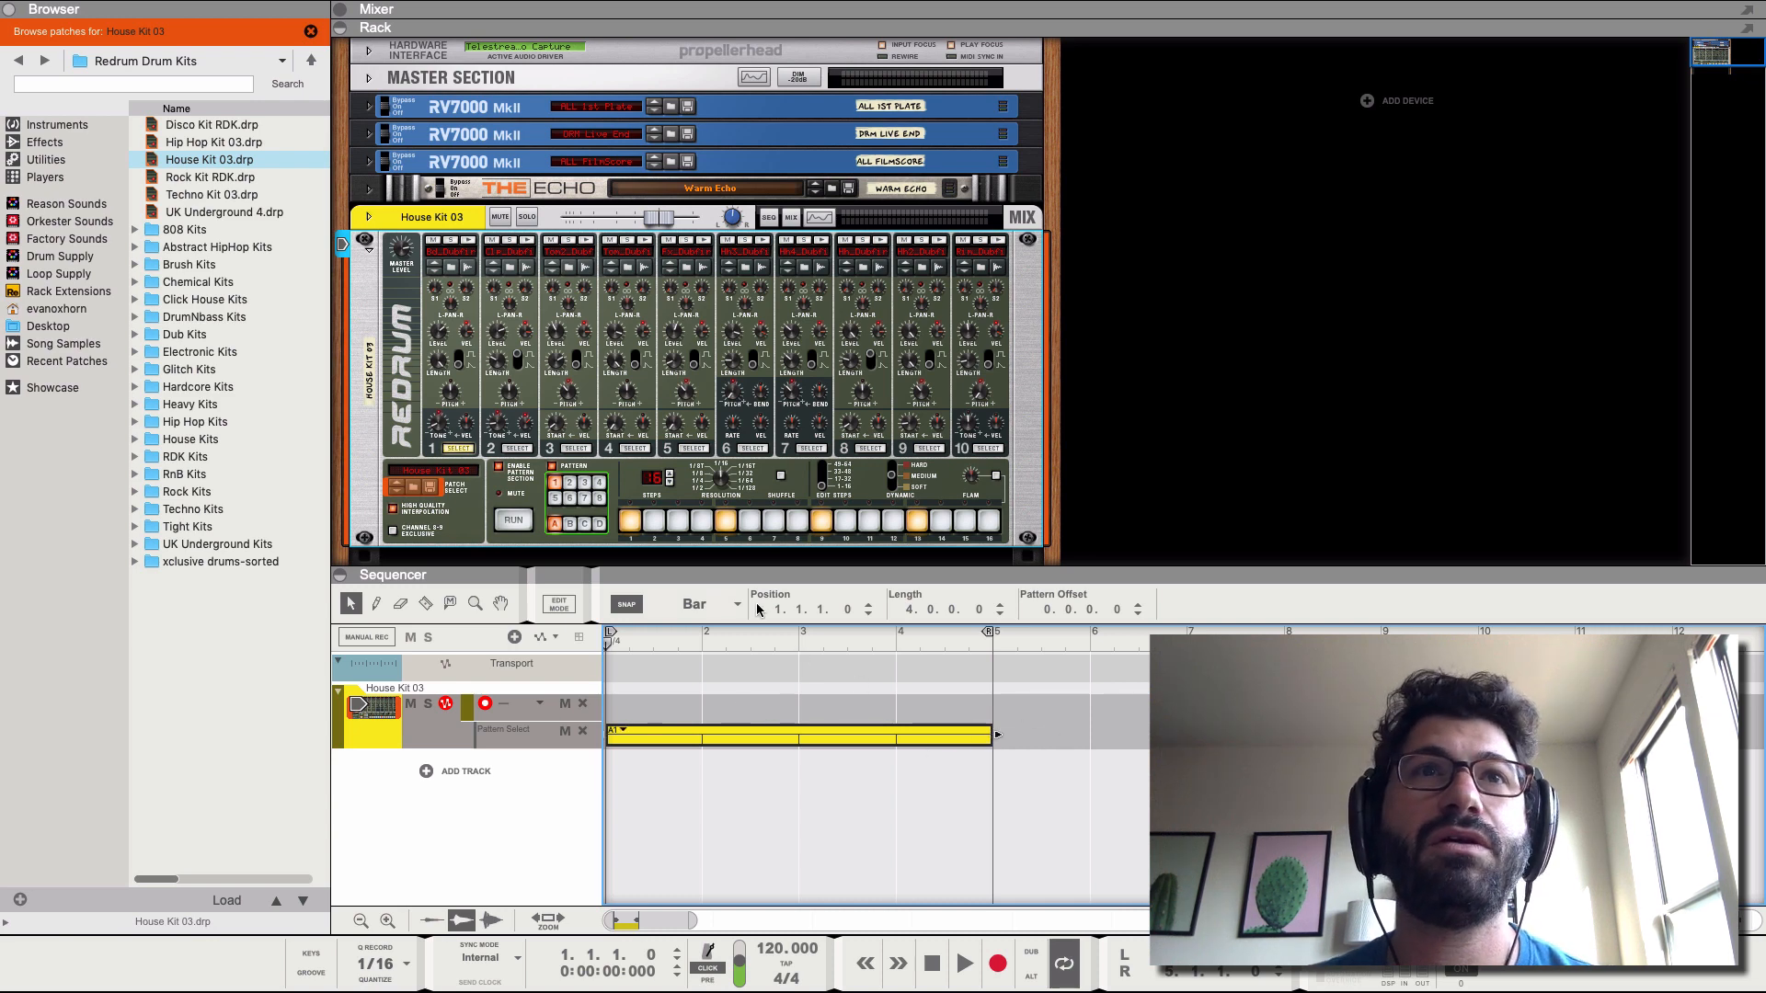
- Switch Redrum to pattern A2 and program drum 1 on steps 1, 5, 9 and 13
{"action": "left_click", "coordinate": [571, 483]}
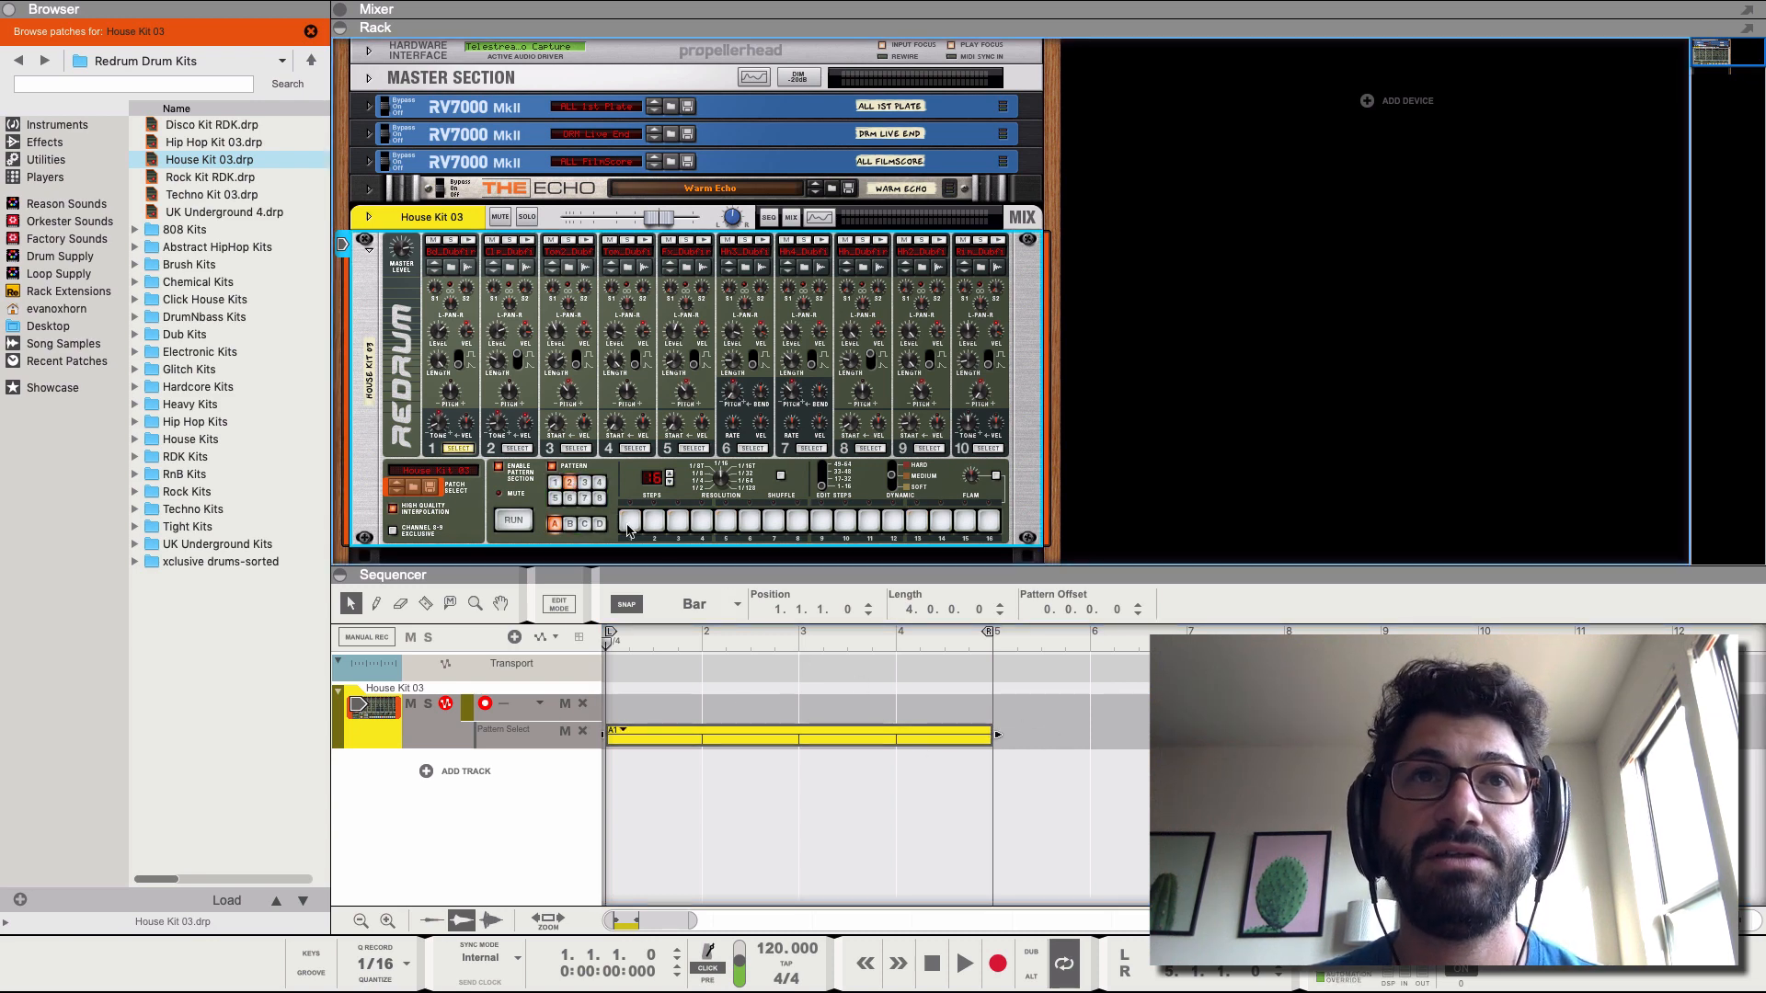
{"action": "left_click", "coordinate": [724, 522]}
{"action": "left_click", "coordinate": [821, 521]}
{"action": "left_click", "coordinate": [917, 522]}
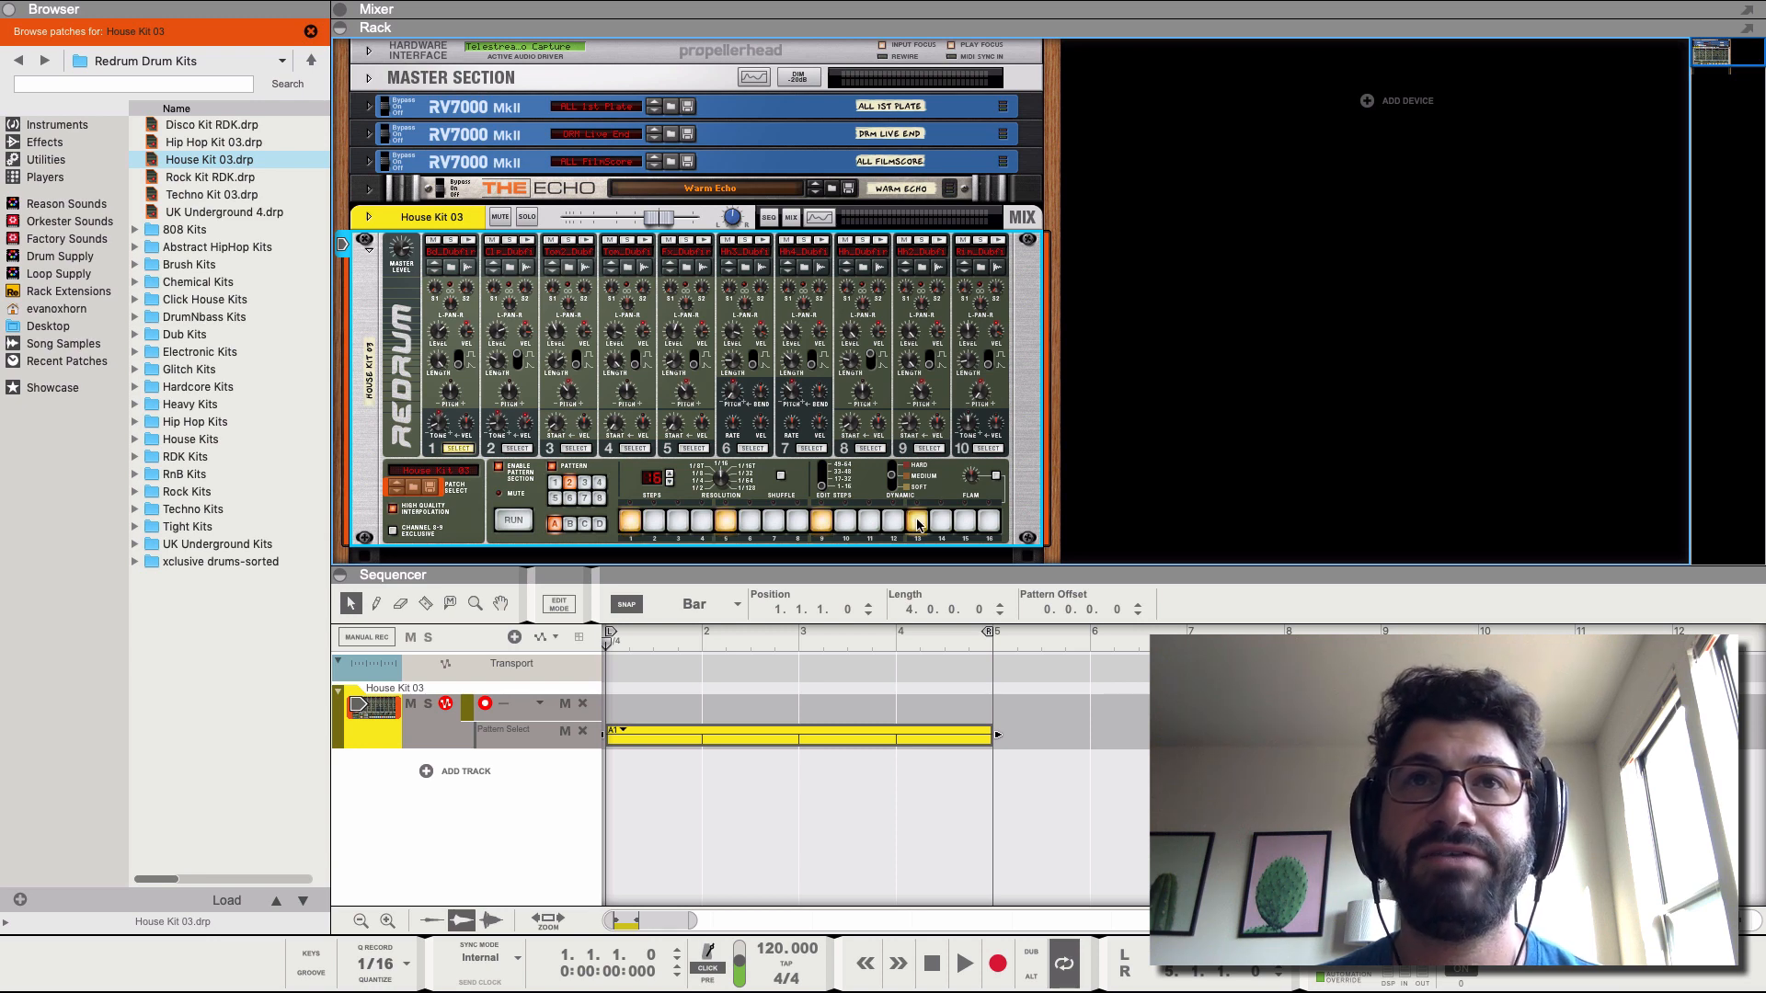
- Switch Redrum to pattern A3 and program drum 1 on steps 1, 5, 9 and 13
{"action": "left_click", "coordinate": [584, 482]}
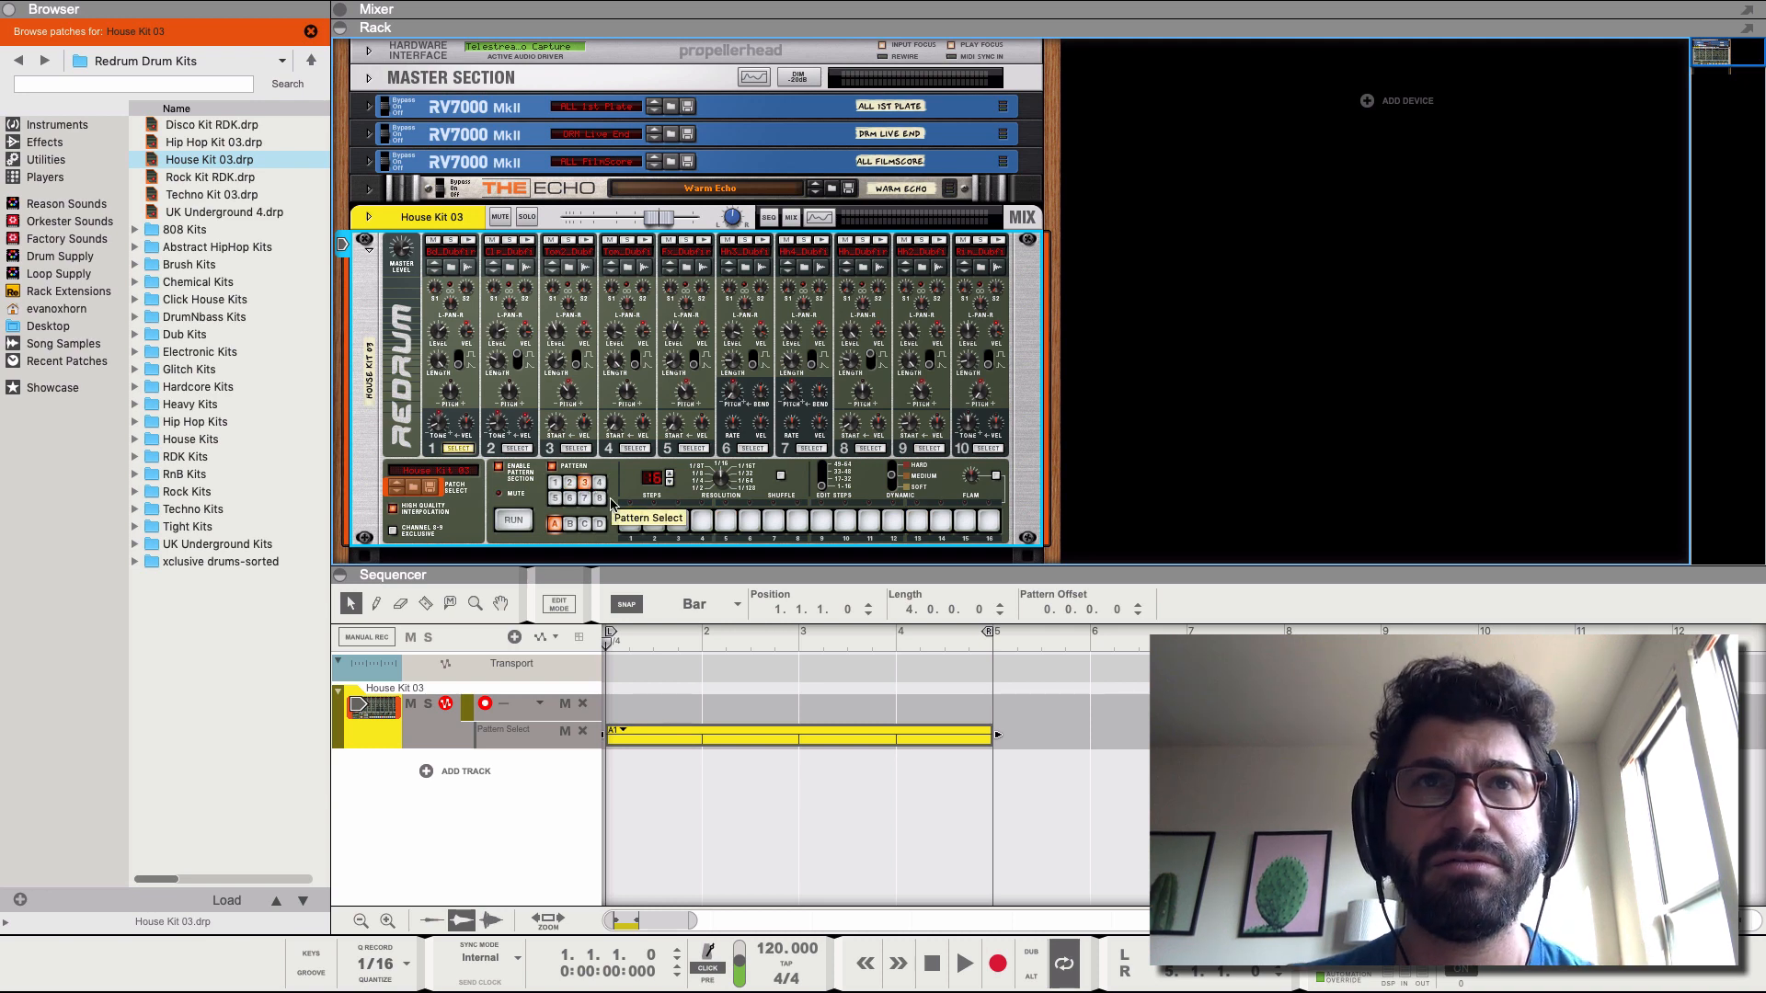
{"action": "left_click", "coordinate": [630, 522]}
{"action": "left_click", "coordinate": [726, 522]}
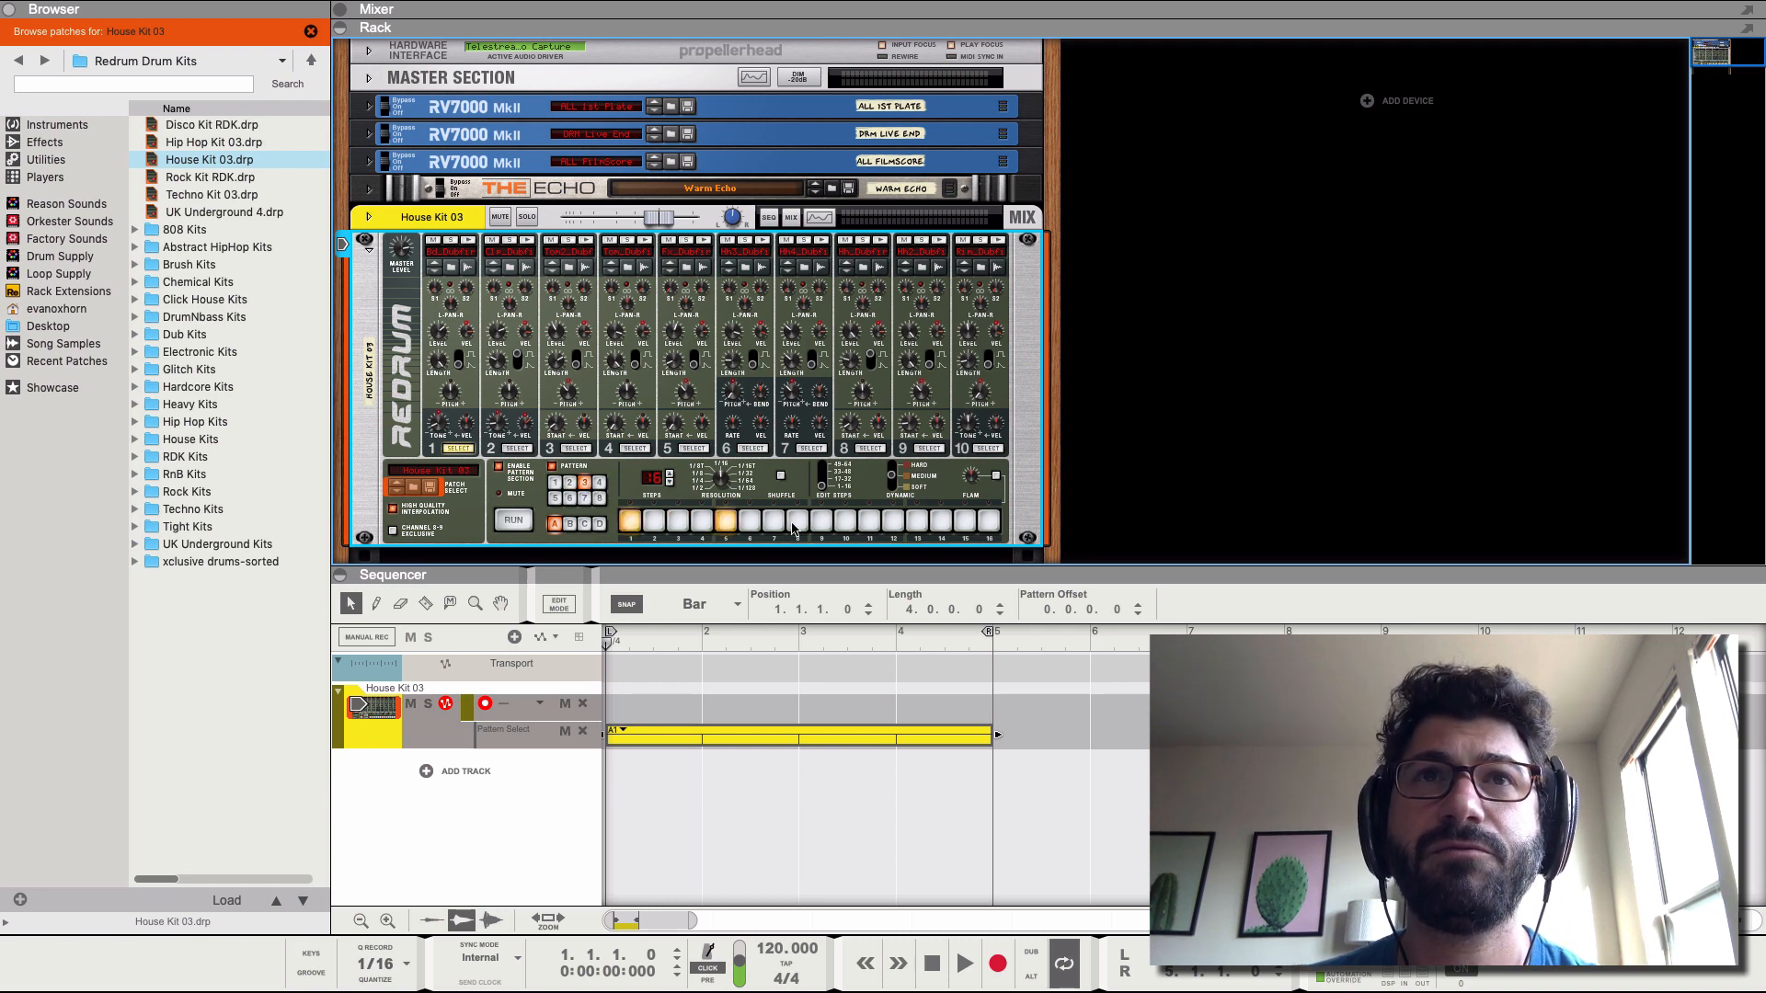
{"action": "left_click", "coordinate": [821, 521]}
{"action": "left_click", "coordinate": [917, 522]}
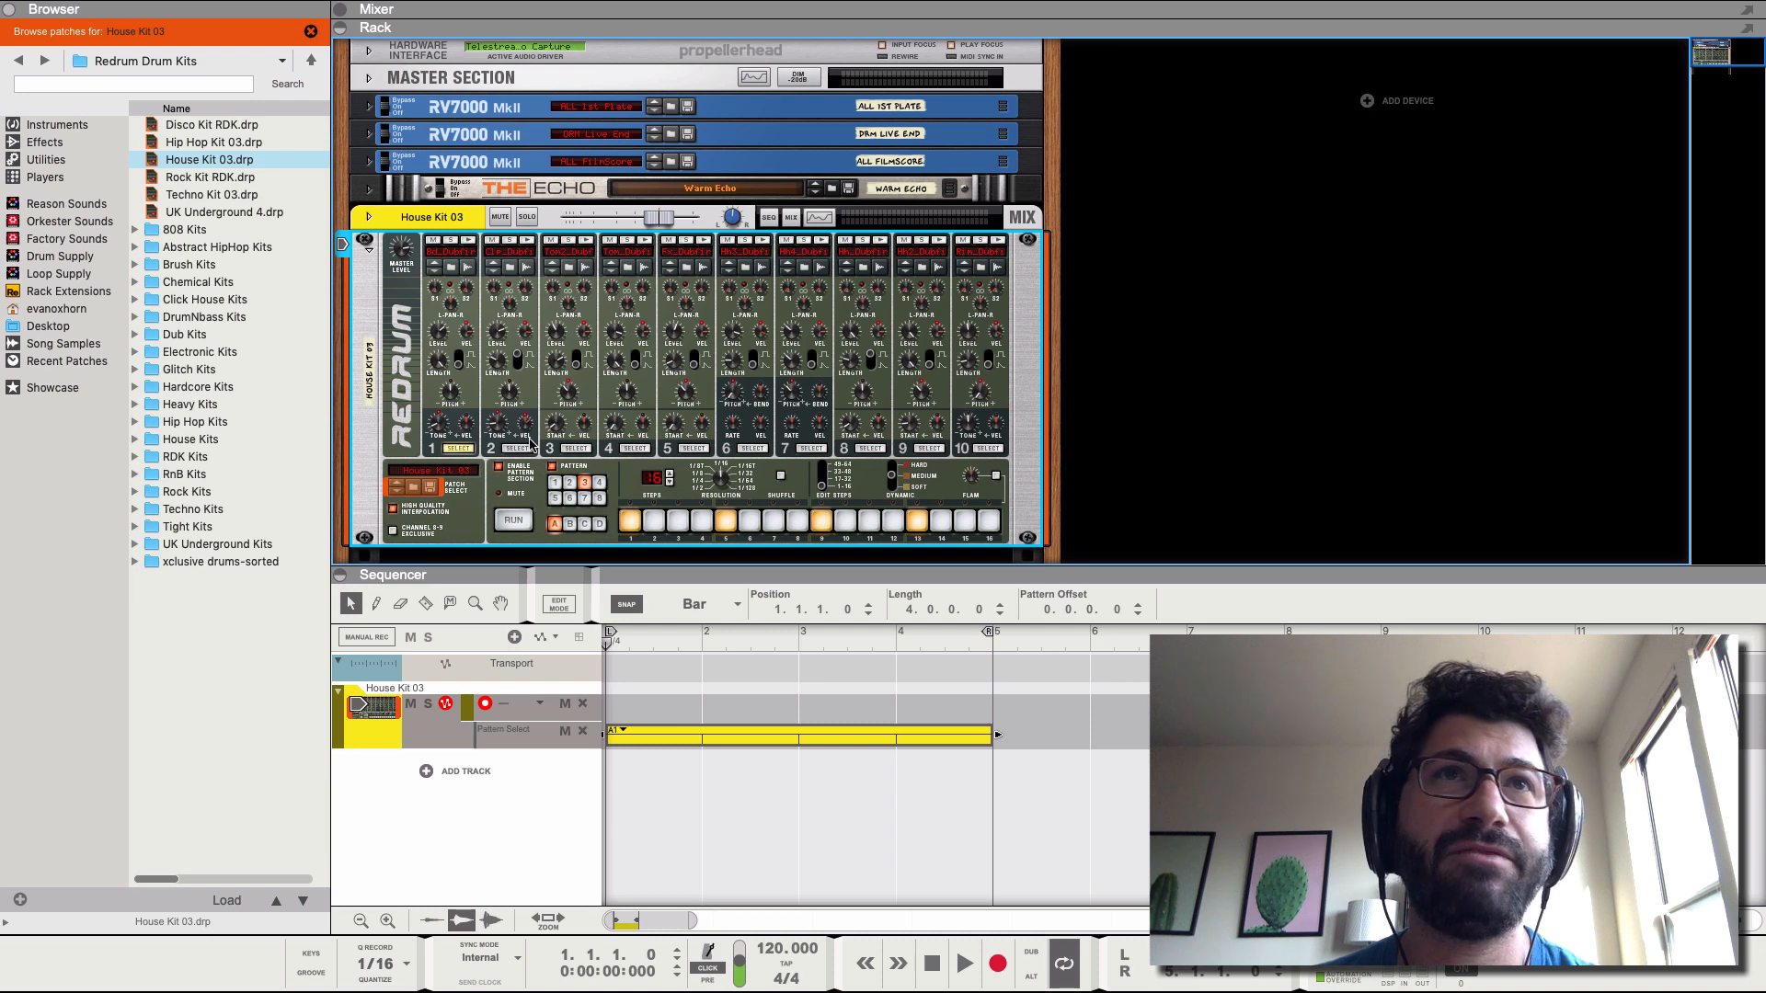
- Switch Redrum to pattern A4 and program drum 1 on steps 1, 5, 9 and 13
{"action": "left_click", "coordinate": [598, 483]}
{"action": "left_click", "coordinate": [630, 521]}
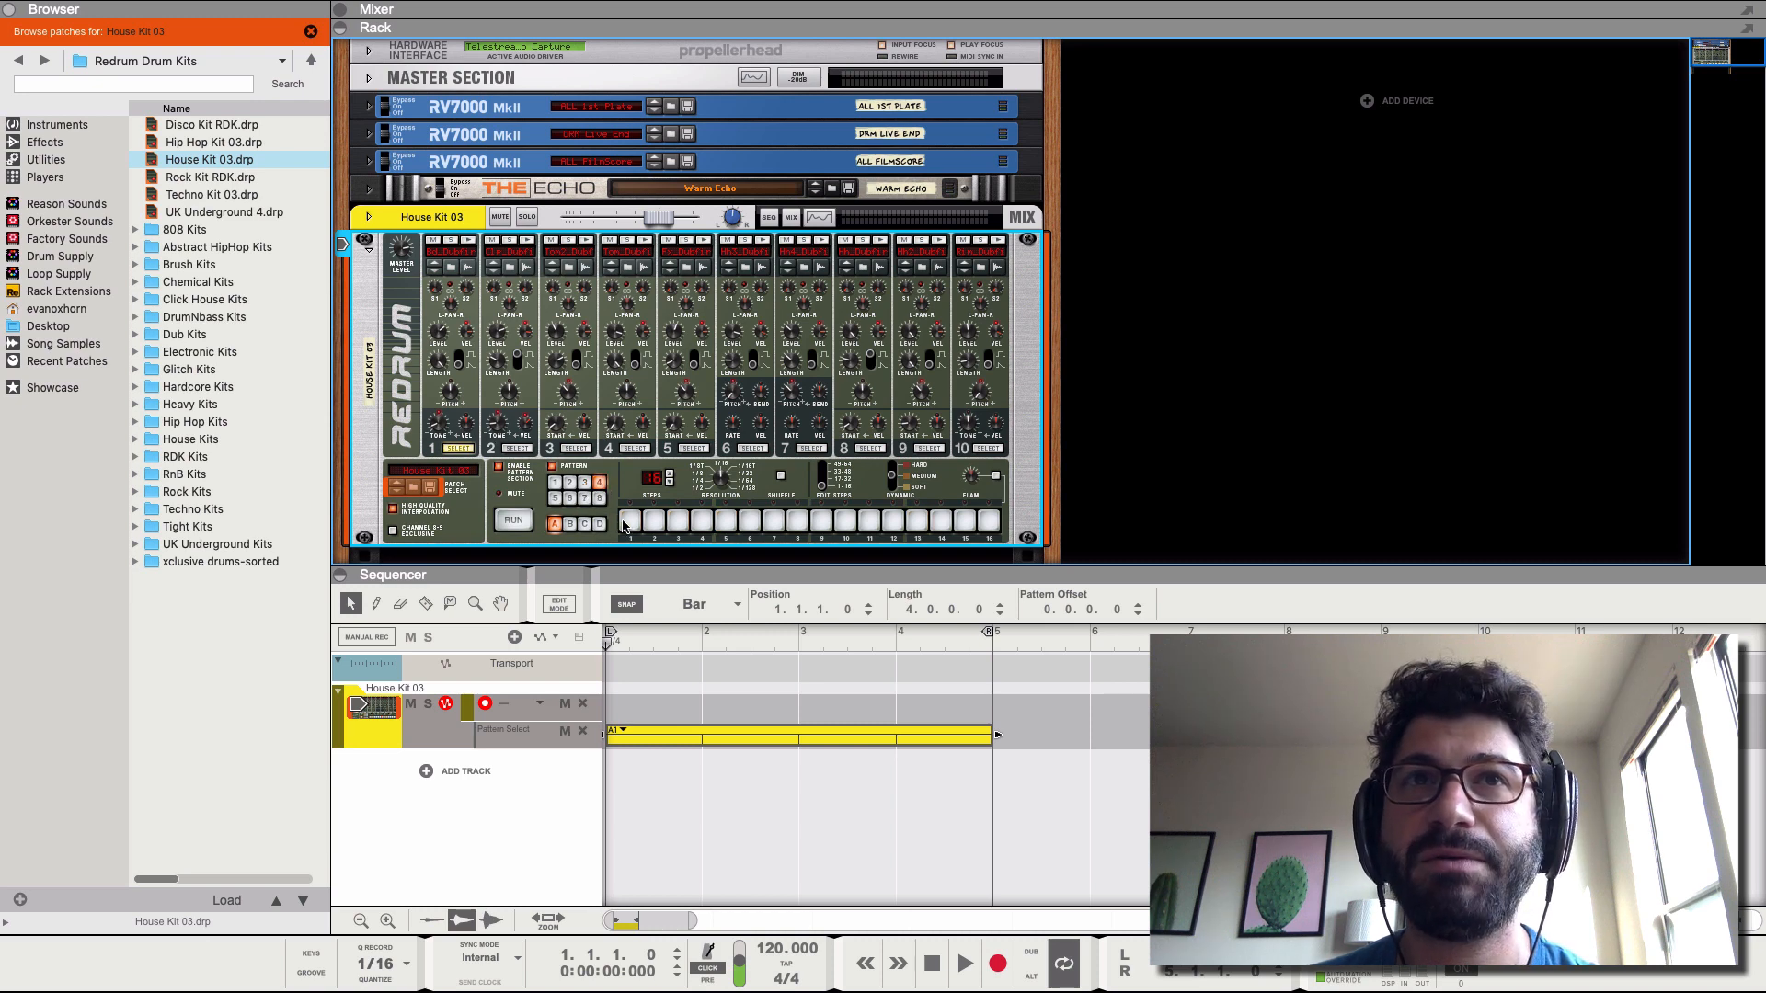
{"action": "left_click", "coordinate": [723, 523]}
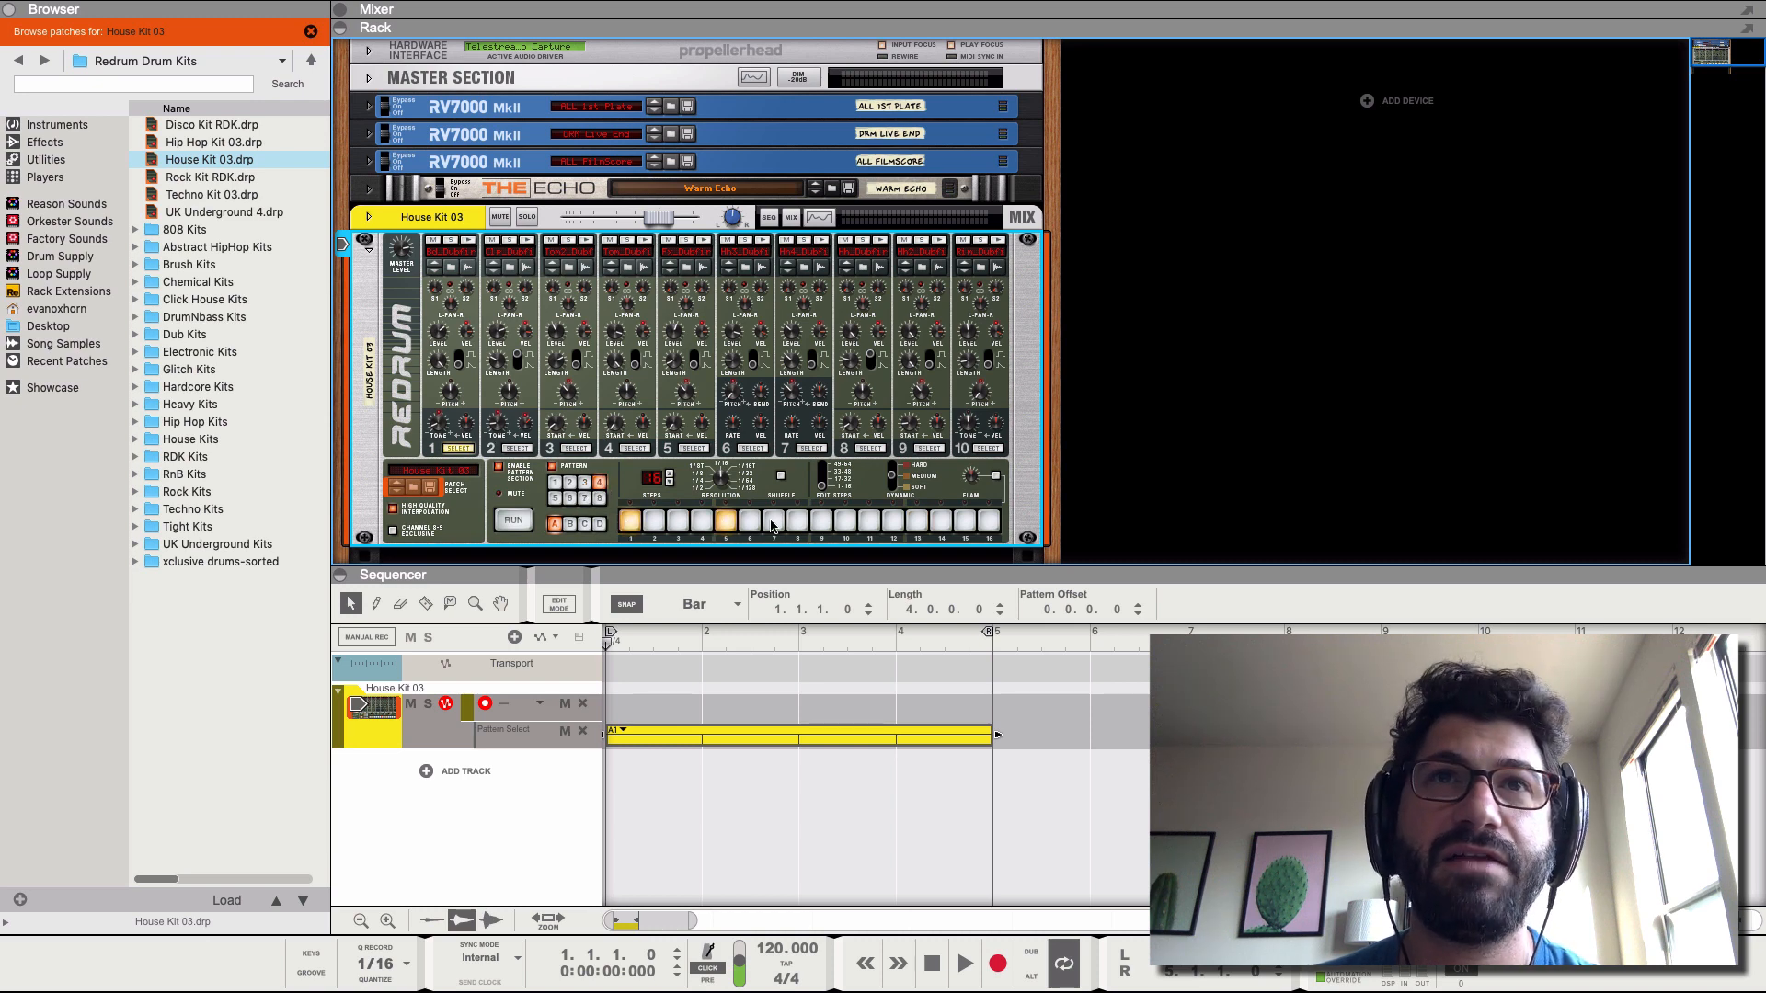
{"action": "left_click", "coordinate": [819, 522]}
{"action": "left_click", "coordinate": [917, 521]}
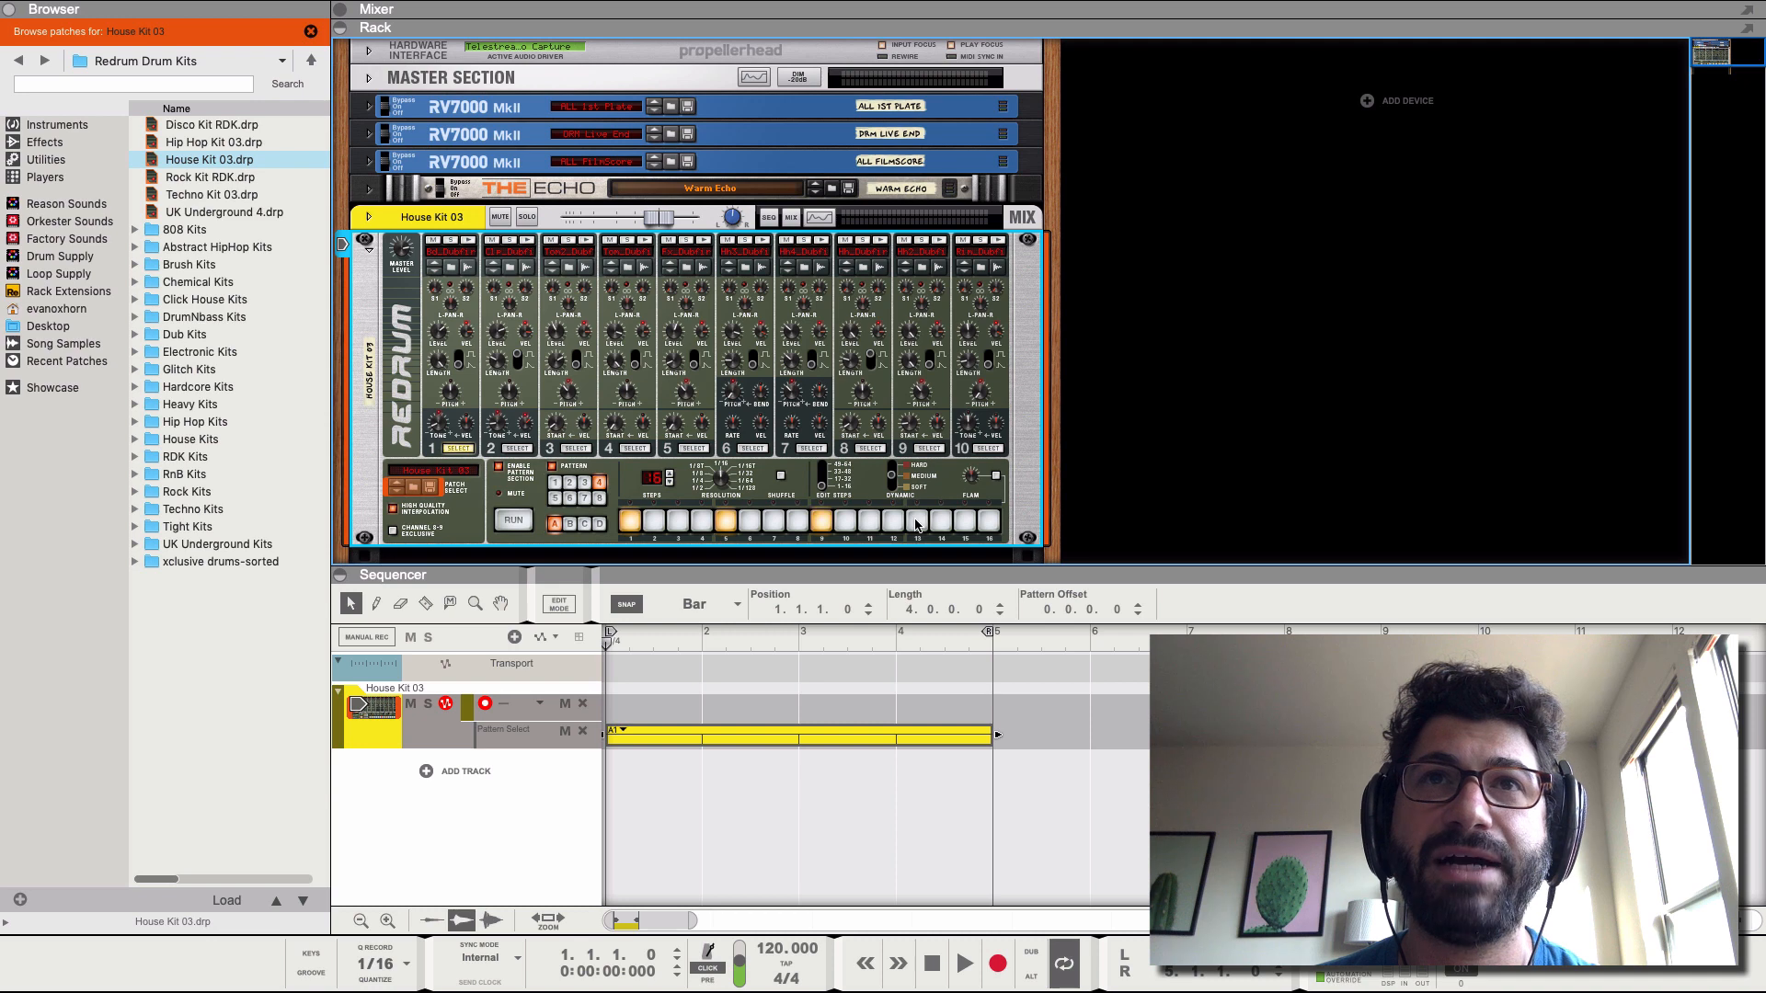
- With pattern A2 running, program drum 2 on step 3, and briefly play back the sequence
{"action": "left_click", "coordinate": [571, 484]}
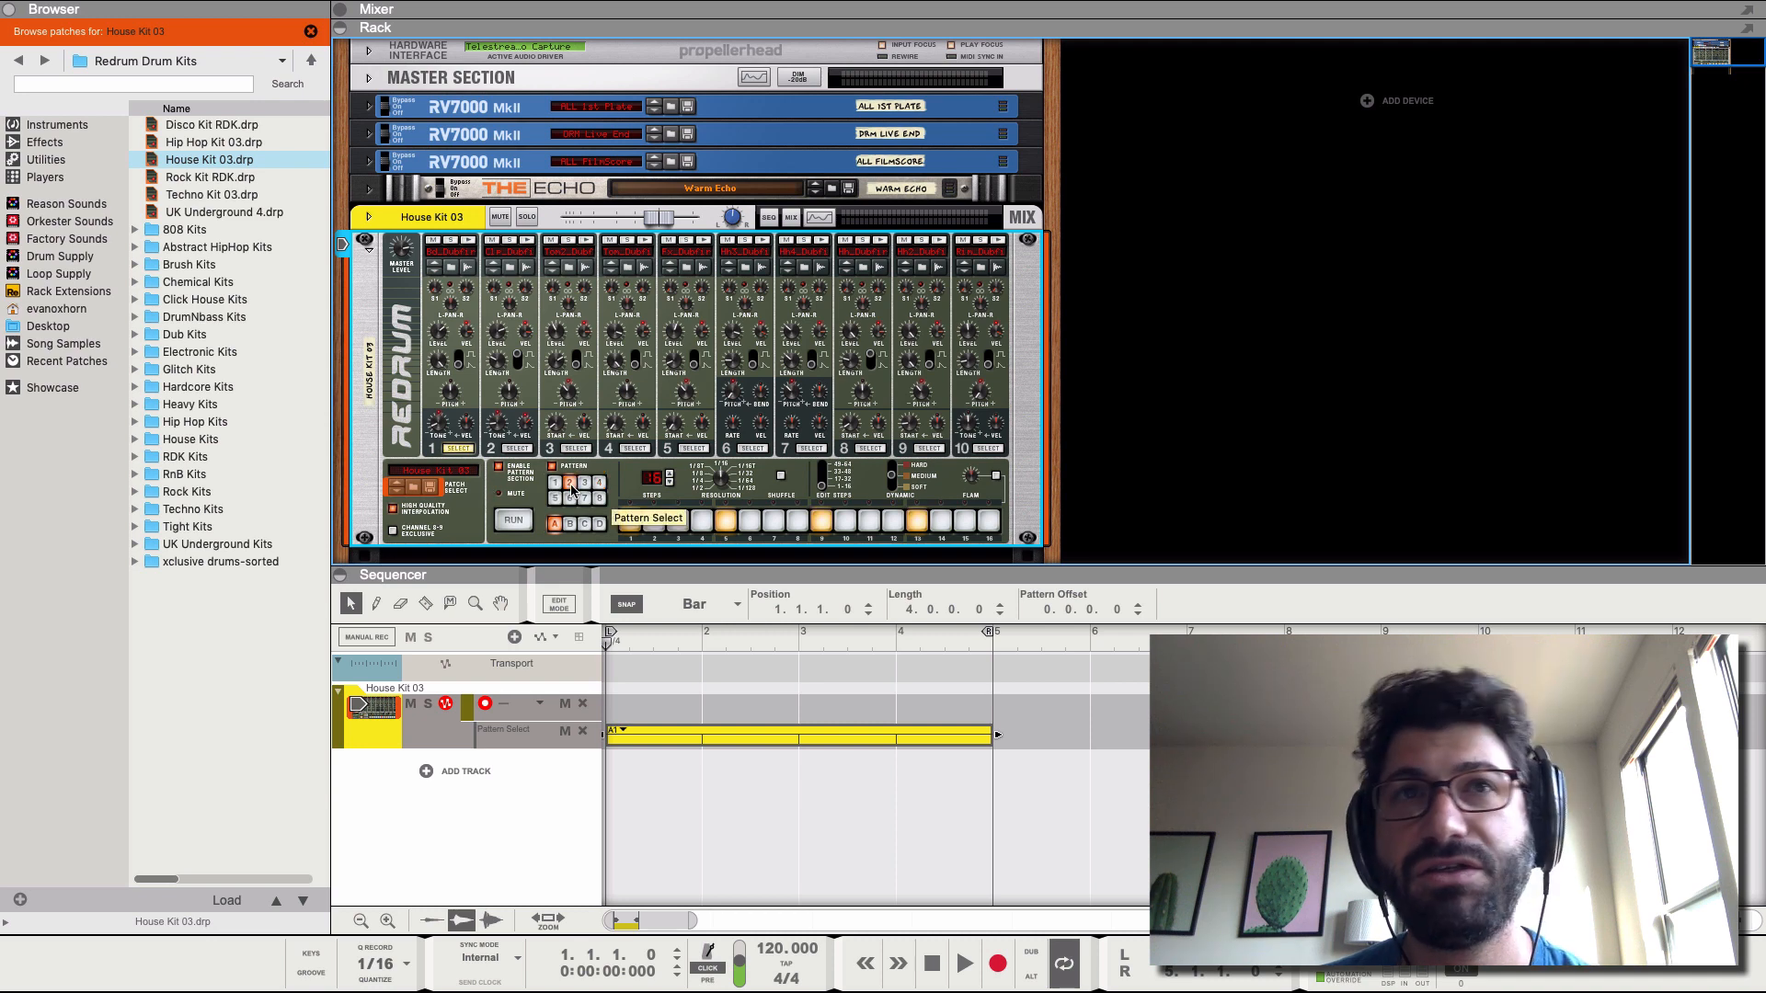
{"action": "left_click", "coordinate": [517, 448]}
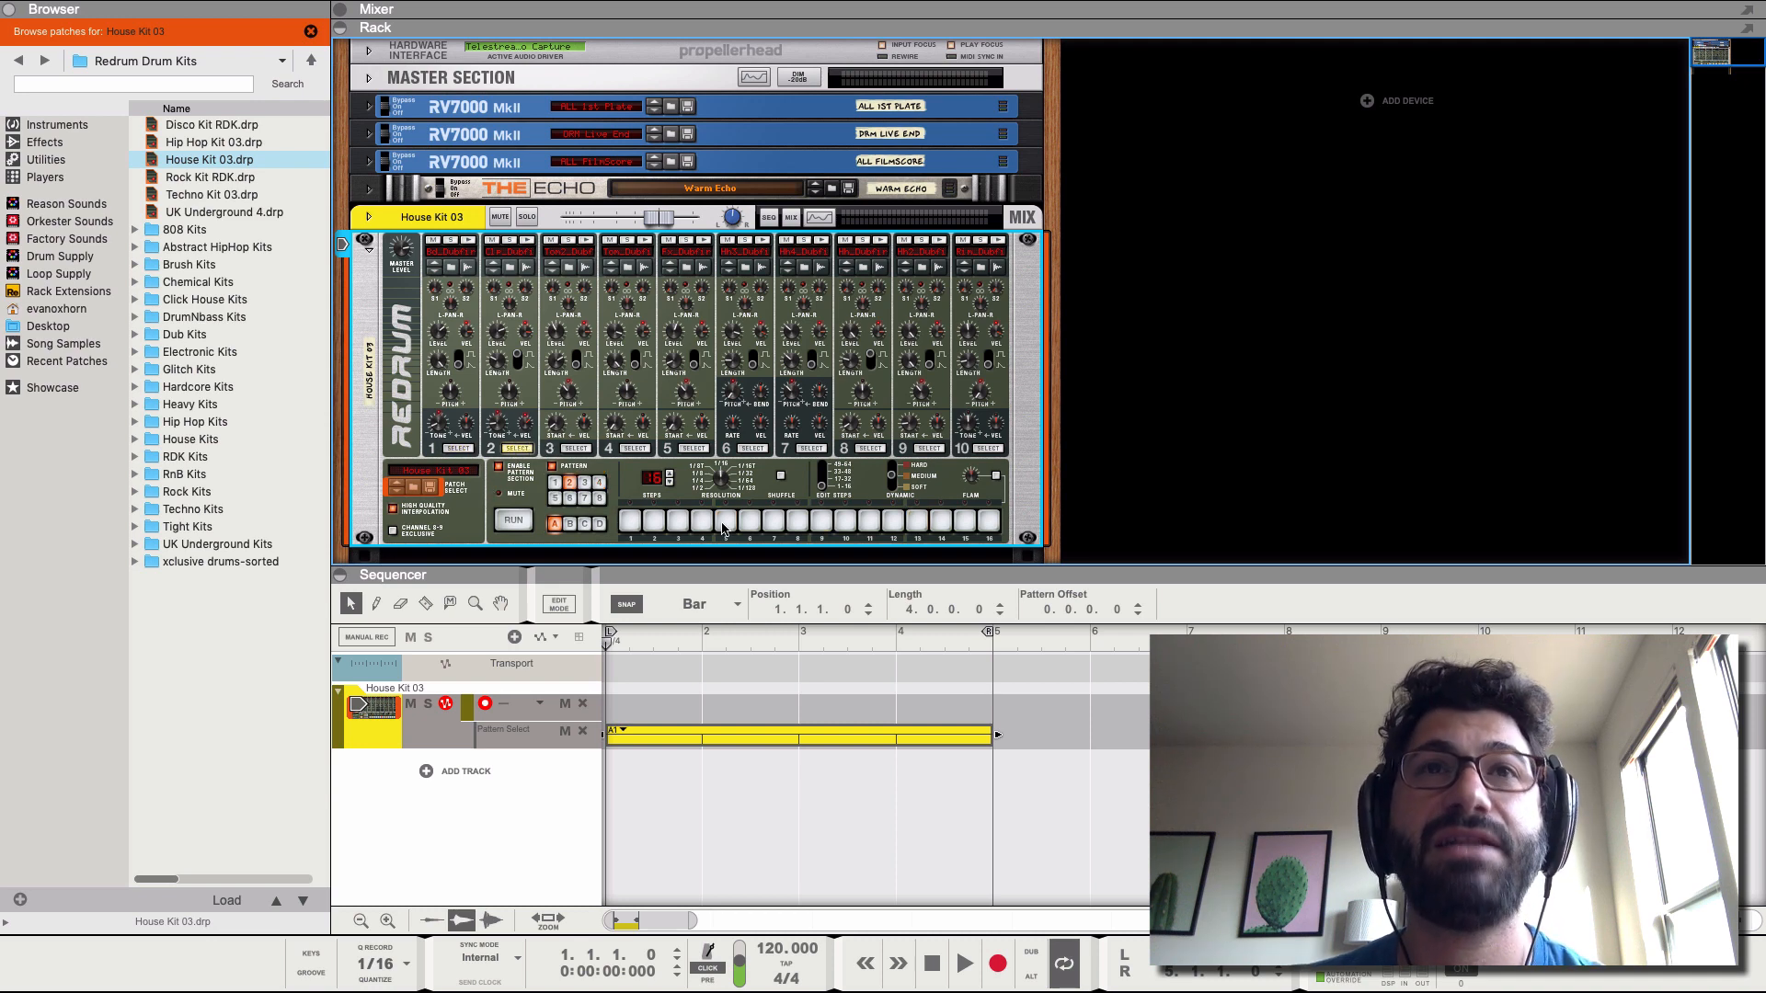
{"action": "left_click", "coordinate": [513, 520]}
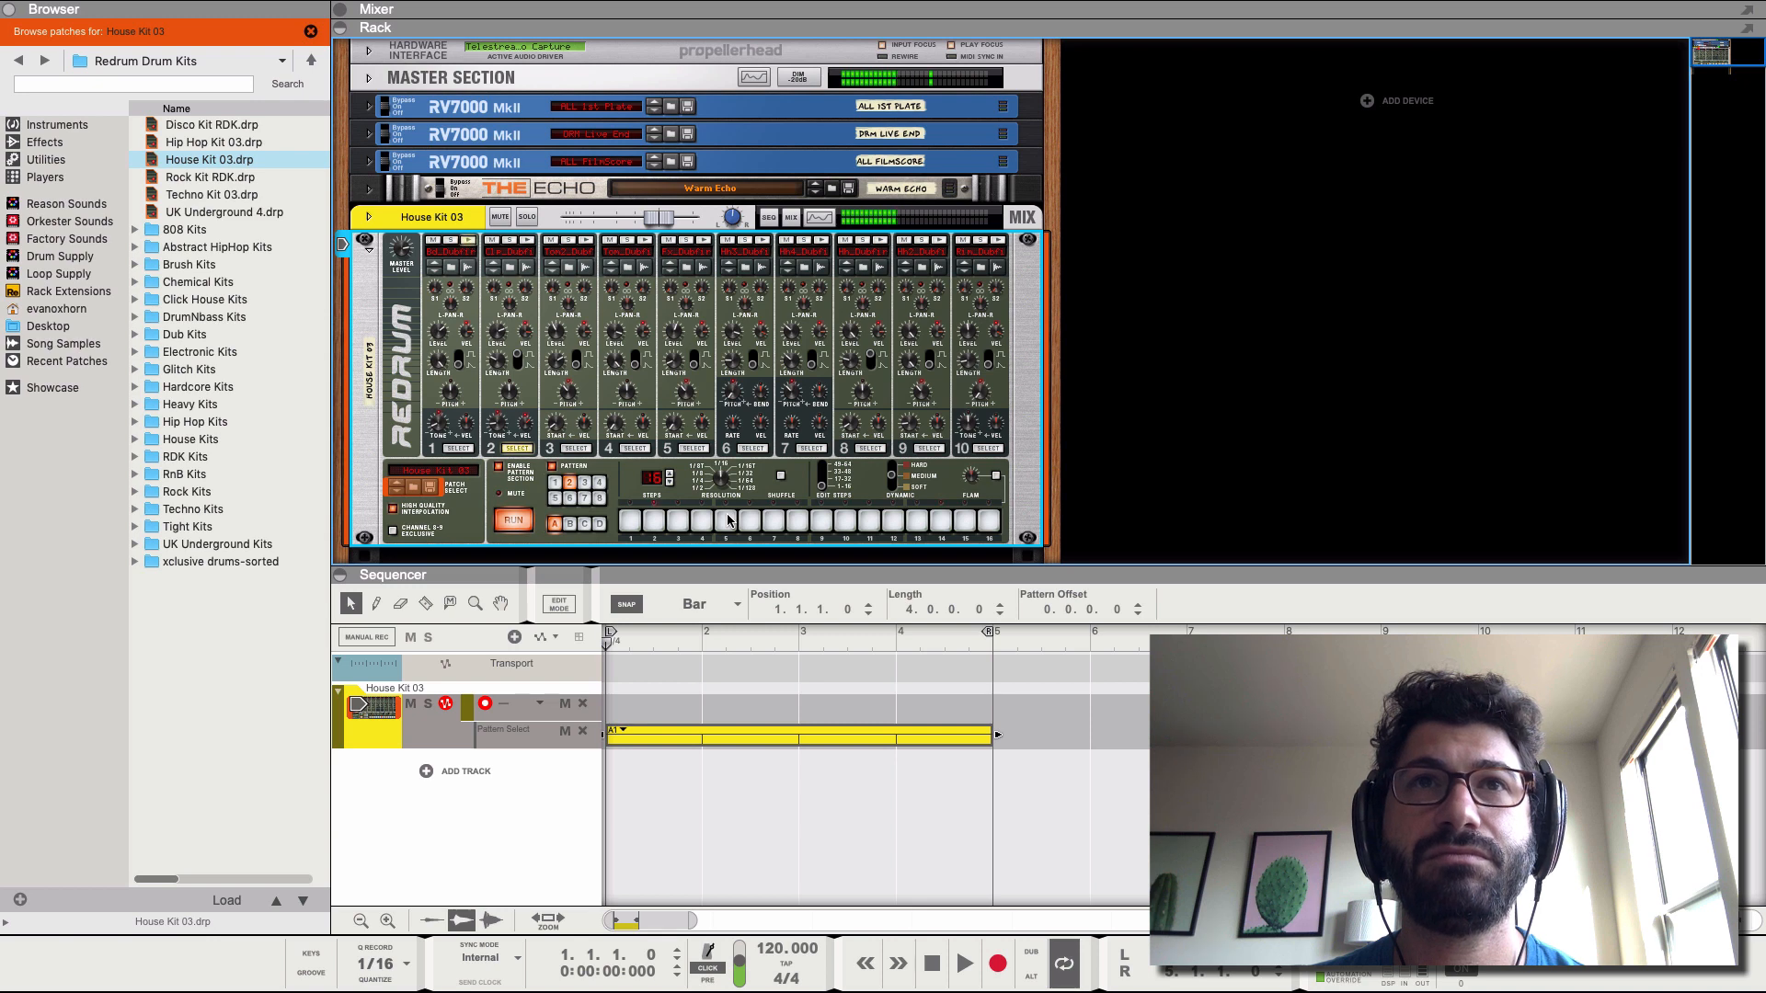
{"action": "left_click", "coordinate": [674, 521]}
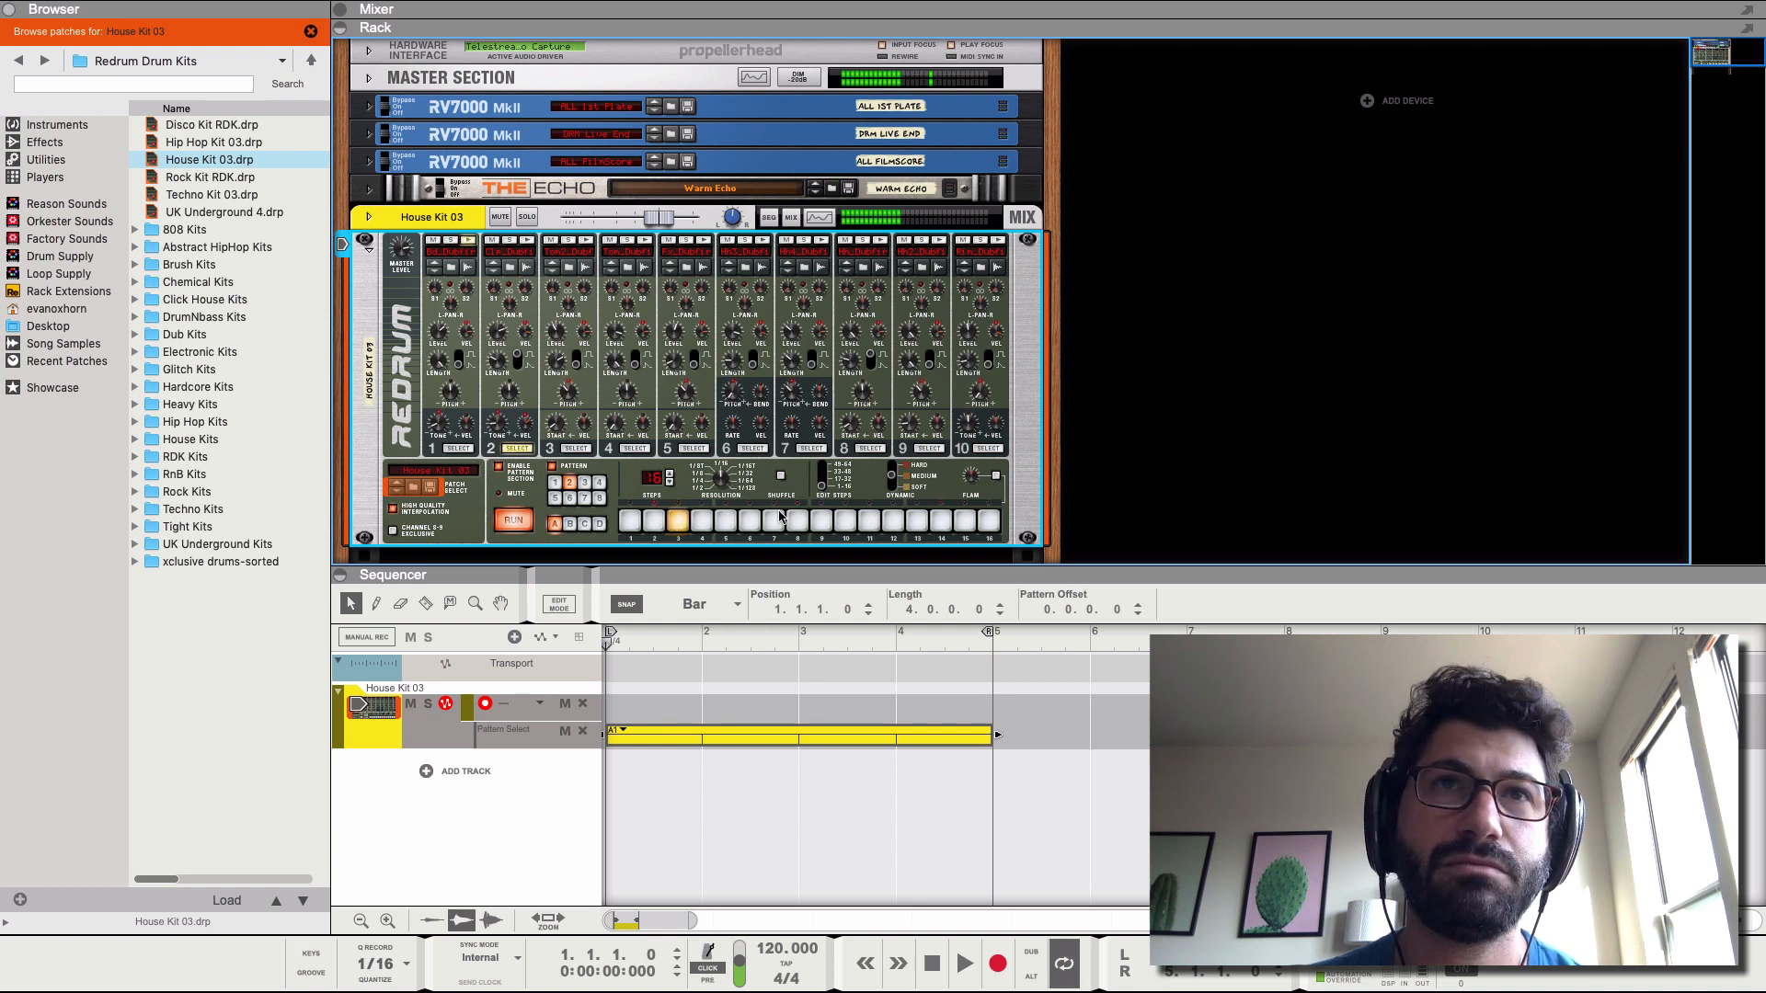
{"action": "key", "text": "space"}
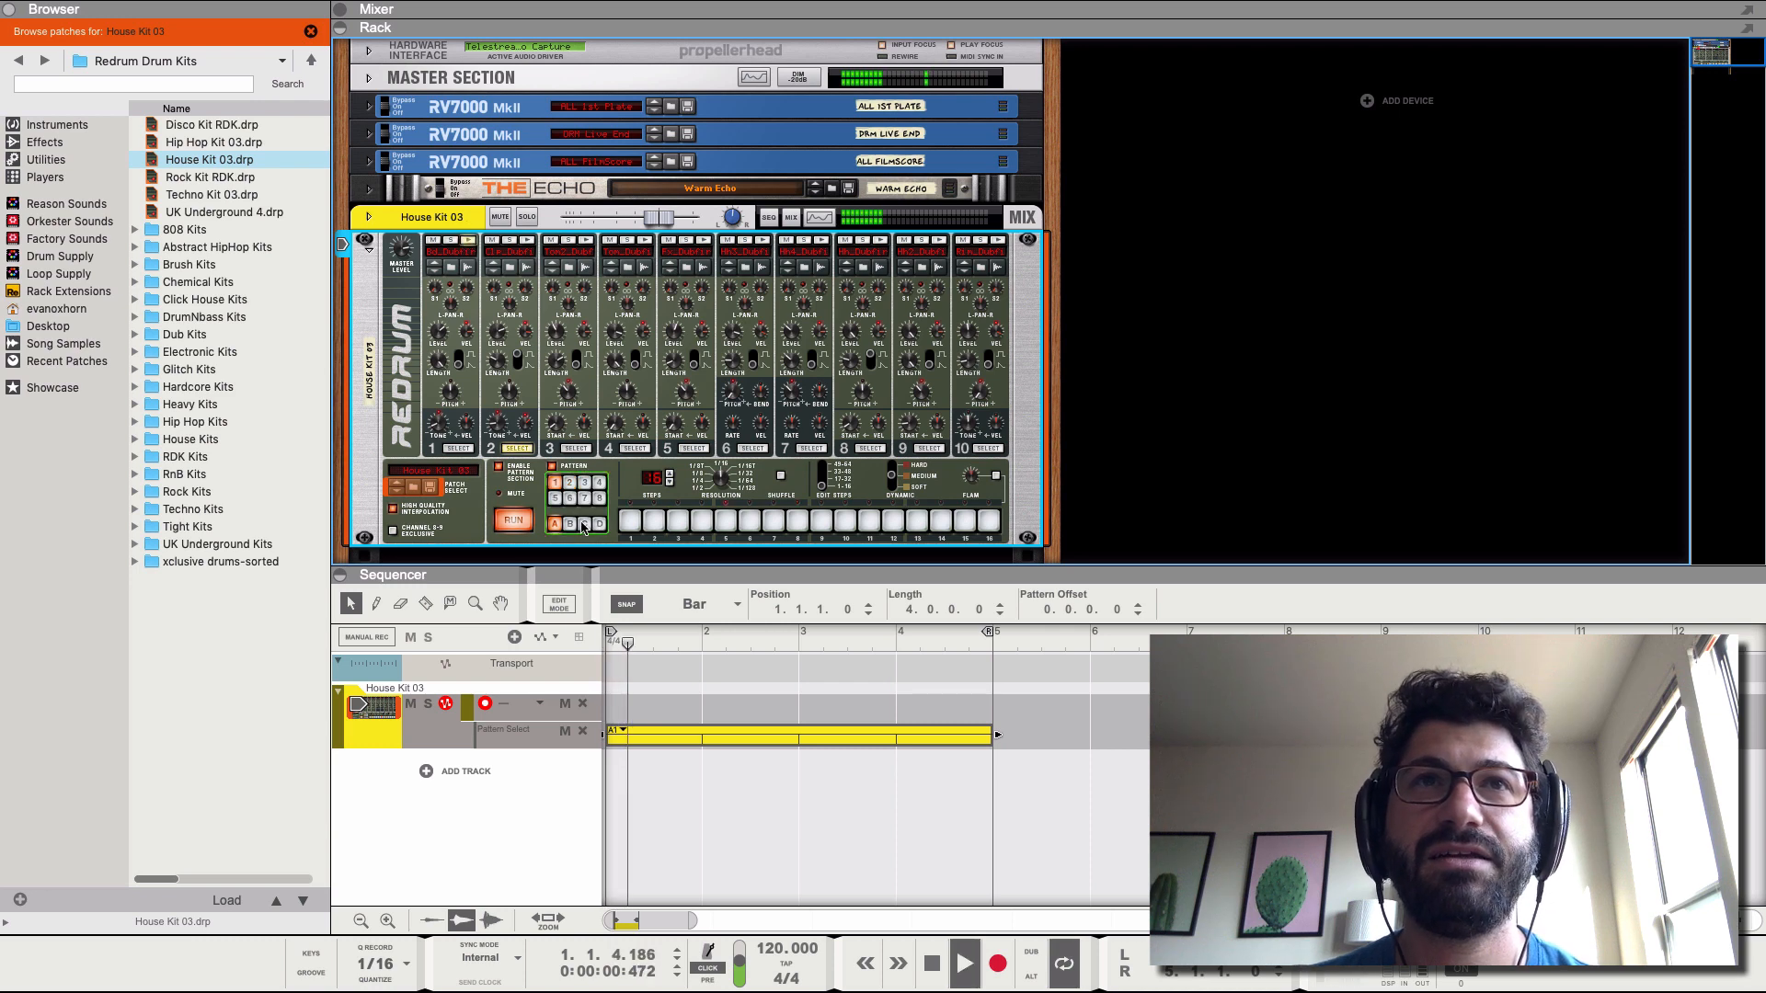
{"action": "key", "text": "space"}
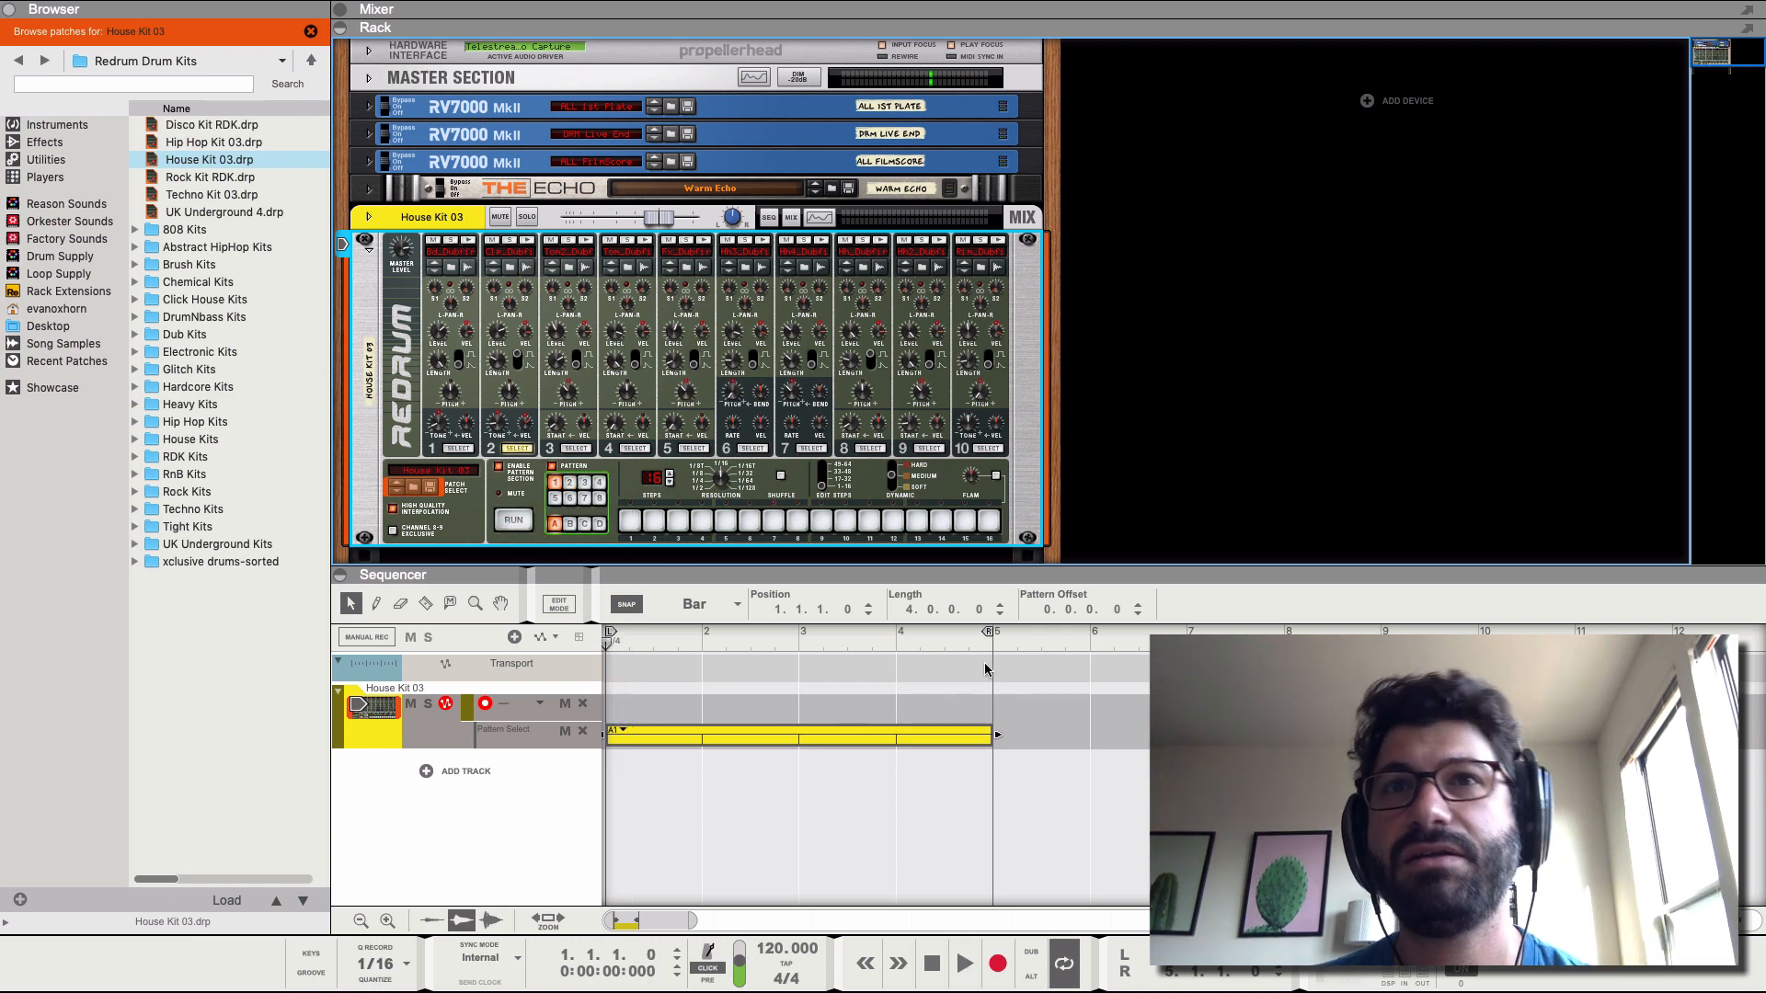
- Draw a four-bar clip starting at bar 5 in the Pattern Select lane and assign it pattern A2
{"action": "left_click", "coordinate": [1013, 728]}
{"action": "left_click_drag", "start_coordinate": [1096, 735], "coordinate": [1385, 735]}
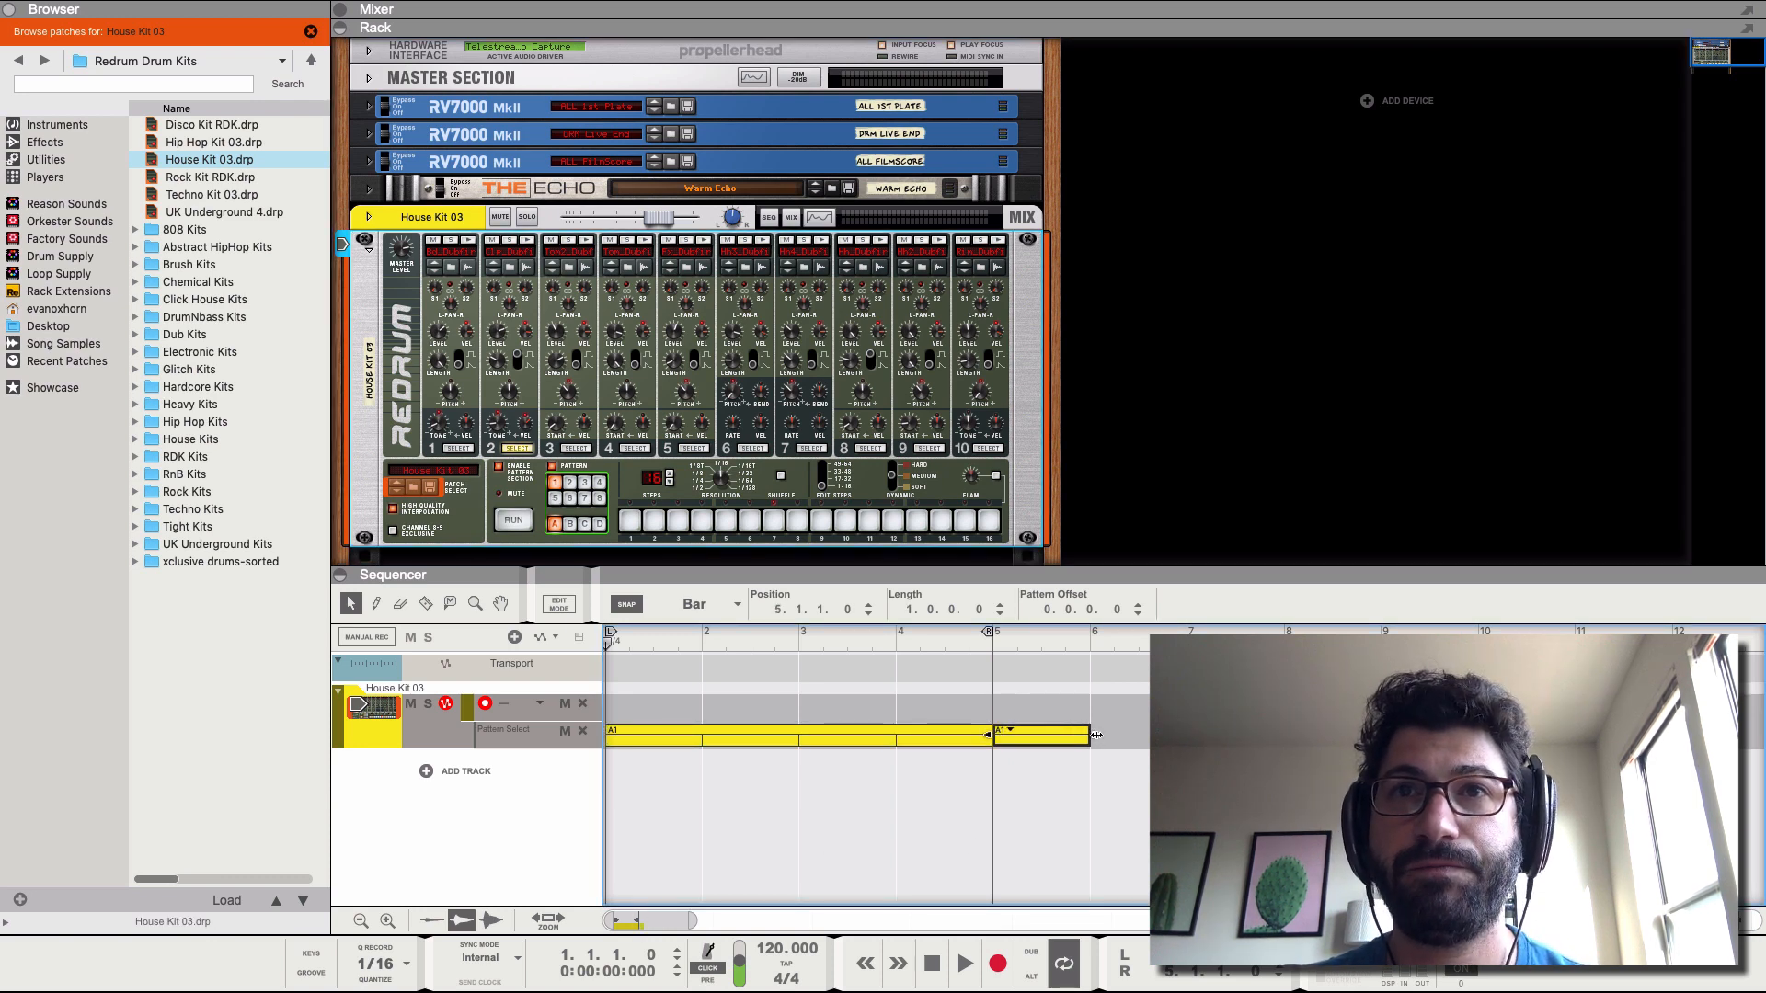
{"action": "left_click", "coordinate": [1010, 733]}
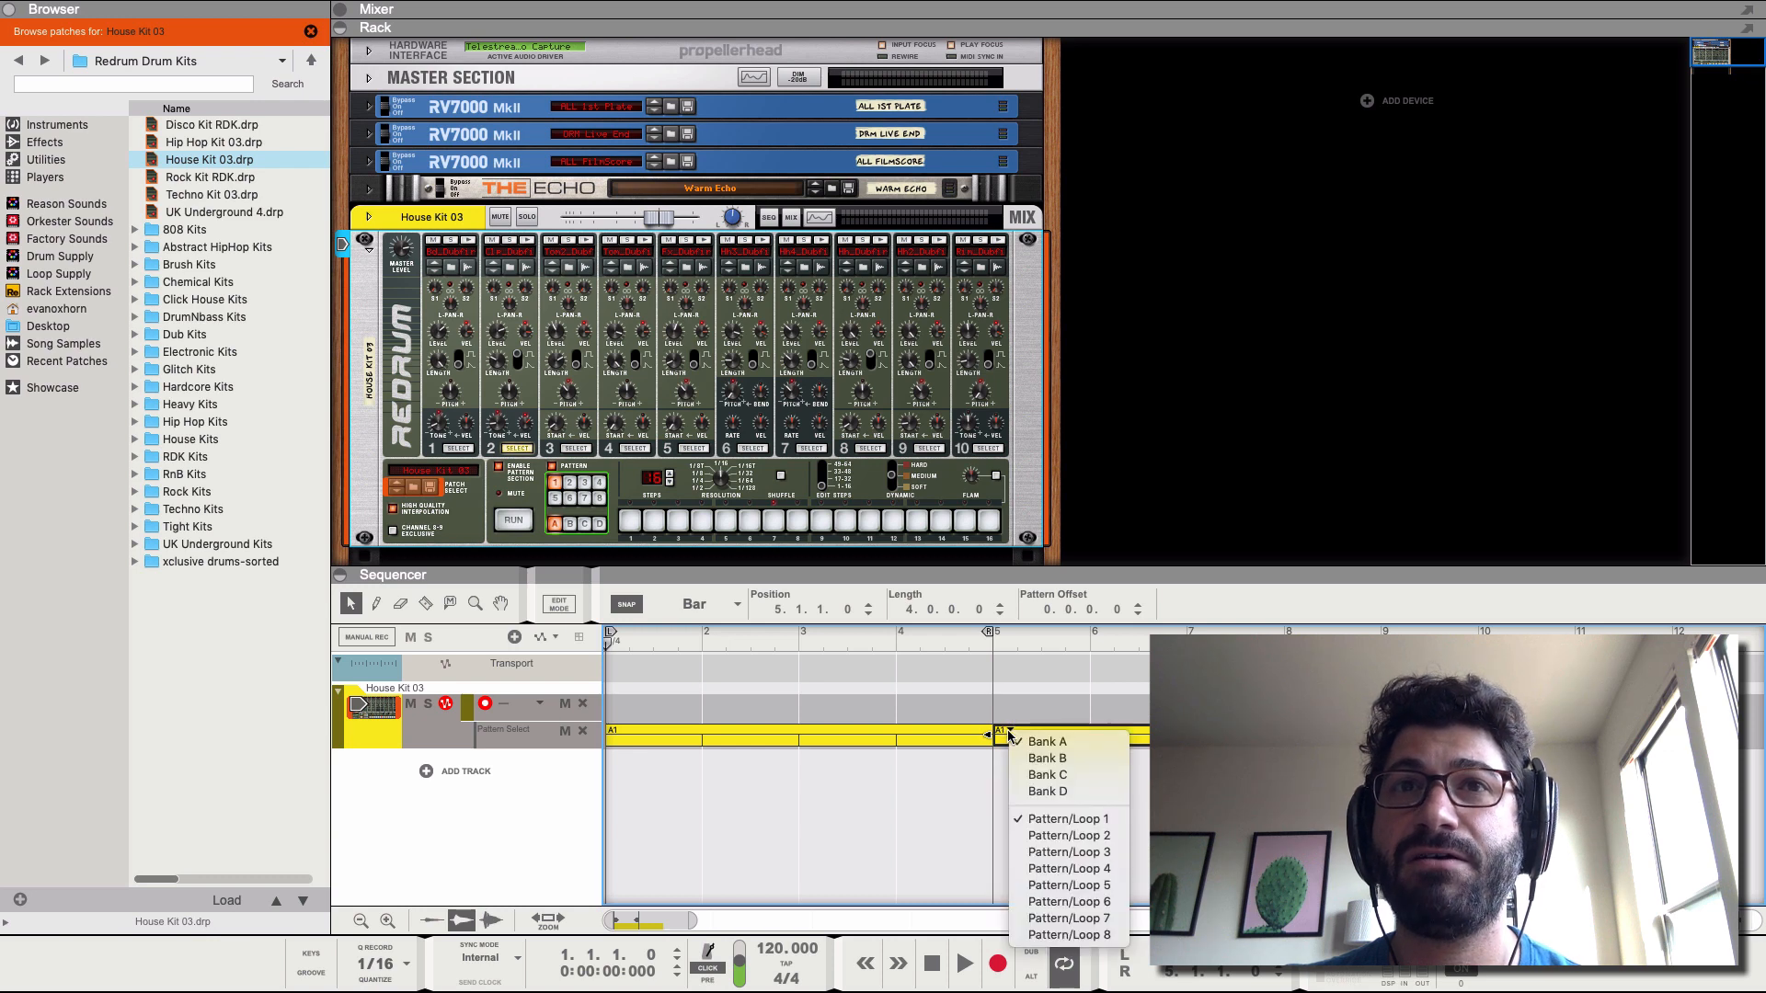
{"action": "left_click", "coordinate": [1056, 837]}
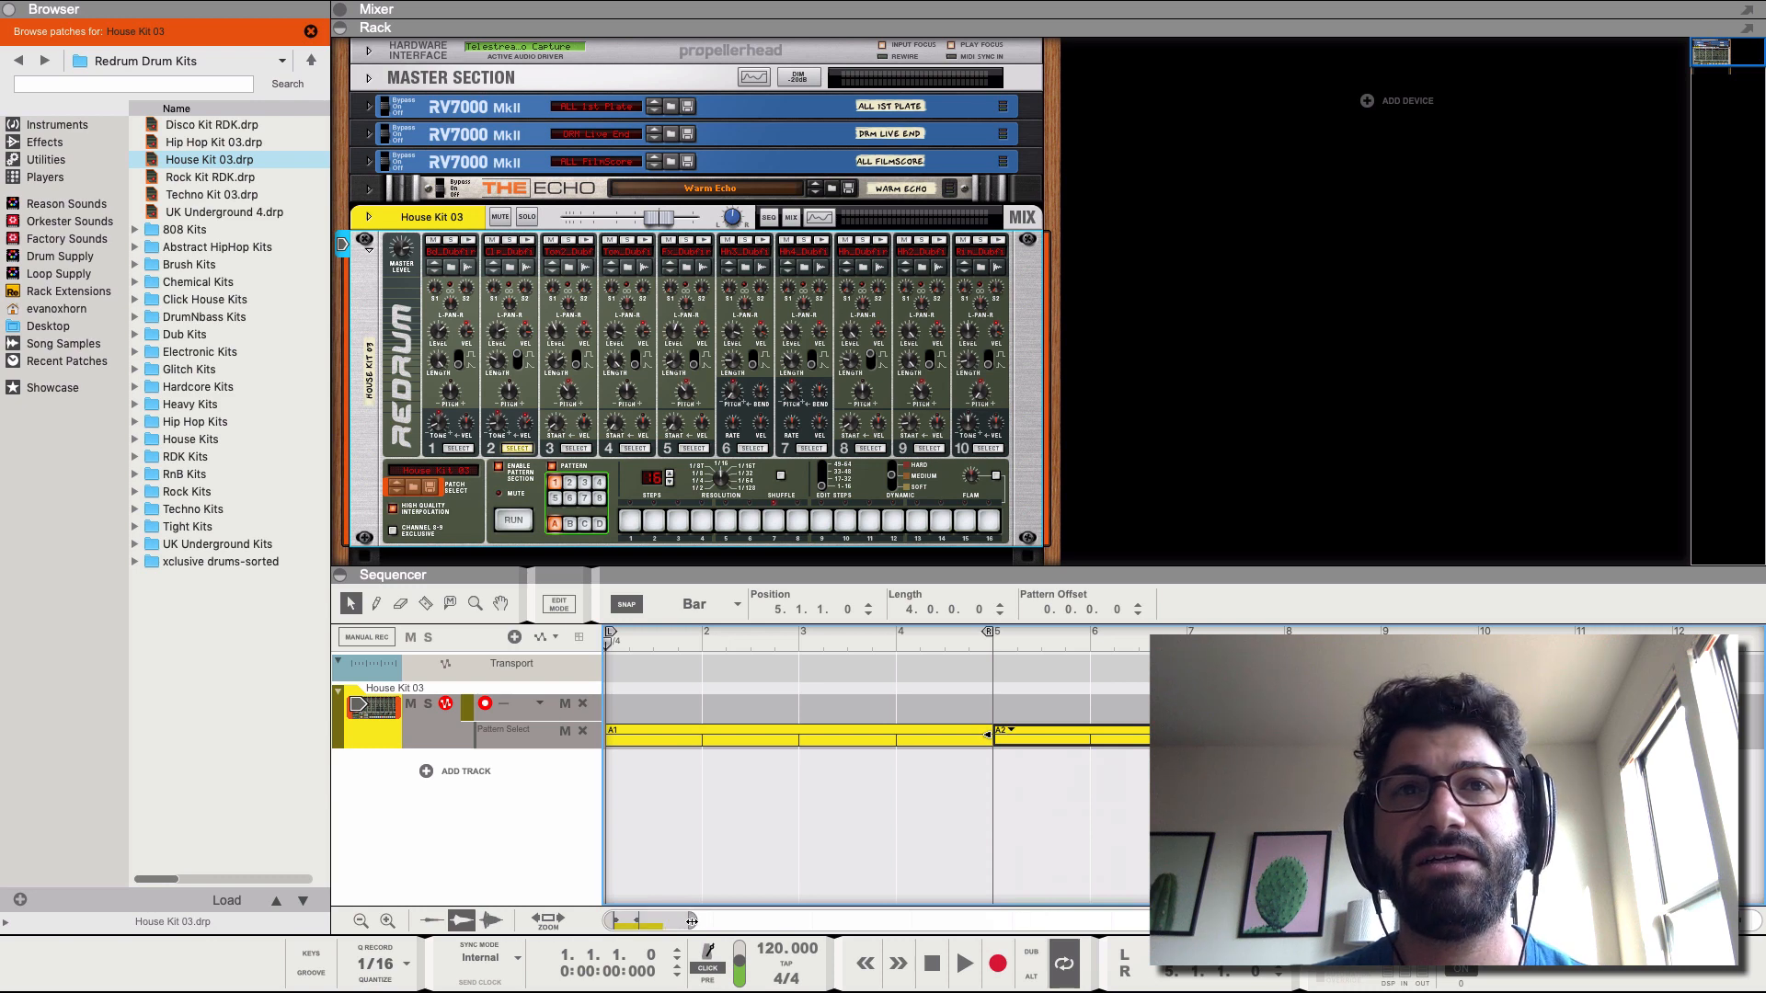
- Draw another four-bar clip starting at bar 9 in the Pattern Select lane
{"action": "left_click_drag", "start_coordinate": [693, 921], "coordinate": [831, 922]}
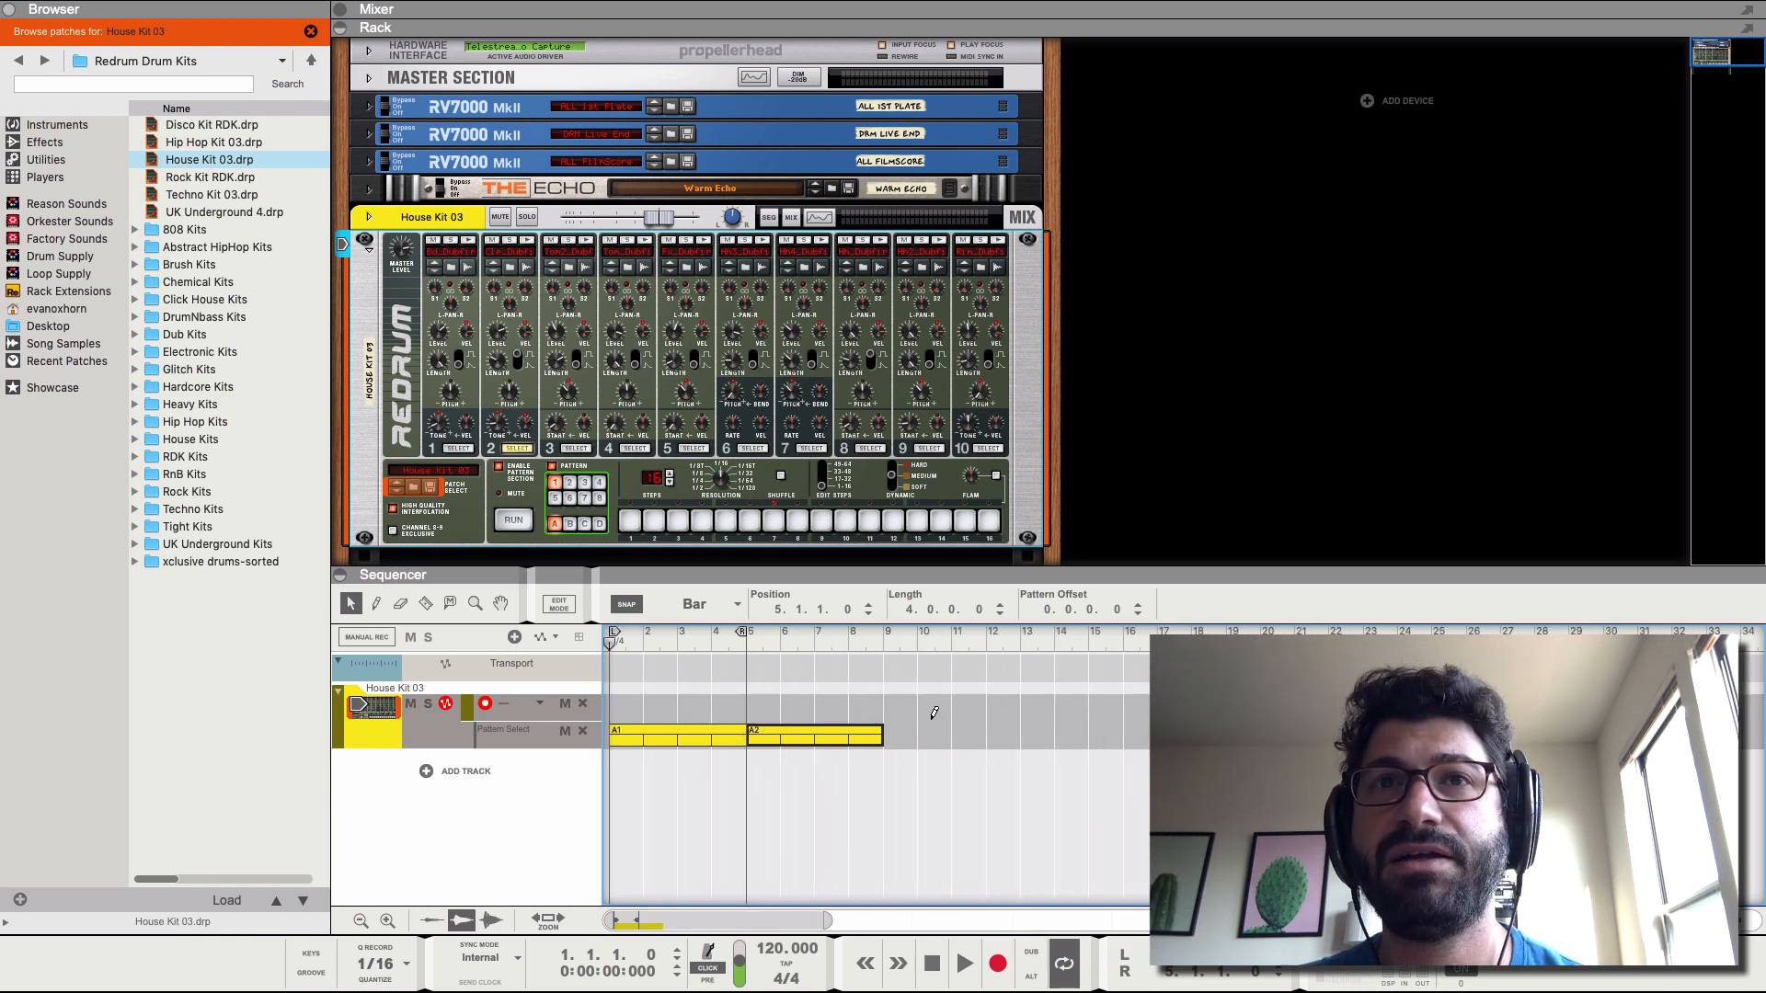
{"action": "left_click", "coordinate": [903, 733], "text": "super"}
{"action": "left_click_drag", "start_coordinate": [915, 744], "coordinate": [1009, 746]}
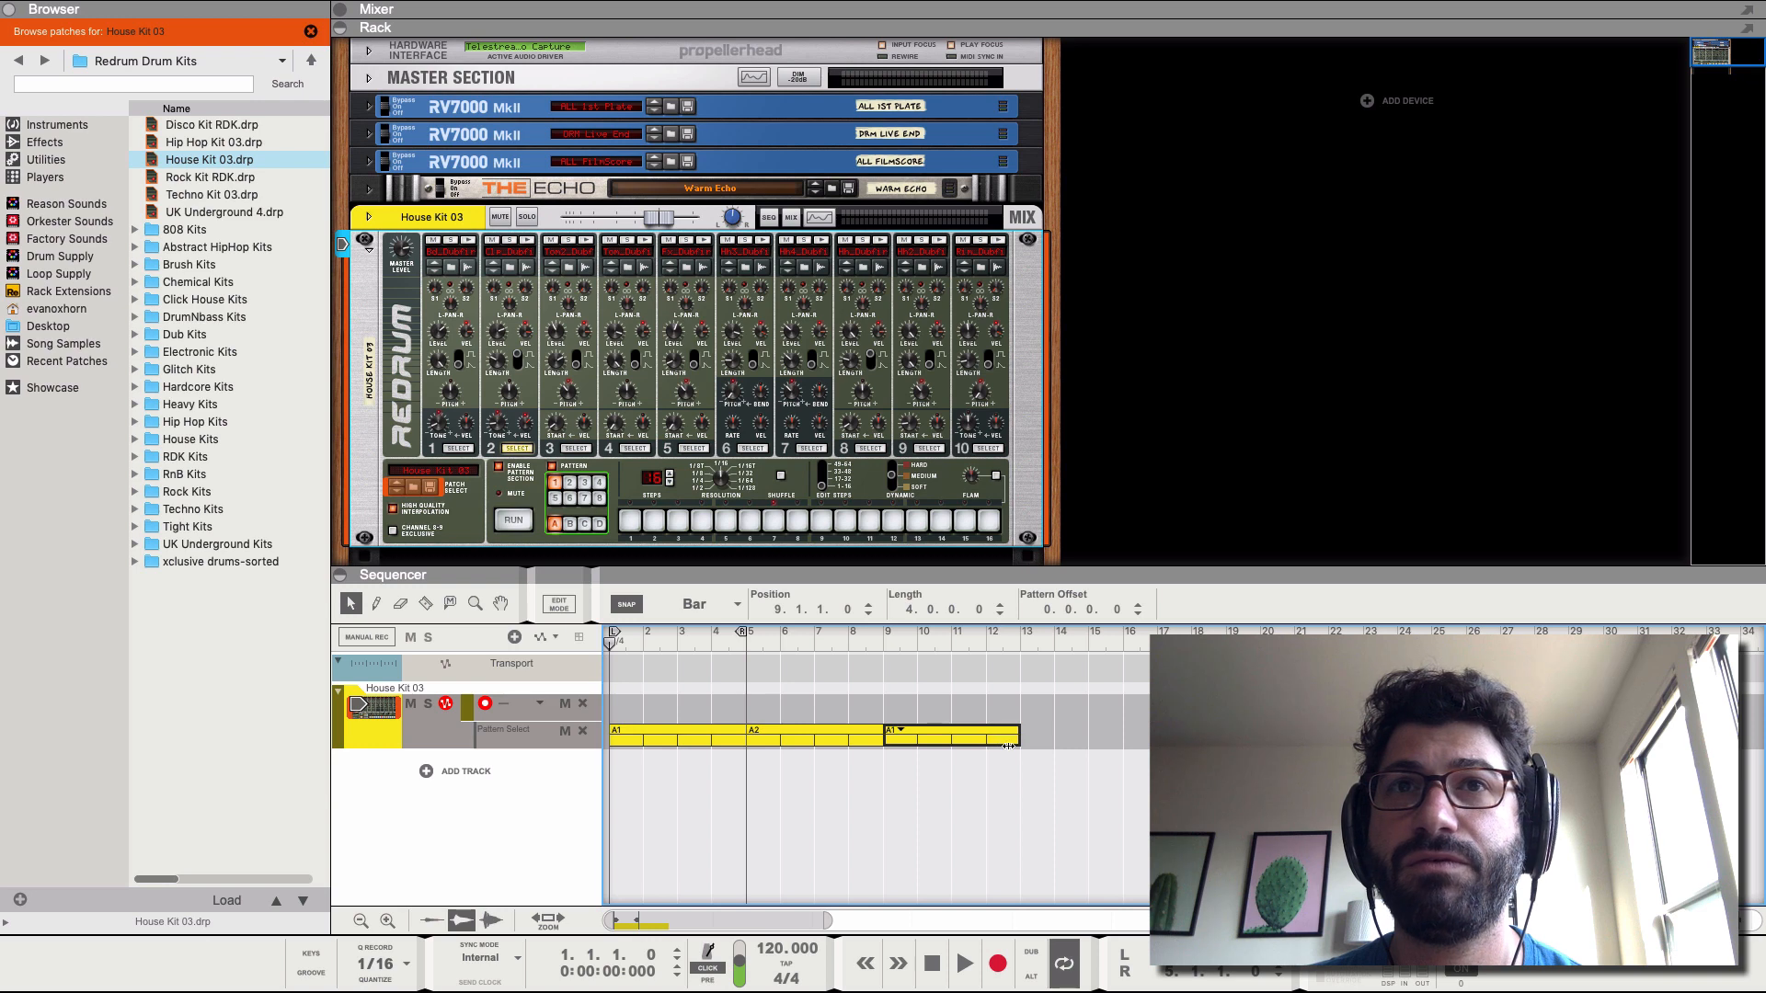
- Switch Redrum to pattern A3, program drum 2 on steps 3 and 11, and run the pattern
{"action": "left_click", "coordinate": [585, 483]}
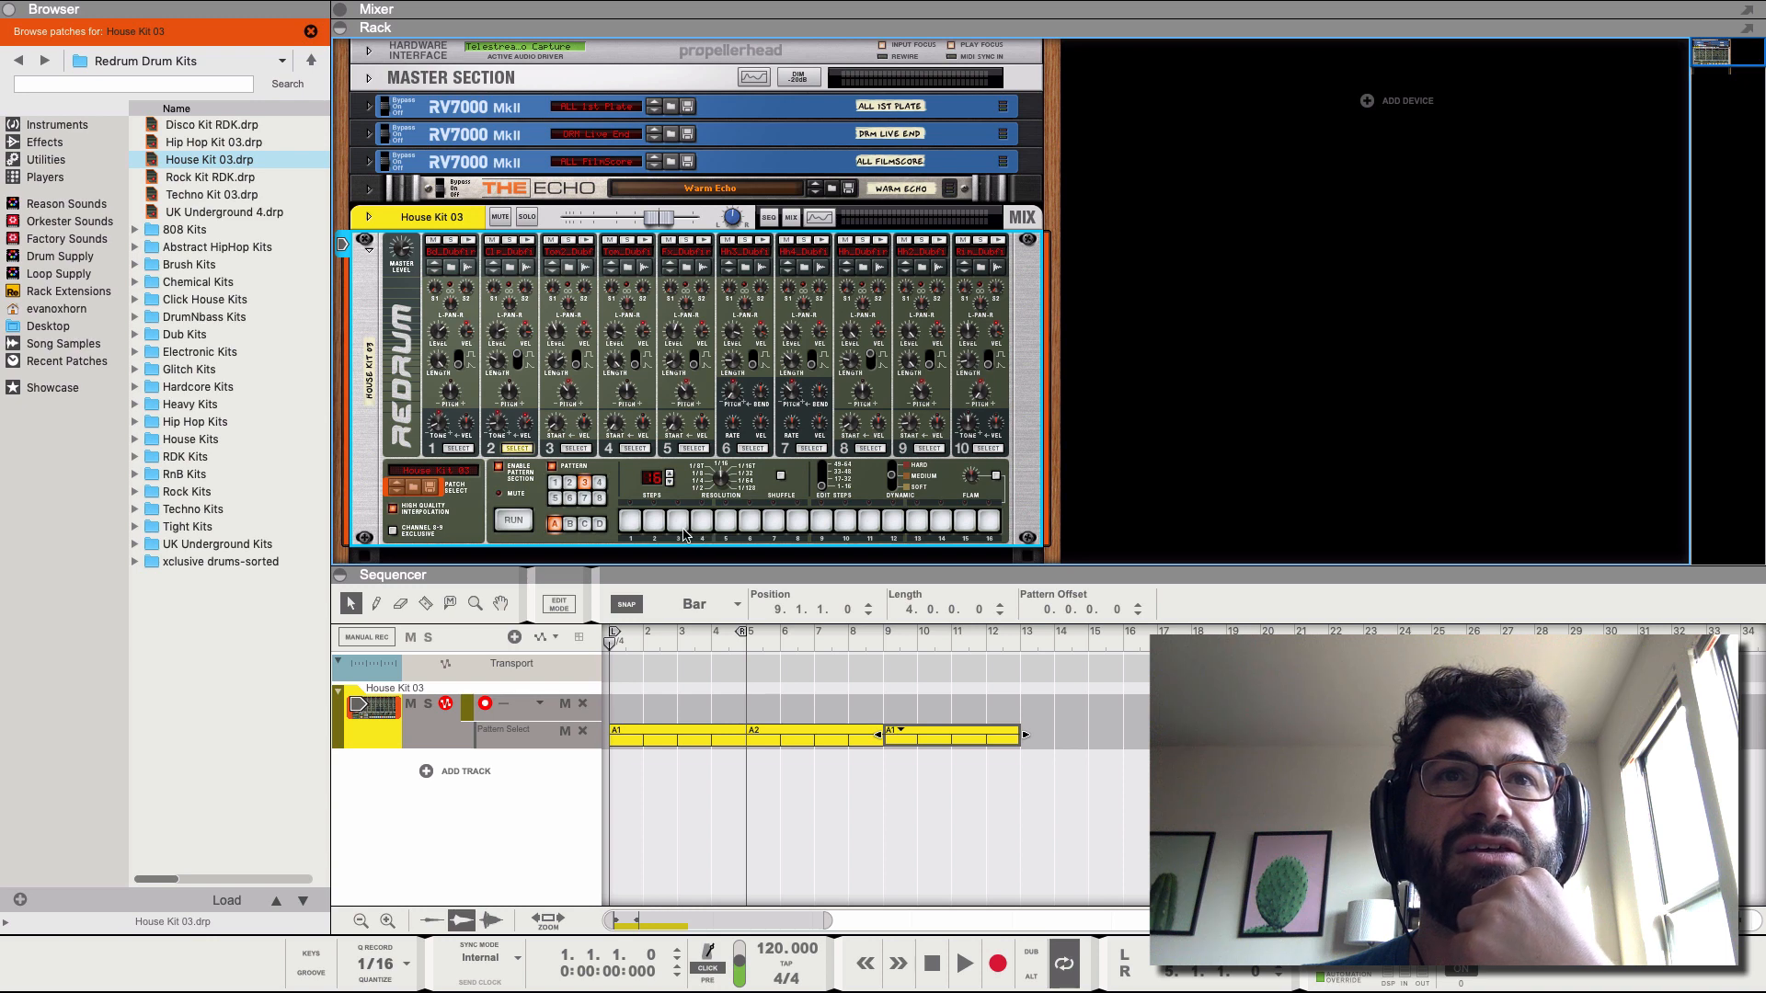
{"action": "left_click", "coordinate": [866, 522]}
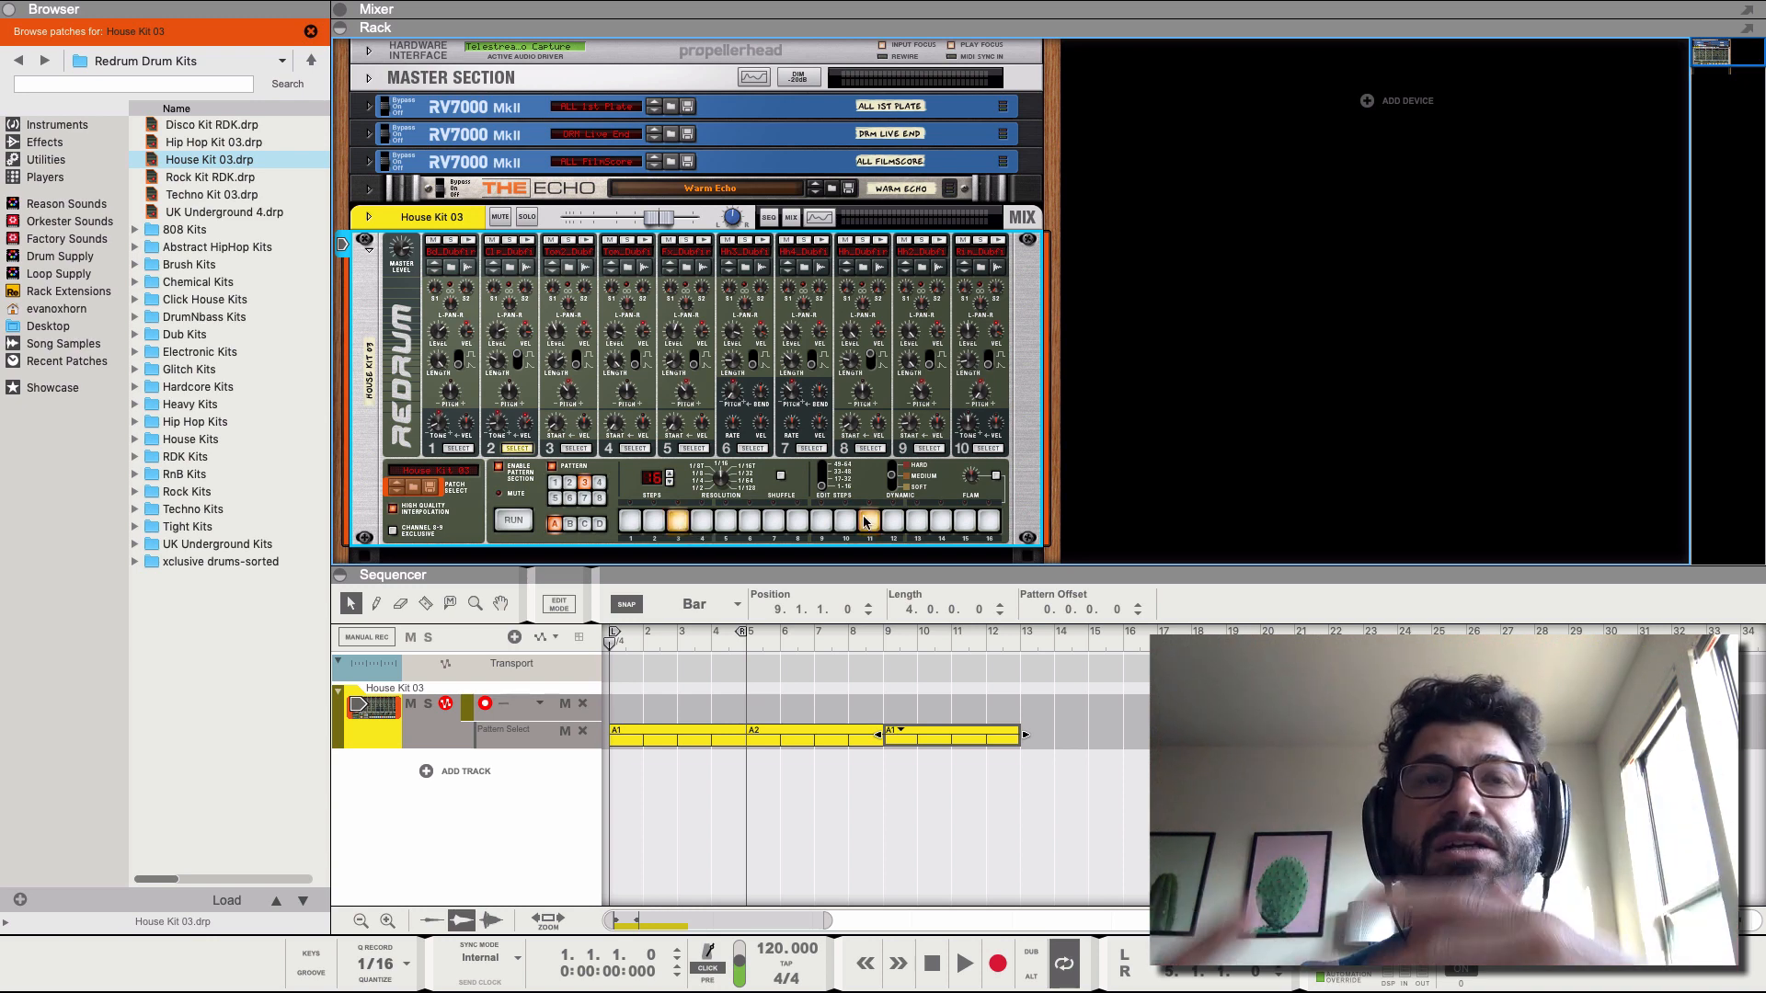
{"action": "left_click", "coordinate": [509, 522]}
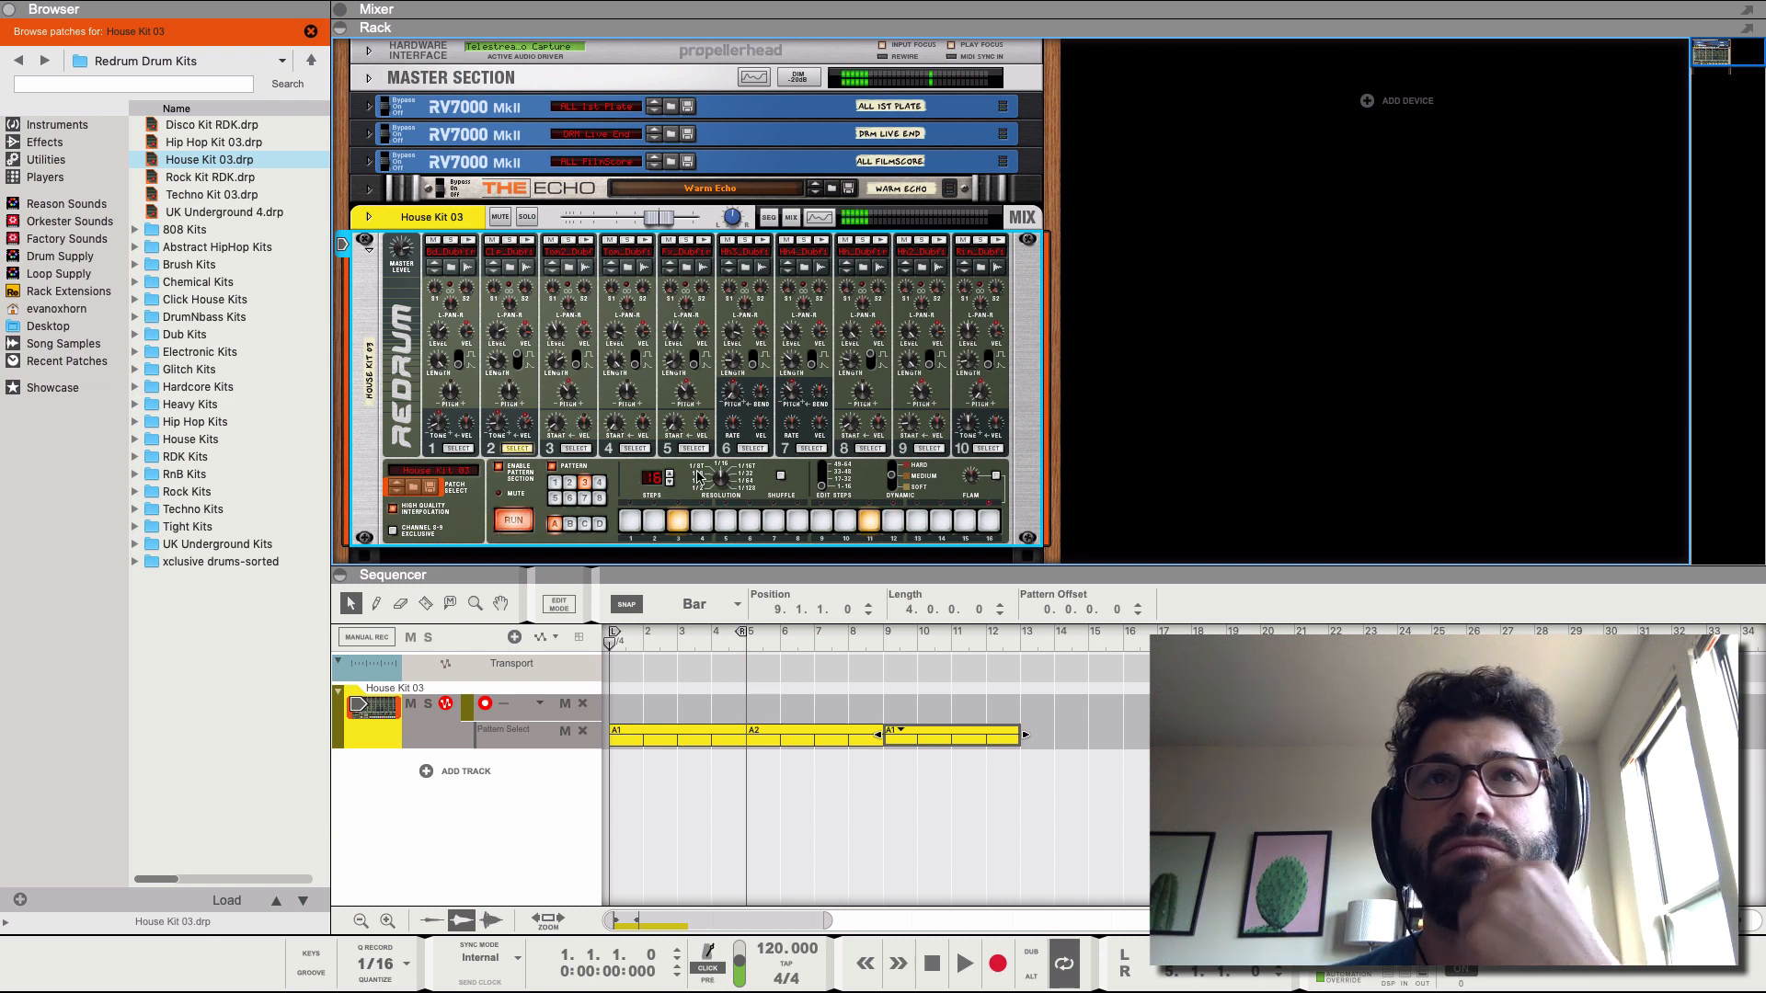
- Program drum 6 on steps 3, 7, 11 and 15 of pattern A3 and stop the playback
{"action": "left_click", "coordinate": [764, 242]}
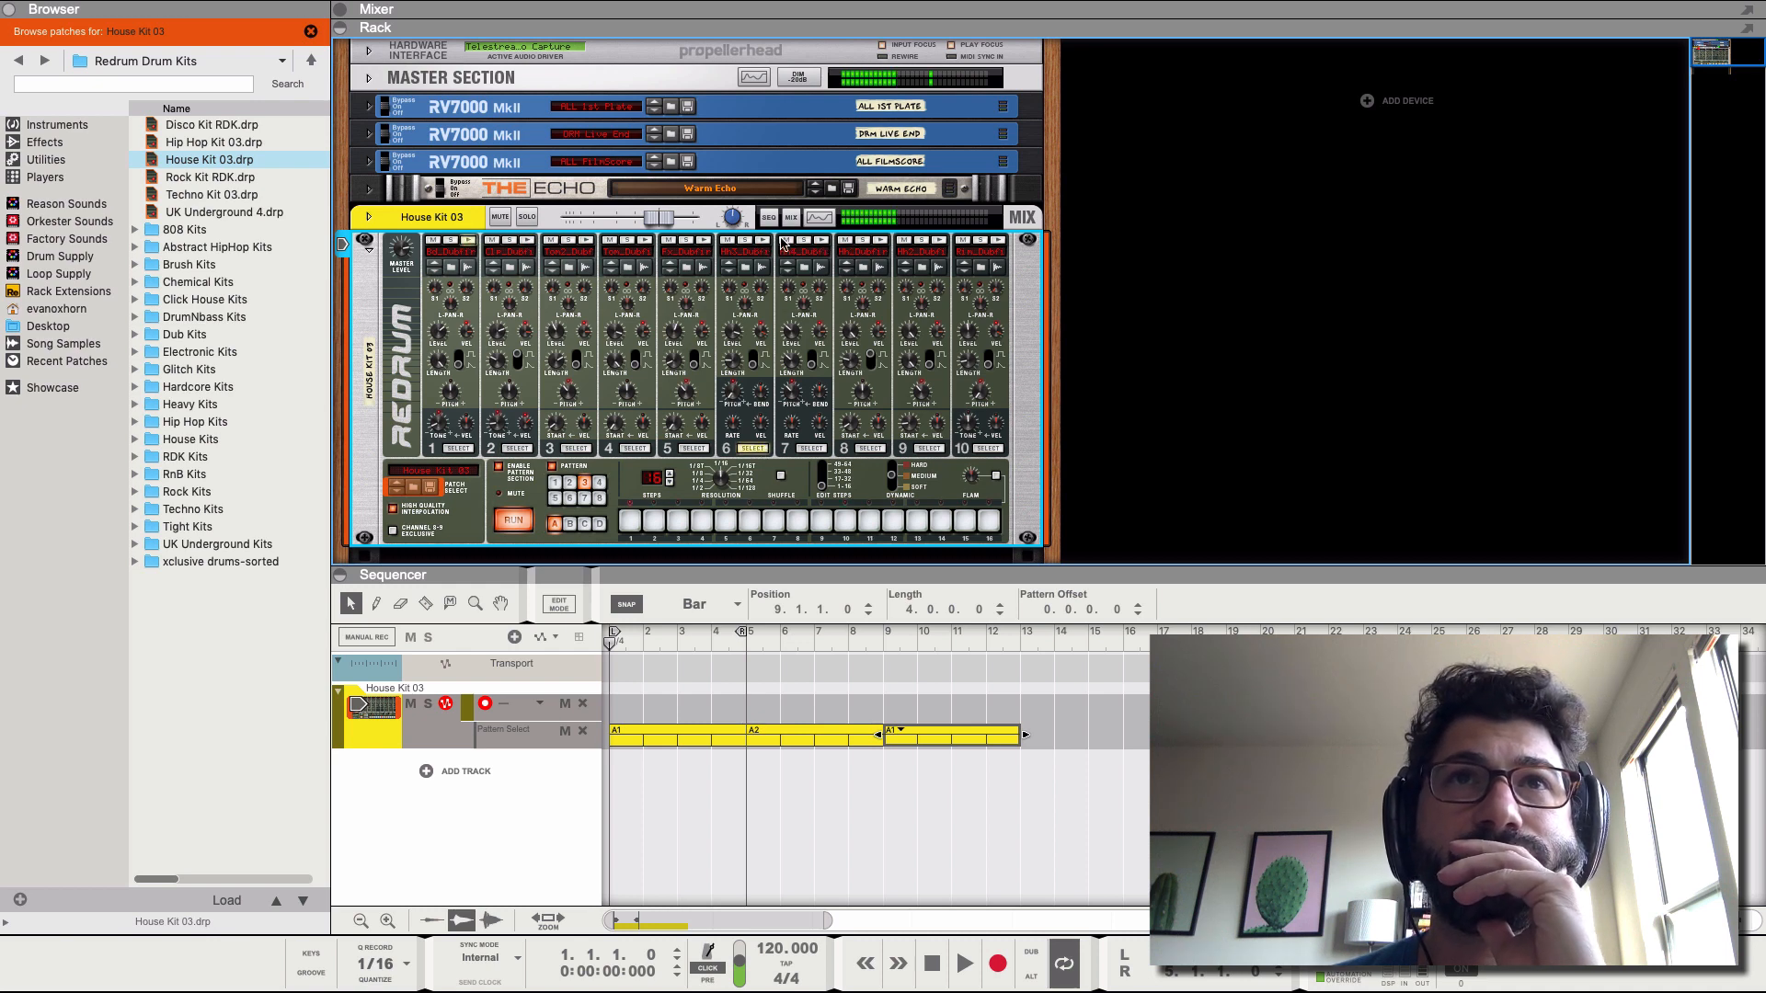
{"action": "left_click", "coordinate": [726, 521]}
{"action": "left_click", "coordinate": [771, 523]}
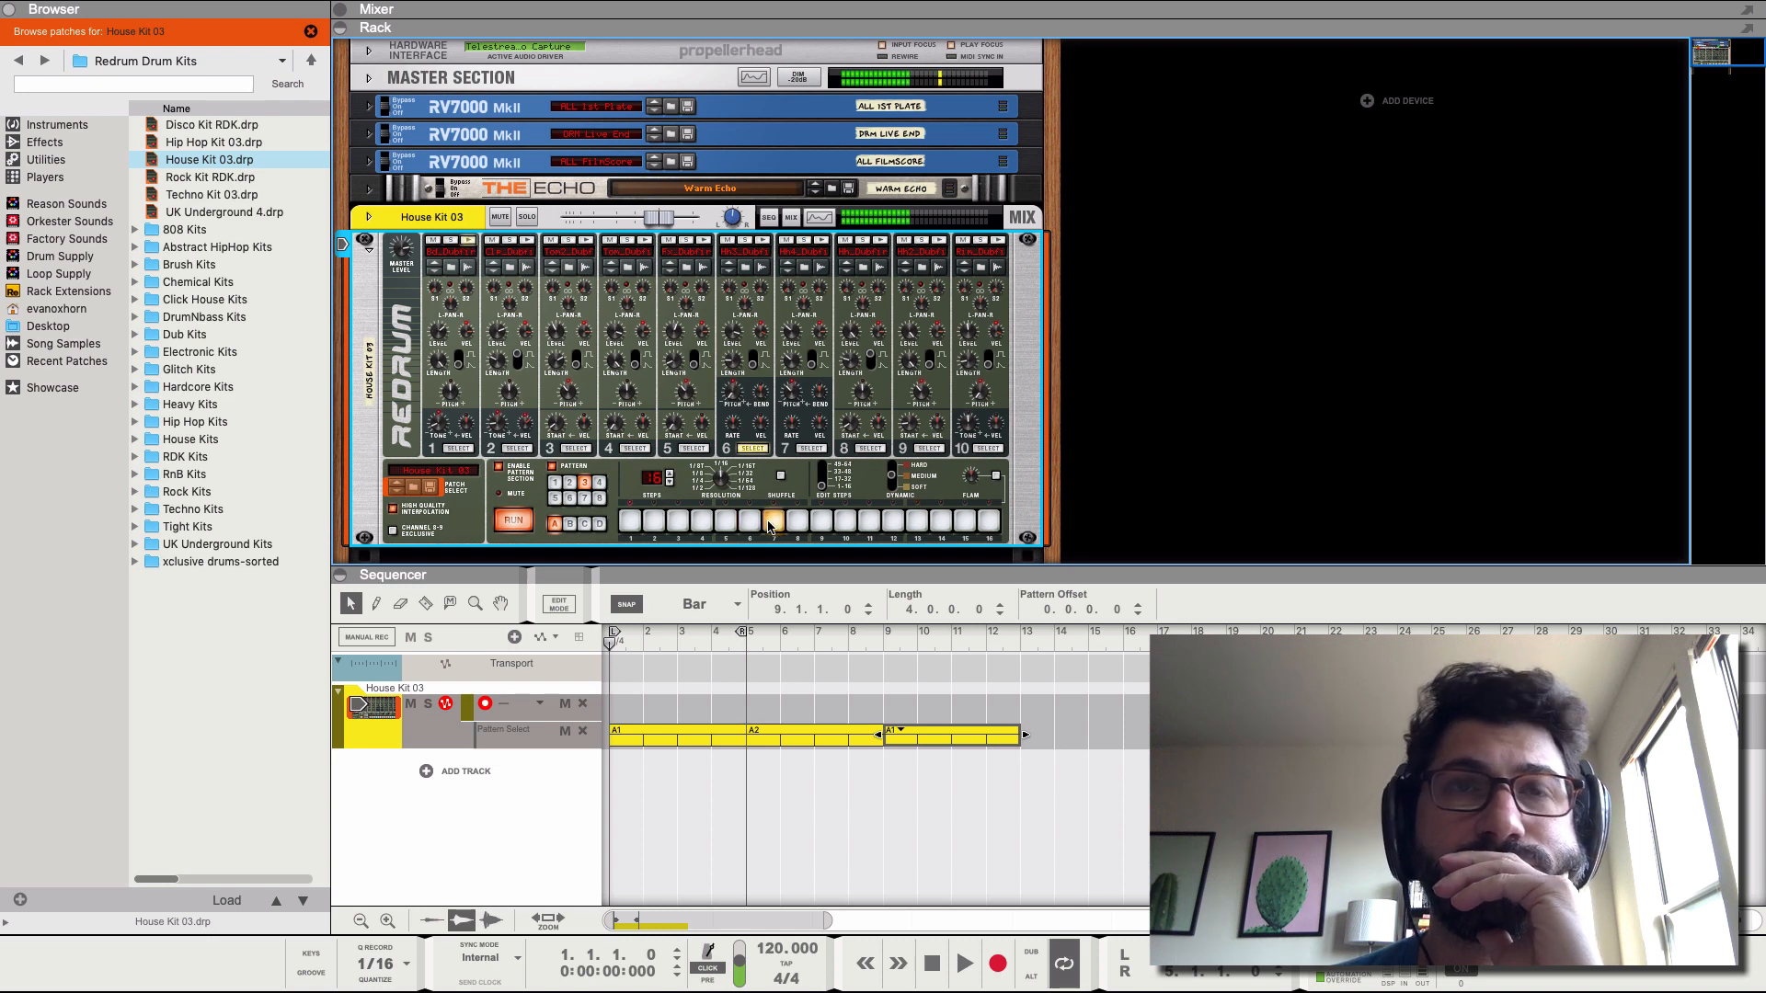
{"action": "left_click", "coordinate": [769, 521]}
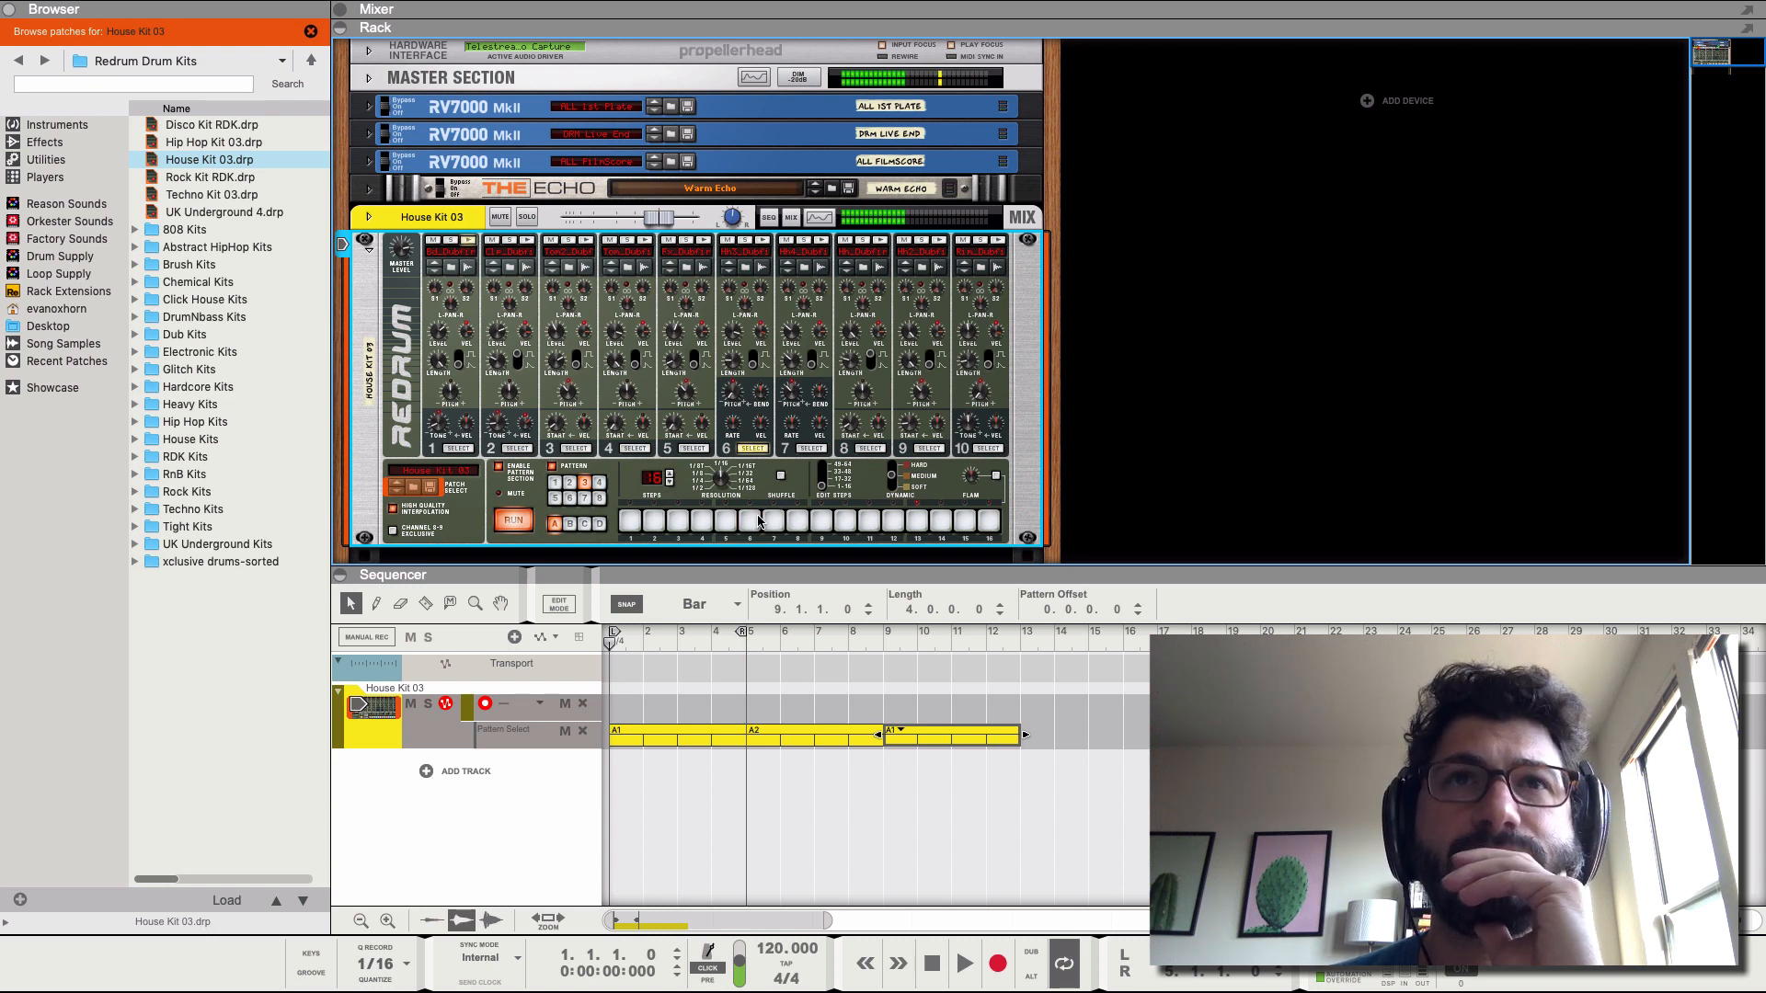
{"action": "left_click", "coordinate": [703, 523]}
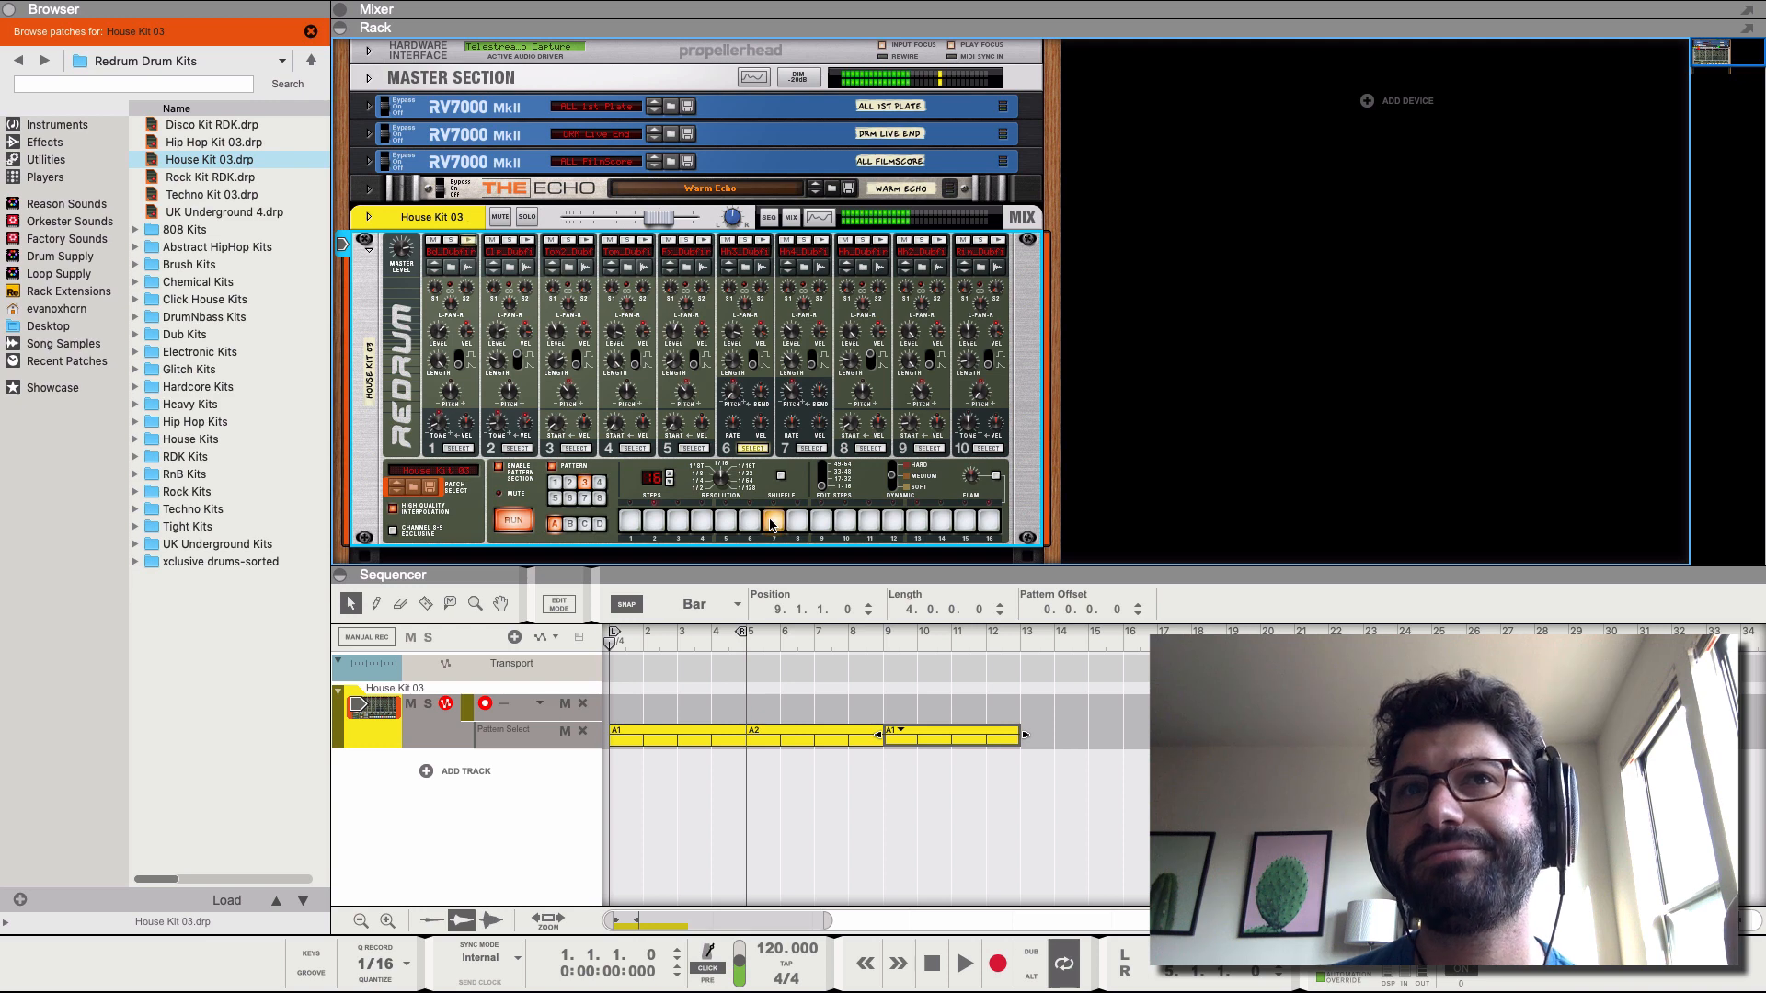
{"action": "left_click", "coordinate": [964, 522]}
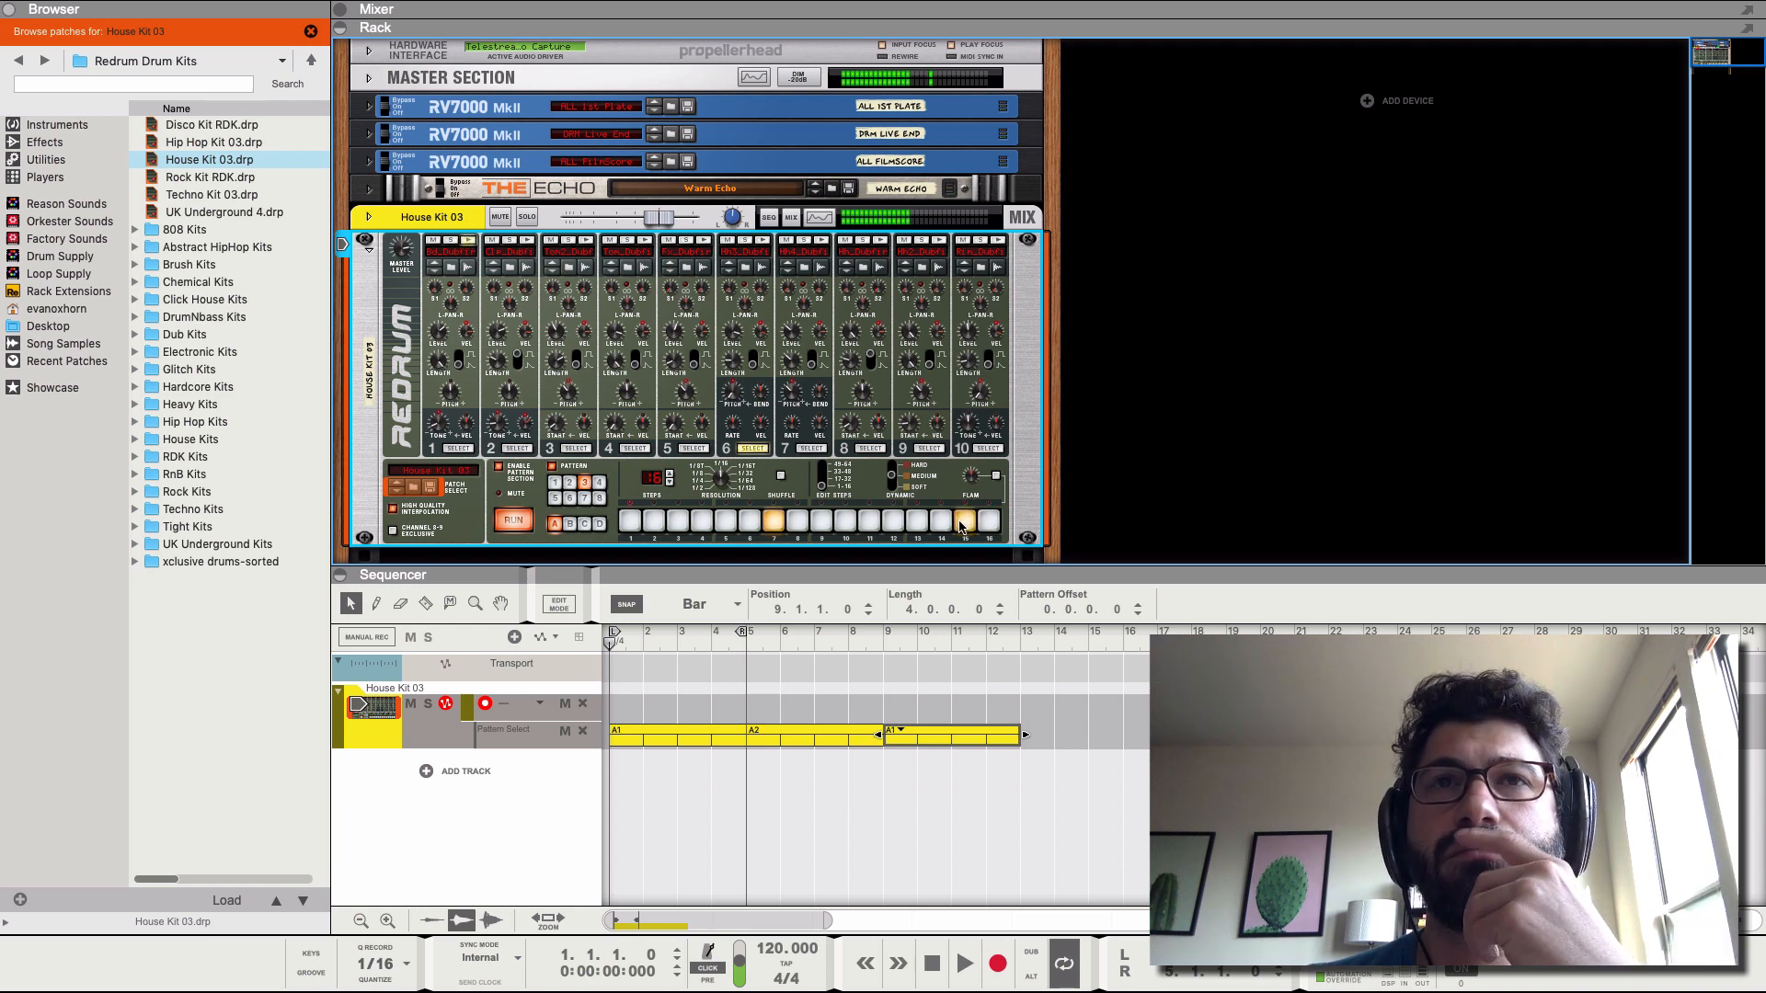
{"action": "left_click", "coordinate": [676, 523]}
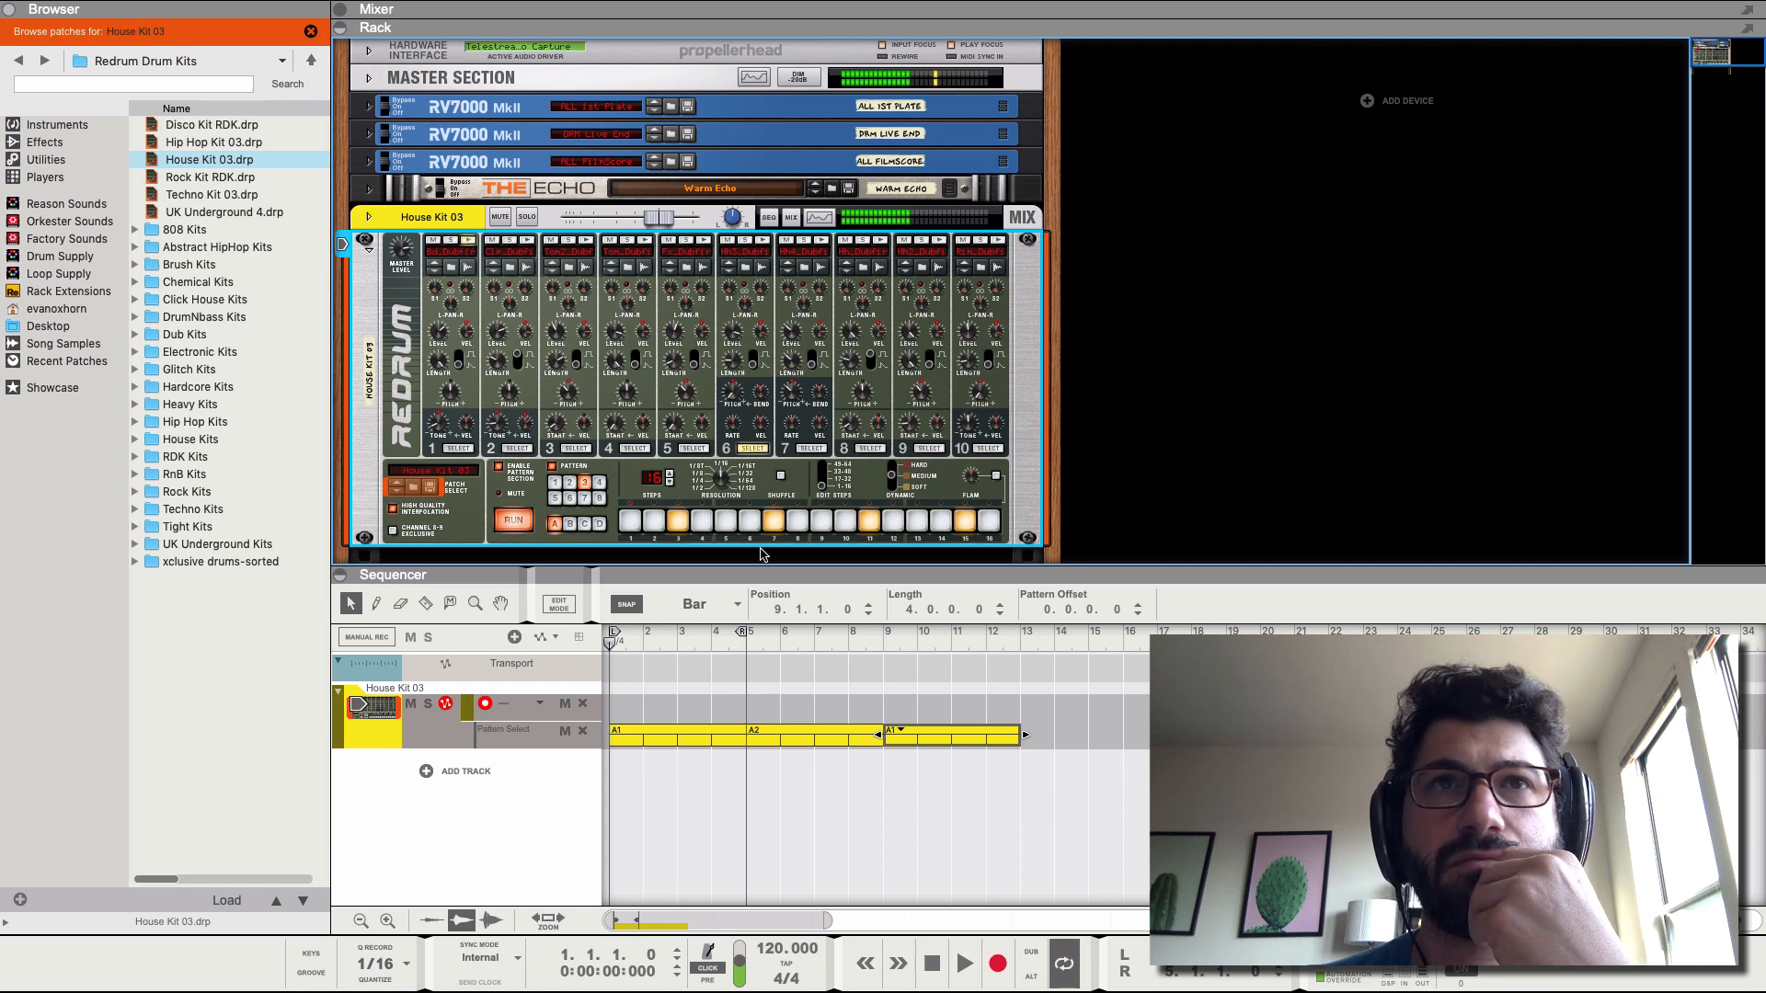
{"action": "key", "text": "e"}
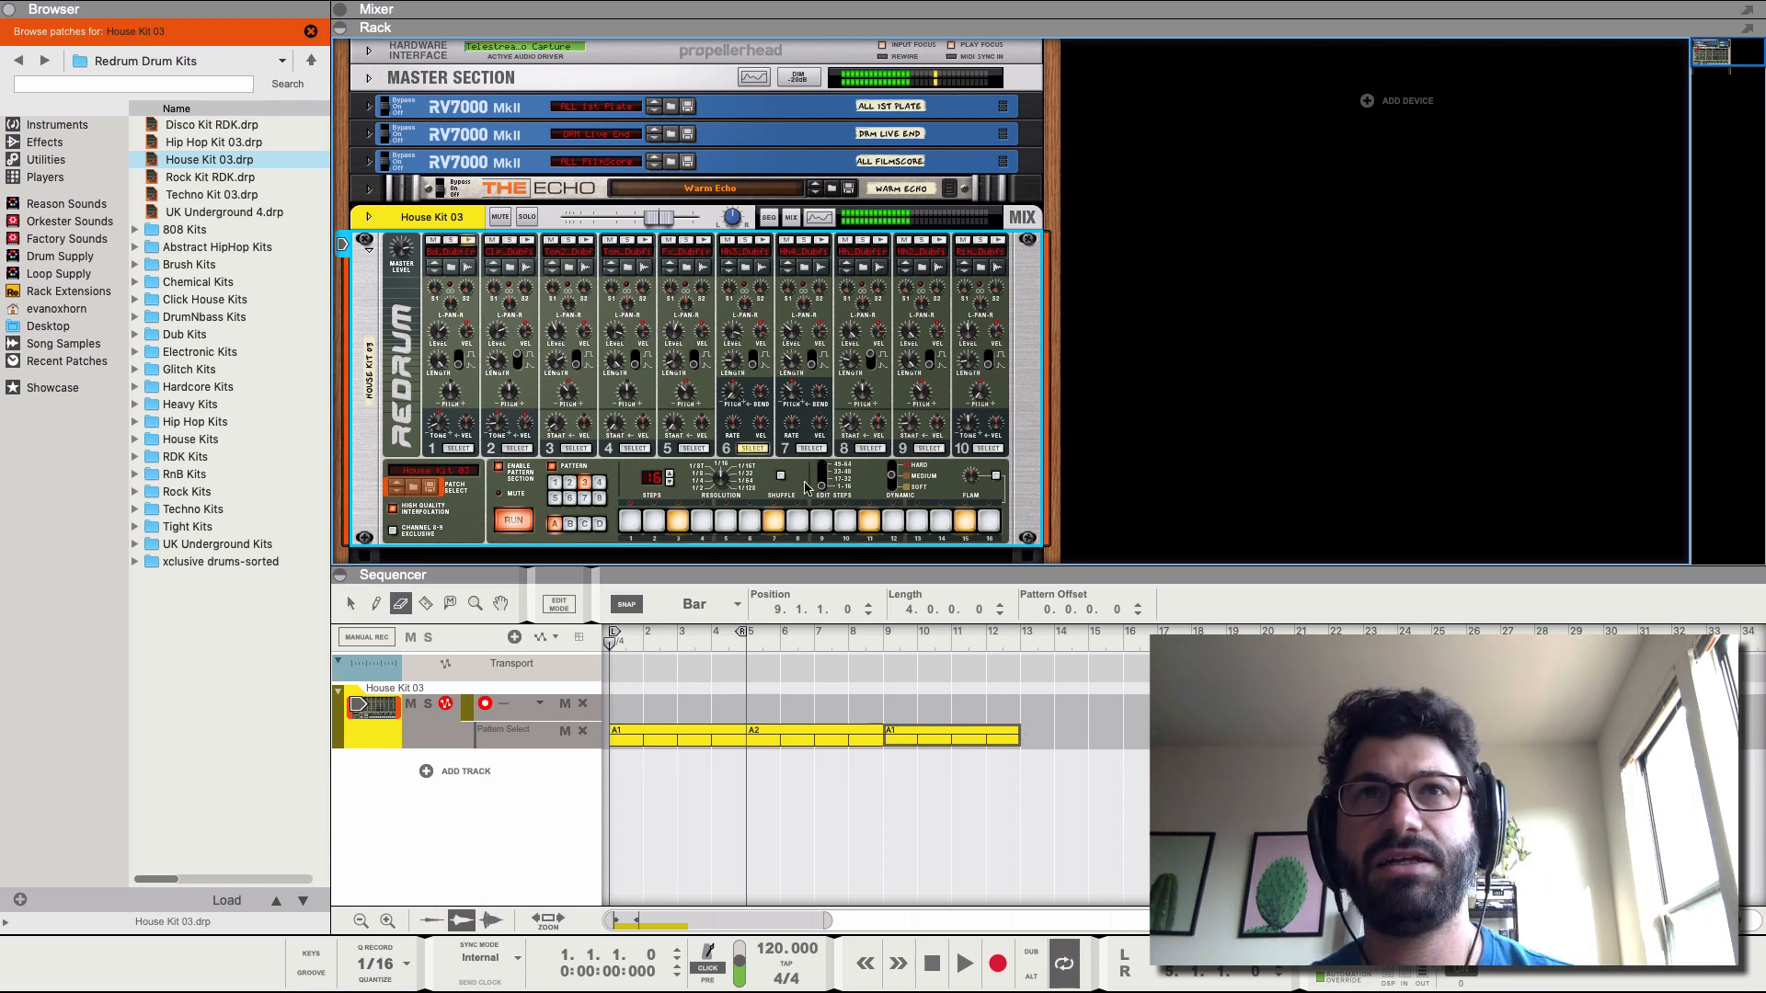
{"action": "key", "text": "space"}
{"action": "key", "text": "space"}
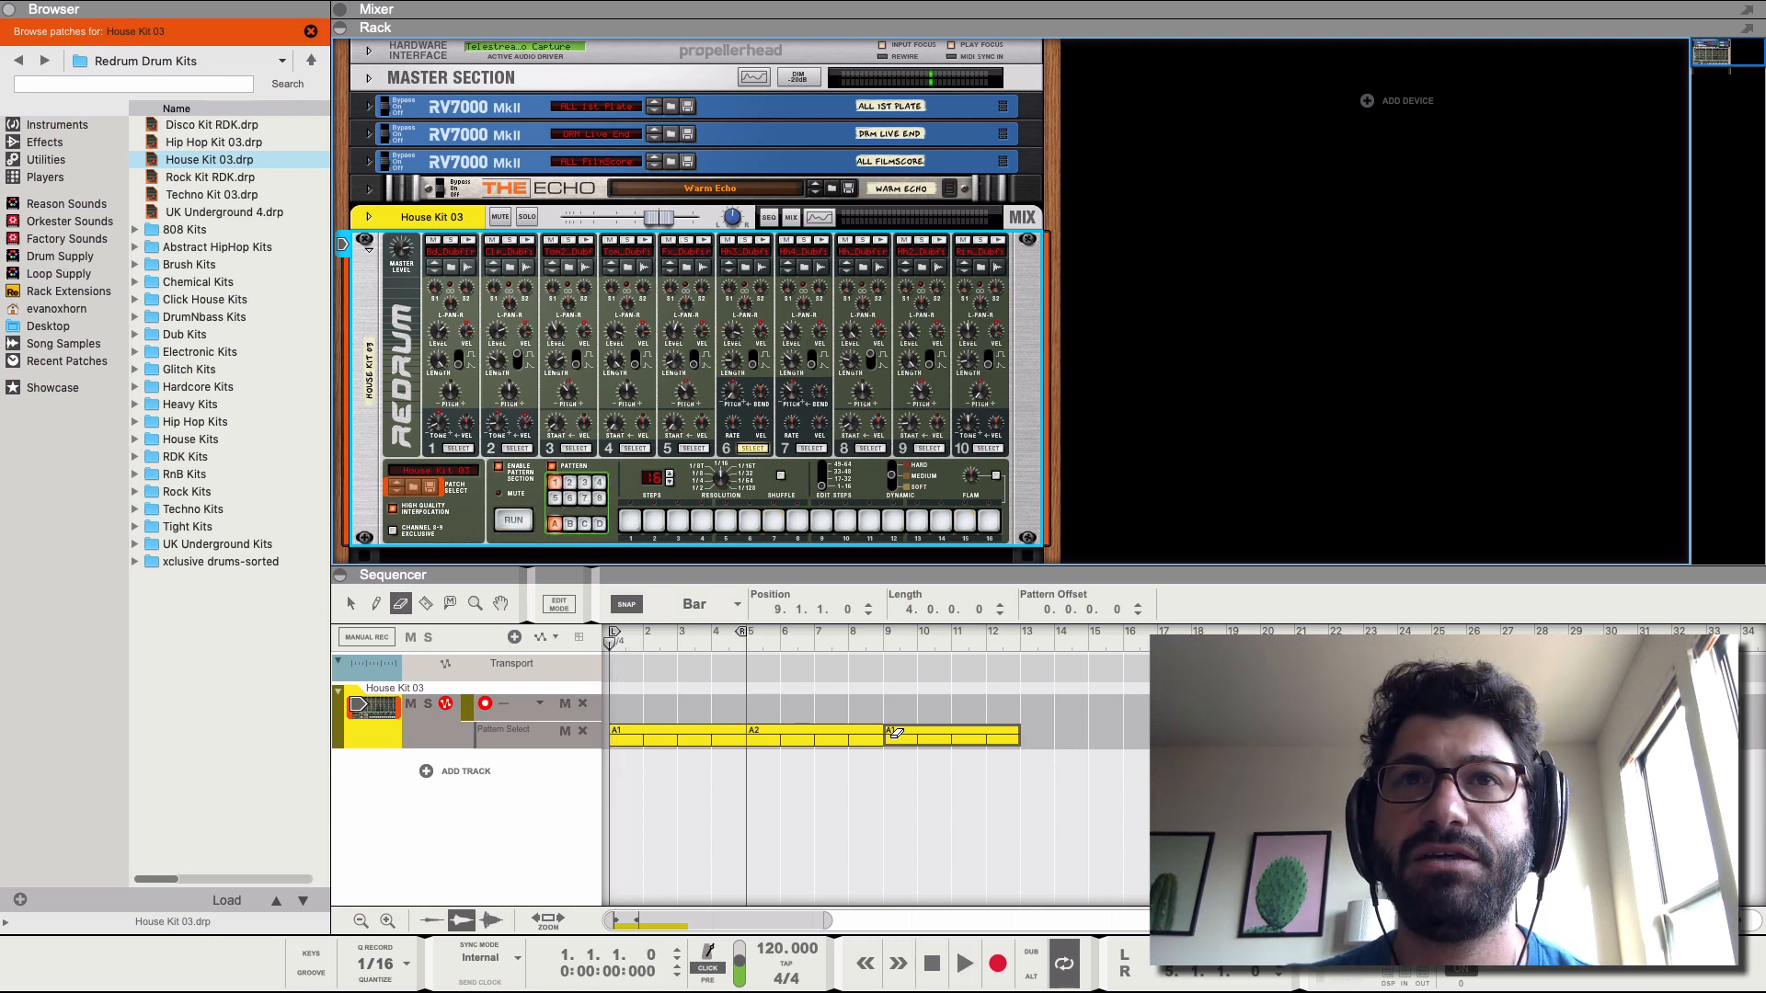
- Assign pattern A3 to the Pattern Select clip that starts at bar 9
{"action": "left_click", "coordinate": [351, 603]}
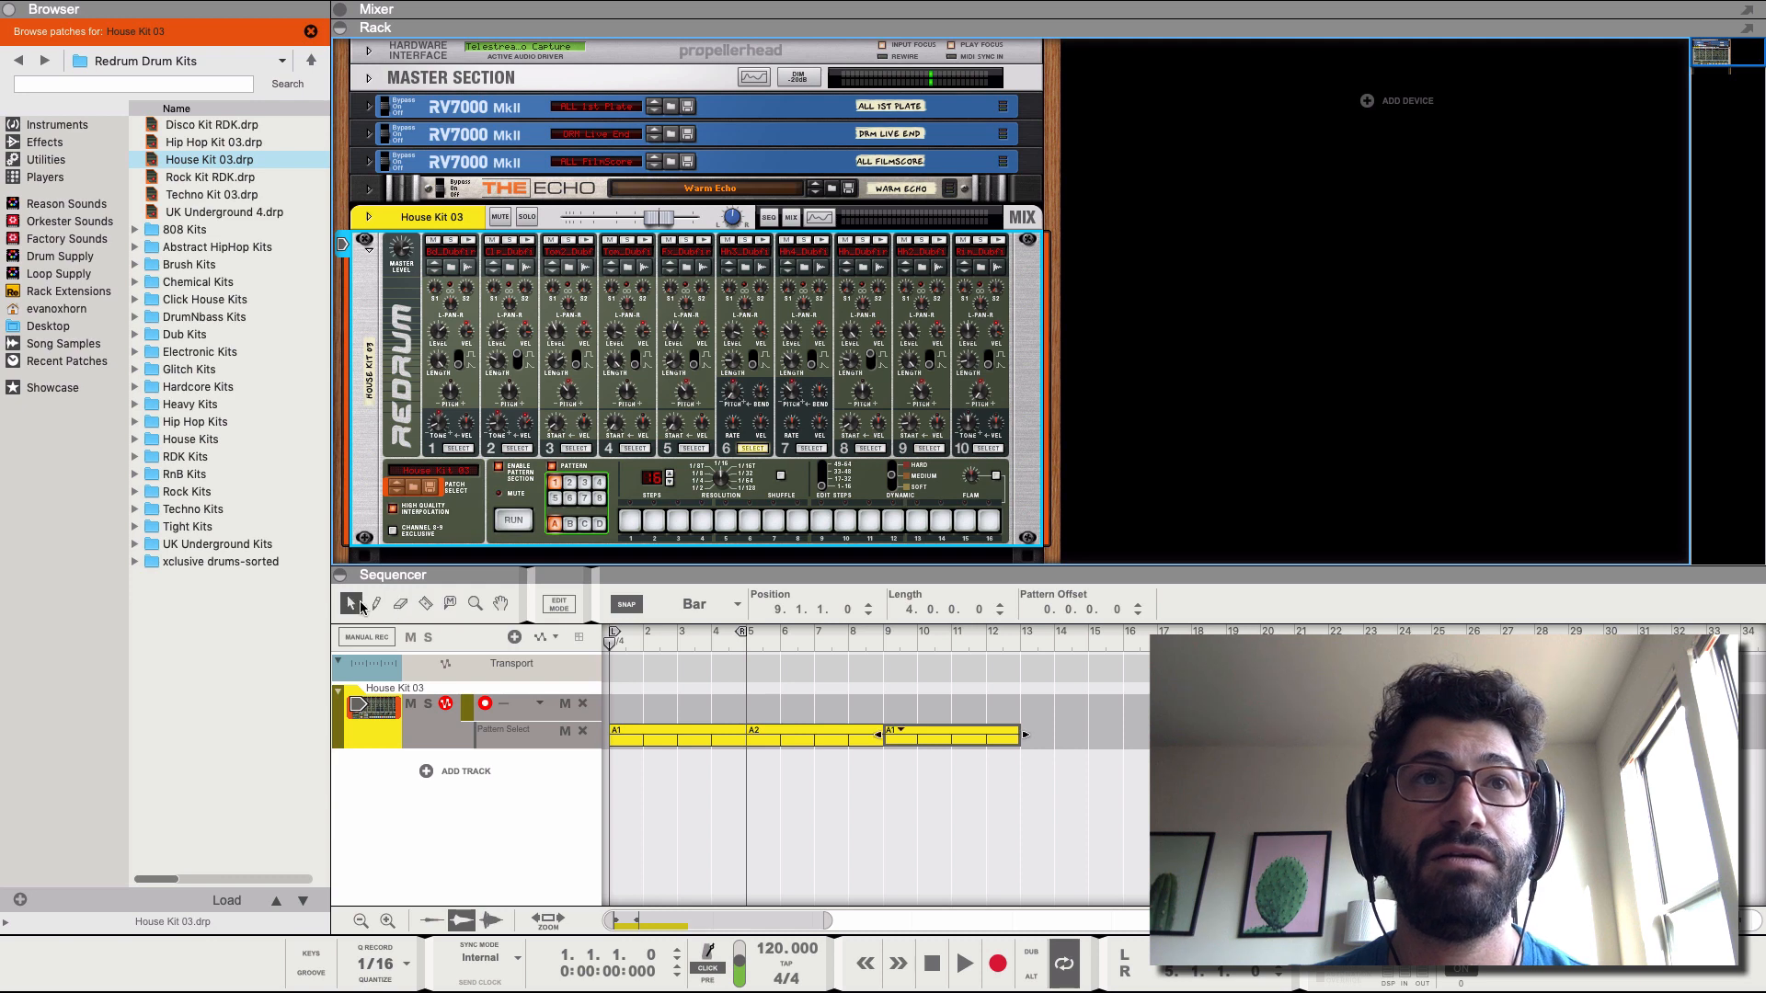
{"action": "left_click", "coordinate": [900, 731]}
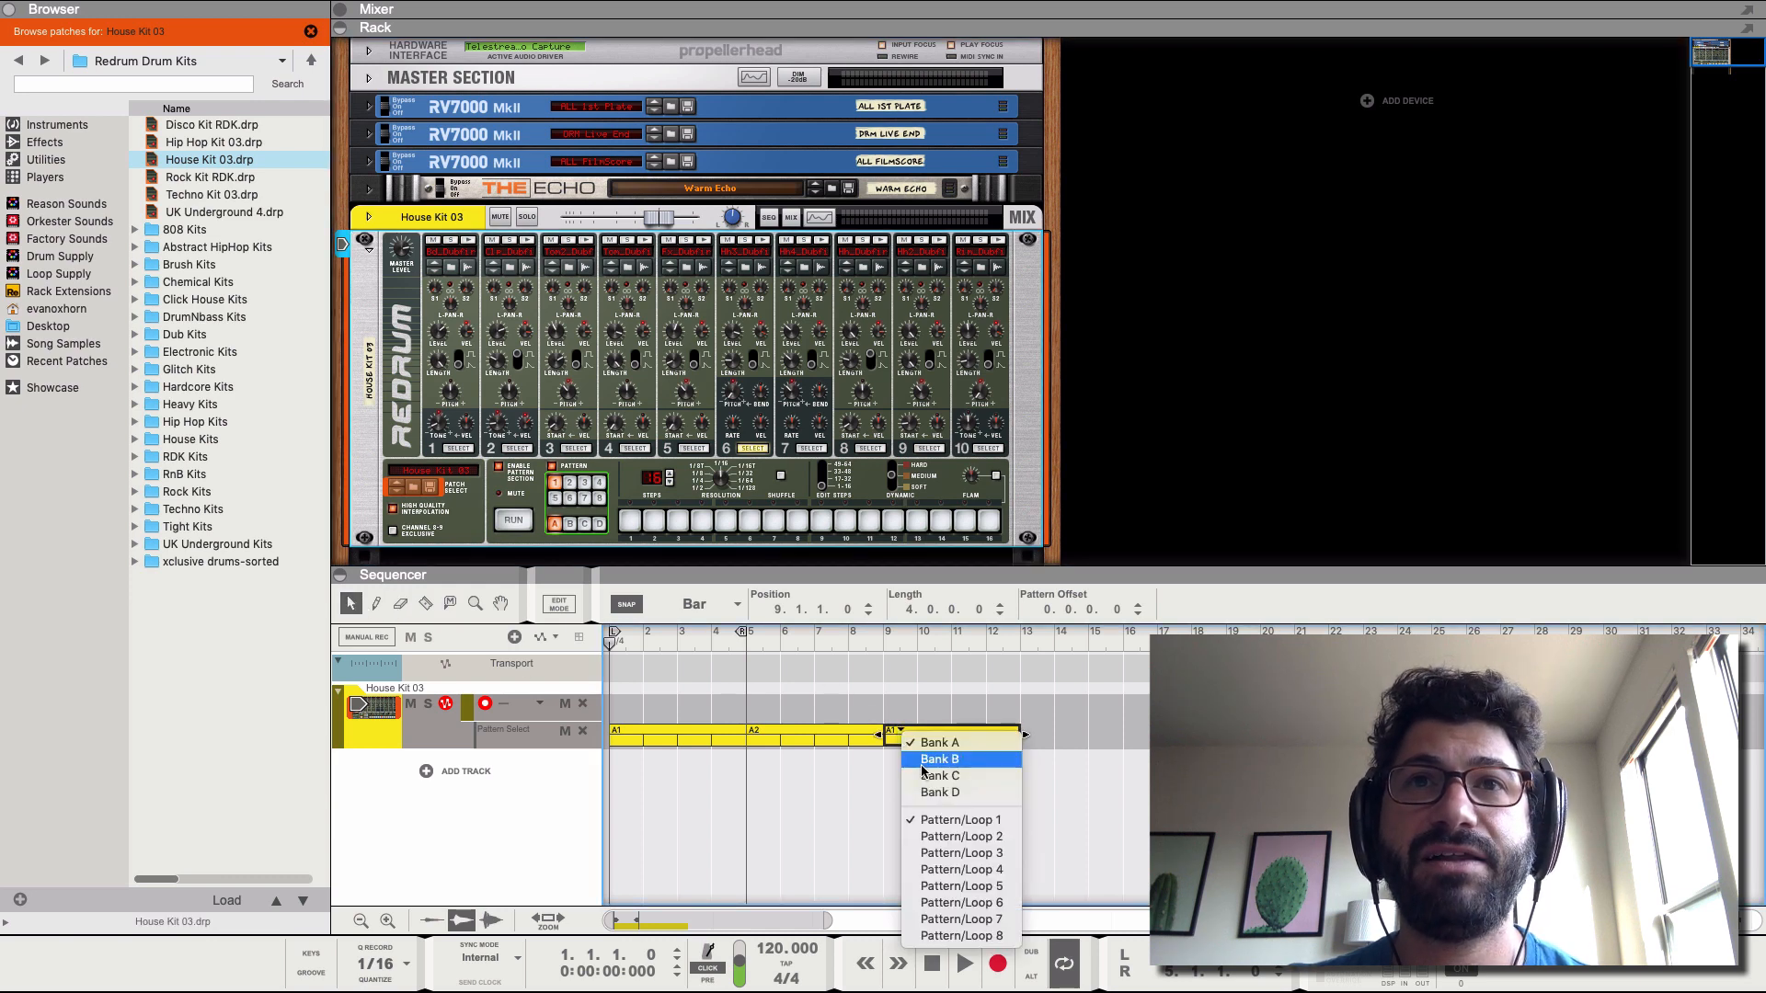
{"action": "left_click", "coordinate": [961, 852]}
- Draw a four-bar clip starting at bar 13 in the Pattern Select lane and assign it pattern A4
{"action": "left_click_drag", "start_coordinate": [1037, 738], "coordinate": [1164, 736]}
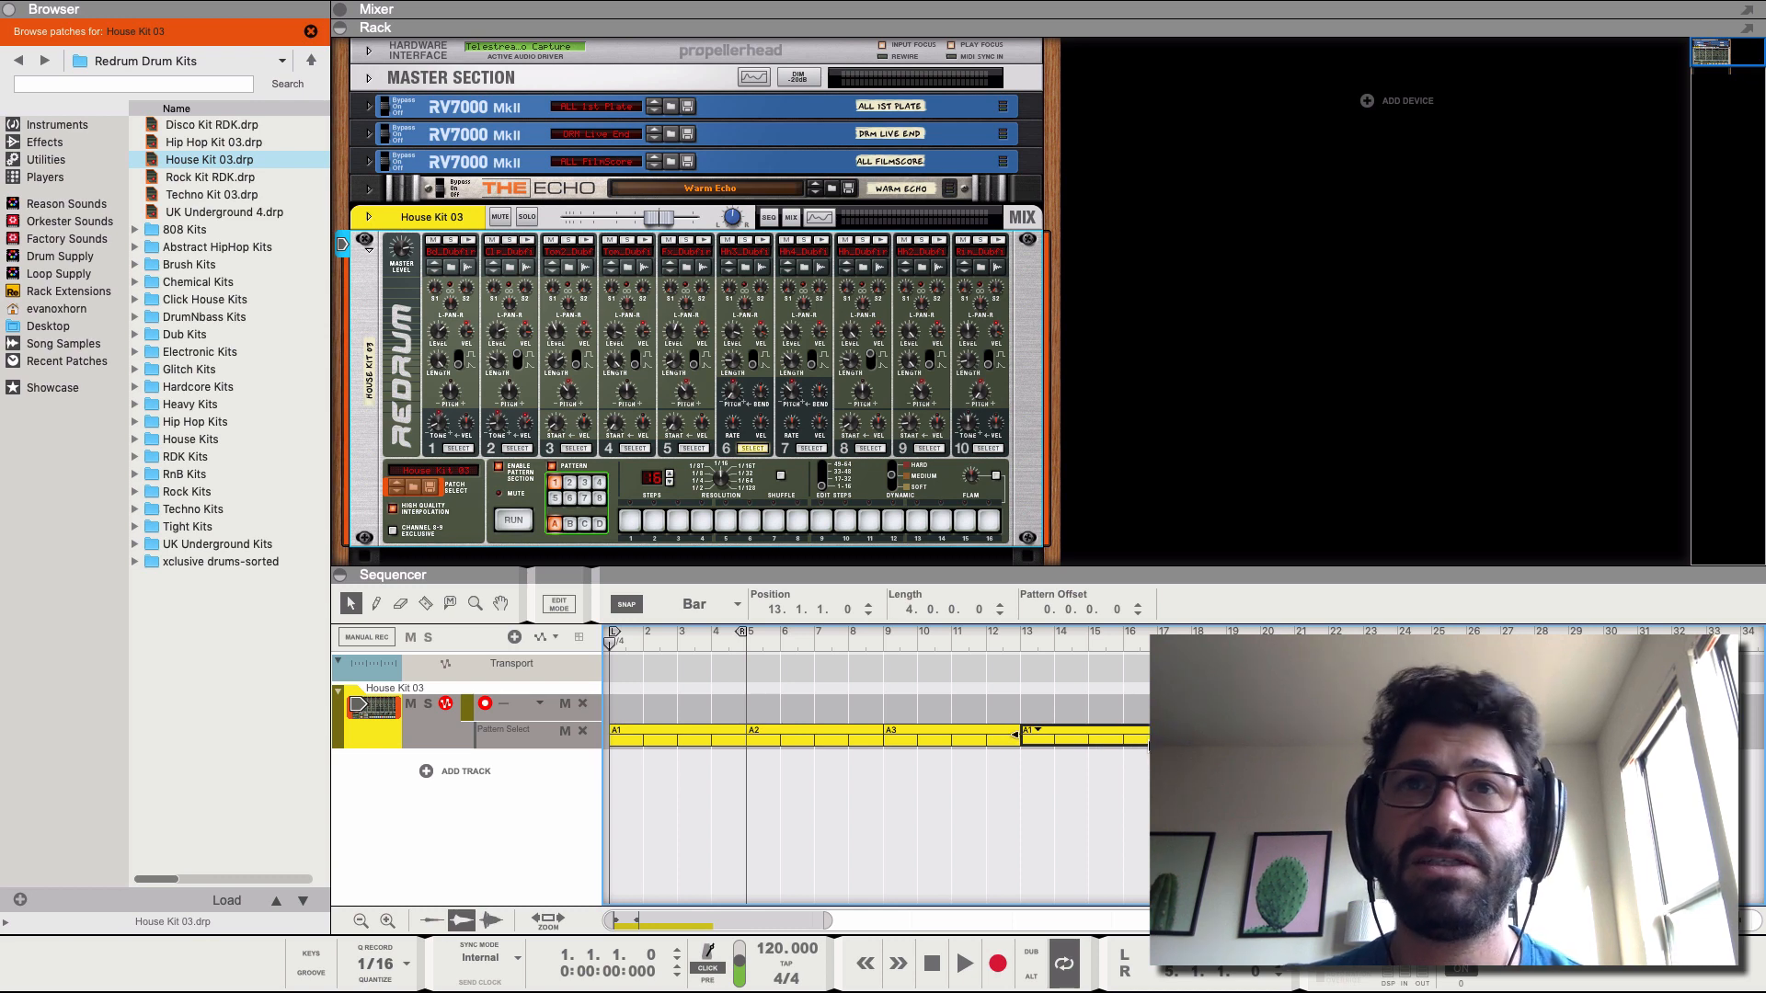
{"action": "left_click", "coordinate": [1038, 732]}
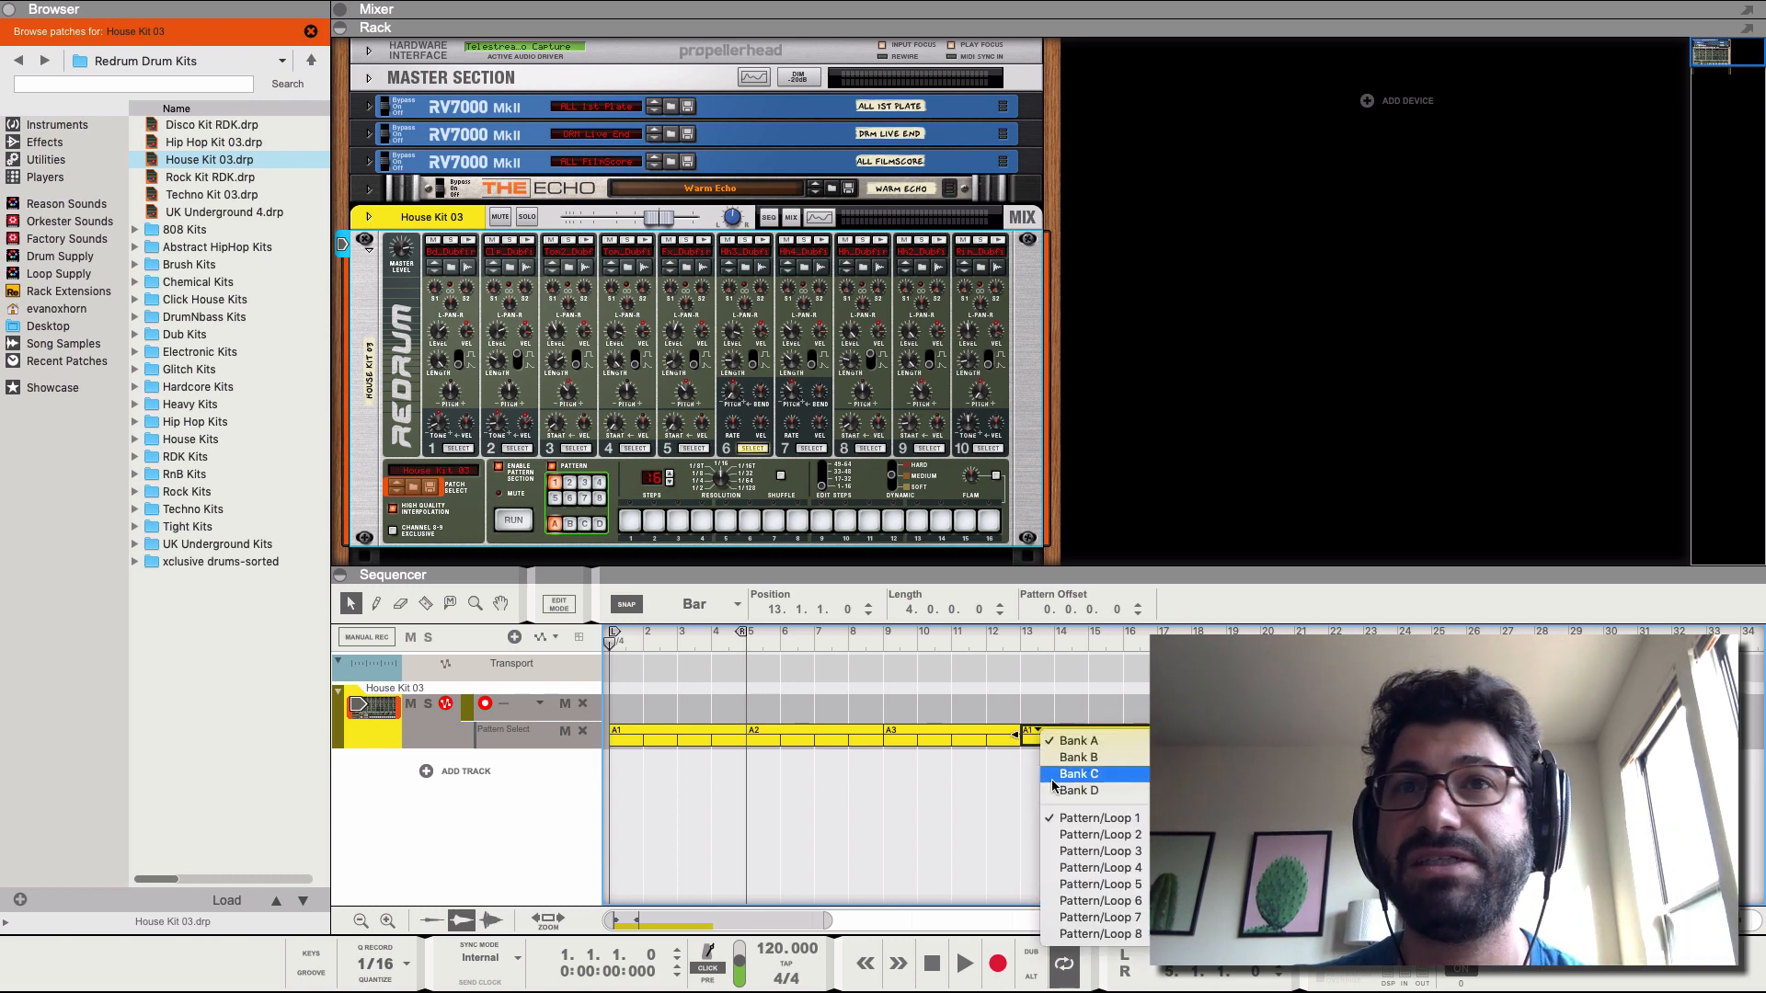
{"action": "left_click", "coordinate": [1080, 868]}
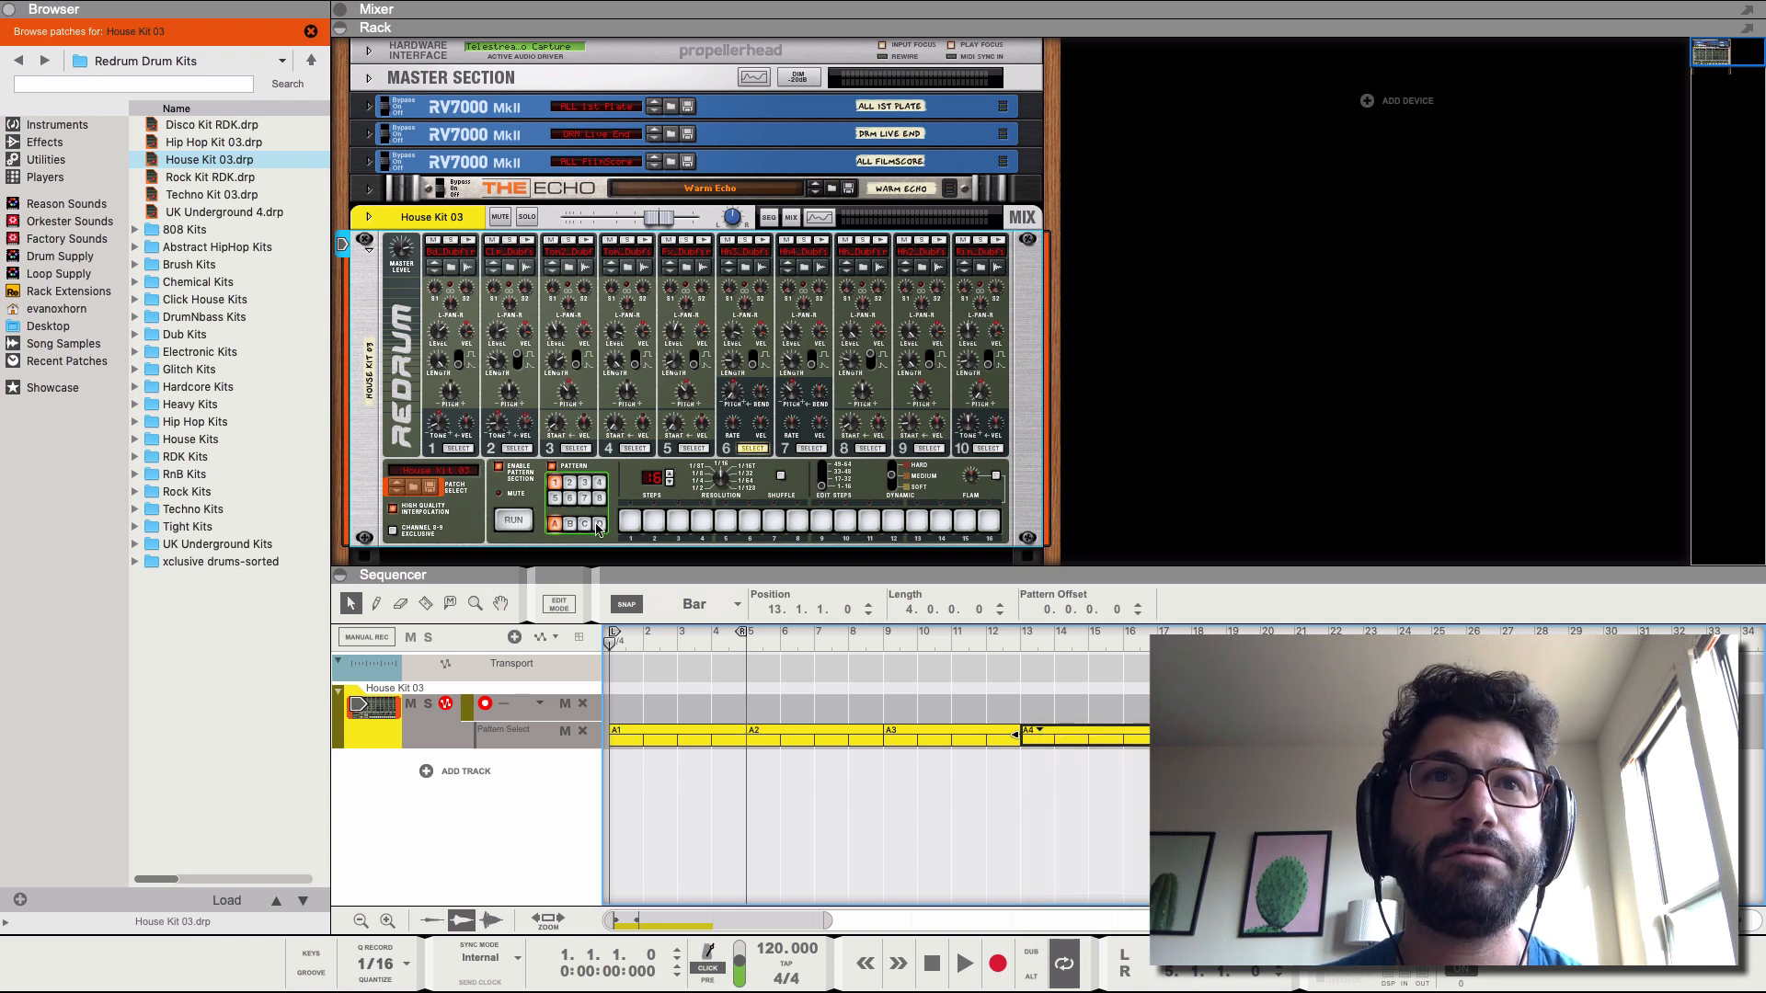
{"action": "left_click", "coordinate": [769, 242]}
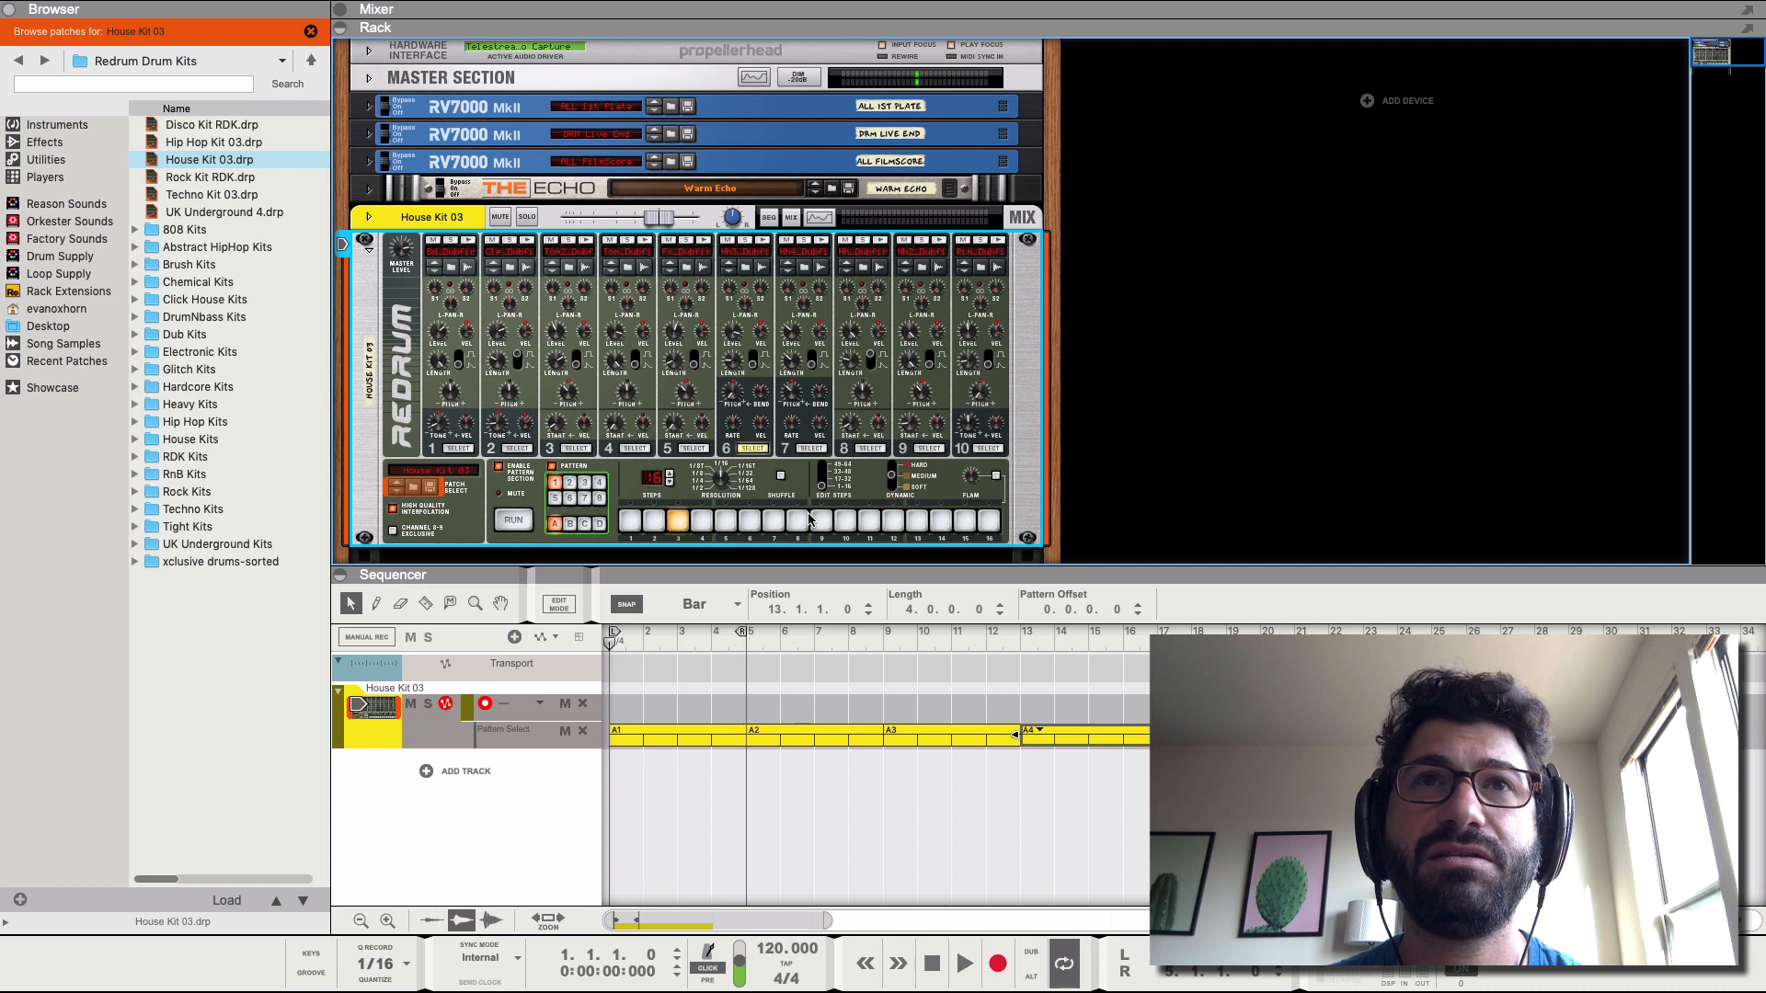
{"action": "left_click", "coordinate": [942, 522]}
{"action": "left_click", "coordinate": [940, 520]}
{"action": "left_click", "coordinate": [957, 521]}
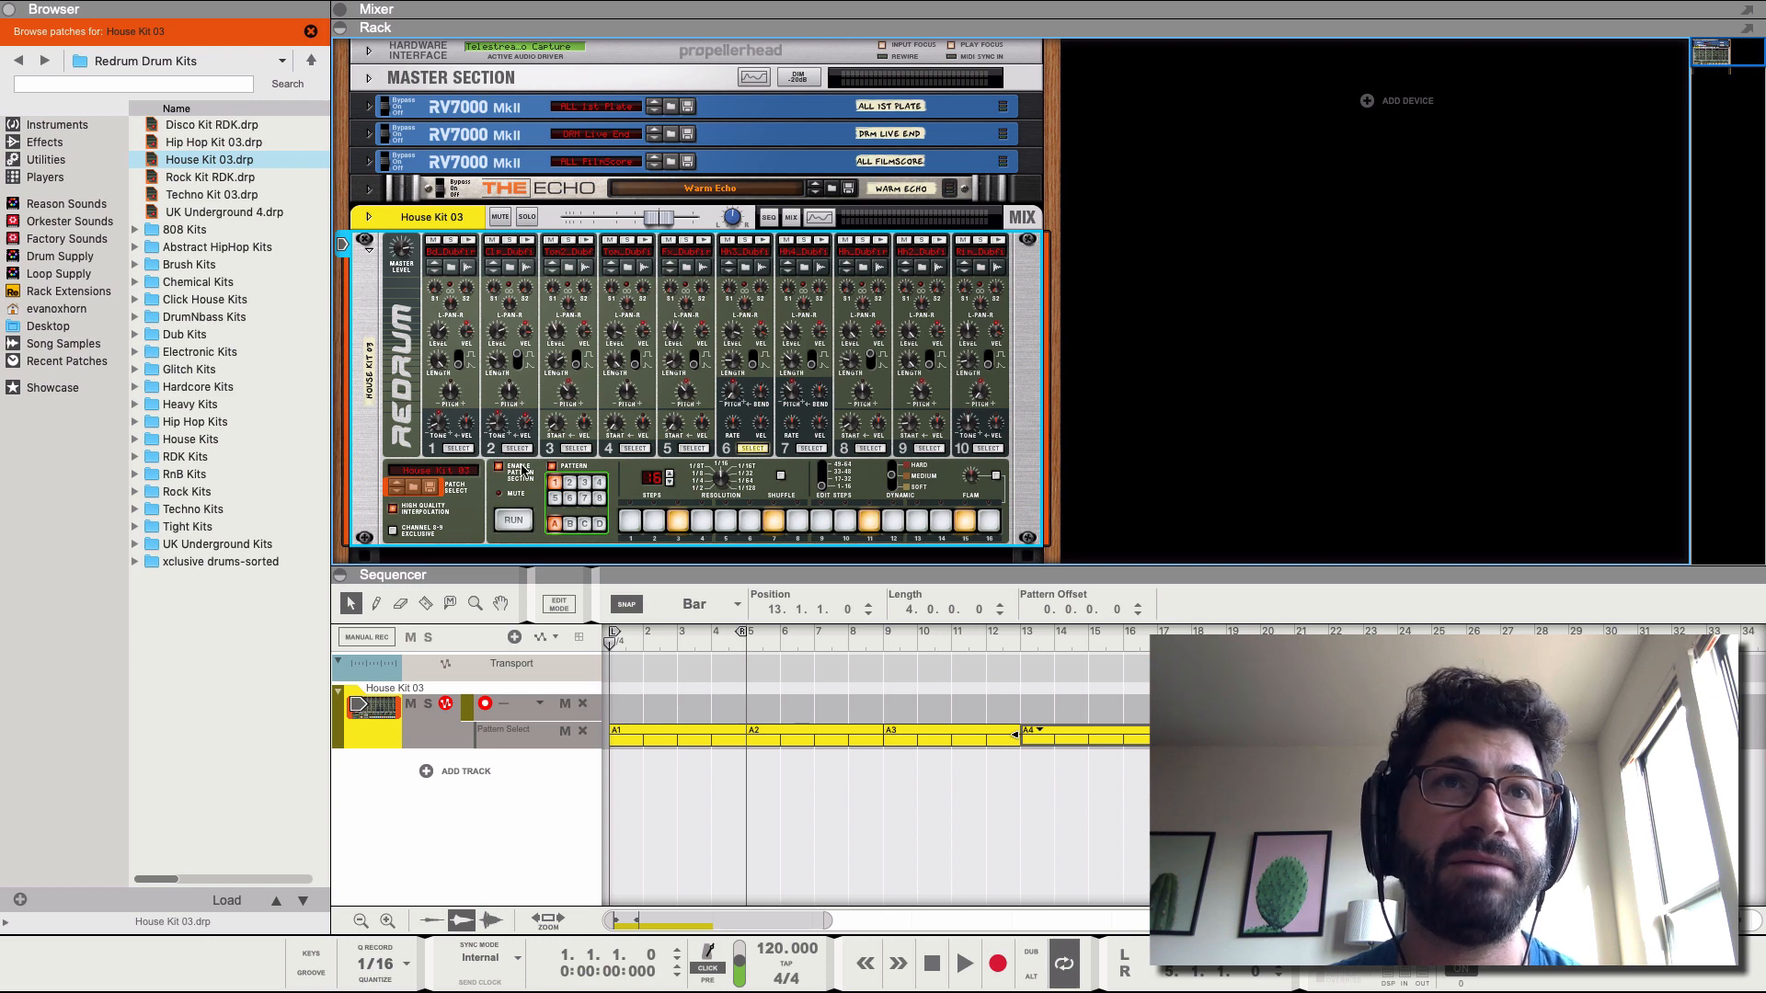
{"action": "left_click", "coordinate": [684, 527]}
{"action": "left_click", "coordinate": [702, 522]}
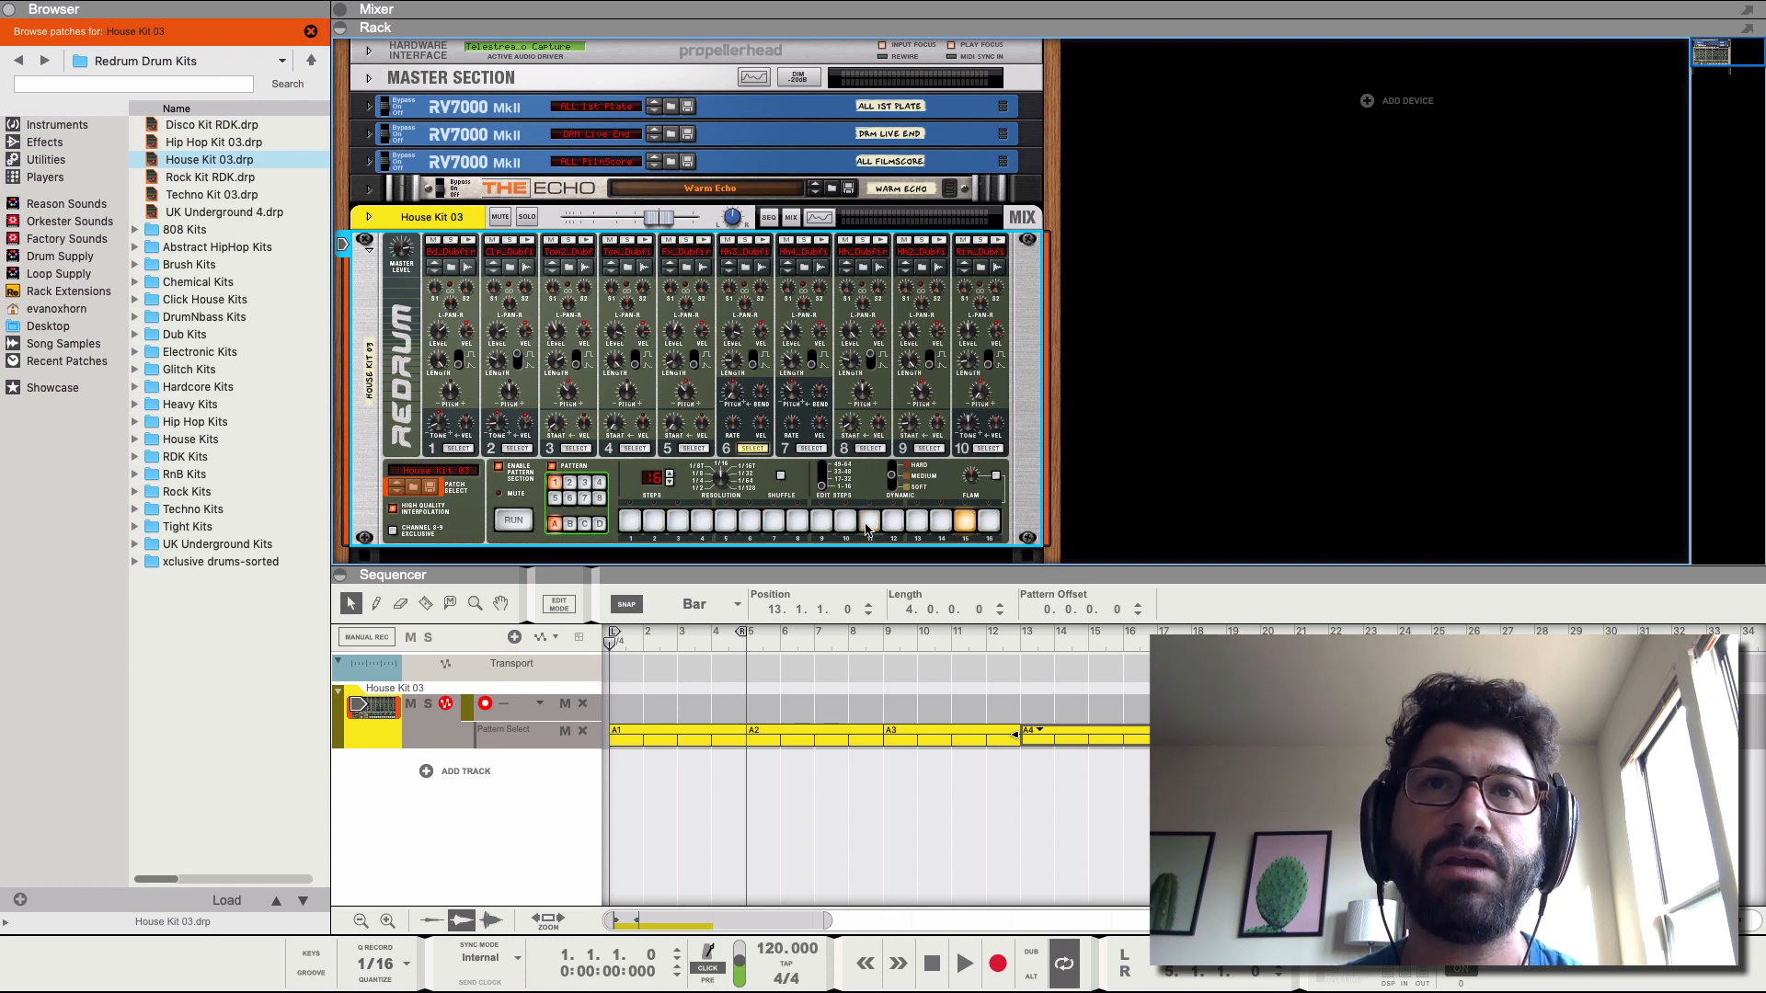
- Copy Redrum pattern A3 and paste it into pattern A4
{"action": "left_click", "coordinate": [599, 483]}
{"action": "left_click", "coordinate": [586, 483]}
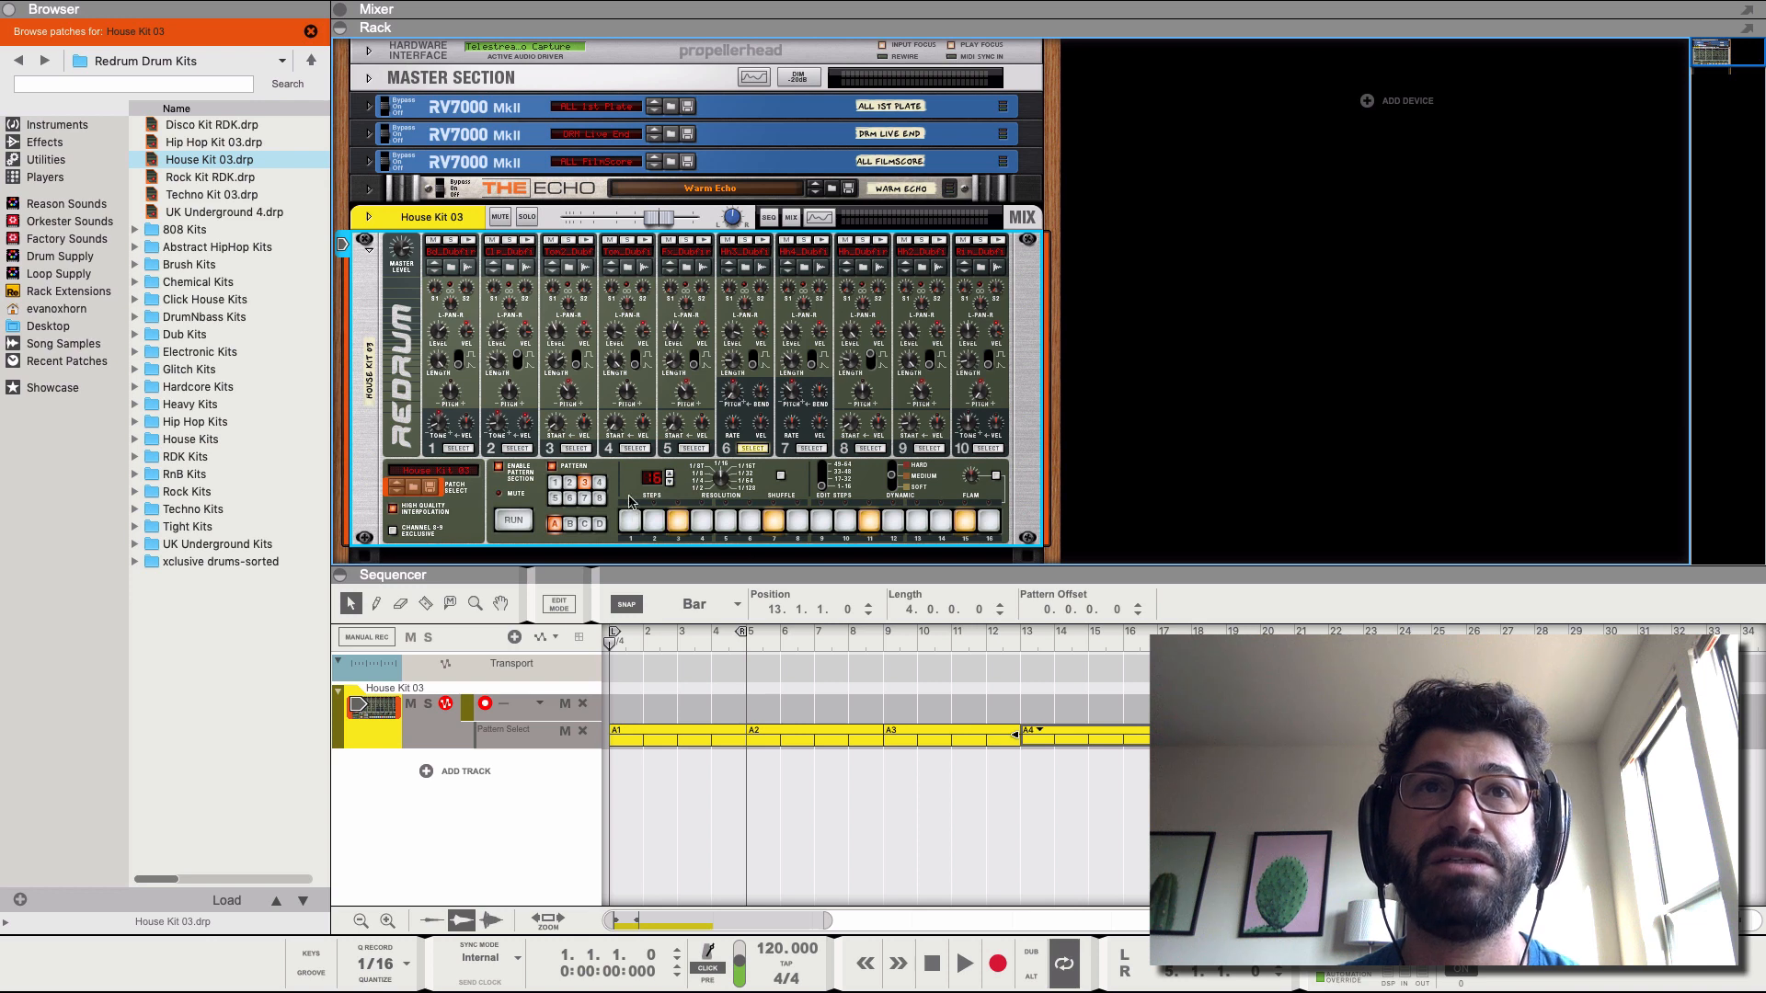
{"action": "right_click", "coordinate": [676, 531]}
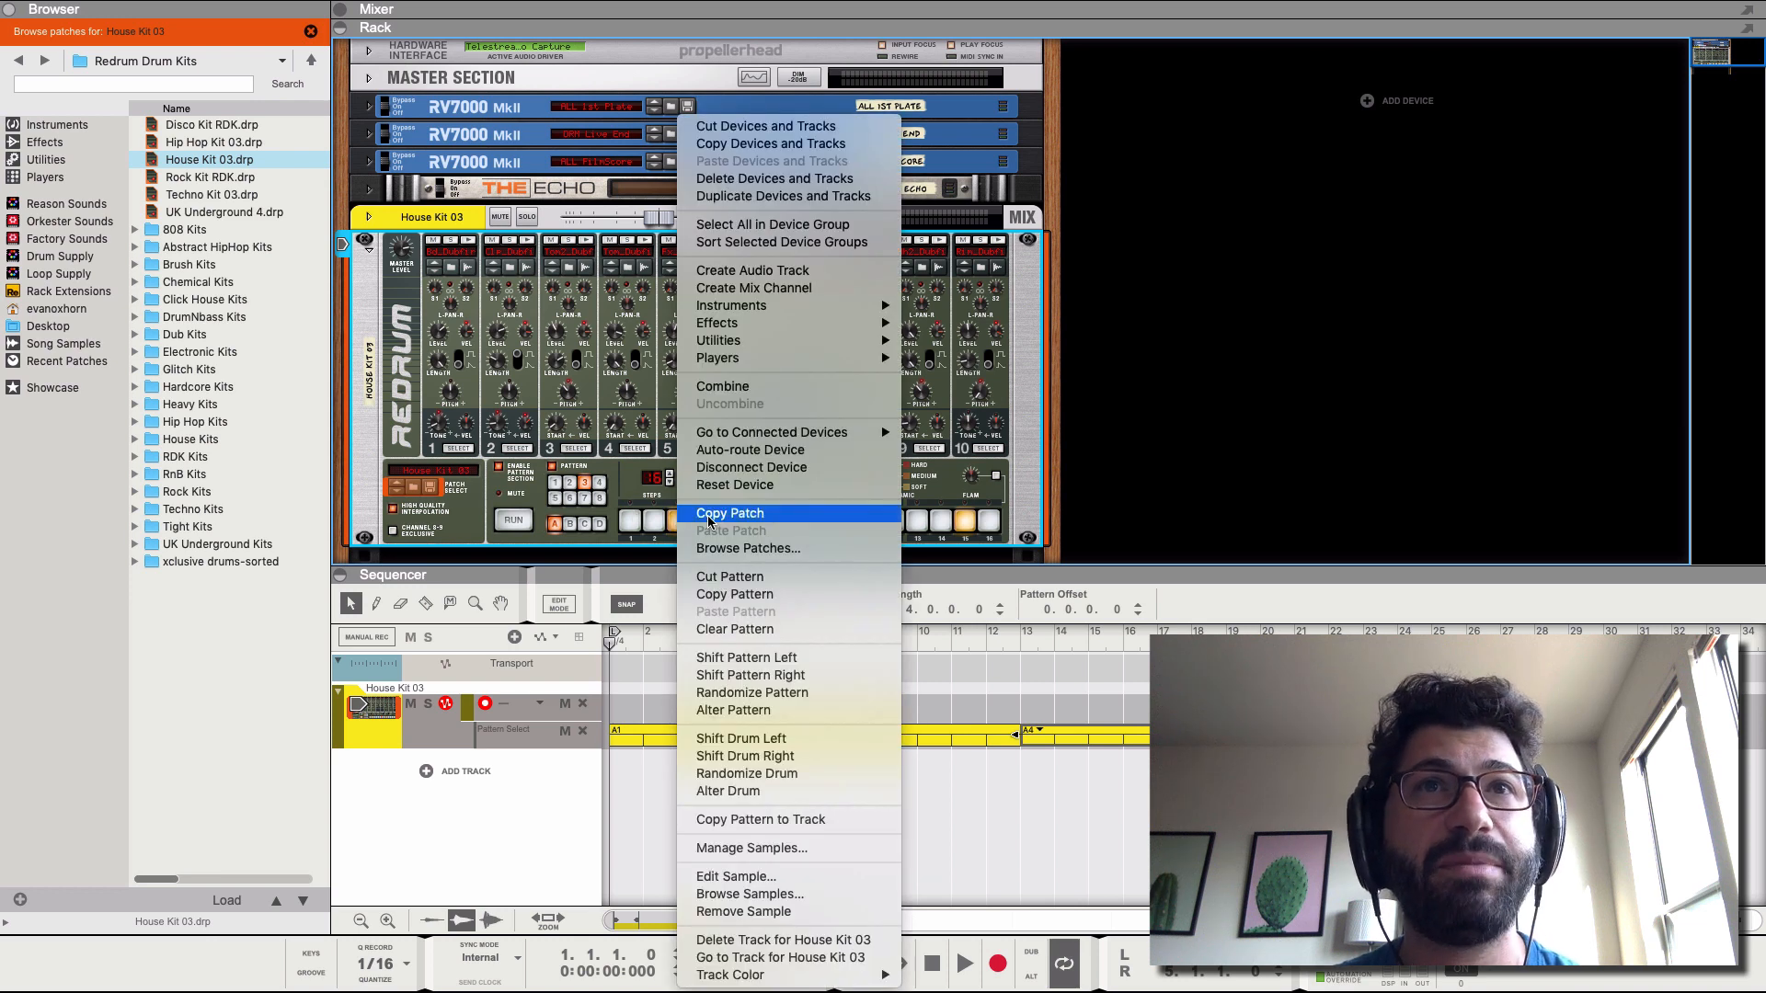
{"action": "left_click", "coordinate": [741, 594]}
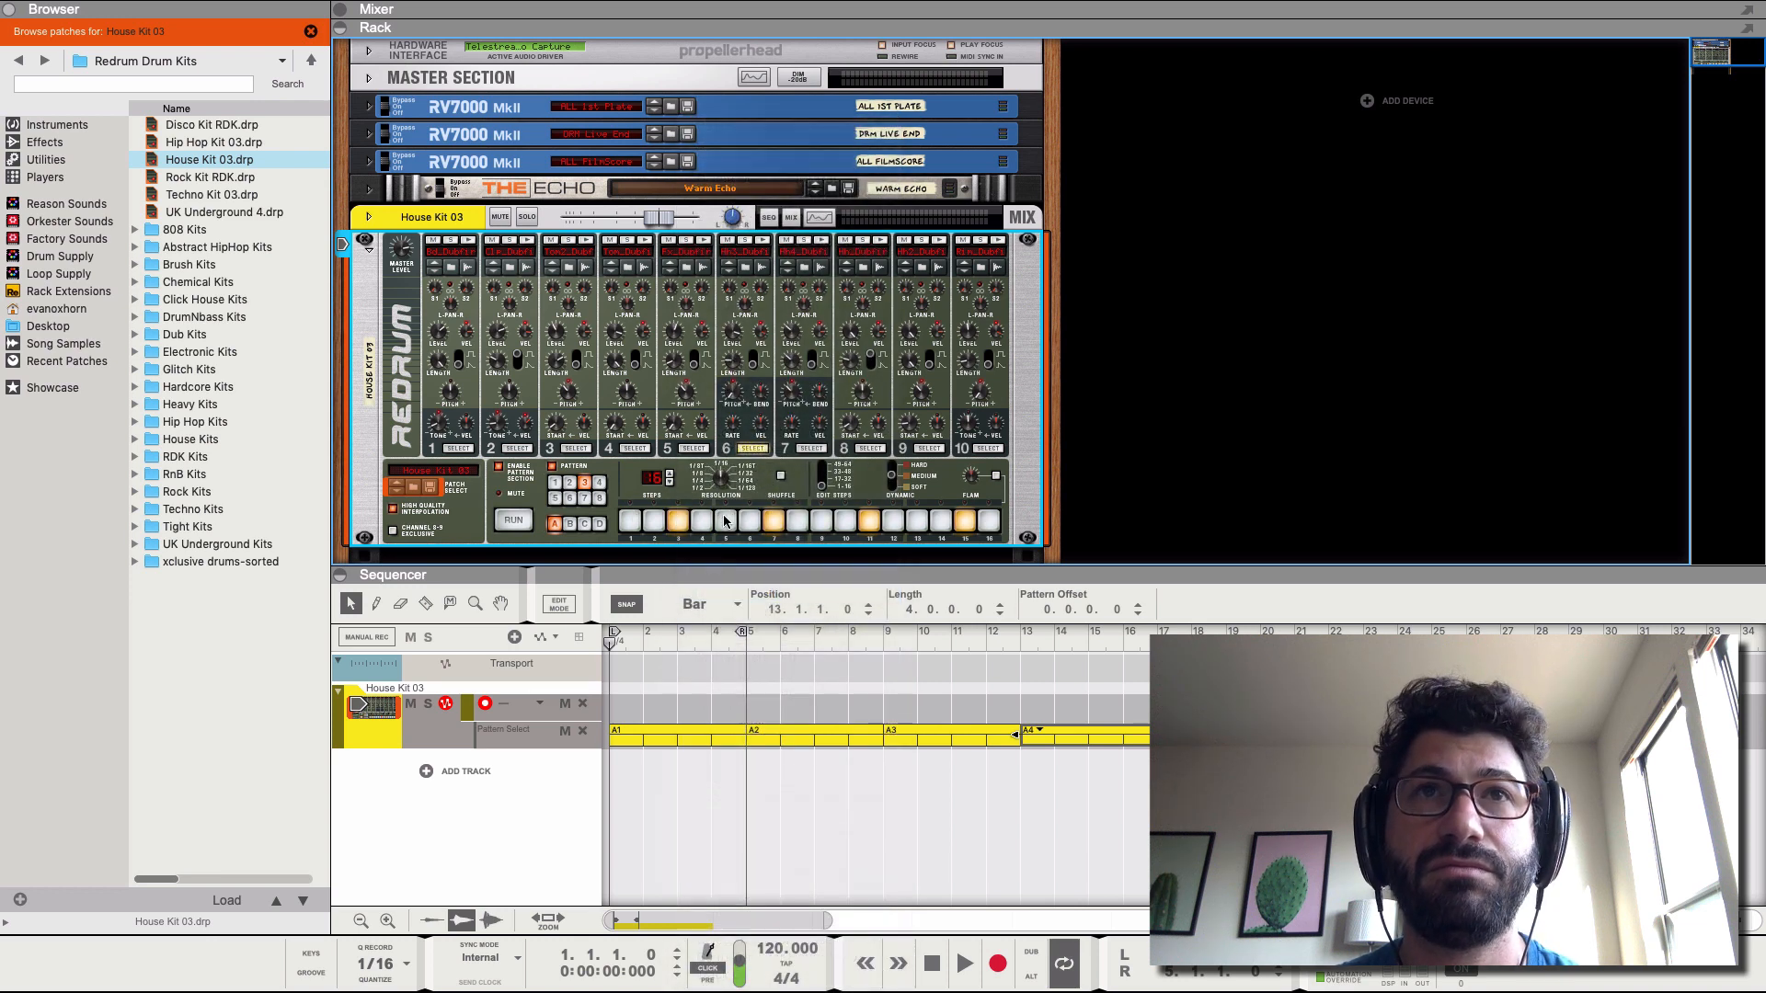
{"action": "left_click", "coordinate": [598, 482]}
{"action": "right_click", "coordinate": [644, 532]}
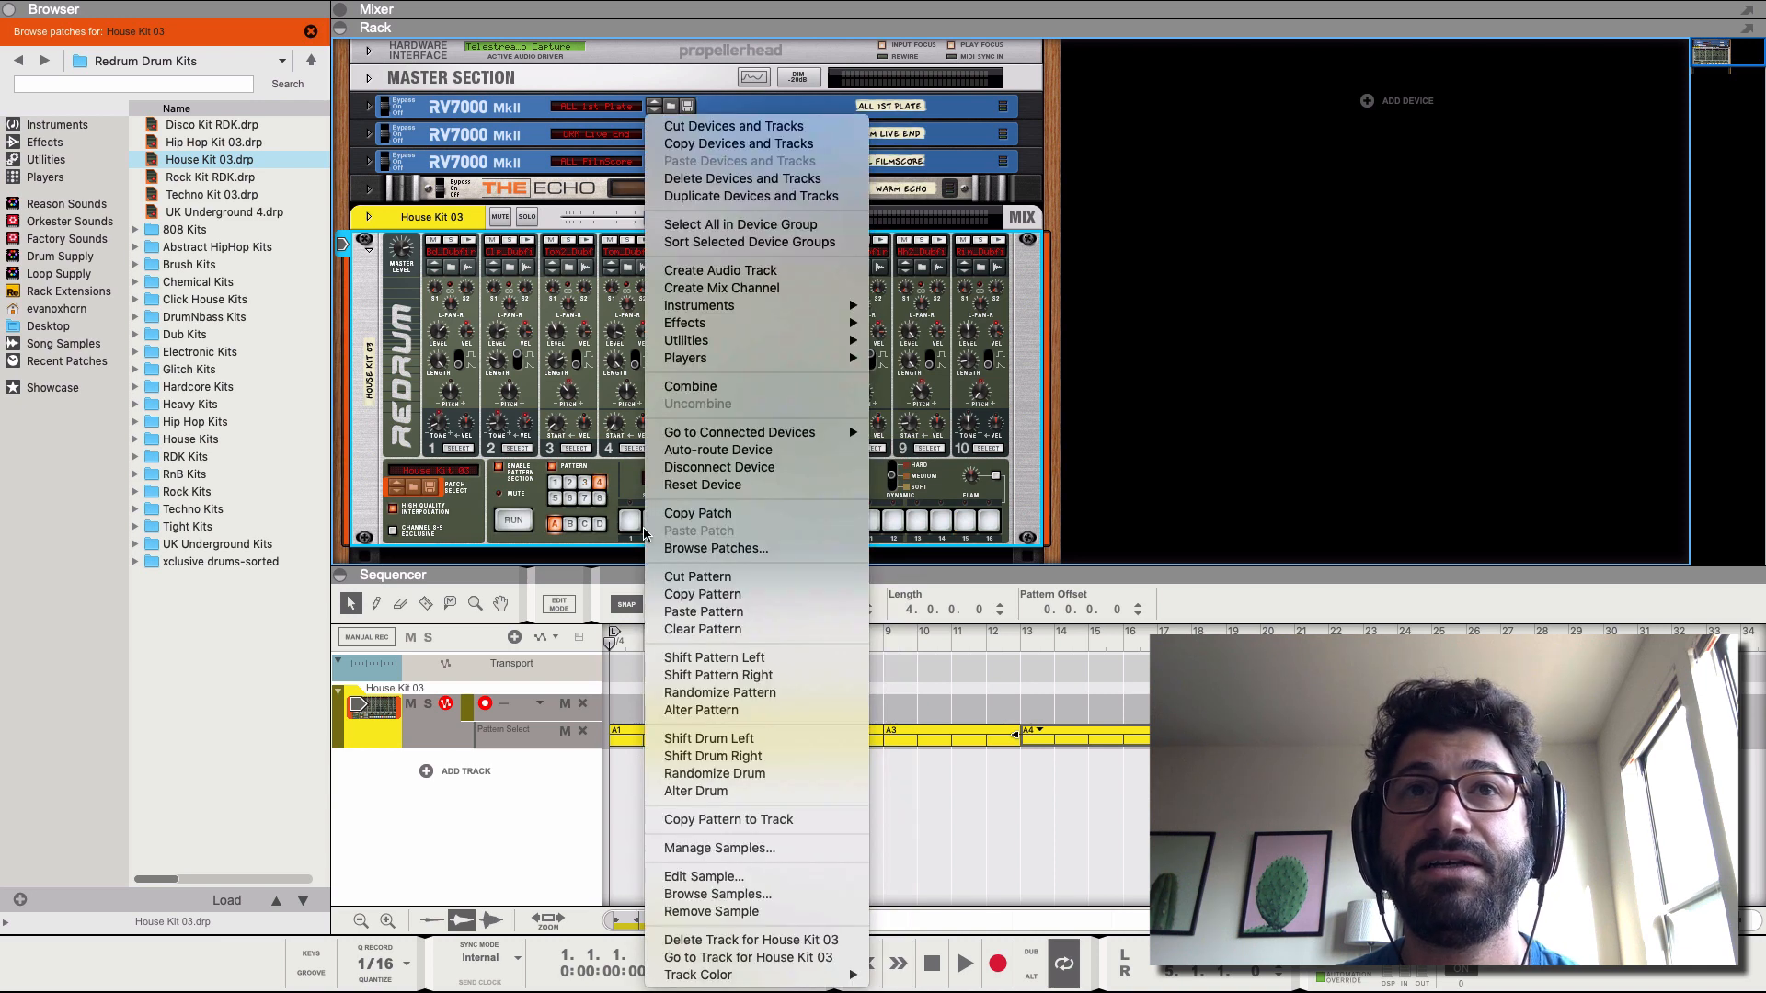
{"action": "left_click", "coordinate": [686, 612]}
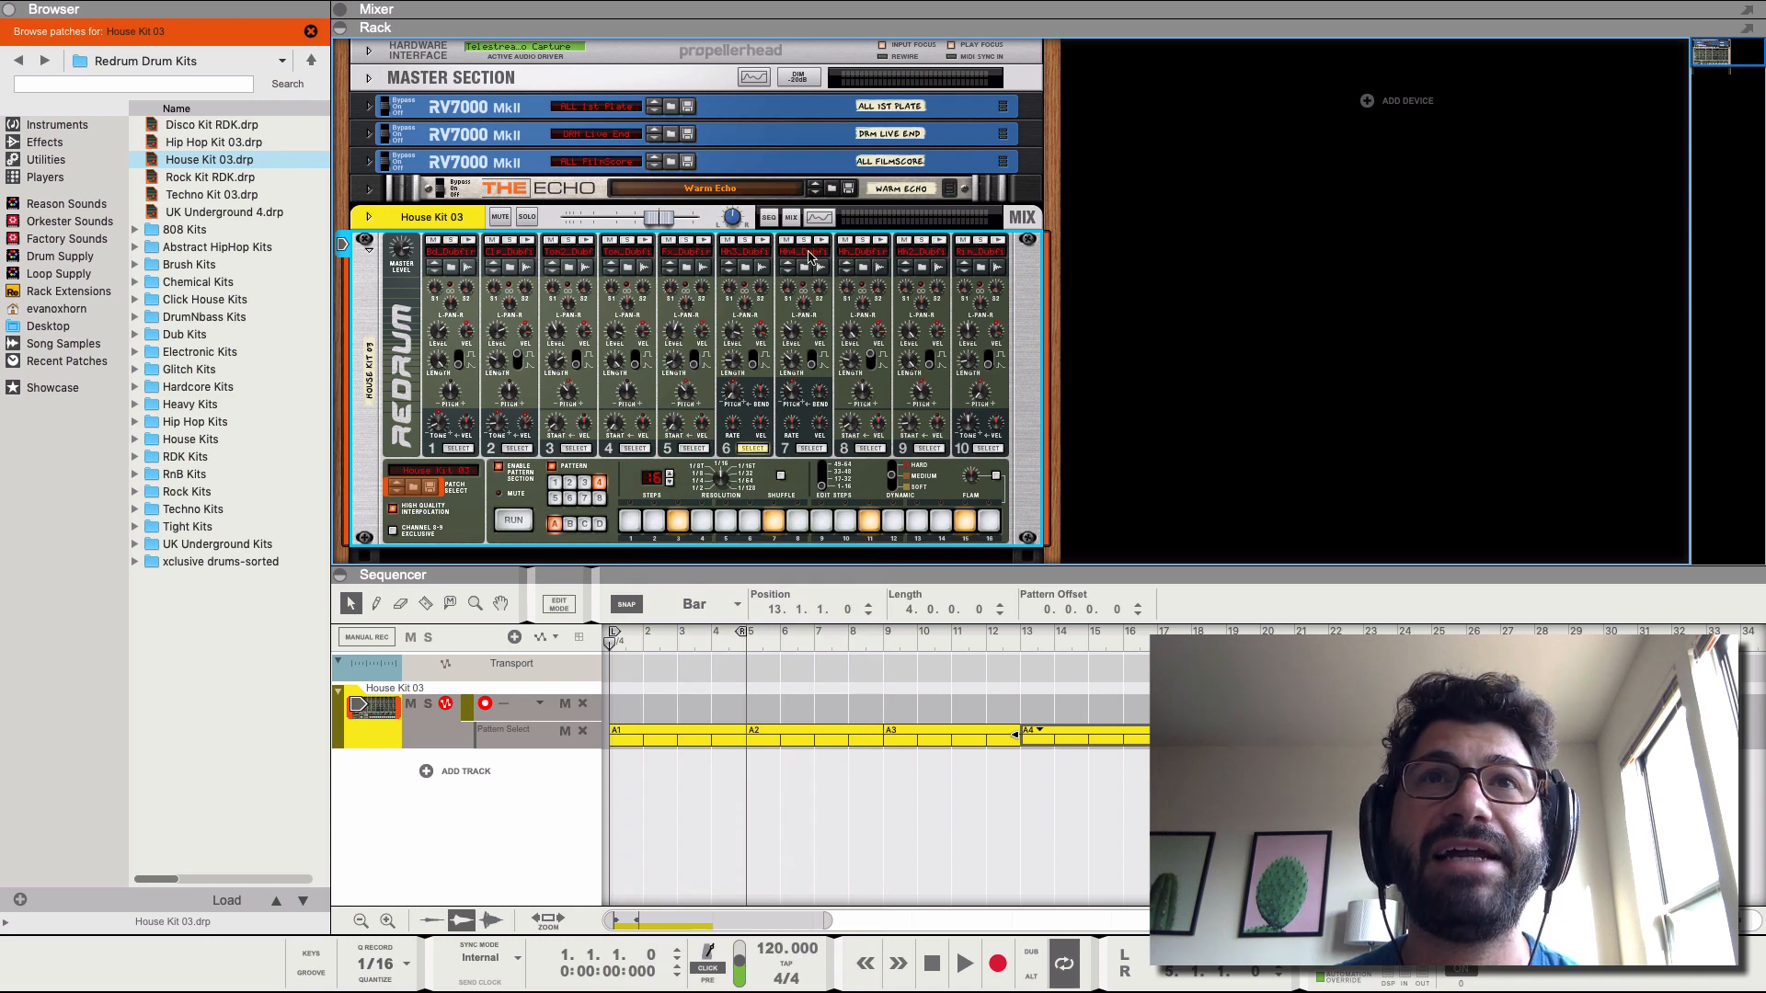
- Program drum 7 on steps 1, 5, 9 and 13 of pattern A4 while the pattern runs
{"action": "left_click", "coordinate": [821, 450]}
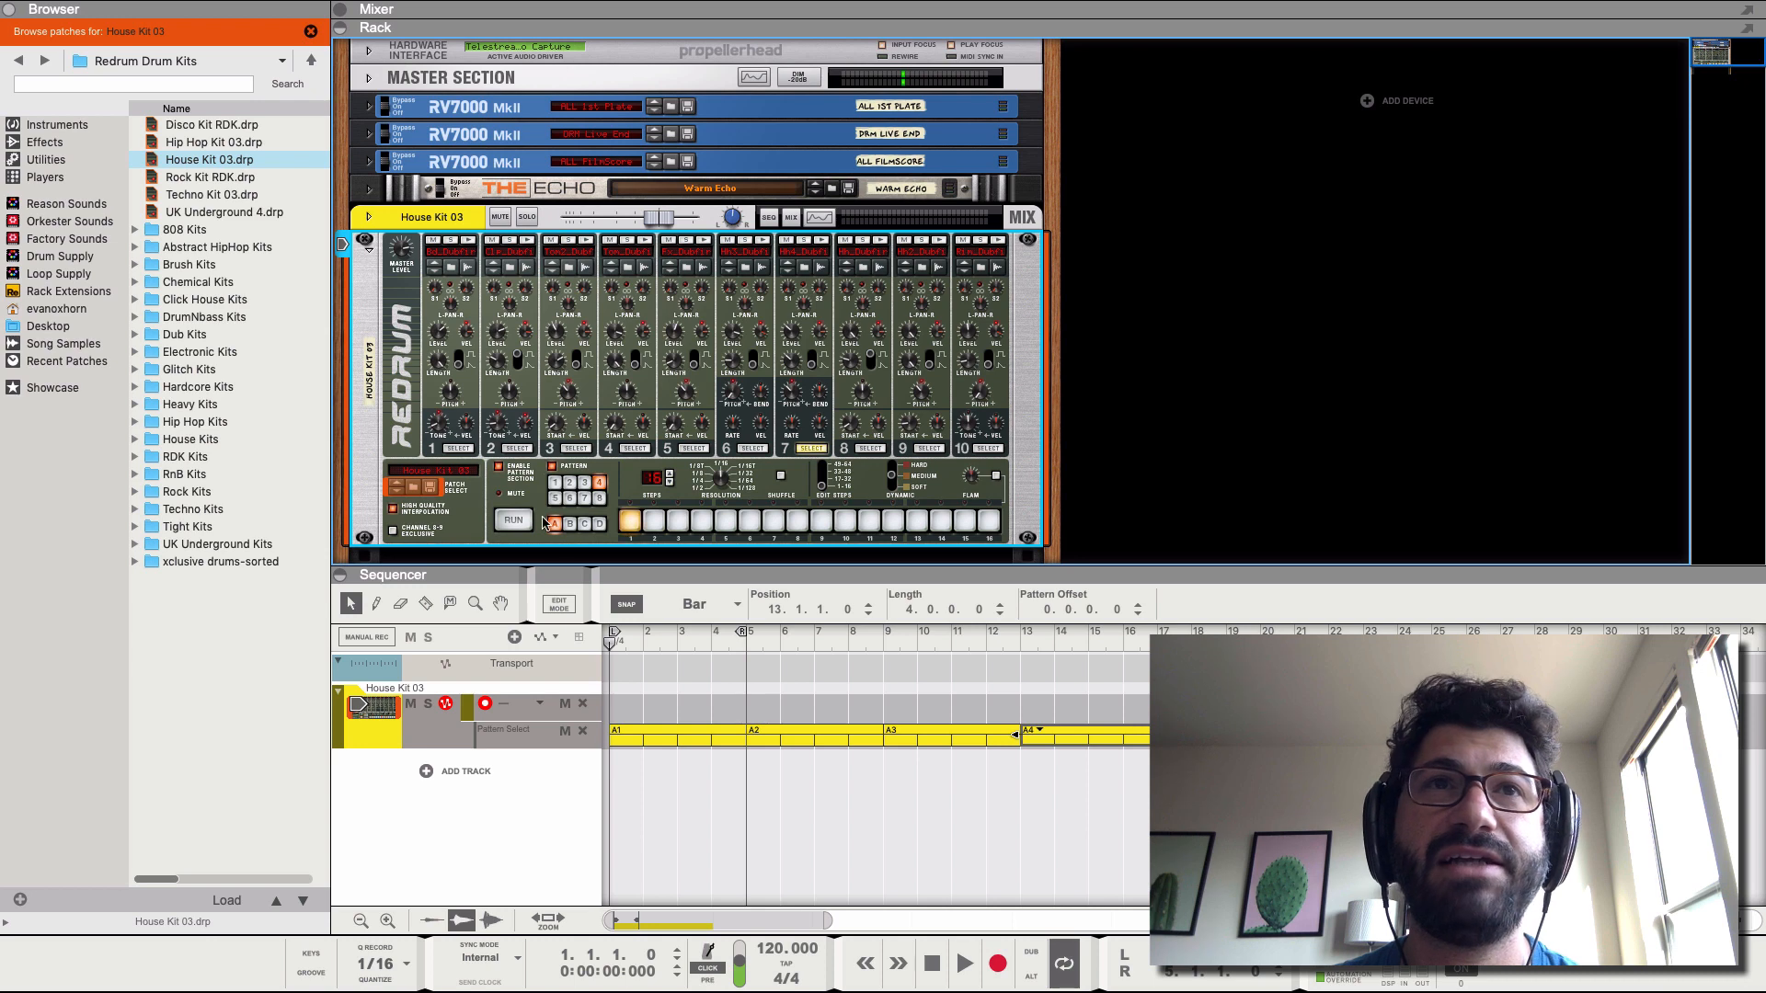
{"action": "left_click", "coordinate": [513, 520]}
{"action": "left_click", "coordinate": [725, 520]}
{"action": "left_click", "coordinate": [821, 520]}
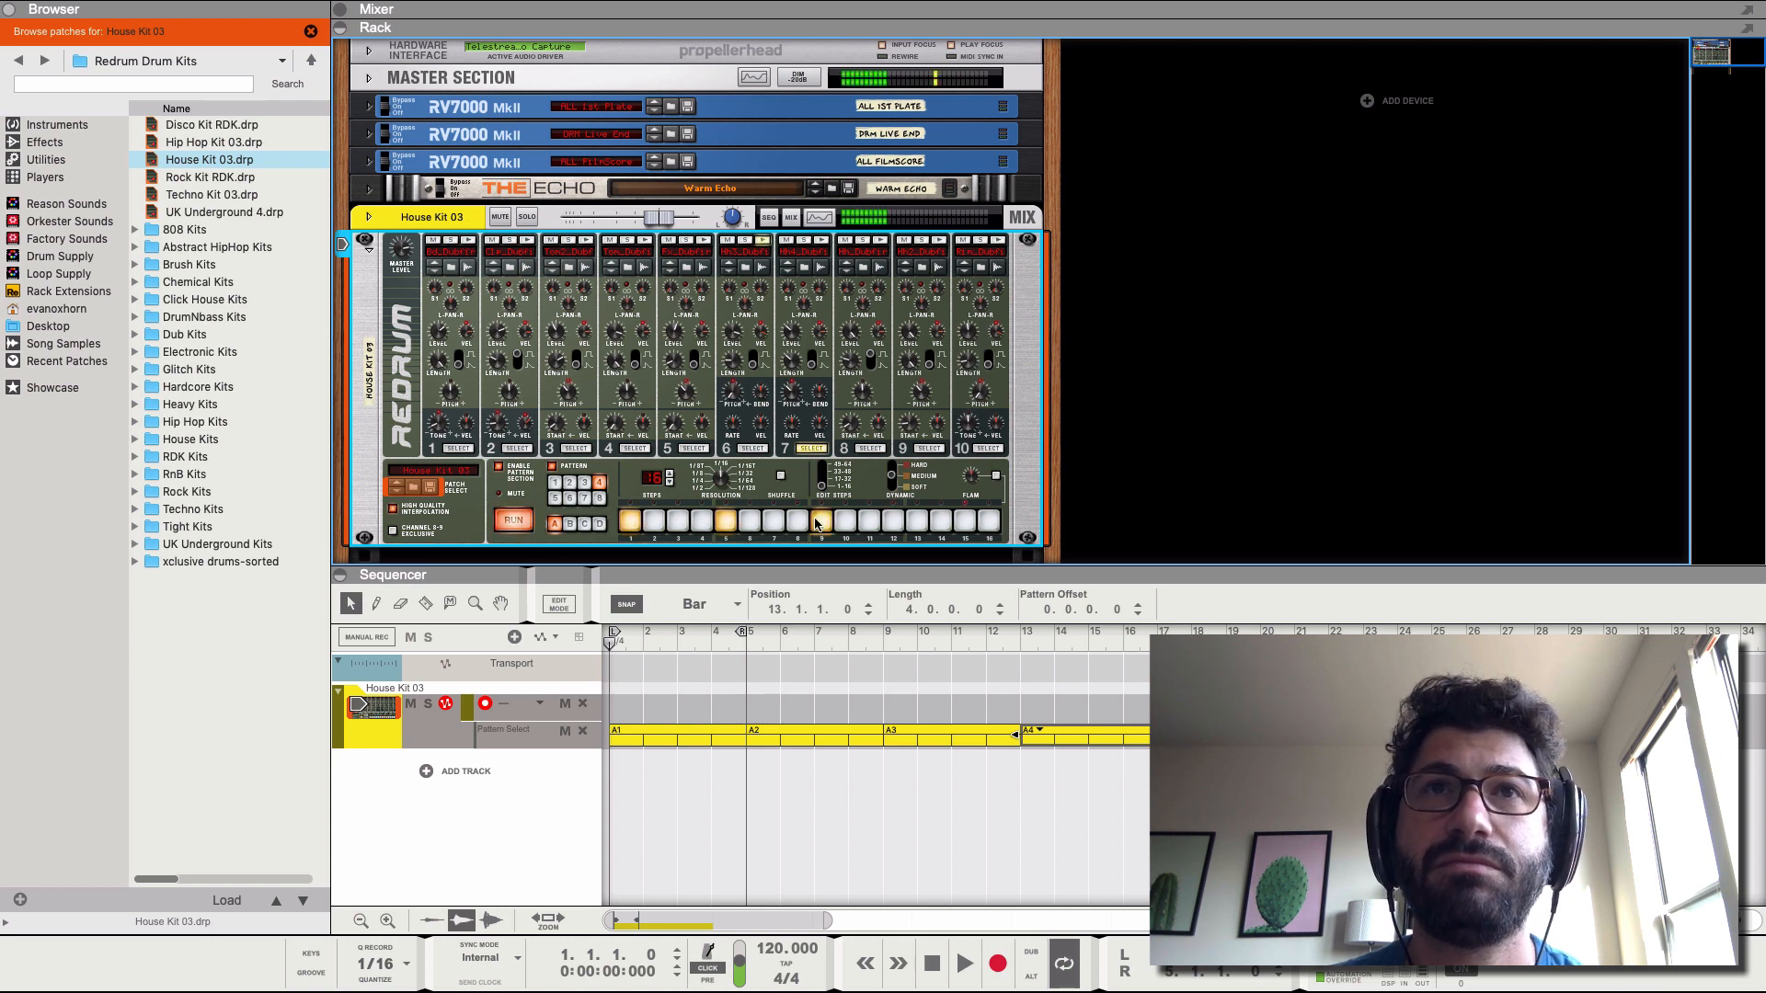
{"action": "left_click", "coordinate": [913, 527]}
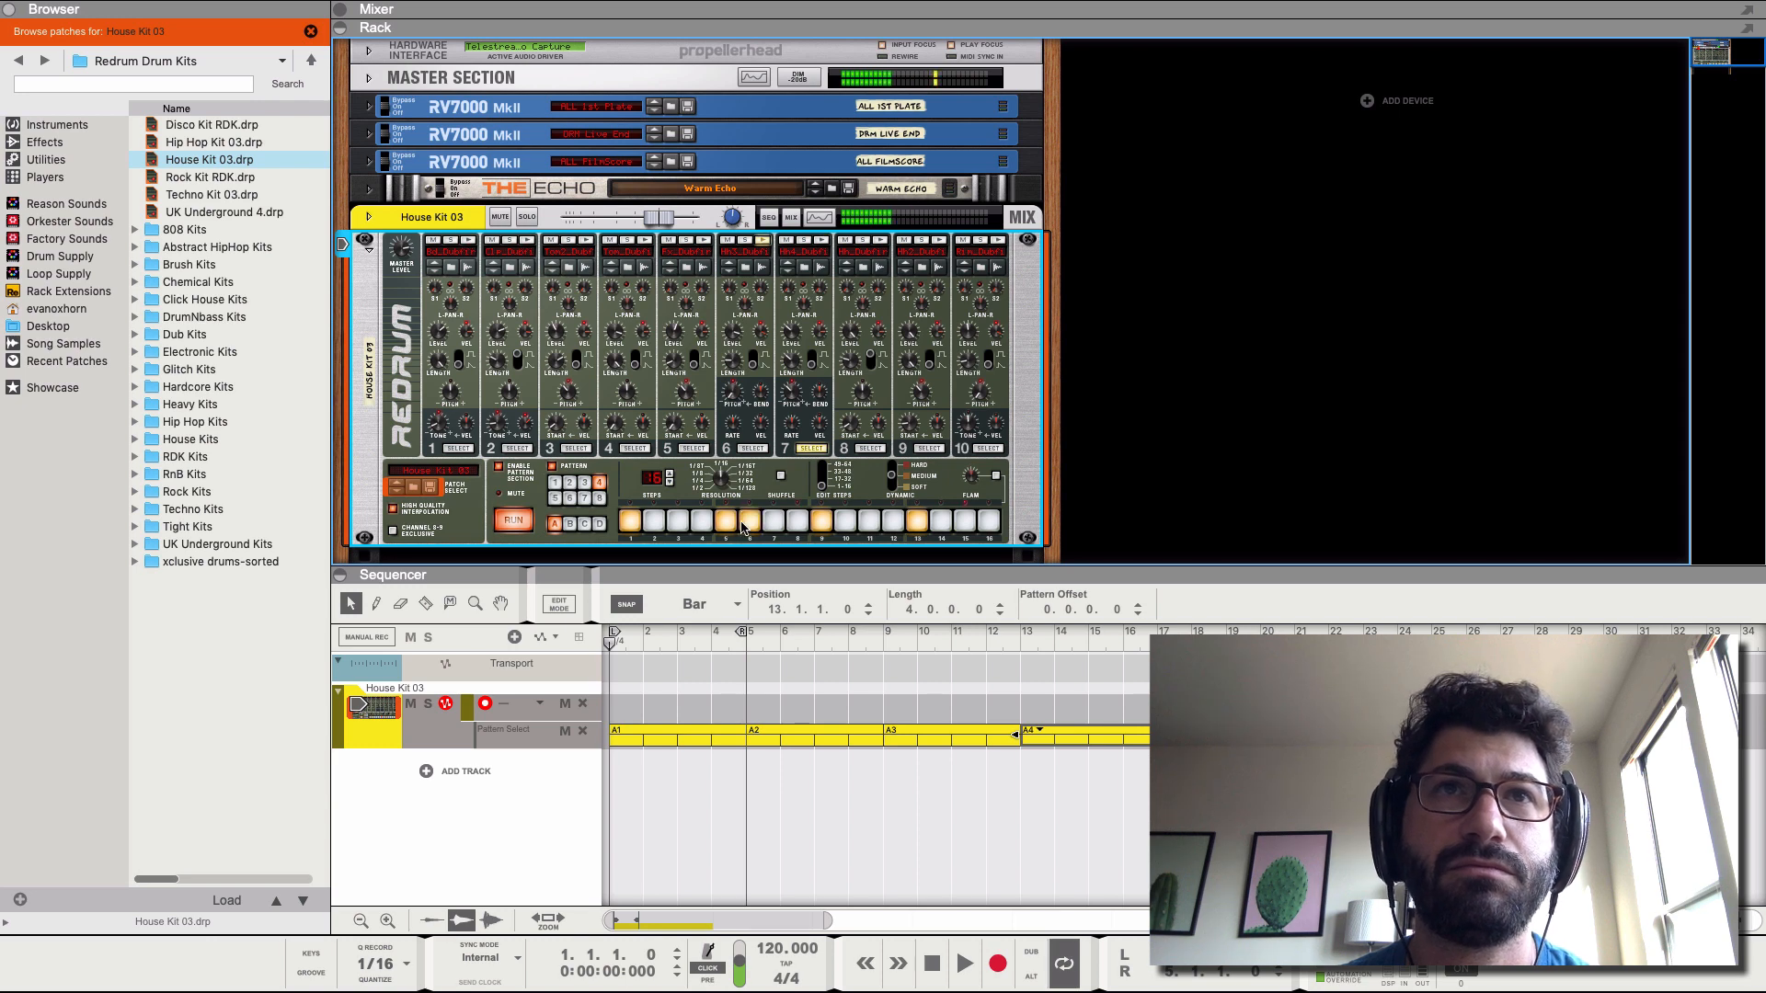
- Add drum 7 hits on steps 2 and 8 of pattern A4, trying and removing one on step 10
{"action": "left_click", "coordinate": [656, 525]}
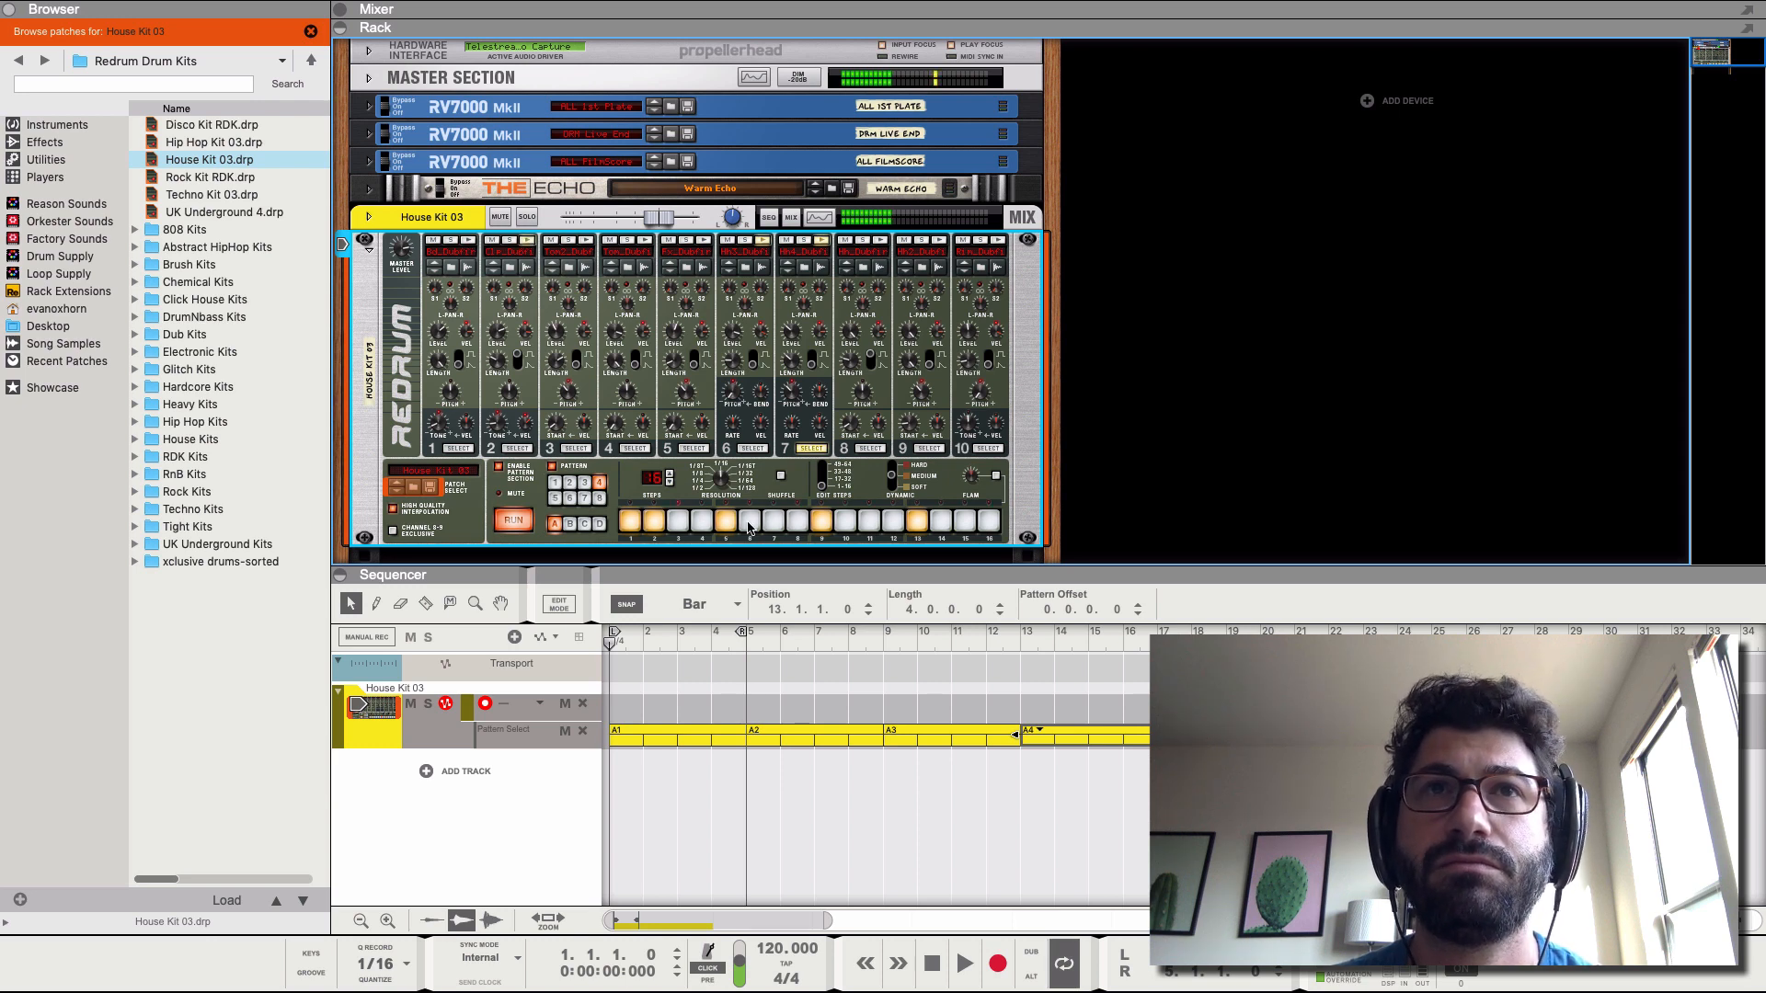
{"action": "left_click", "coordinate": [844, 526]}
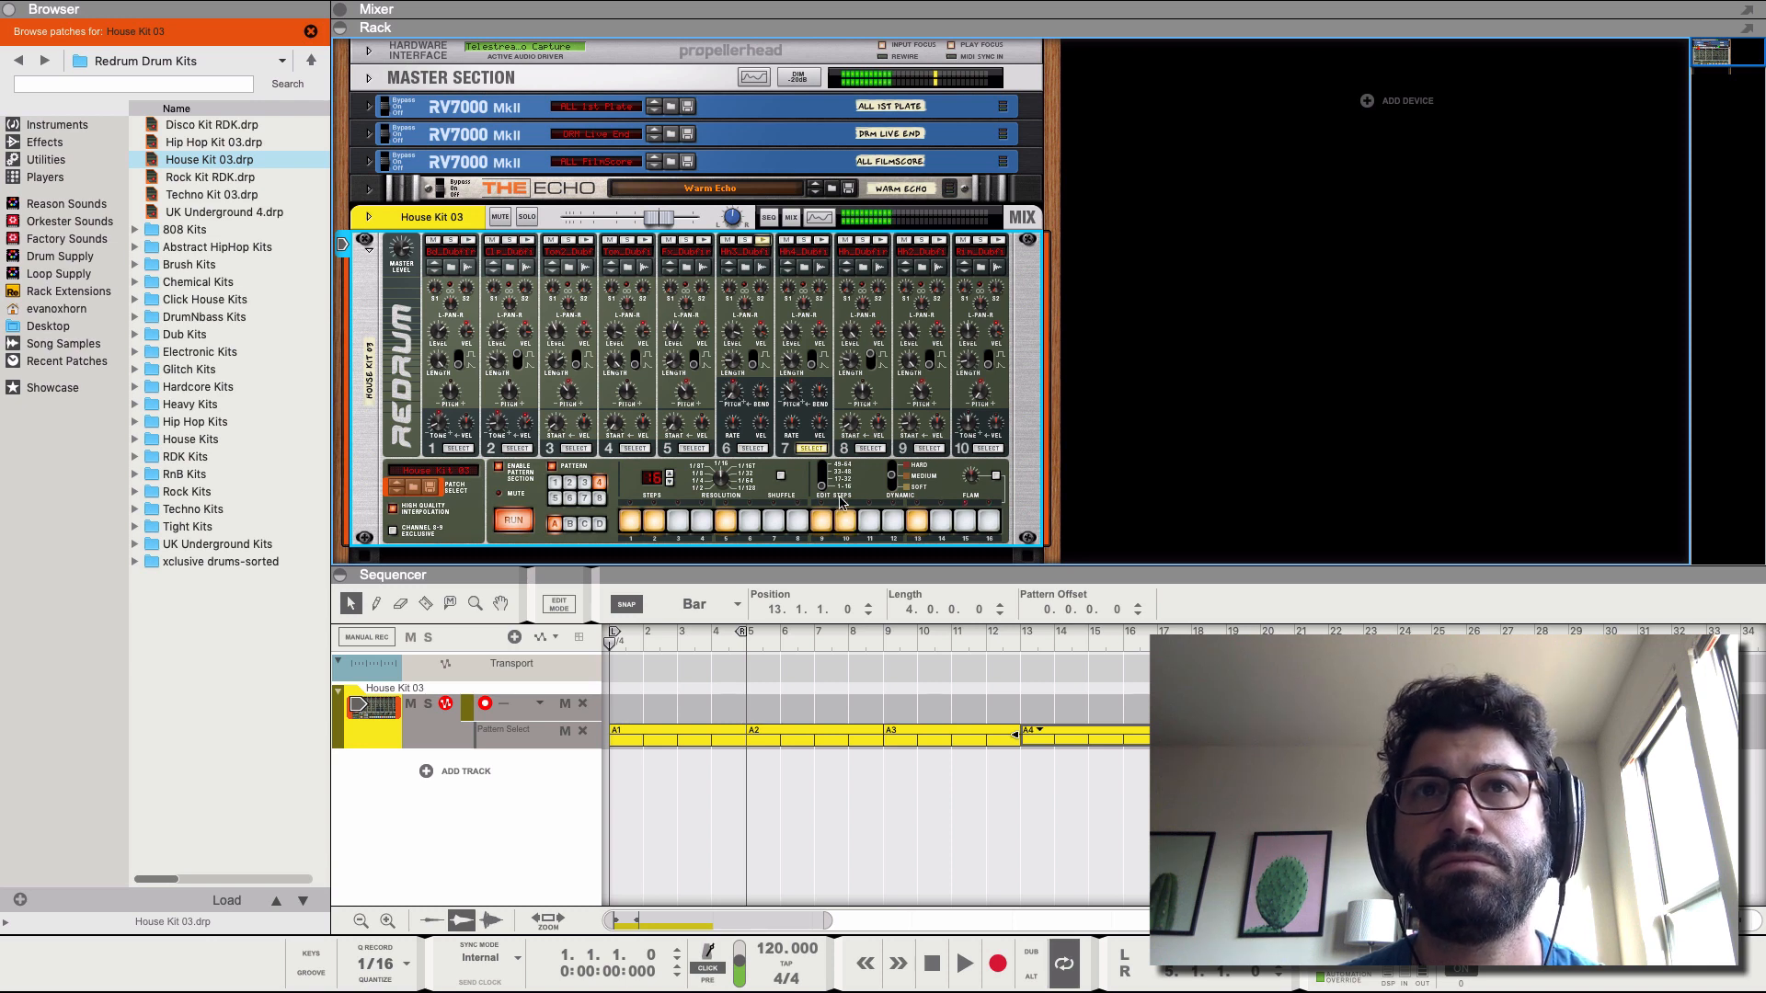
{"action": "left_click", "coordinate": [844, 522]}
{"action": "left_click", "coordinate": [799, 523]}
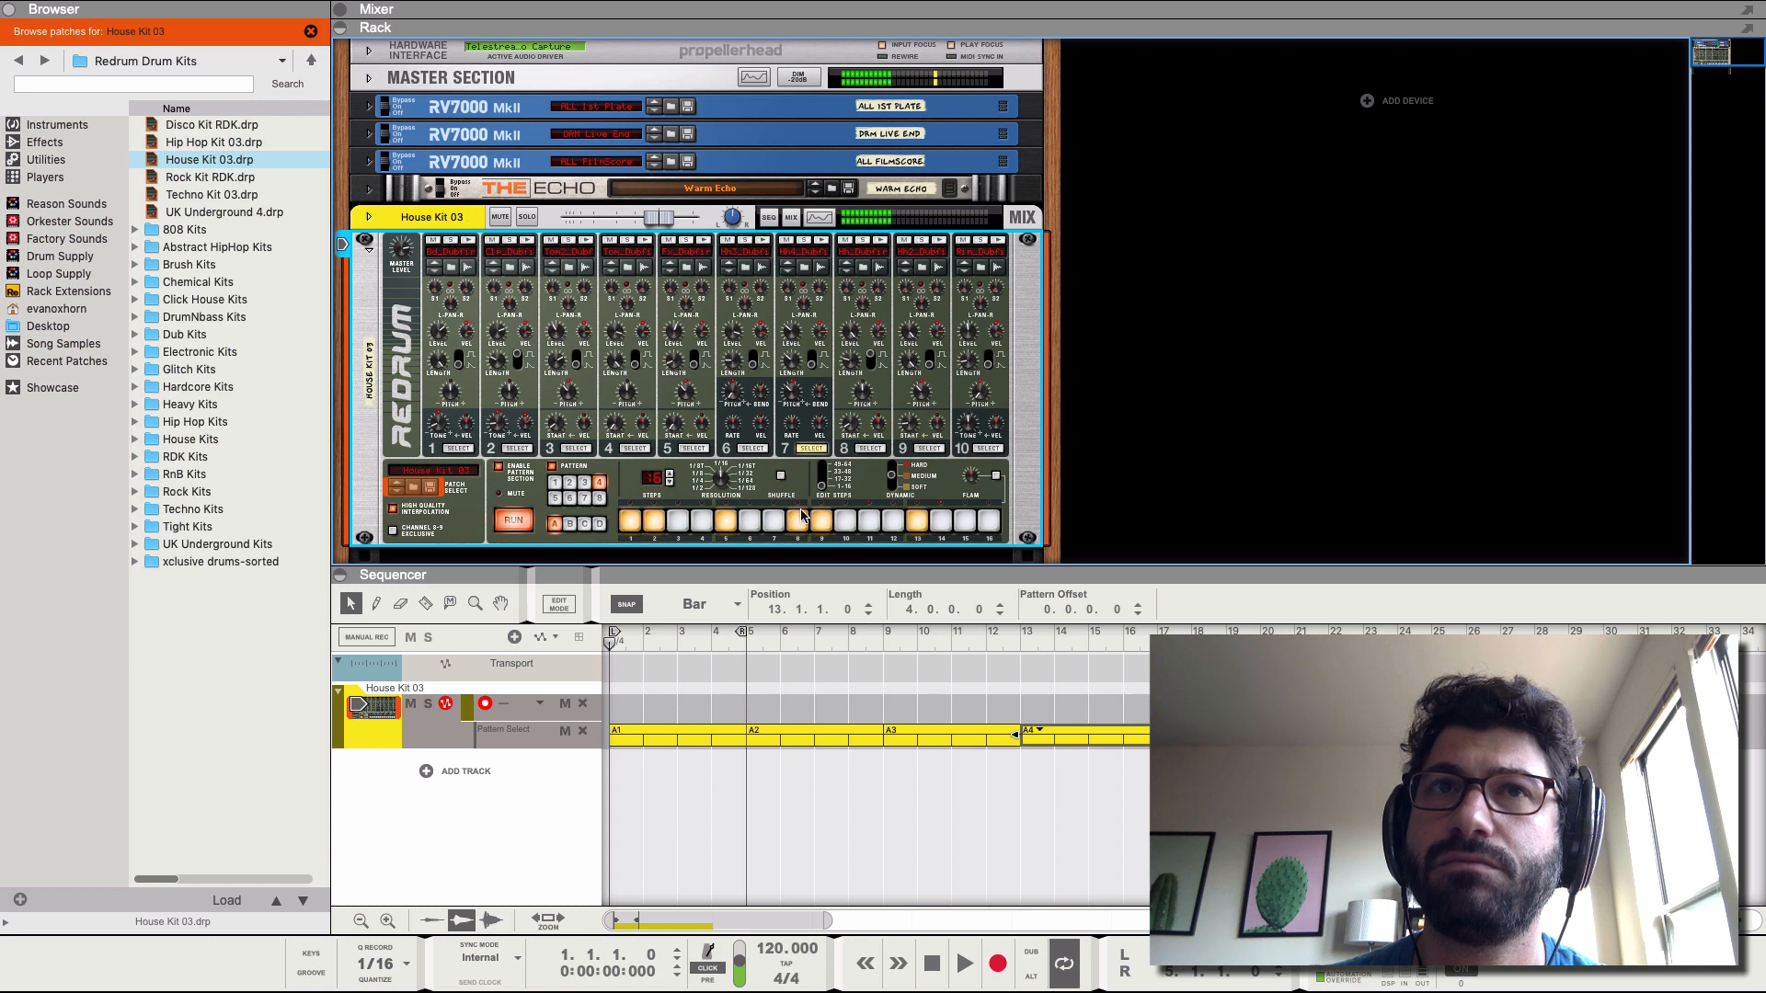
- Remove the drum 7 hit on step 8 of pattern A4, try and remove one on step 16, and stop the pattern
{"action": "left_click", "coordinate": [799, 521]}
{"action": "left_click", "coordinate": [990, 522]}
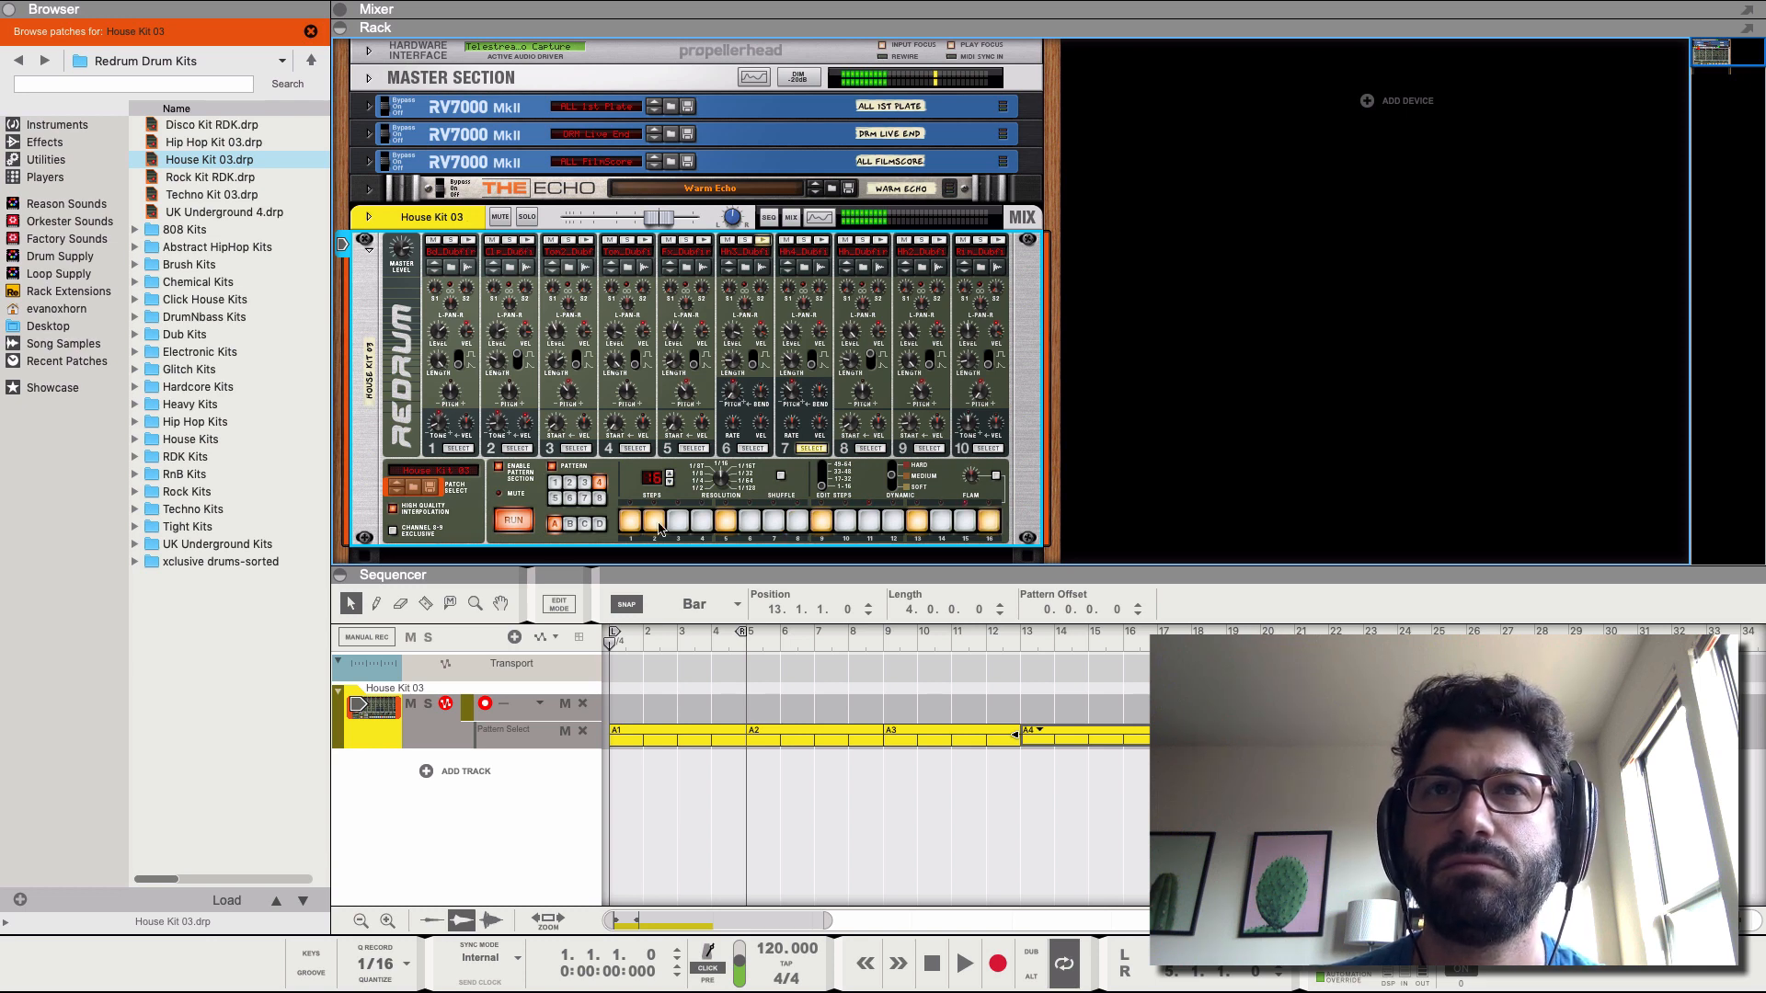
{"action": "left_click", "coordinate": [990, 523]}
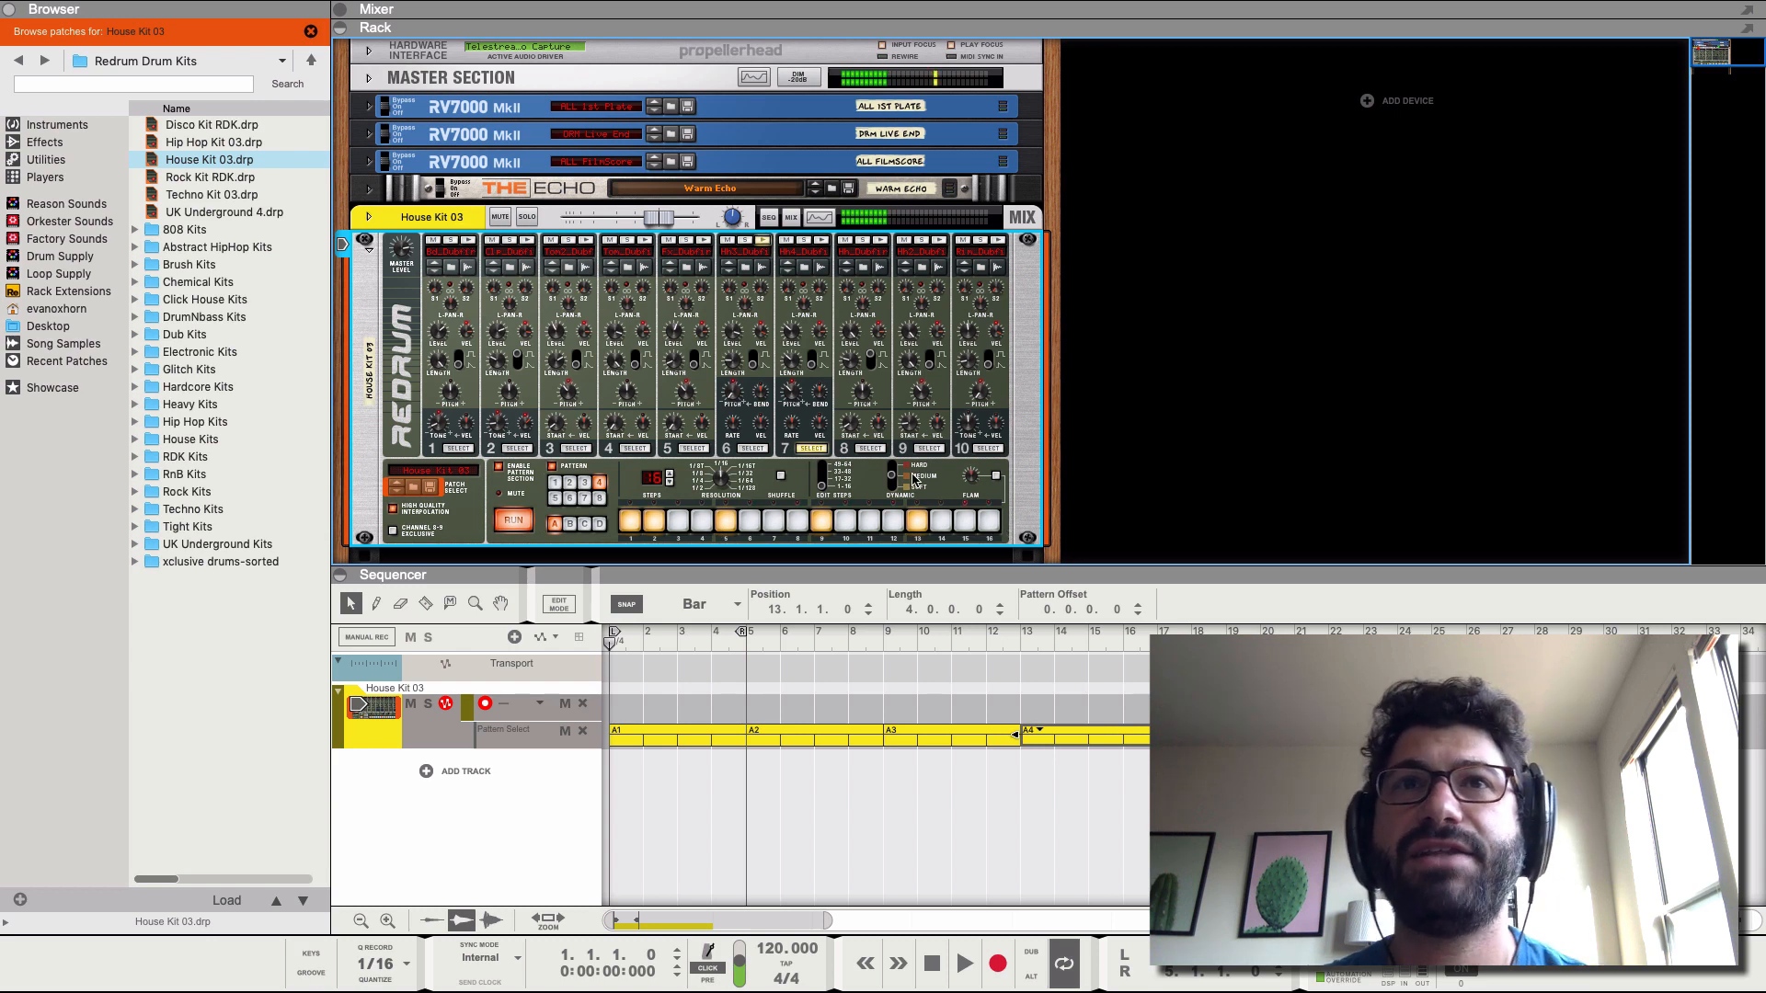
{"action": "key", "text": "space"}
{"action": "key", "text": "space"}
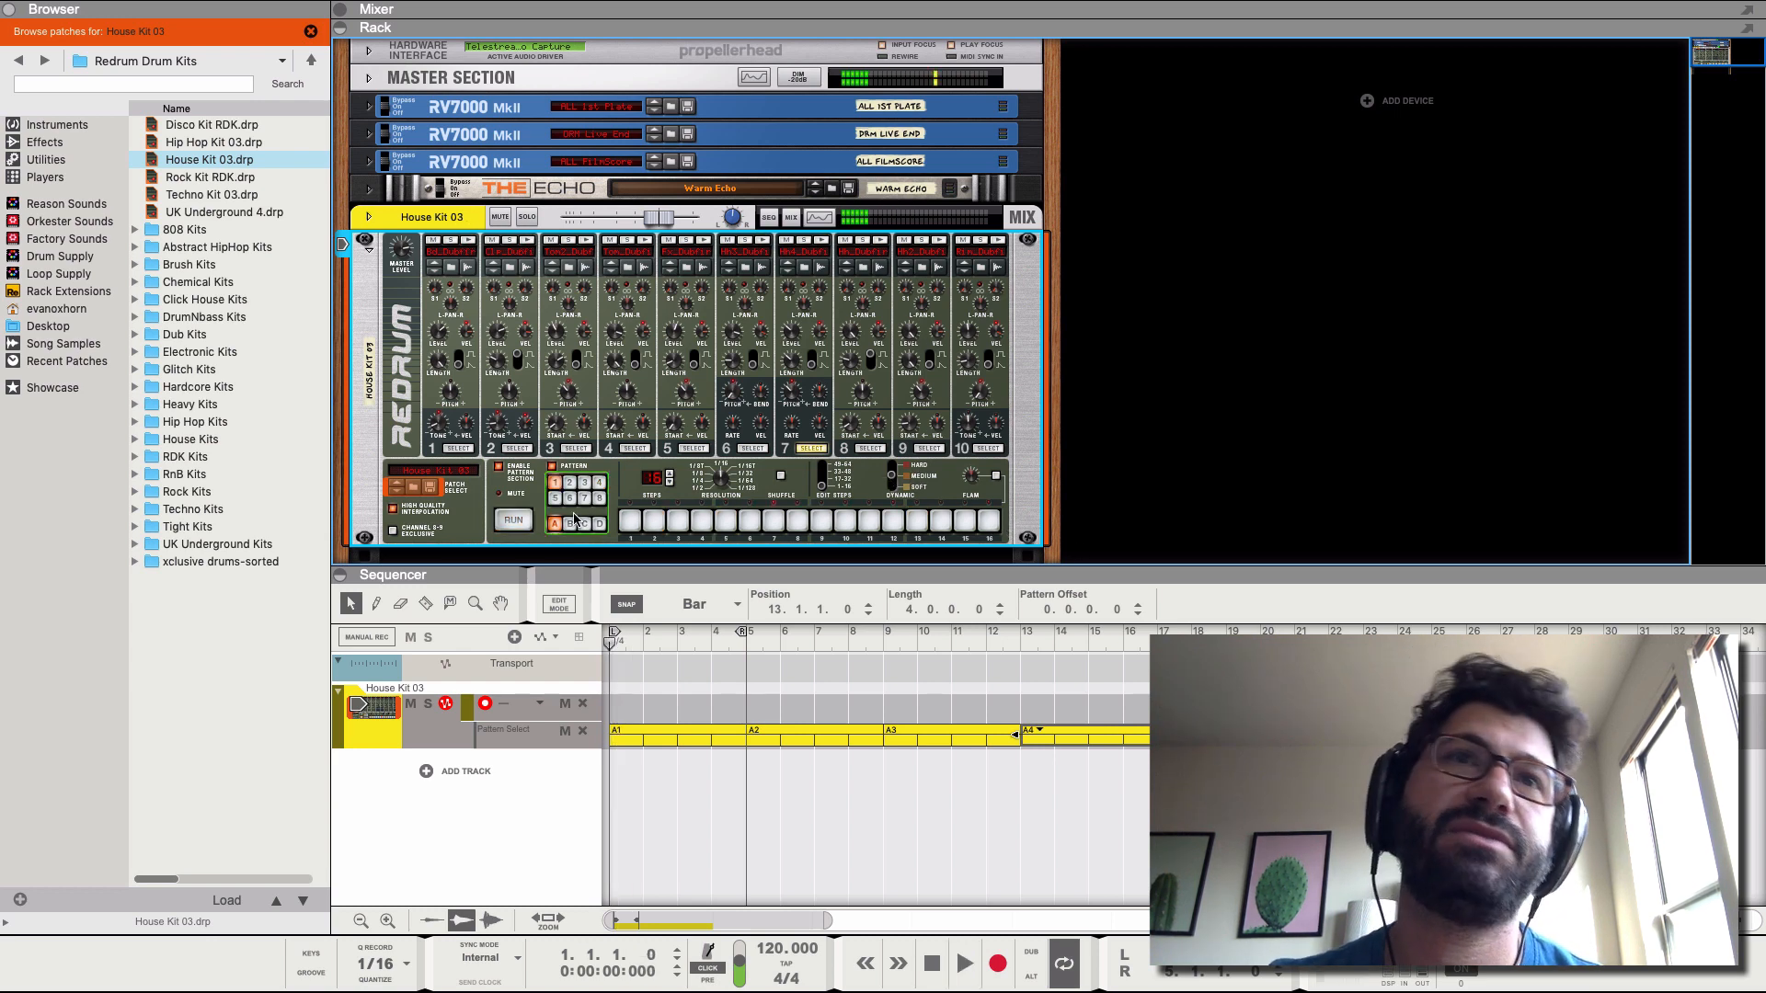
- Extend the loop's right locator to bar 17 and play back the arranged patterns
{"action": "left_click_drag", "start_coordinate": [745, 633], "coordinate": [1152, 633]}
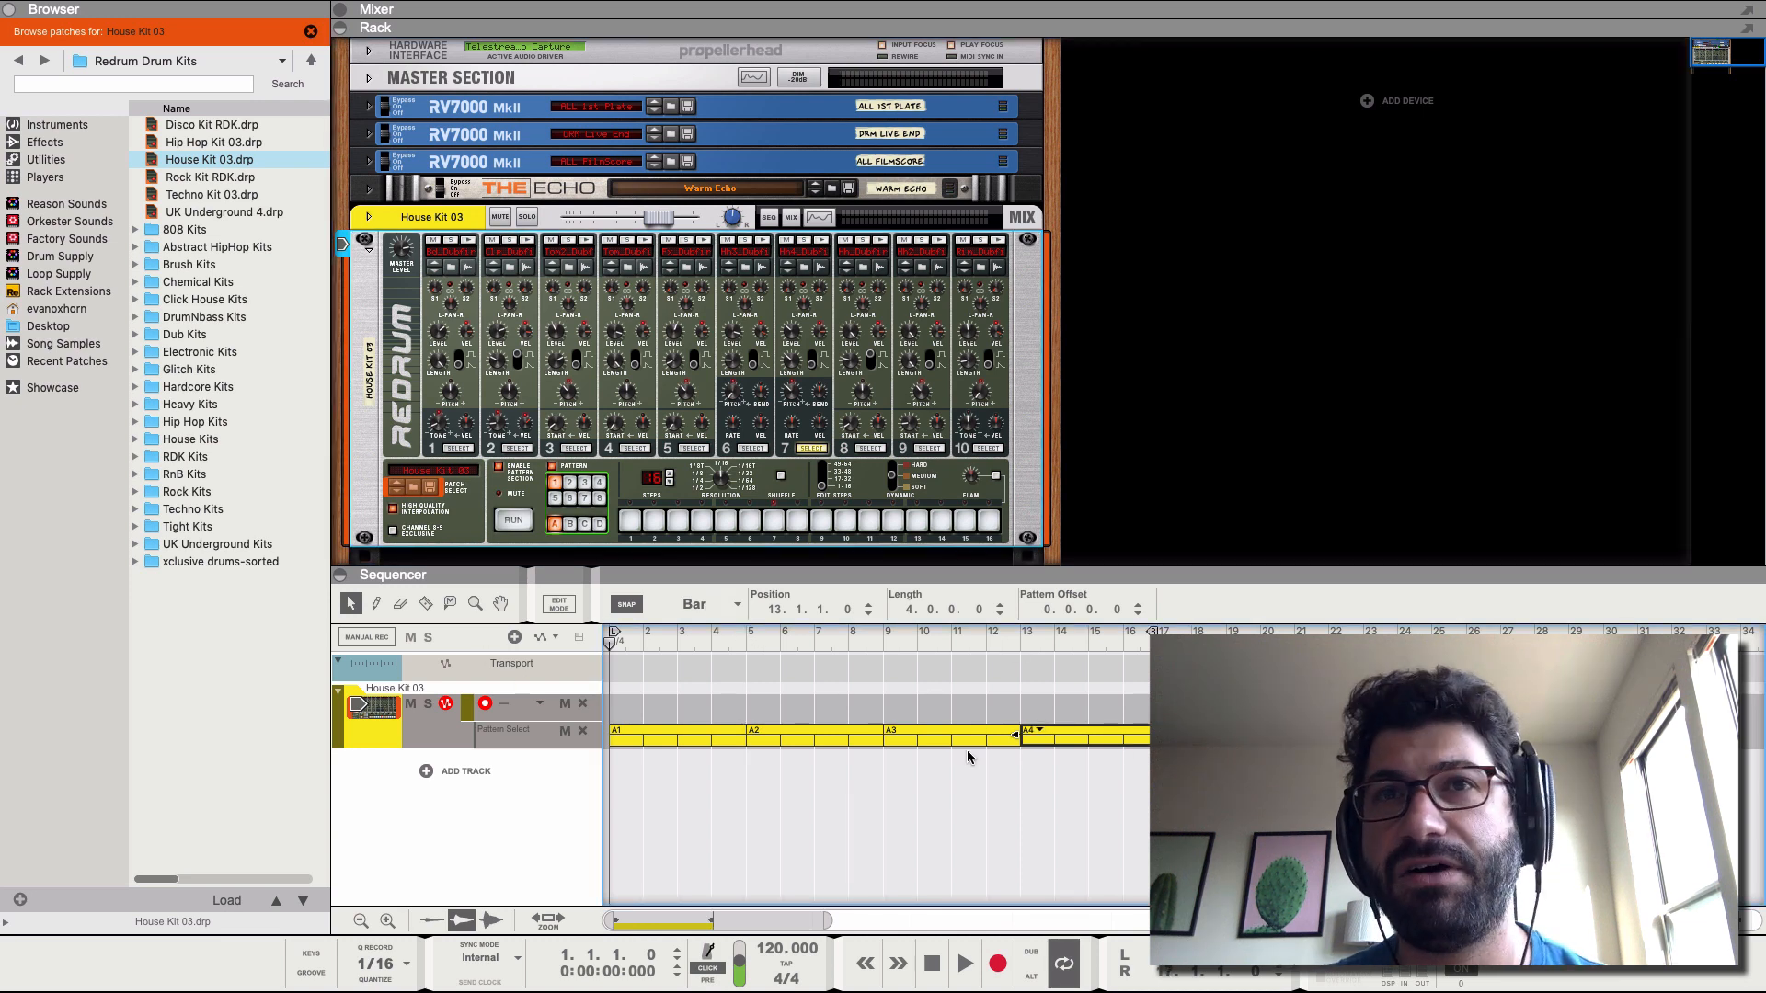
{"action": "left_click", "coordinate": [709, 644]}
{"action": "key", "text": "space"}
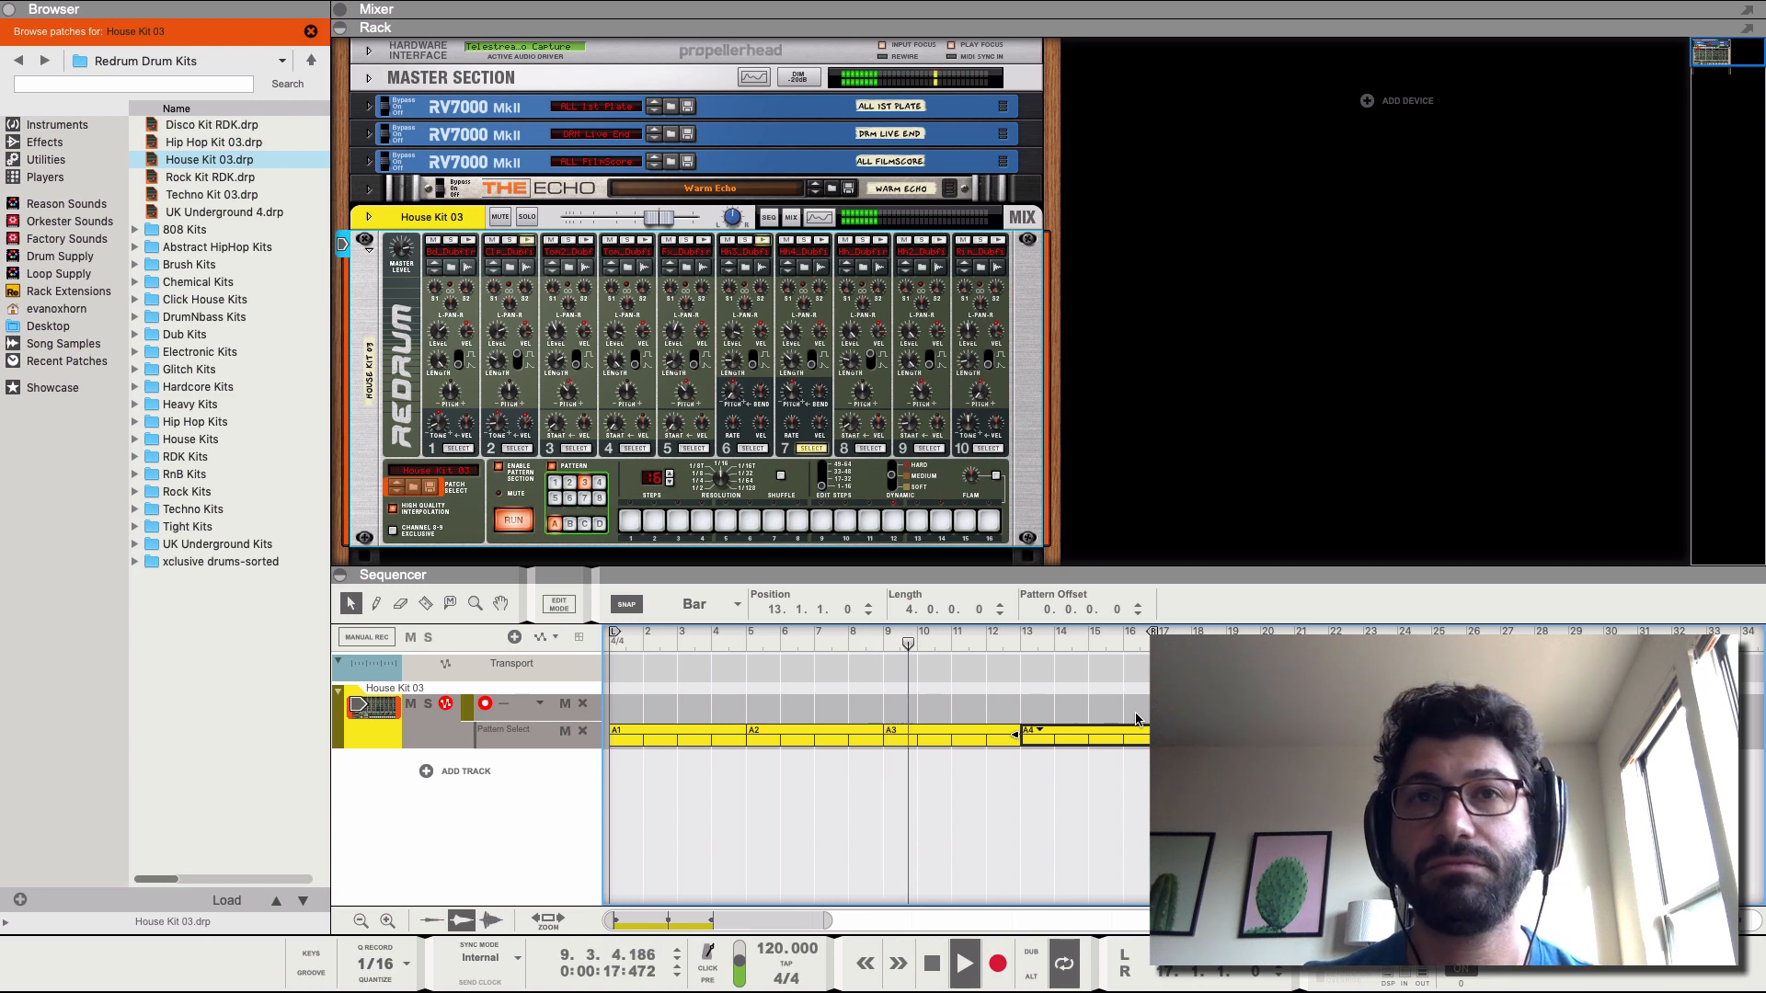
{"action": "key", "text": "space"}
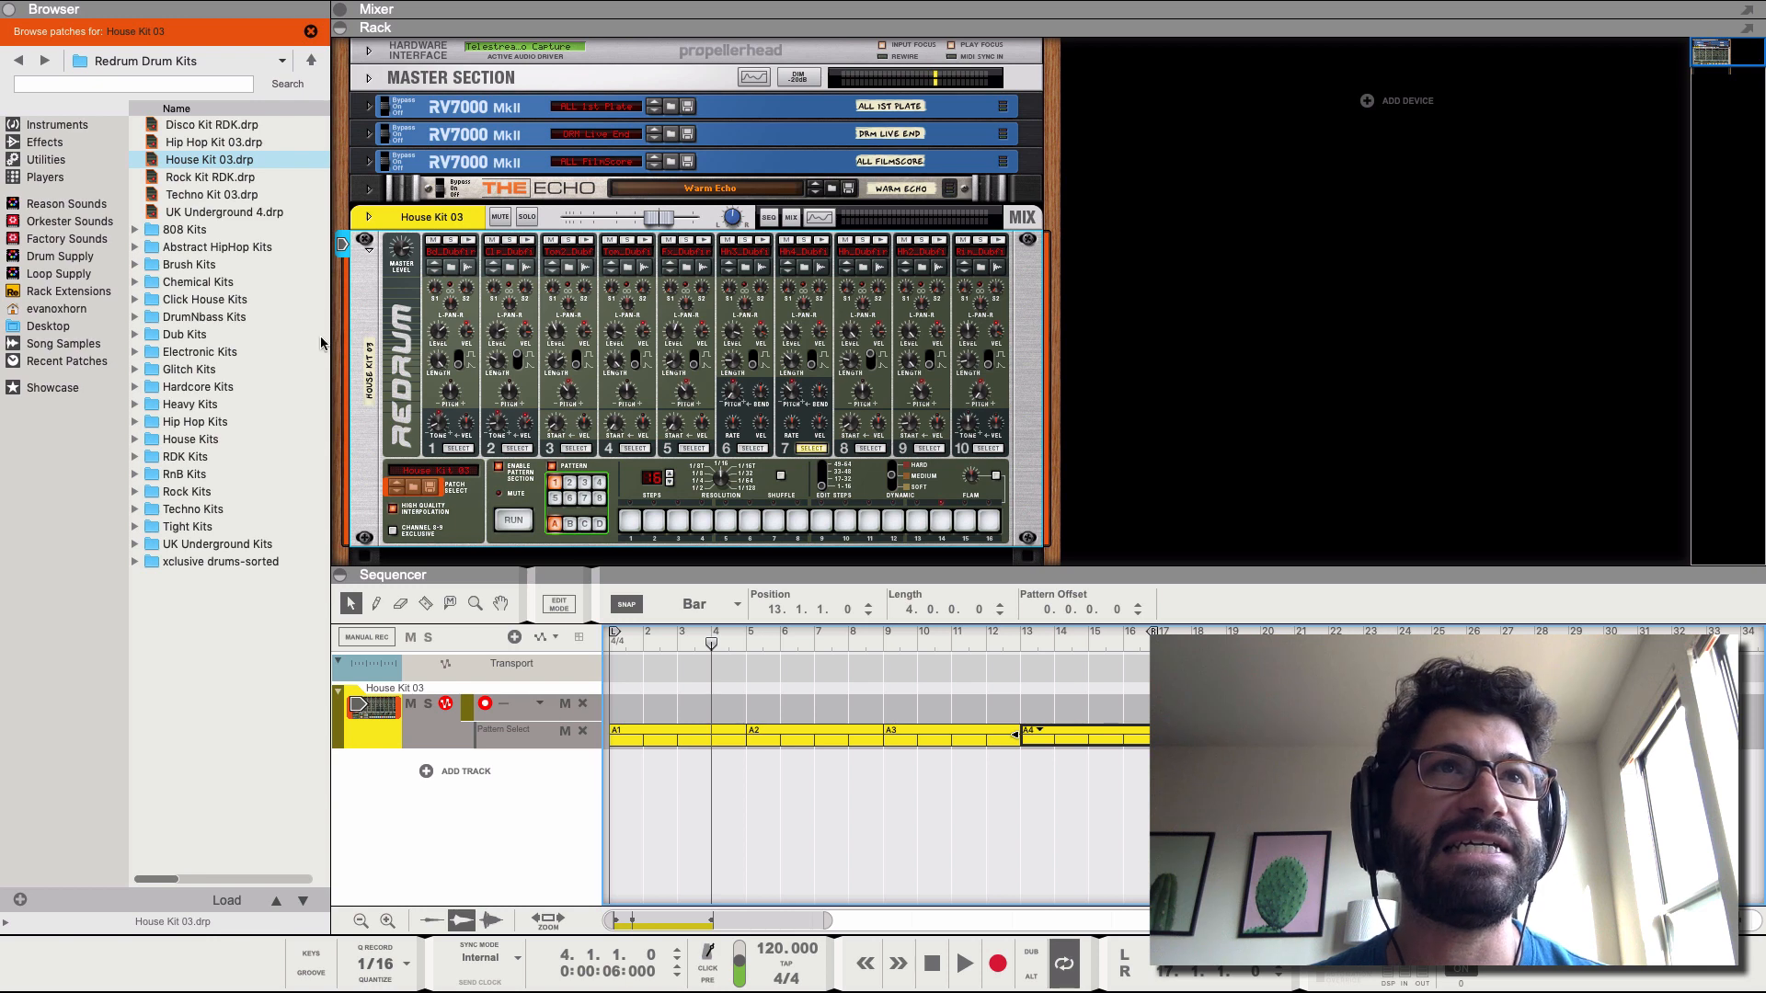
- Add a Europa Shapeshifting Synthesizer to the rack below the Redrum
{"action": "scroll", "coordinate": [627, 413], "scroll_direction": "down", "scroll_amount": 3}
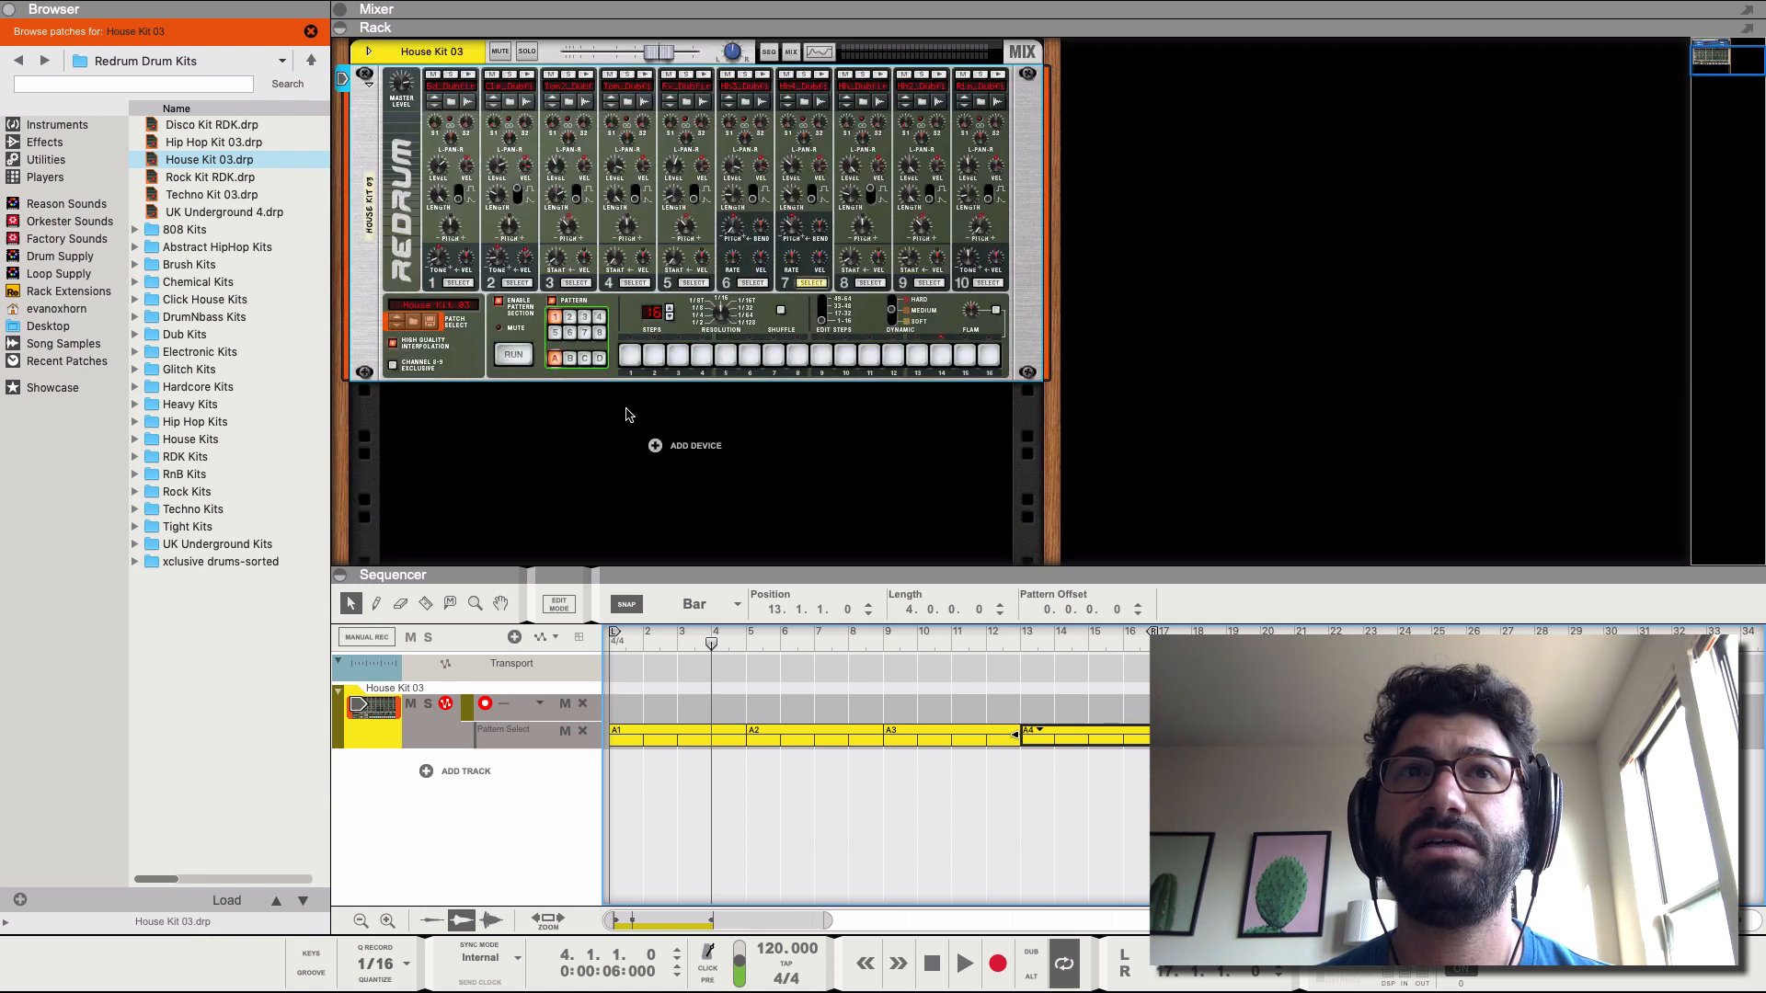
{"action": "right_click", "coordinate": [679, 452]}
{"action": "mouse_move", "coordinate": [796, 591]}
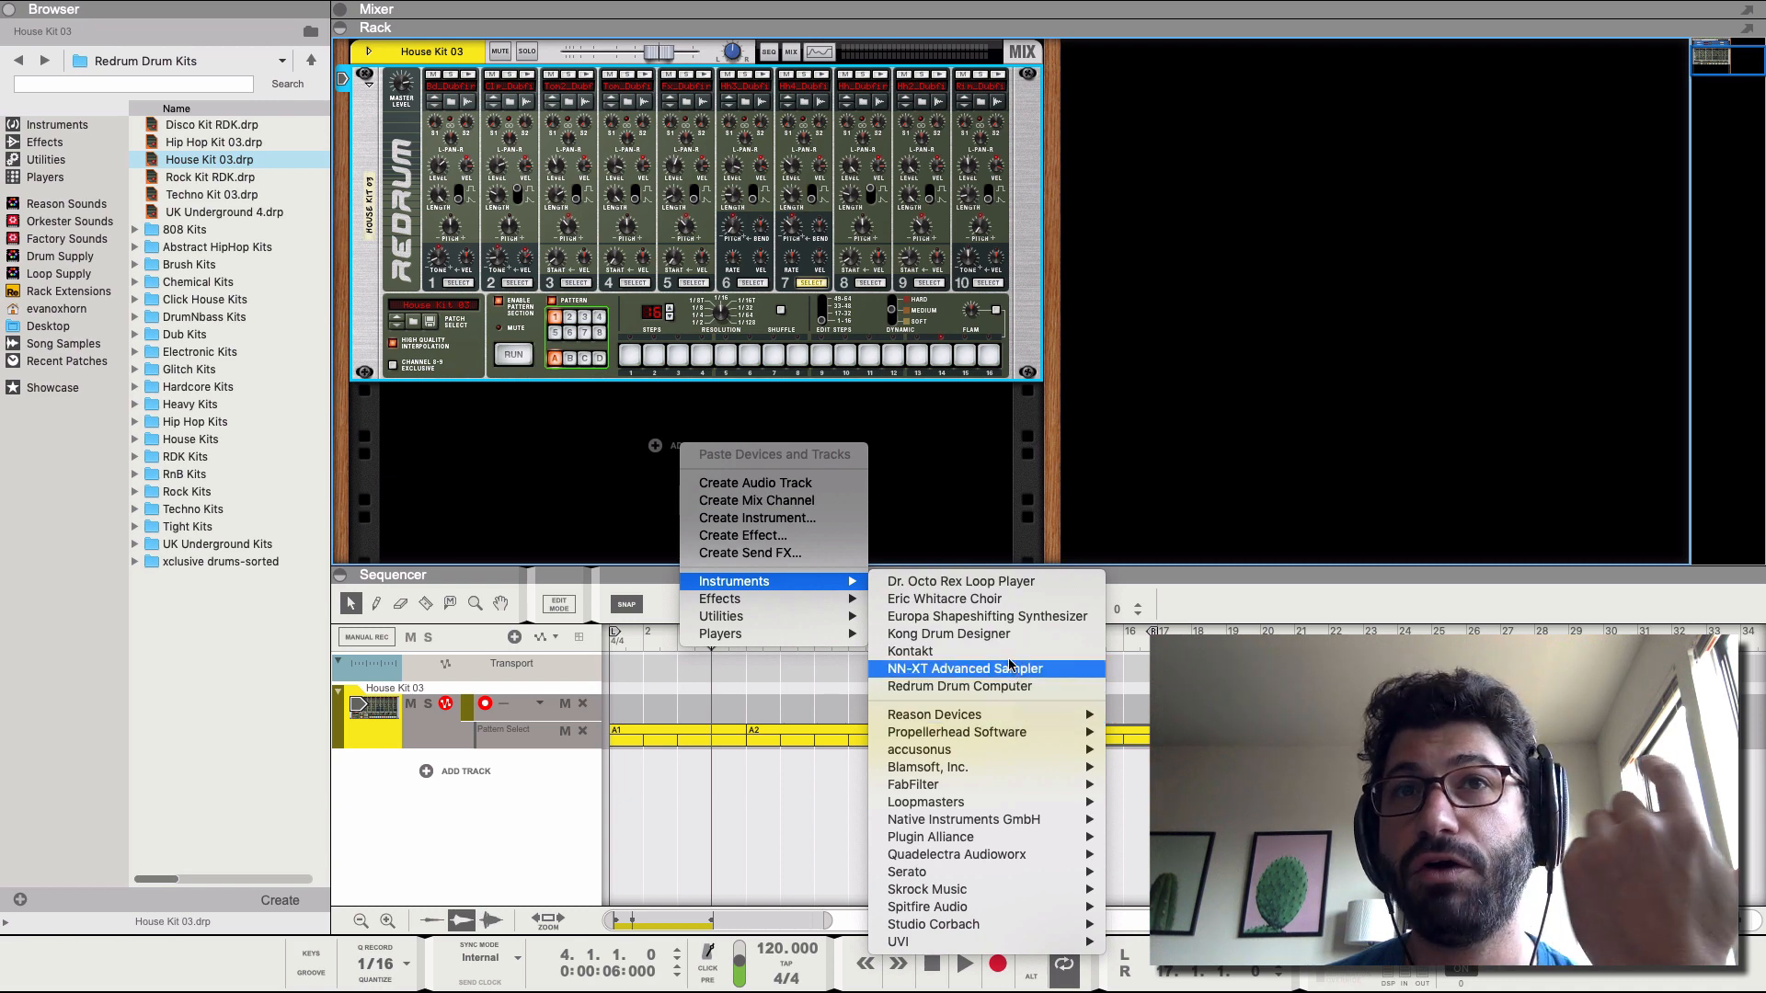
{"action": "left_click", "coordinate": [1008, 615]}
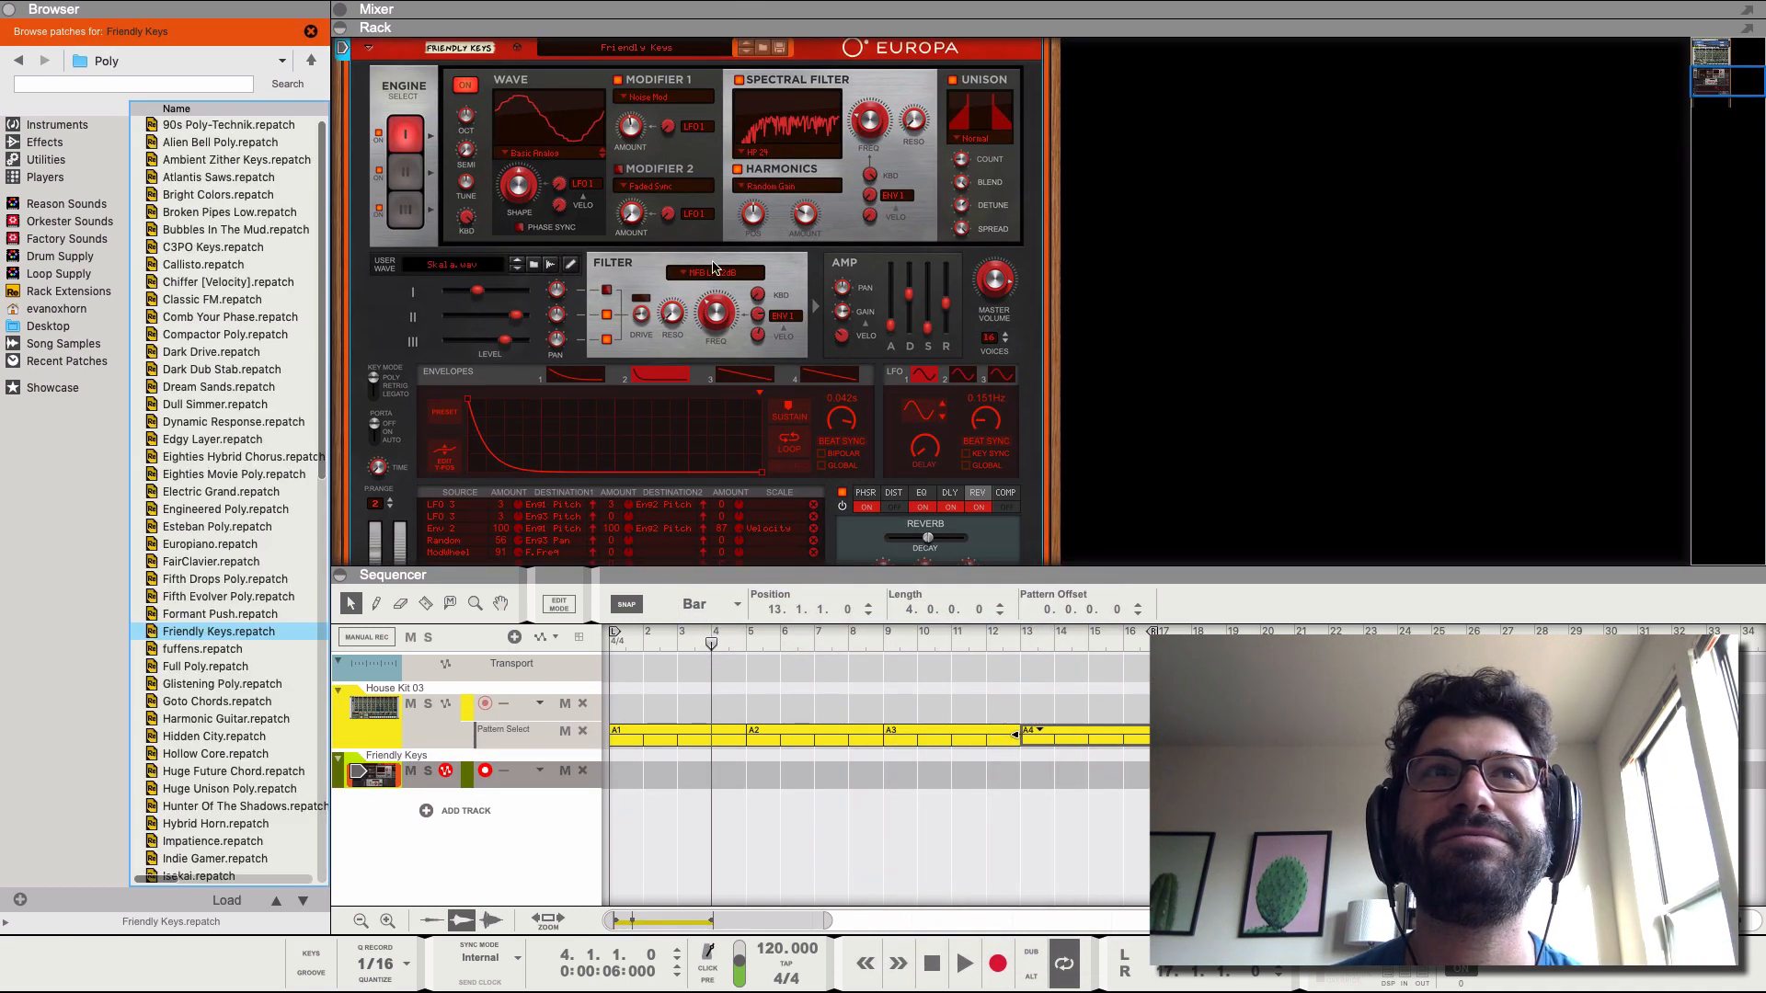
- Audition the Europa patches 90s Poly-Technik and C3PO Keys, and load Formant Push
{"action": "left_click", "coordinate": [253, 128]}
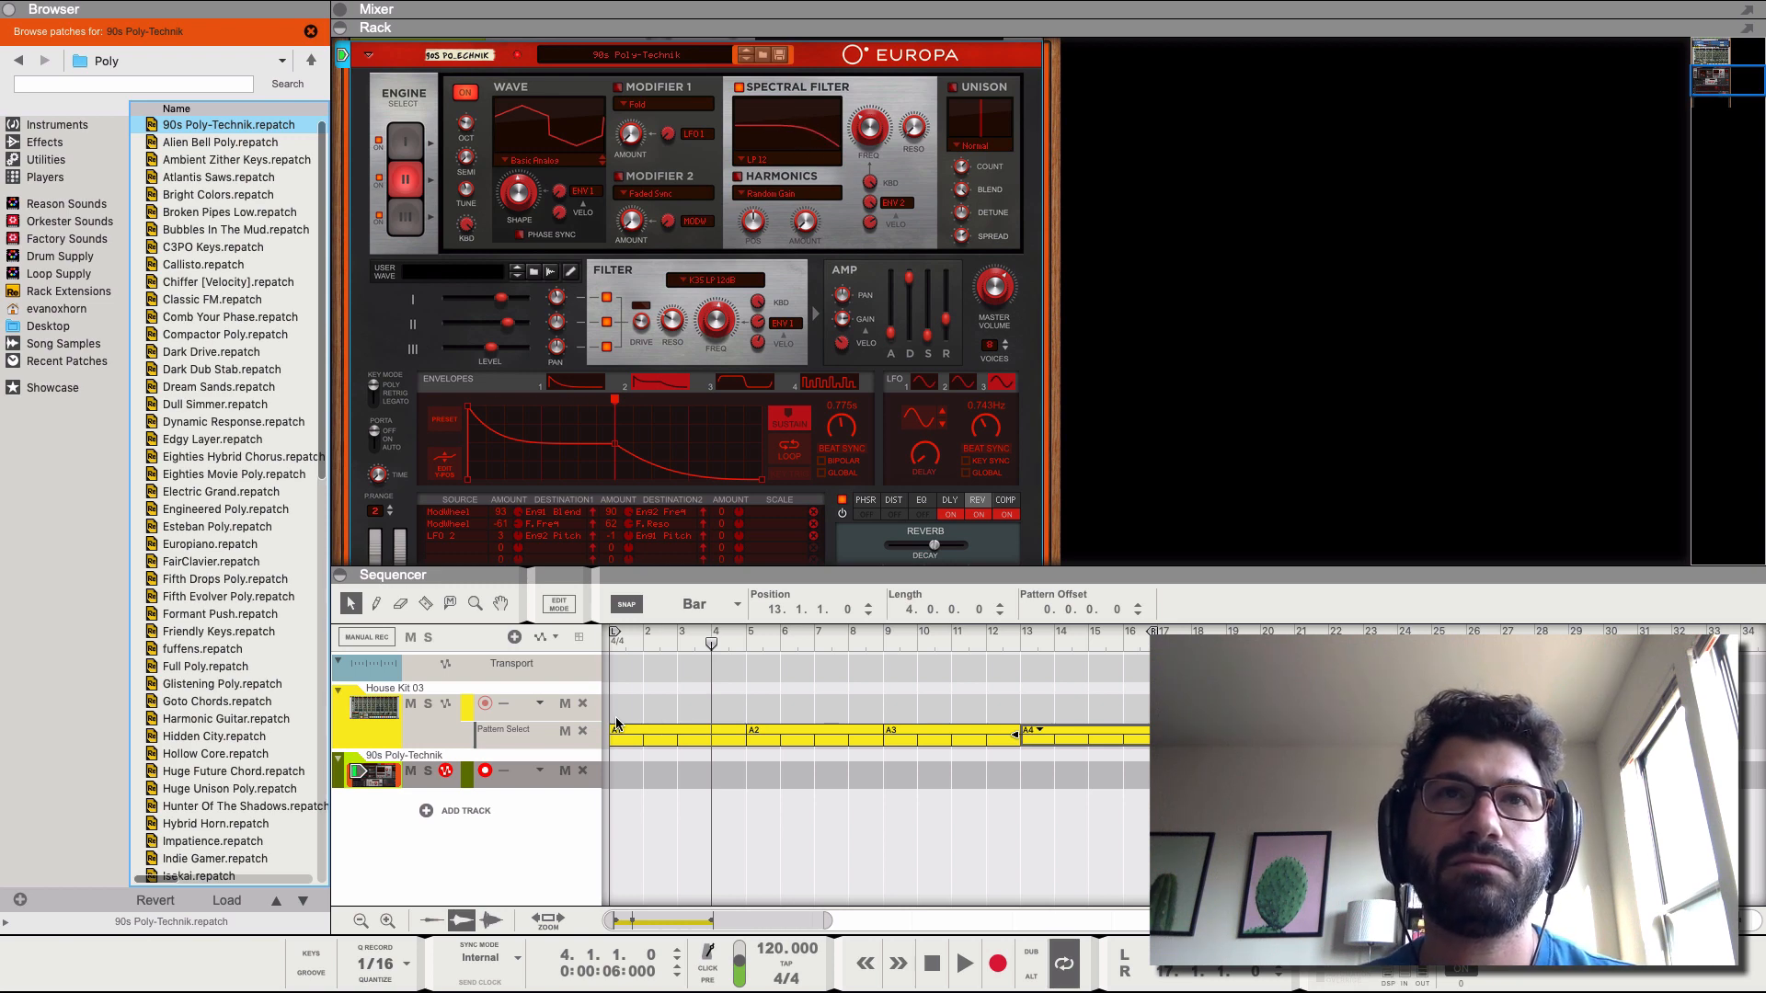
{"action": "left_click", "coordinate": [212, 252]}
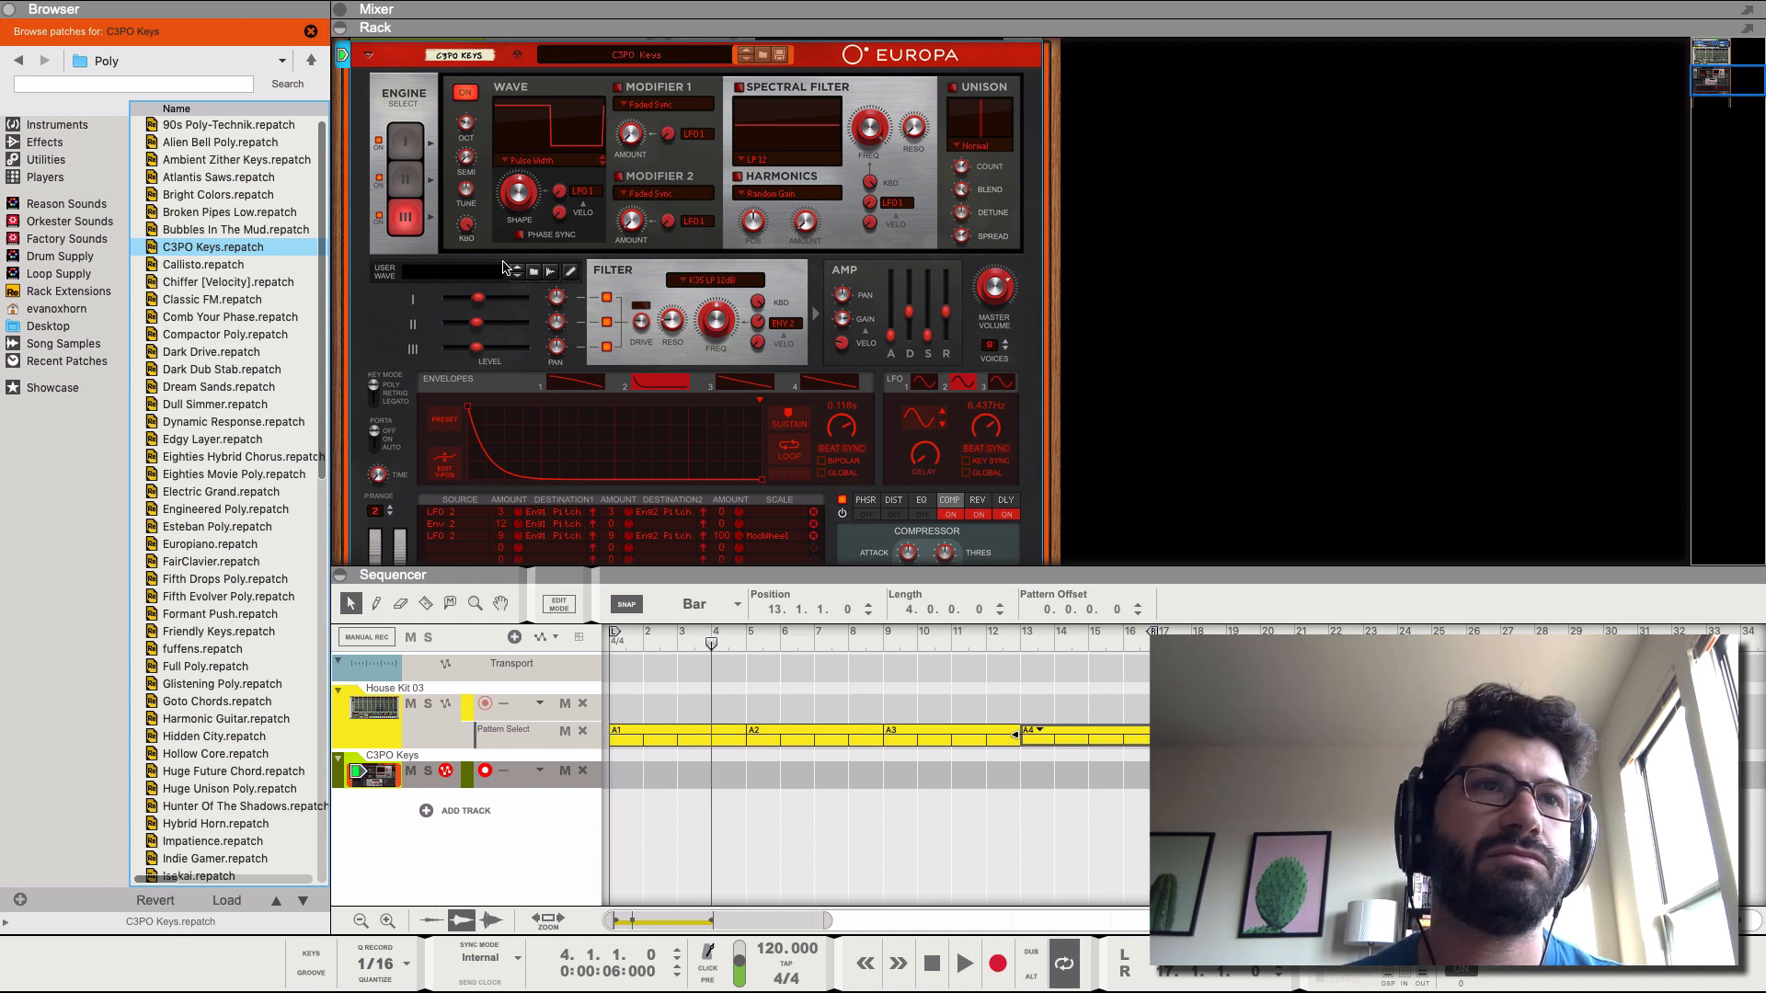
{"action": "left_click", "coordinate": [241, 615]}
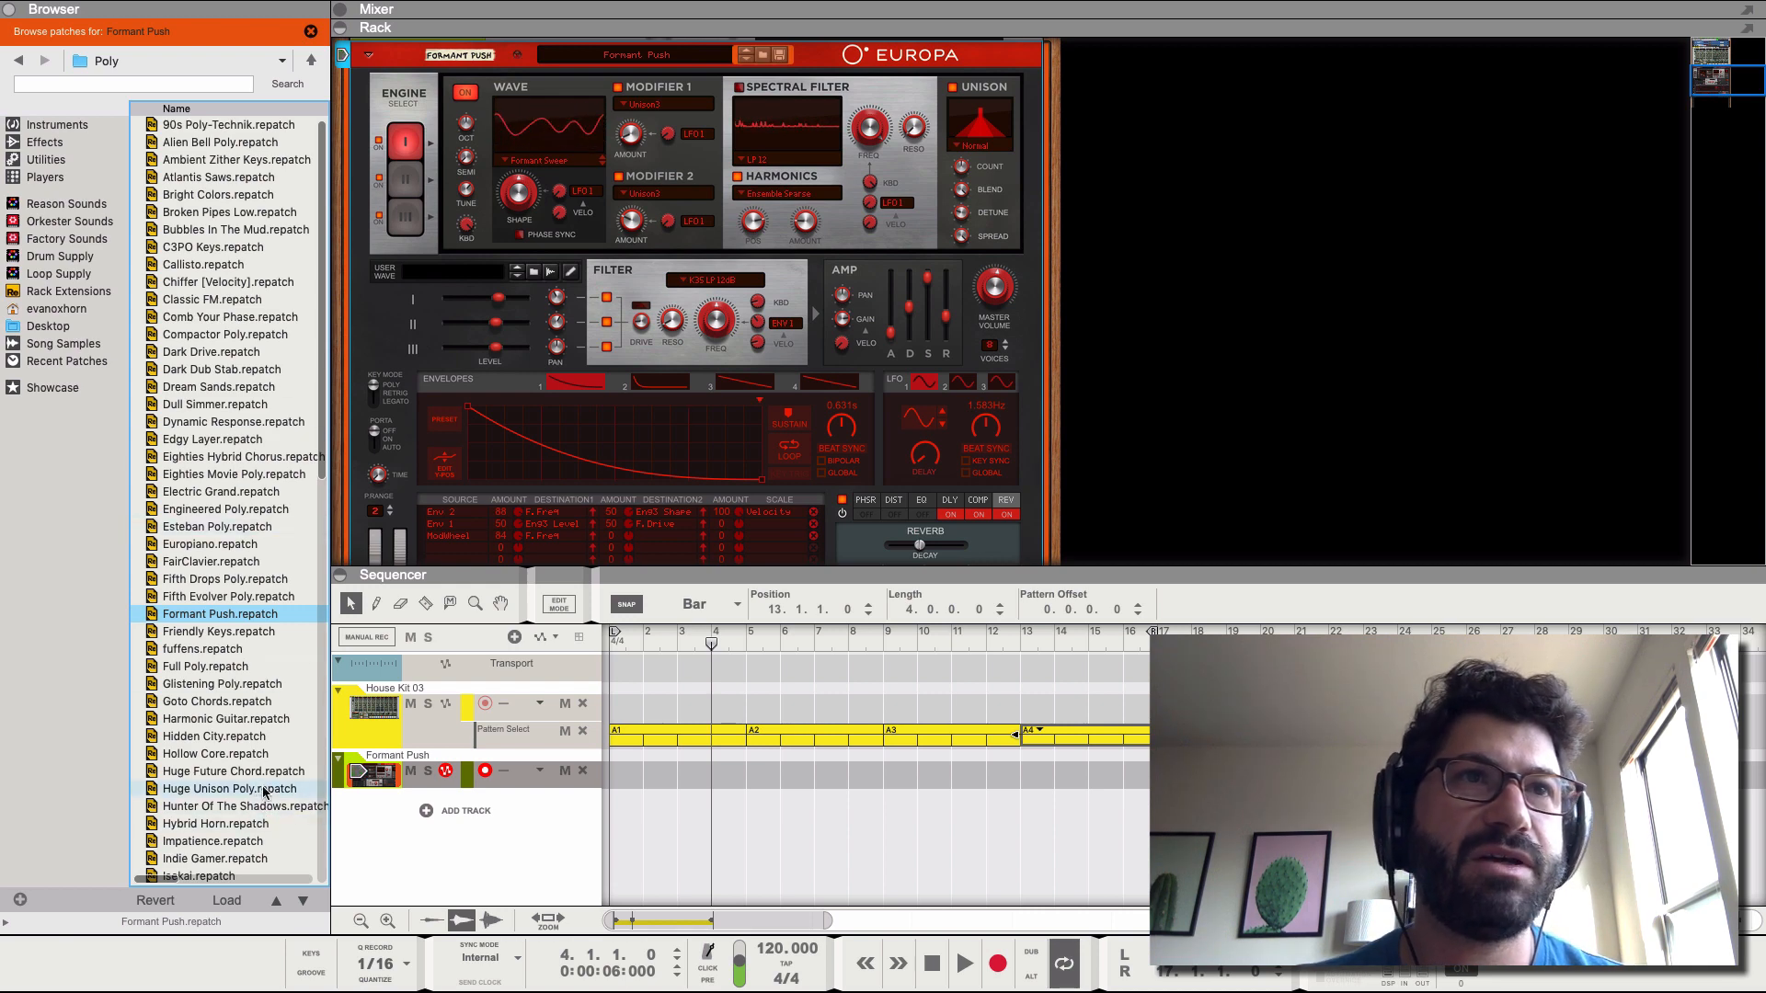
- Add a Scales & Chords player from the Players devices to the Formant Push Europa
{"action": "scroll", "coordinate": [589, 179], "scroll_direction": "down", "scroll_amount": 2}
{"action": "scroll", "coordinate": [556, 181], "scroll_direction": "up", "scroll_amount": 8}
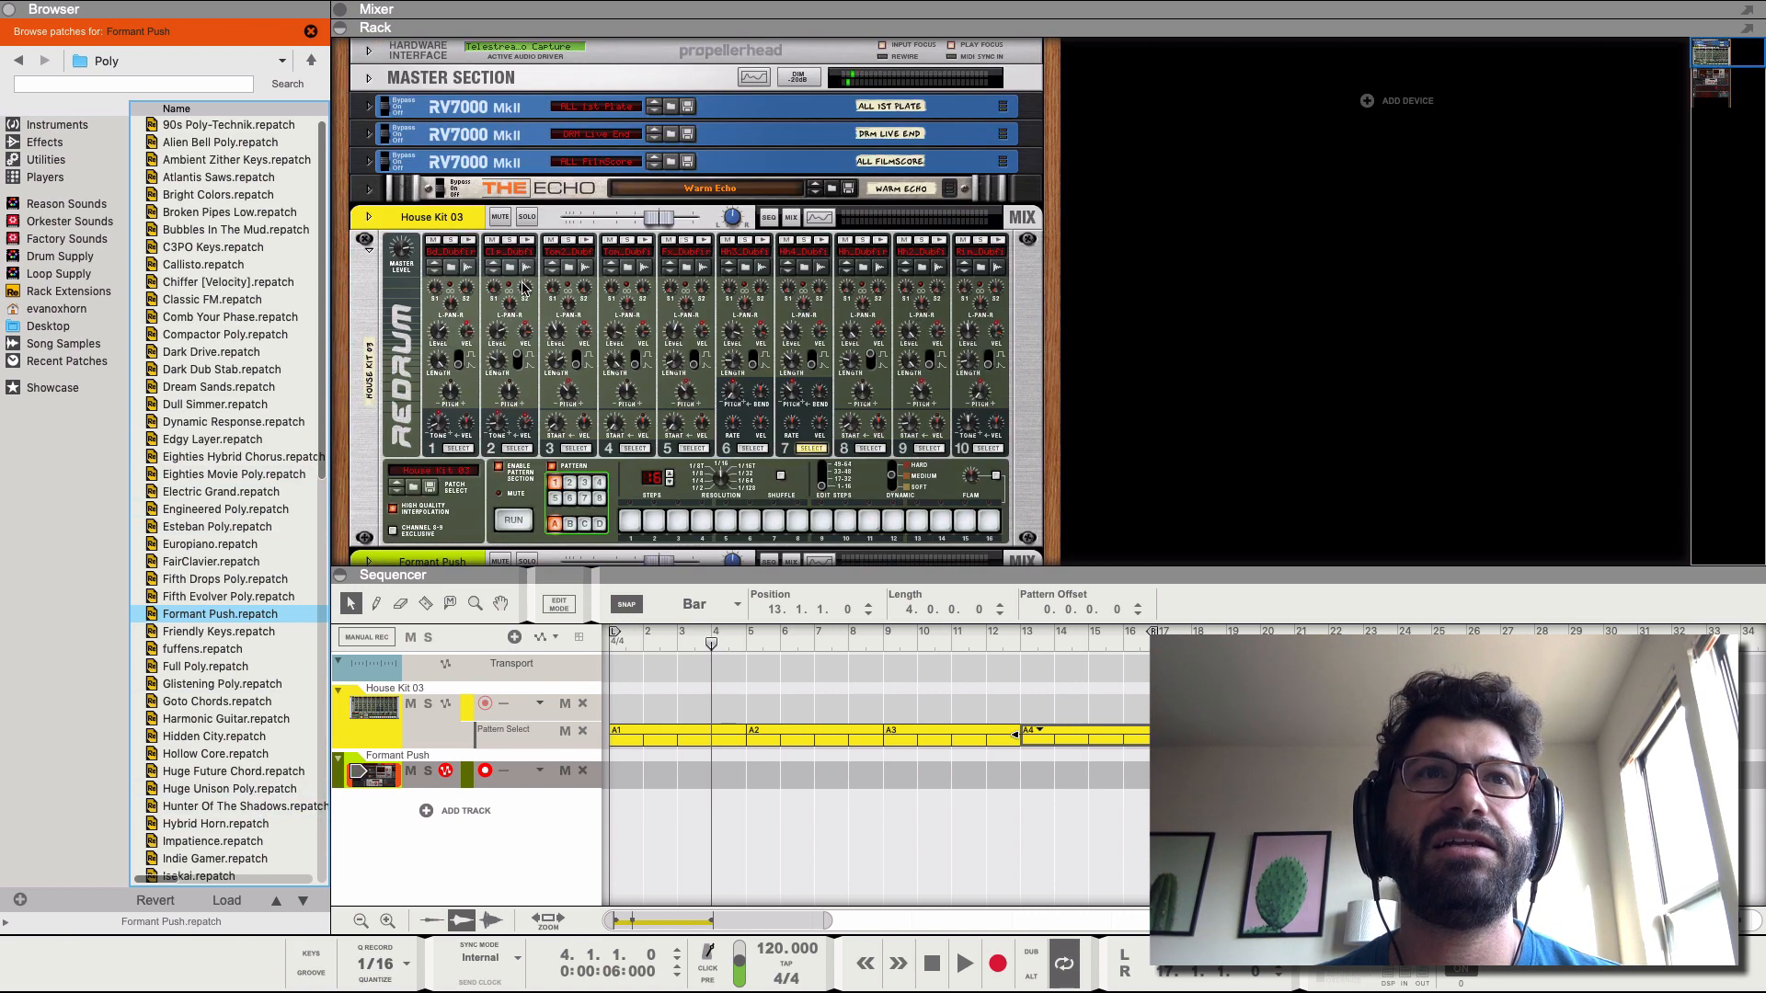
{"action": "scroll", "coordinate": [527, 289], "scroll_direction": "down", "scroll_amount": 5}
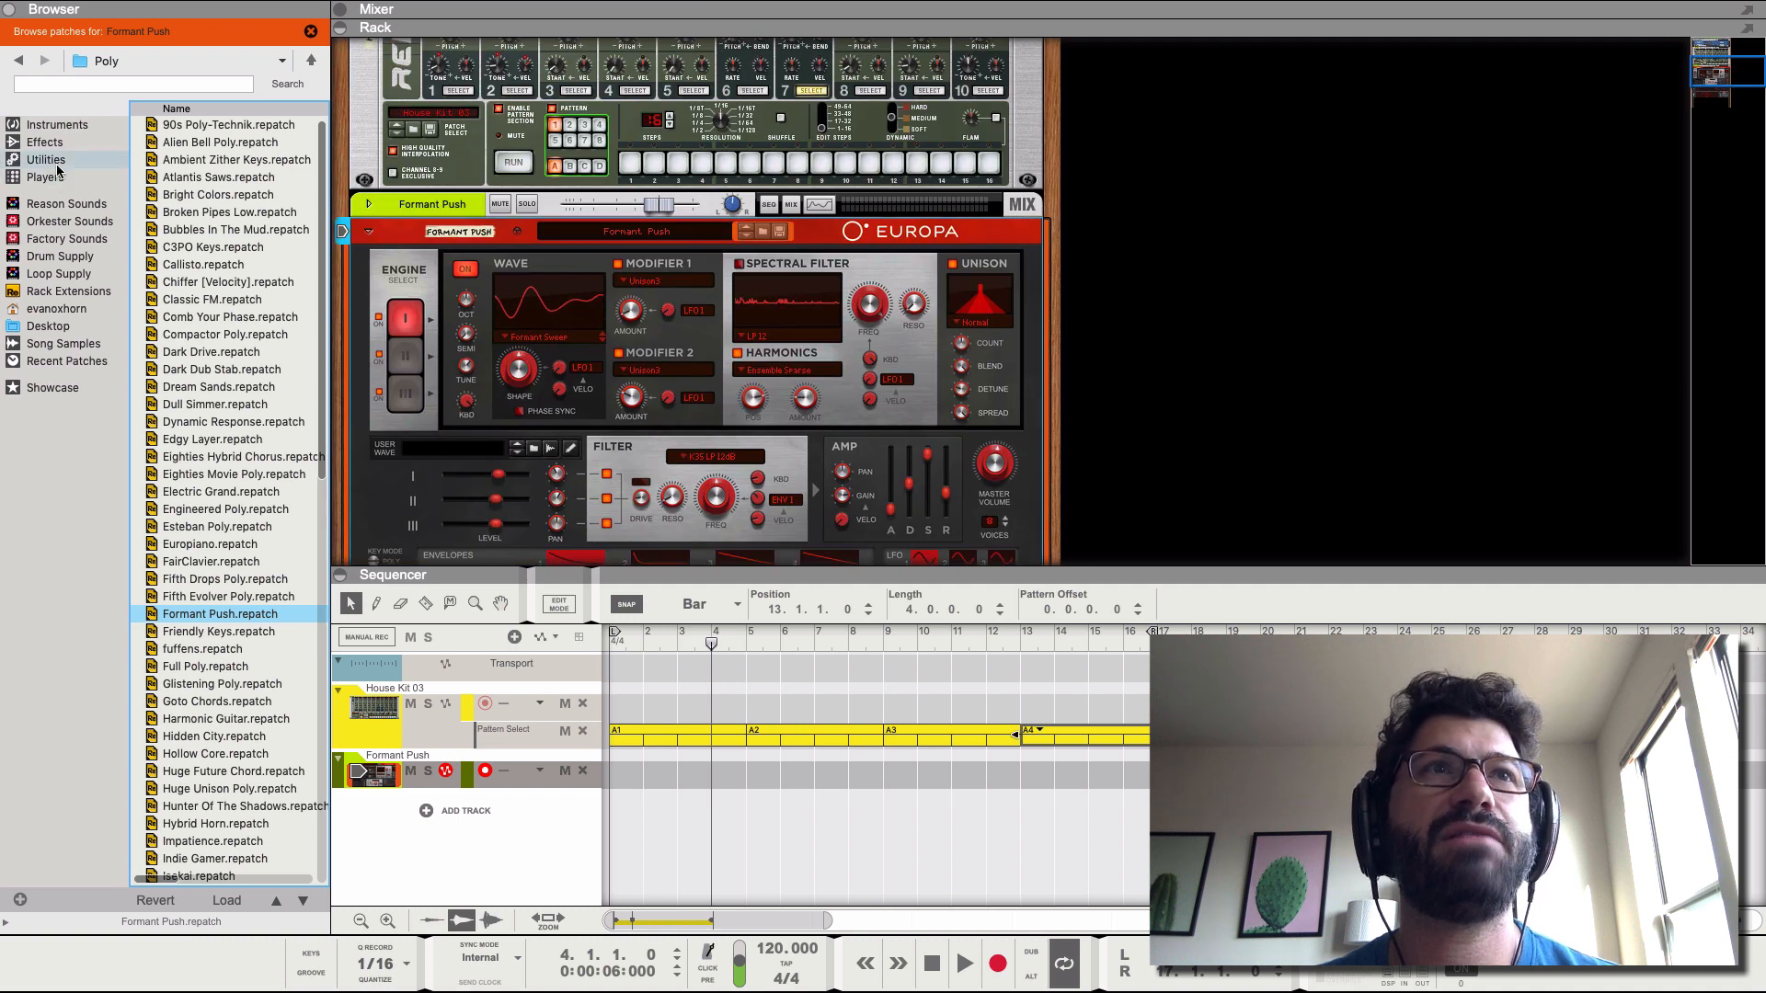
{"action": "left_click", "coordinate": [96, 182]}
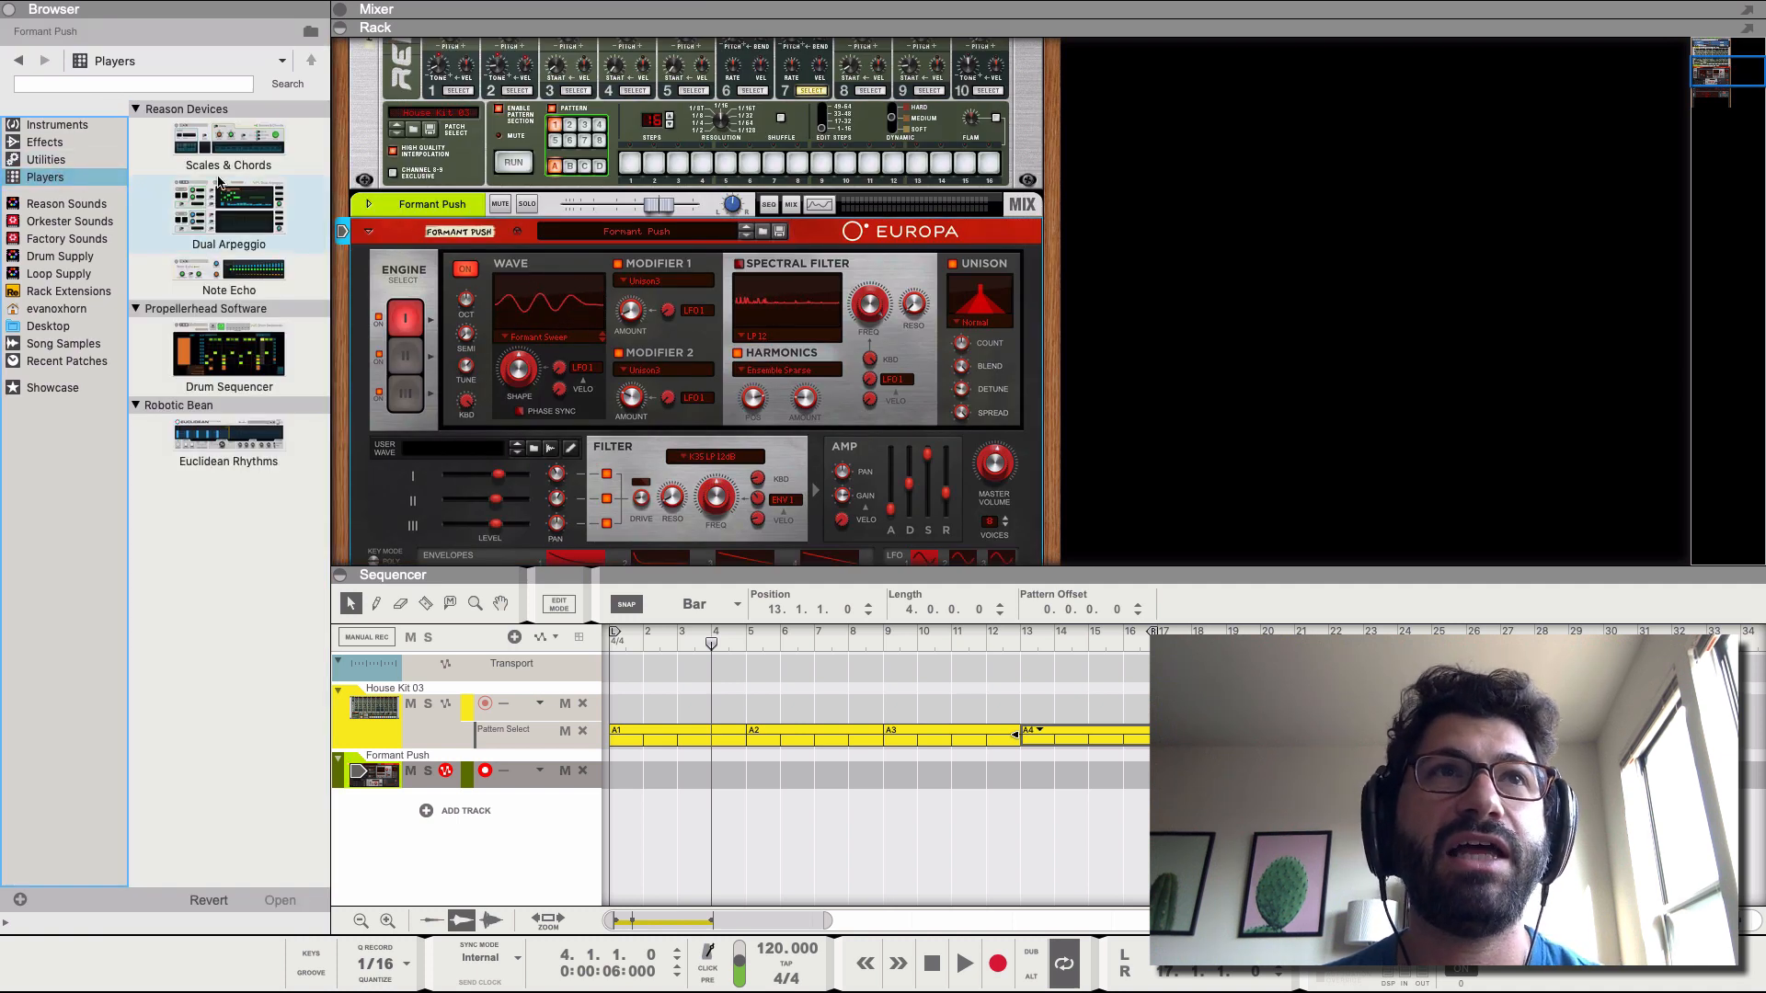
{"action": "left_click_drag", "start_coordinate": [228, 145], "coordinate": [670, 231]}
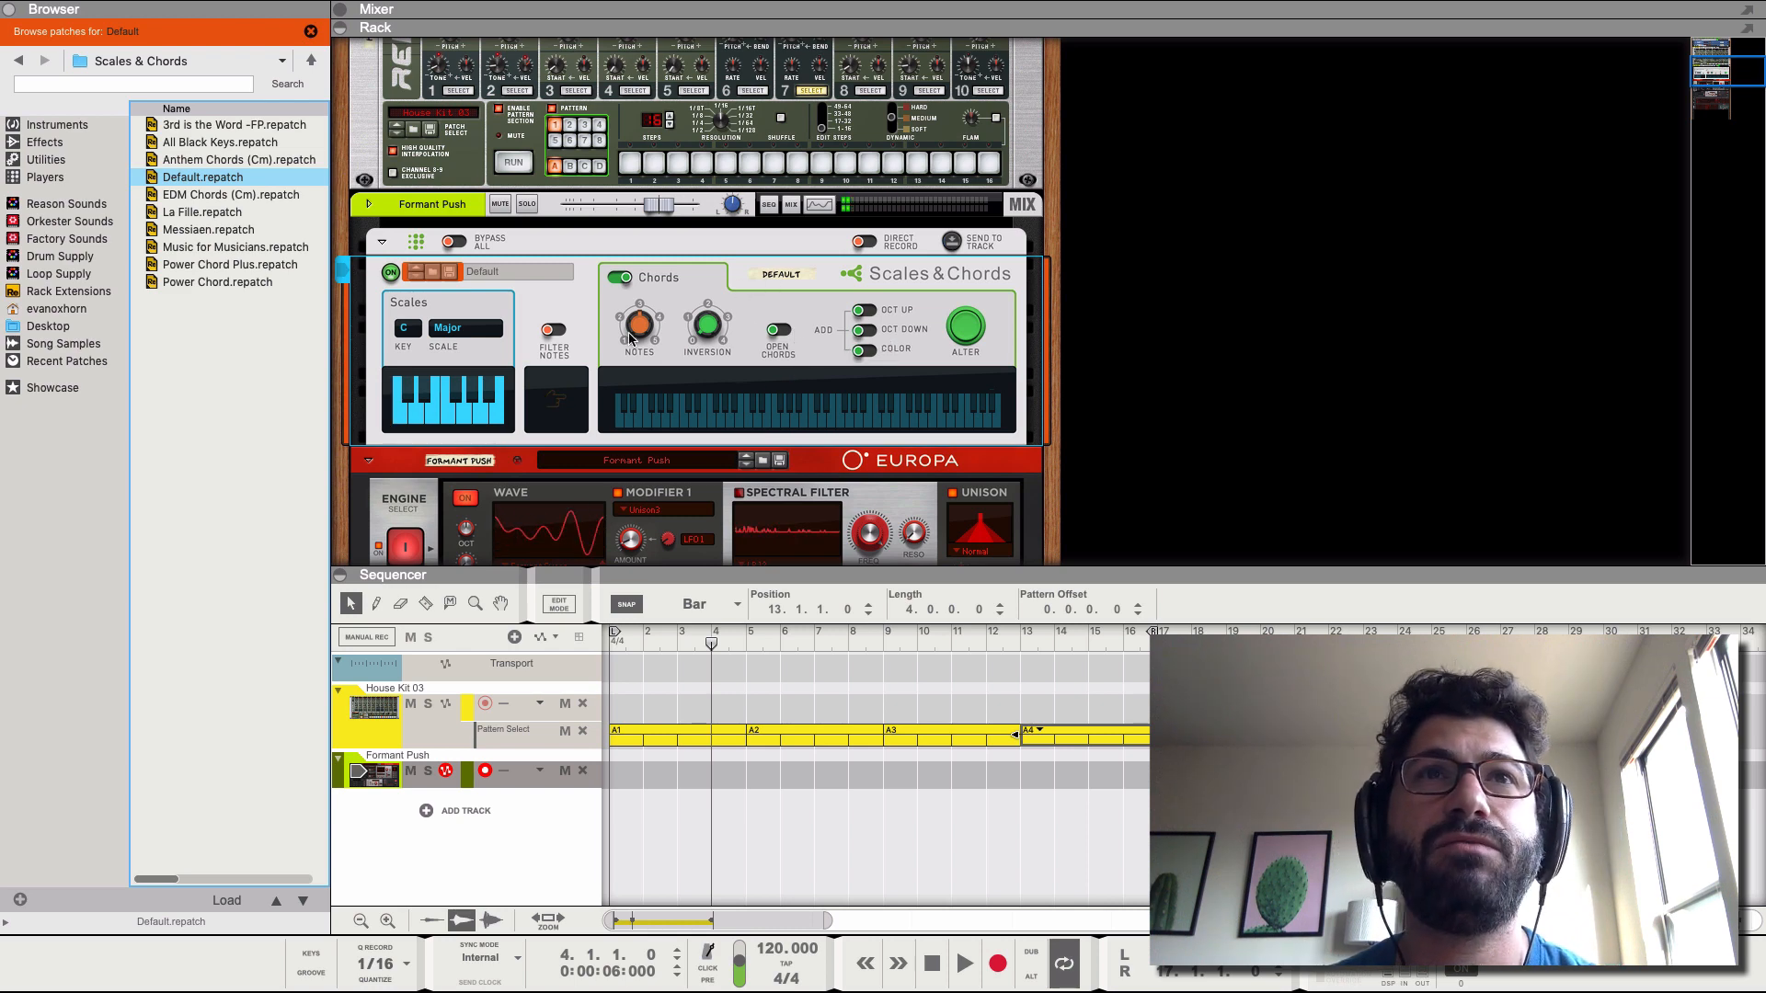
- Set the Scales & Chords player to four notes per chord and enable Open Chords and Oct Up
{"action": "left_click", "coordinate": [707, 318]}
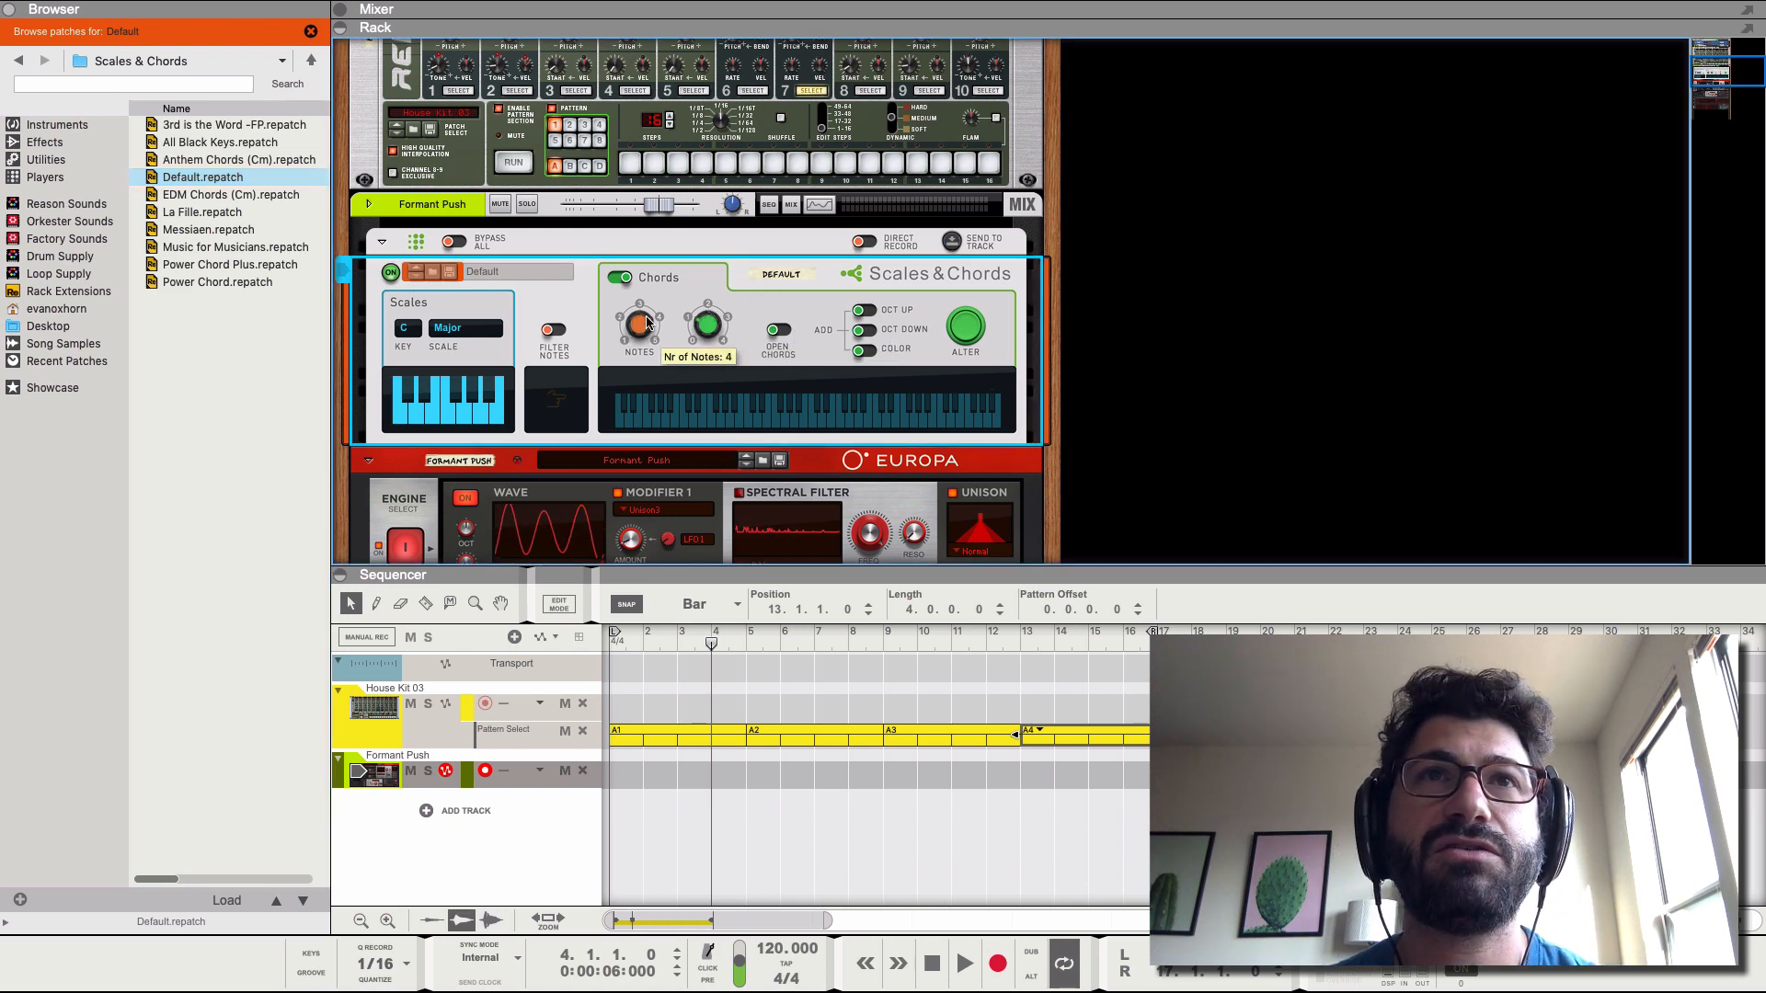
{"action": "left_click", "coordinate": [775, 331]}
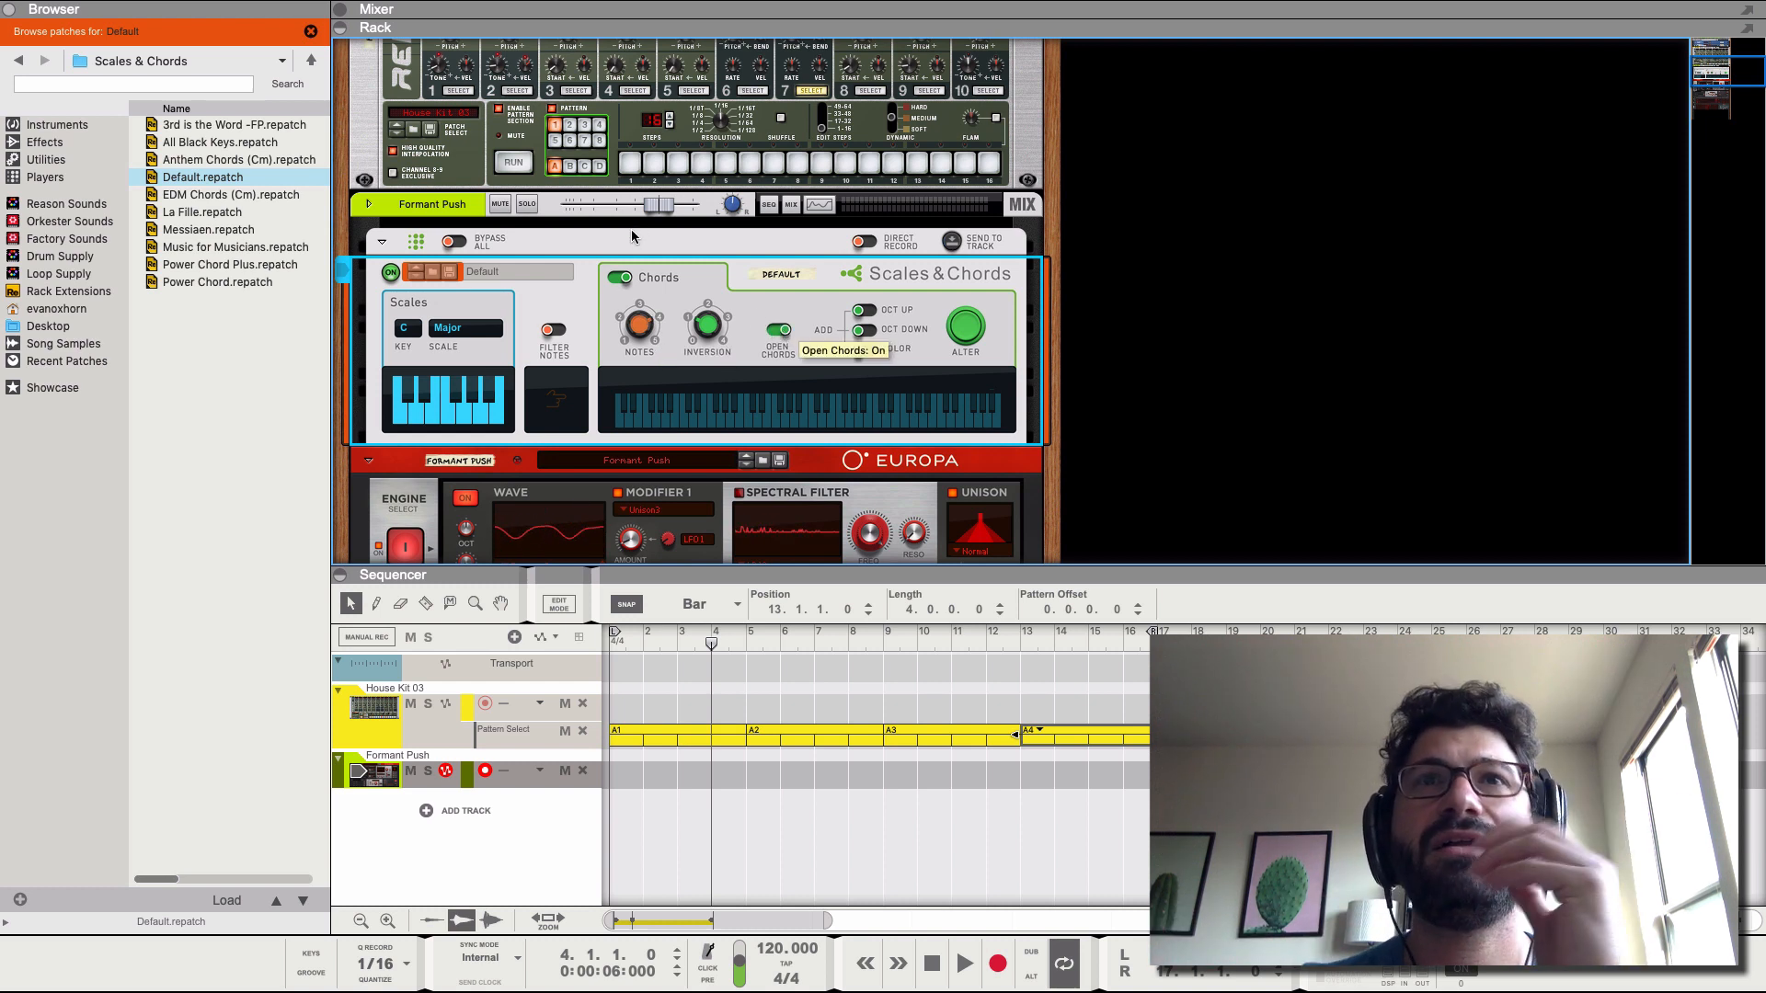
{"action": "left_click", "coordinate": [875, 311]}
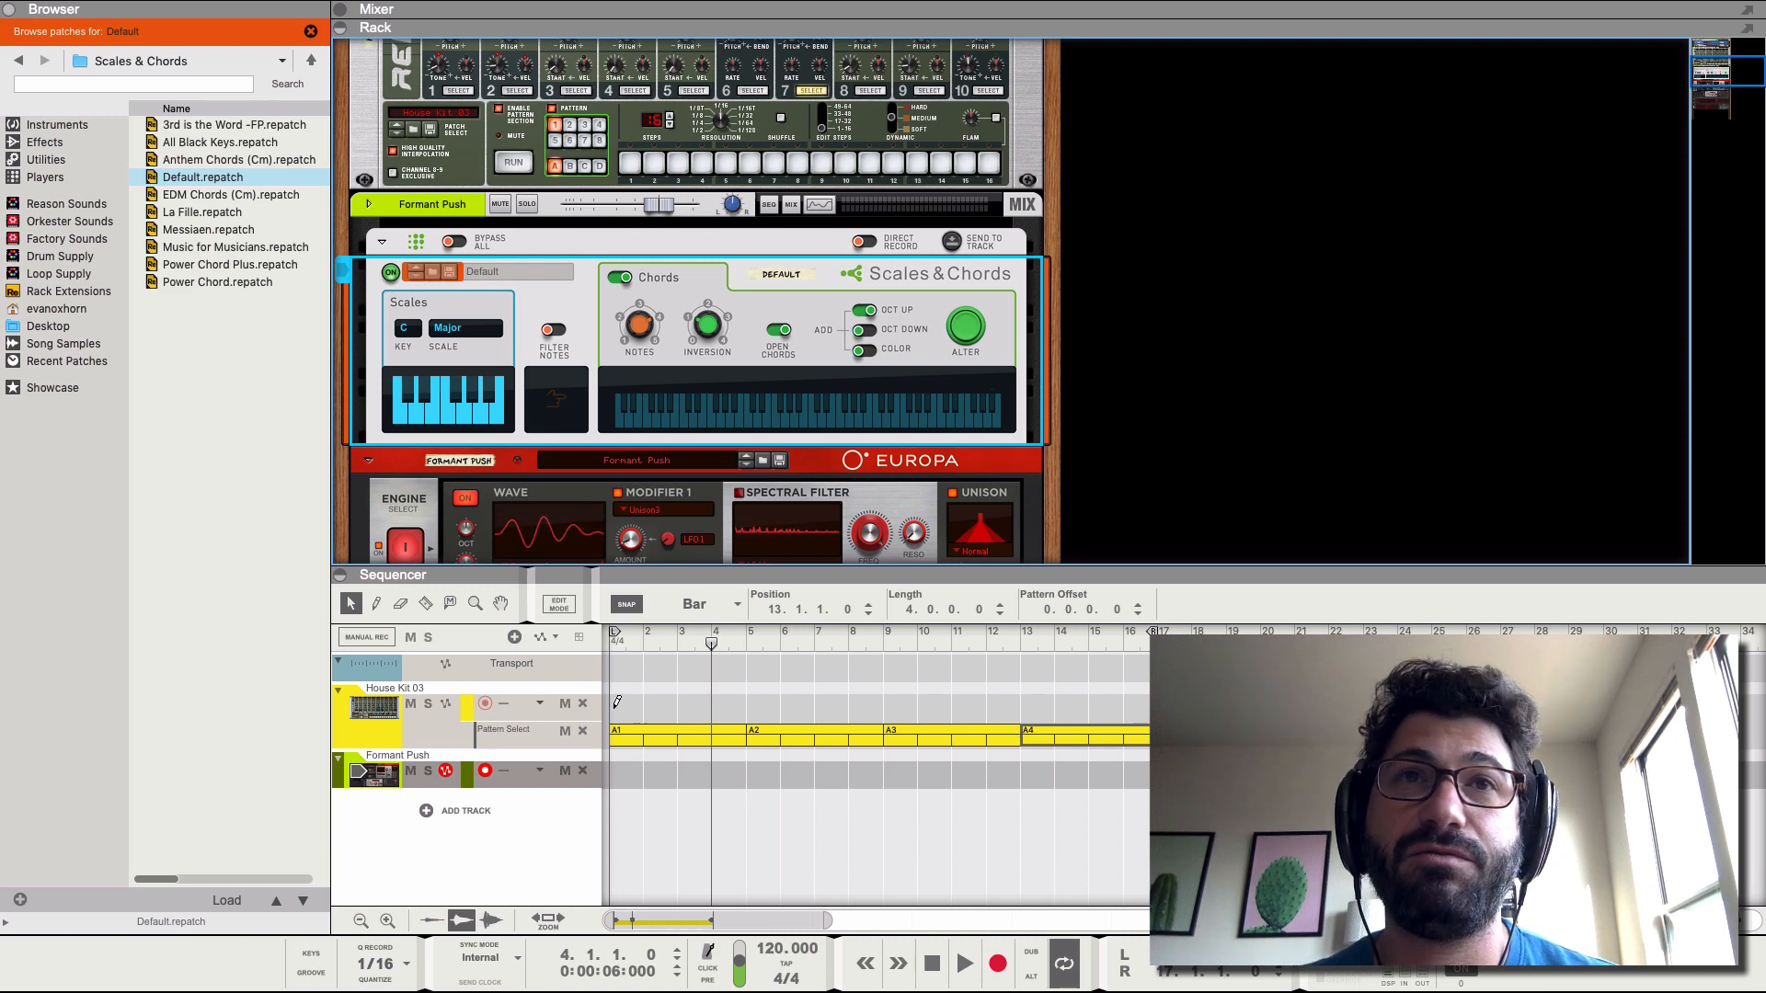
- Draw a four-bar clip starting at bar 1 on the Formant Push track
{"action": "left_click_drag", "start_coordinate": [617, 702], "coordinate": [748, 709]}
{"action": "double_click", "coordinate": [710, 714]}
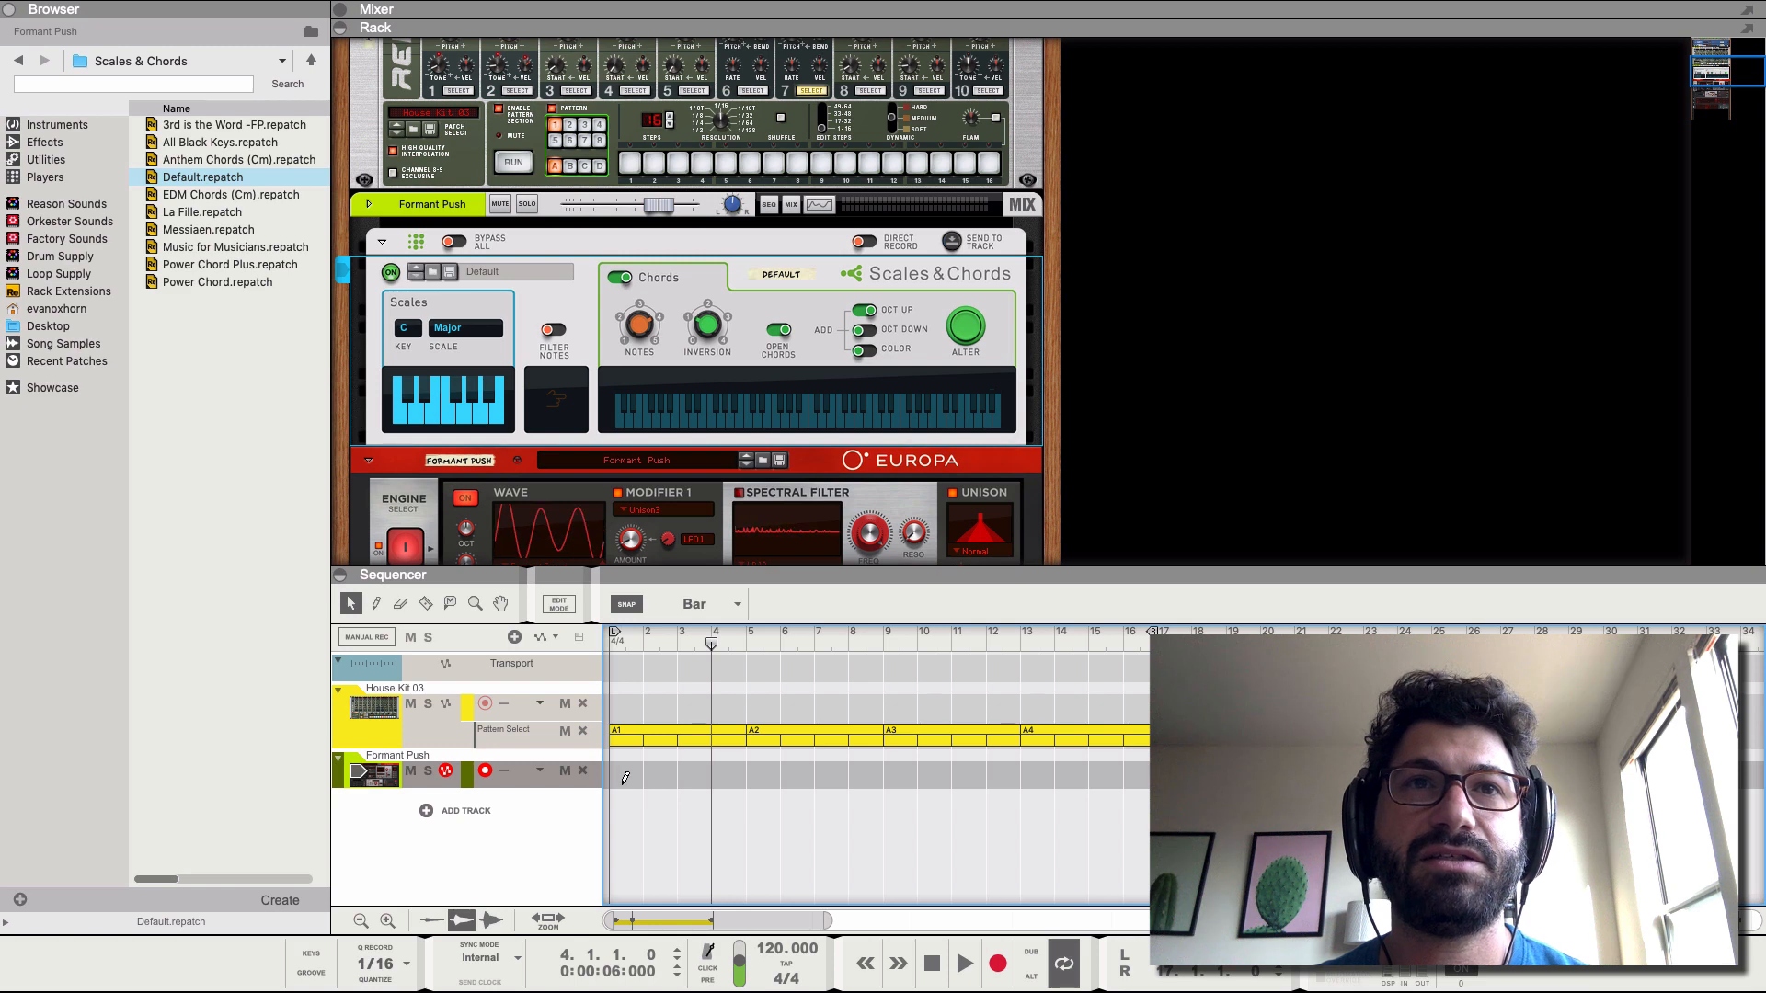
{"action": "mouse_move", "coordinate": [613, 774]}
{"action": "left_mouse_down"}
{"action": "mouse_move", "coordinate": [773, 774]}
{"action": "mouse_move", "coordinate": [741, 772]}
{"action": "left_mouse_up"}
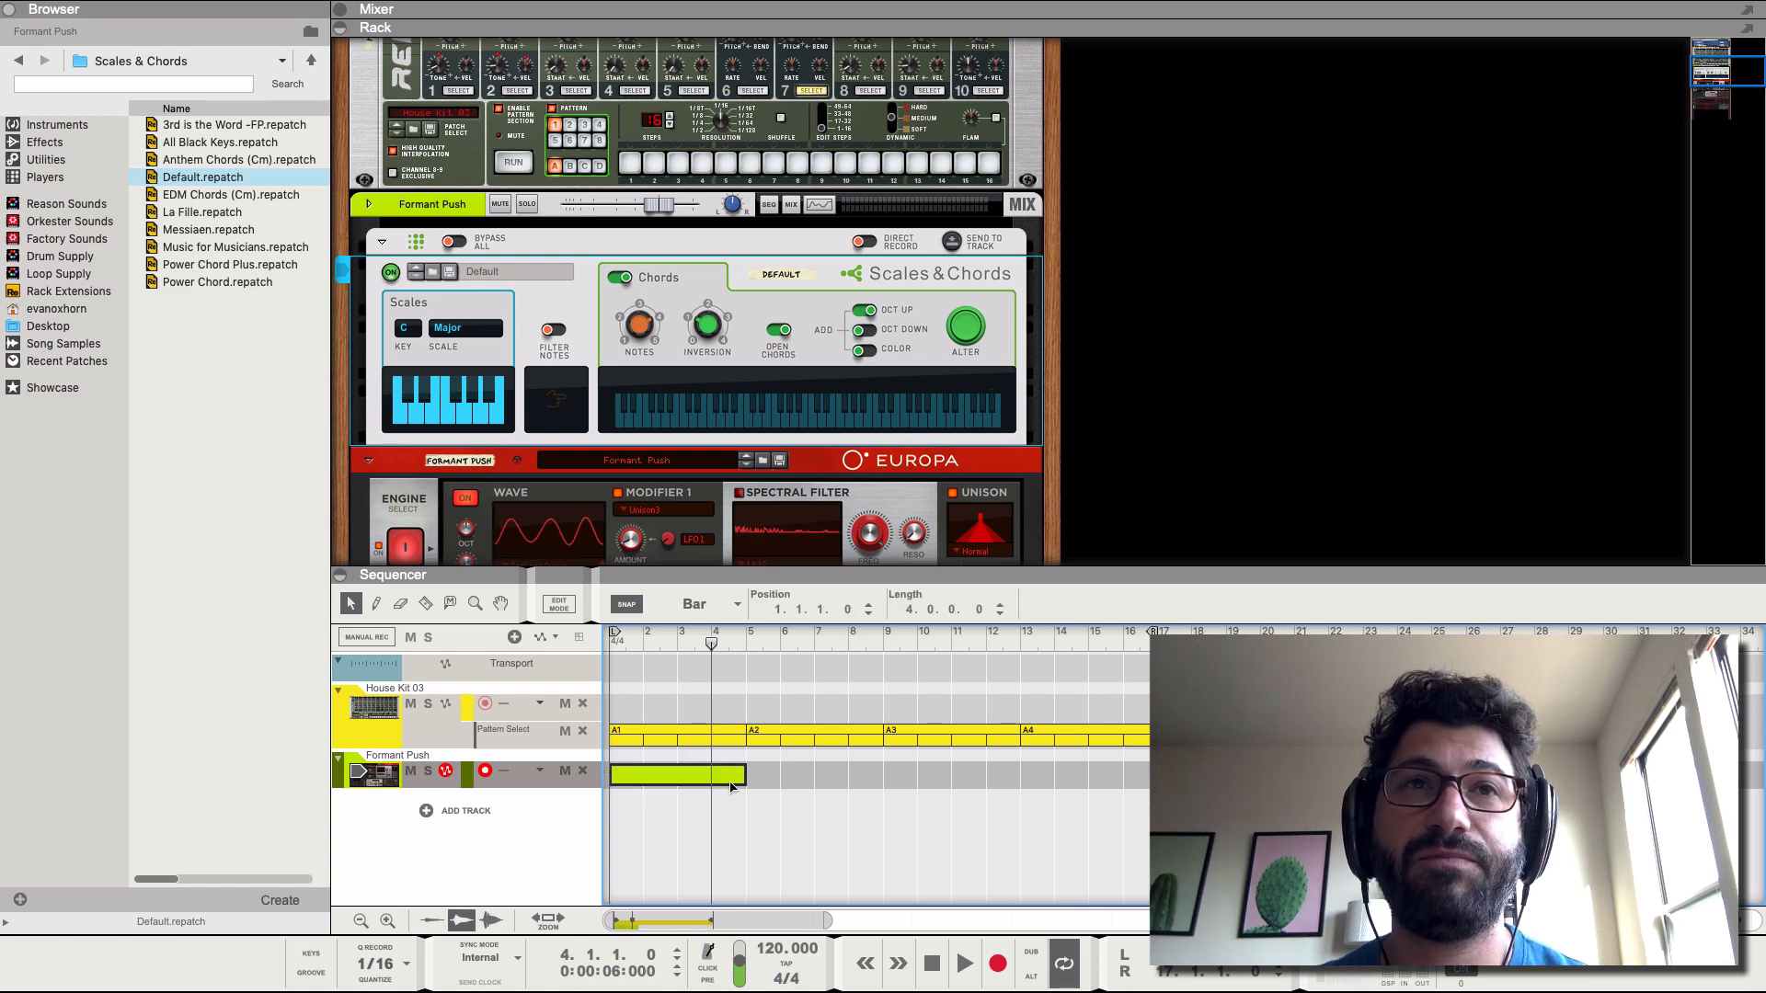
- Open the Formant Push clip for note editing and draw a C3 note at 1.3.3 with a length of 0.1.2
{"action": "double_click", "coordinate": [682, 775]}
{"action": "left_click", "coordinate": [658, 779]}
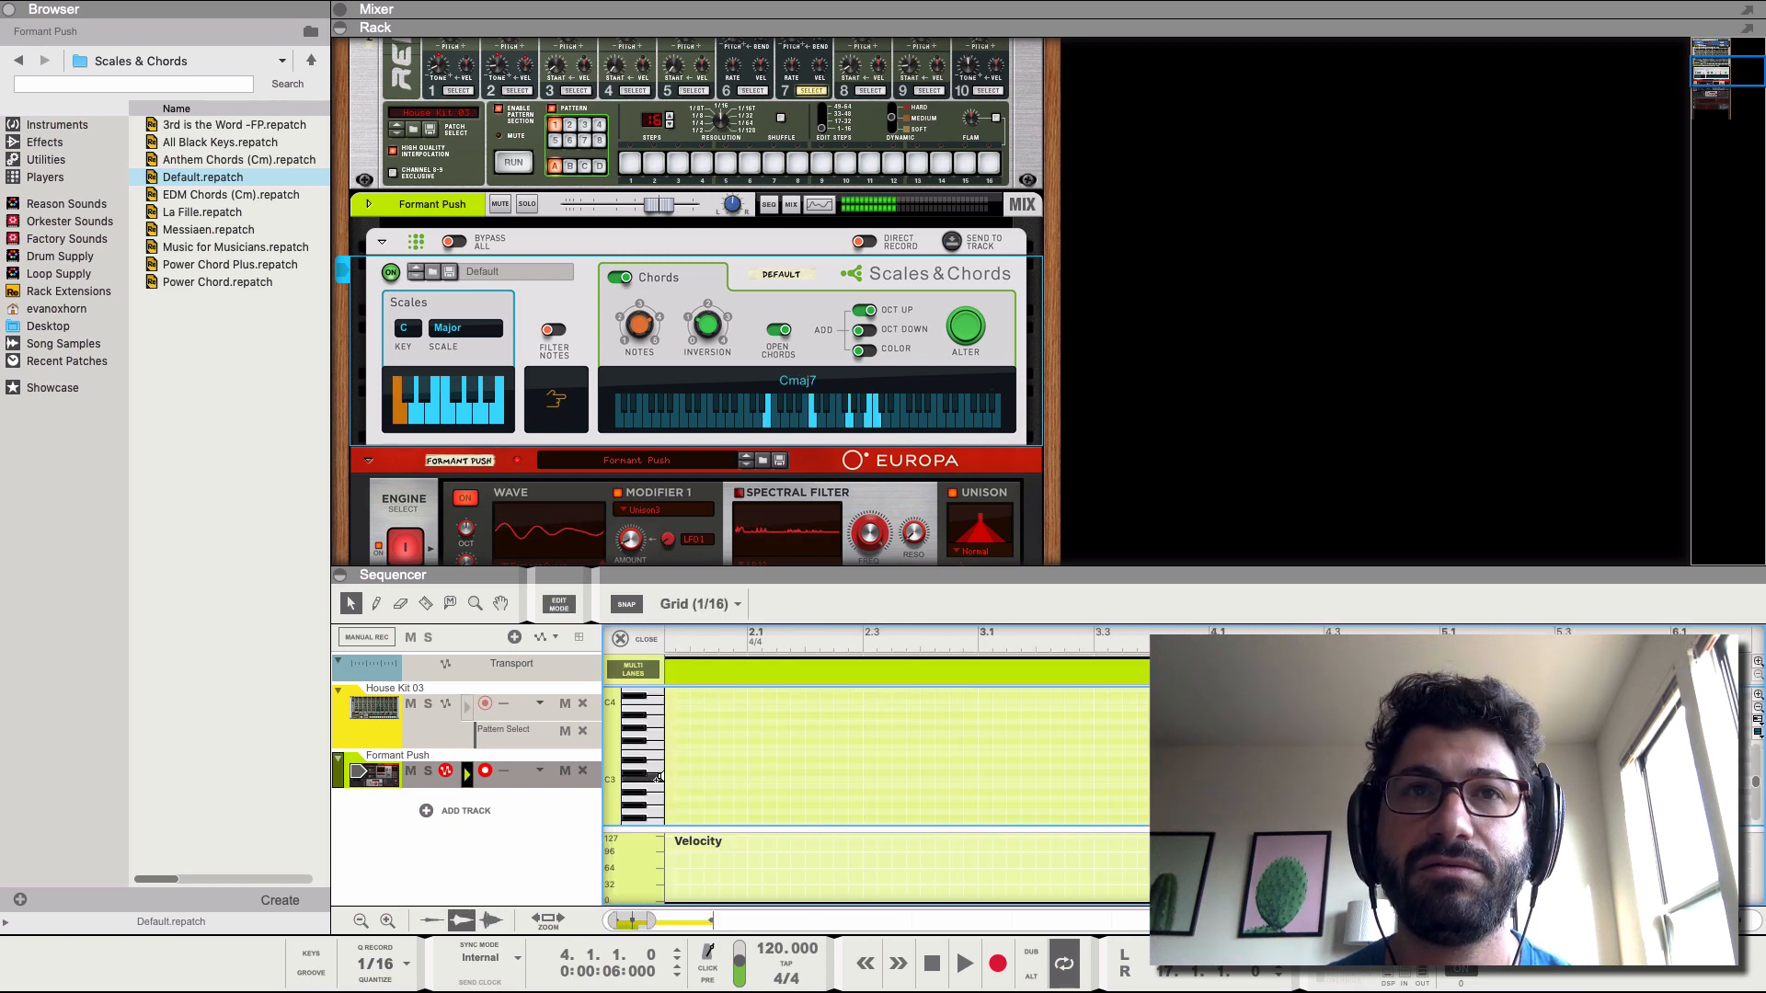
{"action": "left_click", "coordinate": [669, 779]}
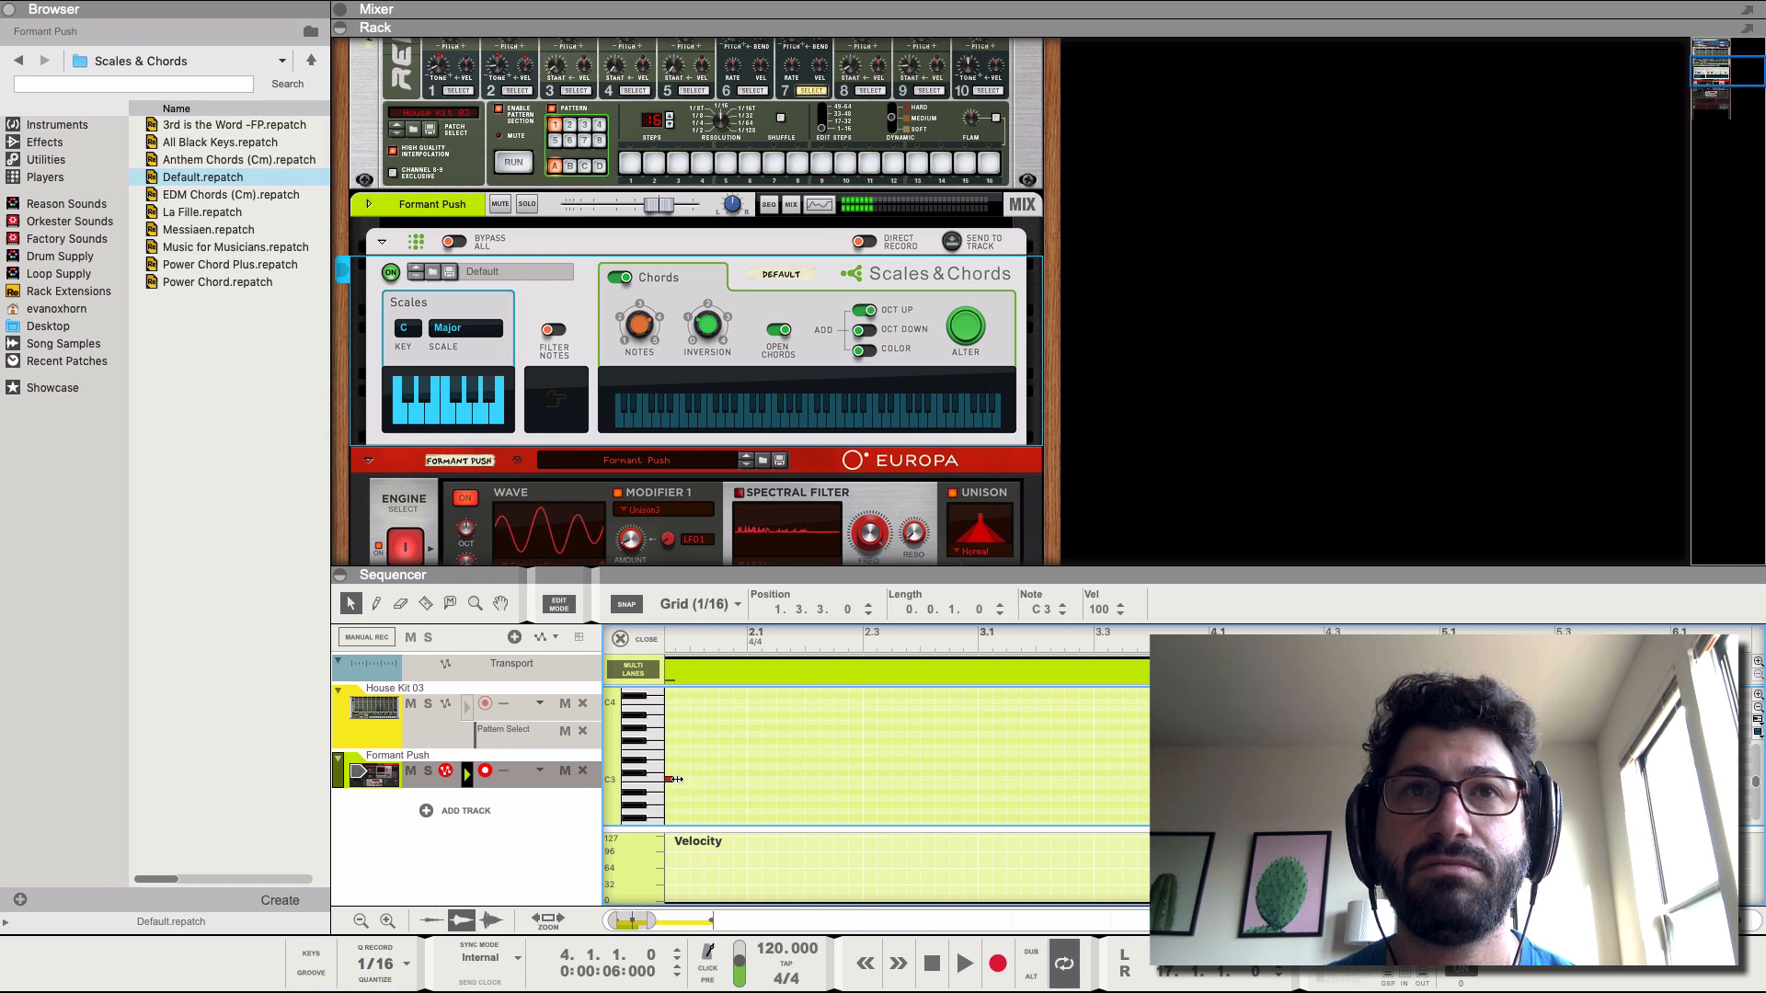
{"action": "left_click_drag", "start_coordinate": [689, 779], "coordinate": [759, 782]}
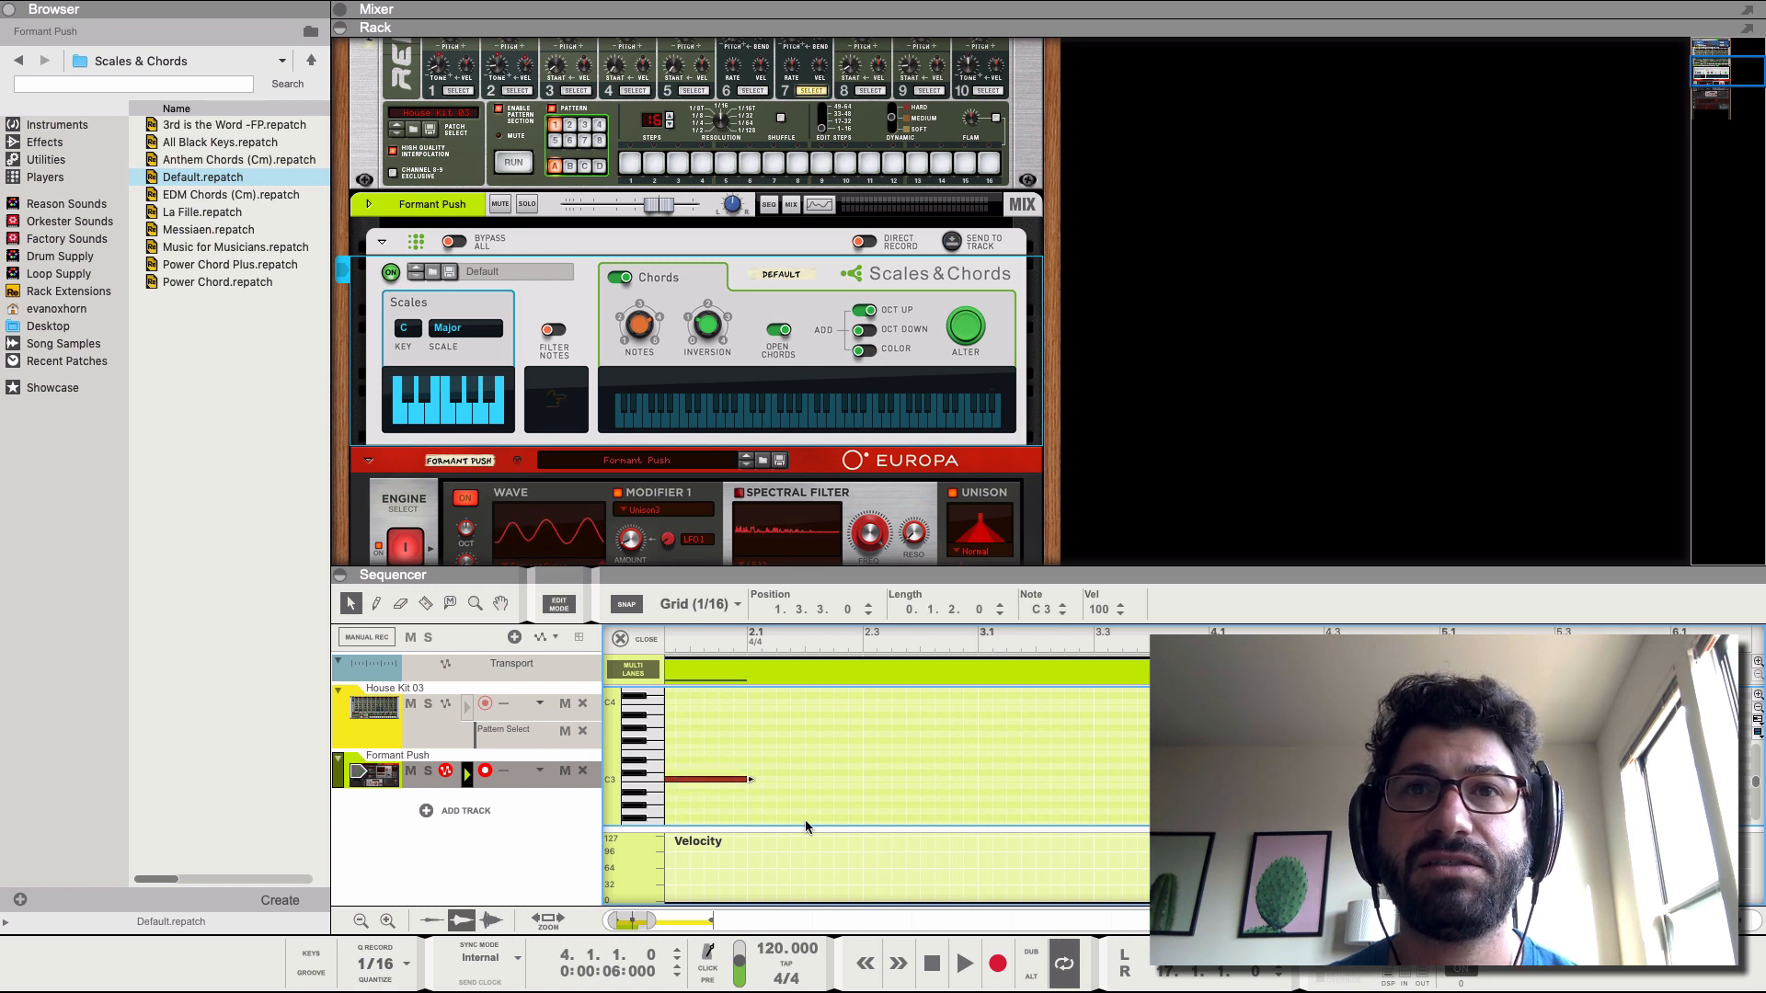
- Move the C3 note to the start of bar 1, lengthen it to two beats, and play it back
{"action": "left_click", "coordinate": [932, 964]}
{"action": "key", "text": "space"}
{"action": "left_click", "coordinate": [929, 962]}
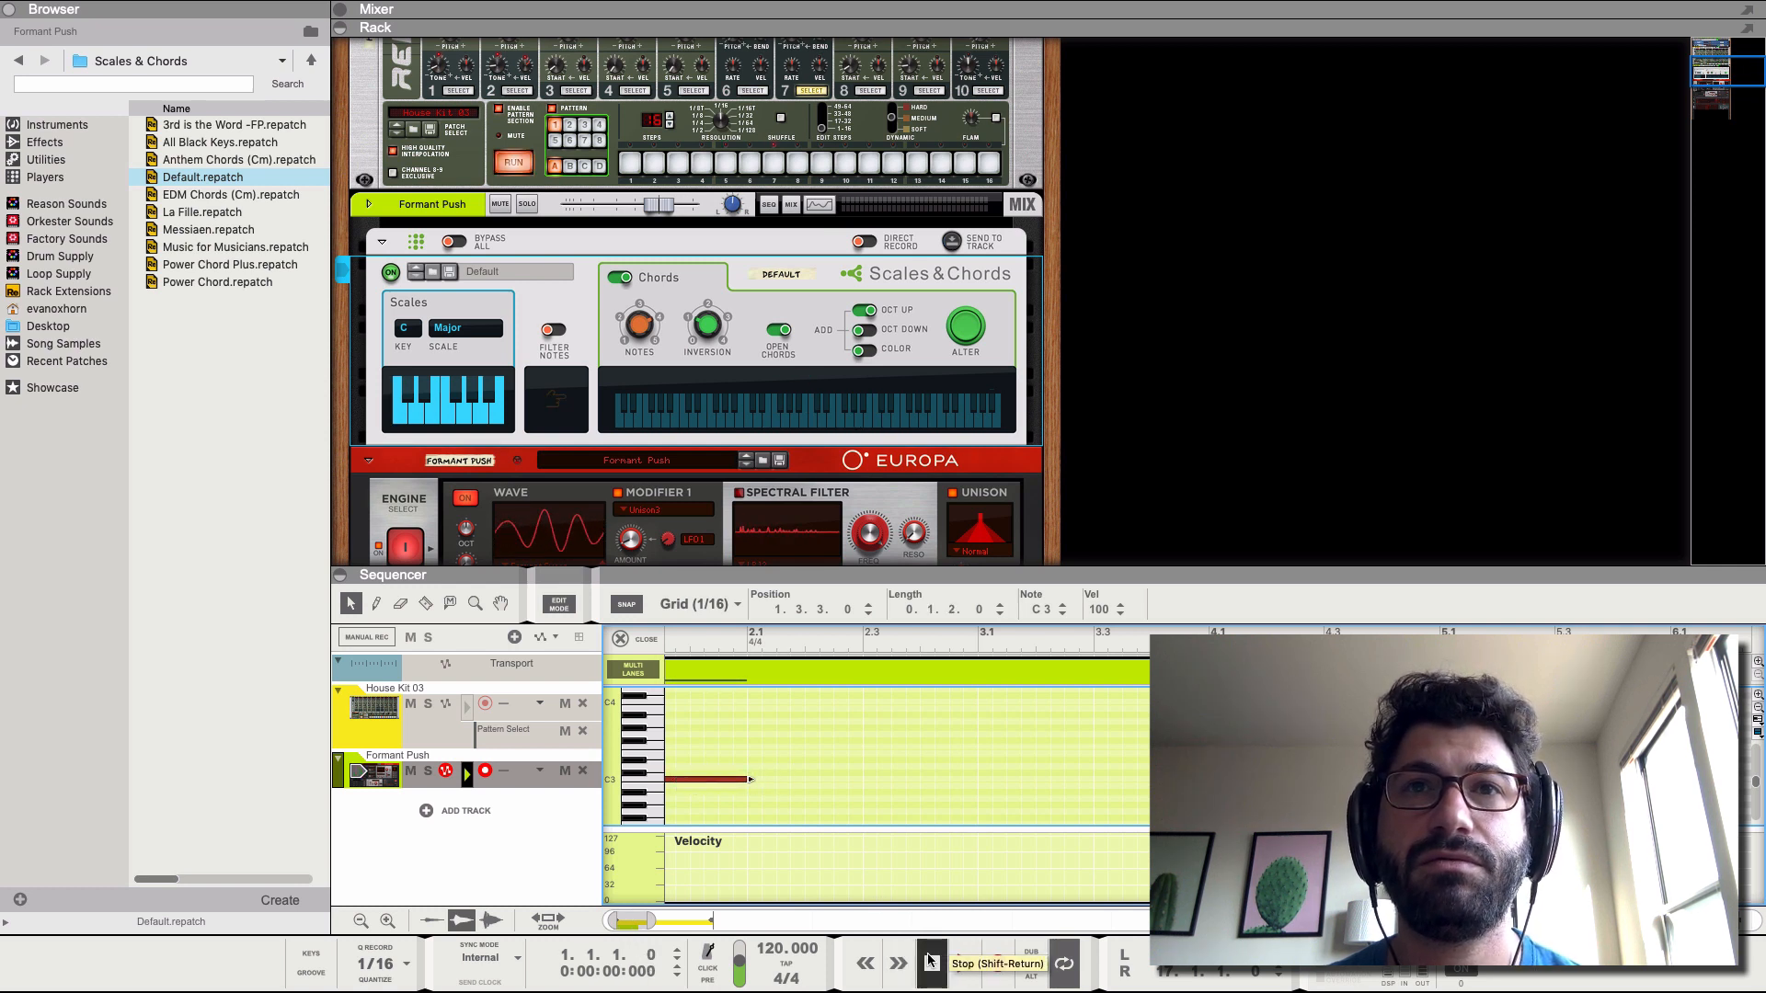
{"action": "key", "text": "space"}
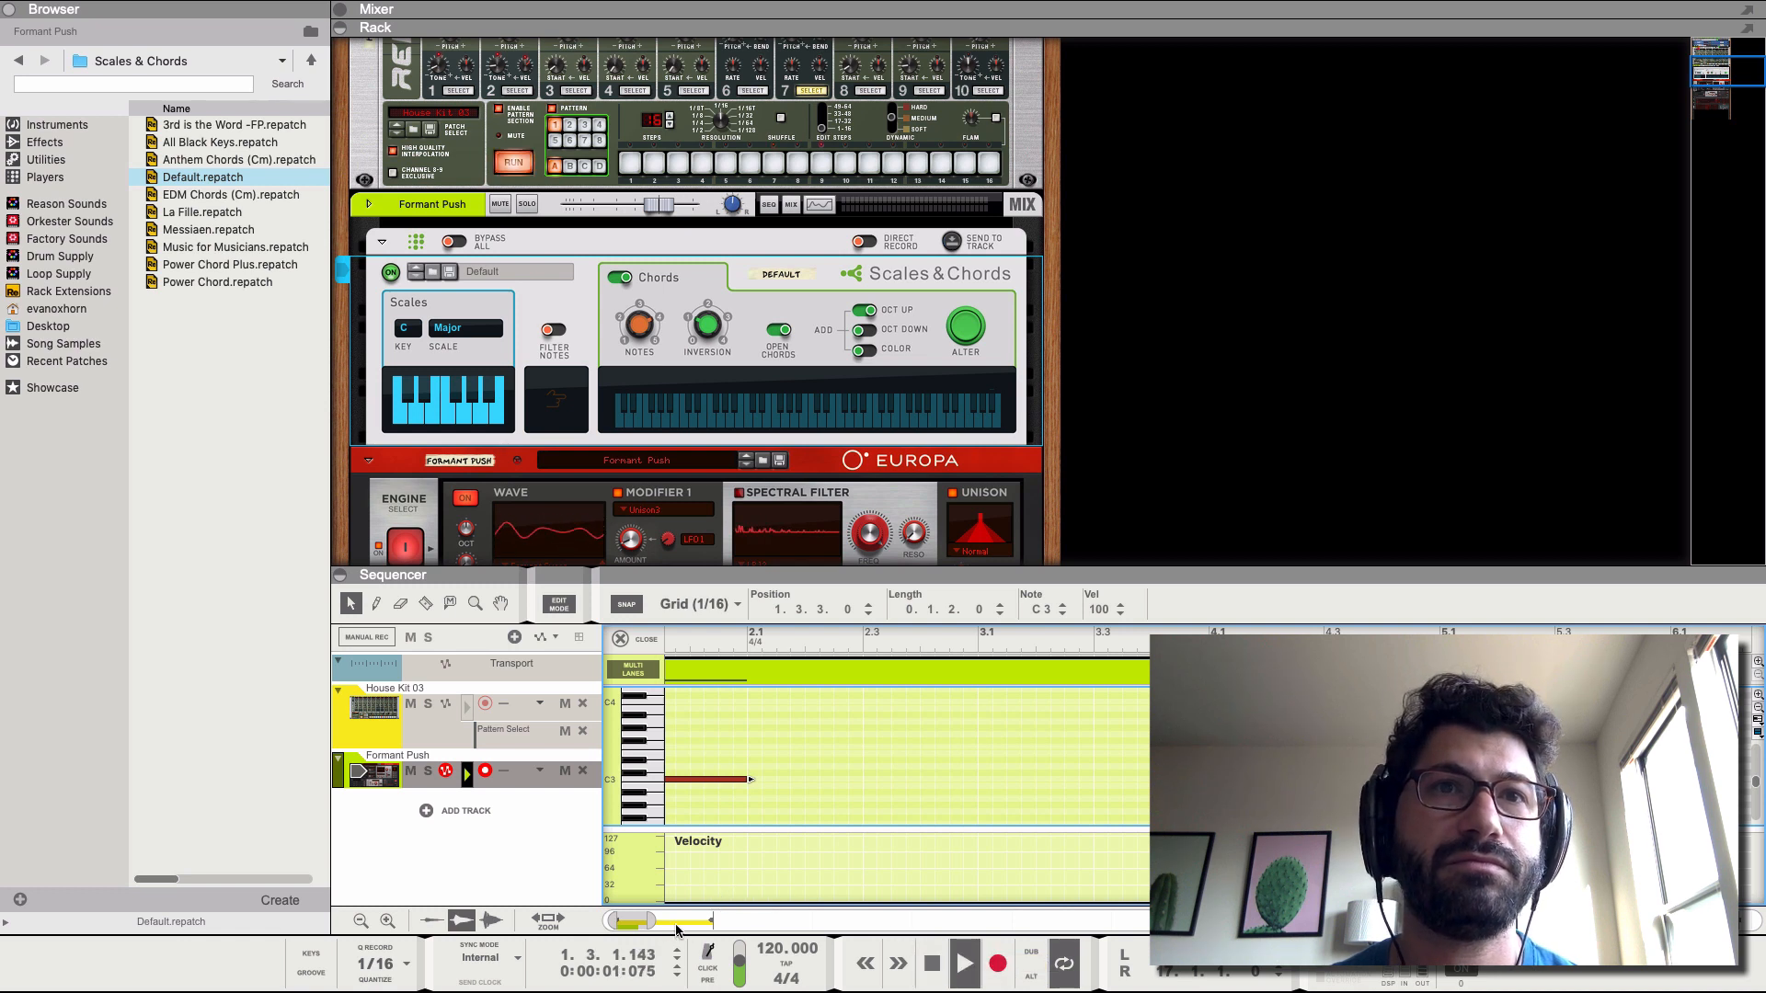
{"action": "left_click_drag", "start_coordinate": [635, 920], "coordinate": [625, 920]}
{"action": "key", "text": "space"}
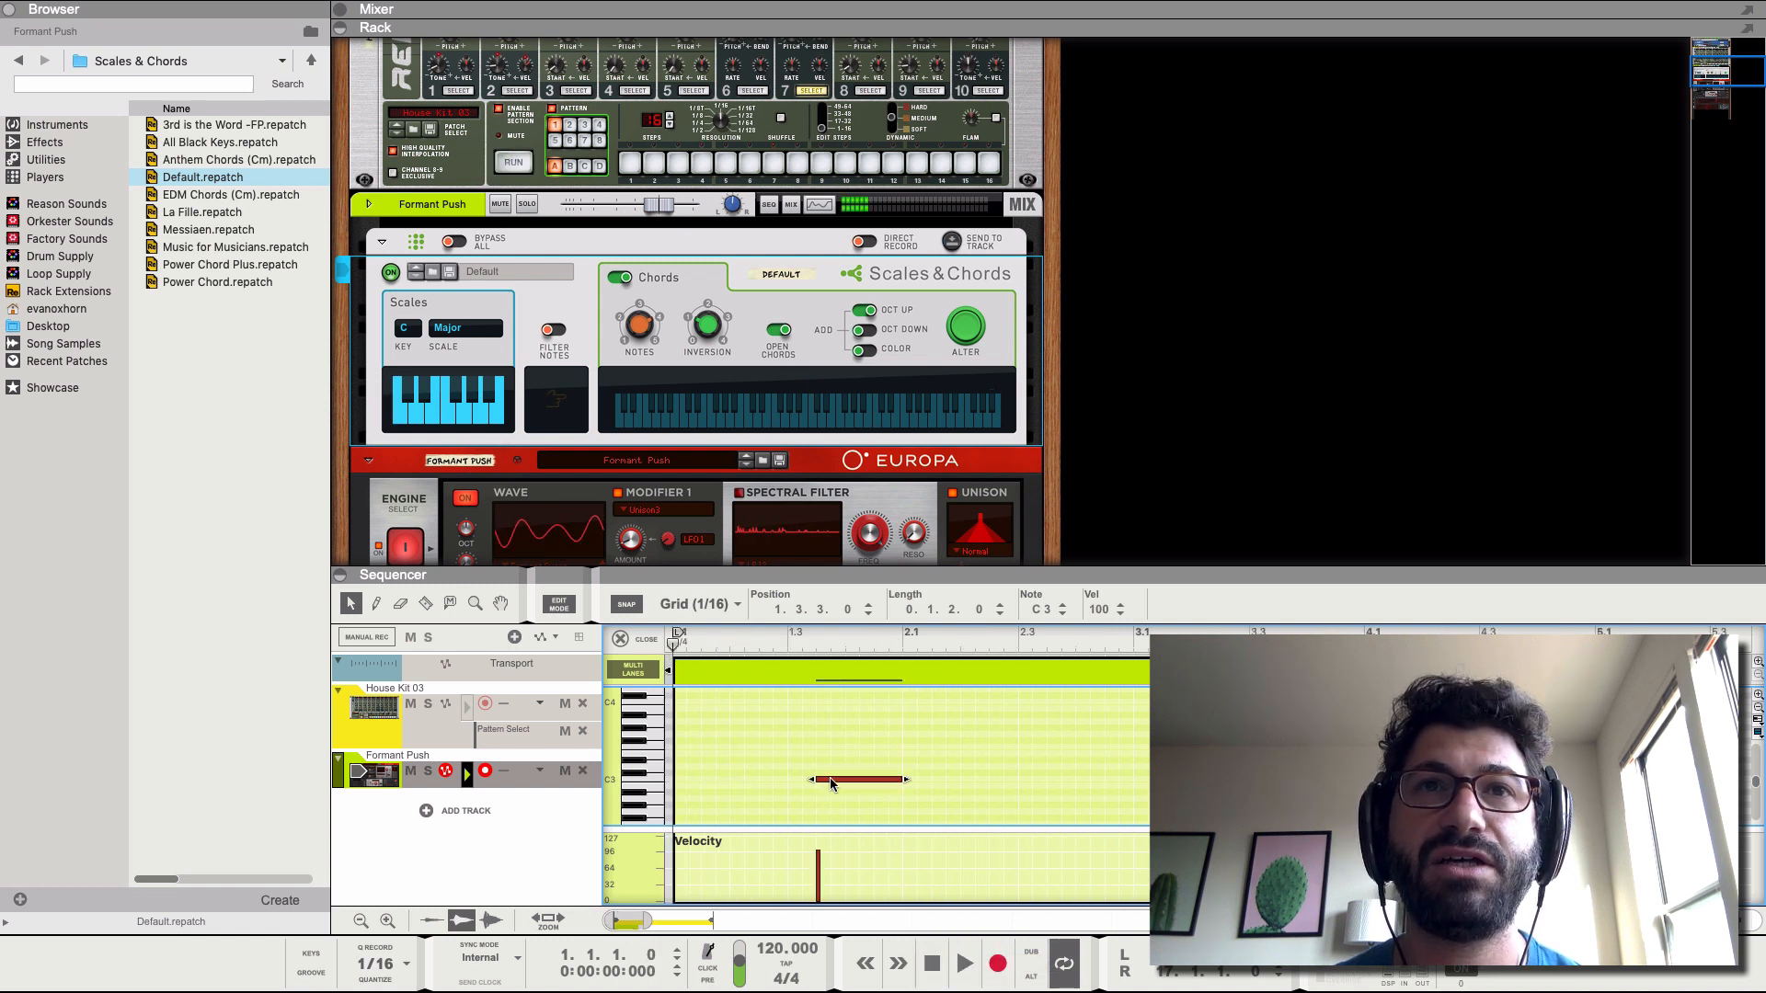
{"action": "left_click_drag", "start_coordinate": [830, 783], "coordinate": [691, 783]}
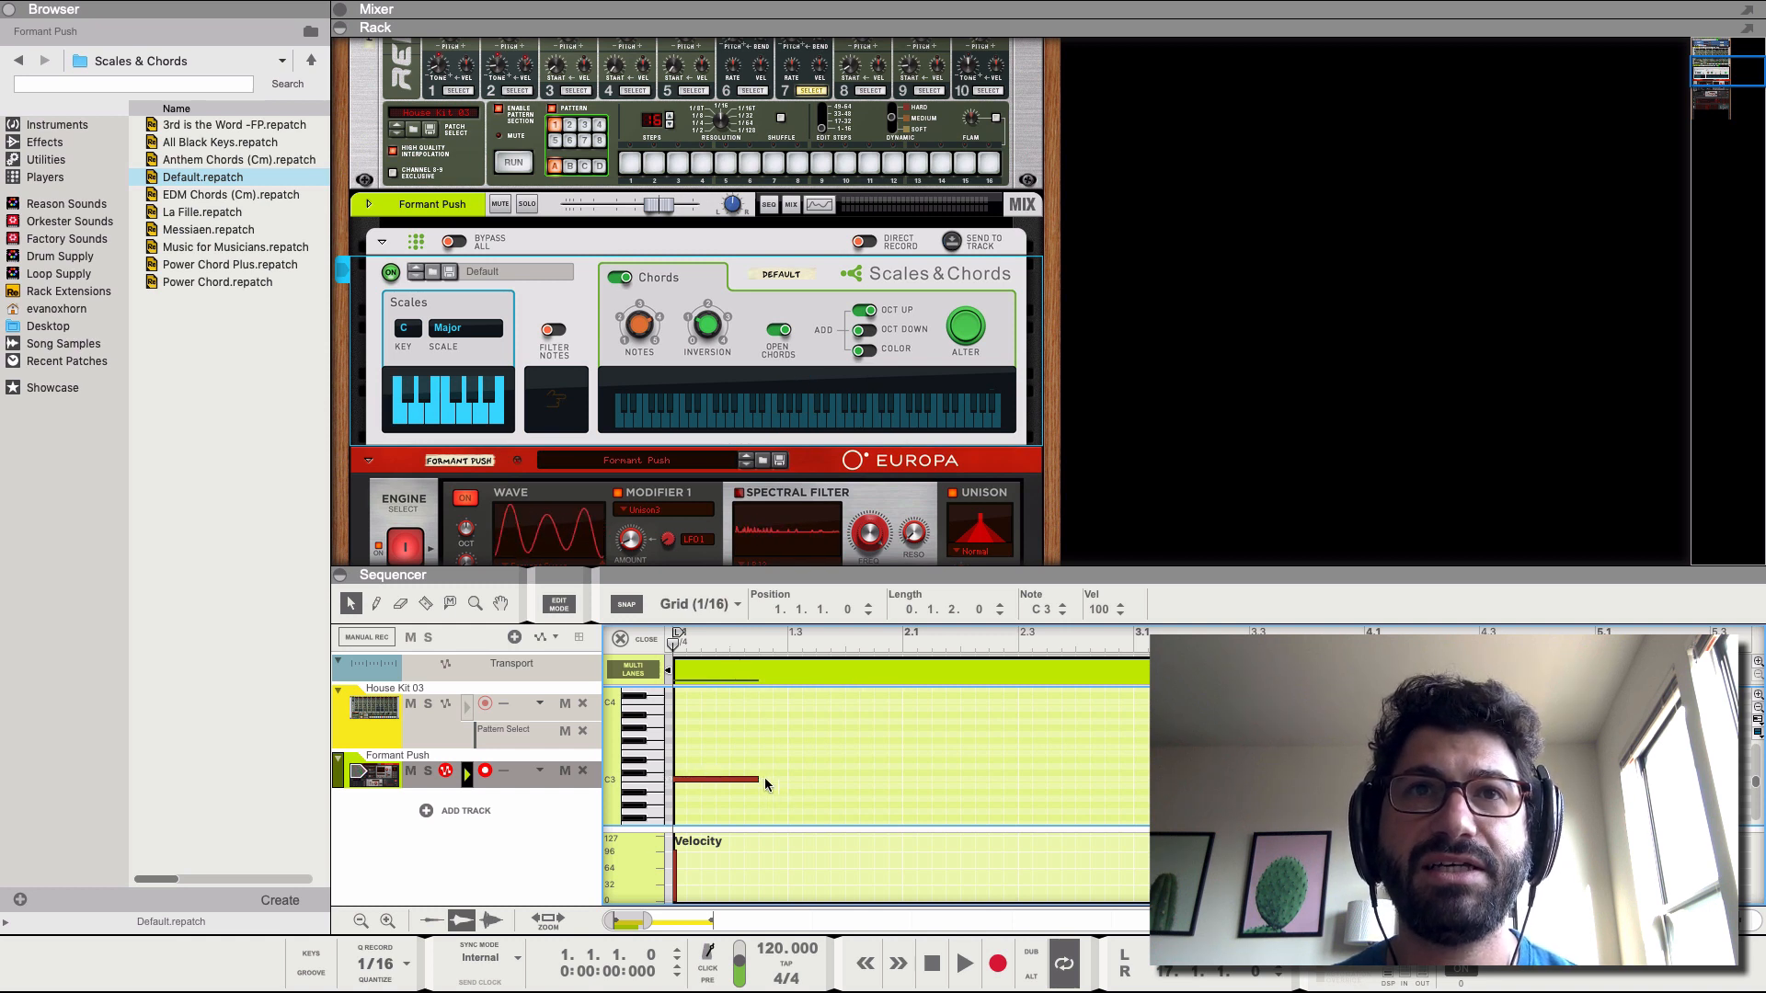
{"action": "key", "text": "space"}
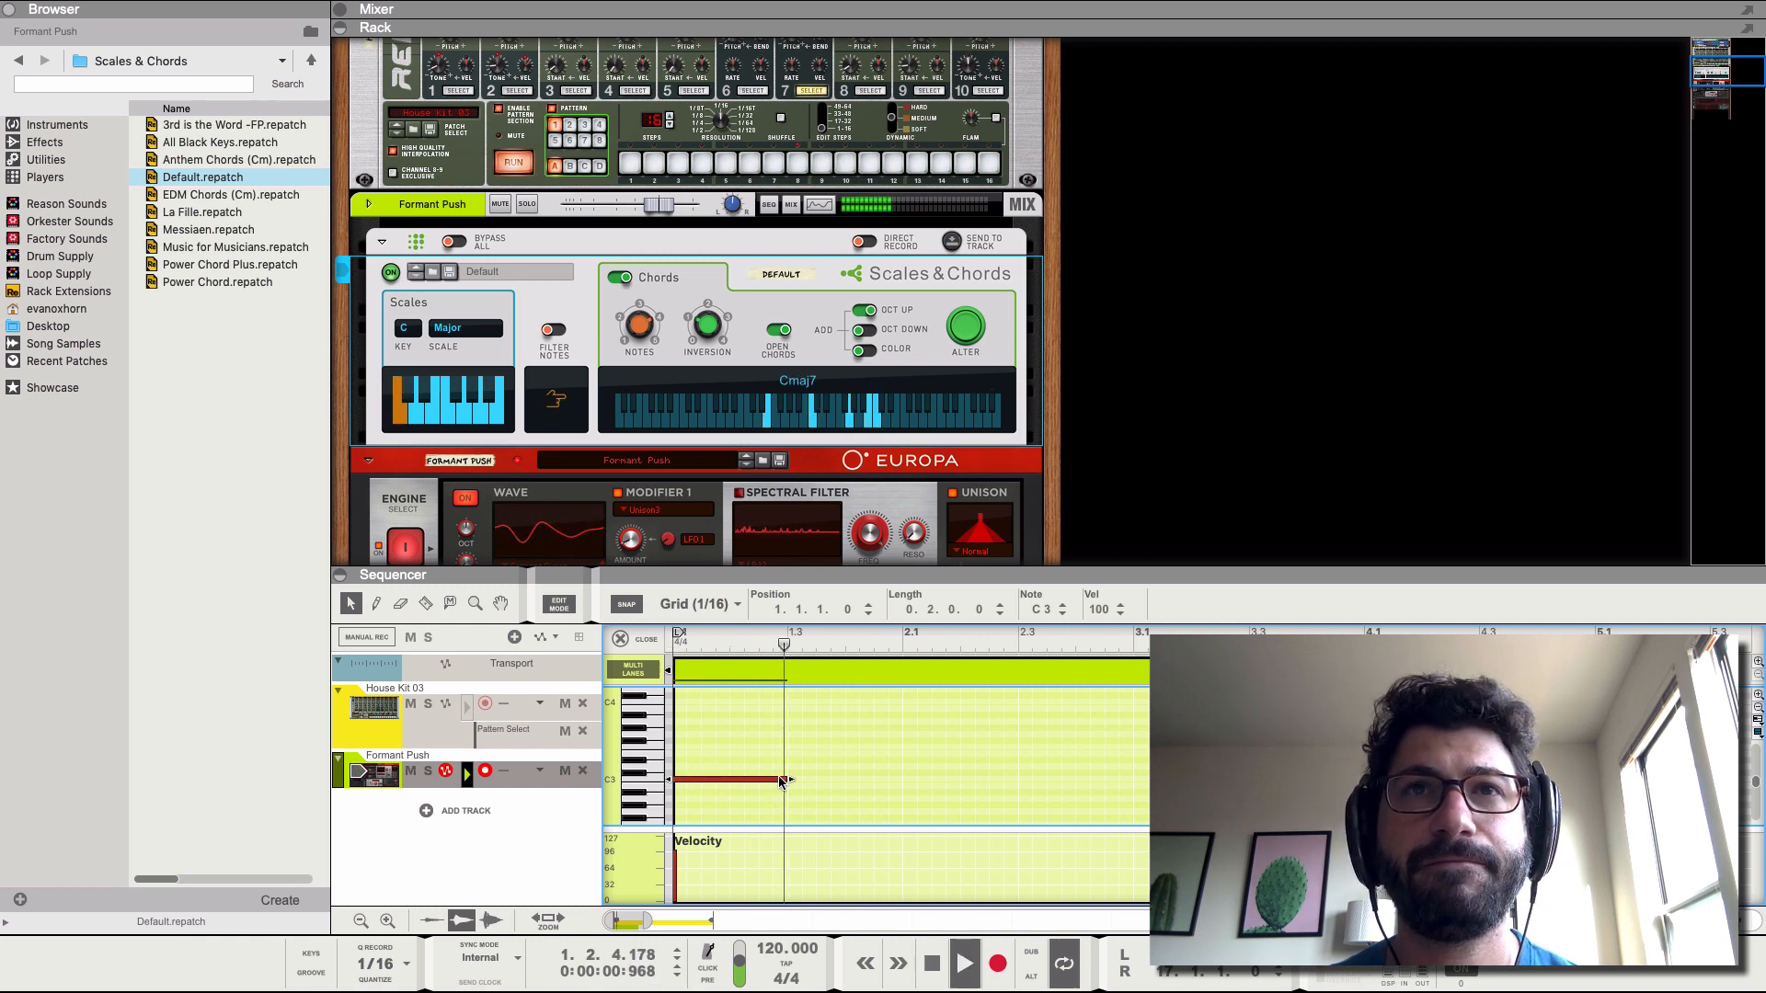
{"action": "key", "text": "space"}
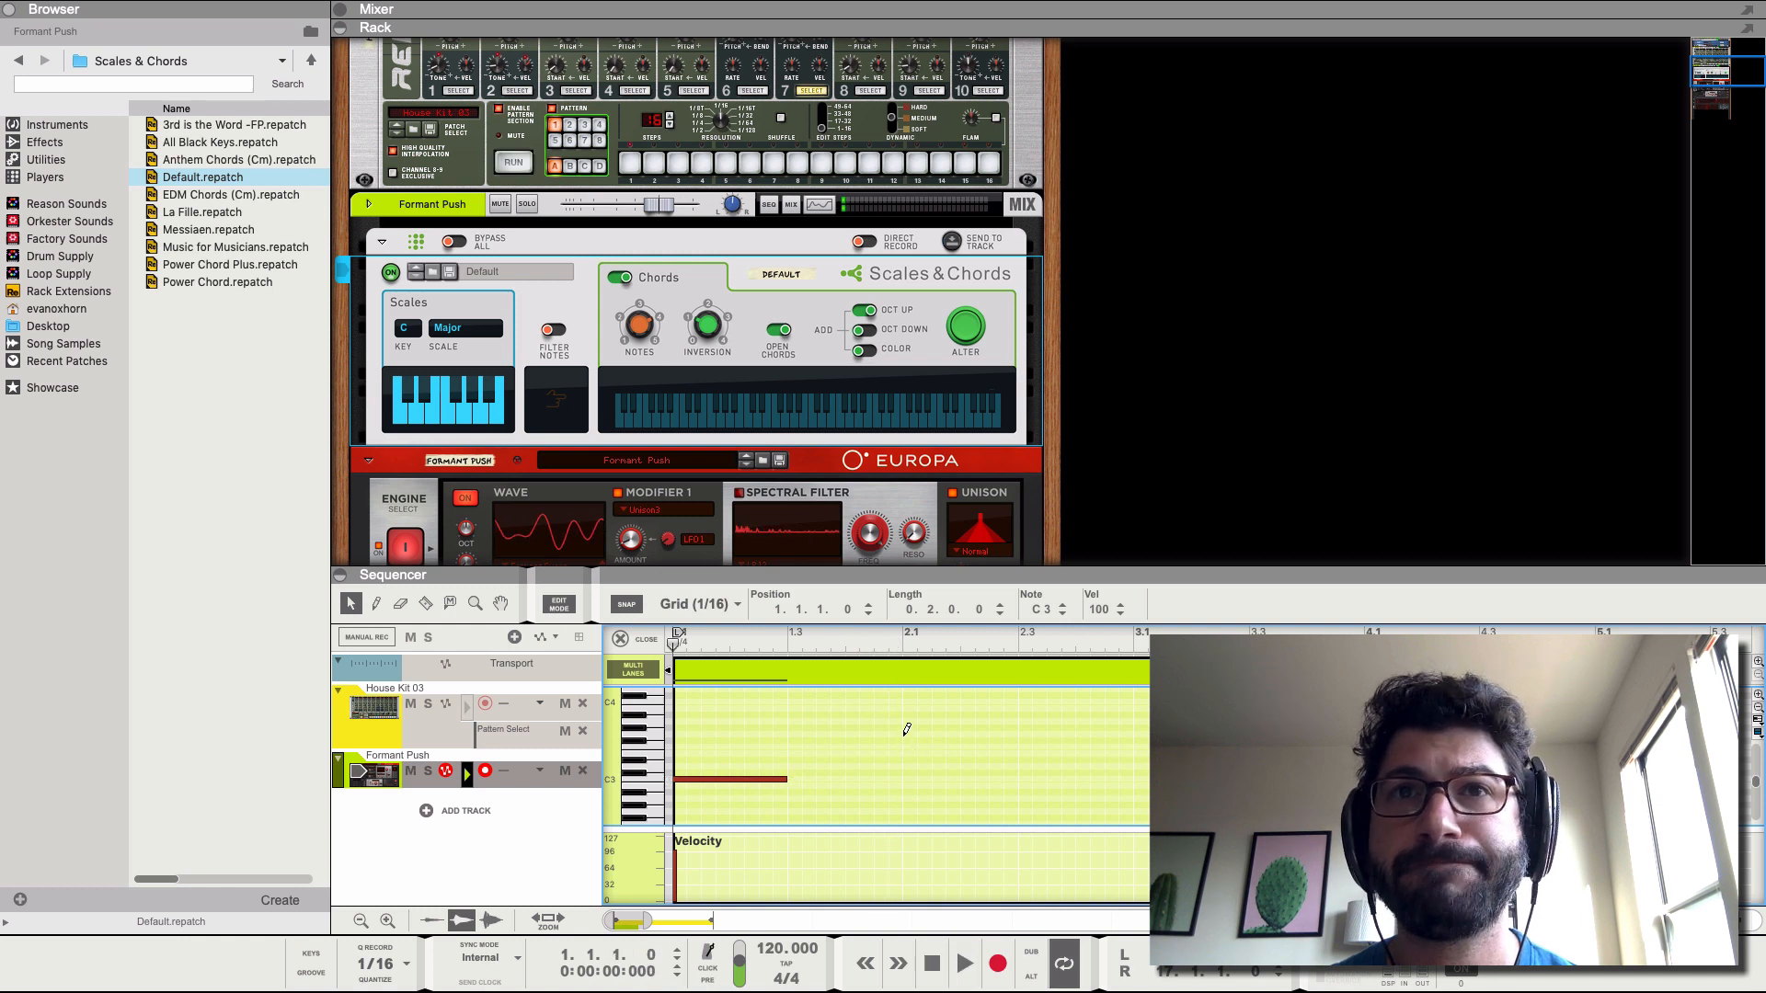
- Draw two-beat notes on F3 at bar 2, E3 at bar 3 and D3 at bar 4
{"action": "left_click", "coordinate": [907, 741]}
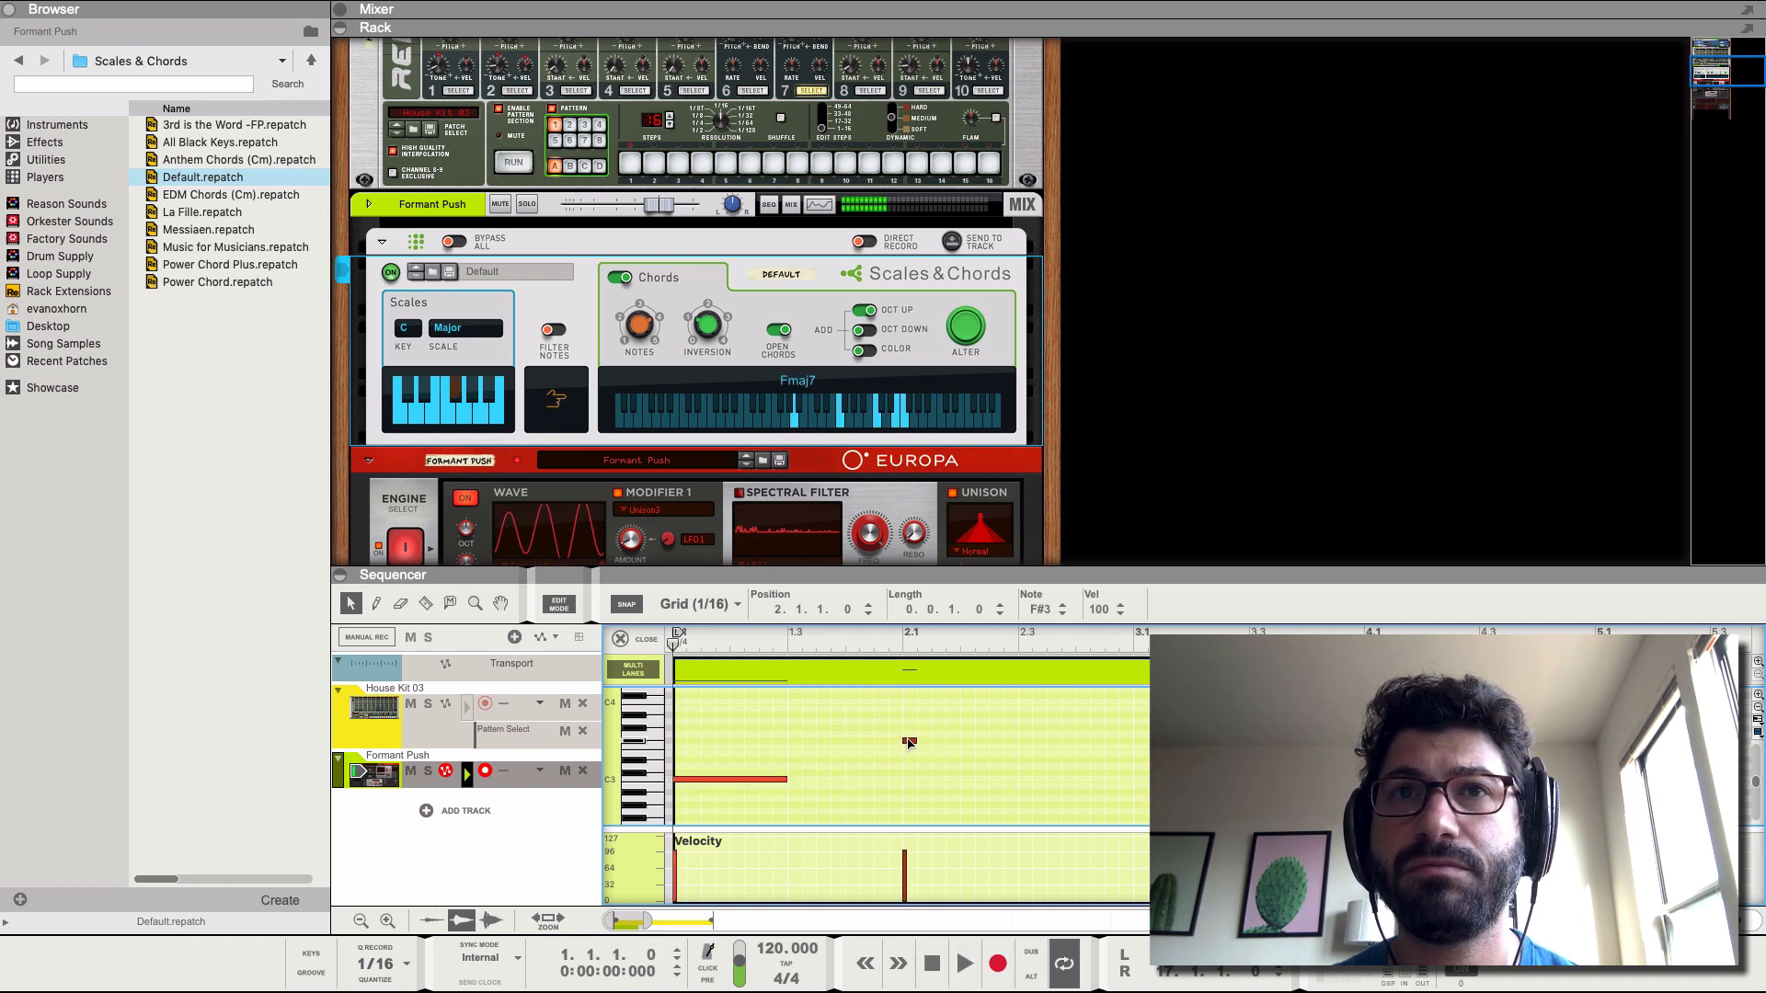
{"action": "left_click_drag", "start_coordinate": [909, 742], "coordinate": [992, 751]}
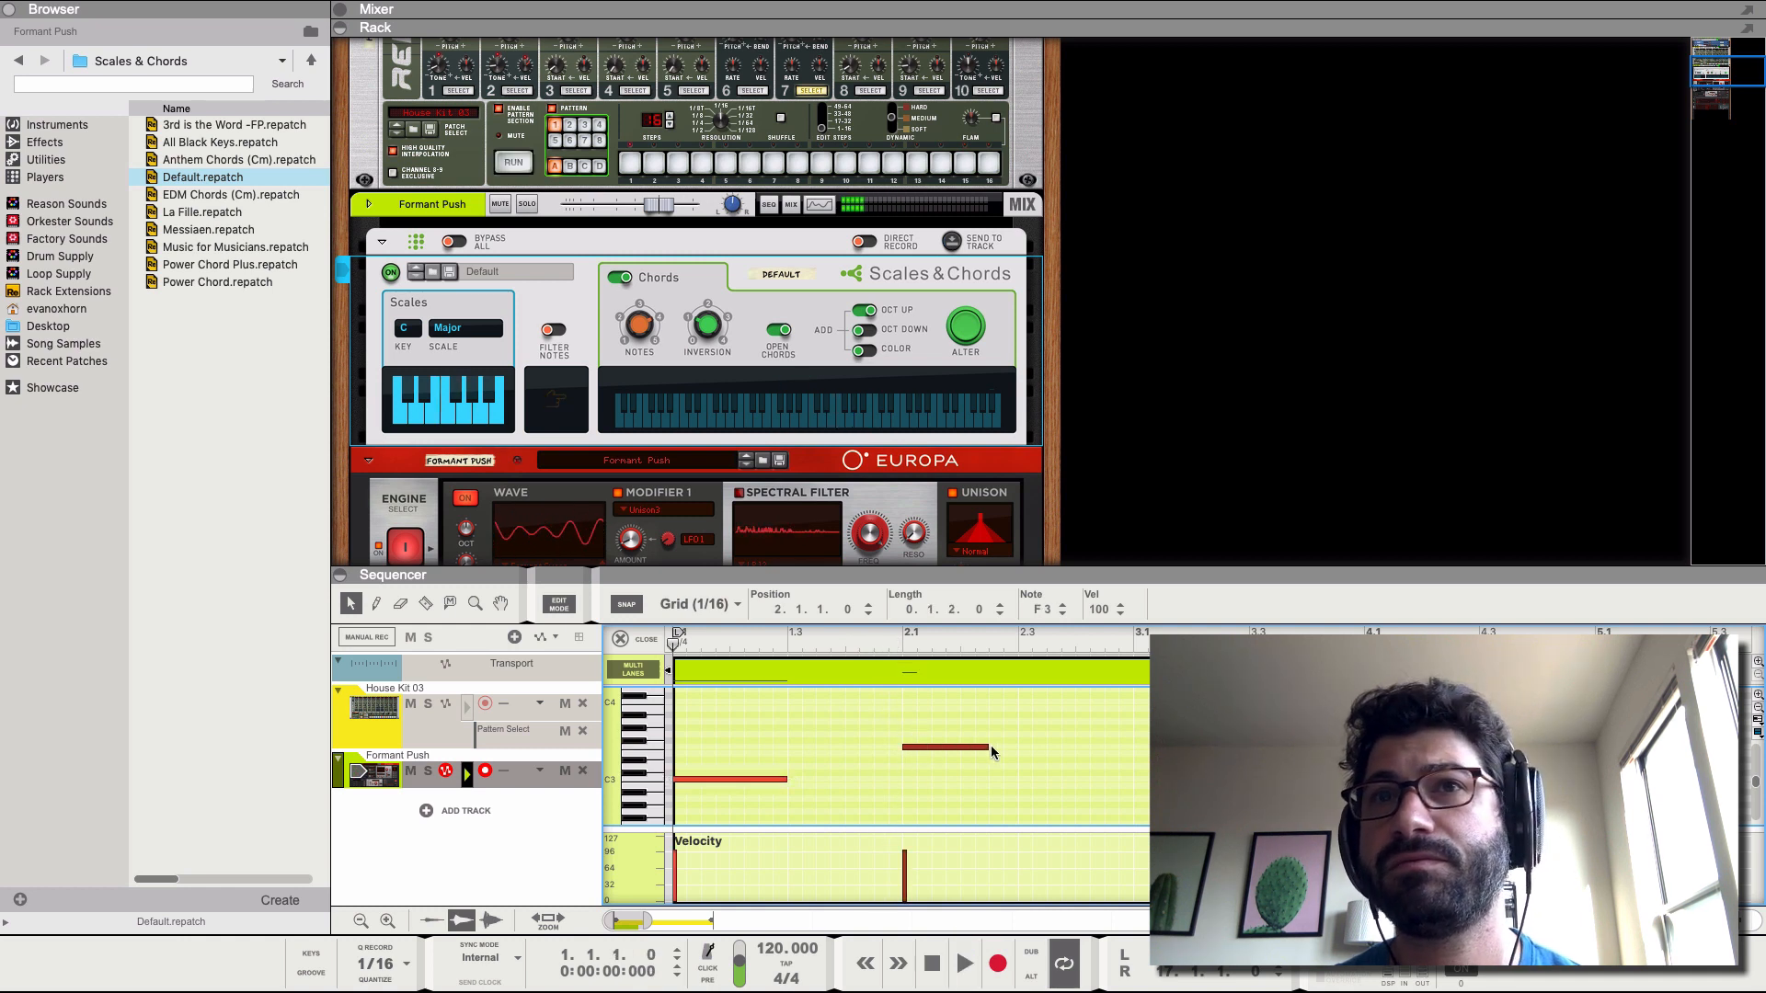
{"action": "left_click", "coordinate": [1023, 753]}
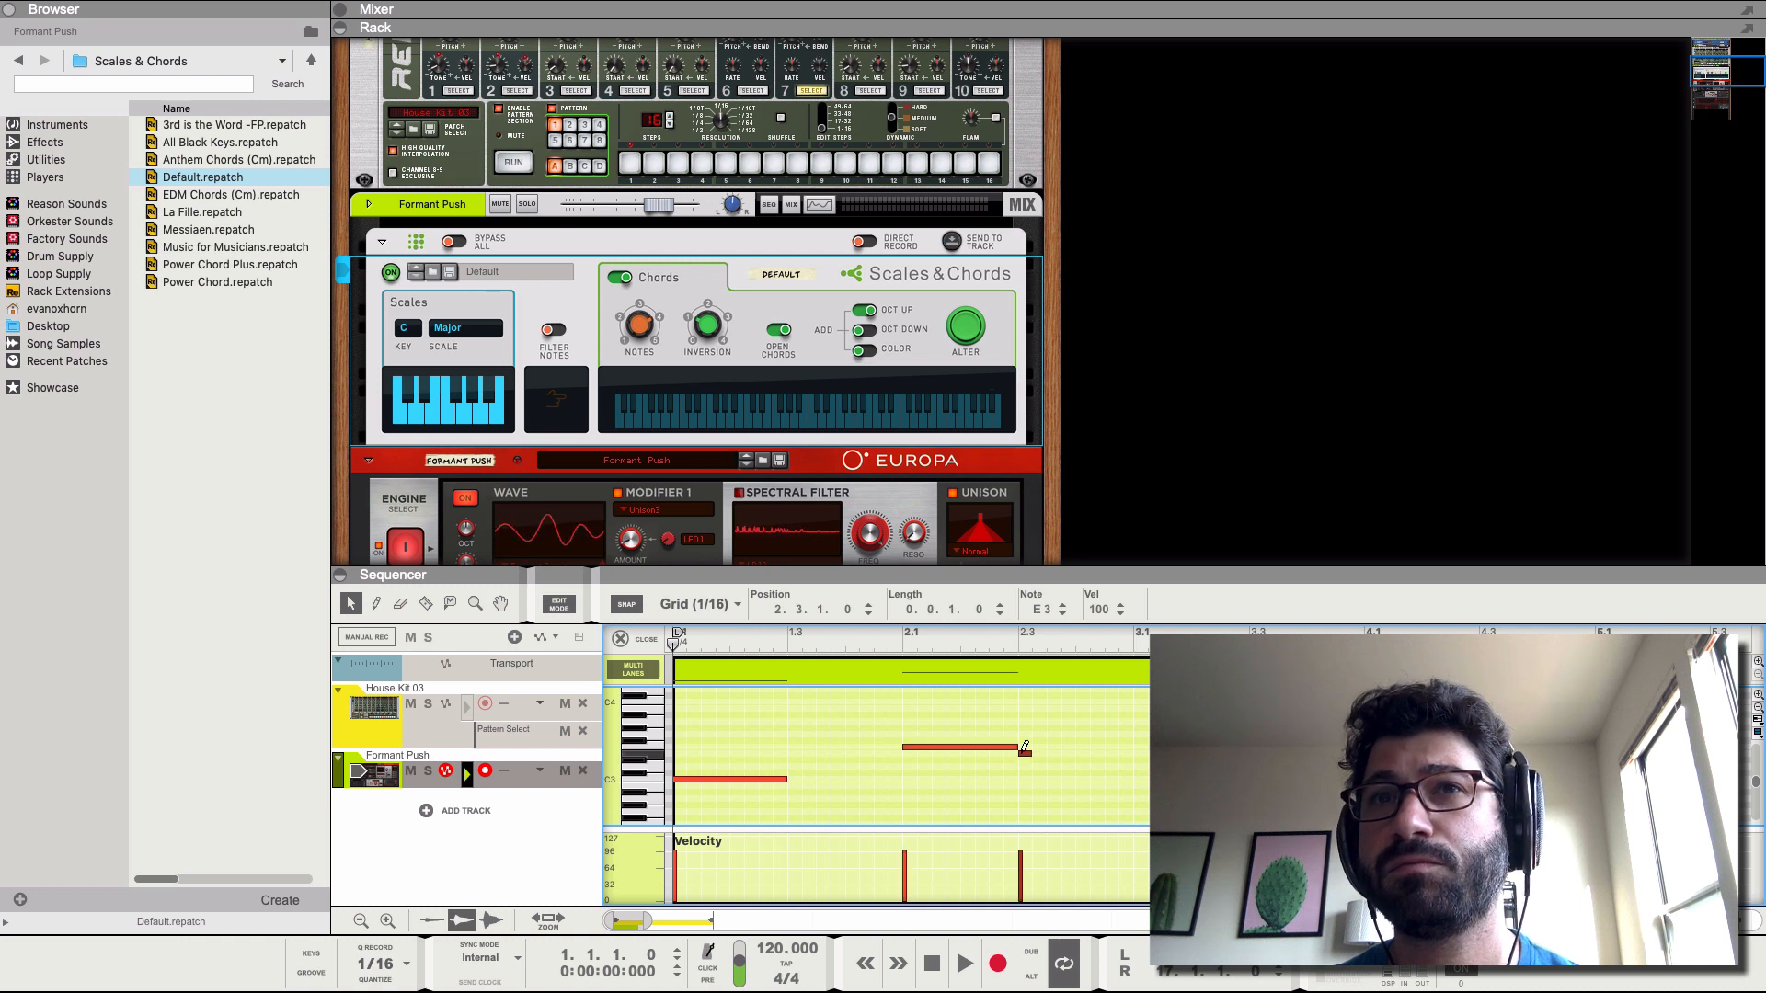
{"action": "left_click_drag", "start_coordinate": [1034, 754], "coordinate": [1194, 755]}
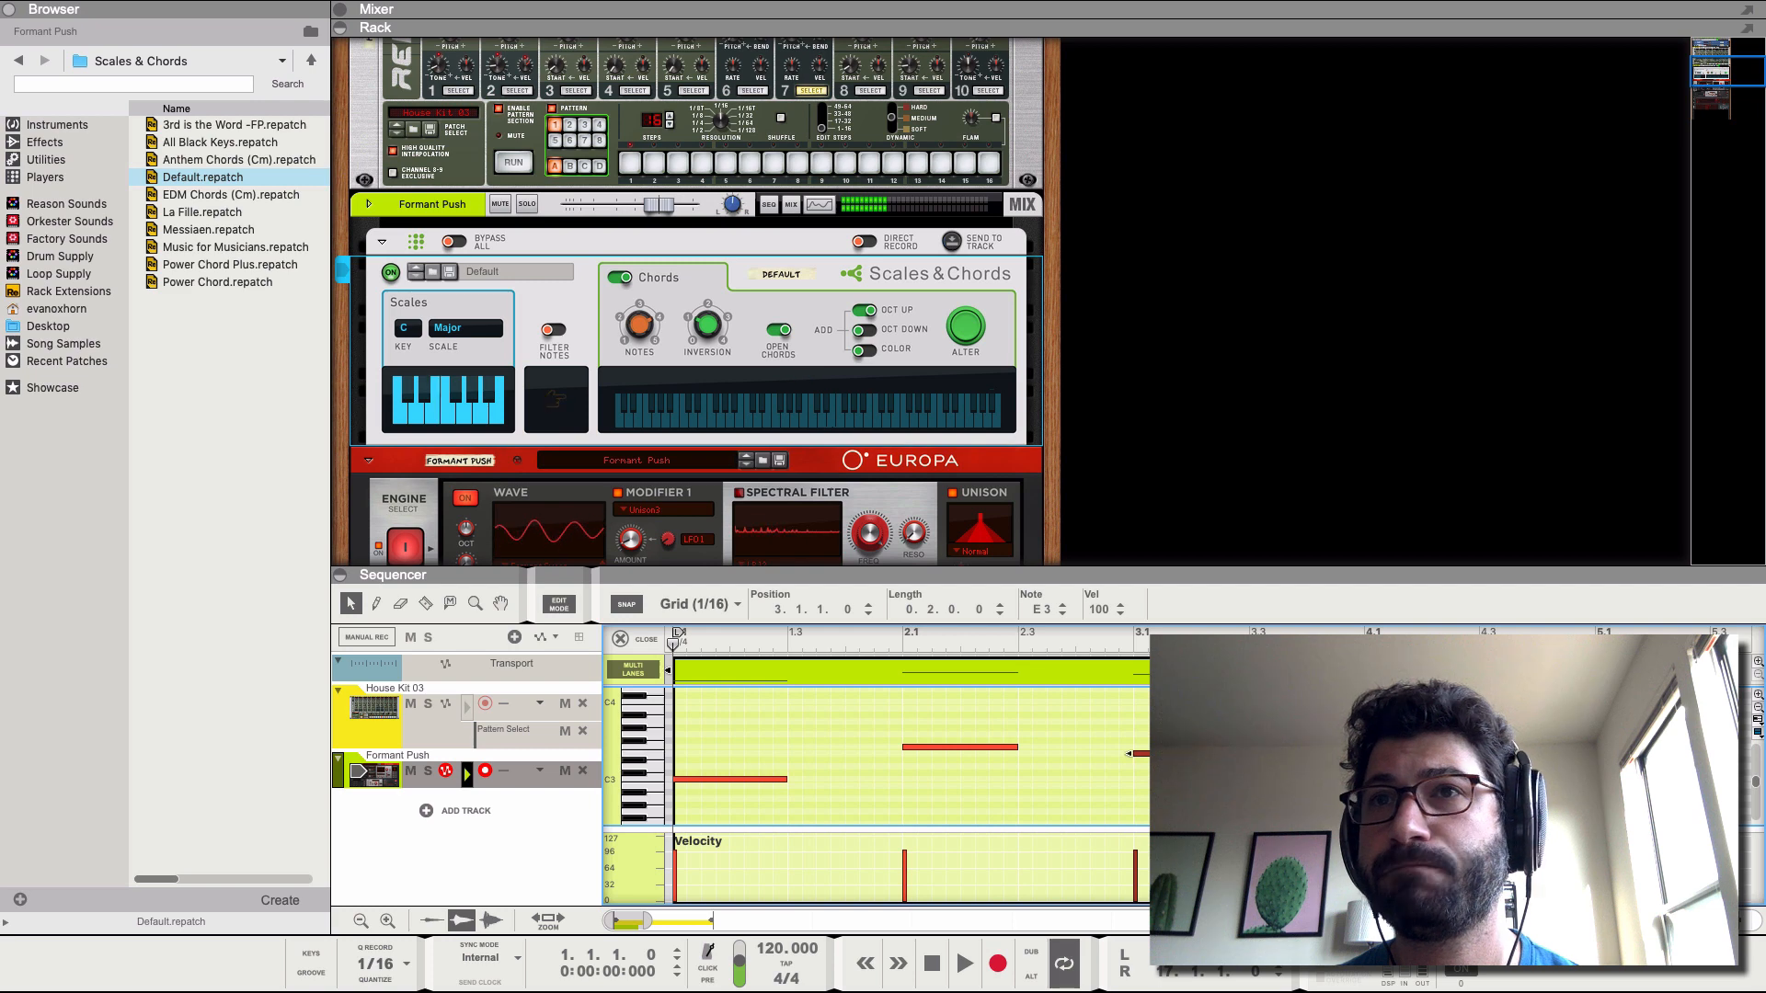
{"action": "double_click", "coordinate": [1371, 766]}
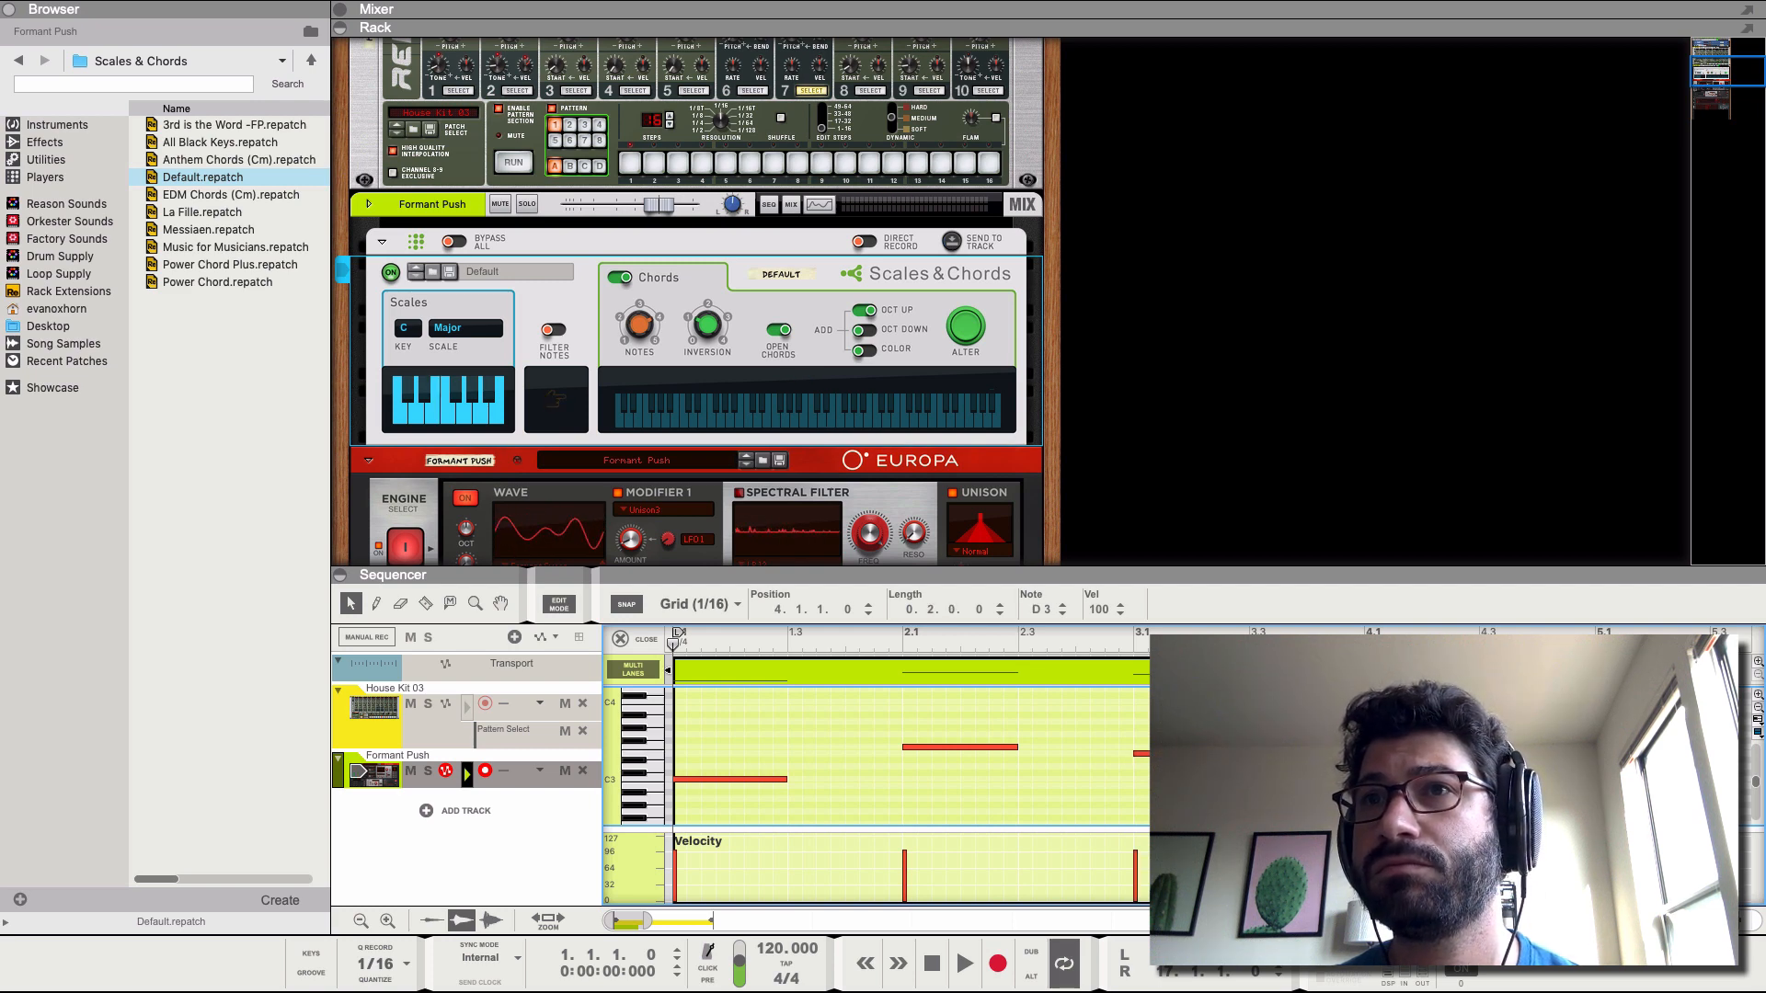
- Play back the four-bar Formant Push chord clip with the rack enlarged, stop it, and restore the sequencer
{"action": "key", "text": "space"}
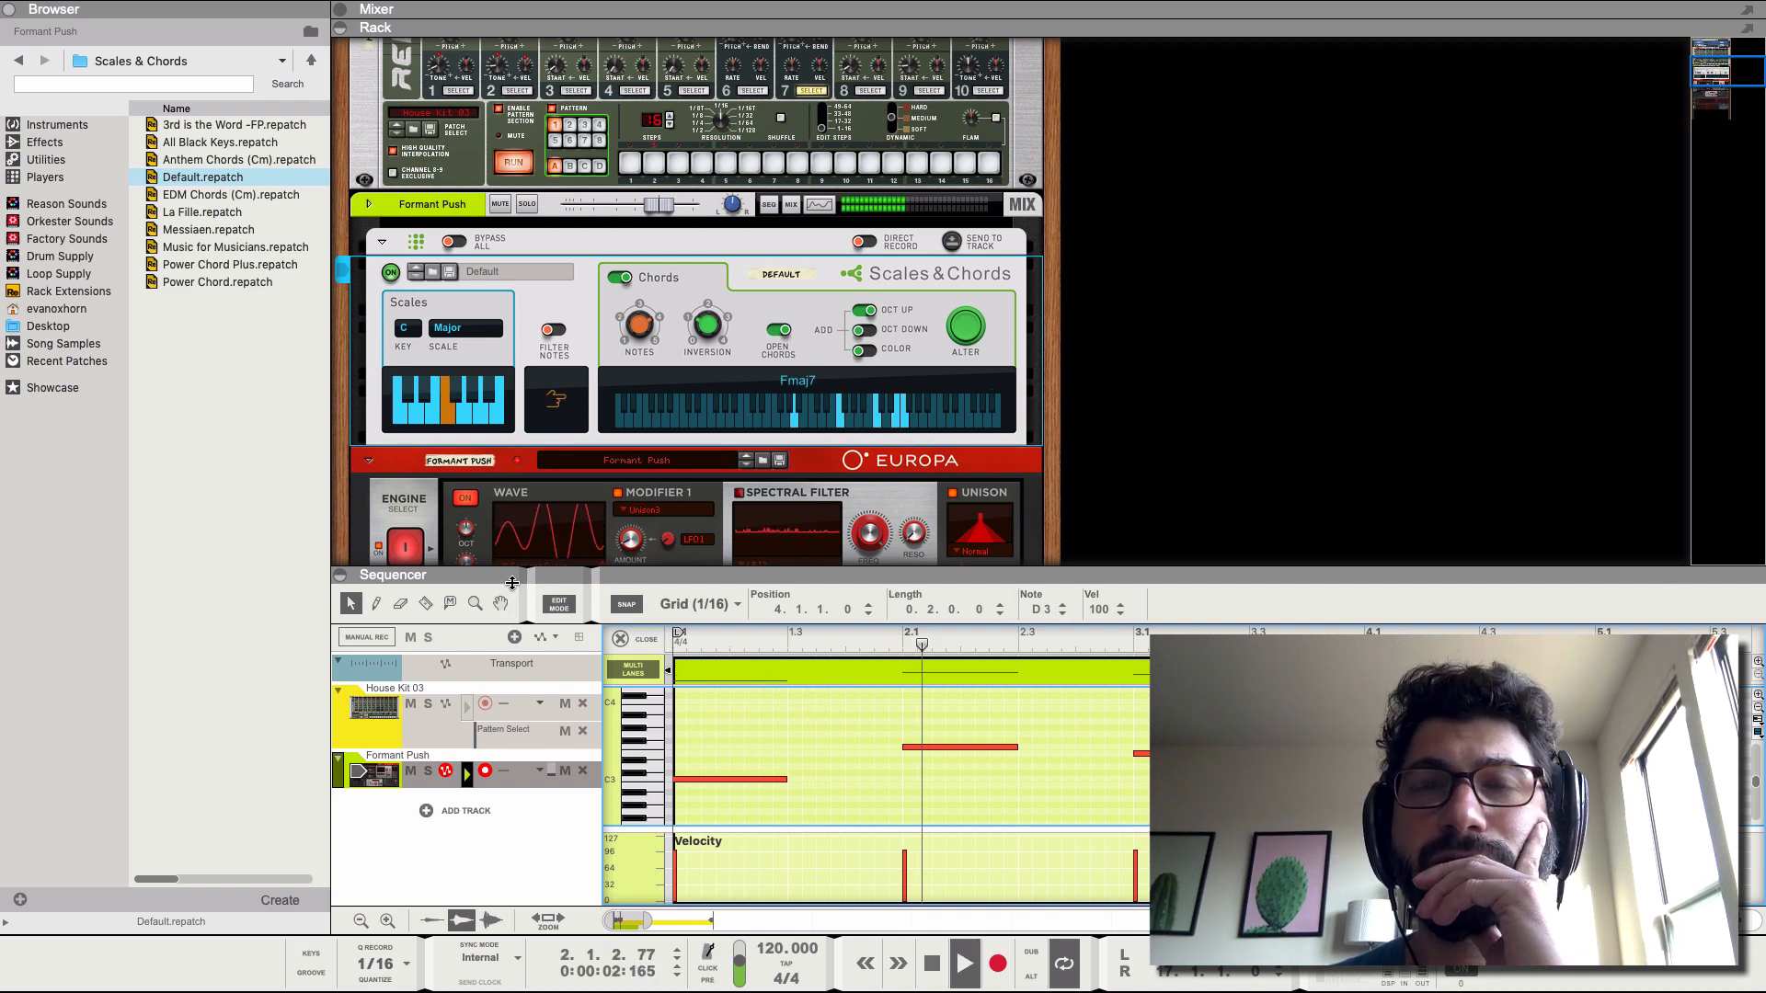
{"action": "left_click", "coordinate": [338, 576]}
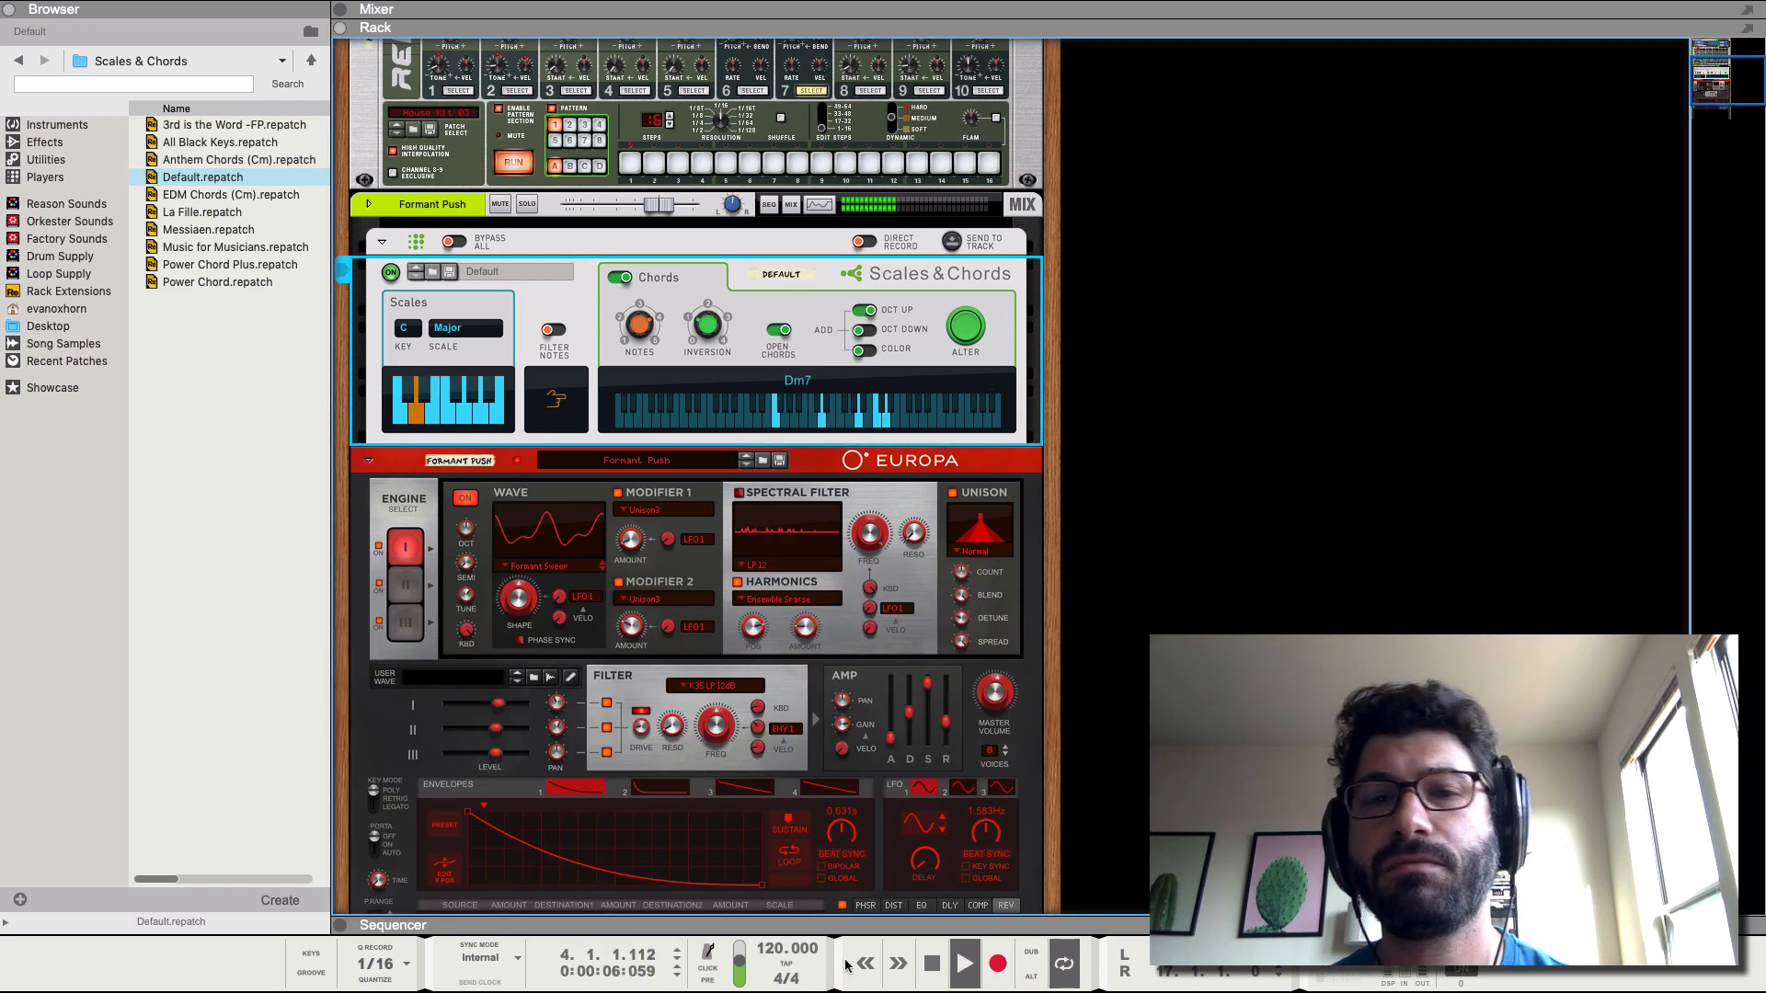
{"action": "key", "text": "space"}
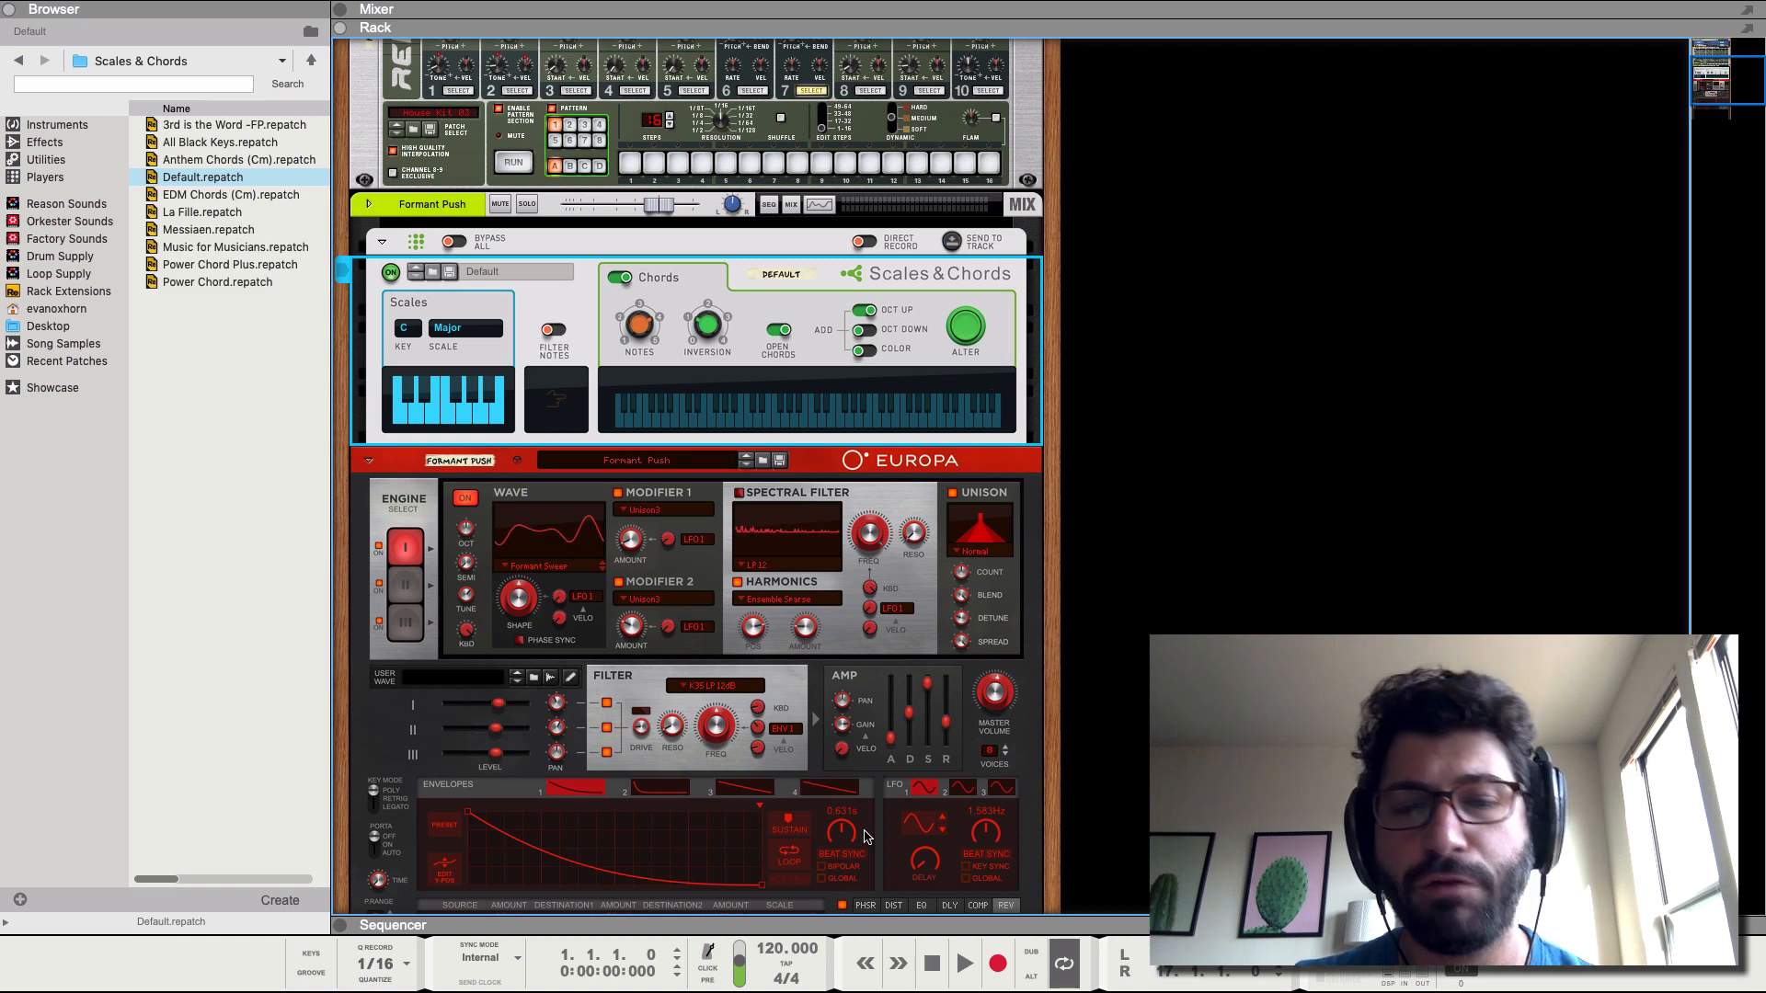
{"action": "left_click", "coordinate": [339, 925]}
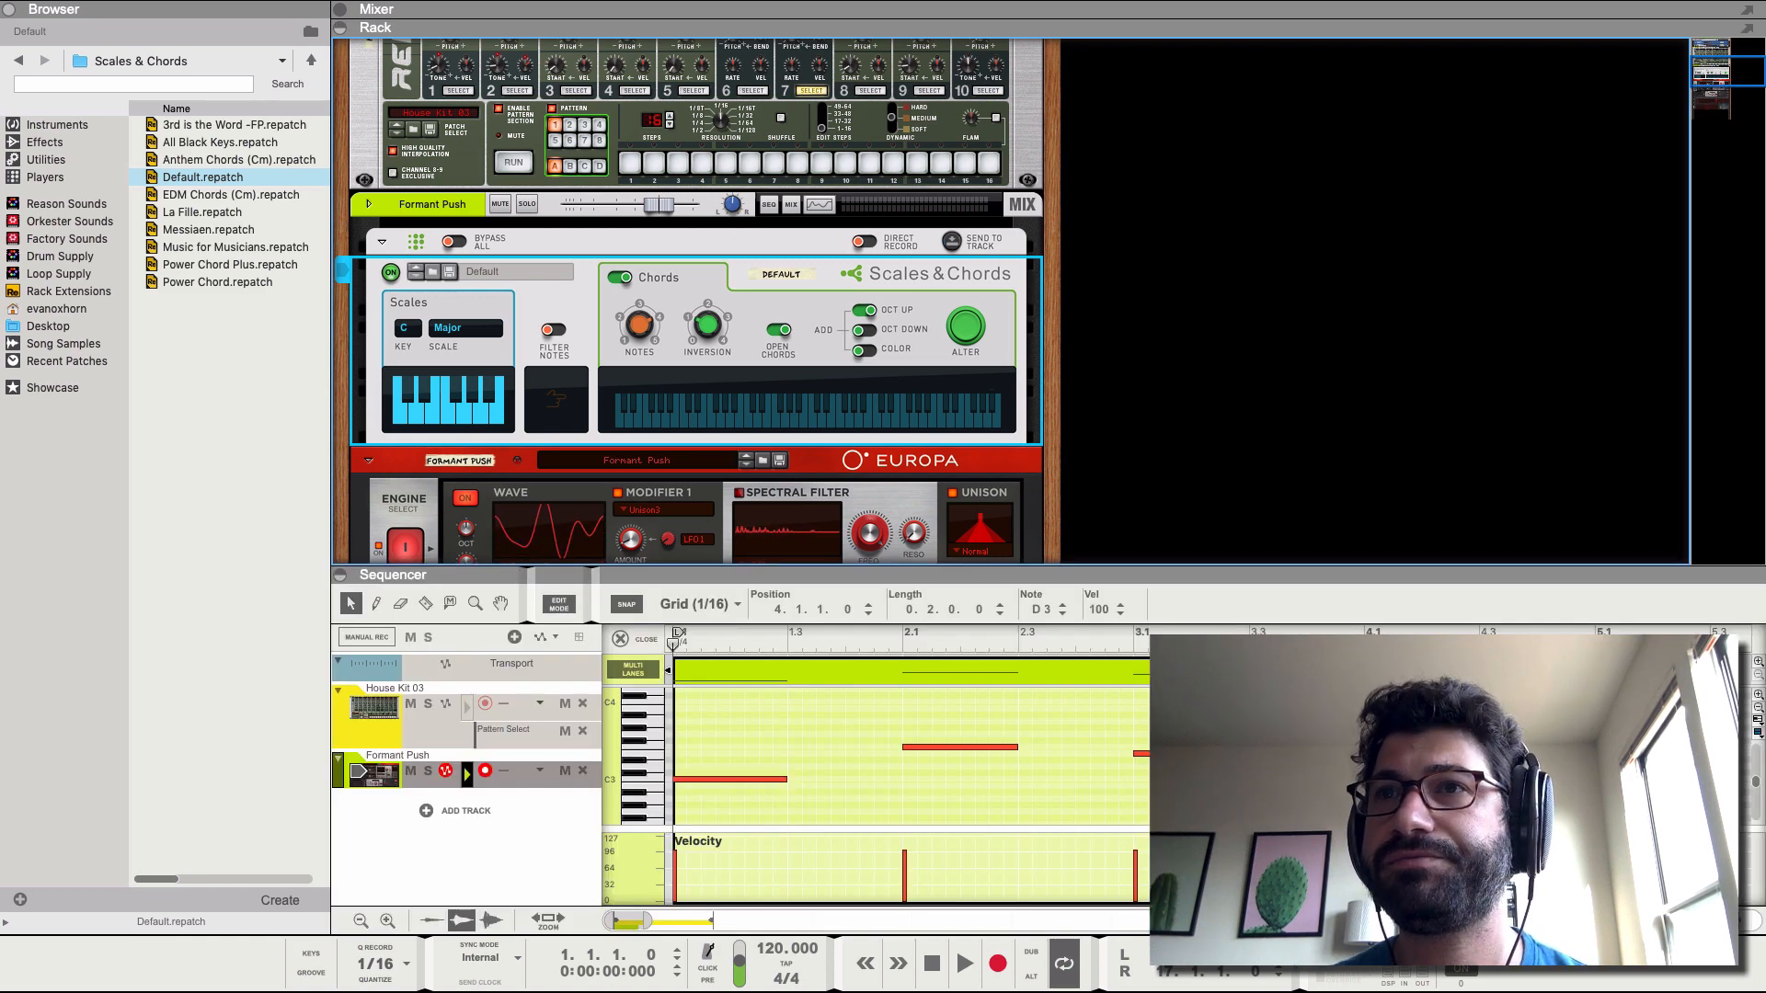
- Leave note editing and move the right loop locator to bar 5
{"action": "left_click", "coordinate": [1062, 673]}
{"action": "key", "text": "Escape"}
{"action": "left_click_drag", "start_coordinate": [1145, 635], "coordinate": [738, 634]}
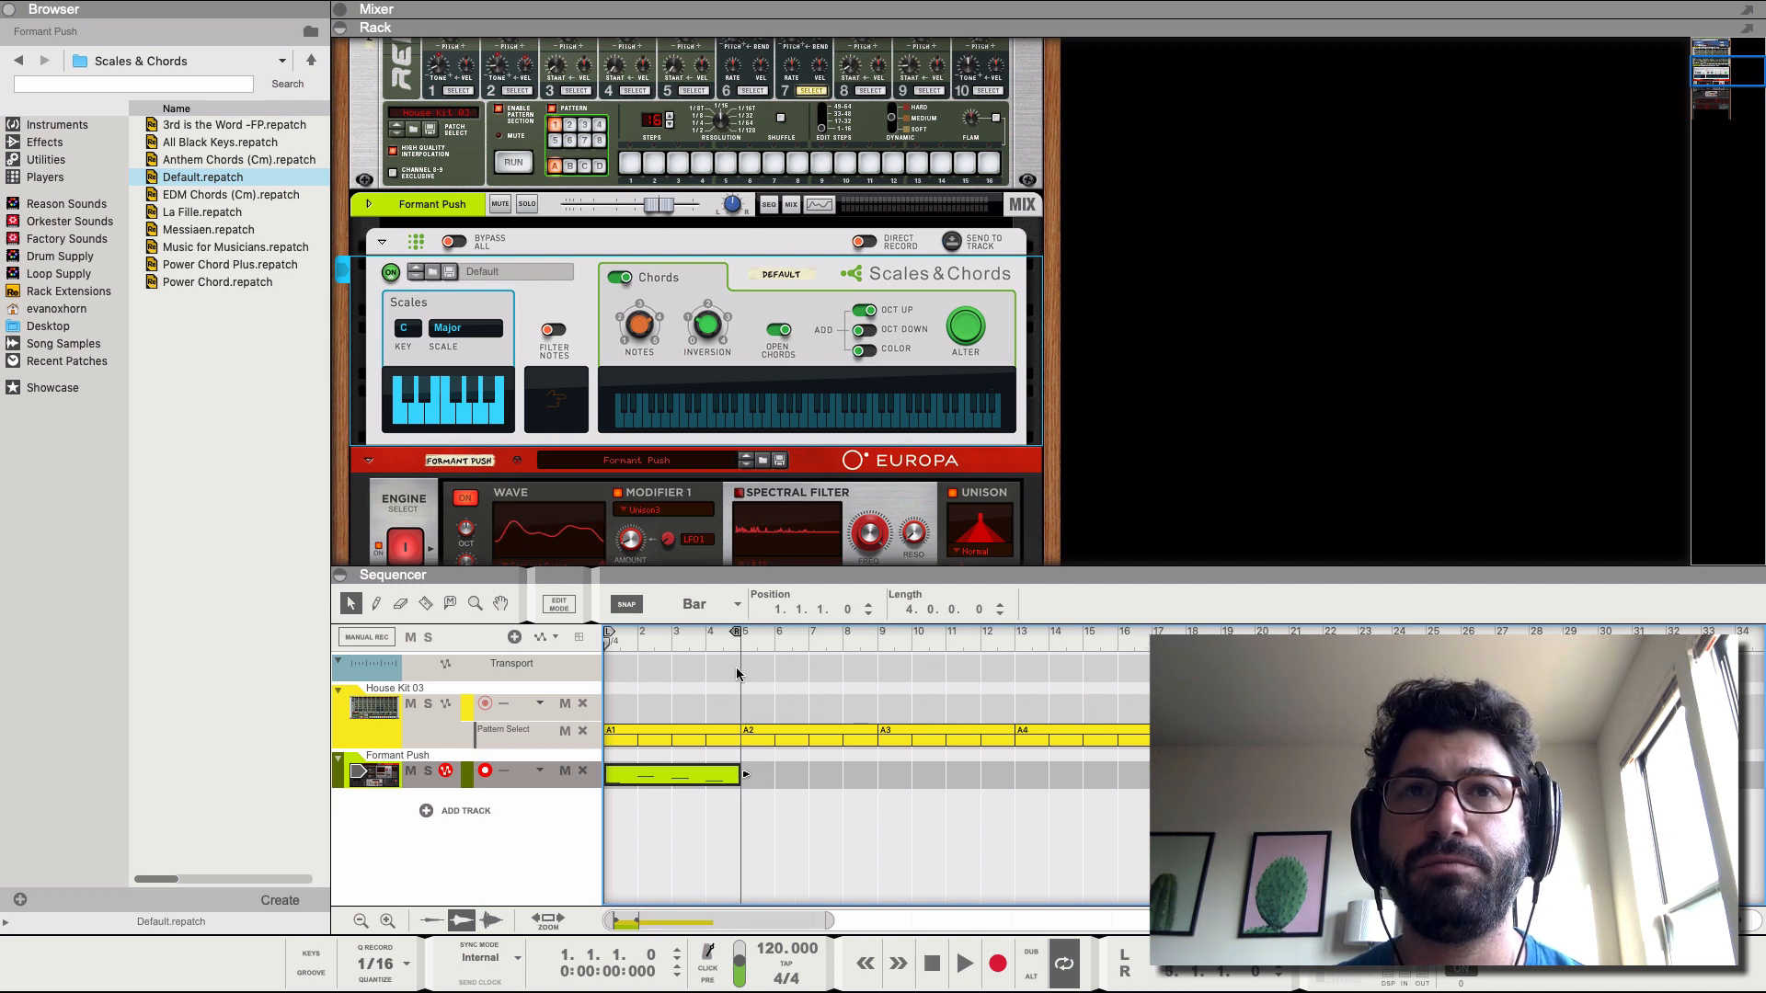
- Enlarge the rack and increase the reverb decay slightly on the Europa synthesizer
{"action": "left_click", "coordinate": [341, 577]}
{"action": "scroll", "coordinate": [541, 598], "scroll_direction": "down", "scroll_amount": 2}
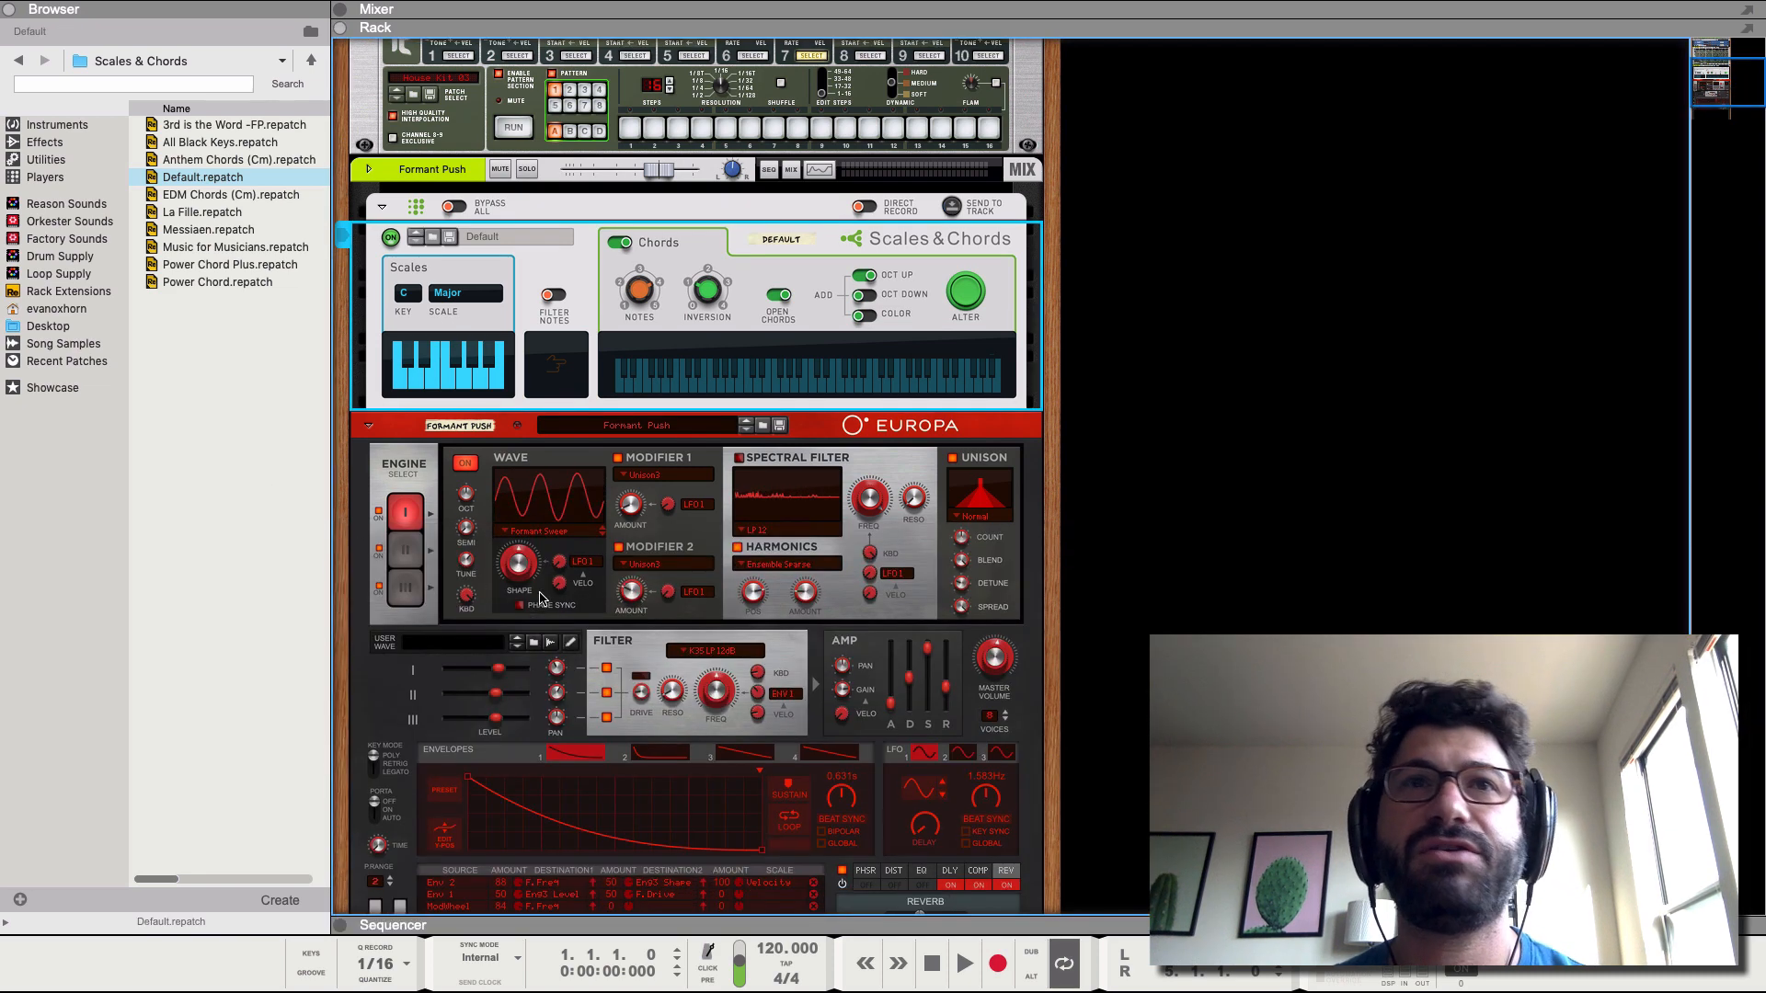
{"action": "scroll", "coordinate": [554, 641], "scroll_direction": "up", "scroll_amount": 2}
{"action": "scroll", "coordinate": [598, 644], "scroll_direction": "down", "scroll_amount": 4}
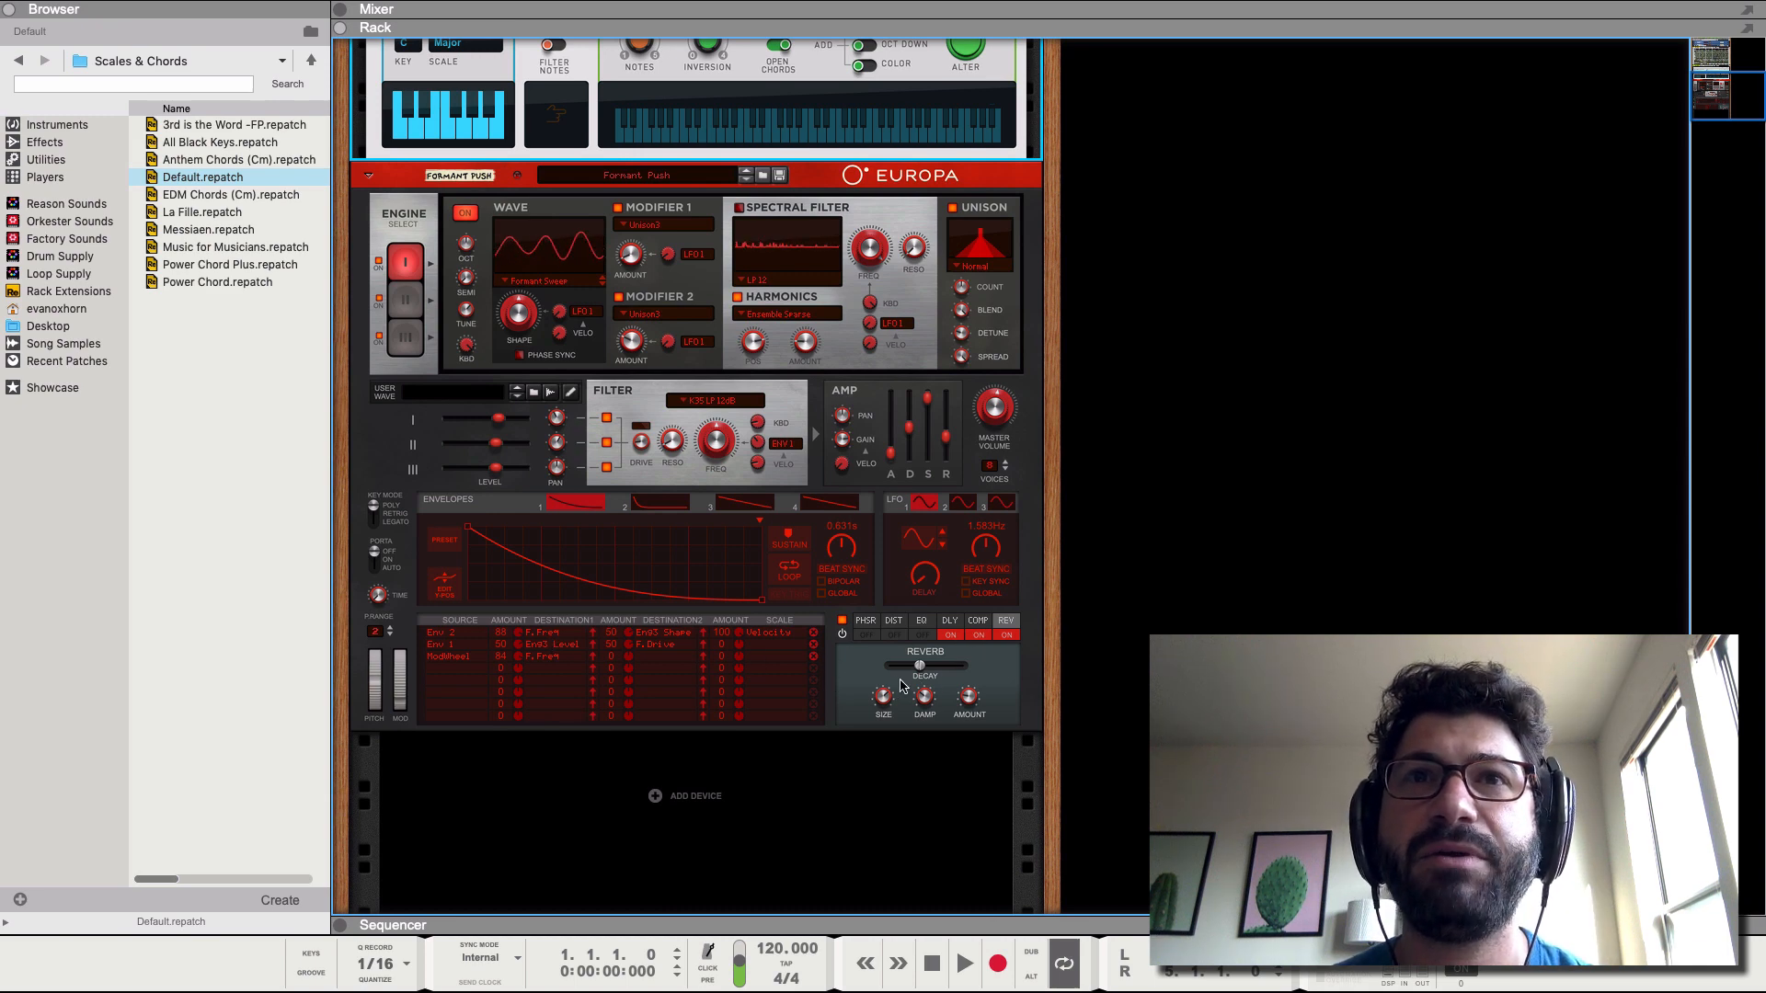
{"action": "left_click", "coordinate": [965, 681]}
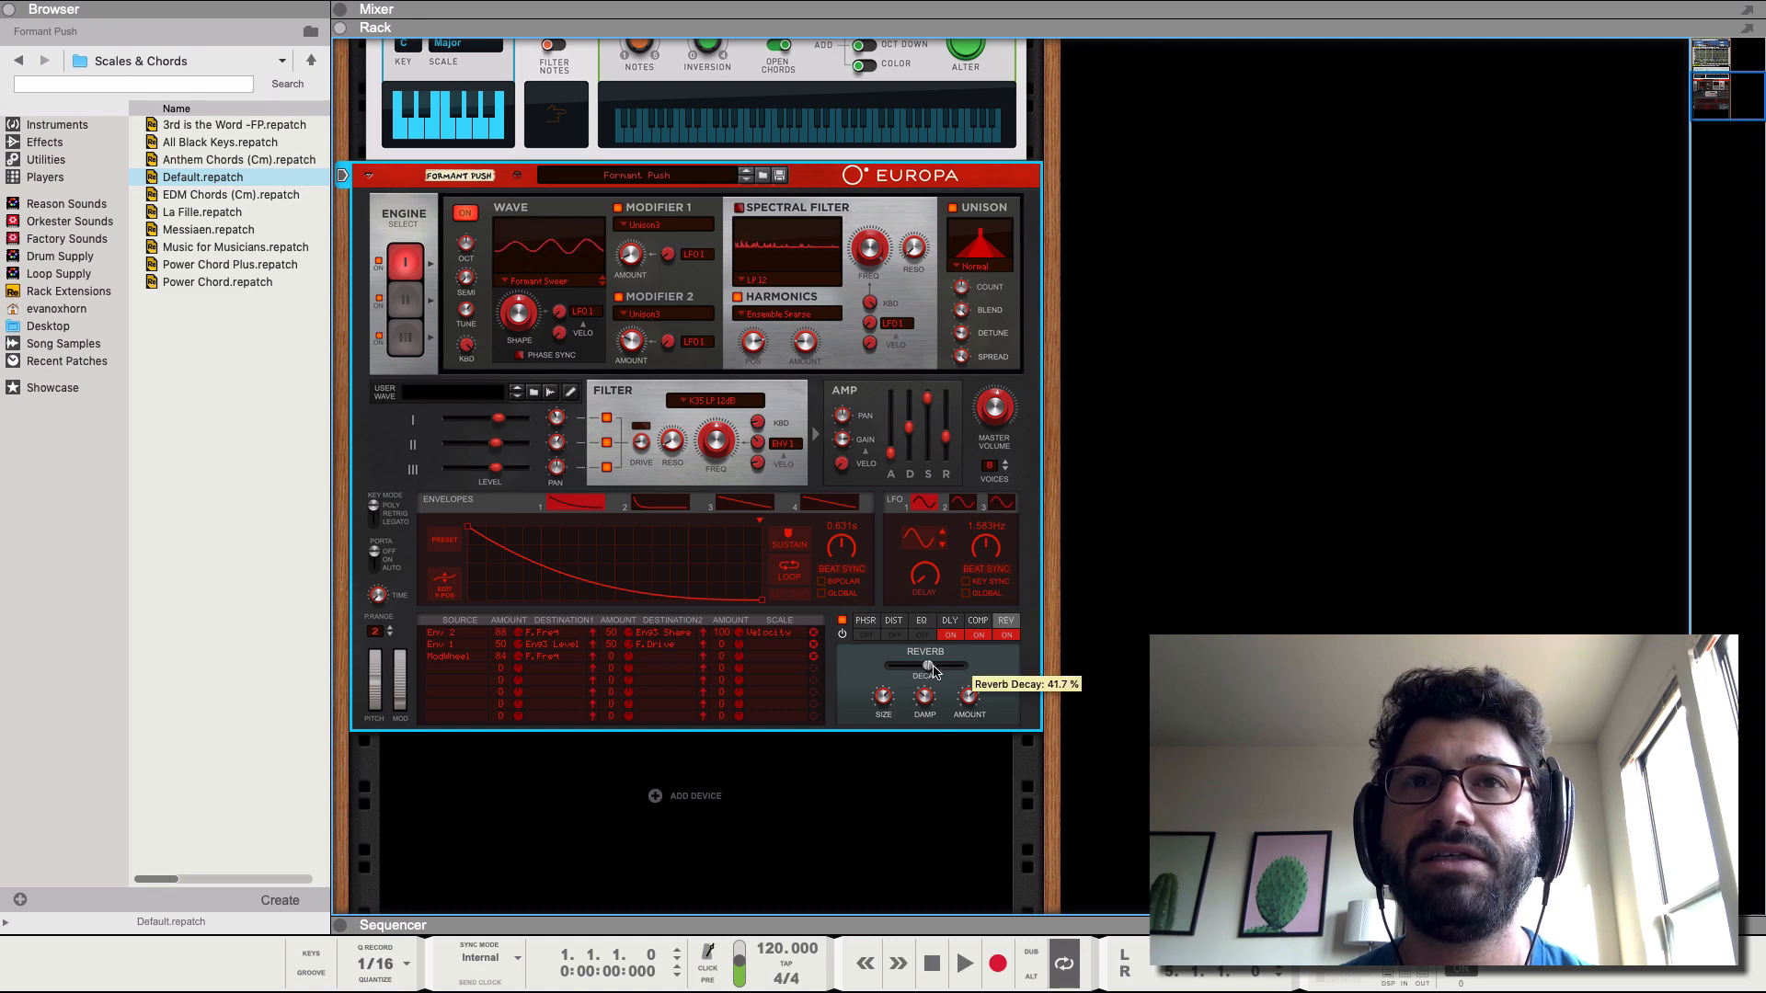
{"action": "left_click_drag", "start_coordinate": [934, 671], "coordinate": [942, 672]}
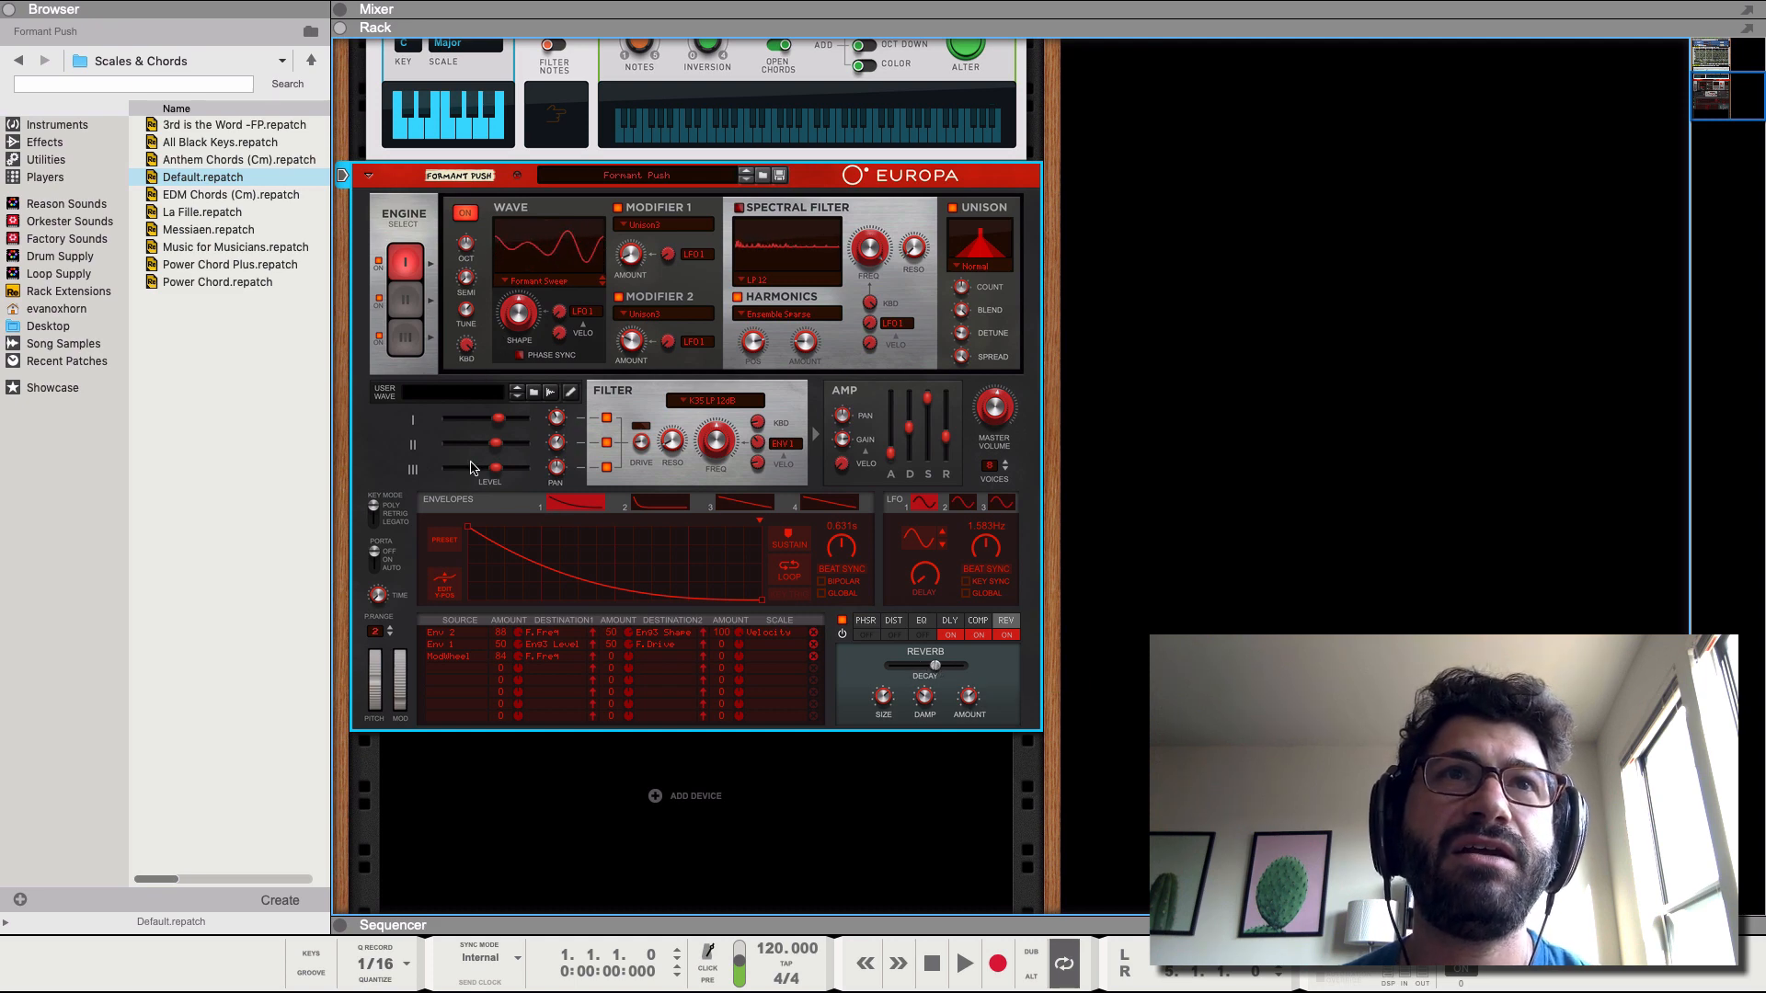
- Sync Europa's LFO 1 to the tempo and set its rate to 3/4
{"action": "scroll", "coordinate": [470, 467], "scroll_direction": "up", "scroll_amount": 3}
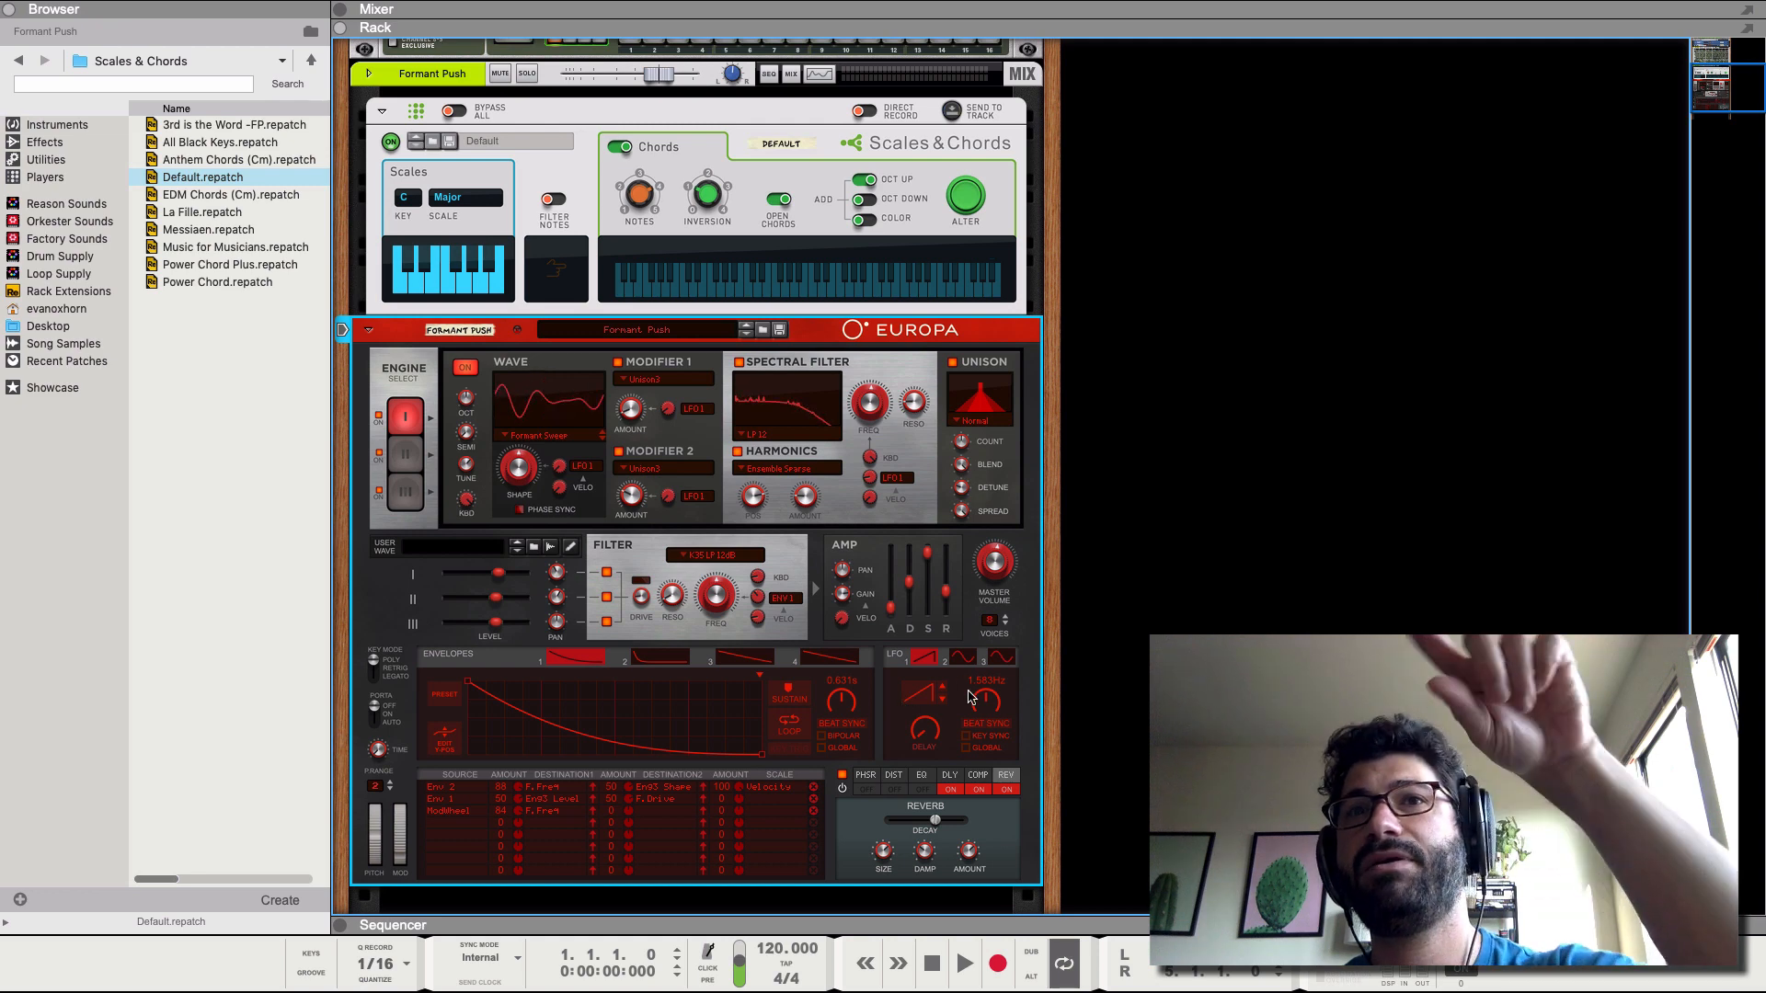
{"action": "left_click", "coordinate": [974, 729]}
{"action": "left_click_drag", "start_coordinate": [983, 704], "coordinate": [963, 719]}
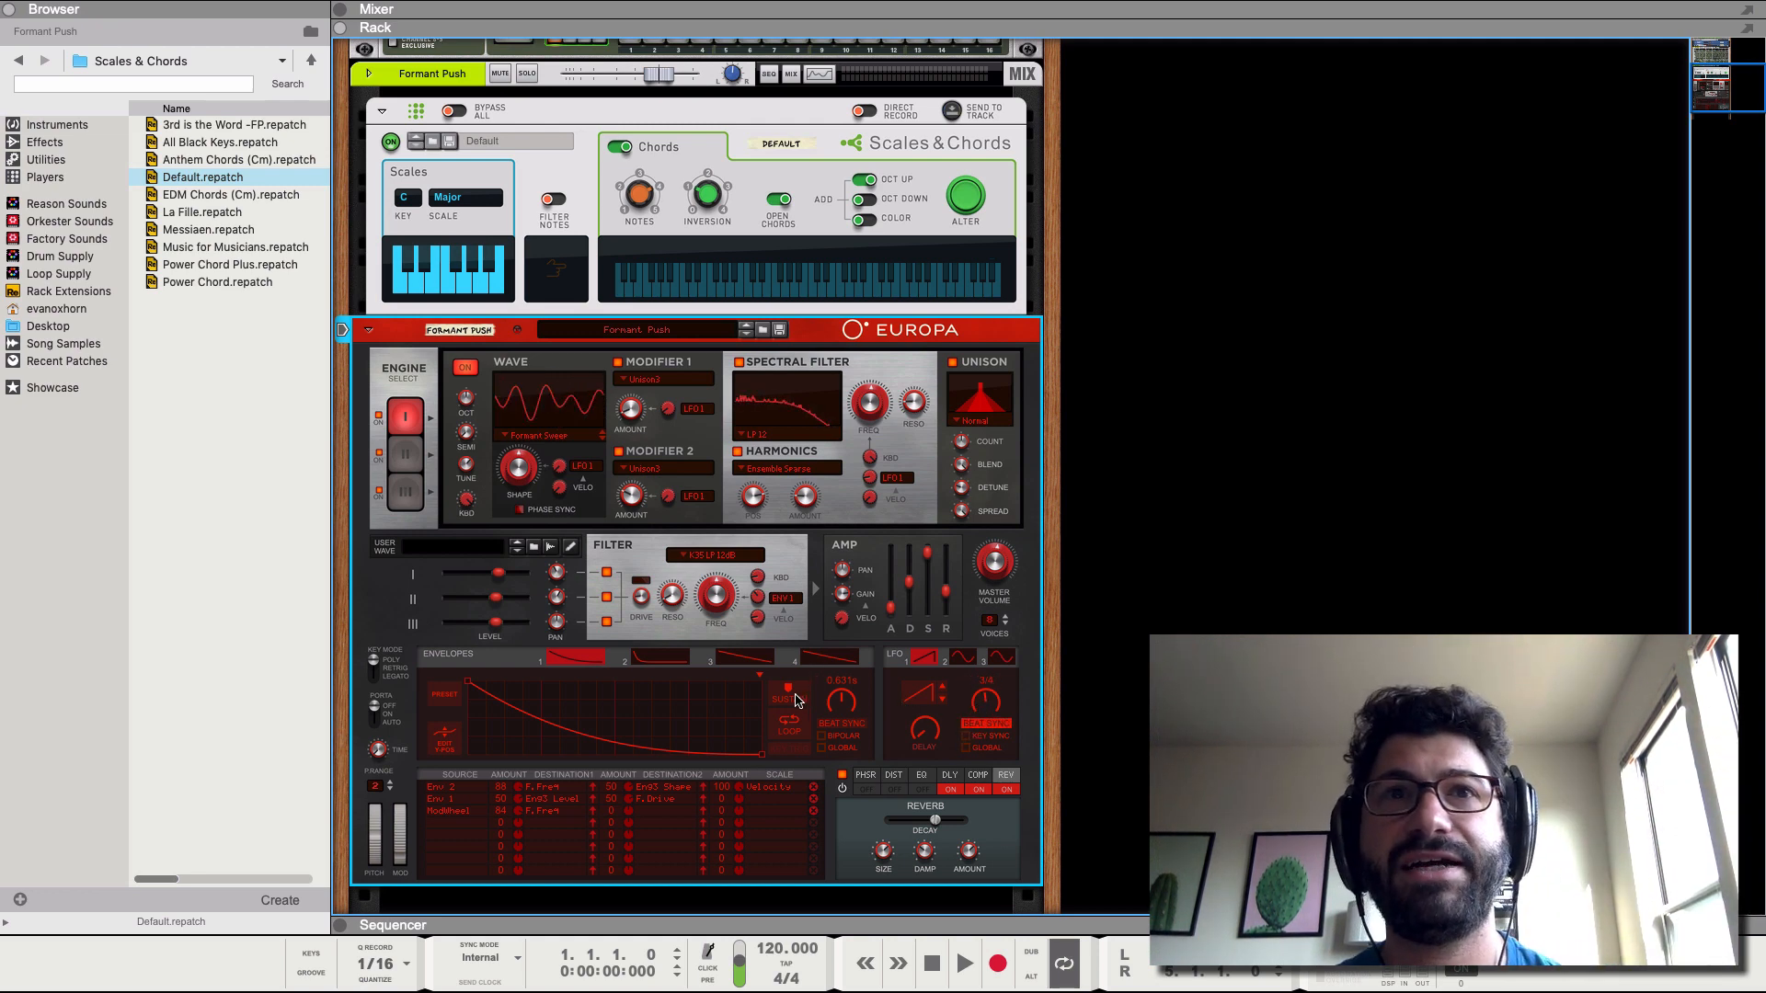
- Play the chord loop and adjust engine 1's spectral filter resonance to 12.5 %
{"action": "key", "text": "space"}
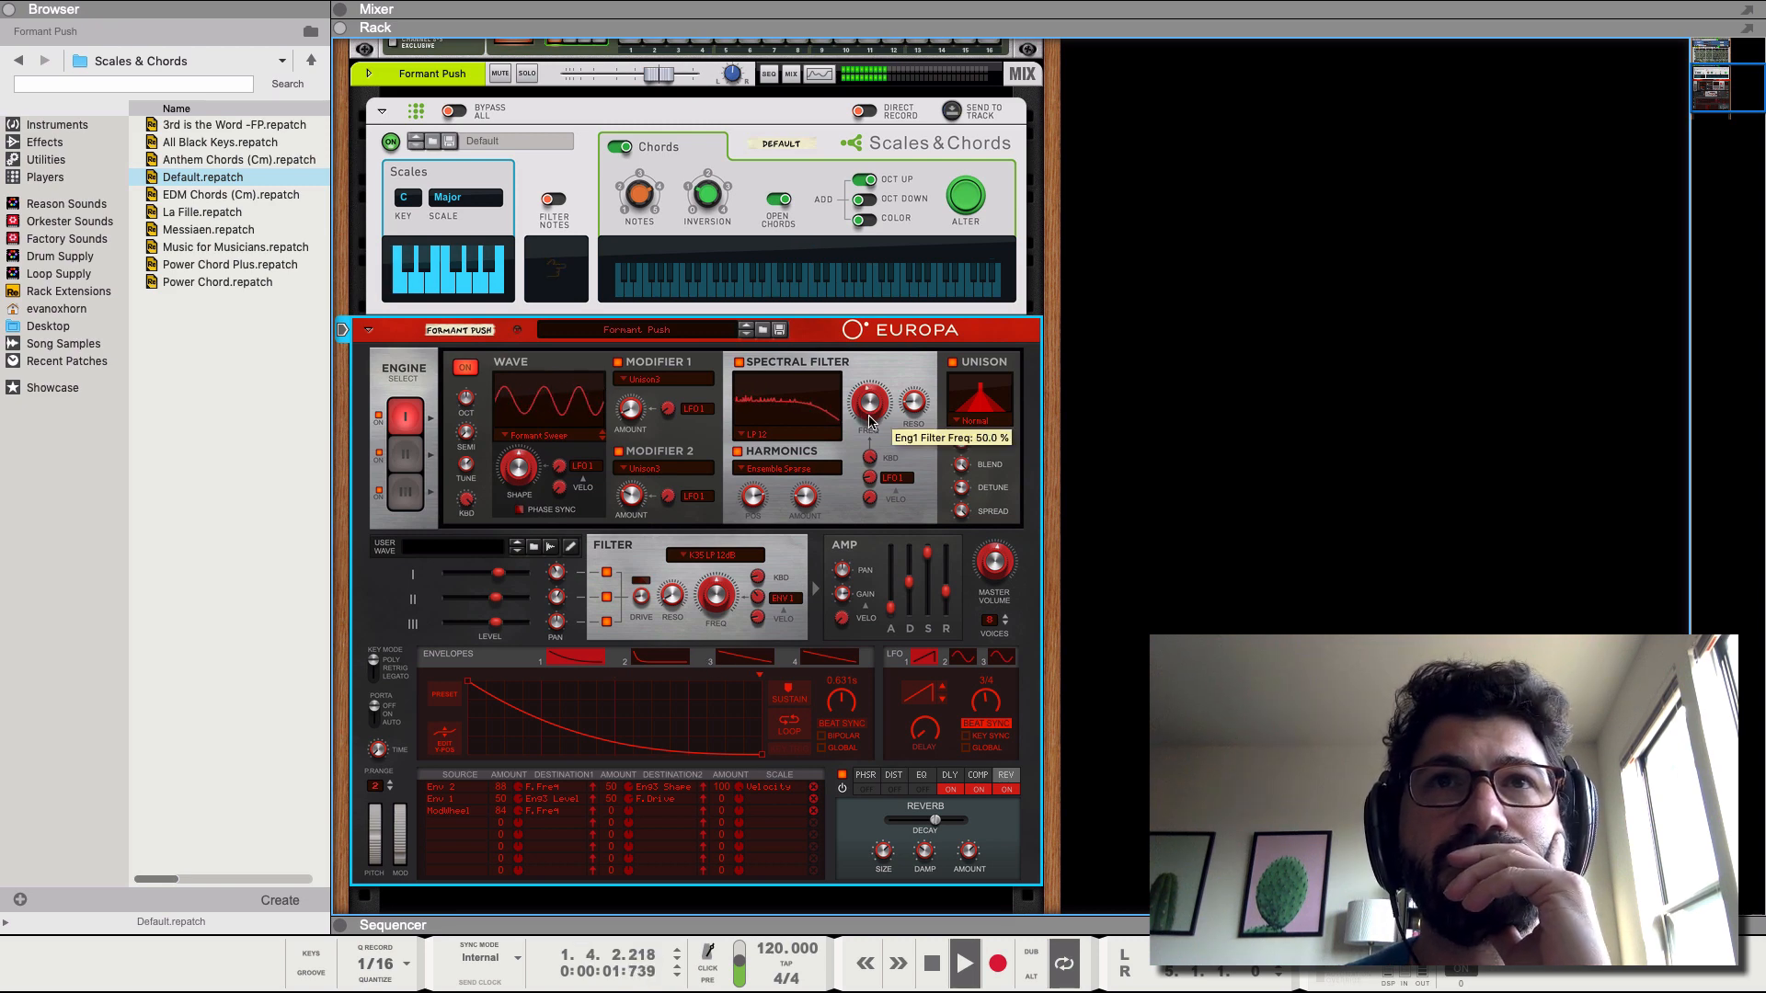
{"action": "left_click_drag", "start_coordinate": [868, 447], "coordinate": [910, 405]}
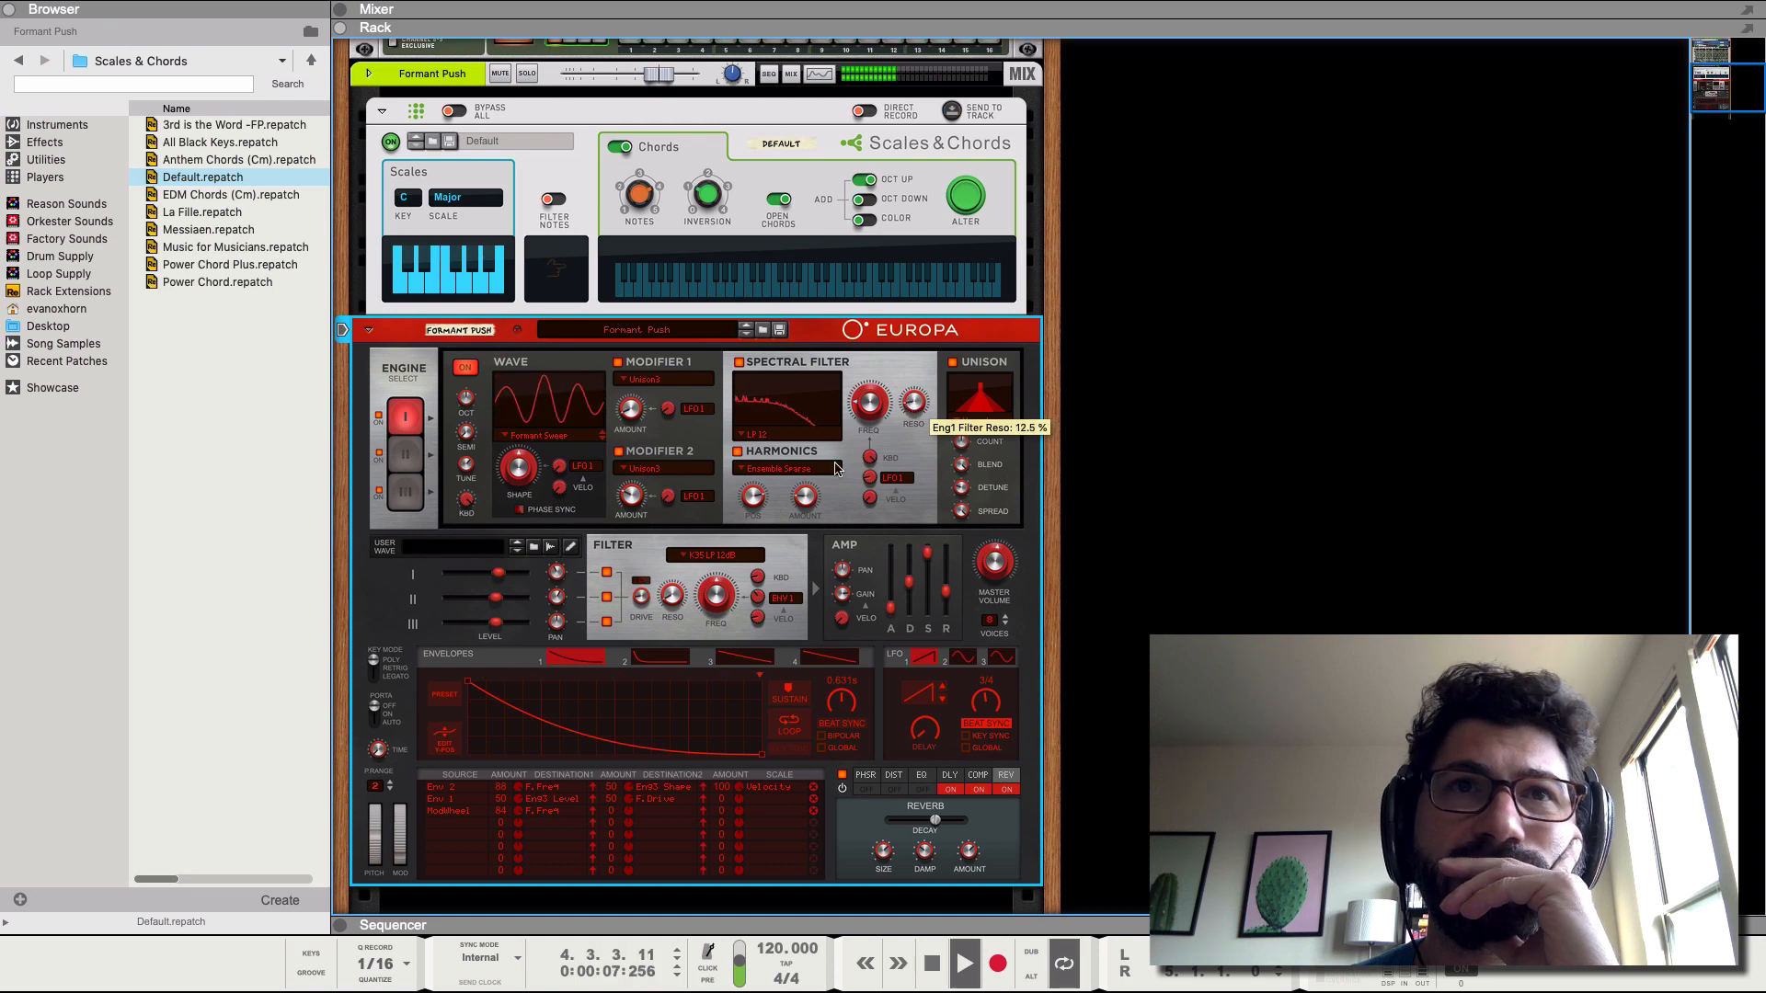
- Keep Europa's main filter type at K35 LP 12dB and set its frequency modulation source to LFO 1
{"action": "left_click", "coordinate": [707, 557]}
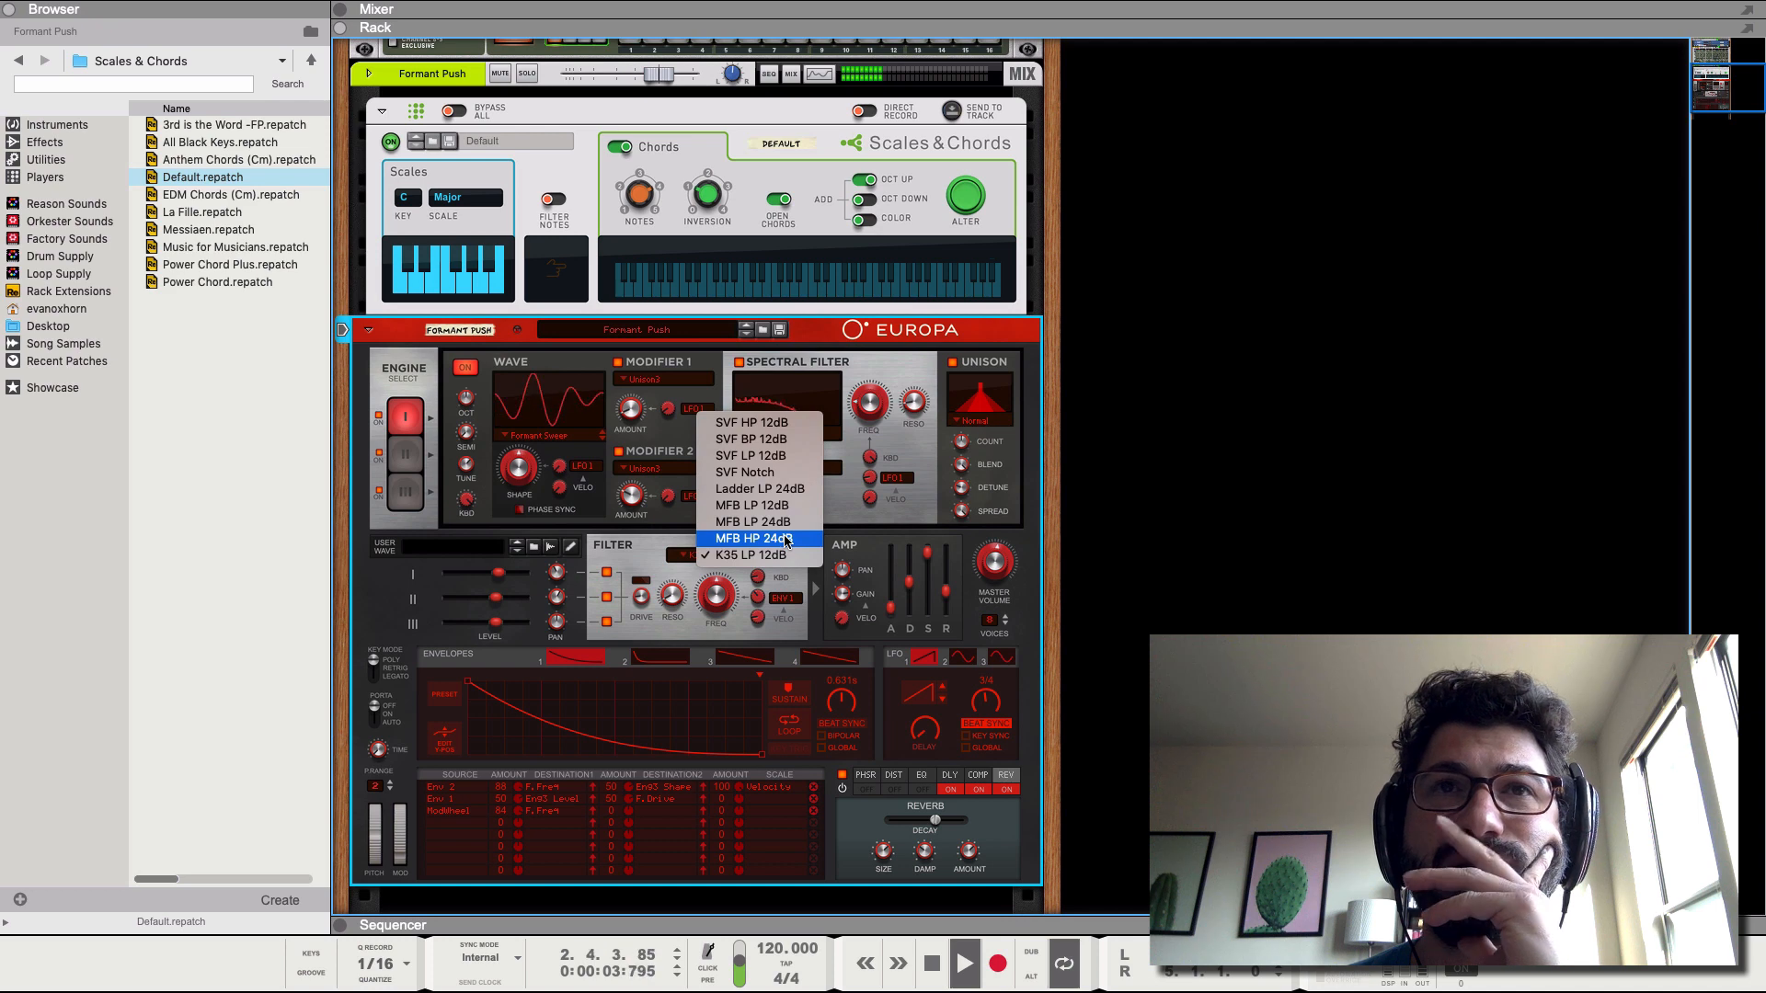
{"action": "left_click", "coordinate": [749, 557]}
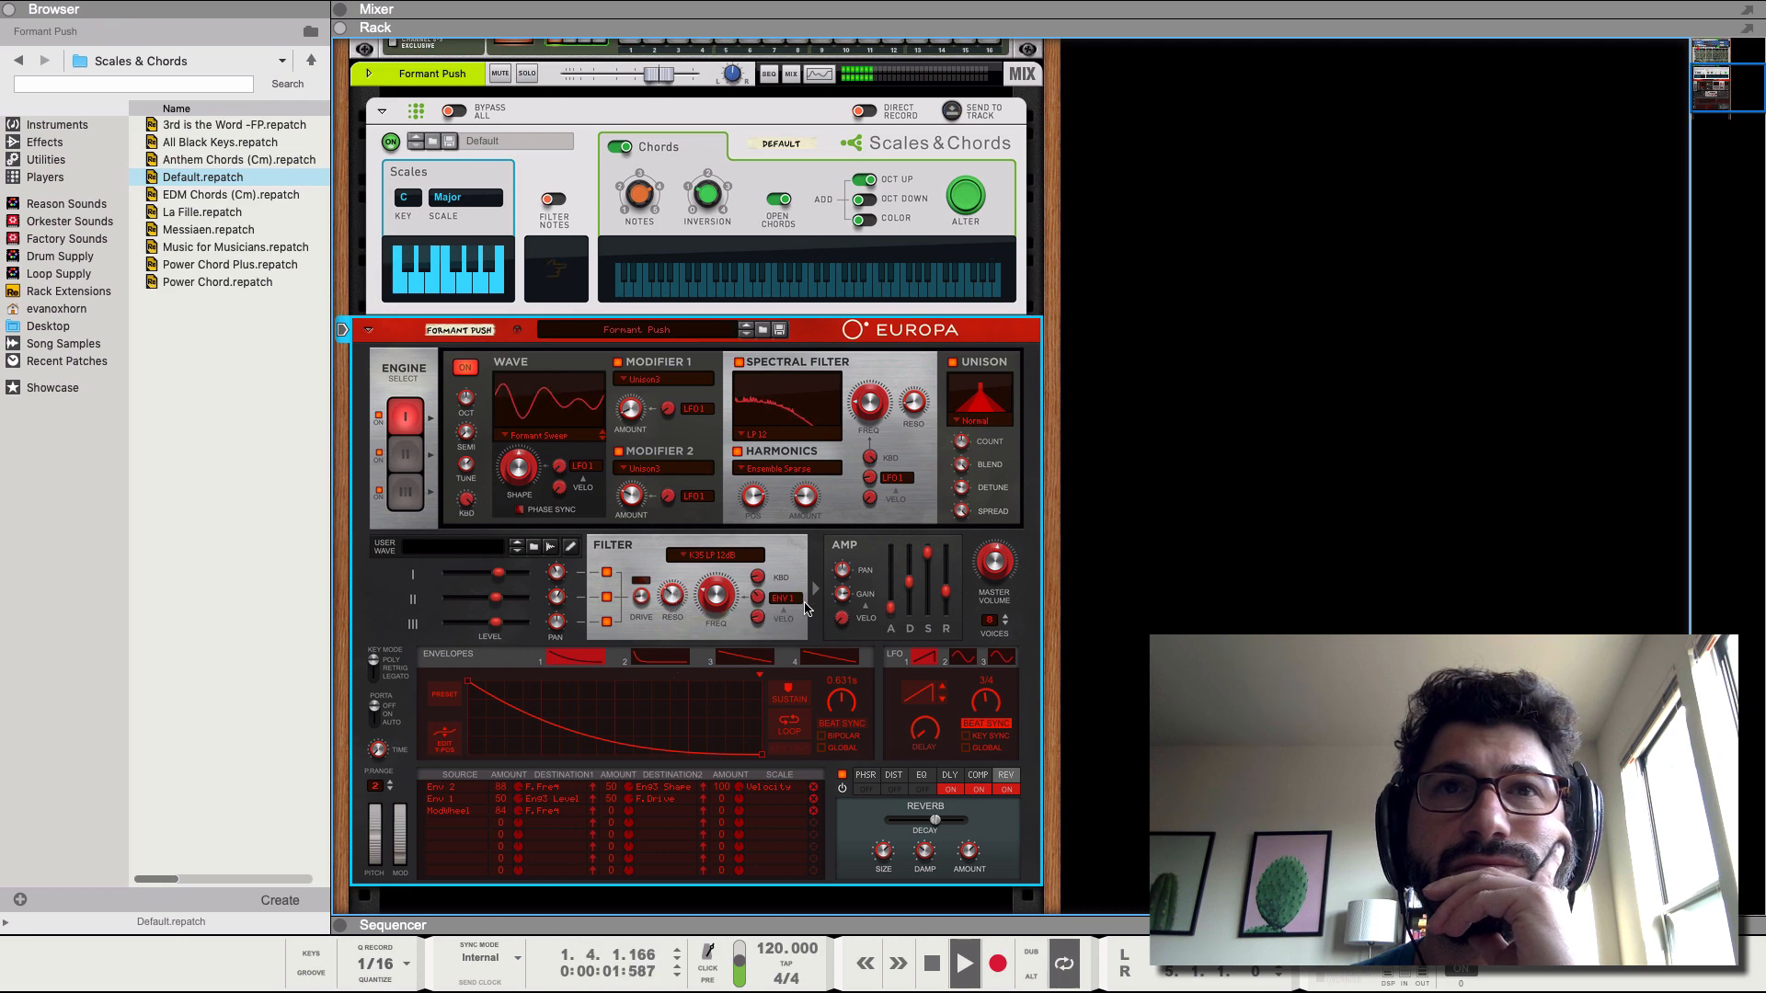
{"action": "left_click", "coordinate": [787, 601]}
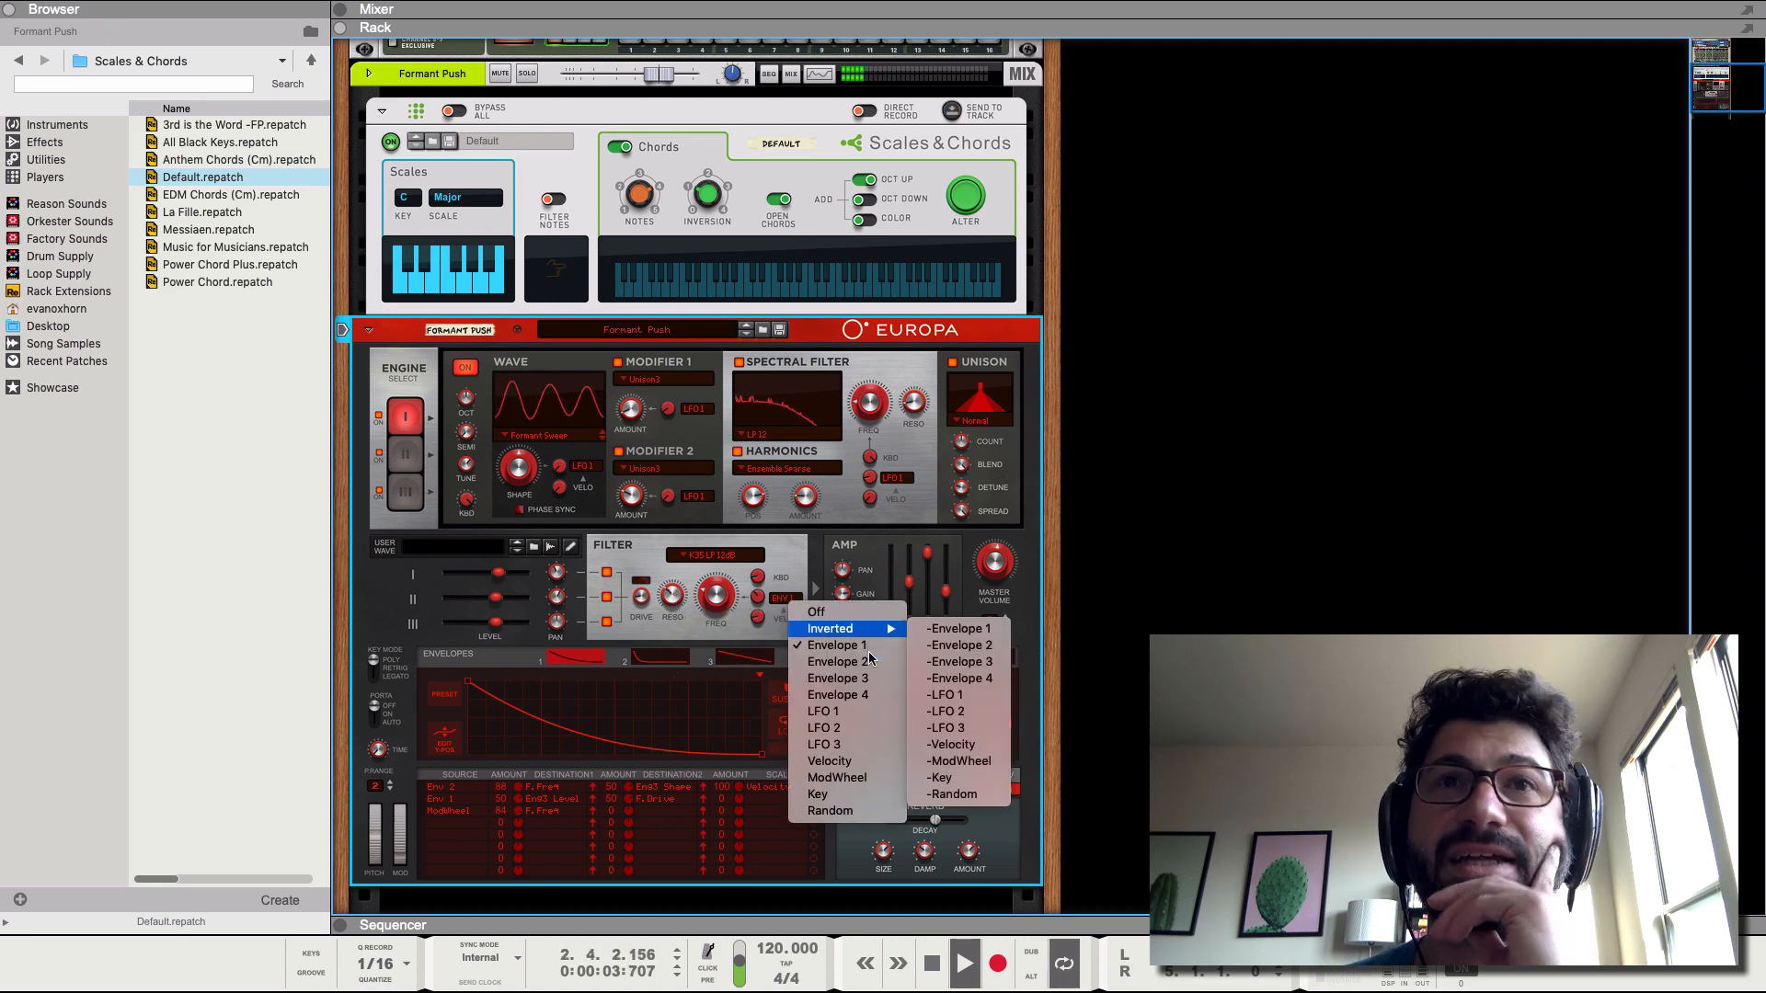
{"action": "left_click", "coordinate": [897, 712]}
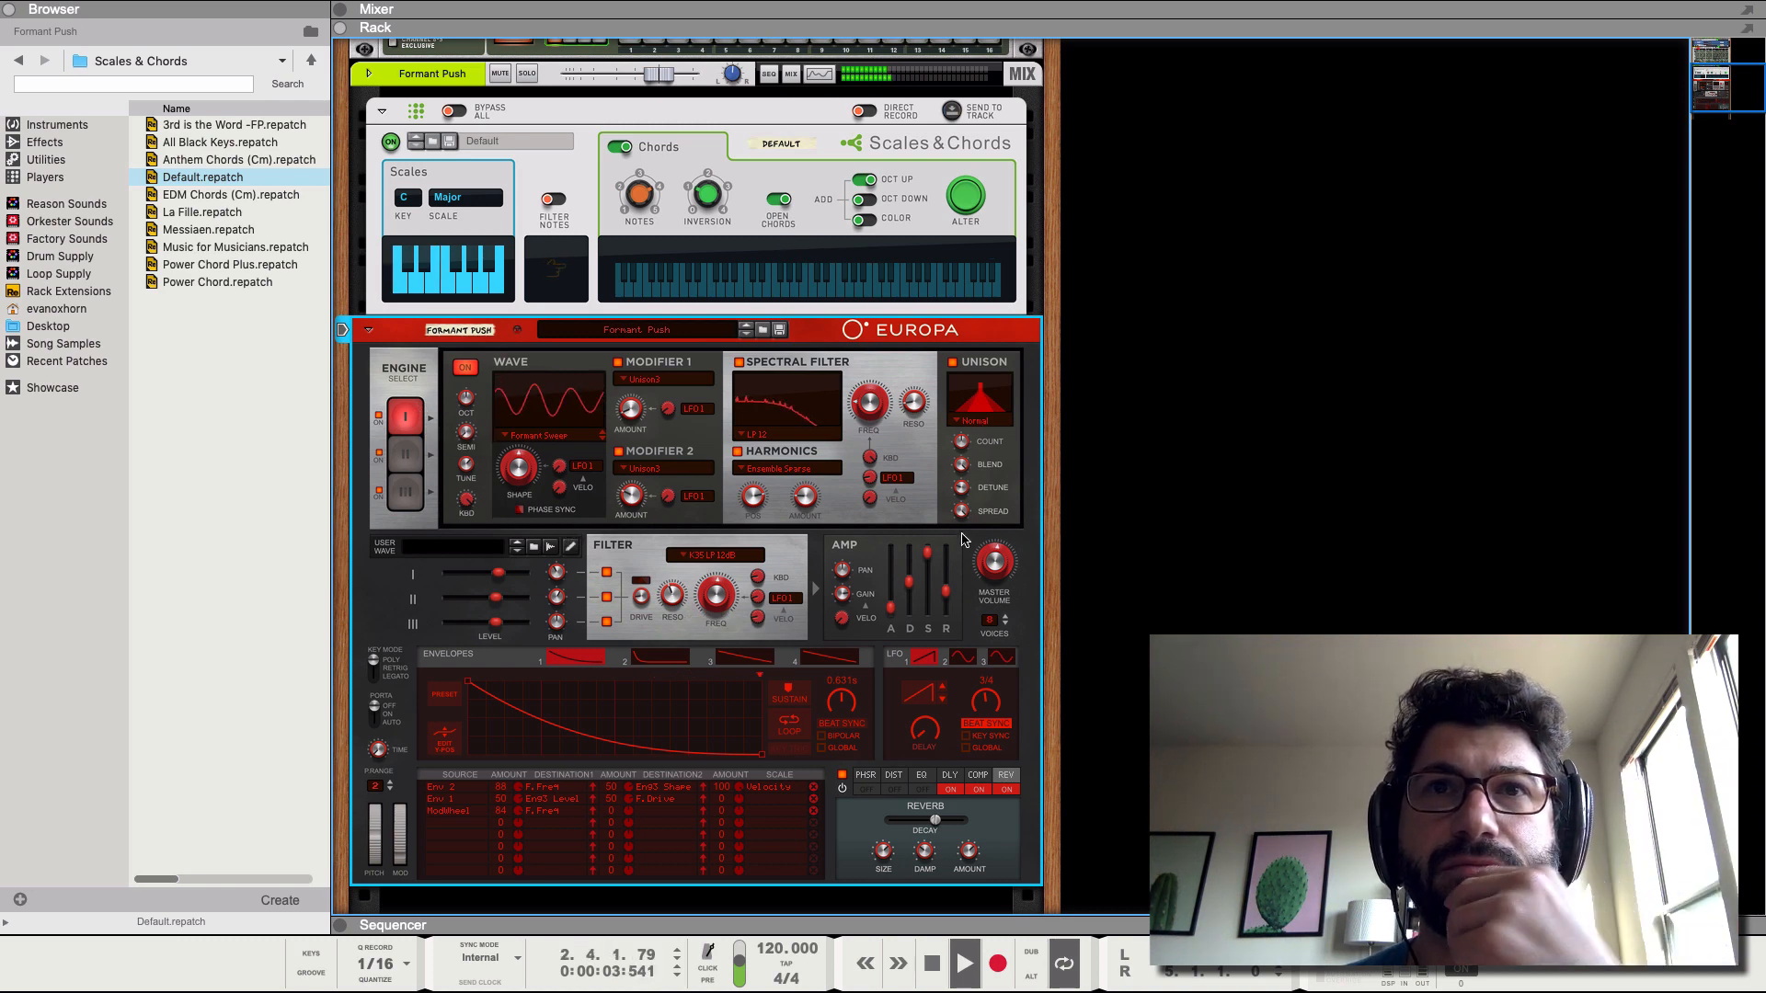
- Set engine 2's Modifier 1 to Formant and adjust its amount
{"action": "left_click", "coordinate": [407, 456]}
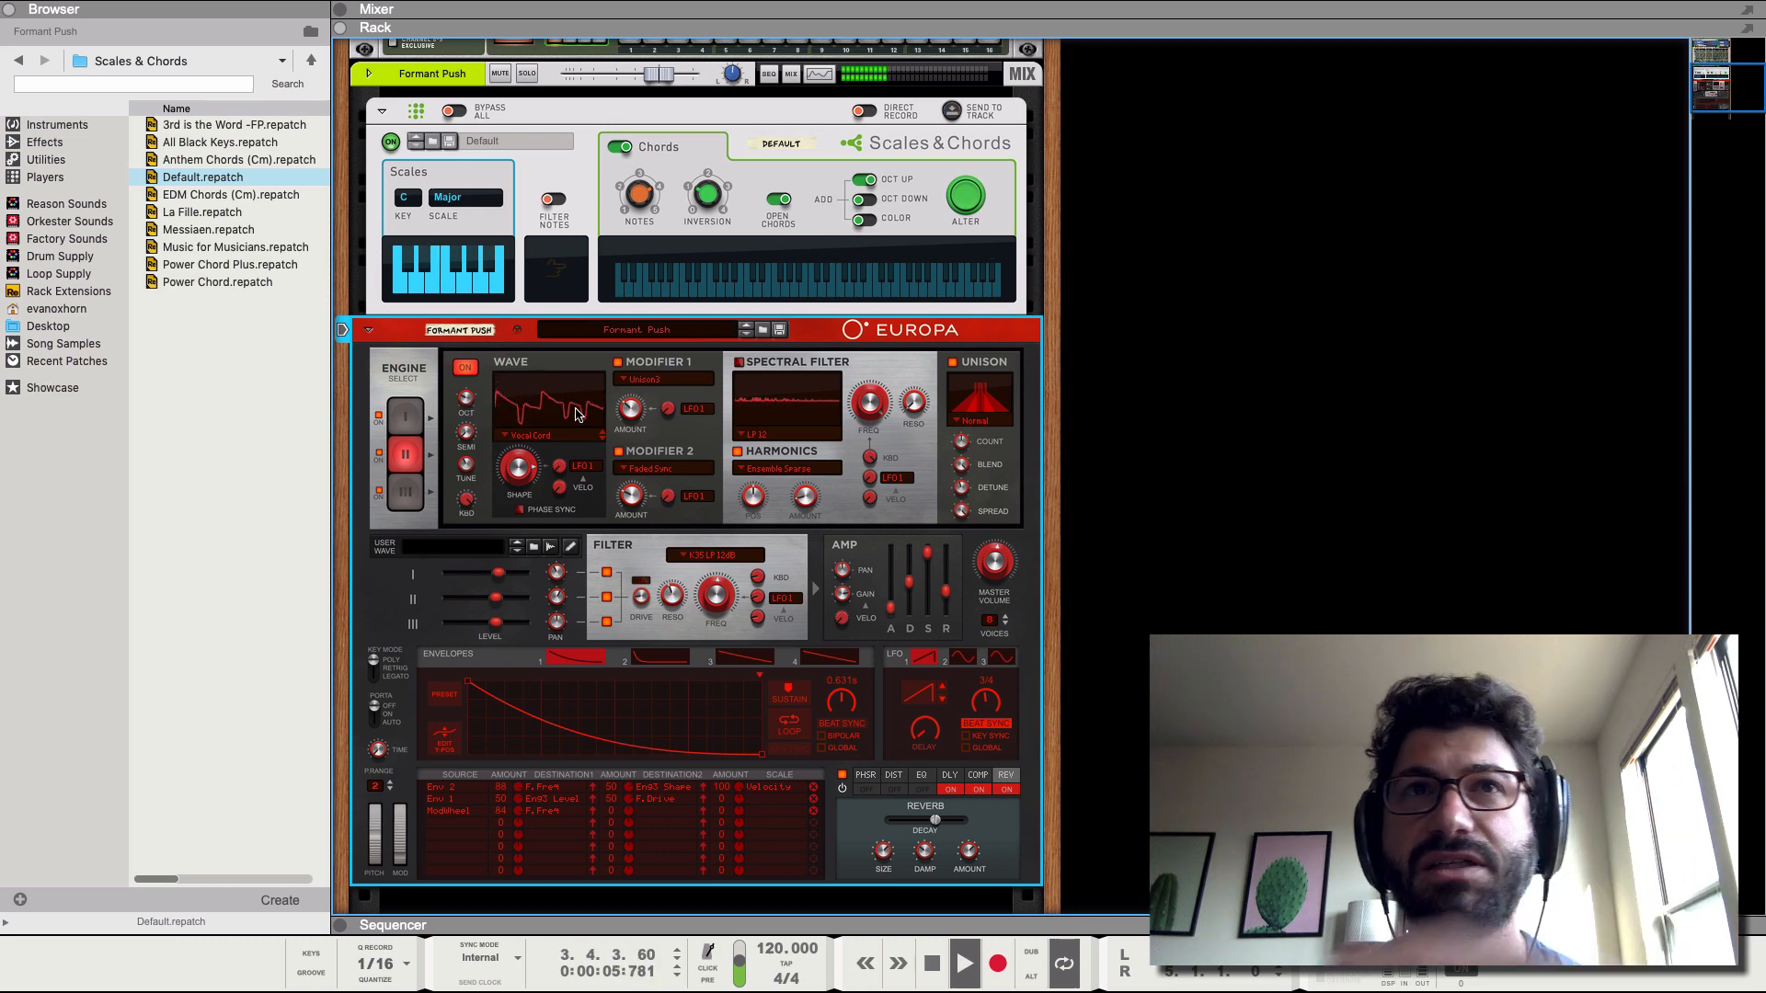
{"action": "left_click", "coordinate": [624, 383]}
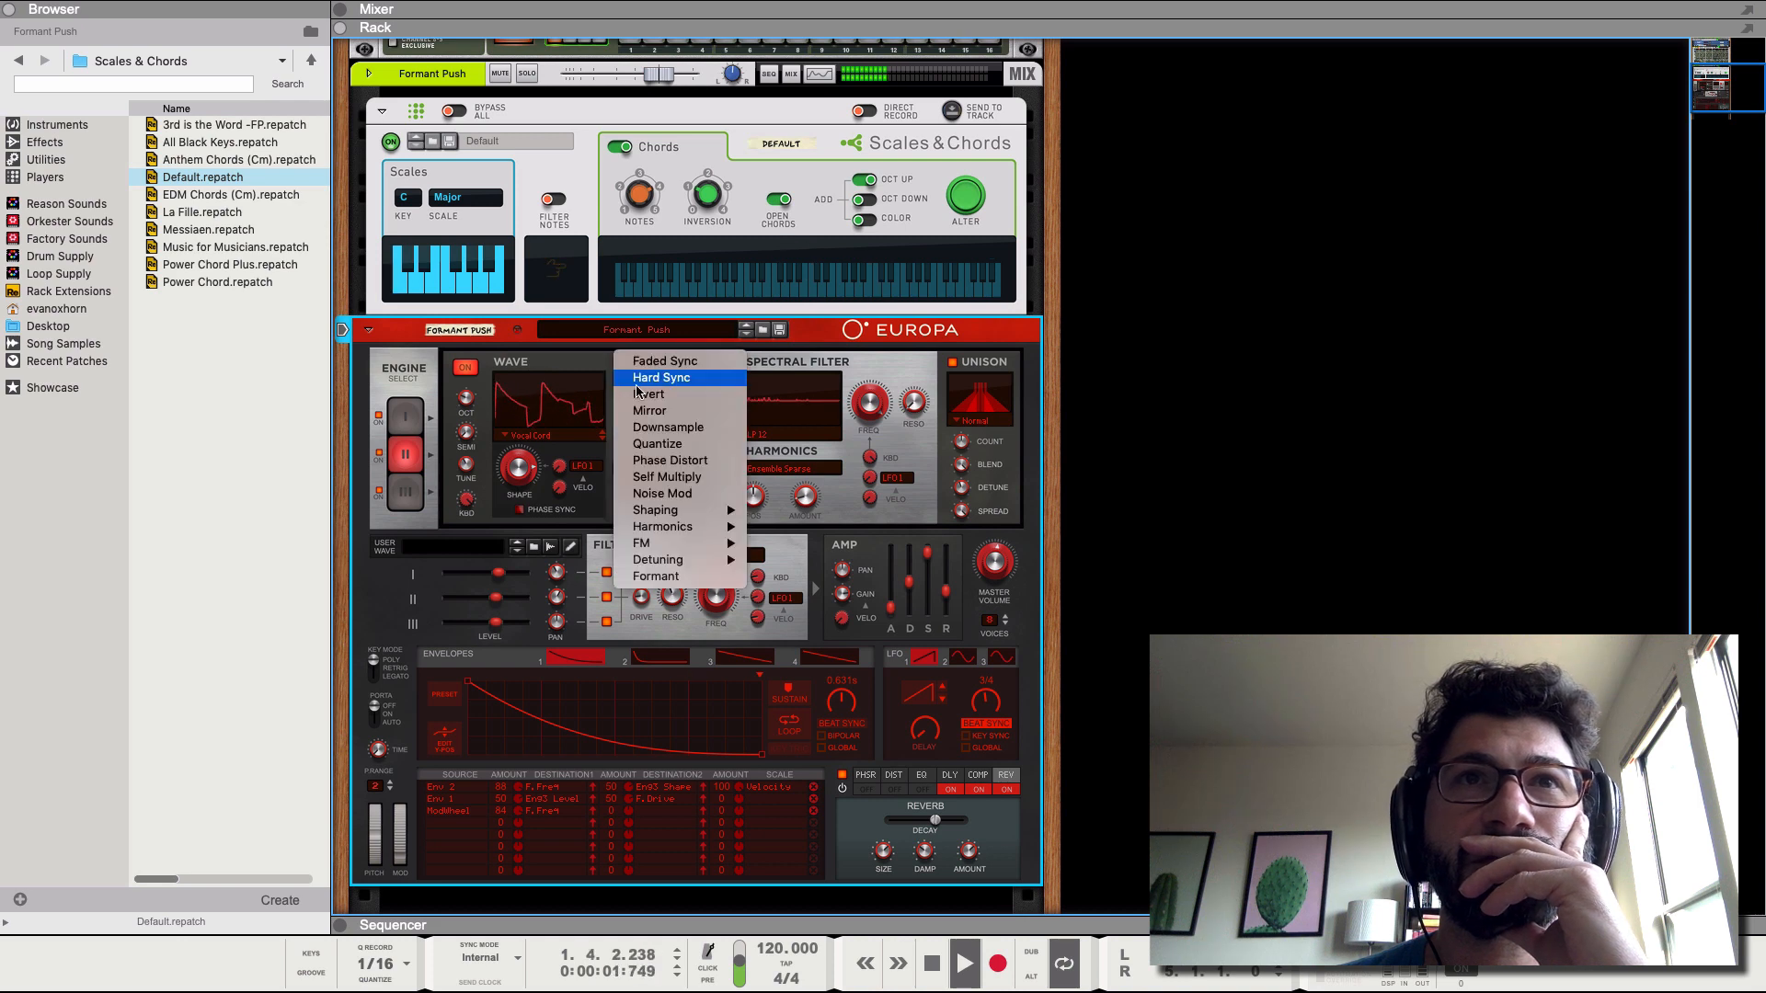
{"action": "mouse_move", "coordinate": [715, 527]}
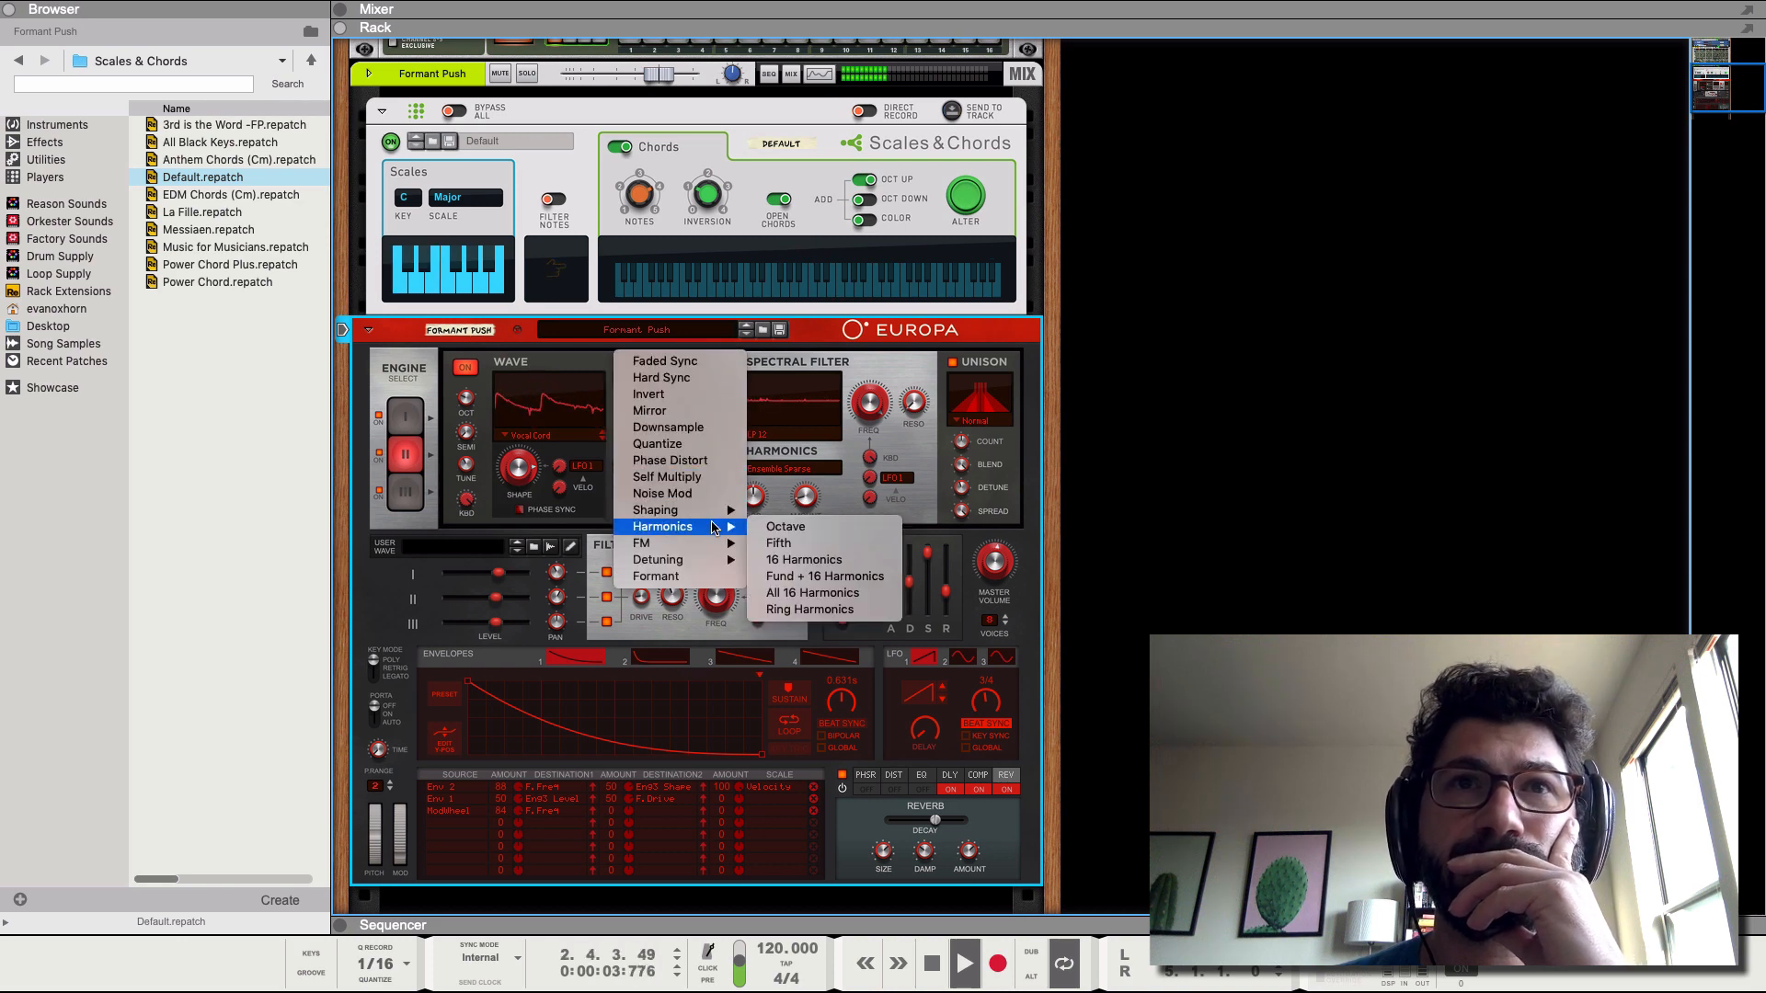
{"action": "left_click", "coordinate": [661, 577]}
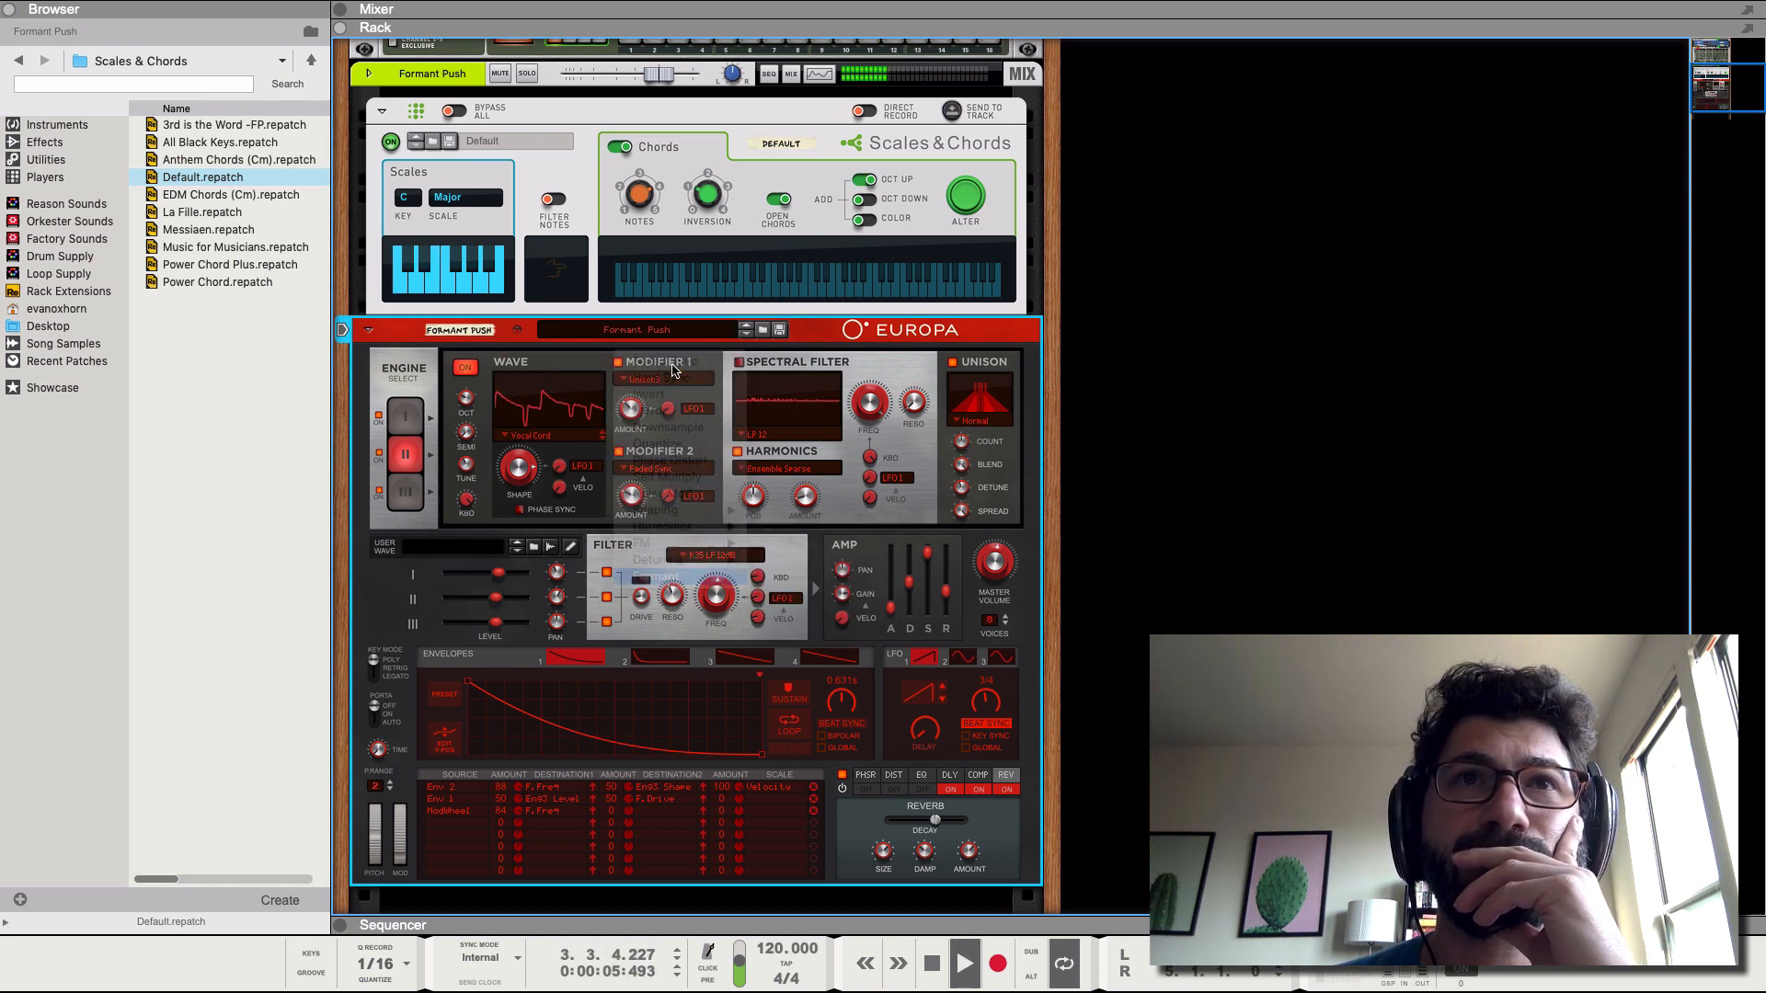
{"action": "left_click_drag", "start_coordinate": [631, 408], "coordinate": [627, 397]}
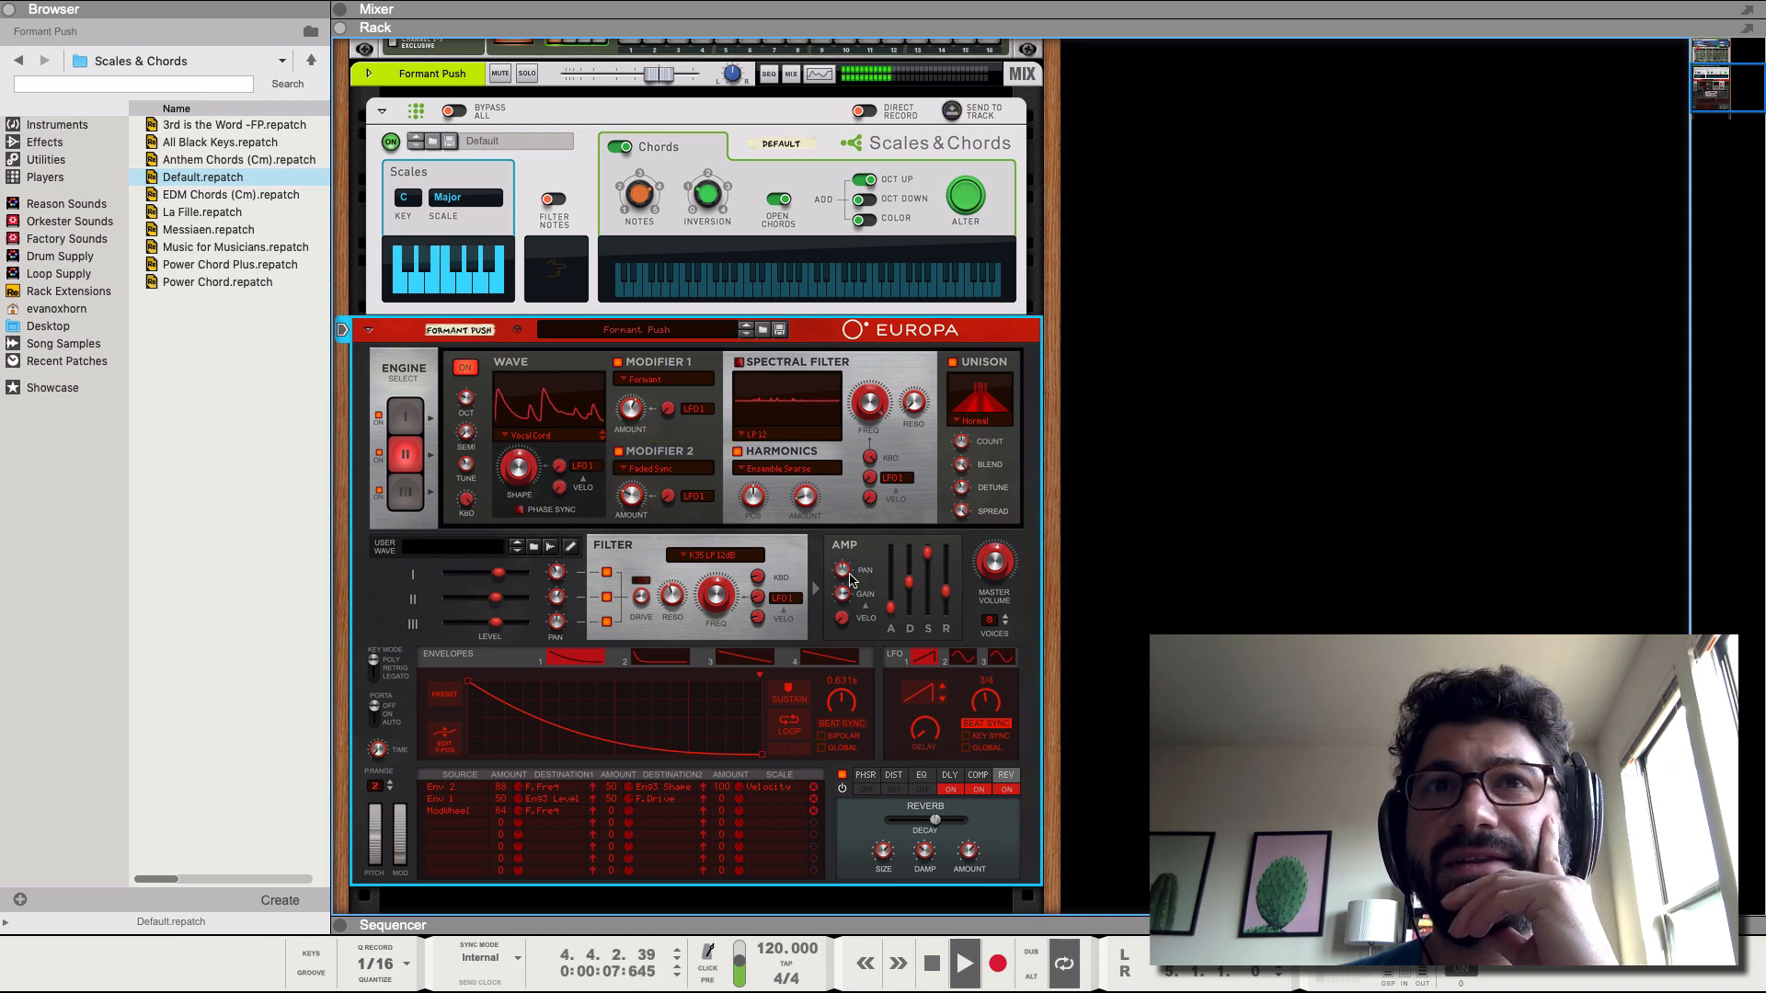
- Display LFO 2 and assign it as modulation source for engine 2's wave shape and Modifier 1
{"action": "left_click", "coordinate": [956, 662]}
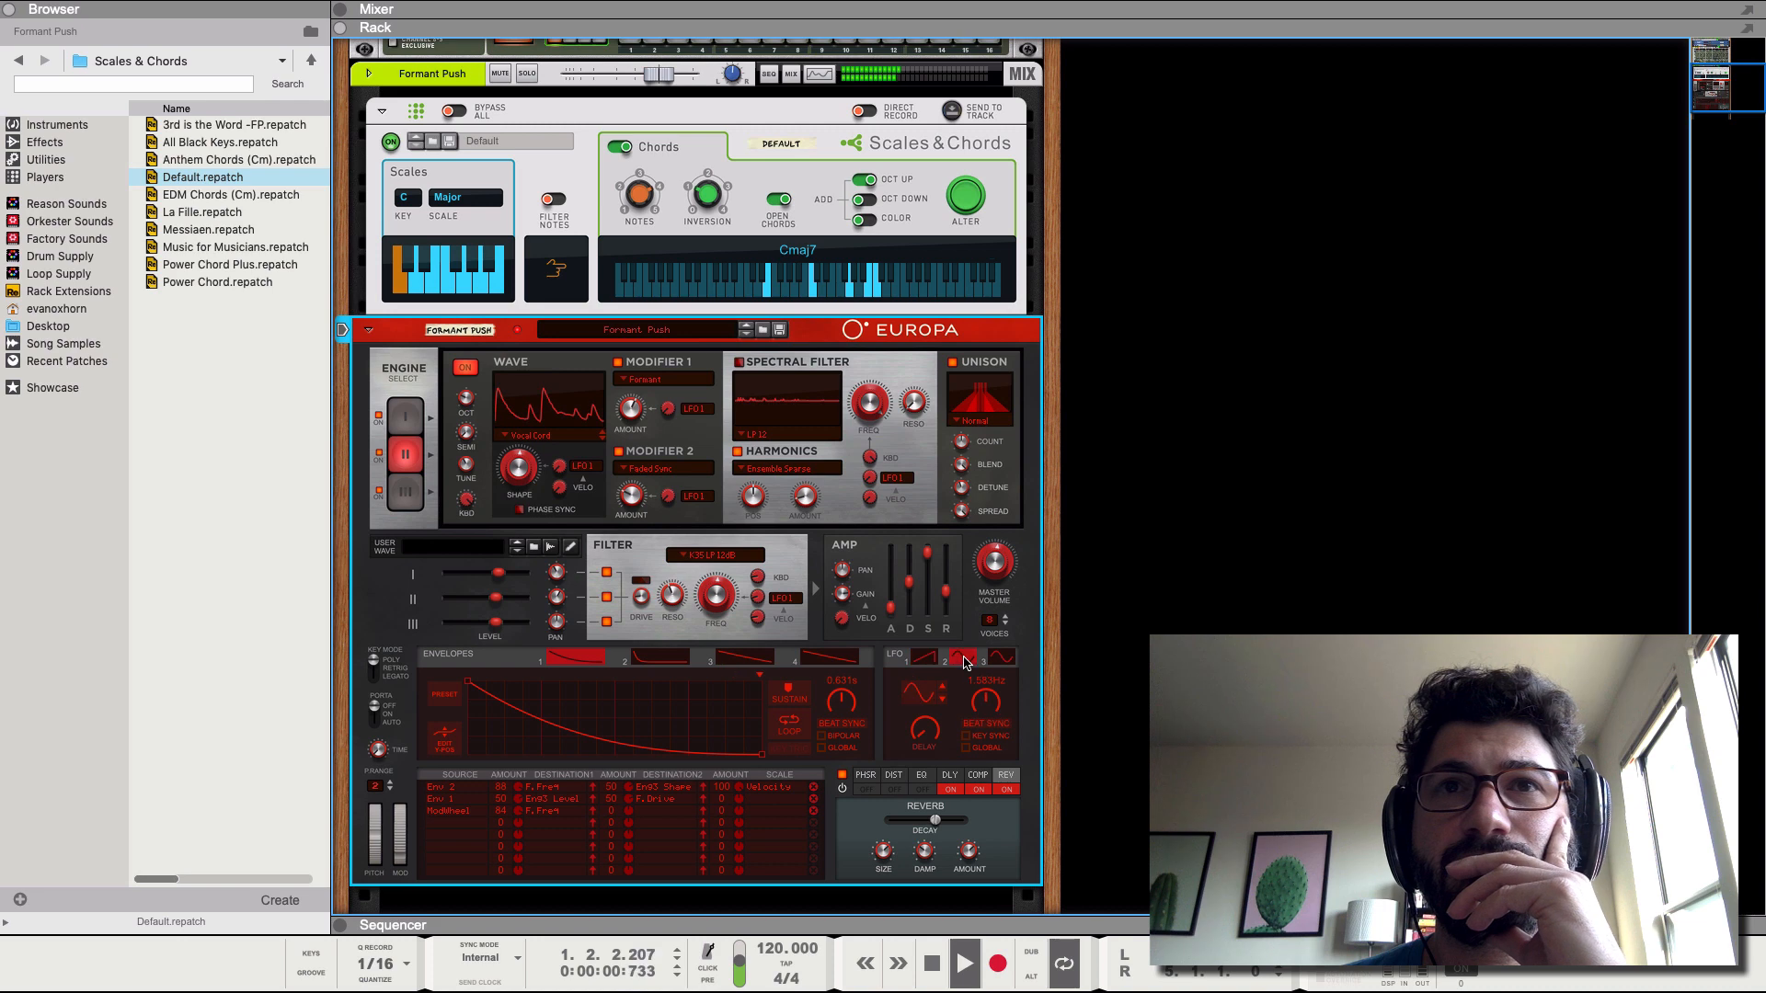
{"action": "left_click", "coordinate": [582, 467]}
{"action": "left_click", "coordinate": [625, 596]}
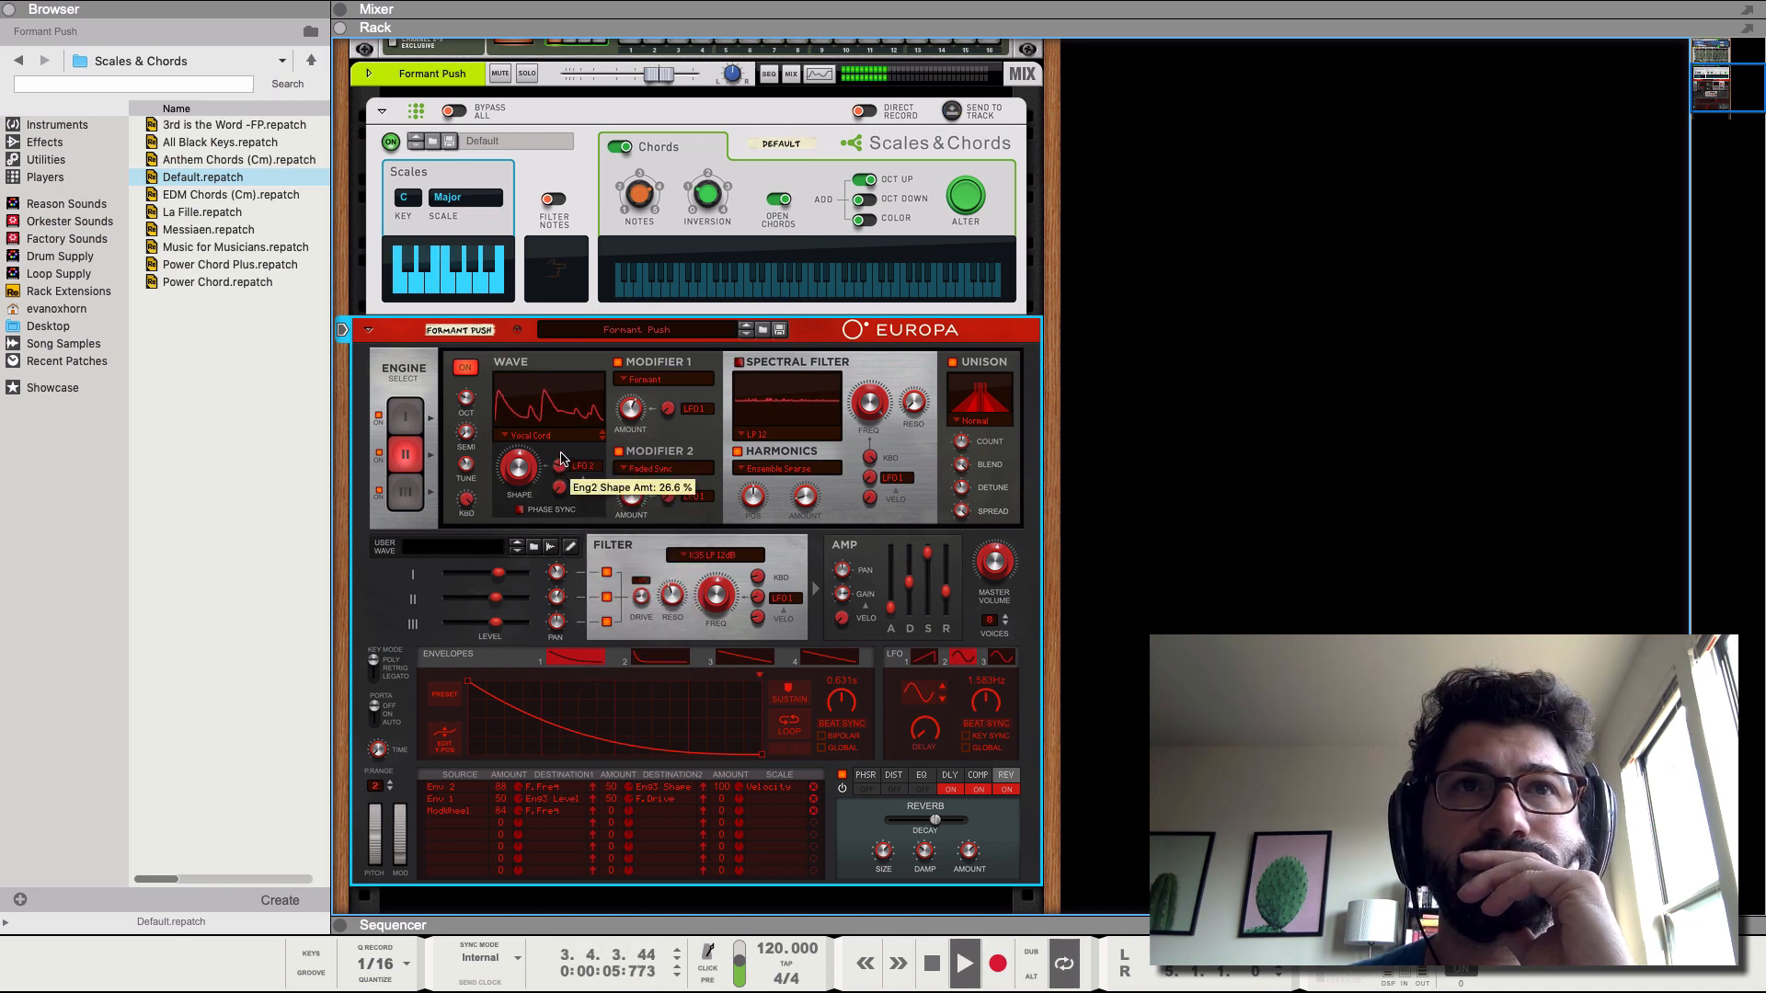
{"action": "left_click", "coordinate": [690, 409]}
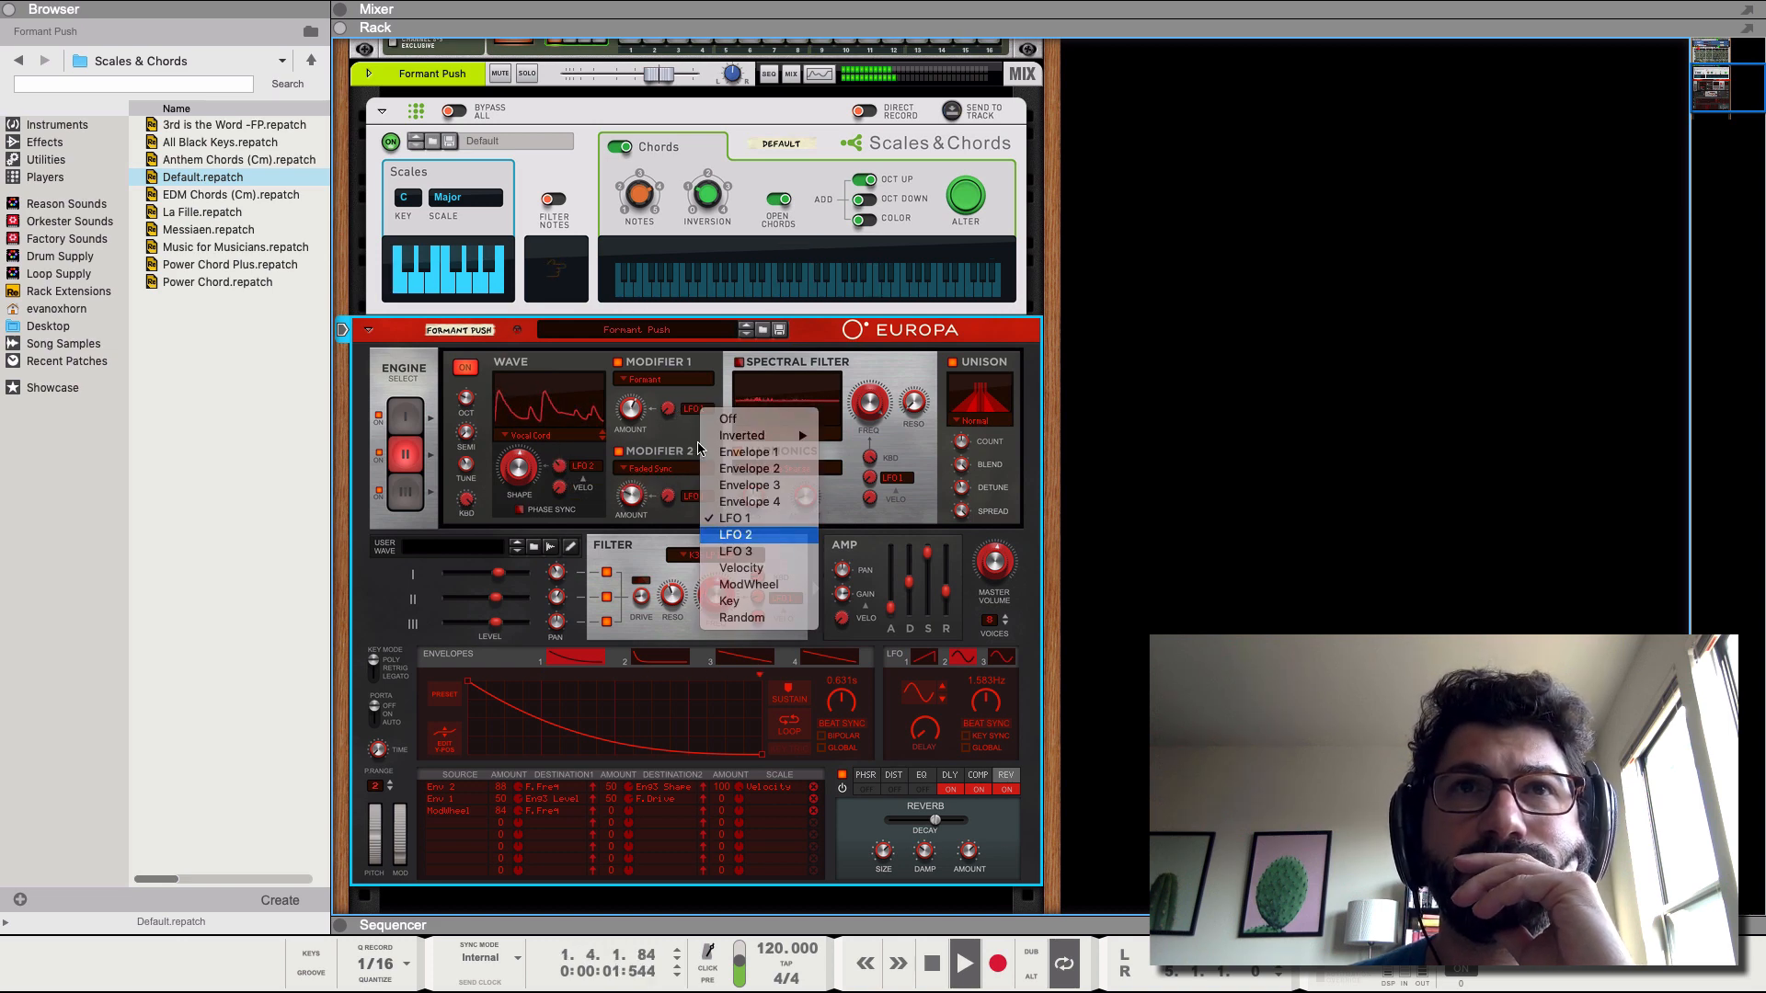
{"action": "left_click", "coordinate": [736, 534]}
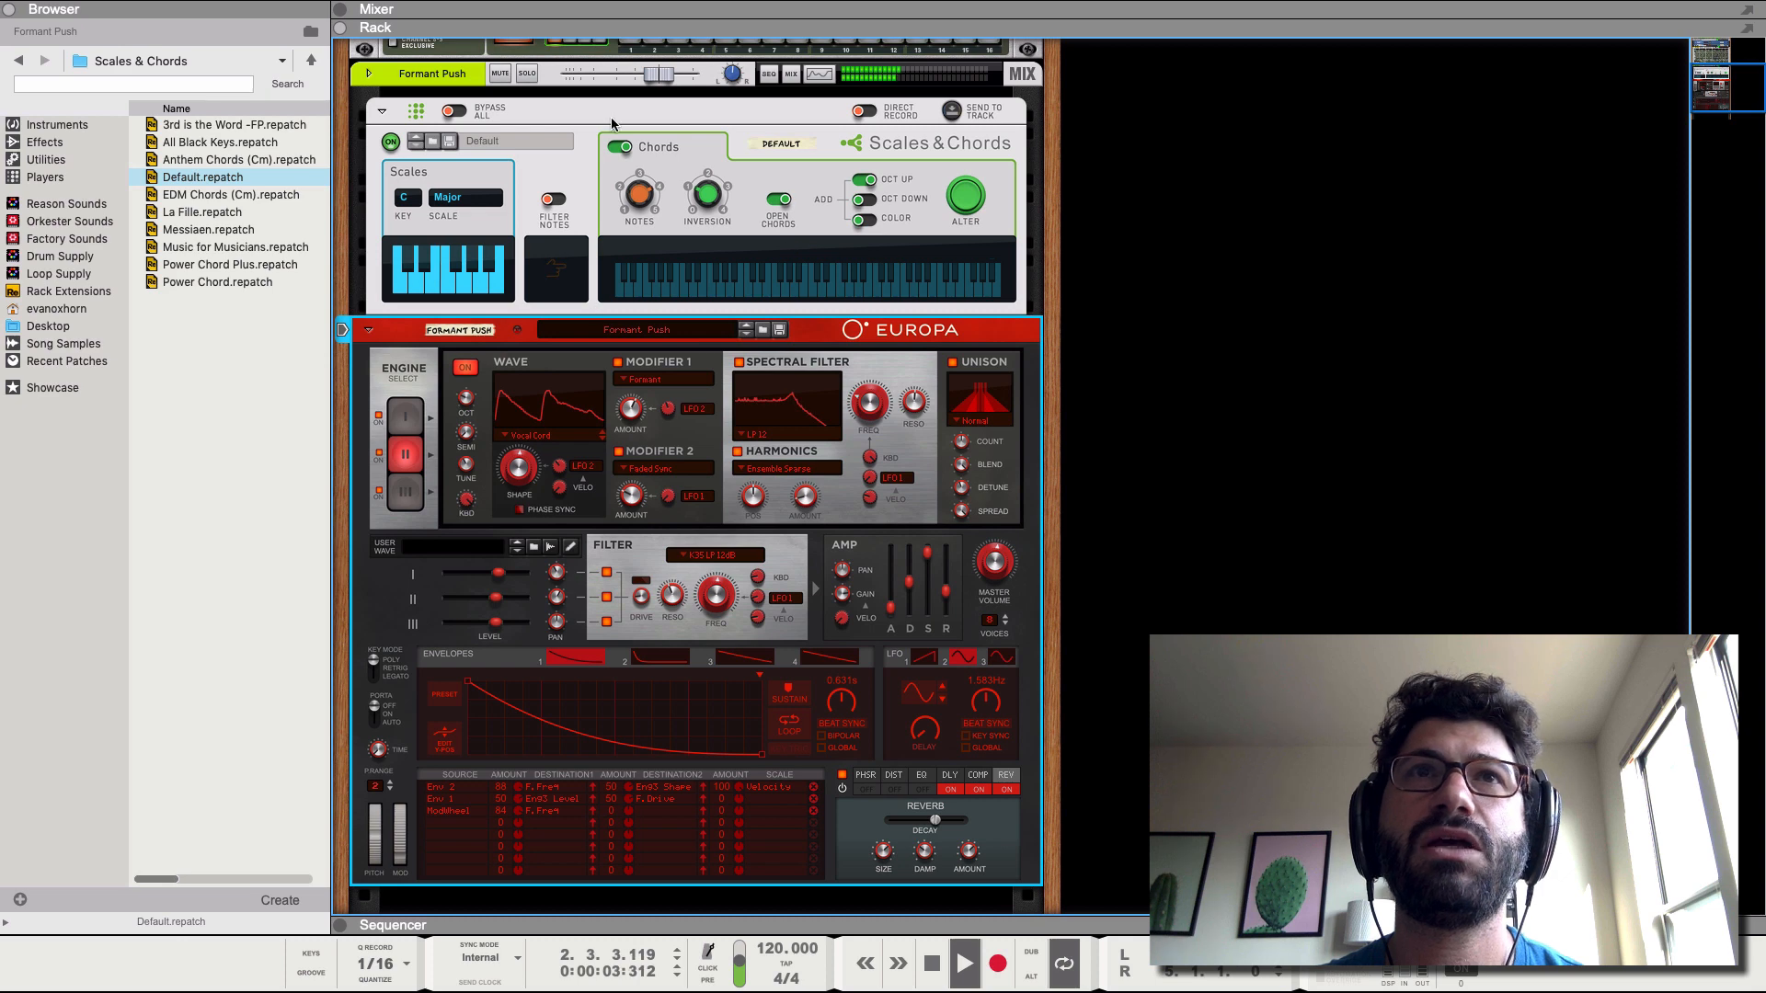
- Audition the chord loop, stop playback, and lower the Formant Push mix channel level slightly
{"action": "key", "text": "space"}
{"action": "key", "text": "space"}
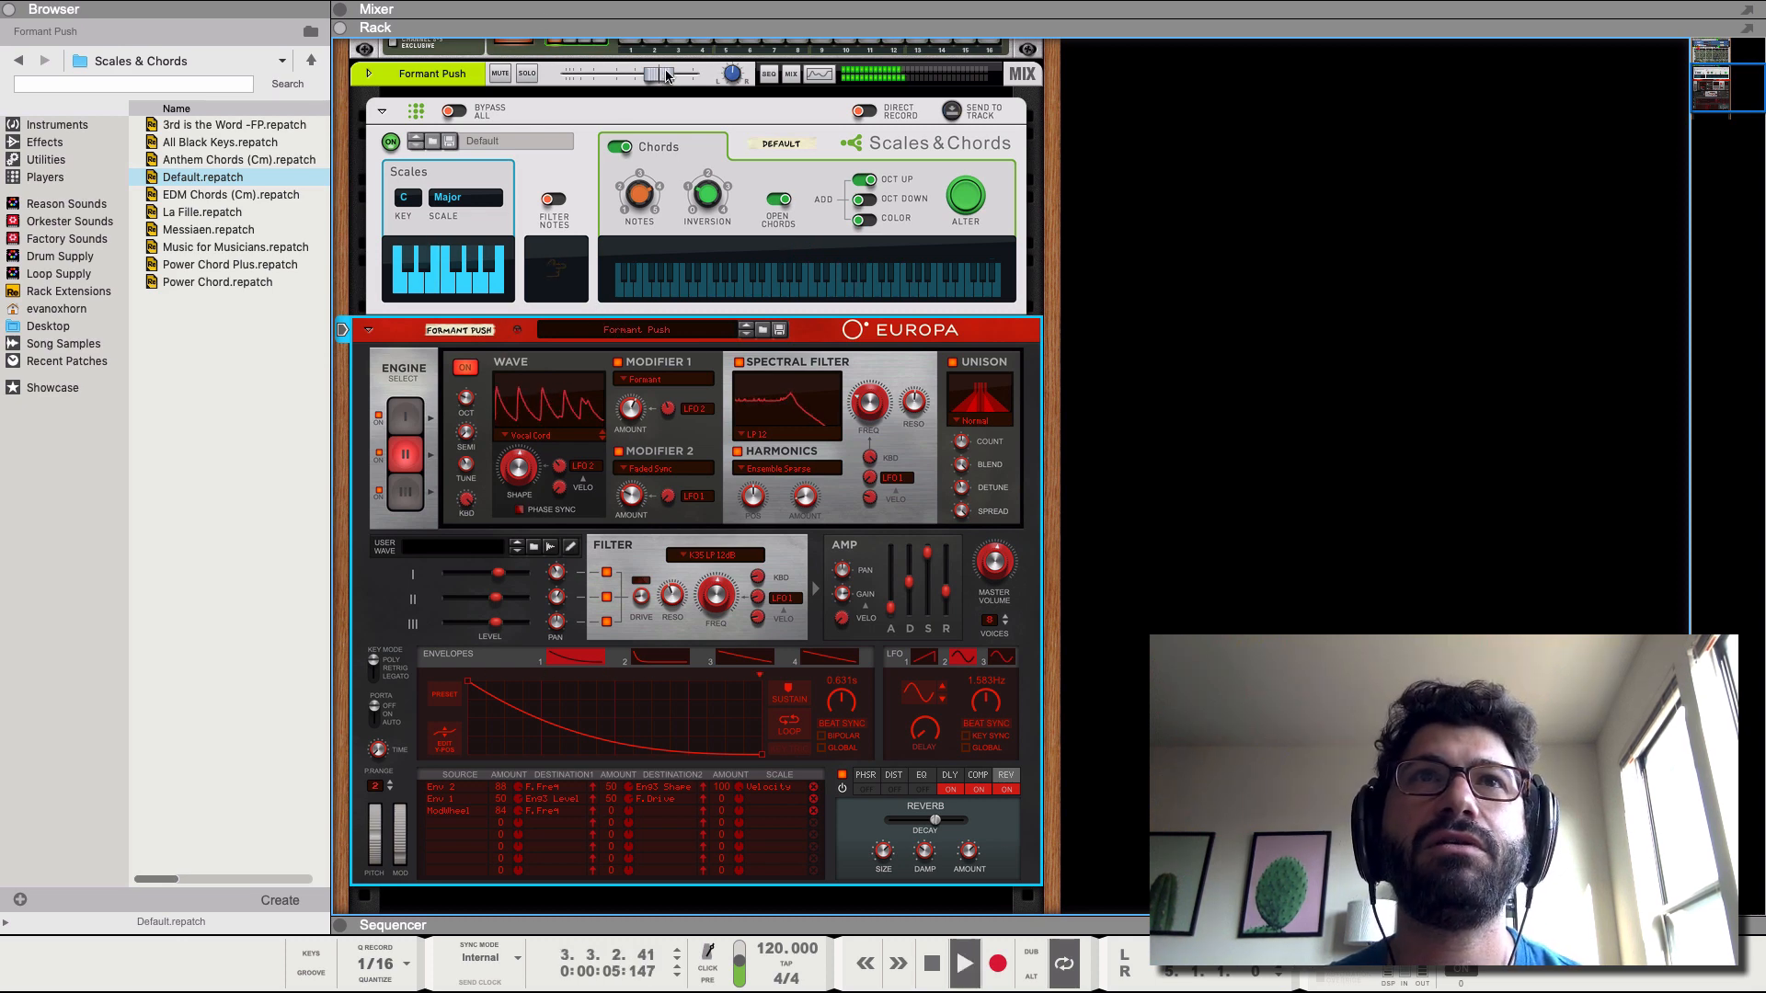
{"action": "key", "text": "space"}
{"action": "left_click_drag", "start_coordinate": [657, 76], "coordinate": [643, 79]}
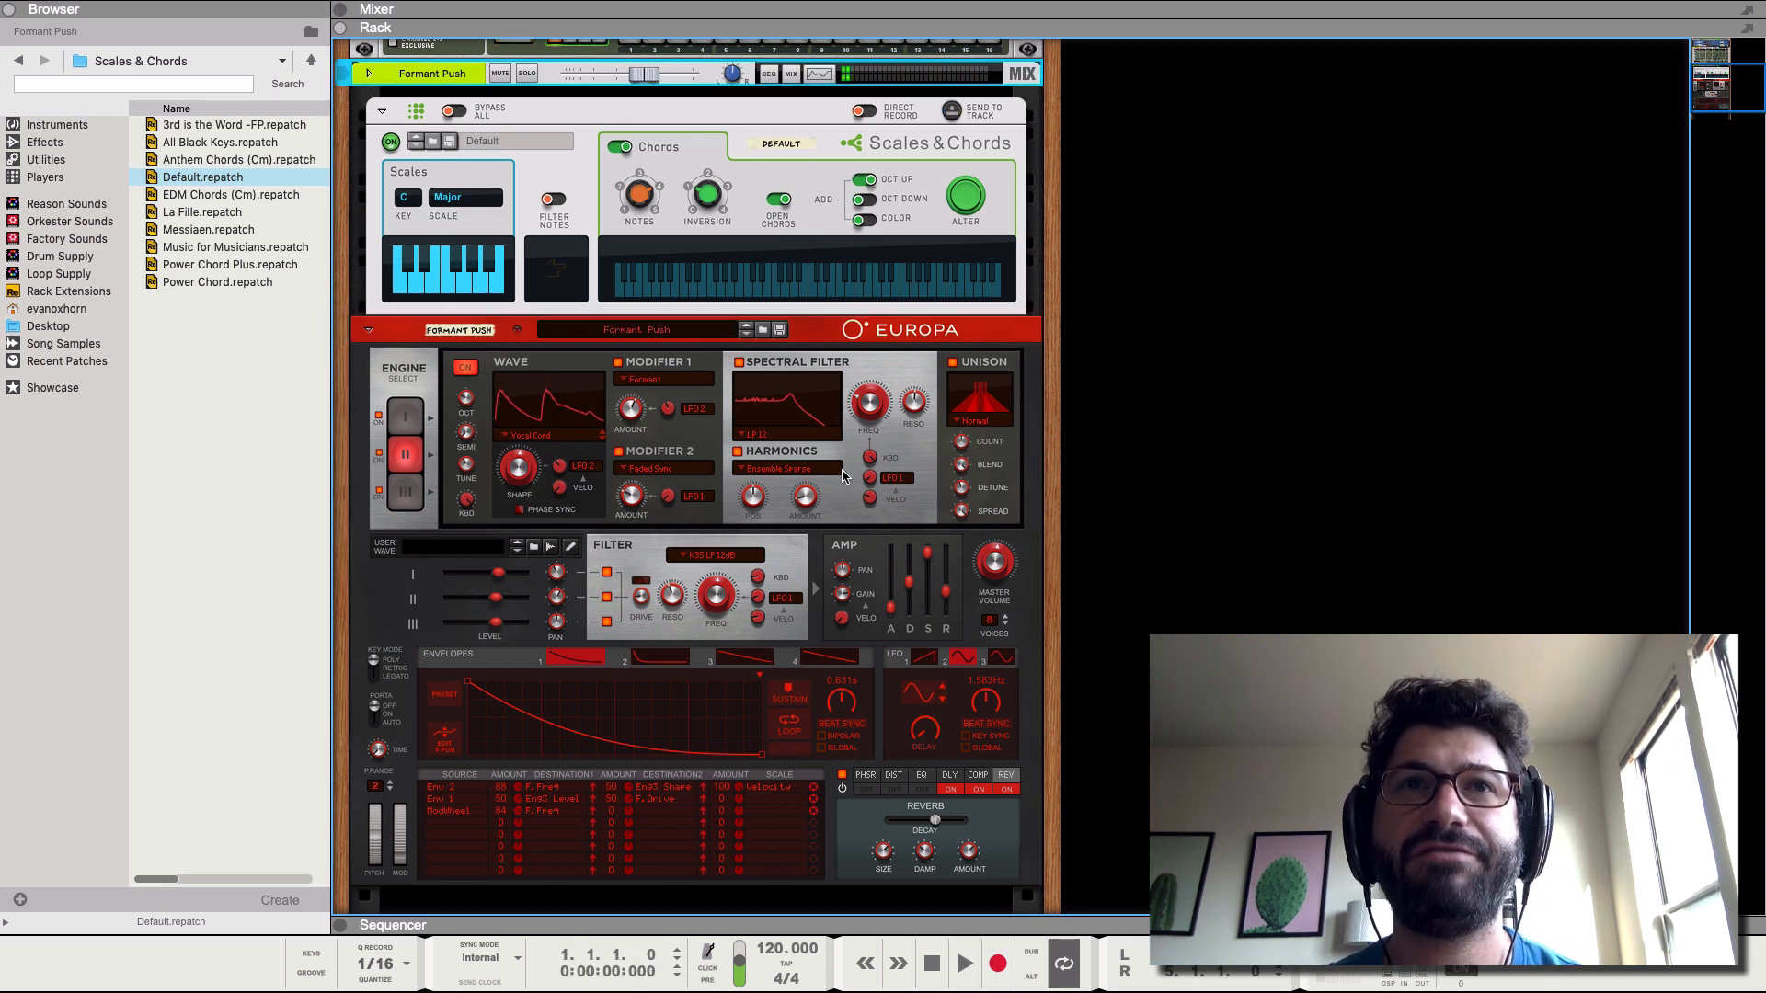
- Fold the Europa device and create a Monotone Bass Synthesizer below it in the rack
{"action": "scroll", "coordinate": [843, 477], "scroll_direction": "down", "scroll_amount": 4}
{"action": "left_click", "coordinate": [369, 173]}
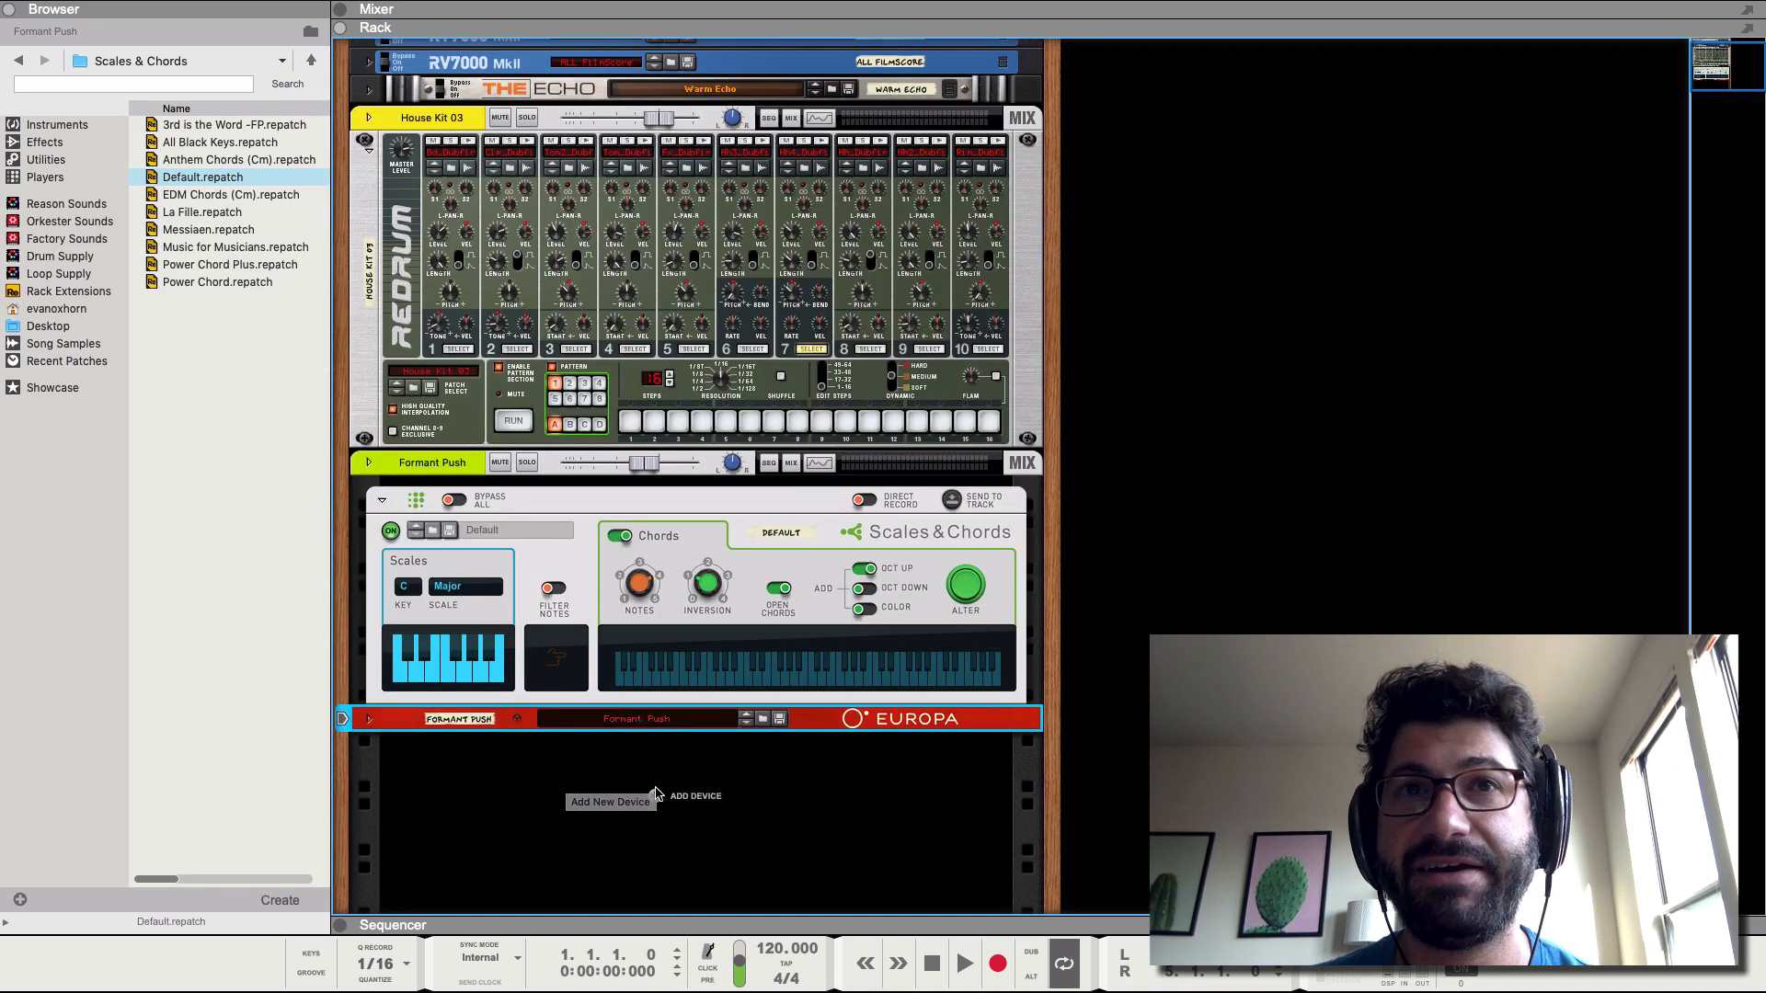
{"action": "left_click", "coordinate": [683, 793]}
{"action": "mouse_move", "coordinate": [747, 923]}
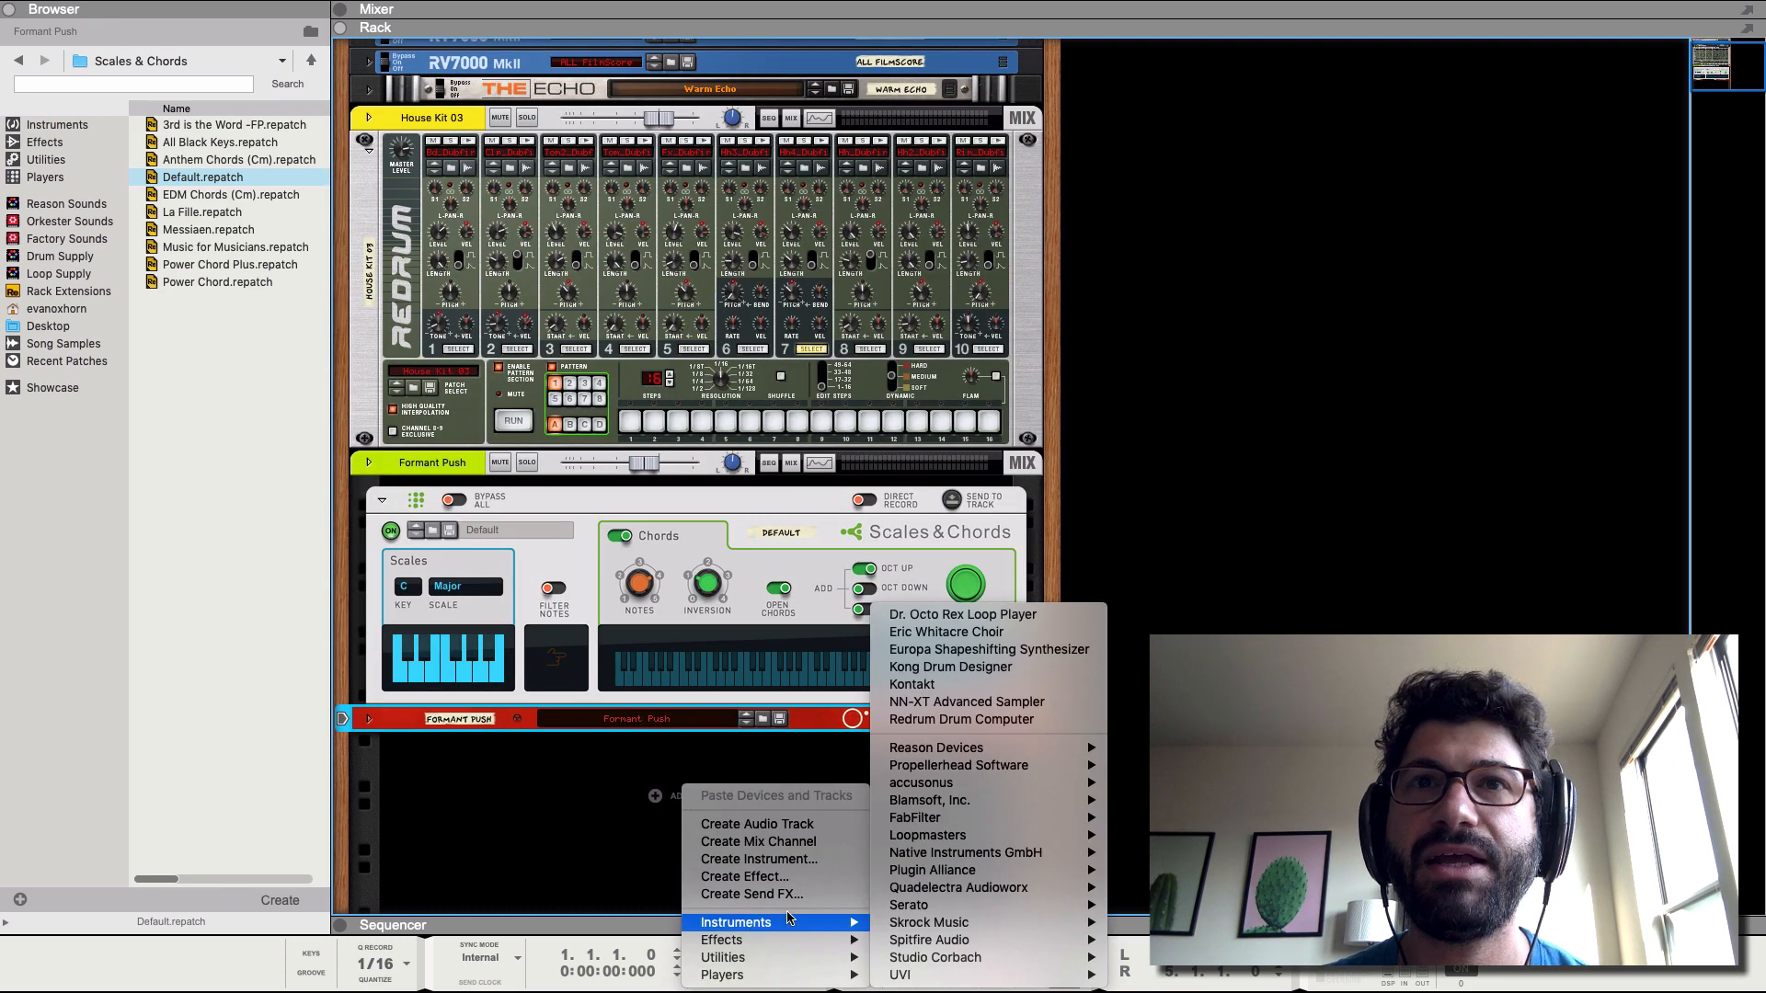
{"action": "mouse_move", "coordinate": [1019, 763]}
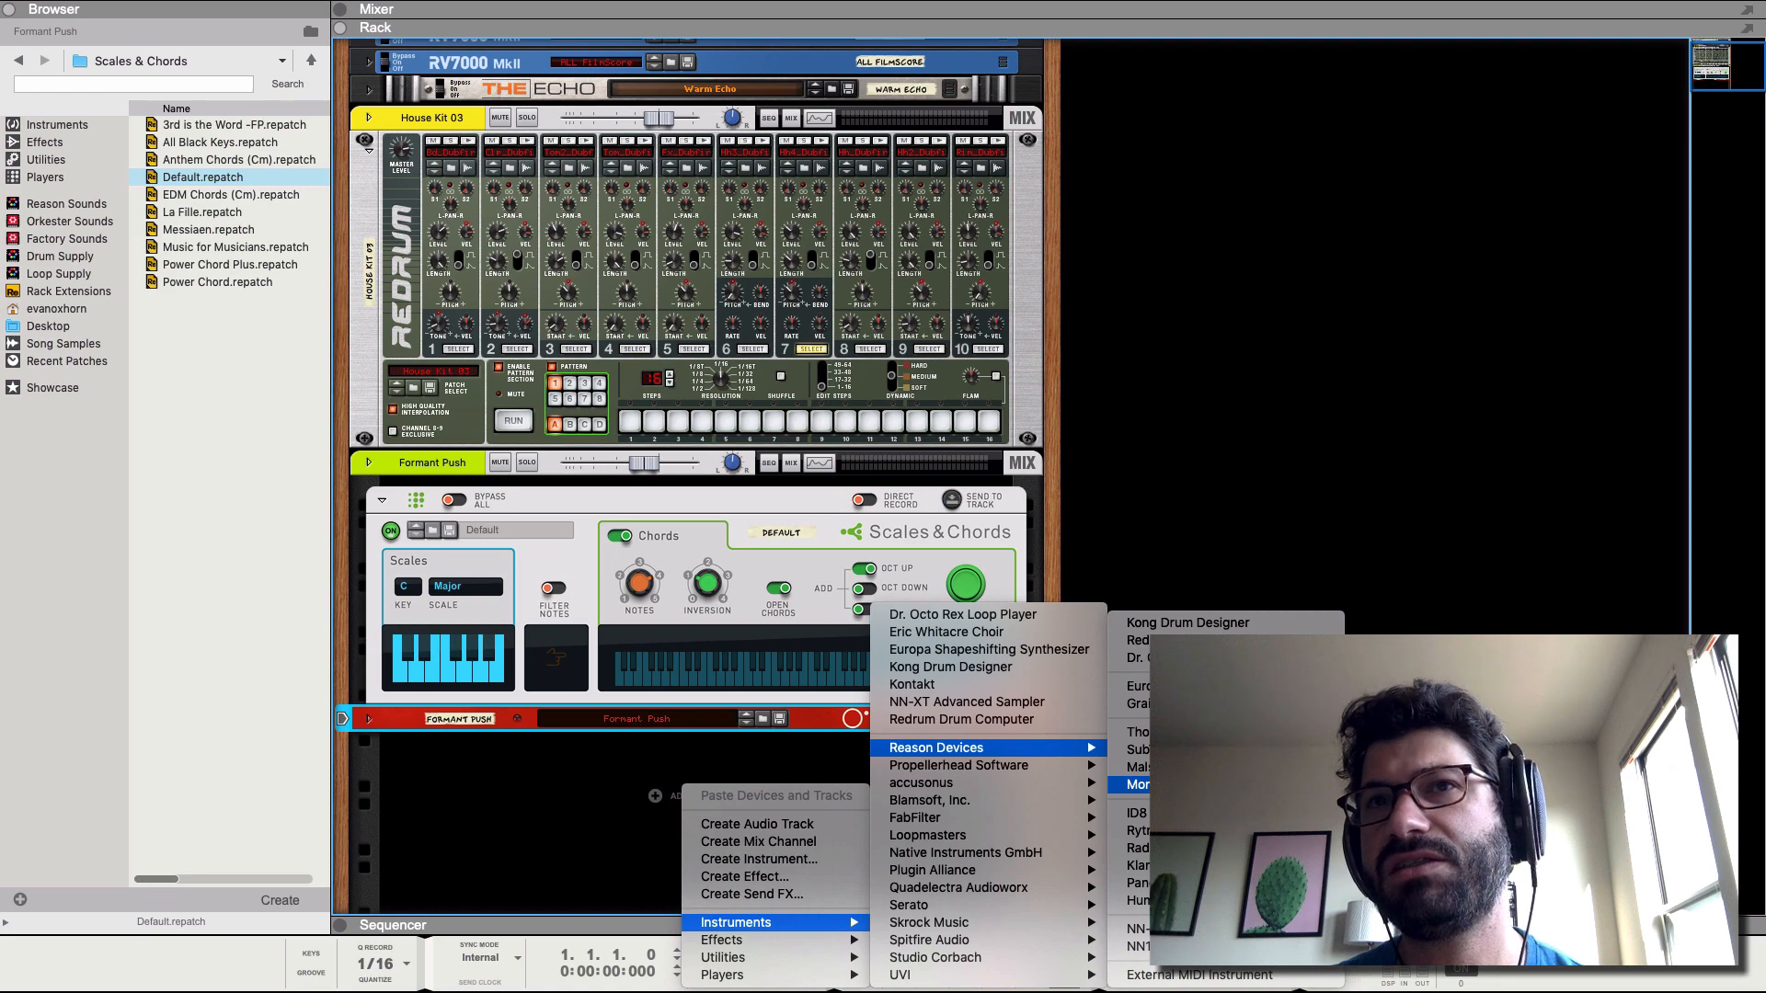
{"action": "left_click", "coordinate": [1195, 784]}
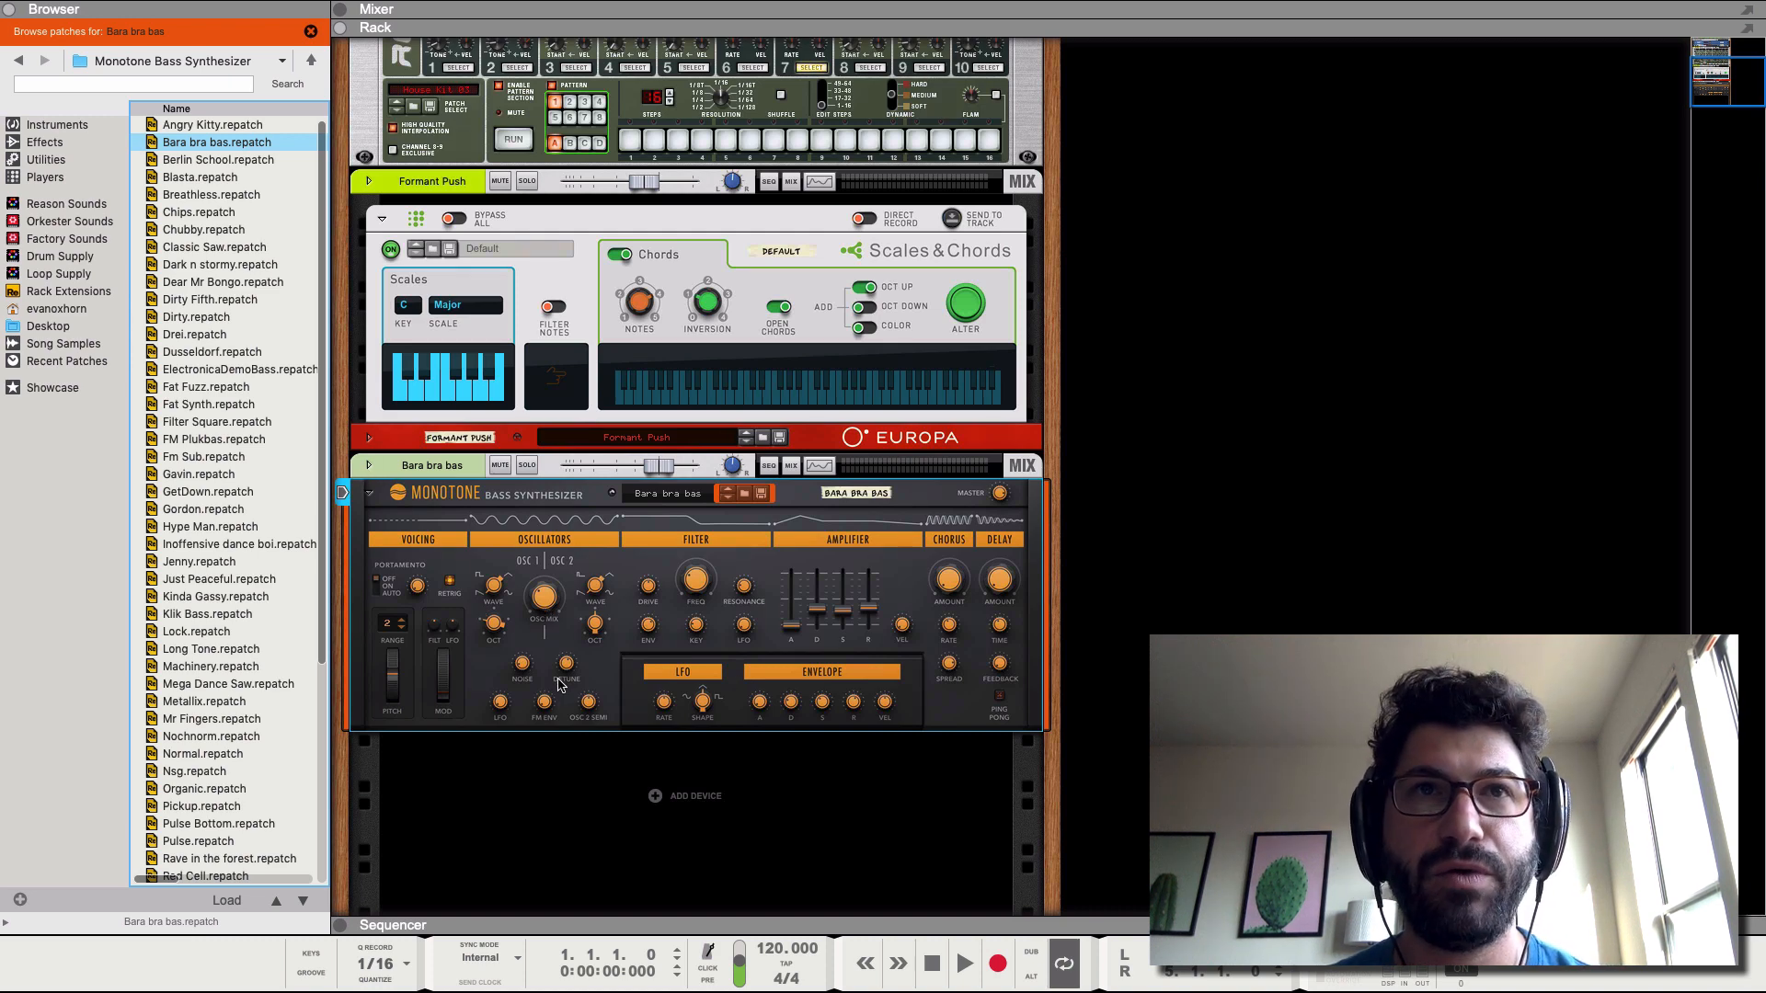
- Copy the four-bar Formant Push clip to the Bara bra bas track and open the copy for note editing
{"action": "left_click", "coordinate": [352, 926]}
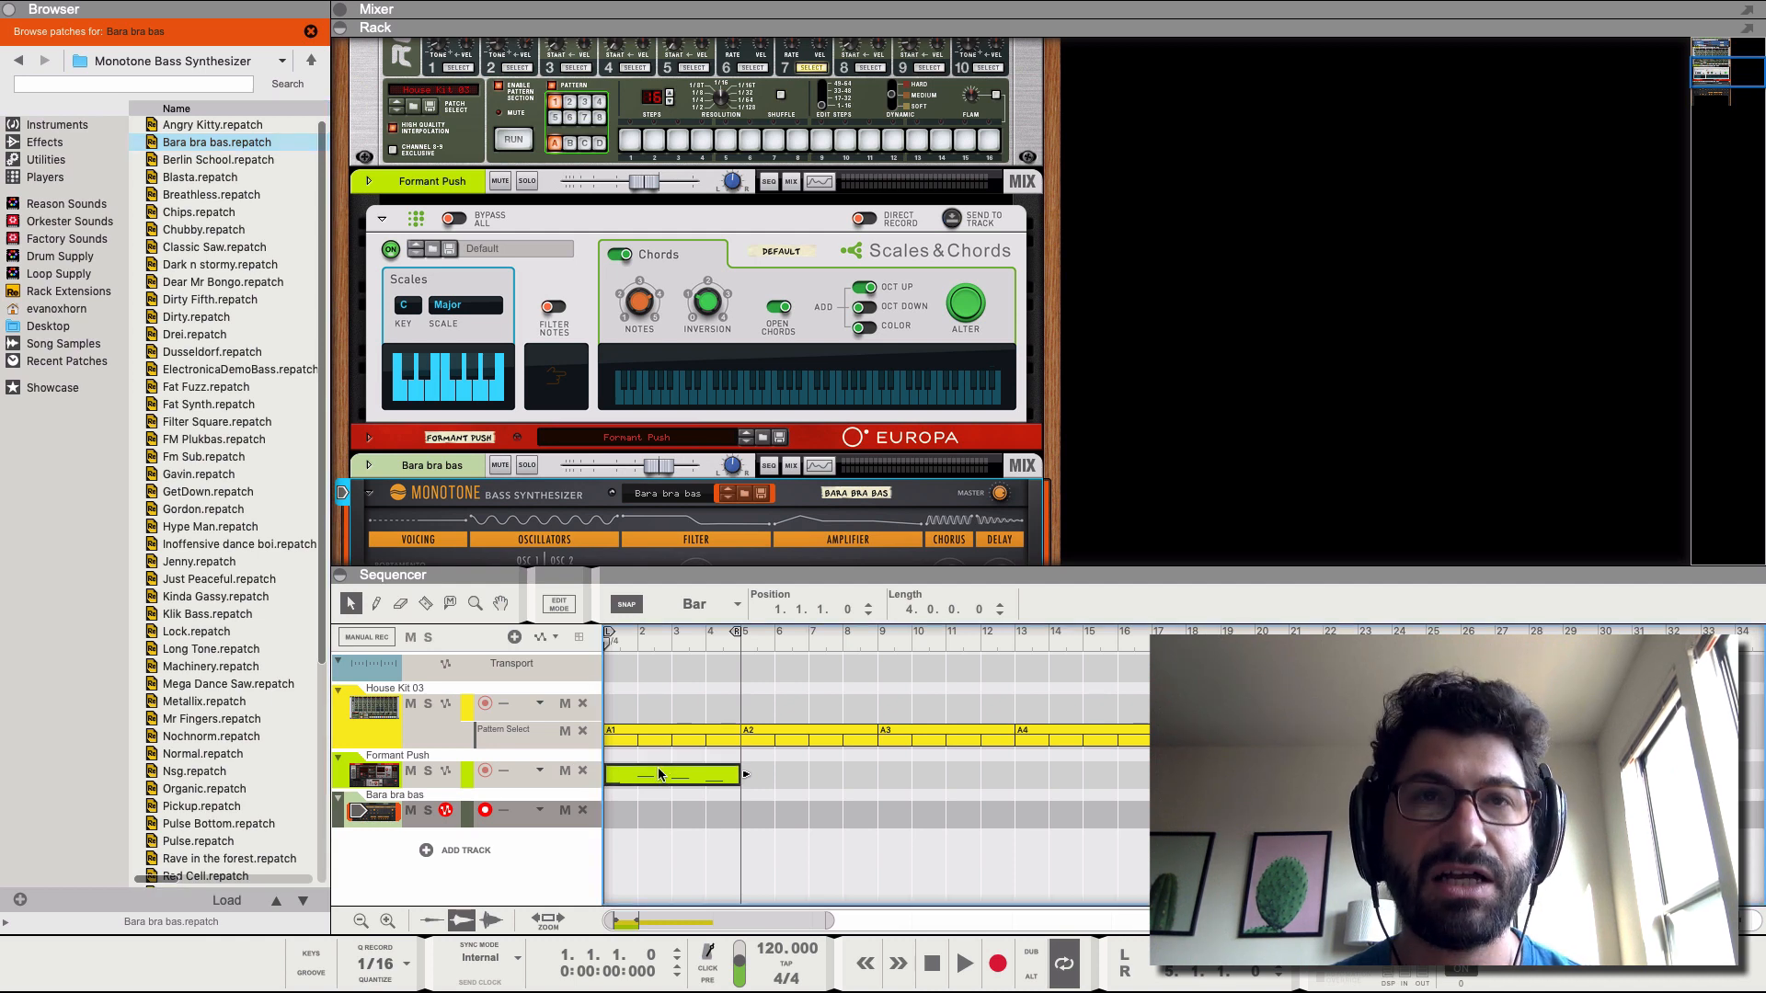
{"action": "left_click_drag", "start_coordinate": [659, 774], "coordinate": [662, 805]}
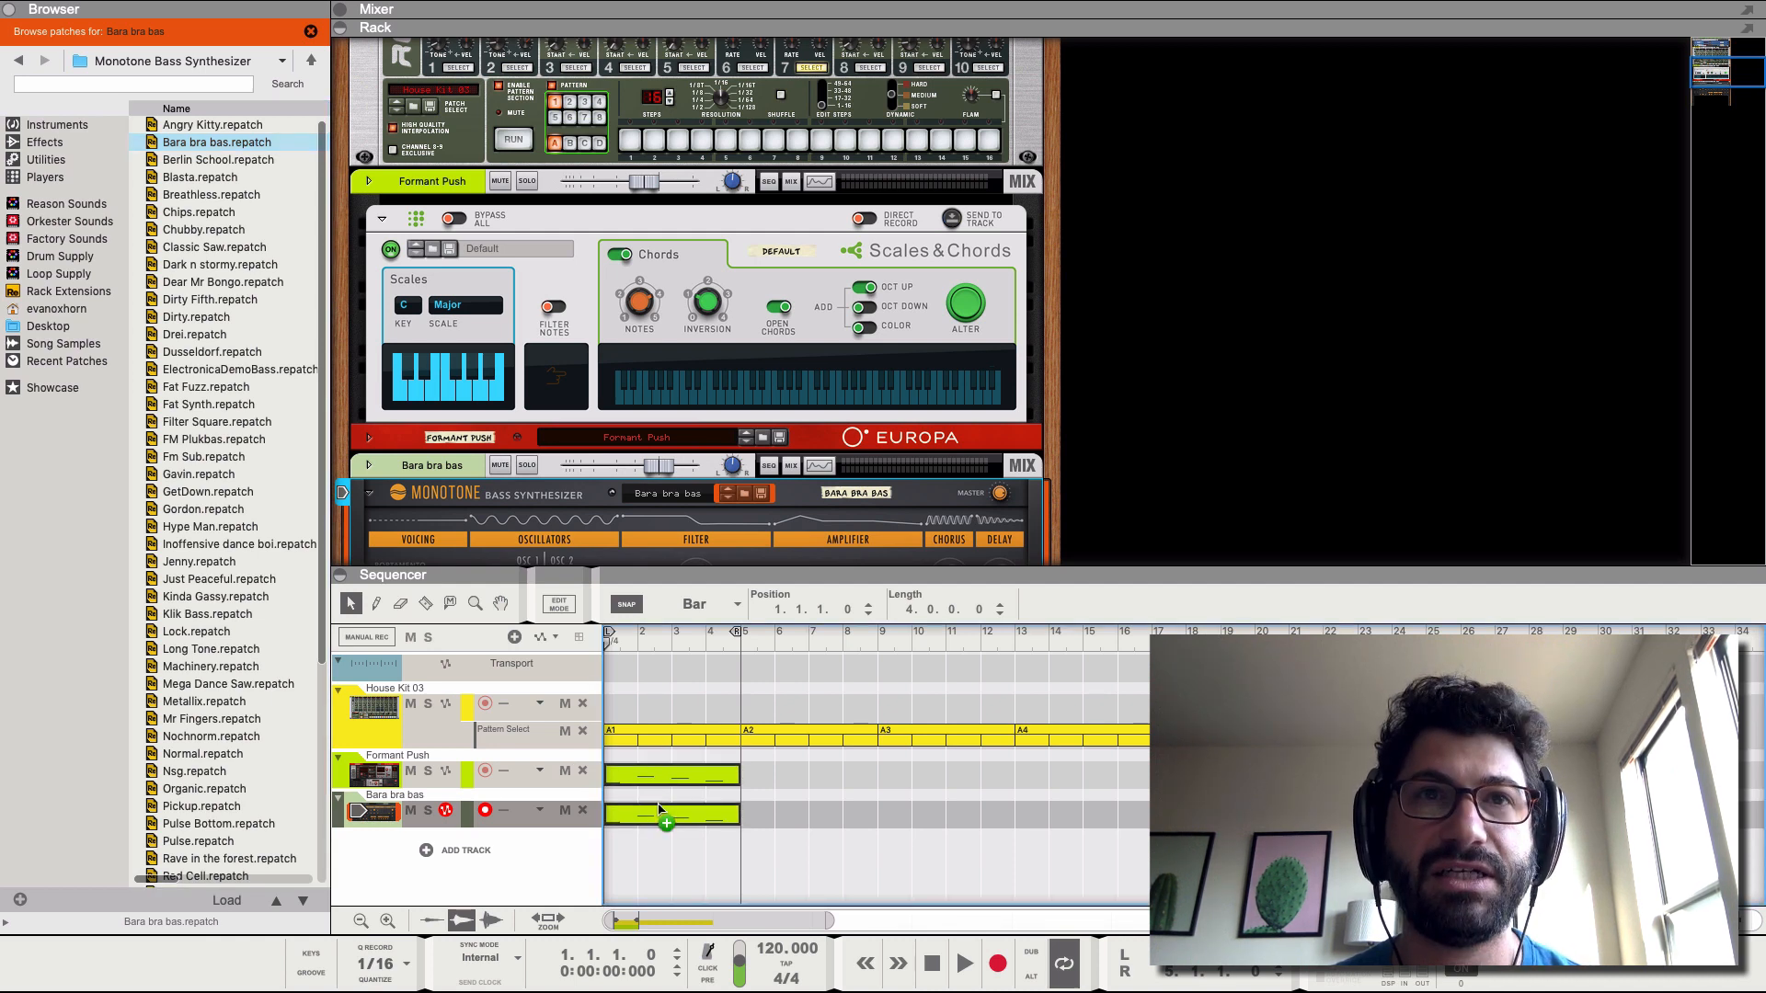
{"action": "double_click", "coordinate": [659, 810]}
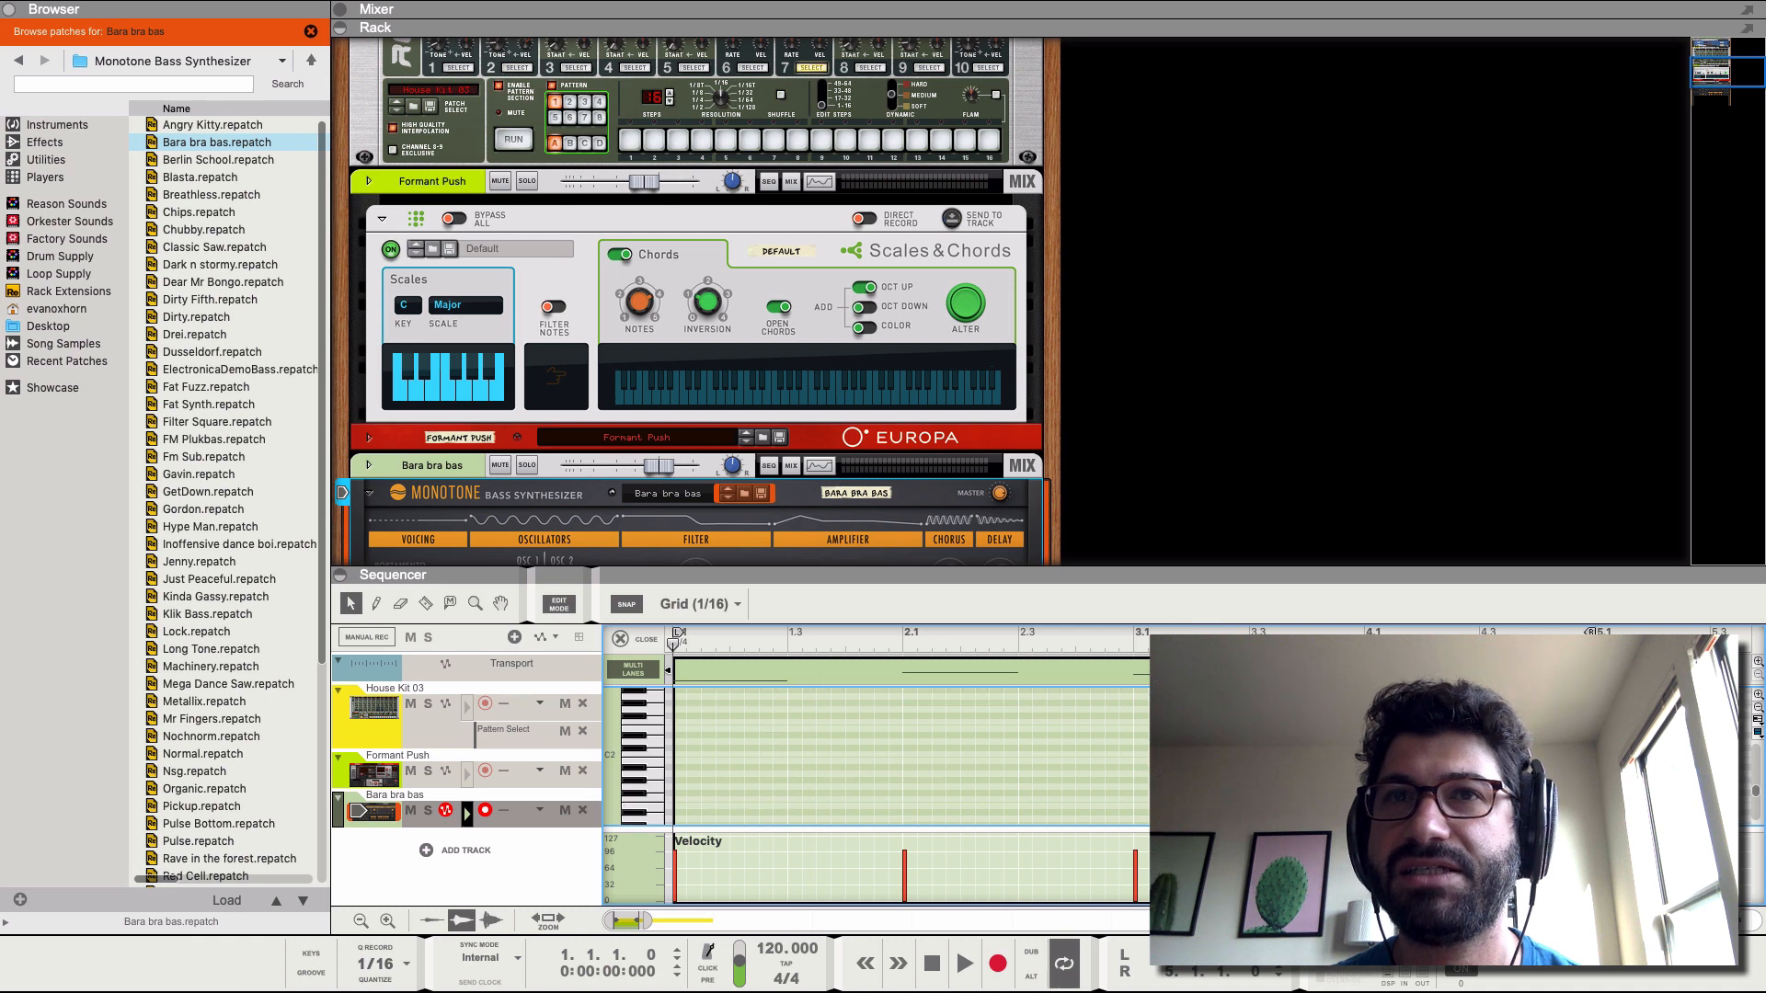
- Enlarge the sequencer and extend the notes in the Bara bra bas clip to one full bar each
{"action": "scroll", "coordinate": [911, 756], "scroll_direction": "up", "scroll_amount": 10}
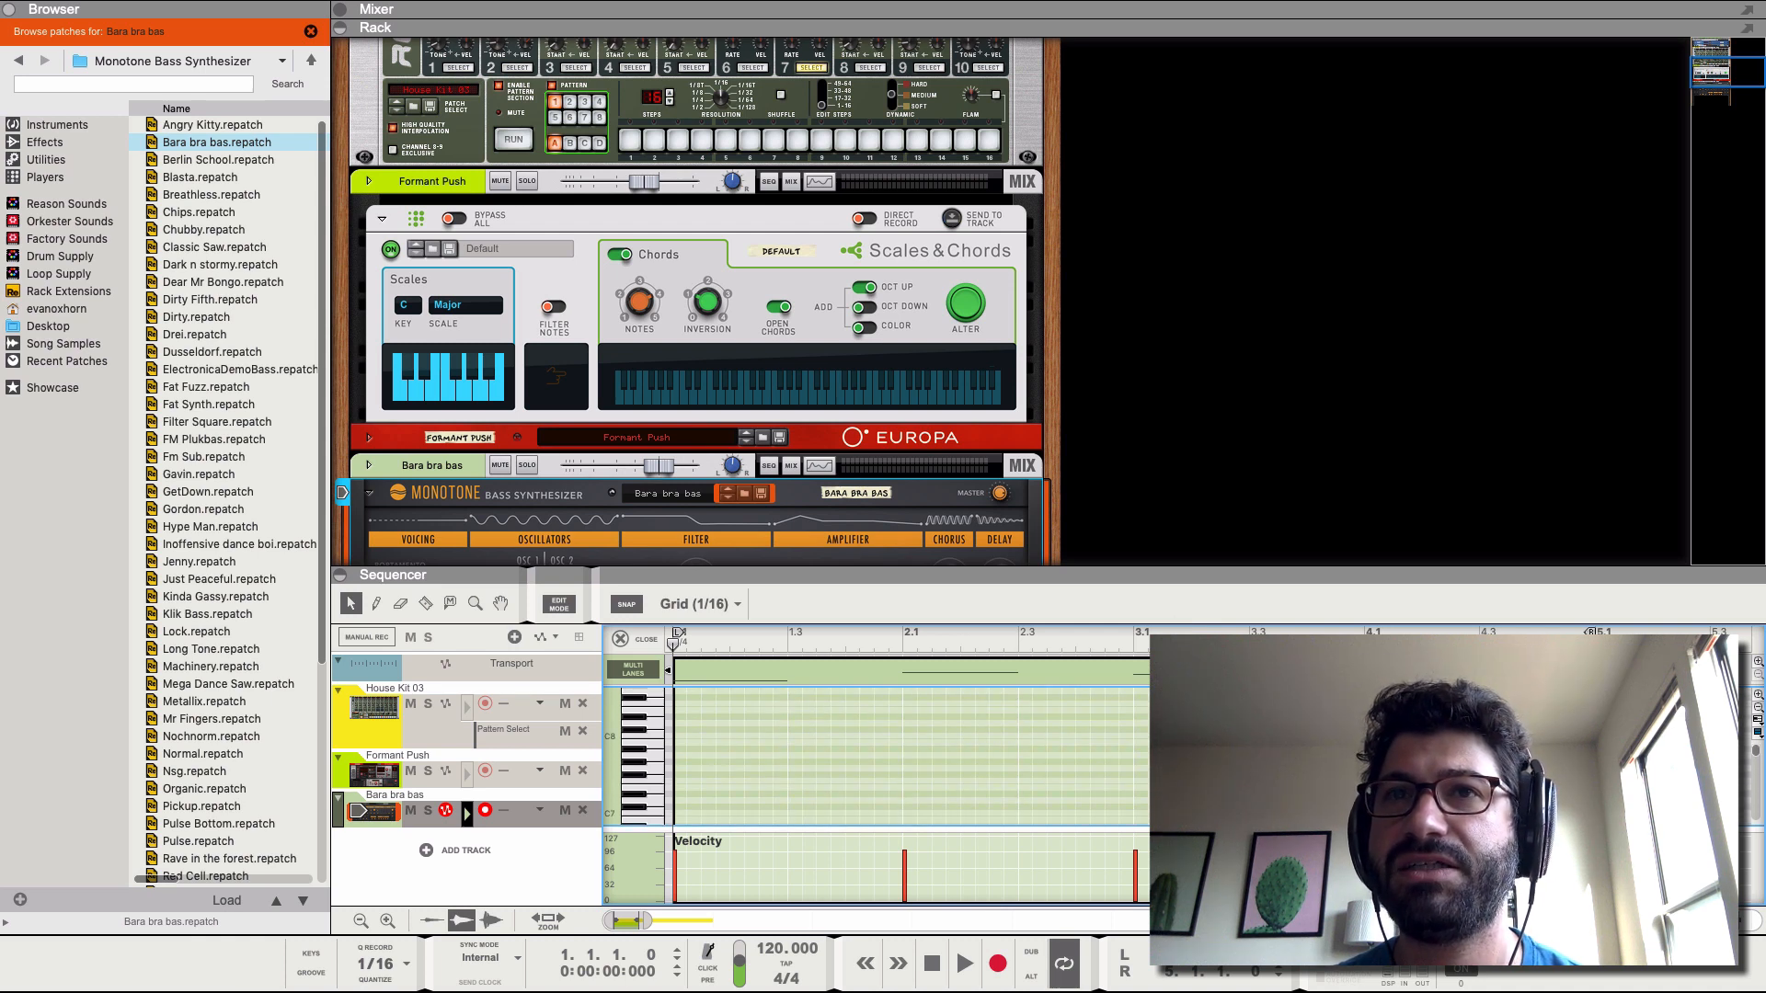
{"action": "scroll", "coordinate": [911, 756], "scroll_direction": "down", "scroll_amount": 15}
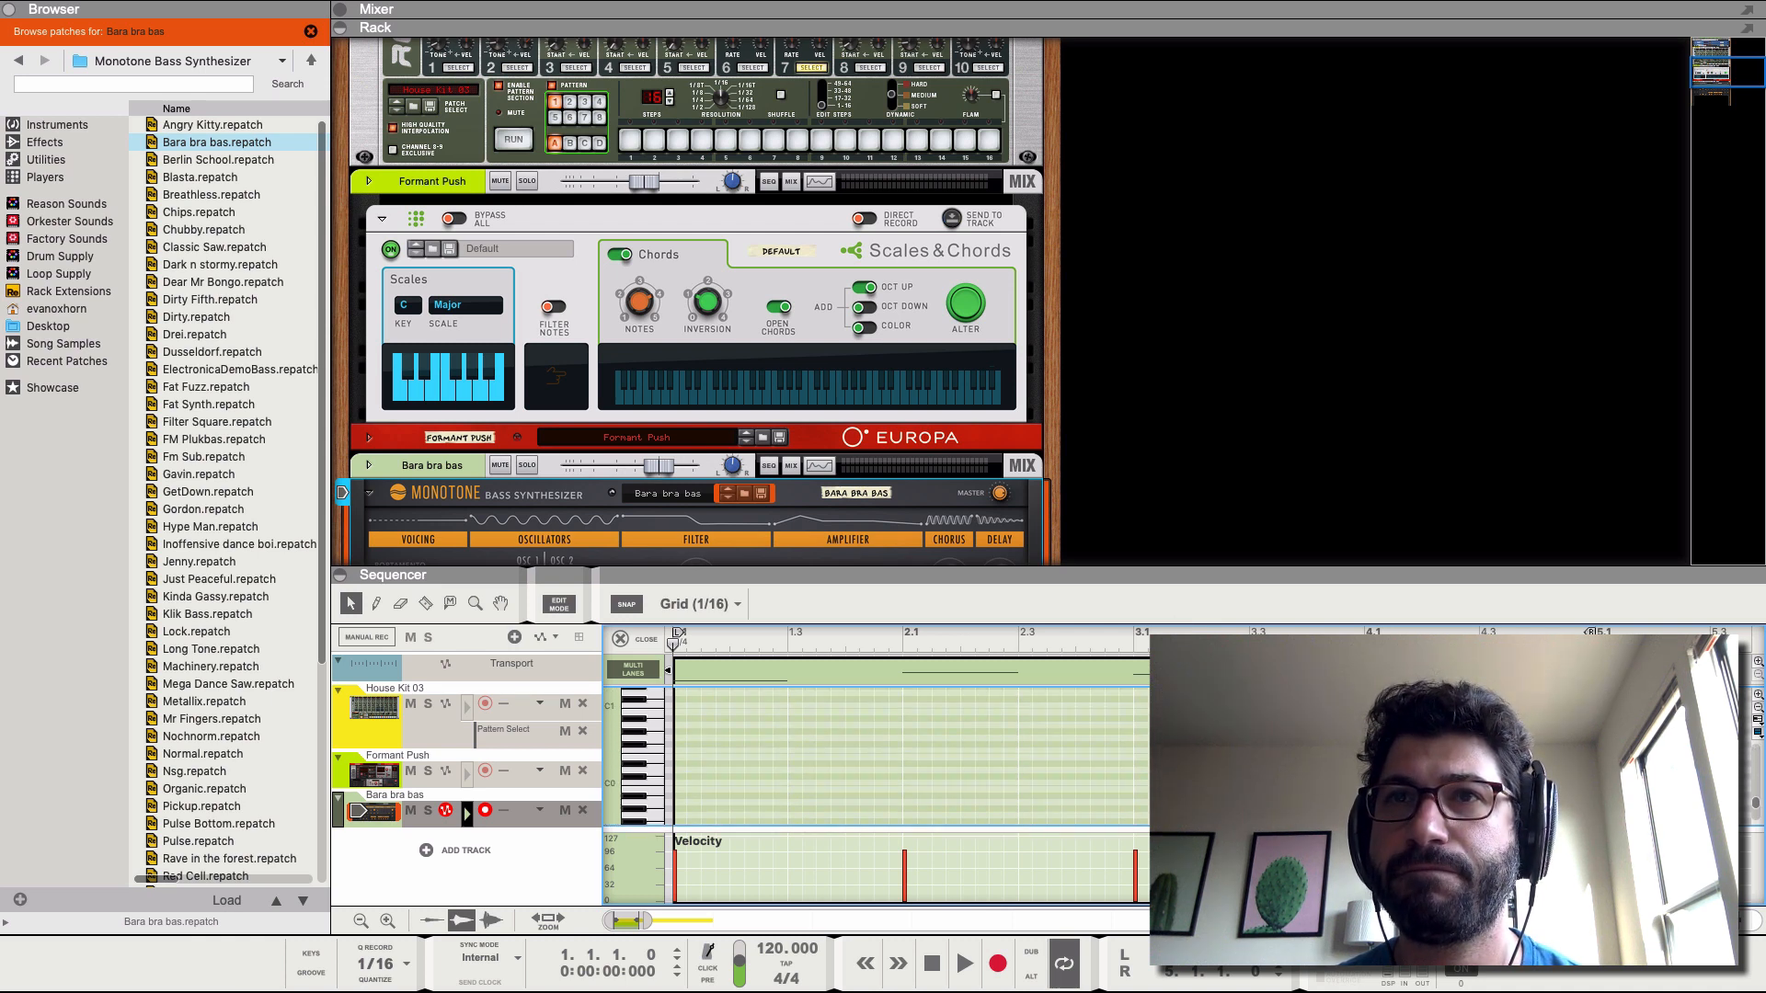
{"action": "scroll", "coordinate": [911, 756], "scroll_direction": "up", "scroll_amount": 8}
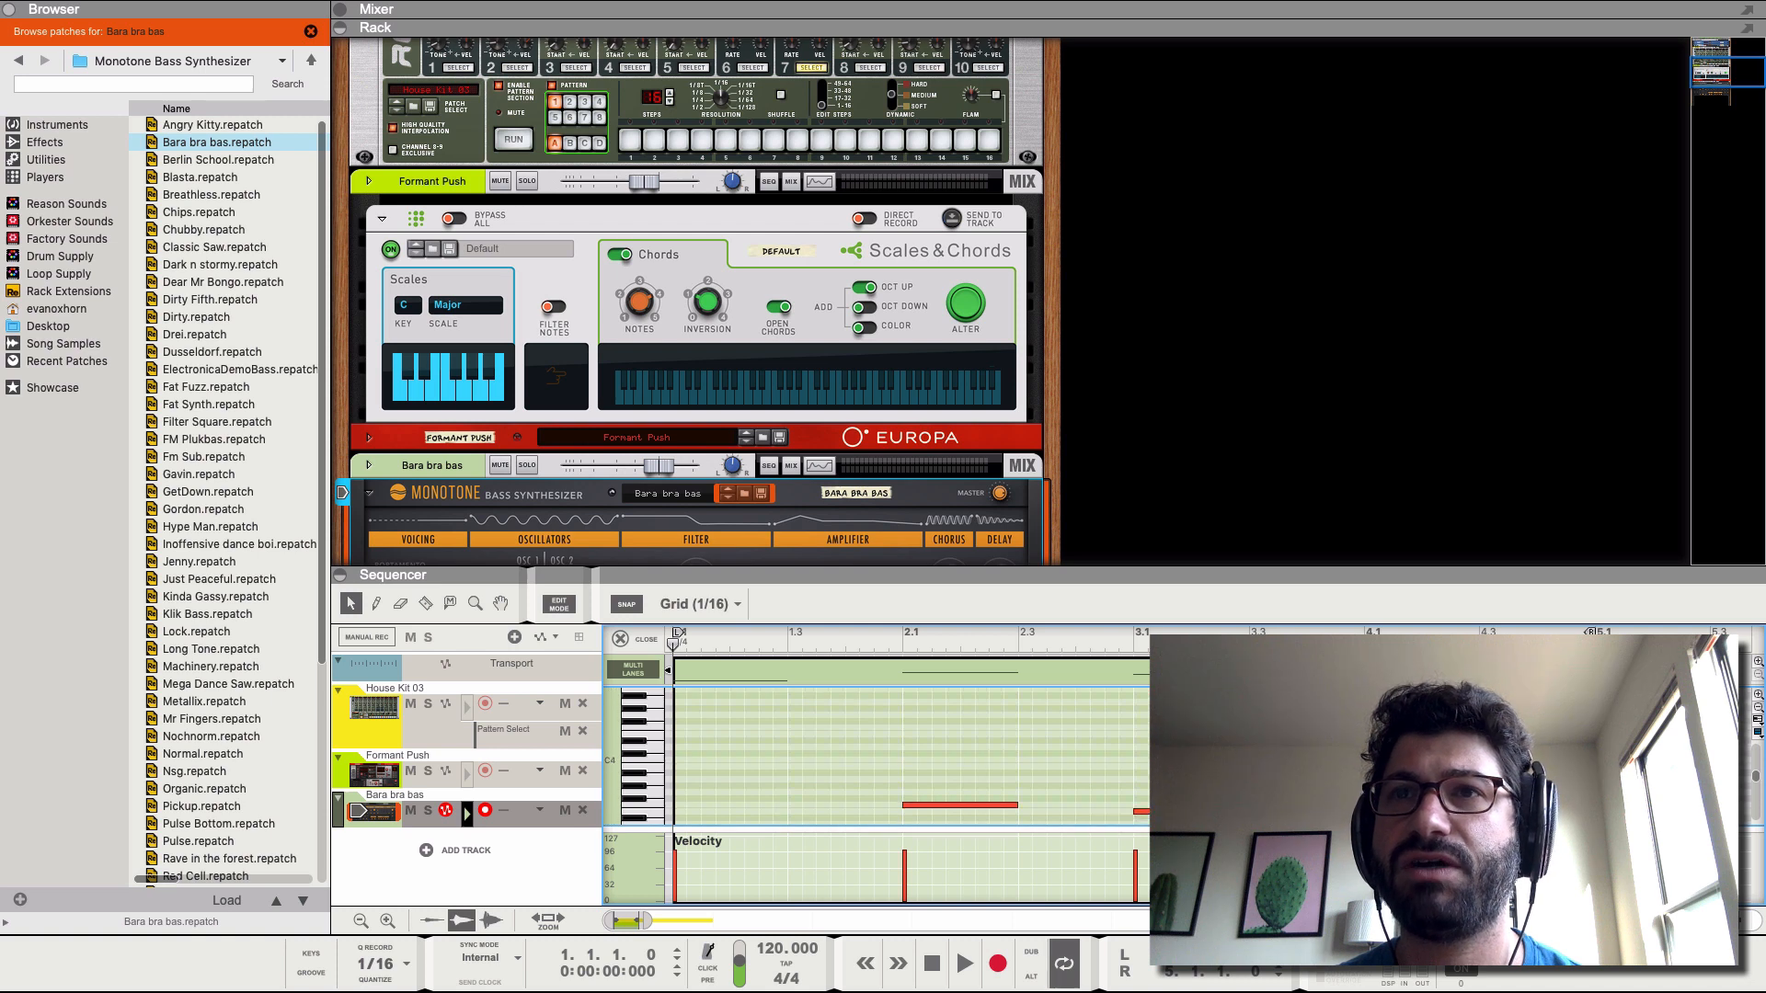
{"action": "scroll", "coordinate": [911, 756], "scroll_direction": "down", "scroll_amount": 4}
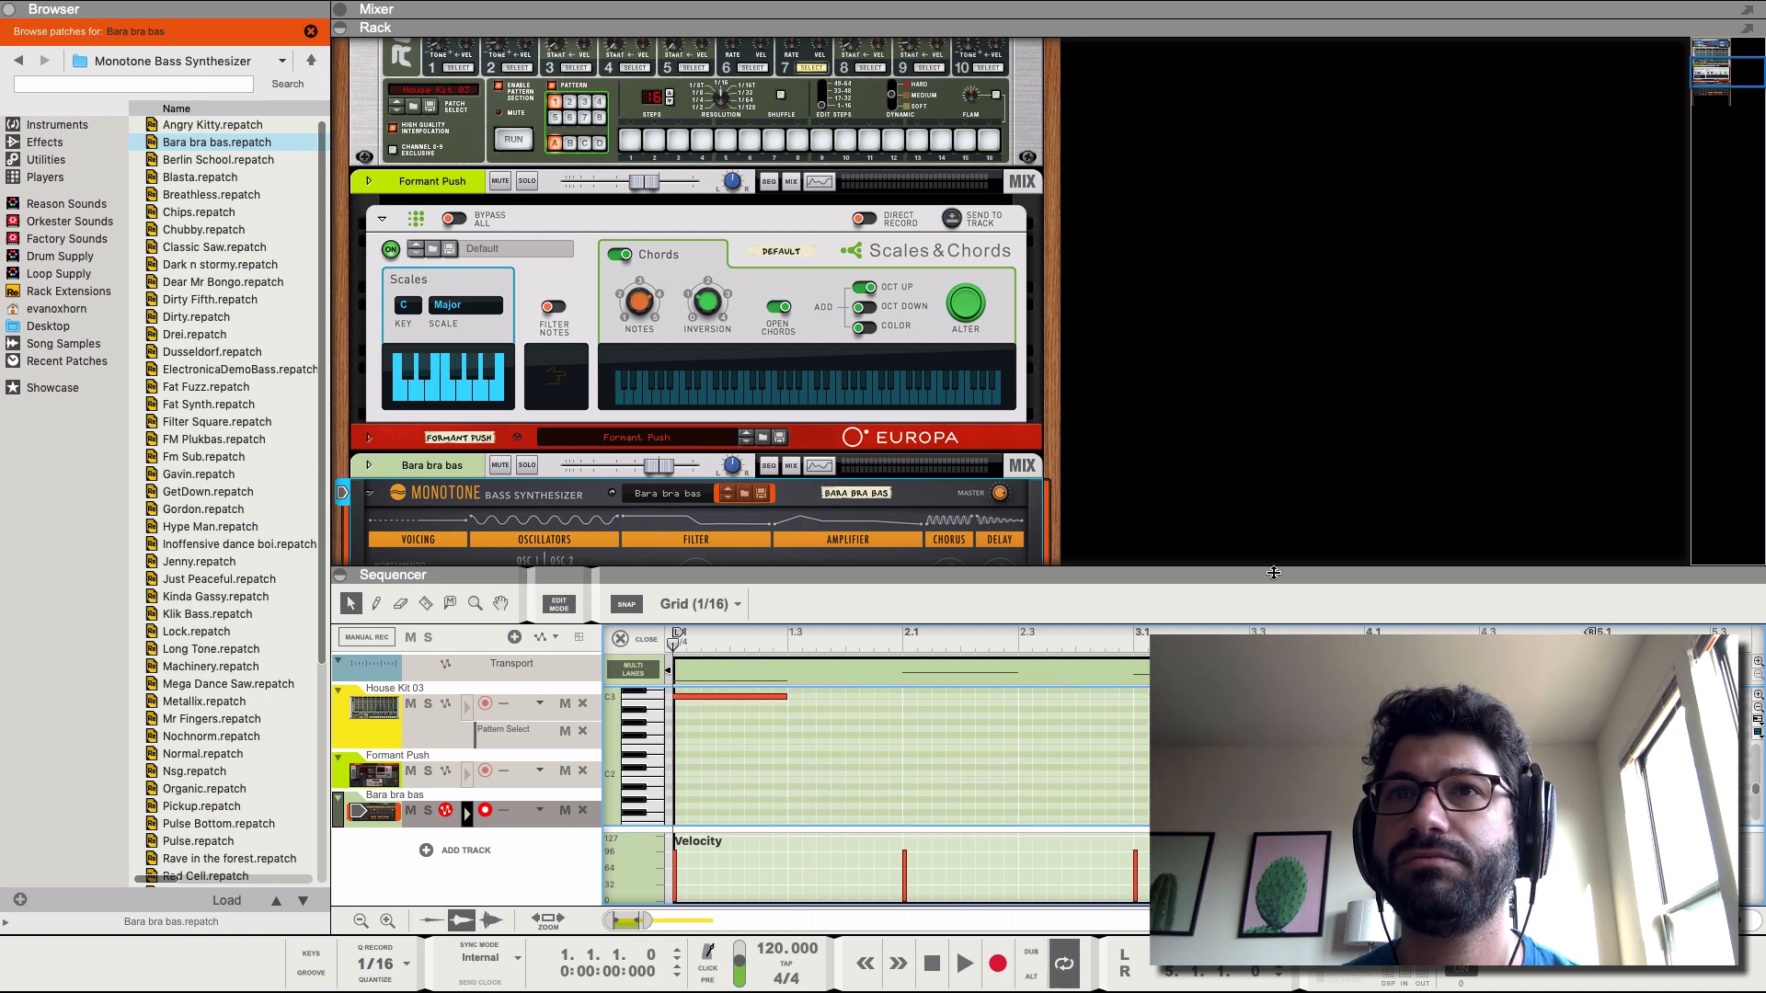
{"action": "left_click_drag", "start_coordinate": [1273, 573], "coordinate": [1273, 504]}
{"action": "scroll", "coordinate": [1187, 735], "scroll_direction": "up", "scroll_amount": 4}
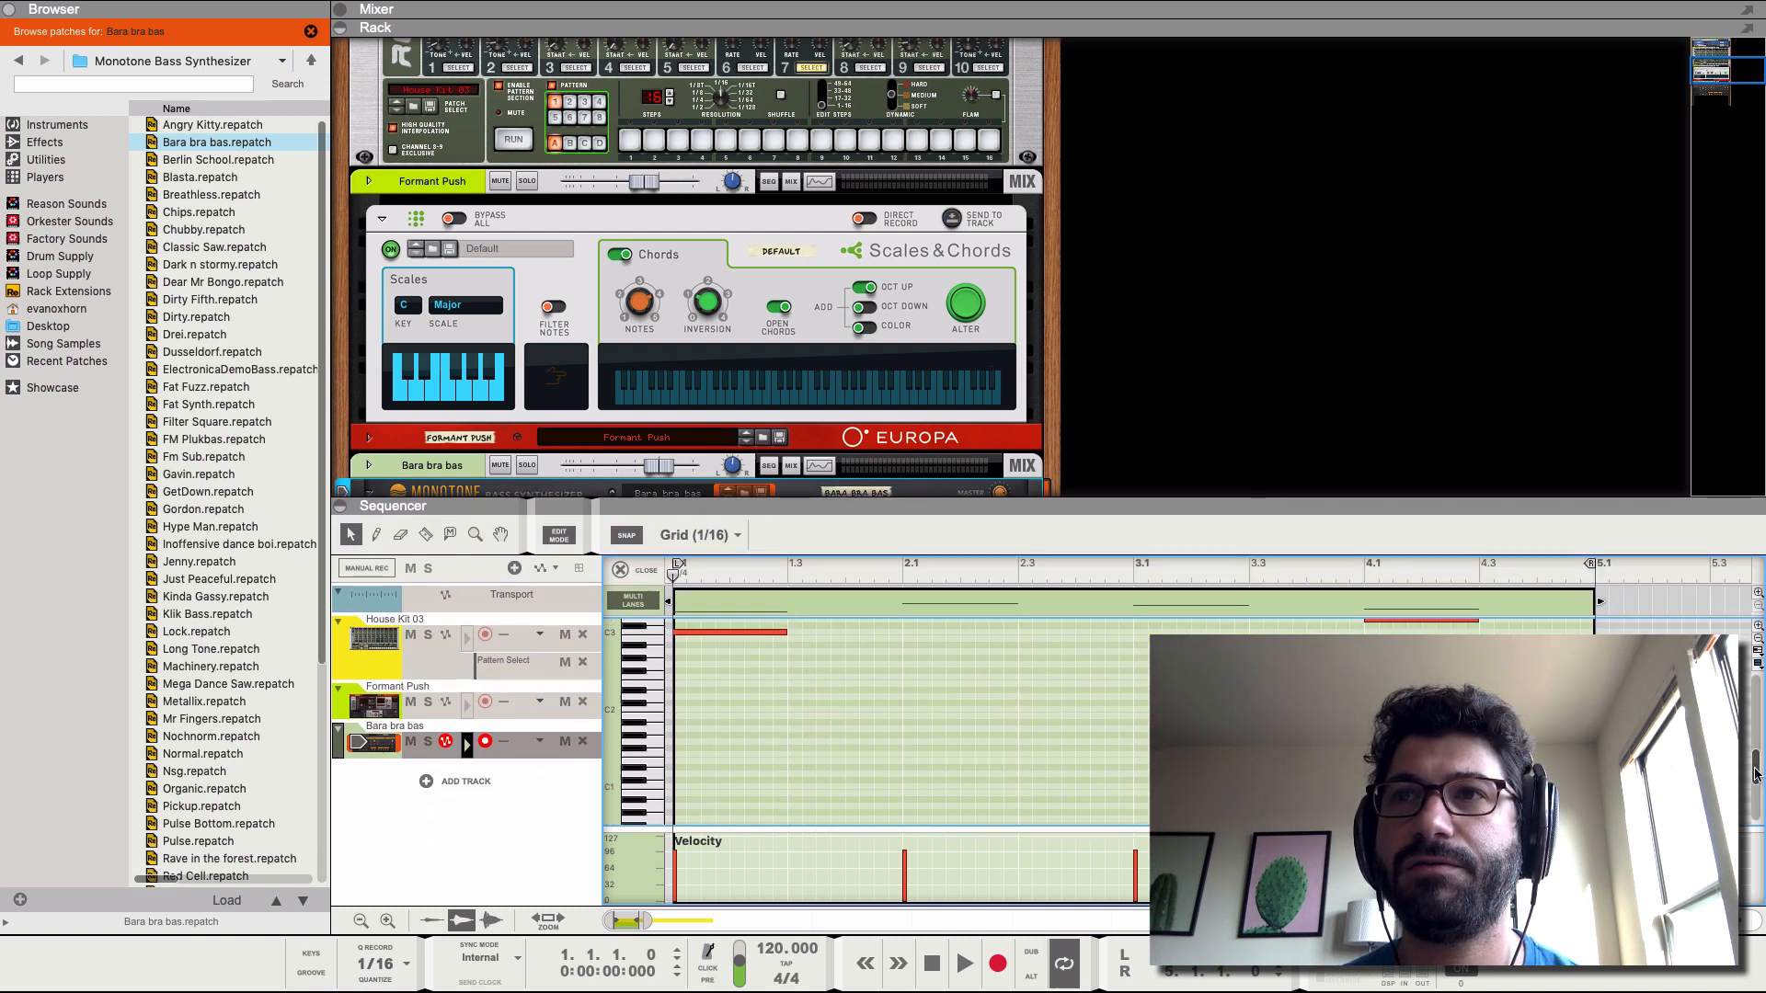
{"action": "left_click_drag", "start_coordinate": [617, 801], "coordinate": [723, 793]}
{"action": "left_click_drag", "start_coordinate": [863, 743], "coordinate": [894, 748]}
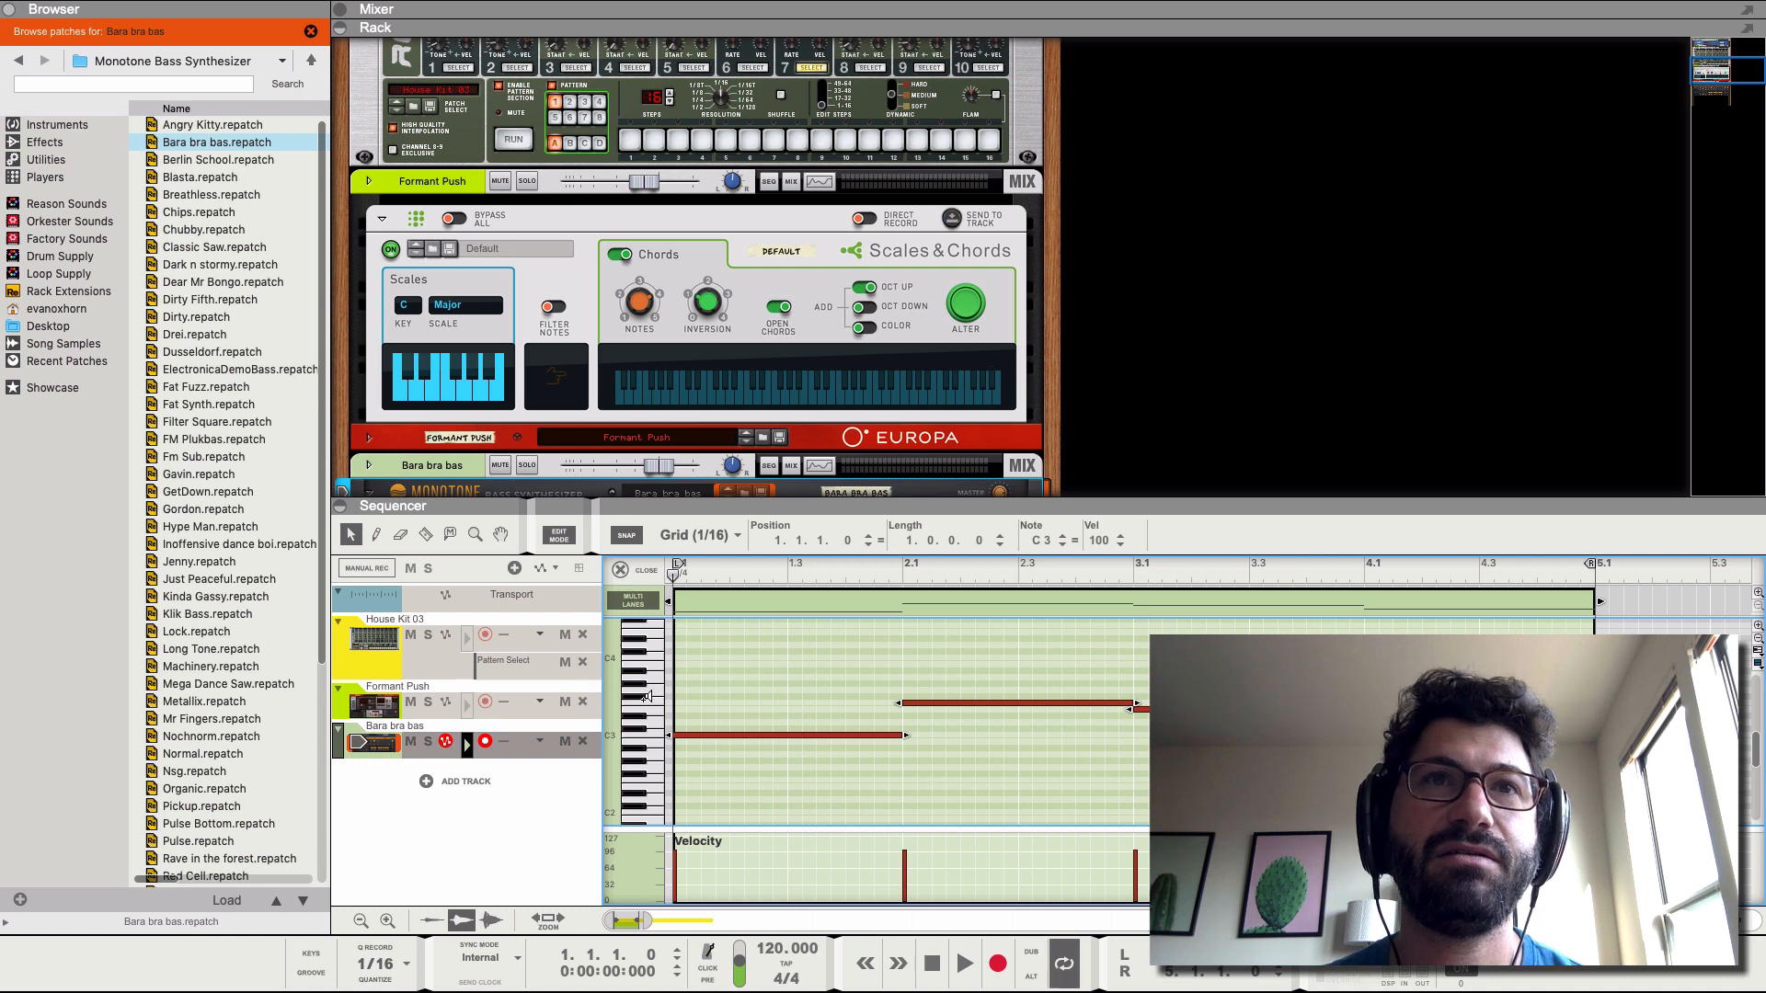
- Audition the loop with the lengthened bass notes and enlarge the rack to show the whole Monotone device
{"action": "key", "text": "space"}
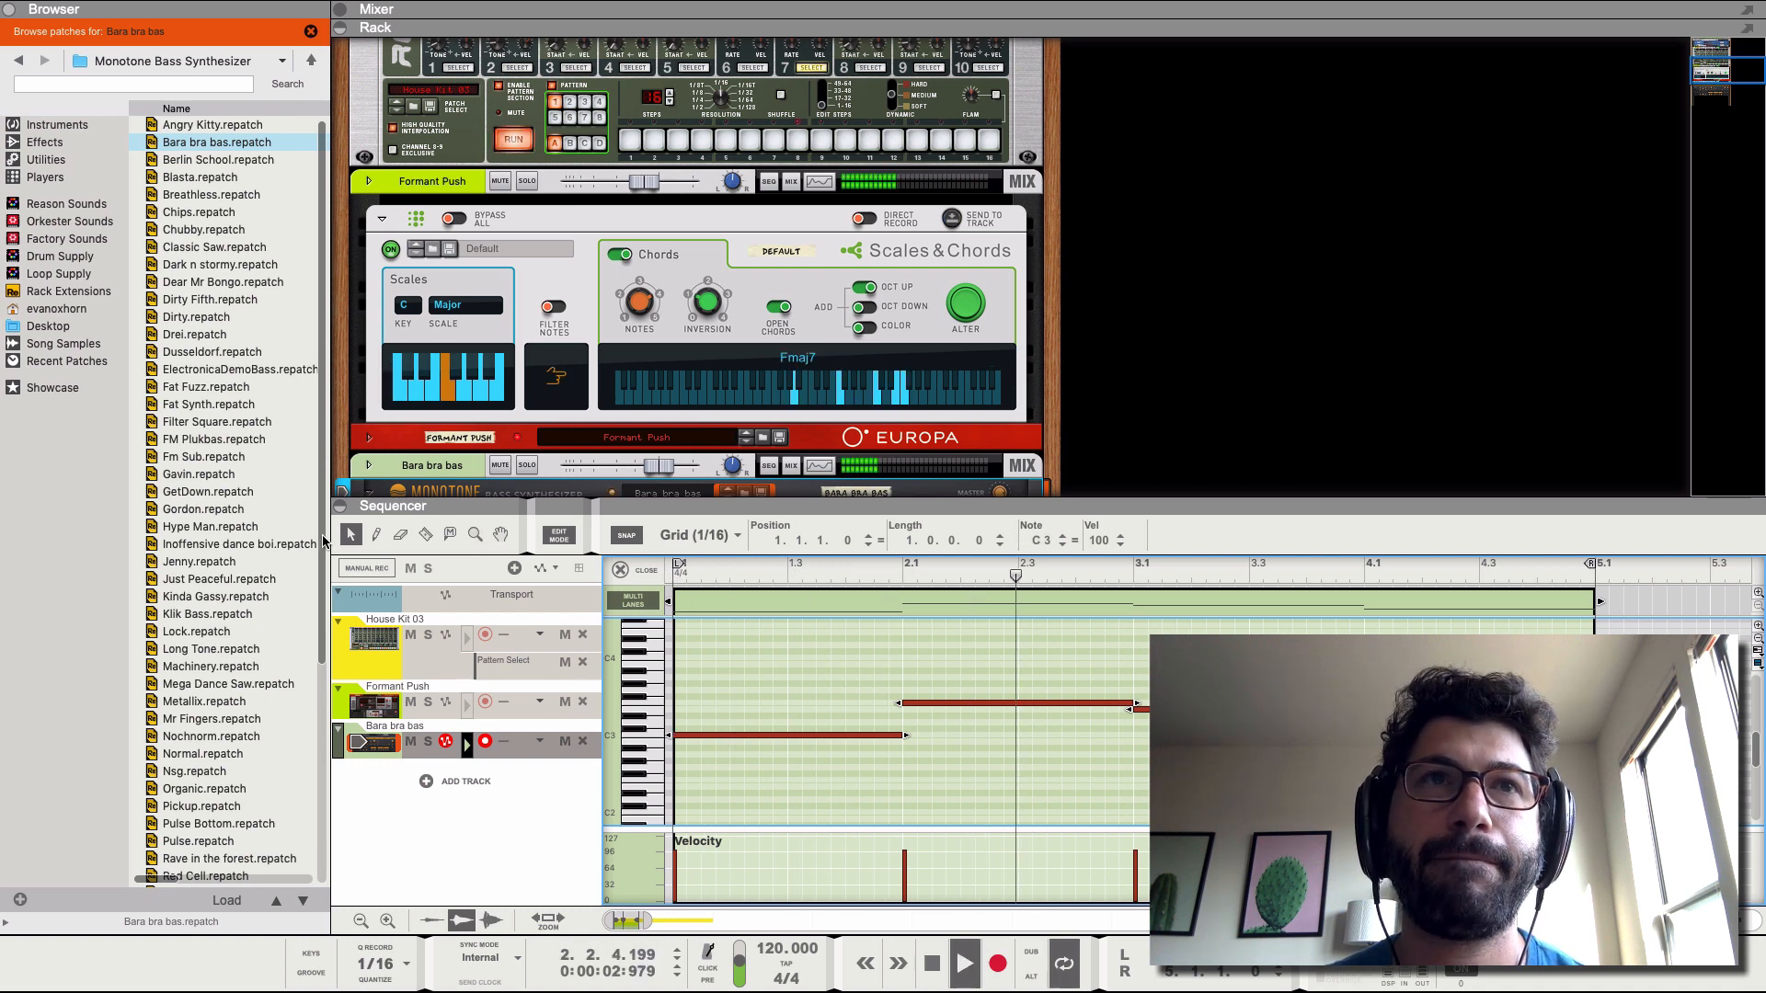
{"action": "left_click", "coordinate": [340, 506]}
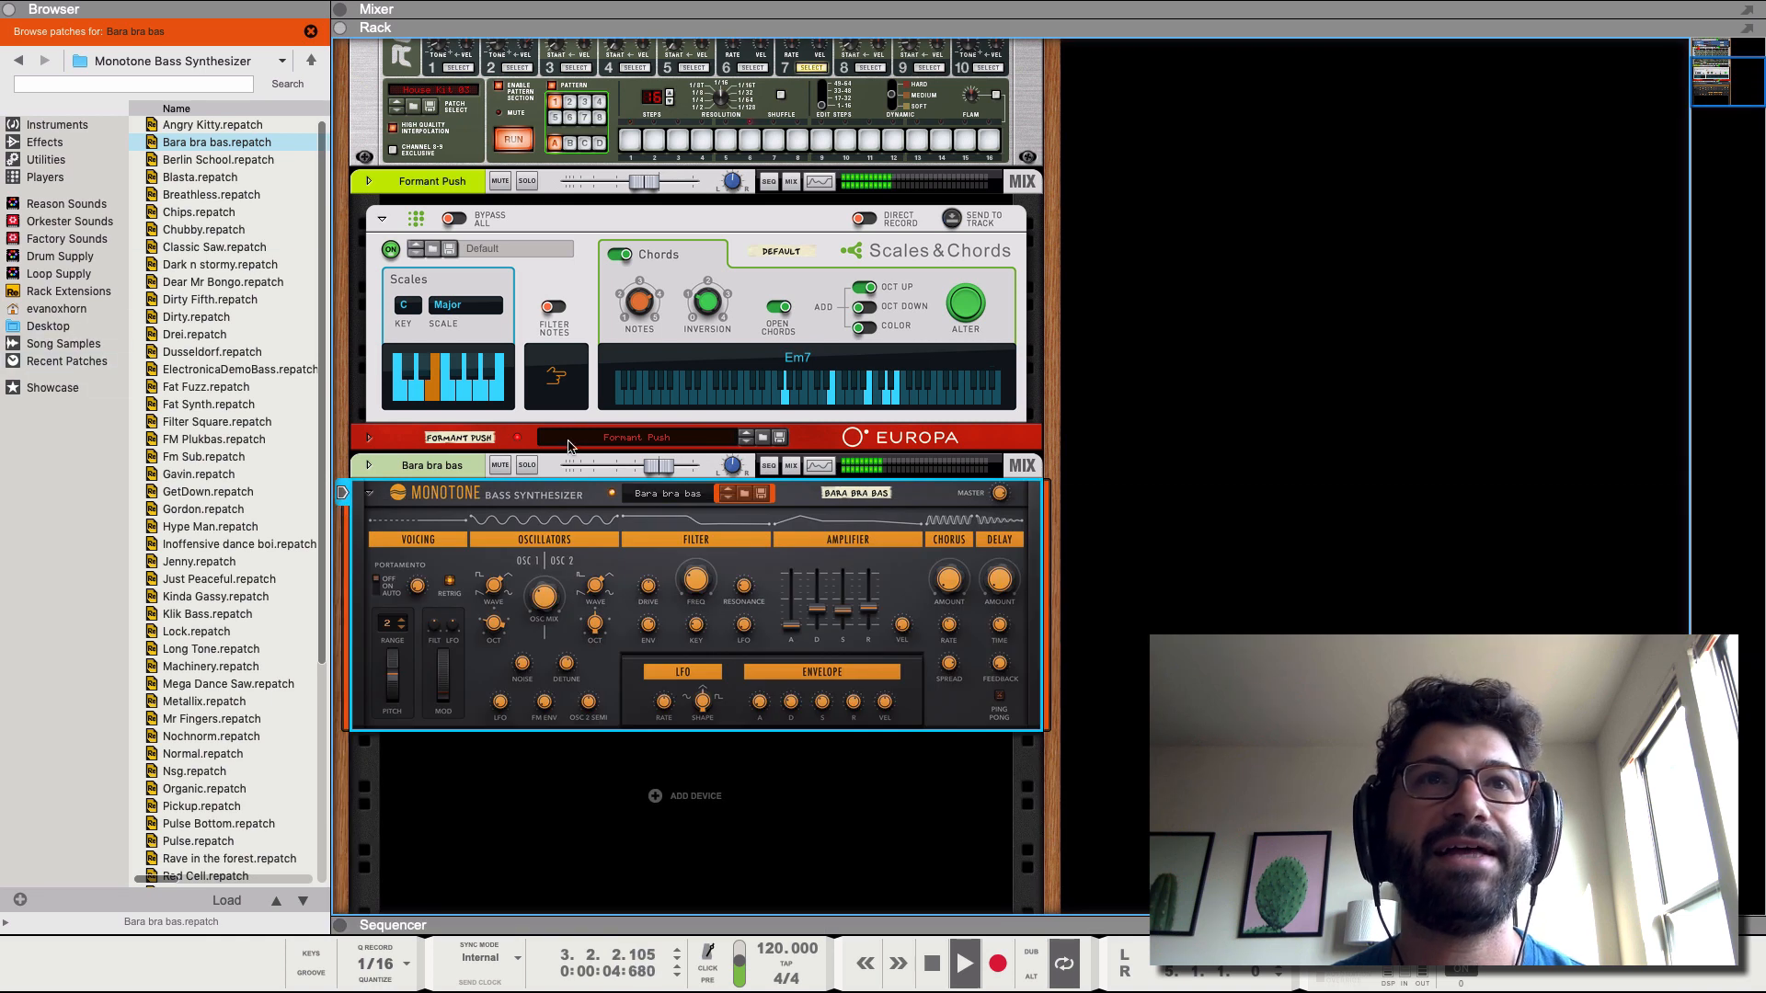
{"action": "key", "text": "space"}
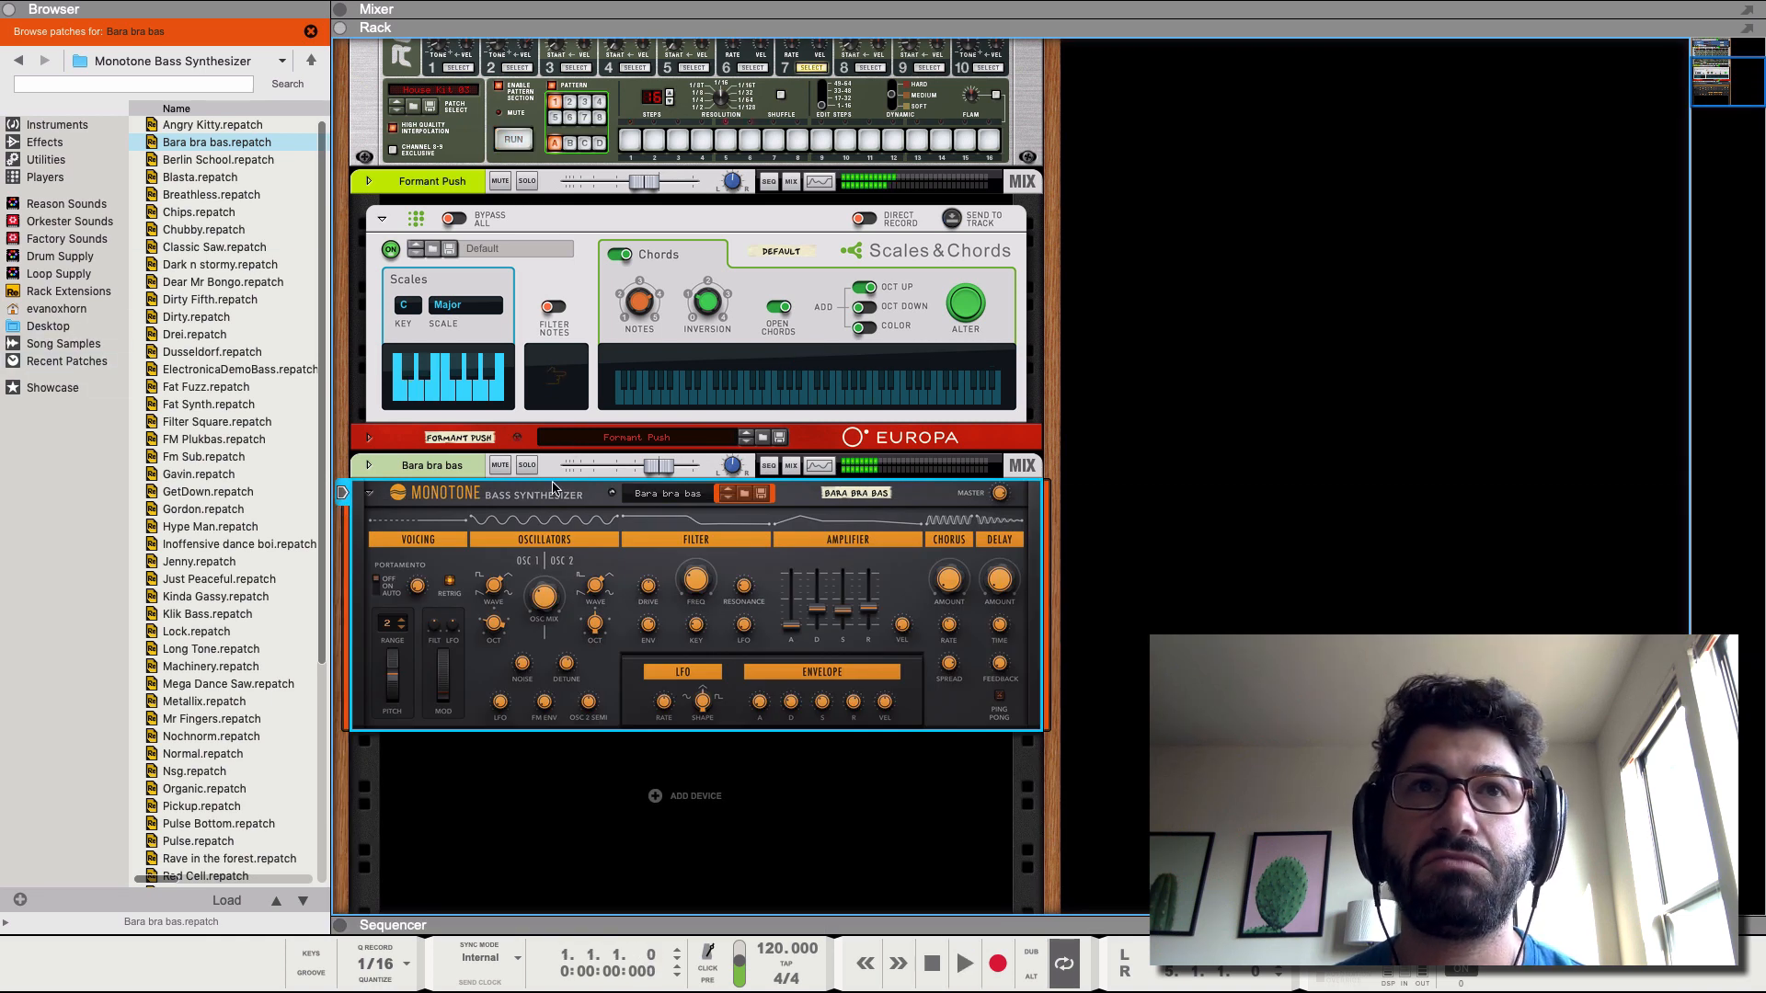
{"action": "right_click", "coordinate": [654, 488]}
{"action": "mouse_move", "coordinate": [727, 706]}
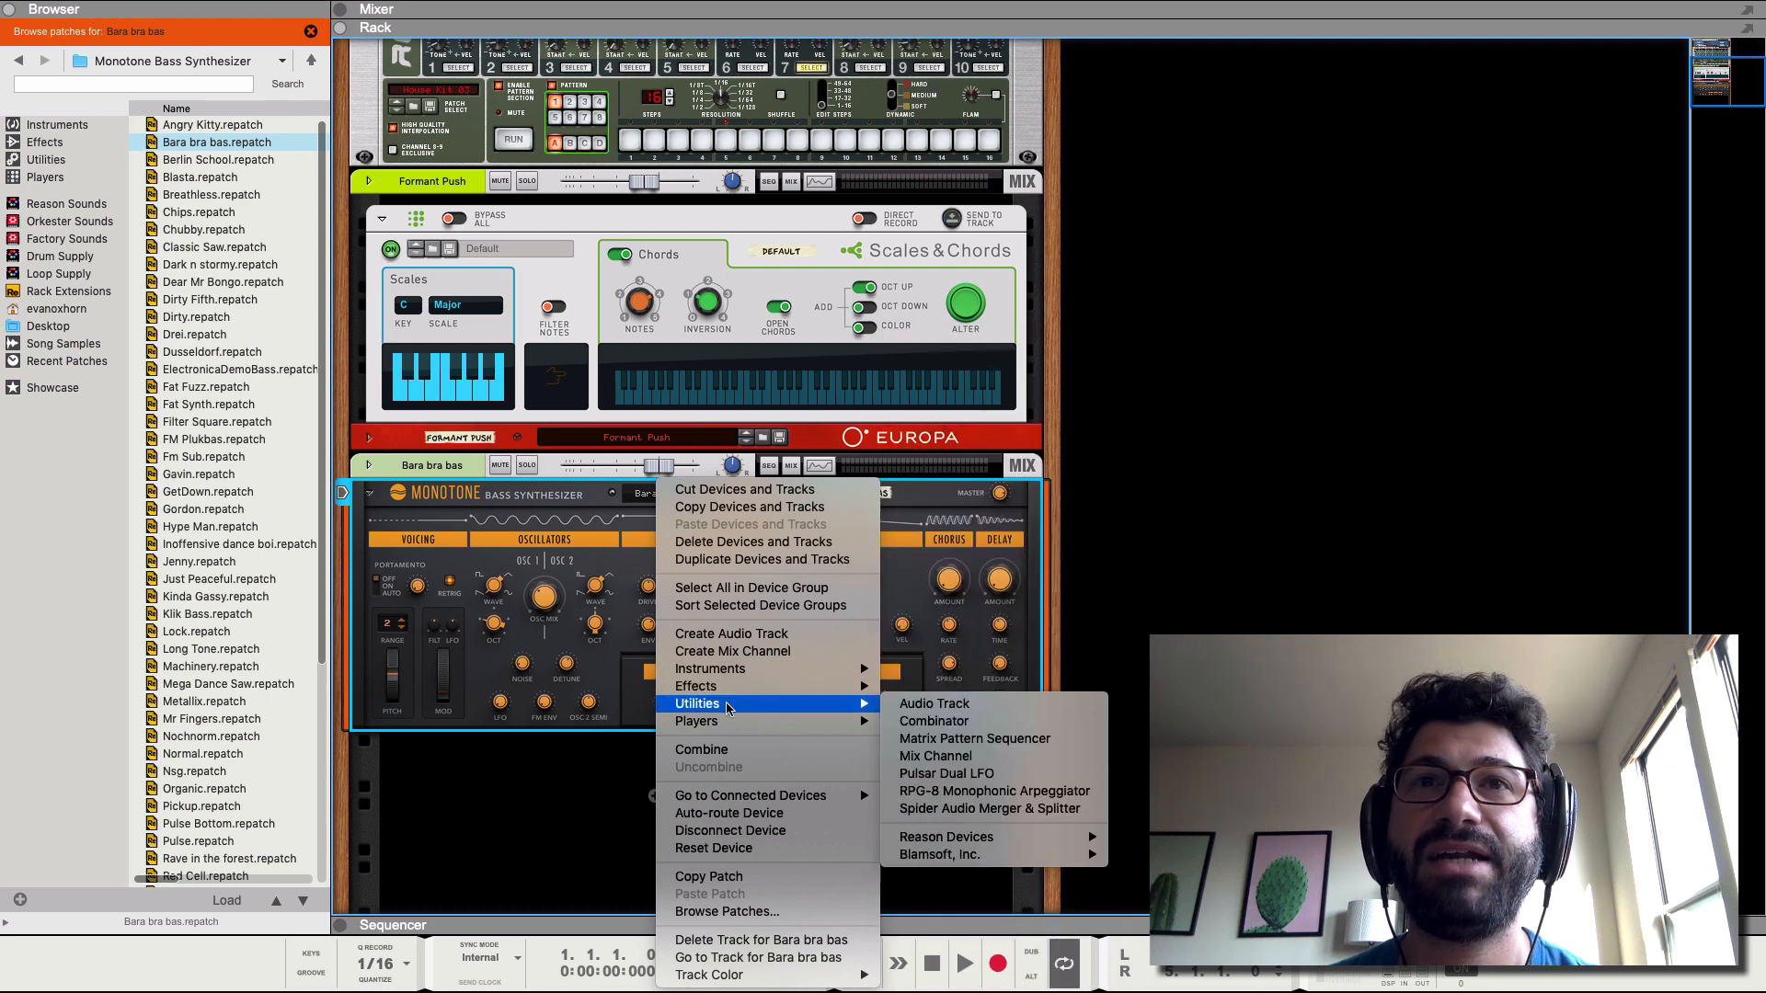
{"action": "left_click", "coordinate": [922, 738]}
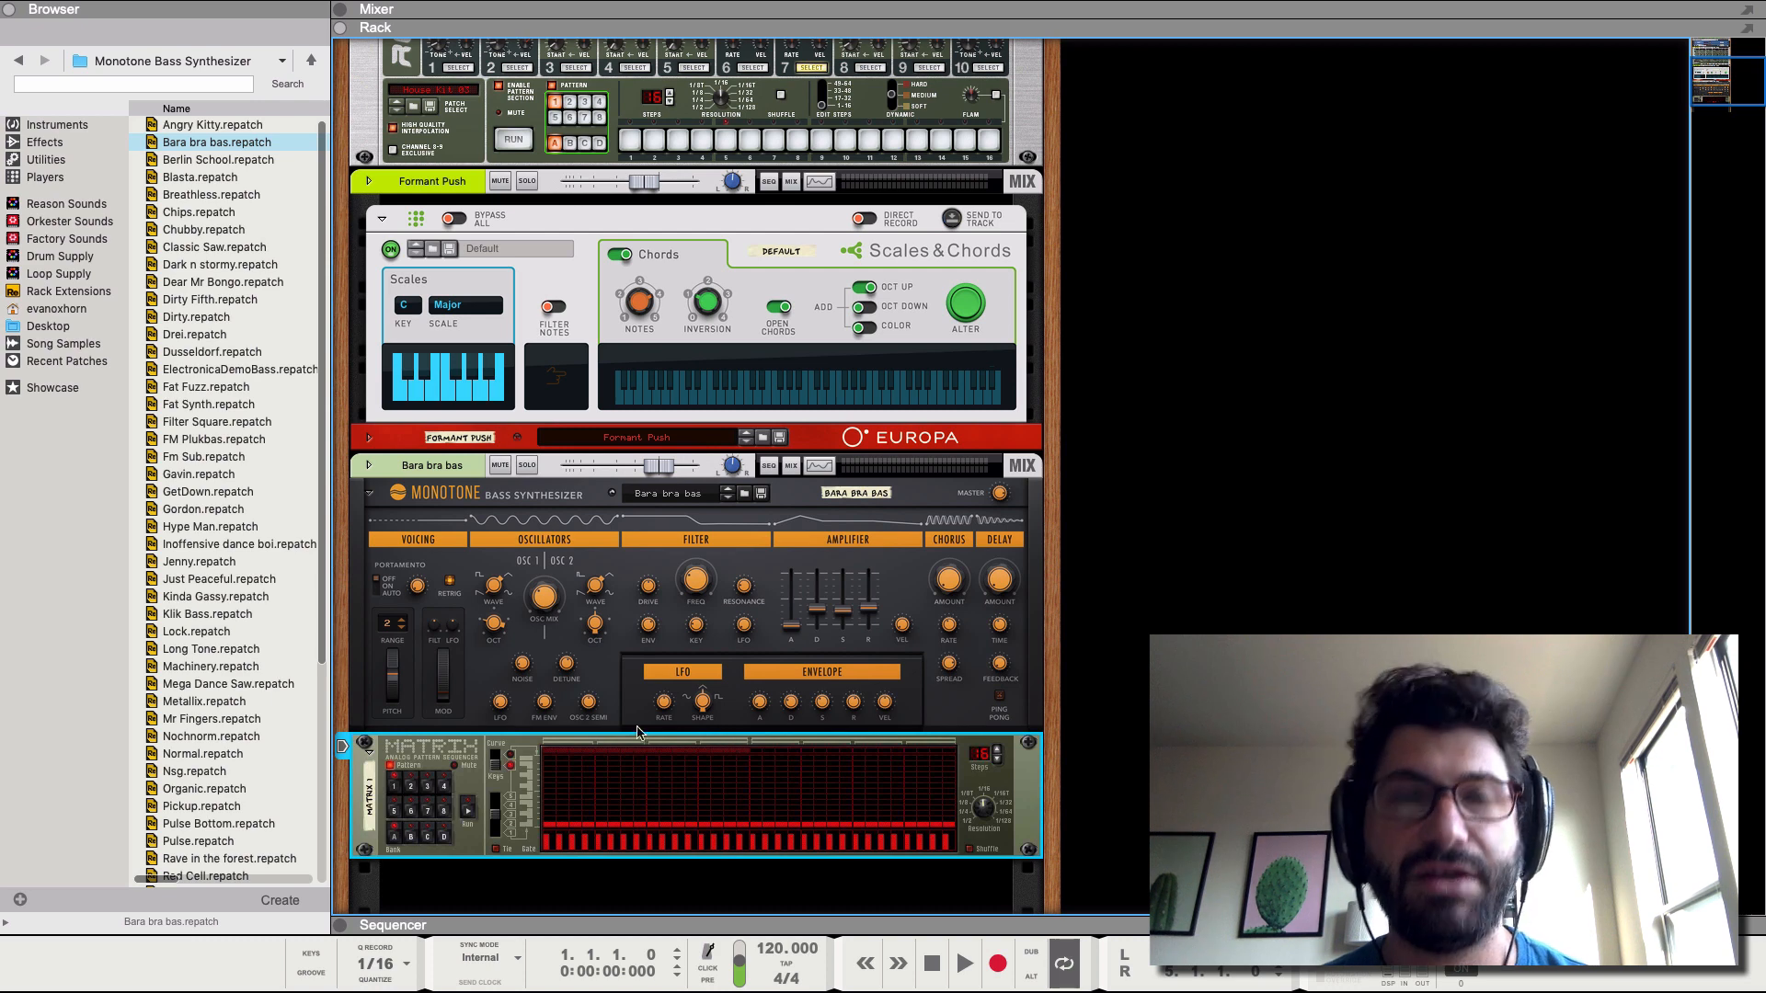
{"action": "key", "text": "BackSpace"}
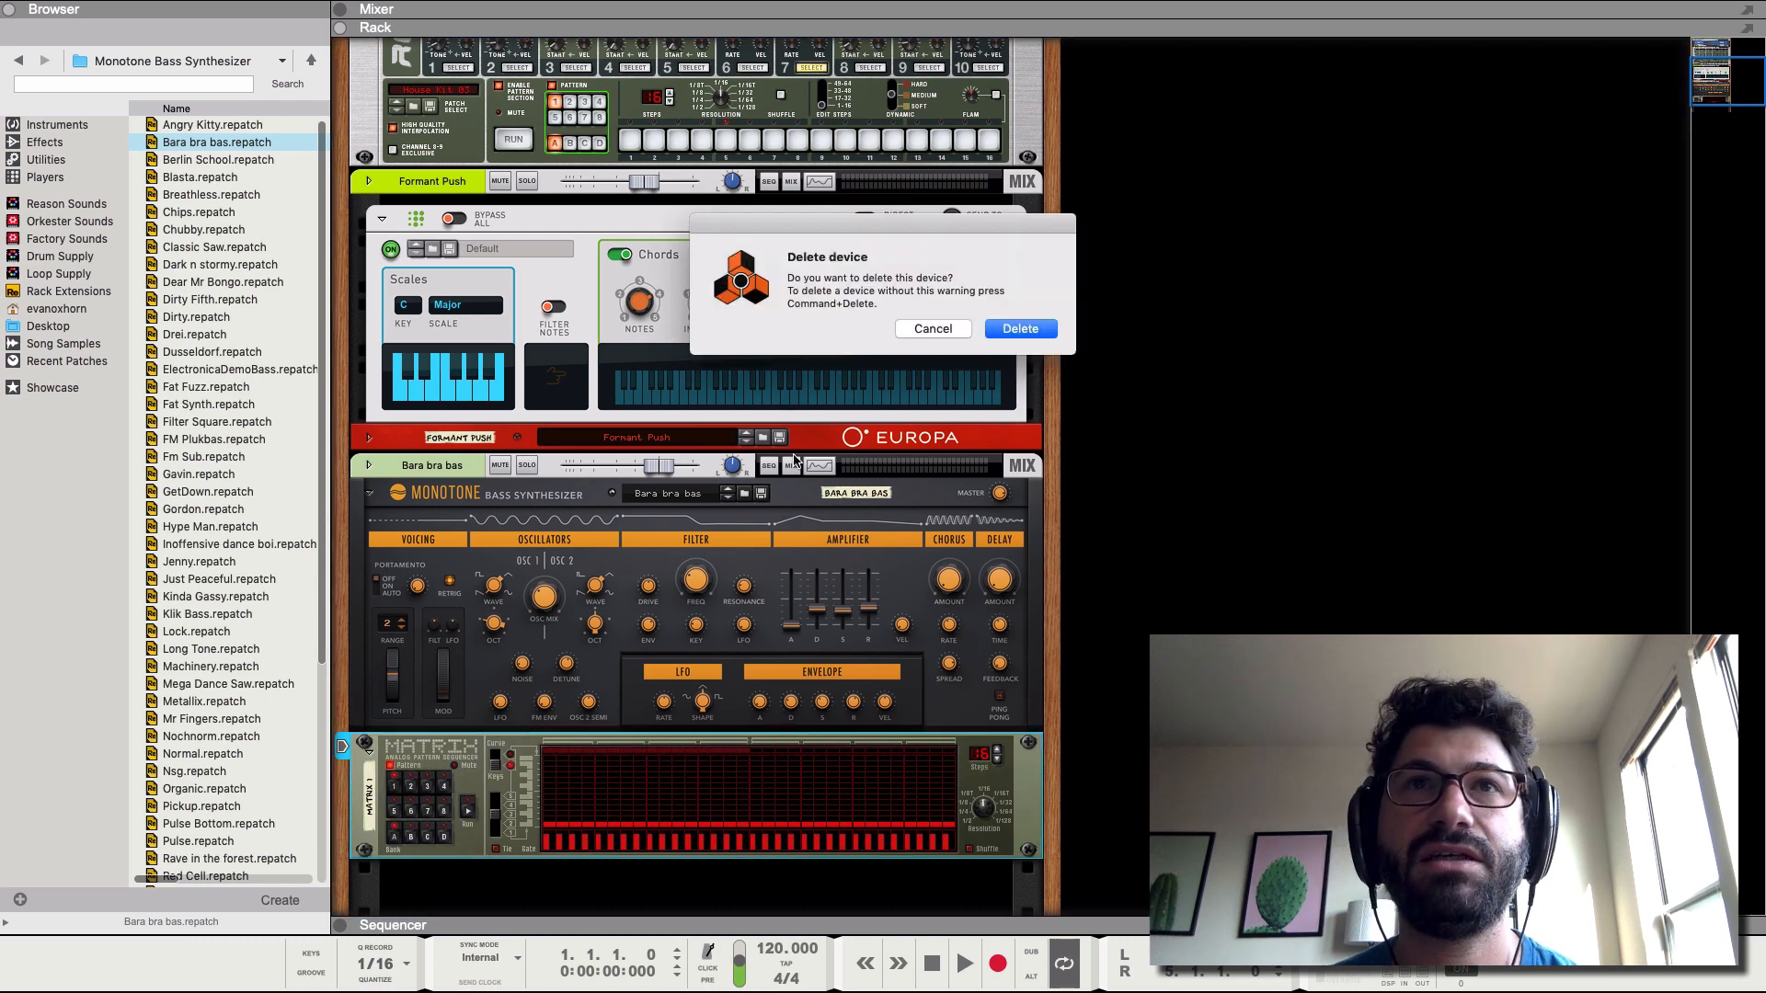
{"action": "left_click", "coordinate": [1012, 333]}
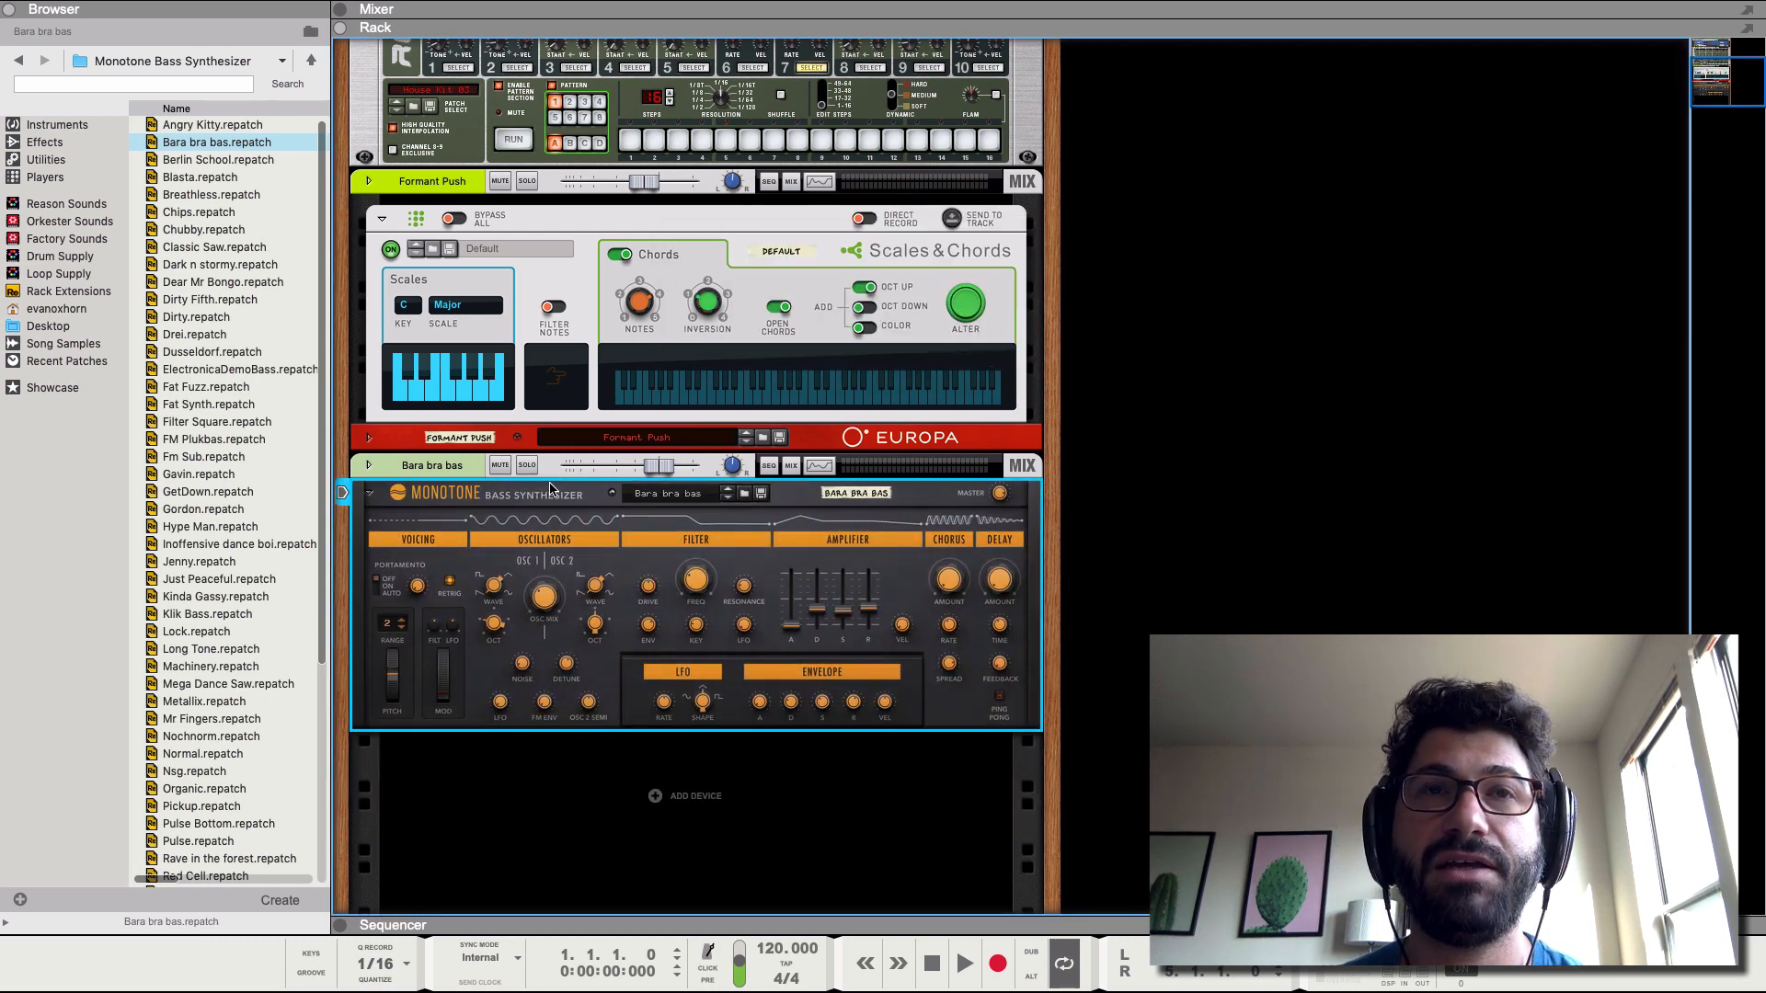
- Create an RPG-8 Monophonic Arpeggiator for the Monotone synthesizer and briefly play the loop
{"action": "right_click", "coordinate": [610, 493]}
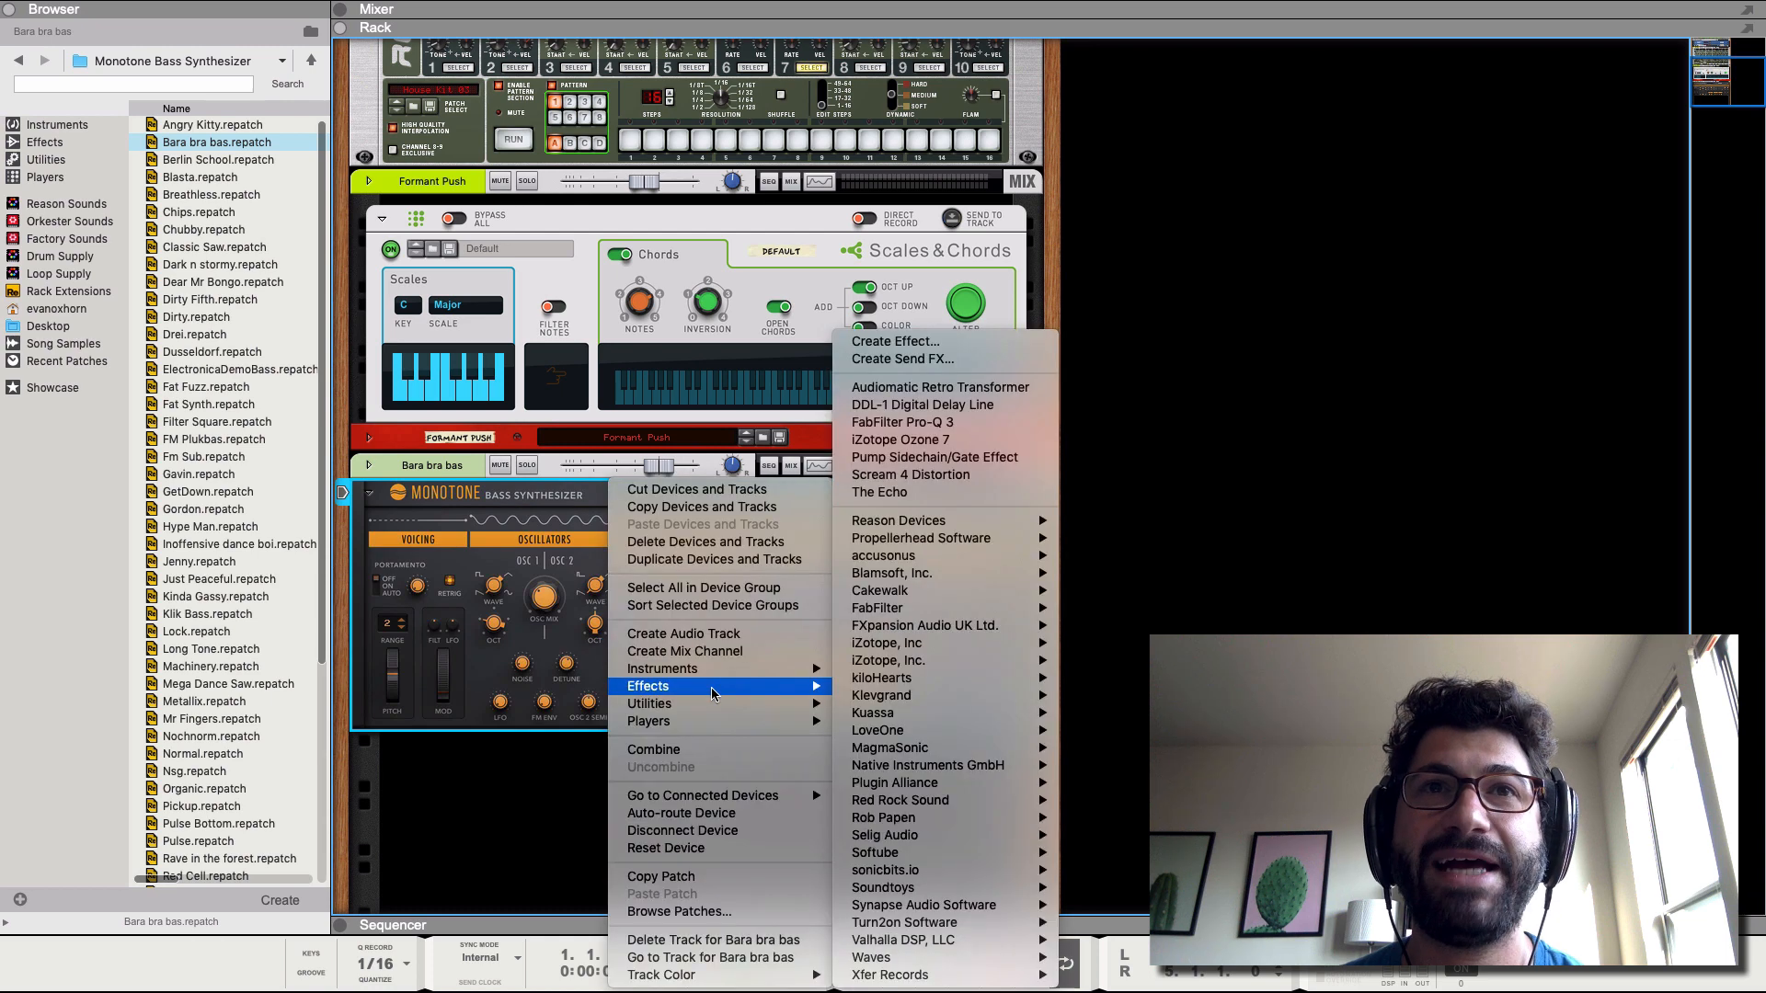
{"action": "mouse_move", "coordinate": [721, 706]}
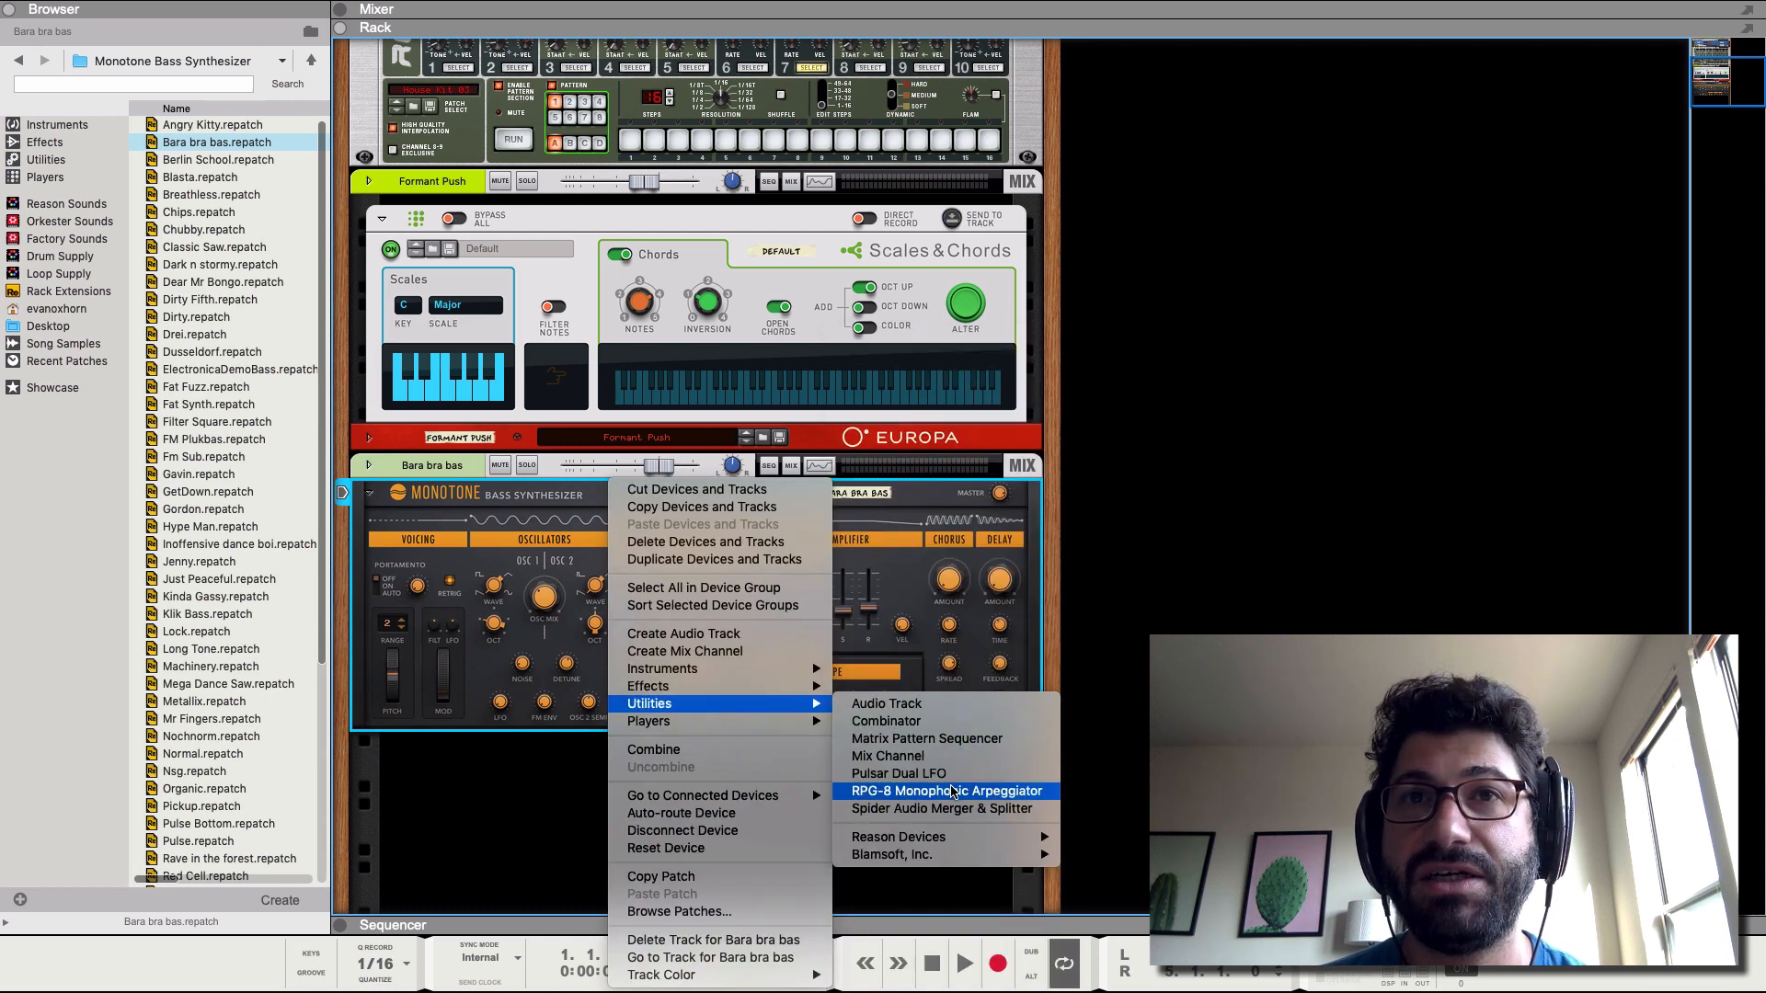
{"action": "left_click", "coordinate": [948, 791]}
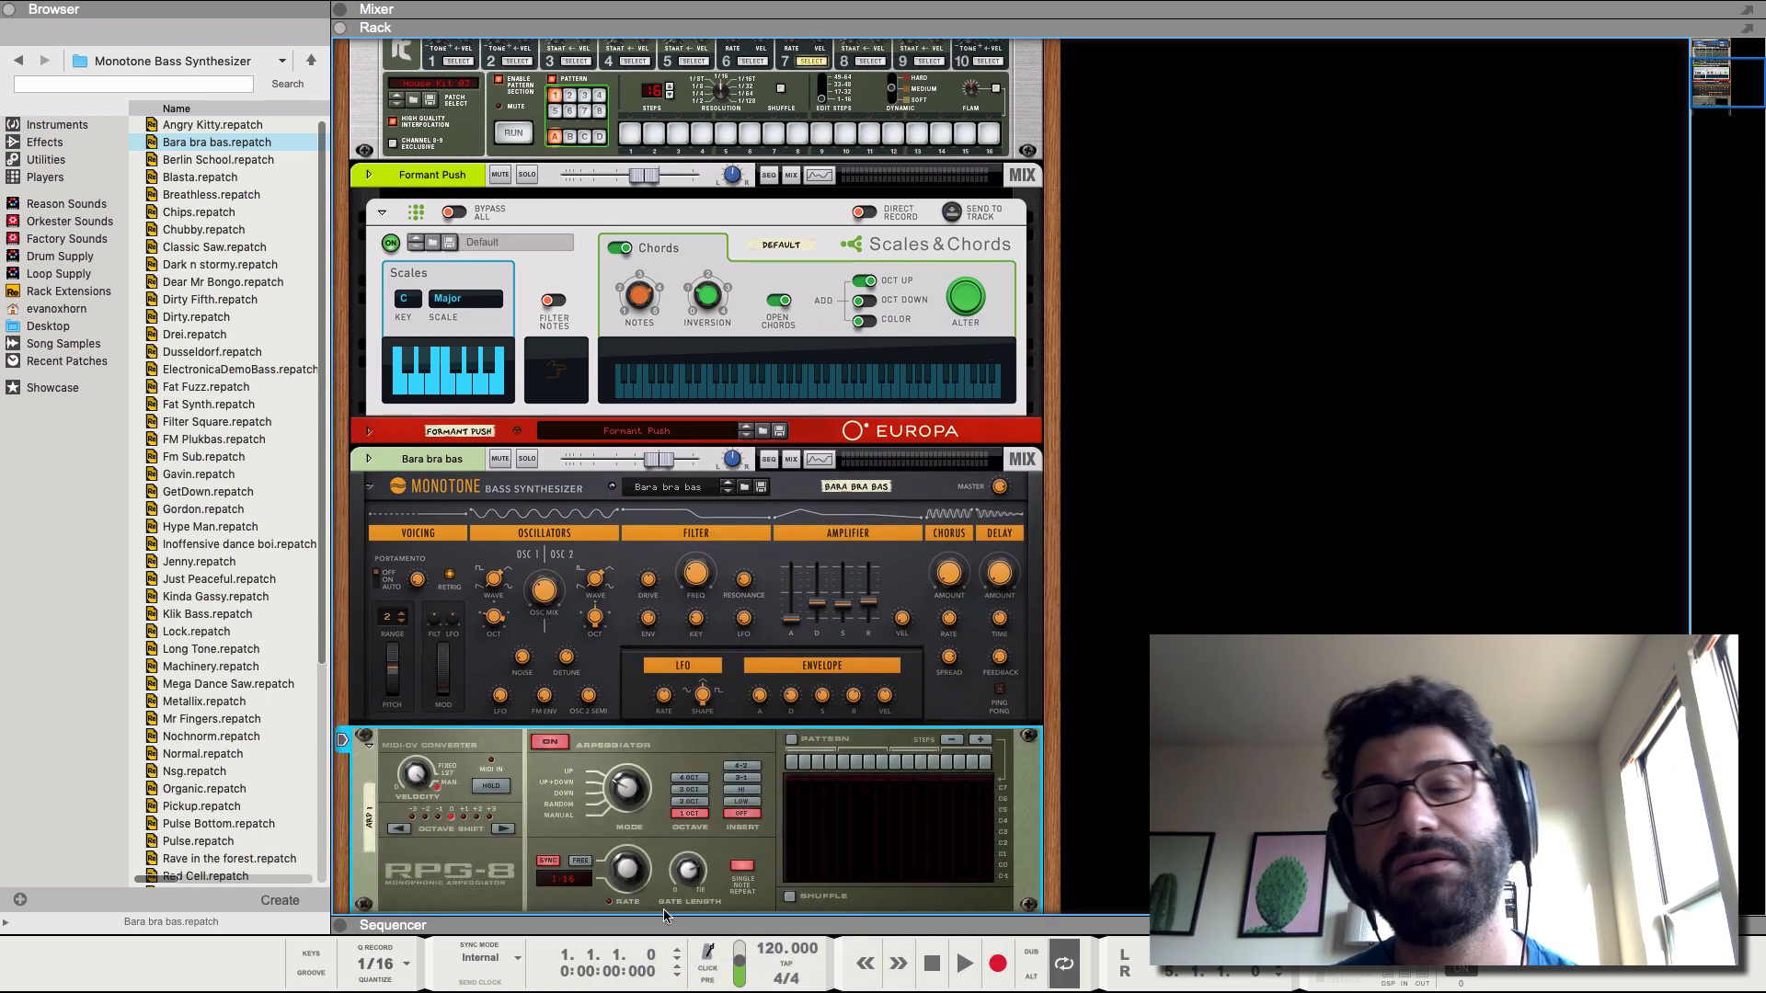
{"action": "key", "text": "space"}
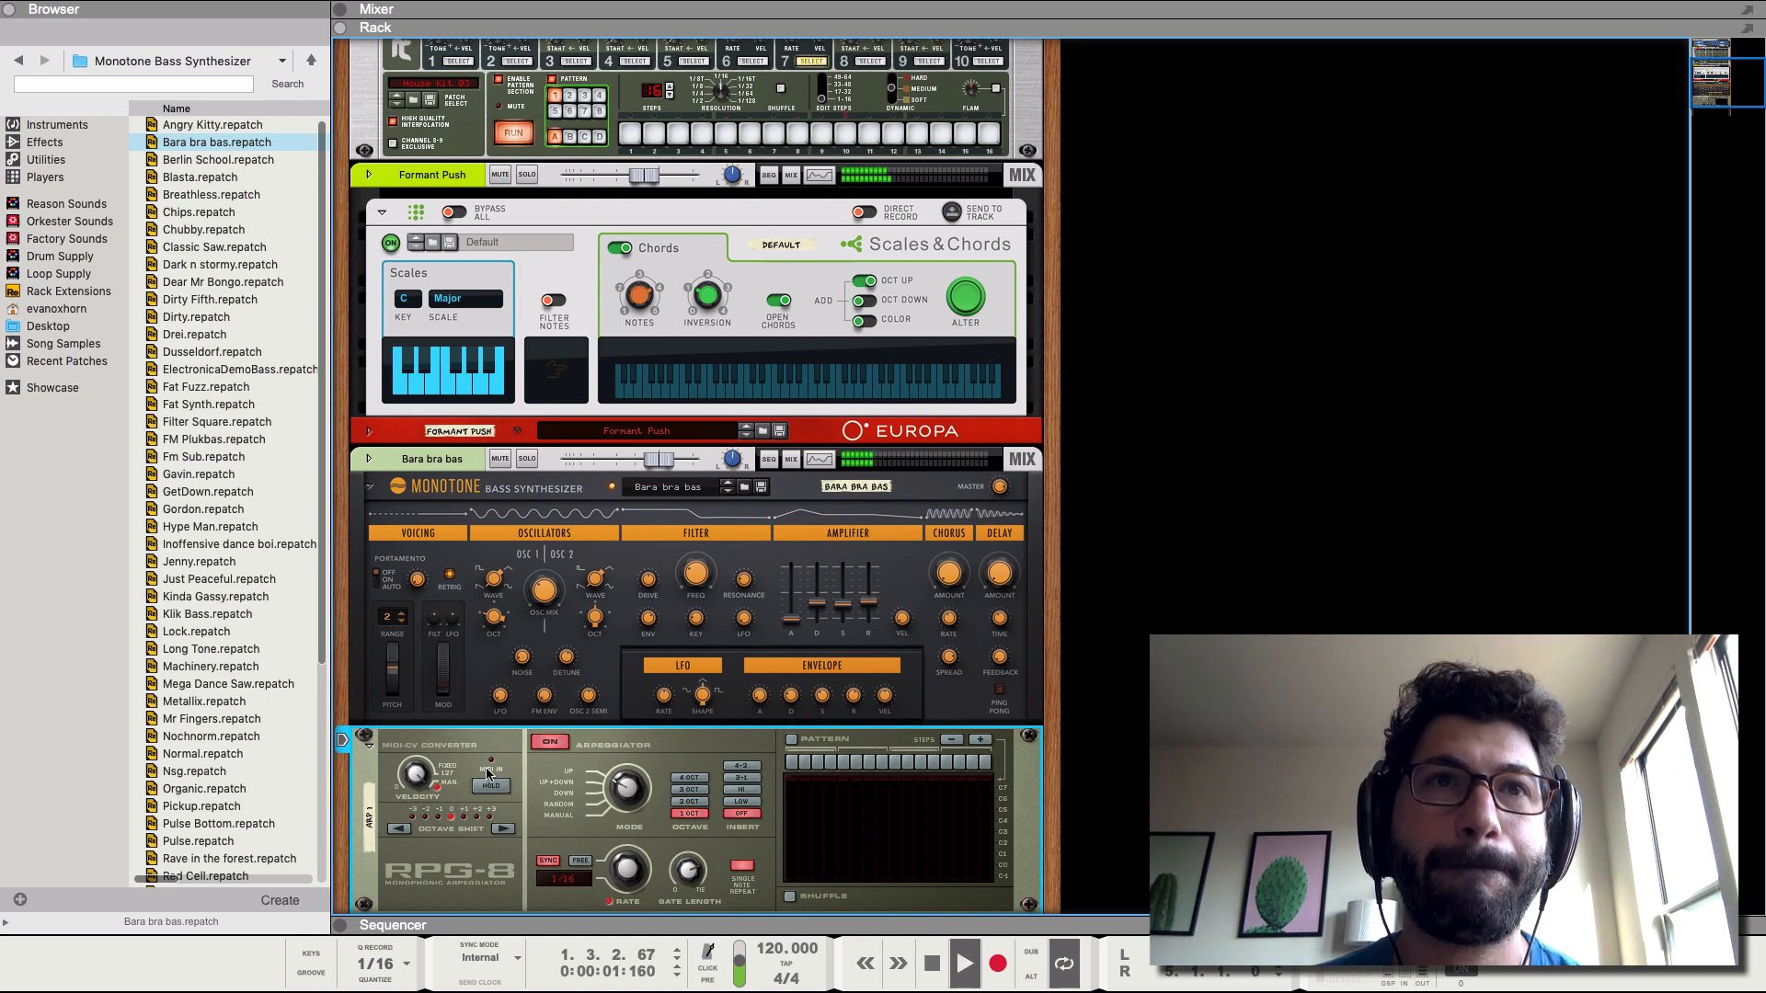
{"action": "key", "text": "space"}
- Move the RPG-8 into the insert effects area of the Bara bra bas mix channel and return to the rack front
{"action": "key", "text": "Tab"}
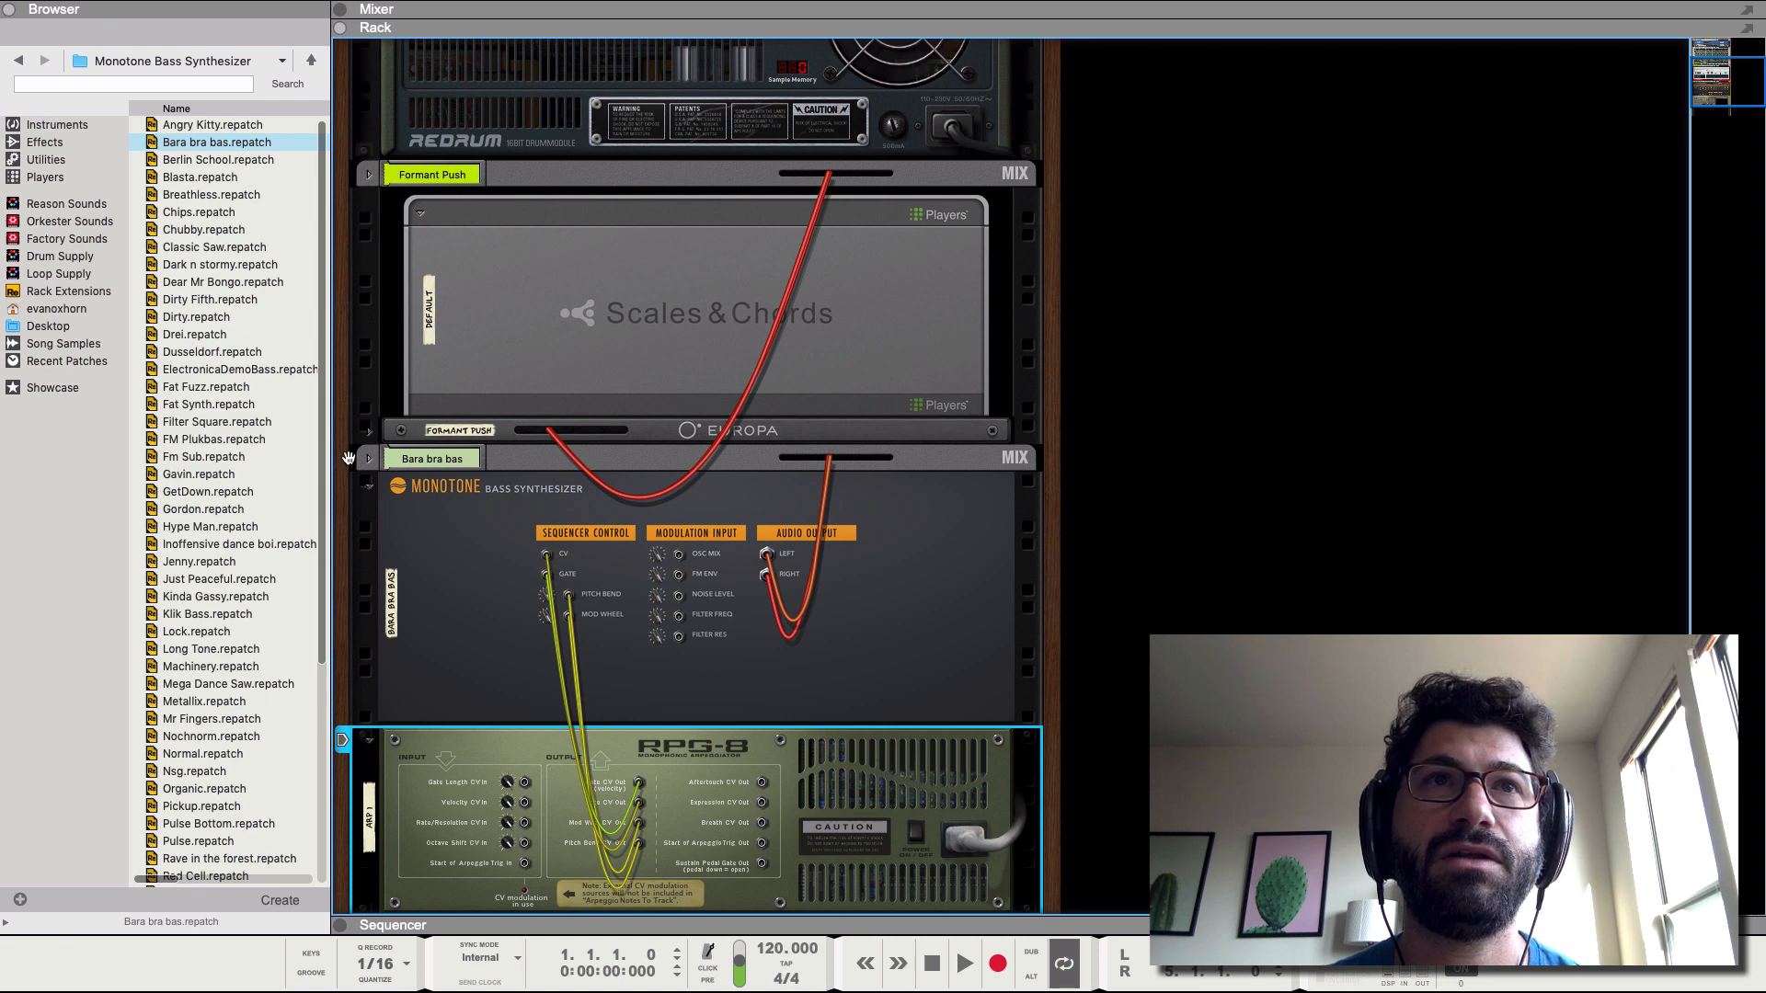
{"action": "left_click", "coordinate": [371, 434]}
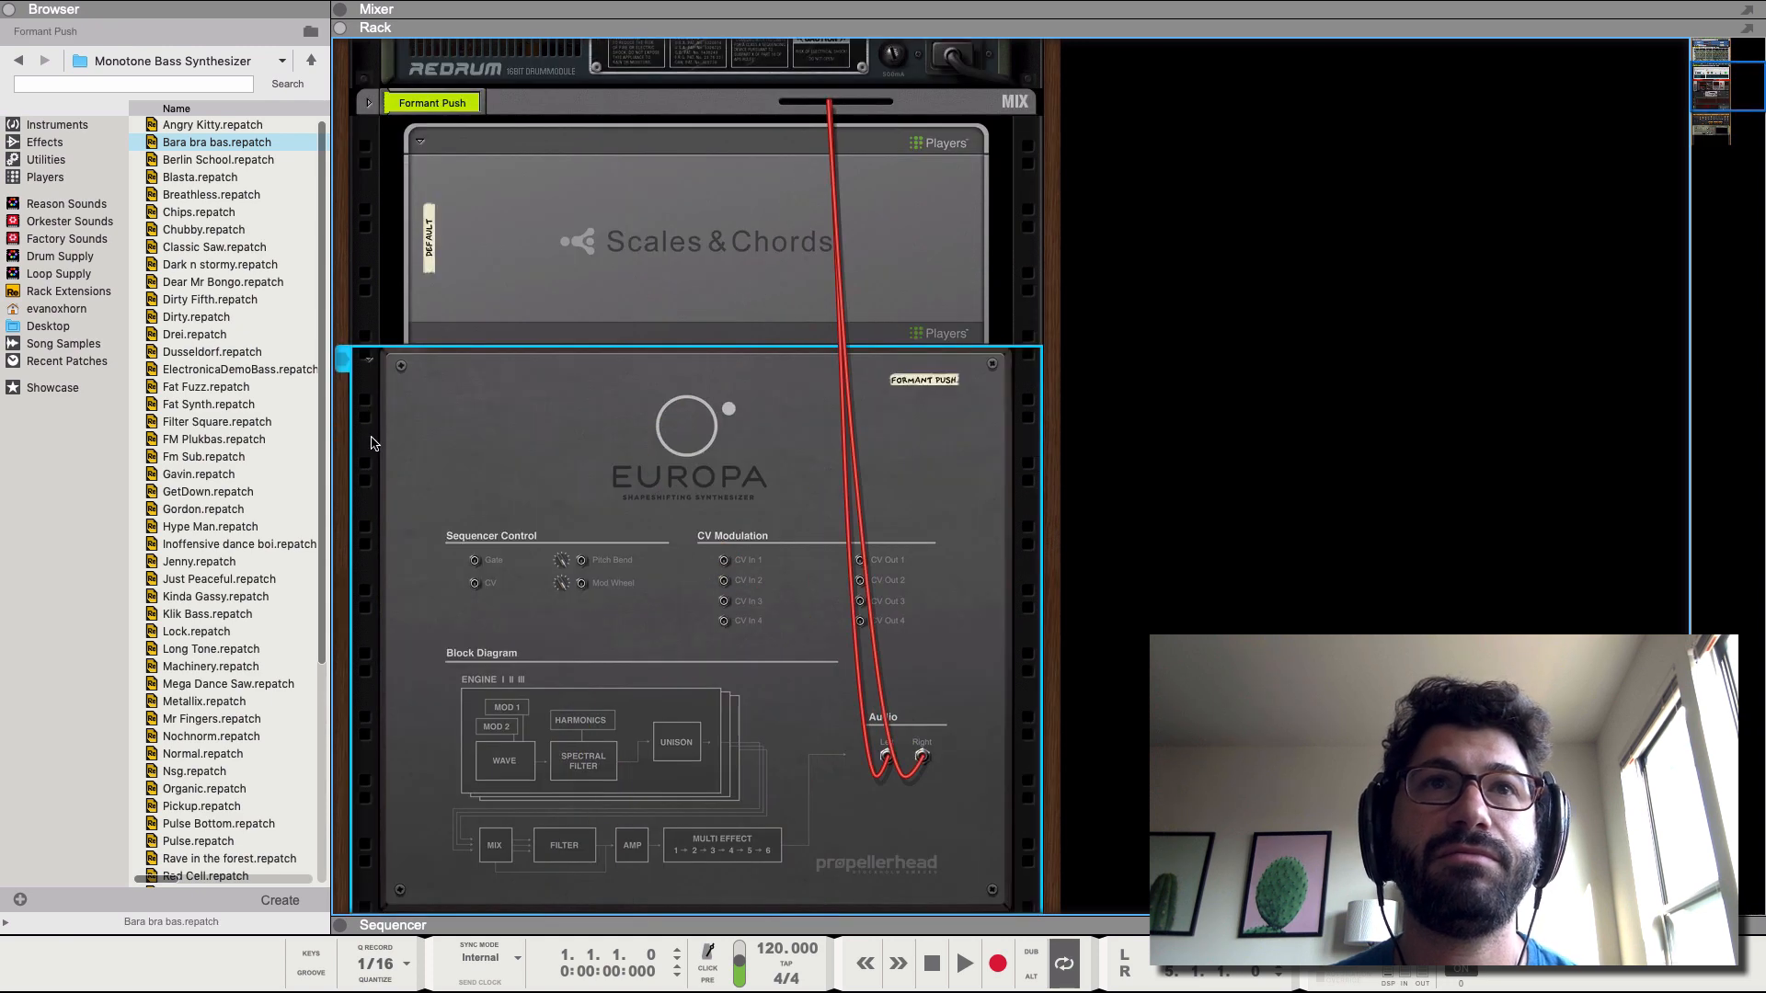
{"action": "left_click", "coordinate": [367, 362]}
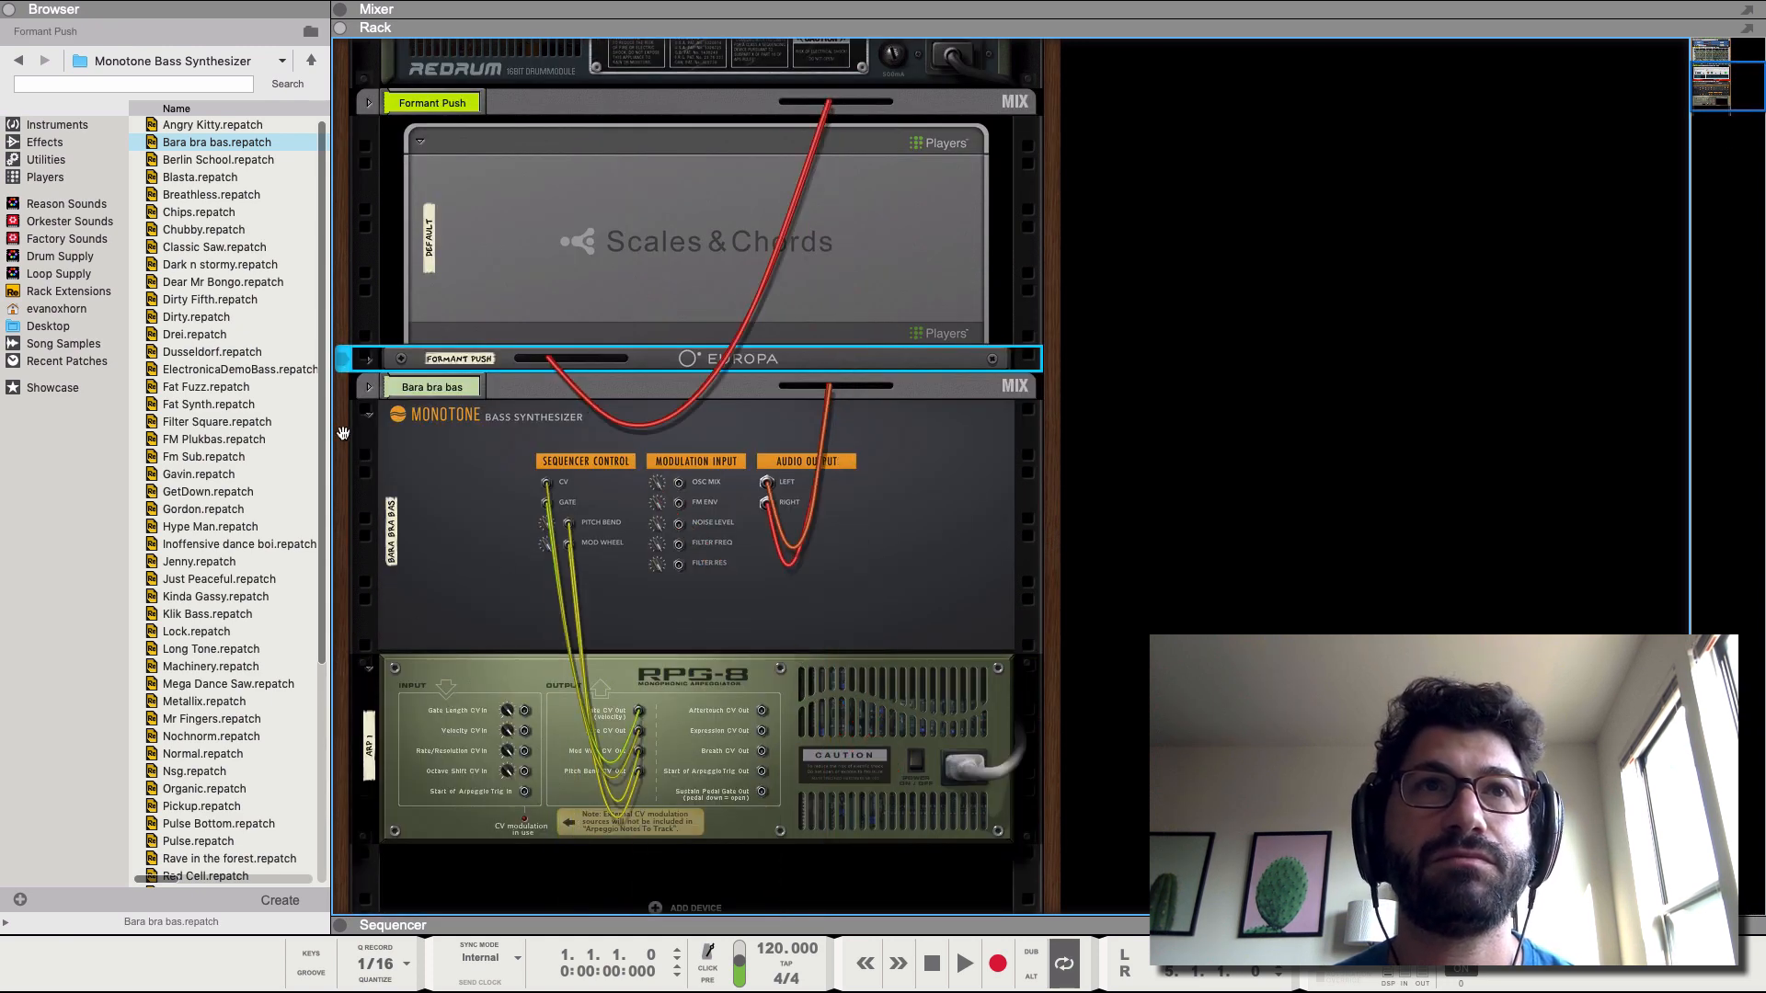
{"action": "left_click", "coordinate": [367, 391]}
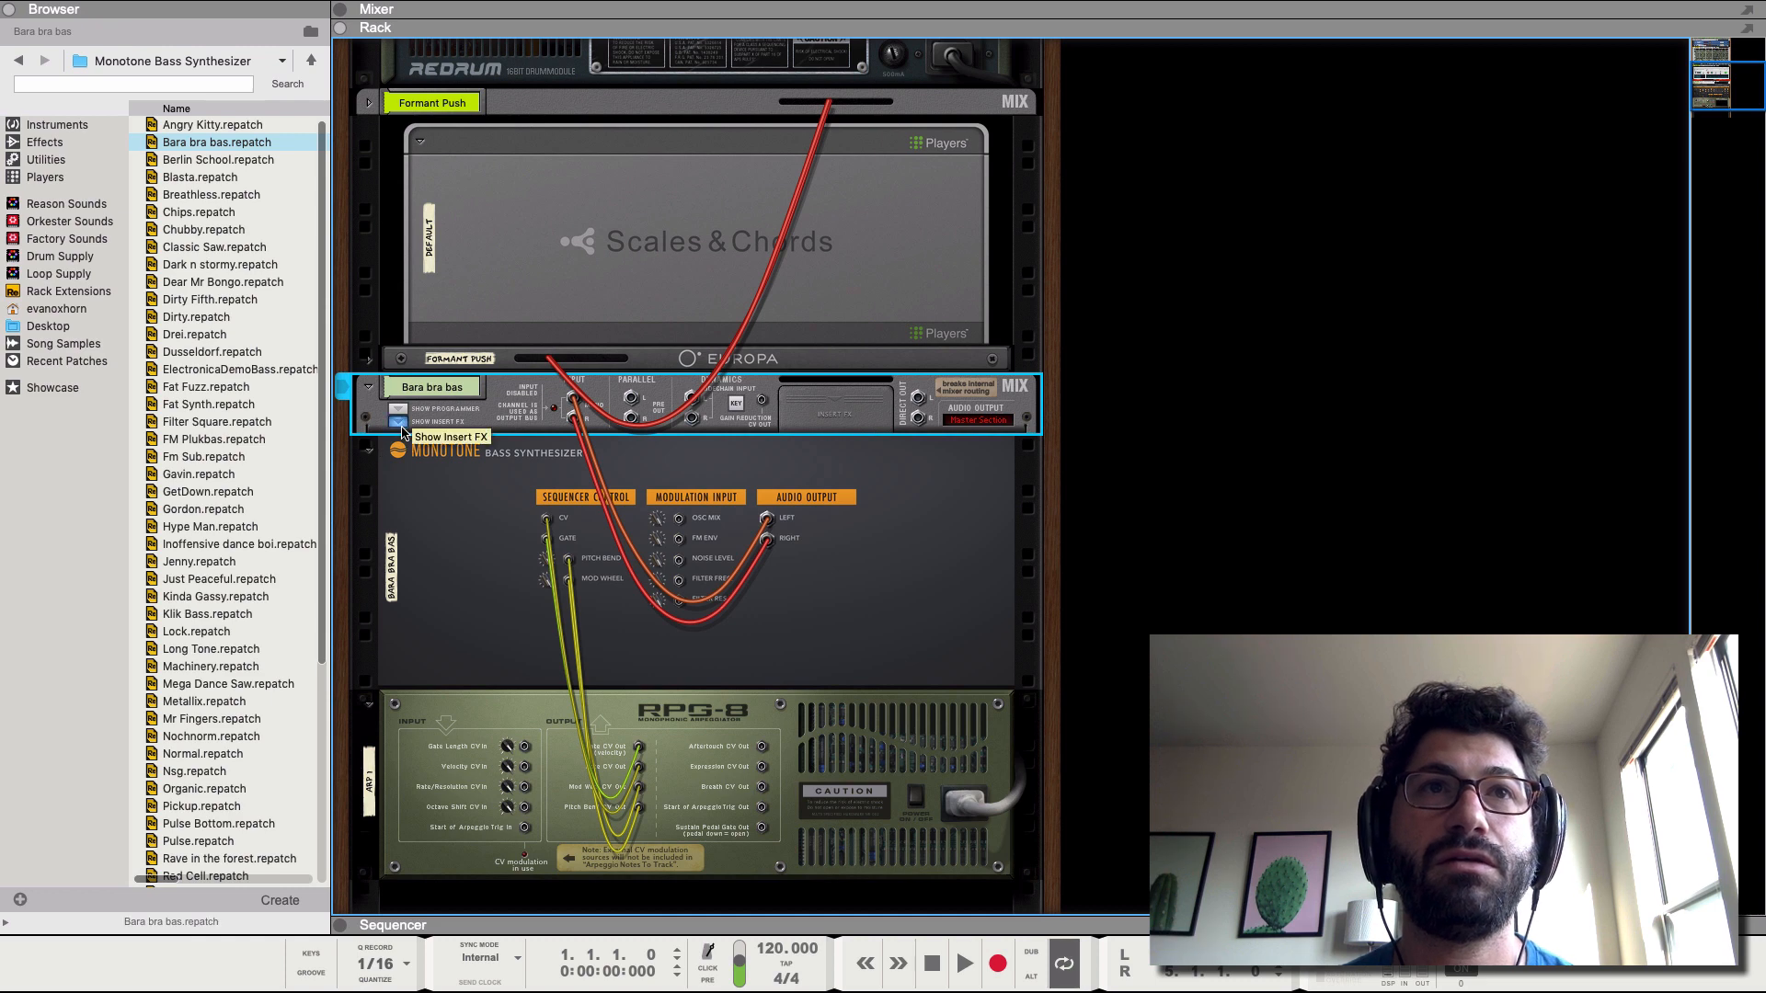
{"action": "left_click_drag", "start_coordinate": [521, 782], "coordinate": [539, 497]}
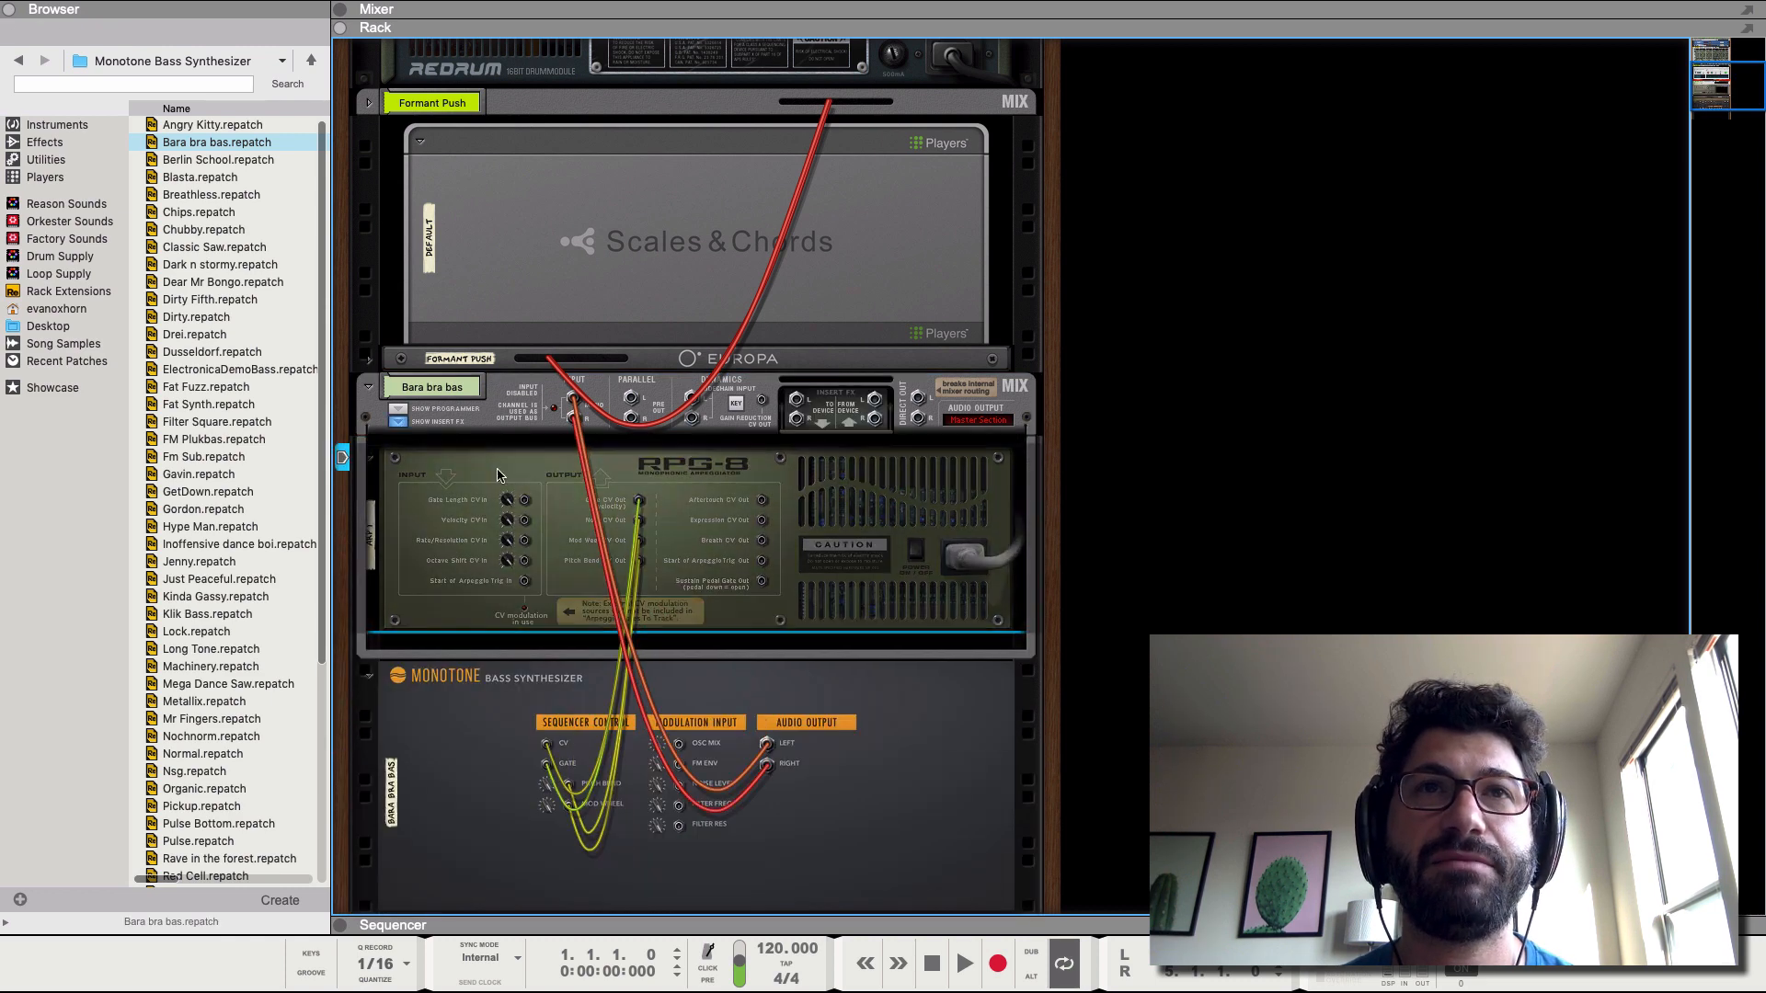
{"action": "key", "text": "space"}
{"action": "key", "text": "Tab"}
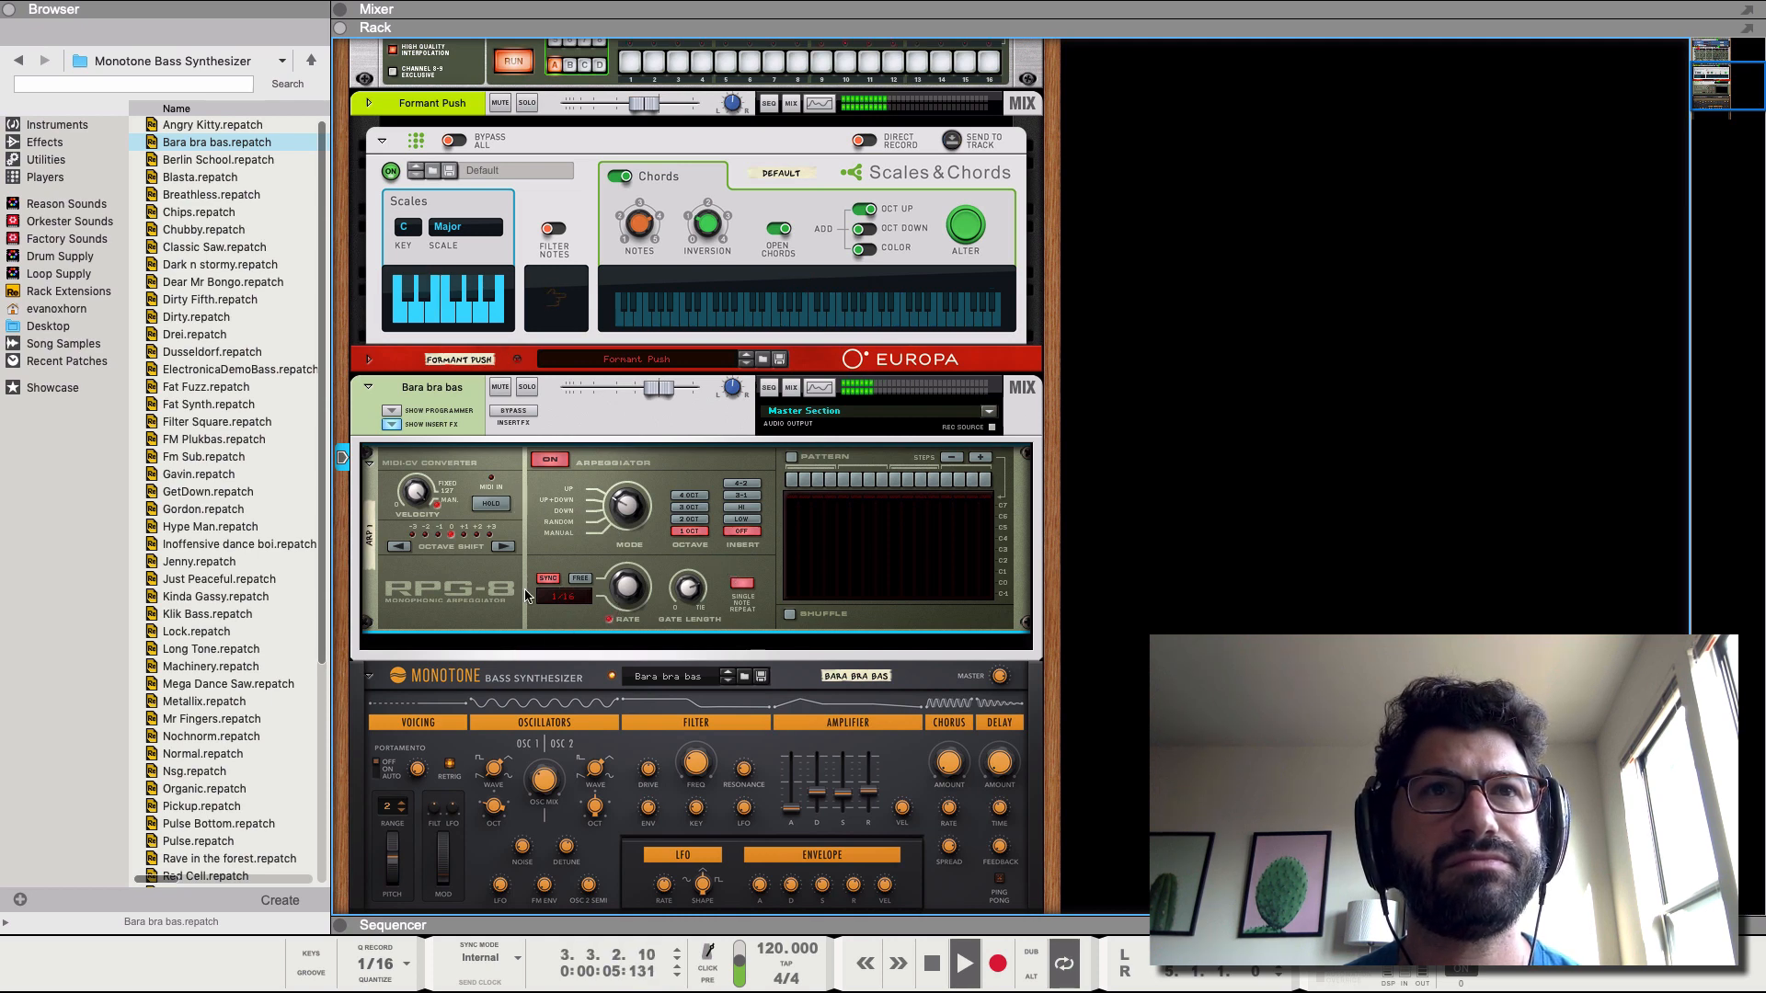
- Leave note editing, move the bass clip from the Bara bra bas track to the Arp 1 track, and start playback
{"action": "left_click", "coordinate": [340, 926]}
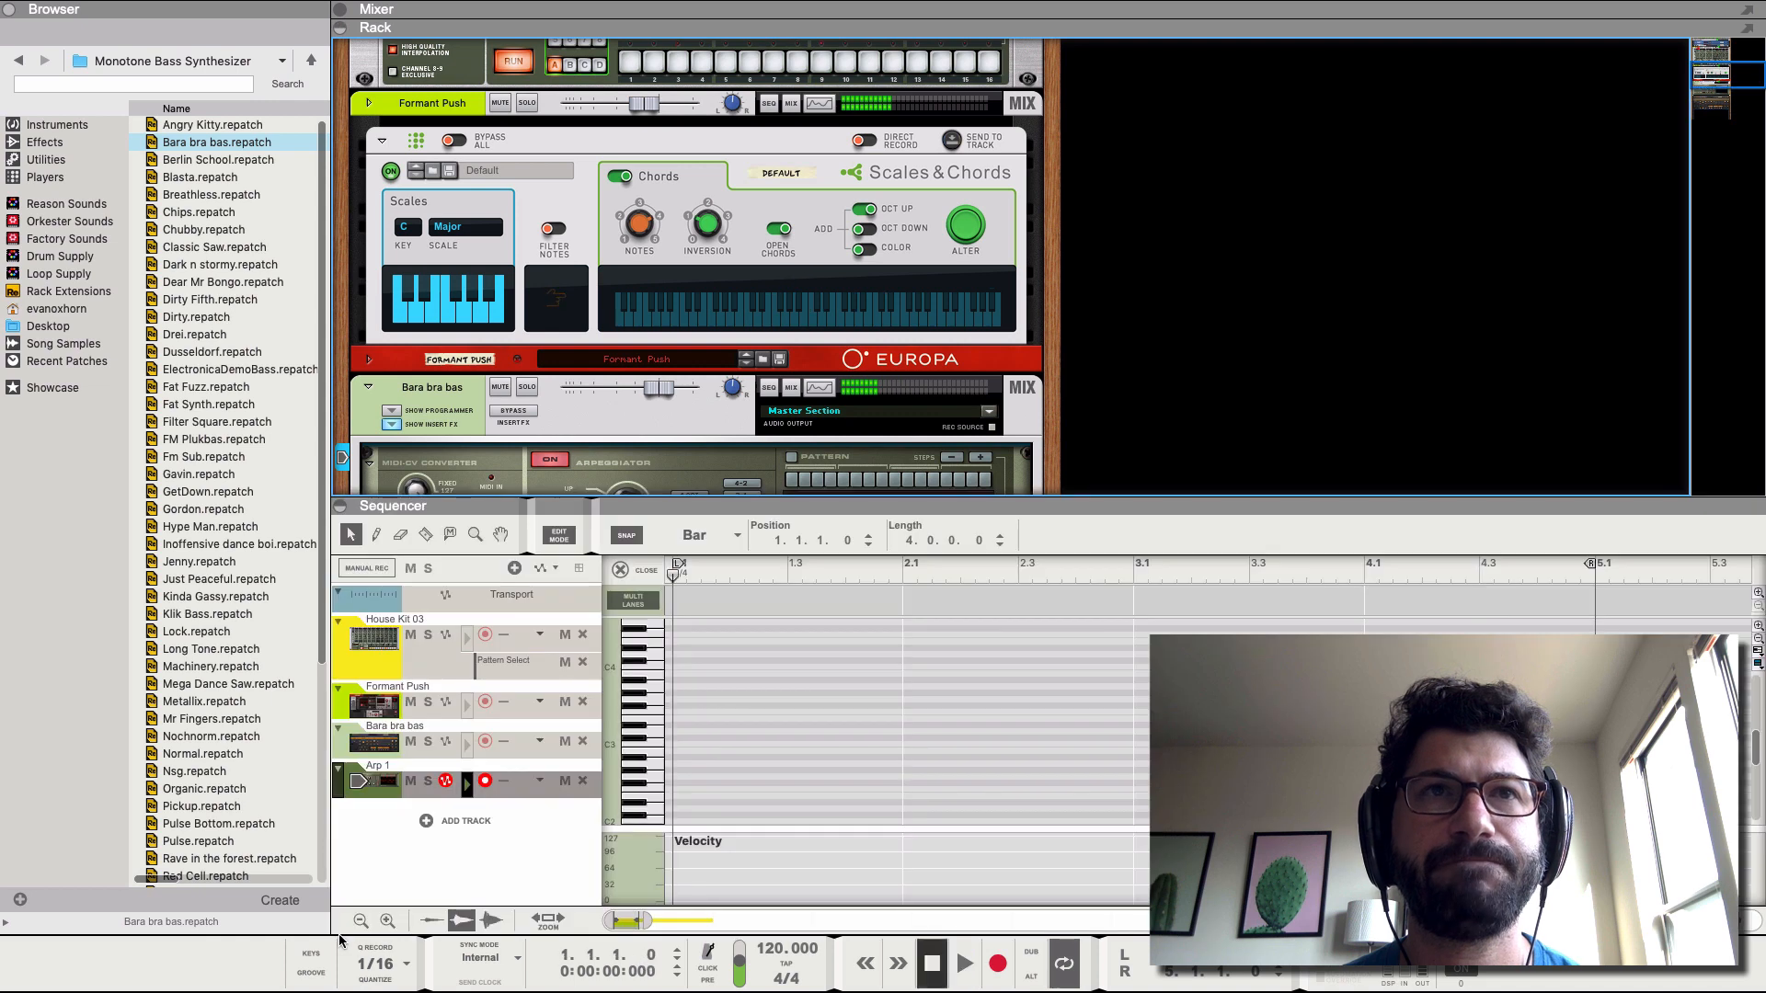
{"action": "left_click", "coordinate": [620, 571]}
{"action": "key", "text": "space"}
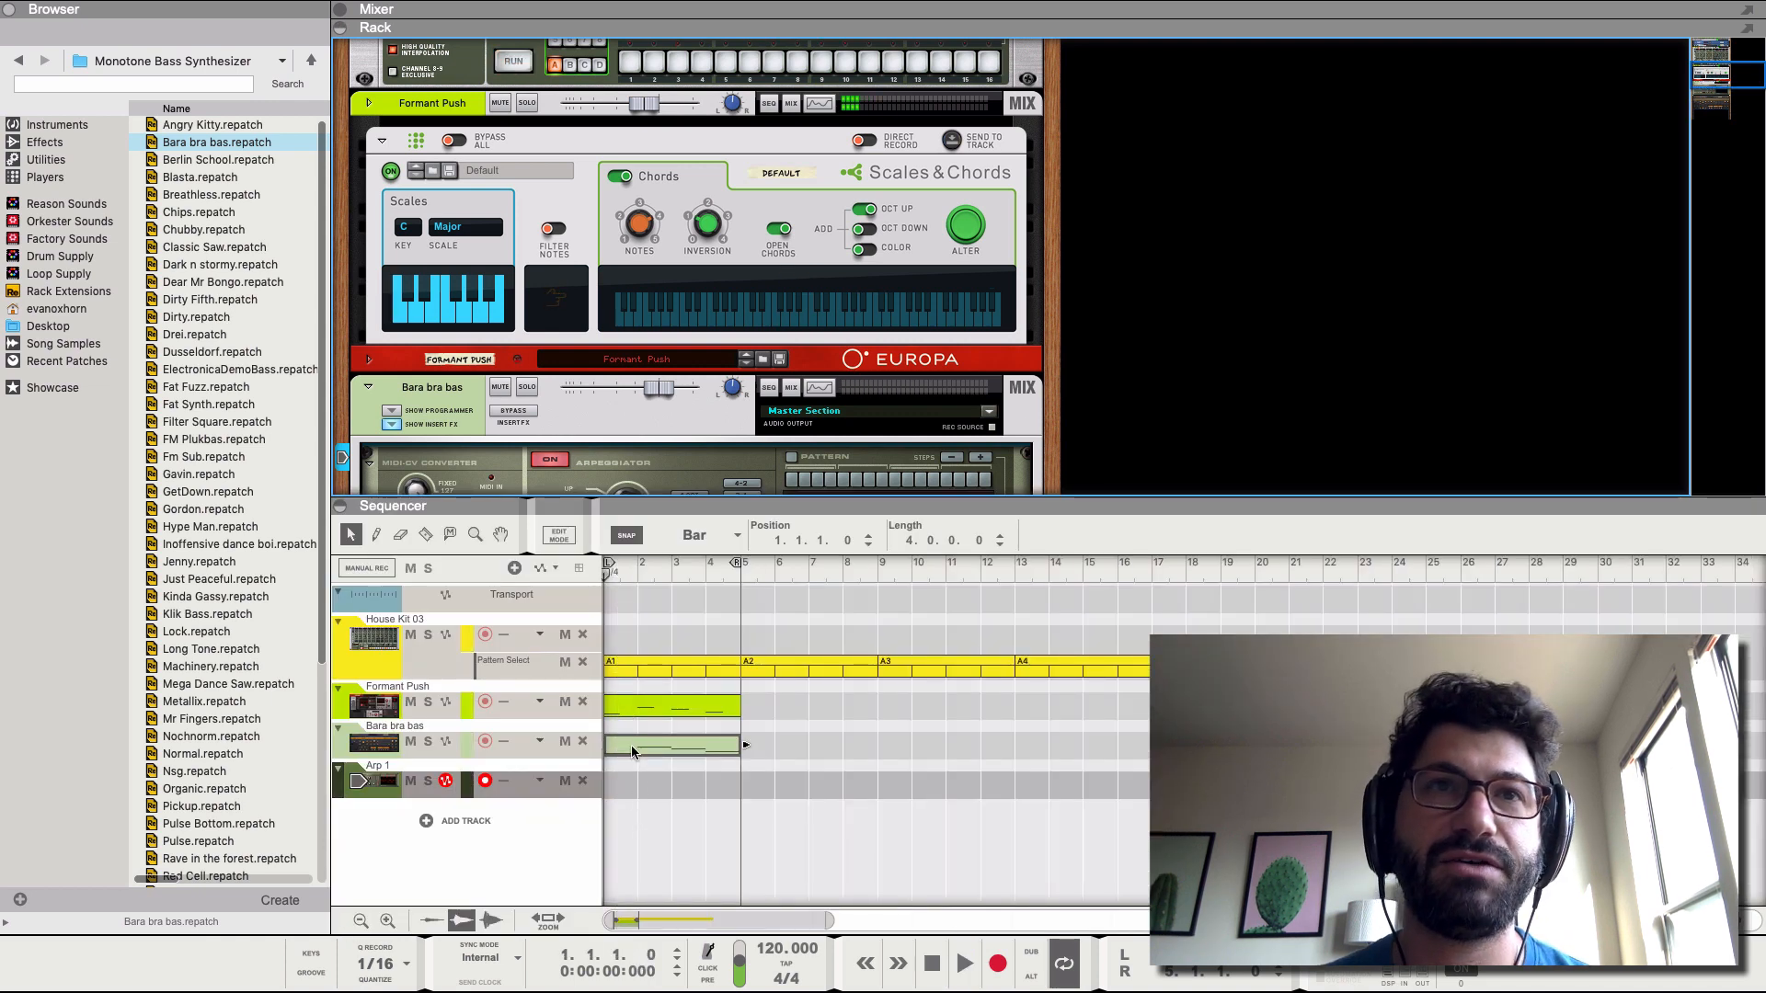
{"action": "left_click_drag", "start_coordinate": [632, 751], "coordinate": [628, 801]}
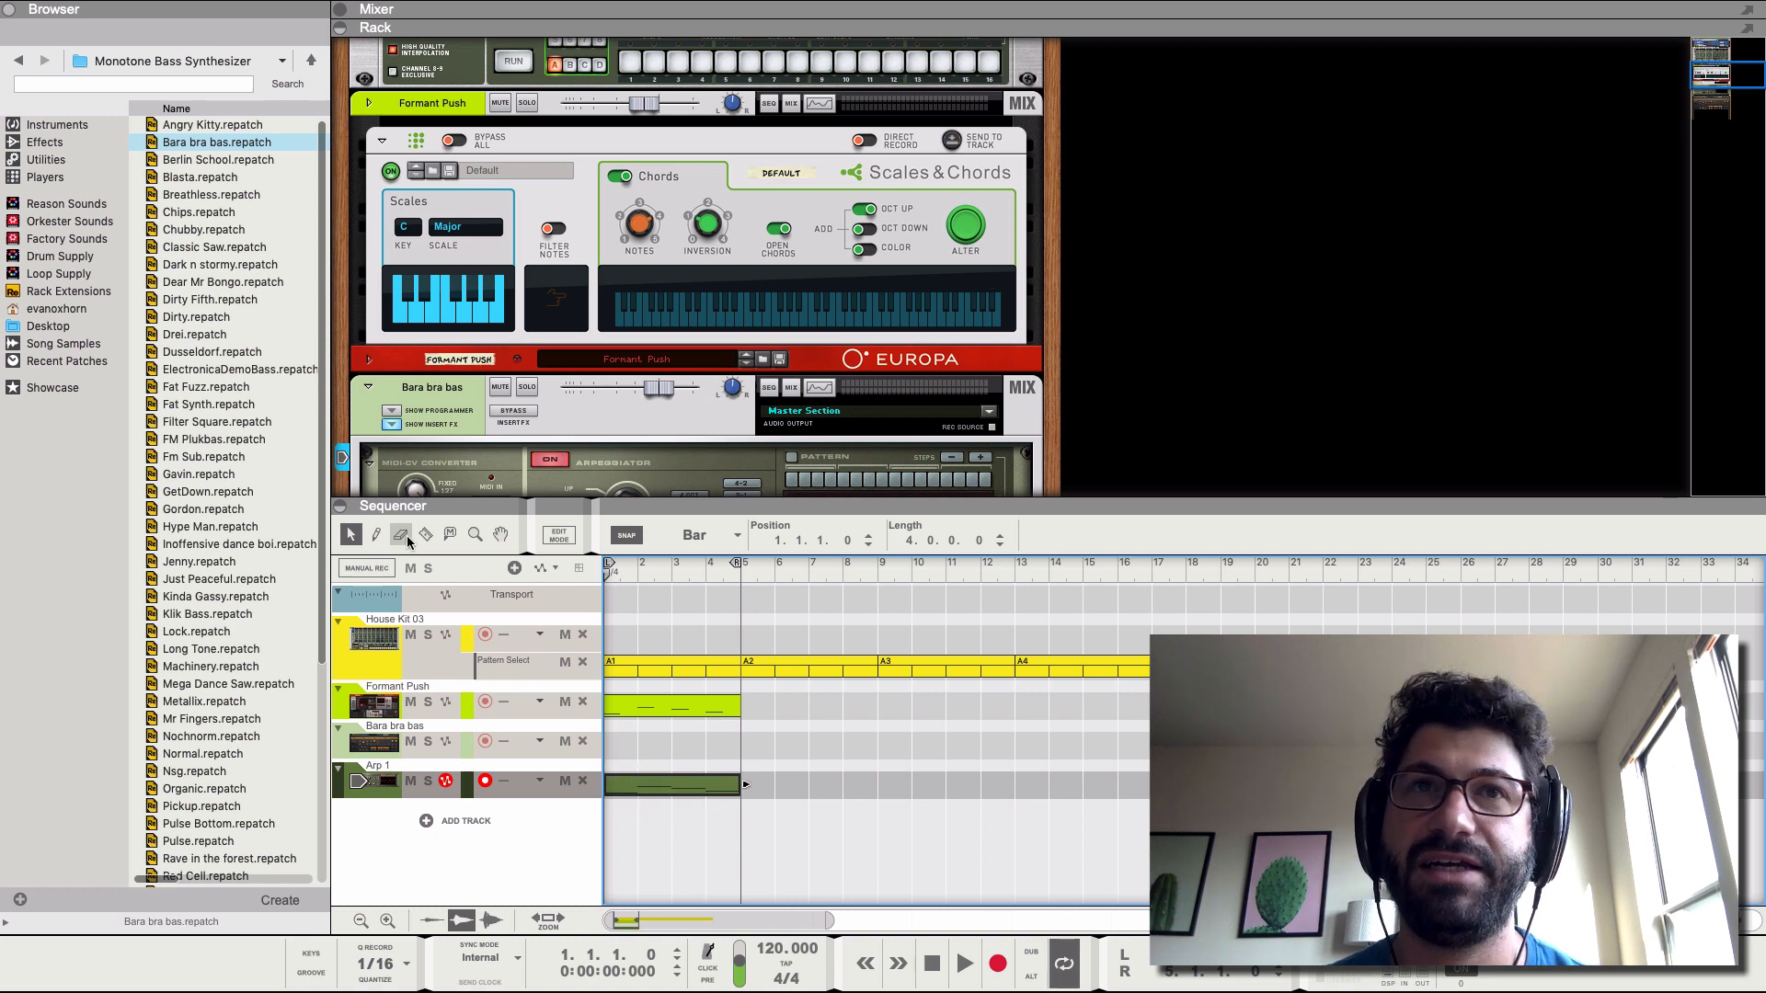
{"action": "key", "text": "space"}
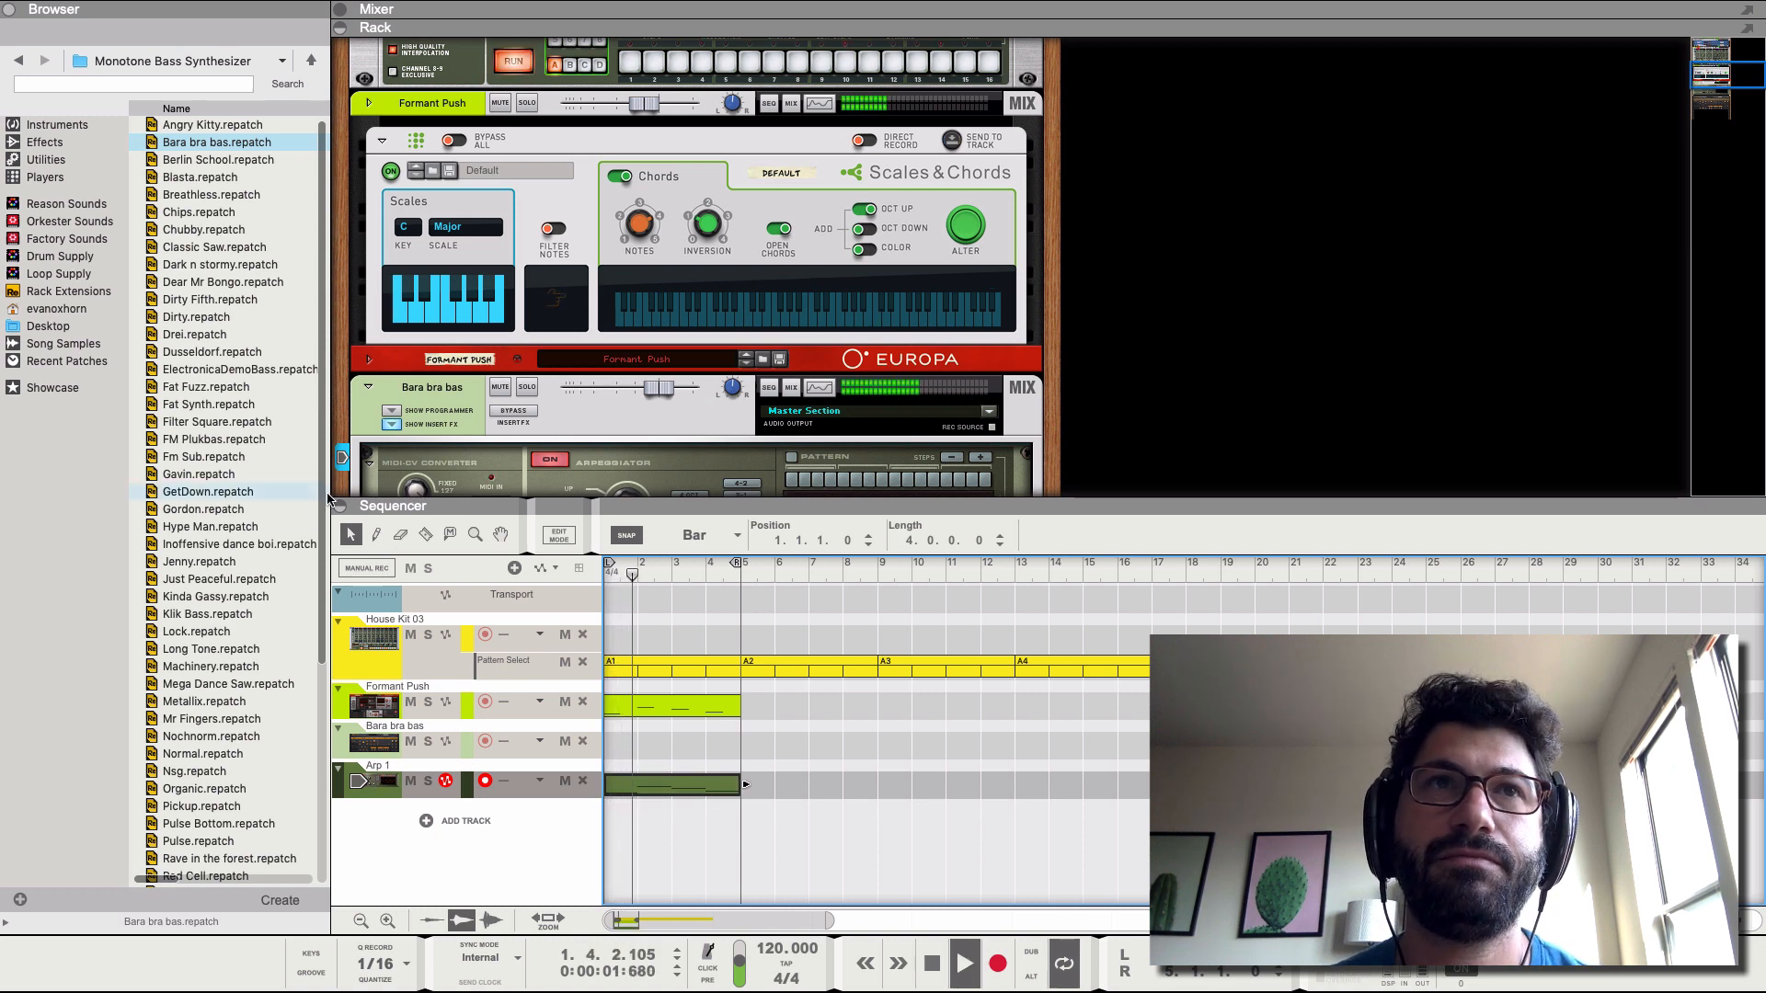
- Enlarge the rack and set the RPG-8's synced rate to a slower note value while the loop plays
{"action": "key", "text": "F6"}
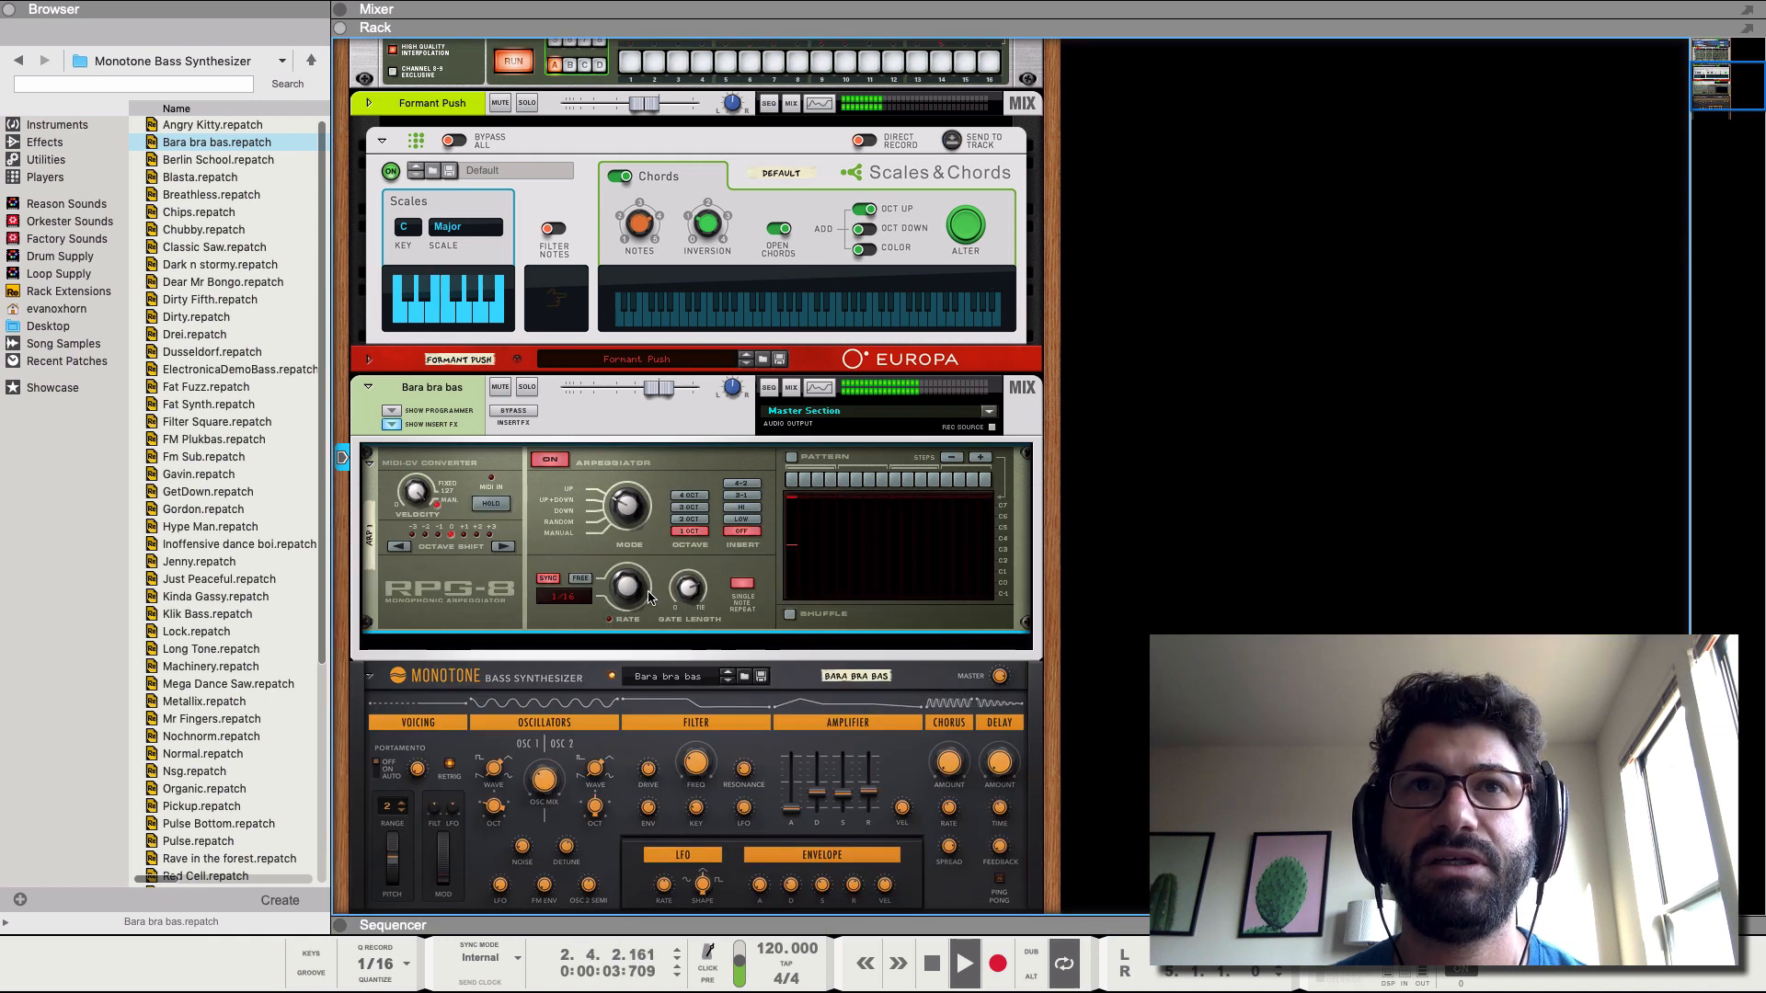
{"action": "mouse_move", "coordinate": [618, 603]}
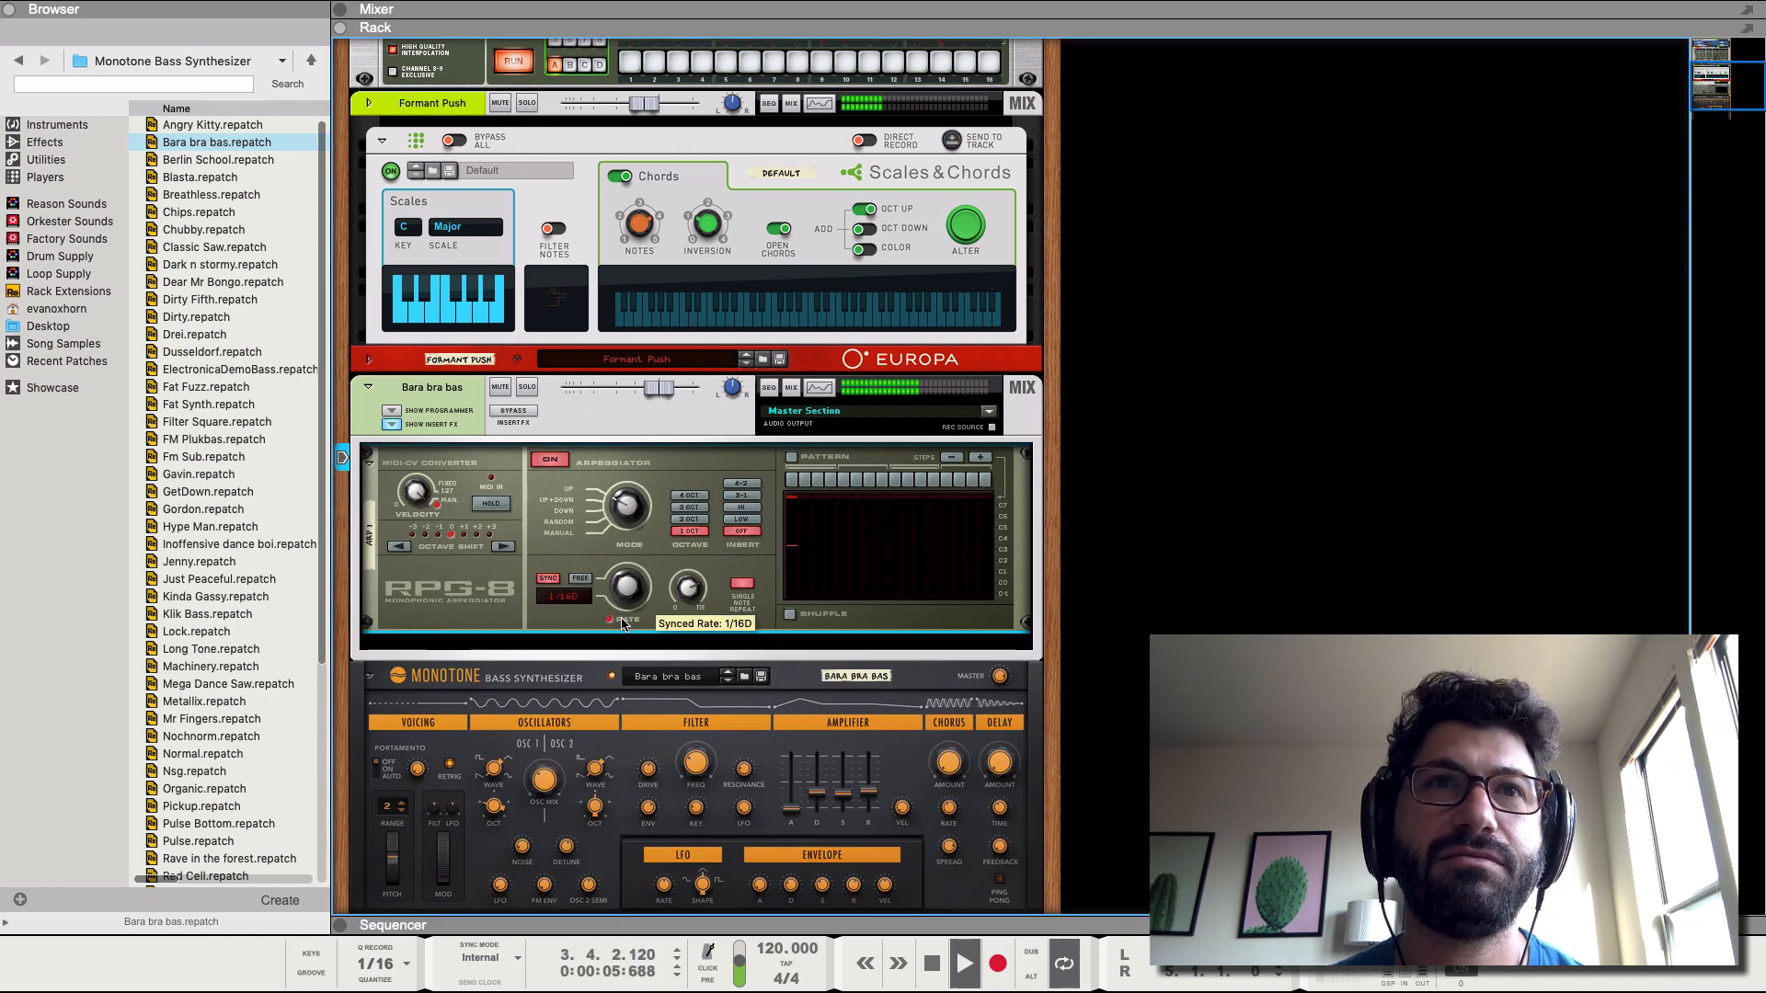
{"action": "left_click_drag", "start_coordinate": [618, 607], "coordinate": [622, 619]}
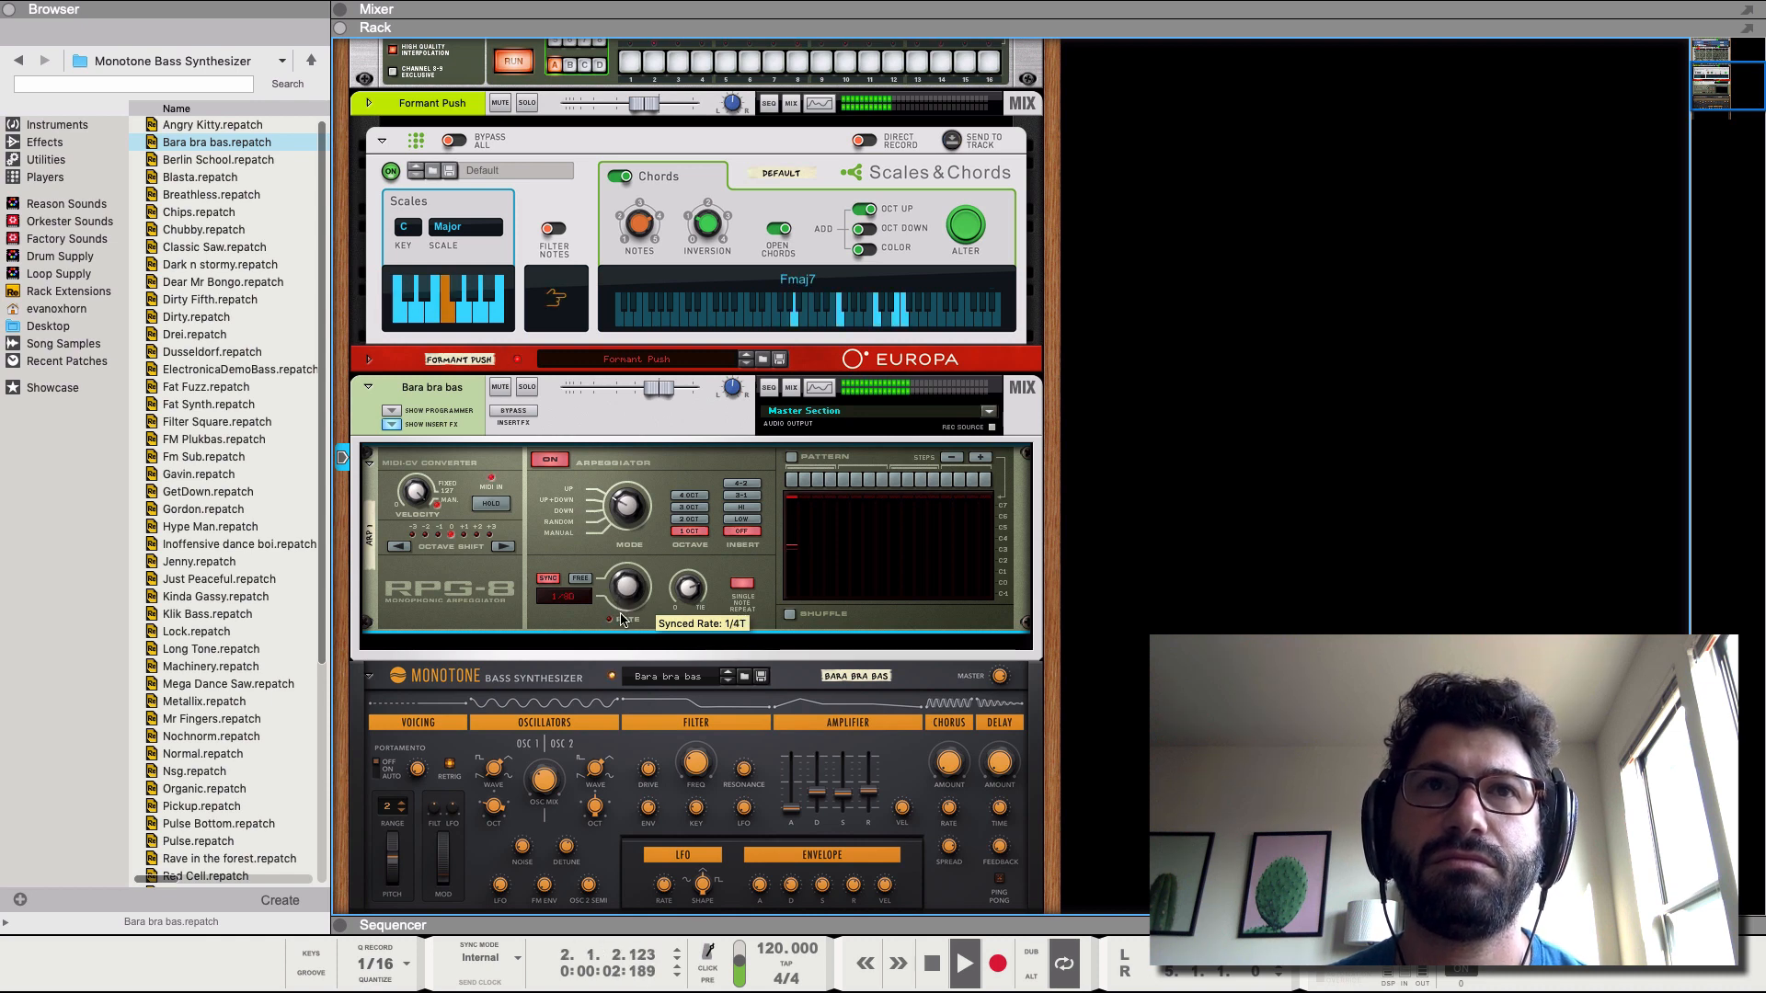
- Try the RPG-8's 2-octave range, 3-1 insert mode and disabled single note repeat, restoring each setting
{"action": "left_click", "coordinate": [698, 520]}
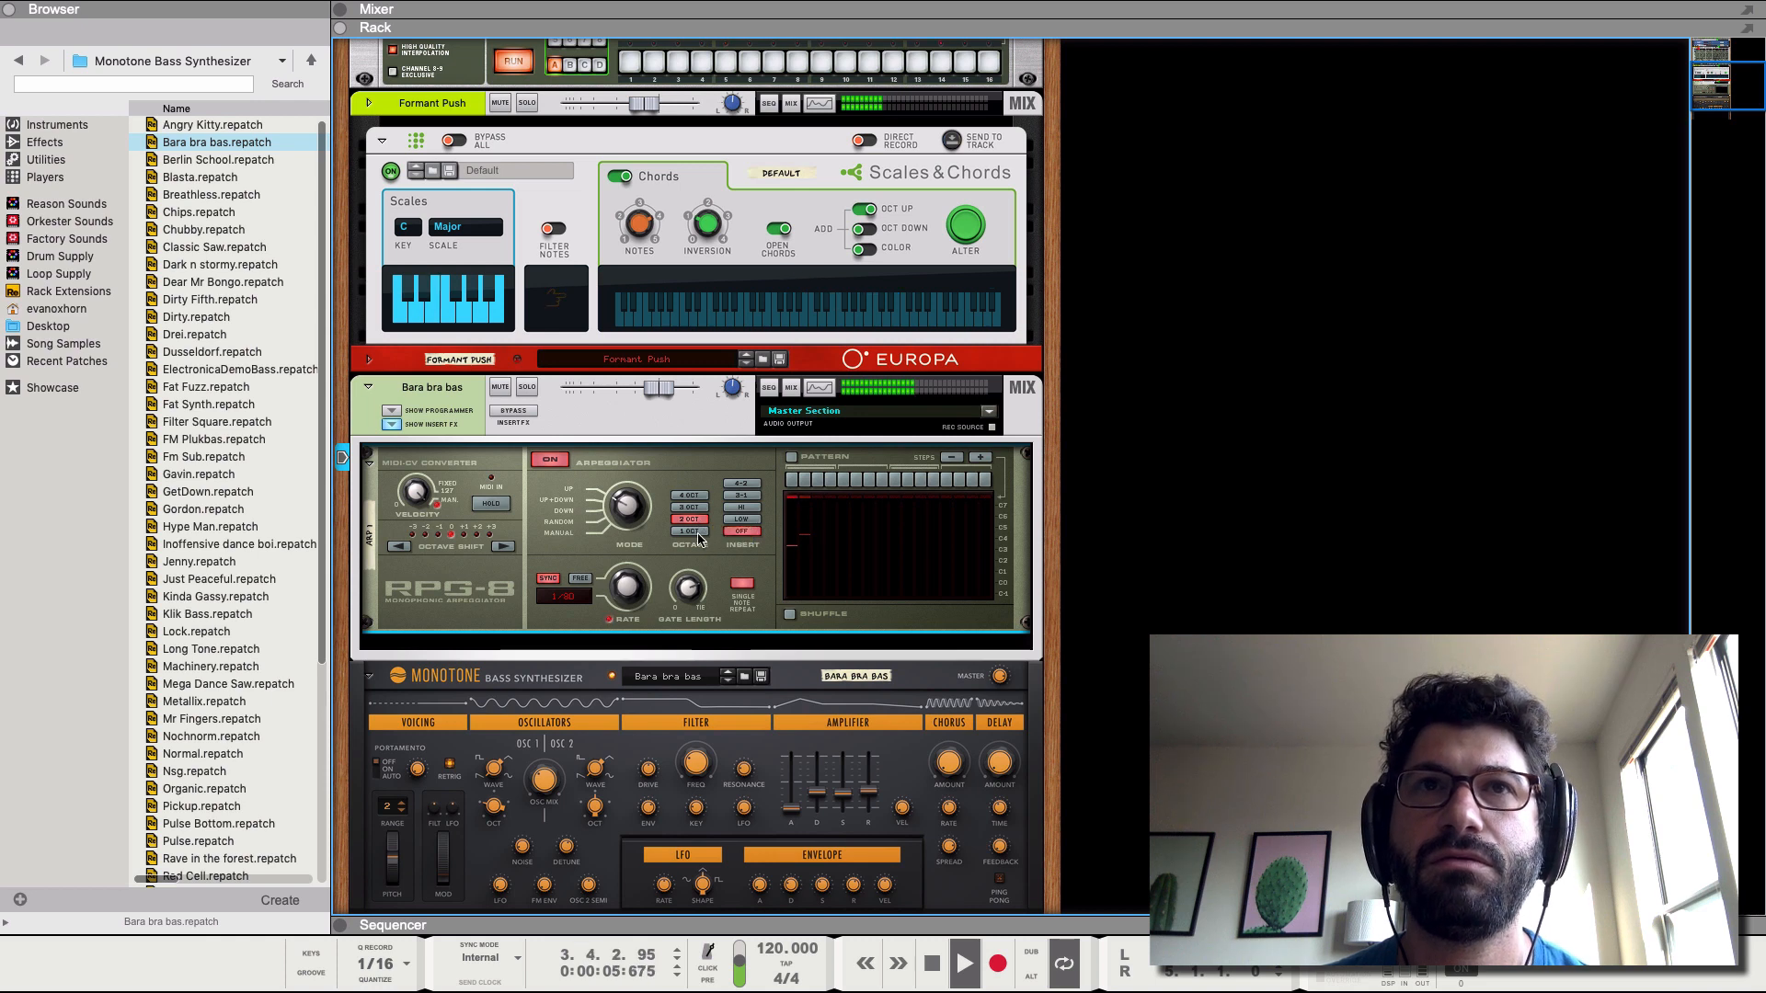
{"action": "left_click", "coordinate": [697, 535]}
{"action": "left_click", "coordinate": [746, 498]}
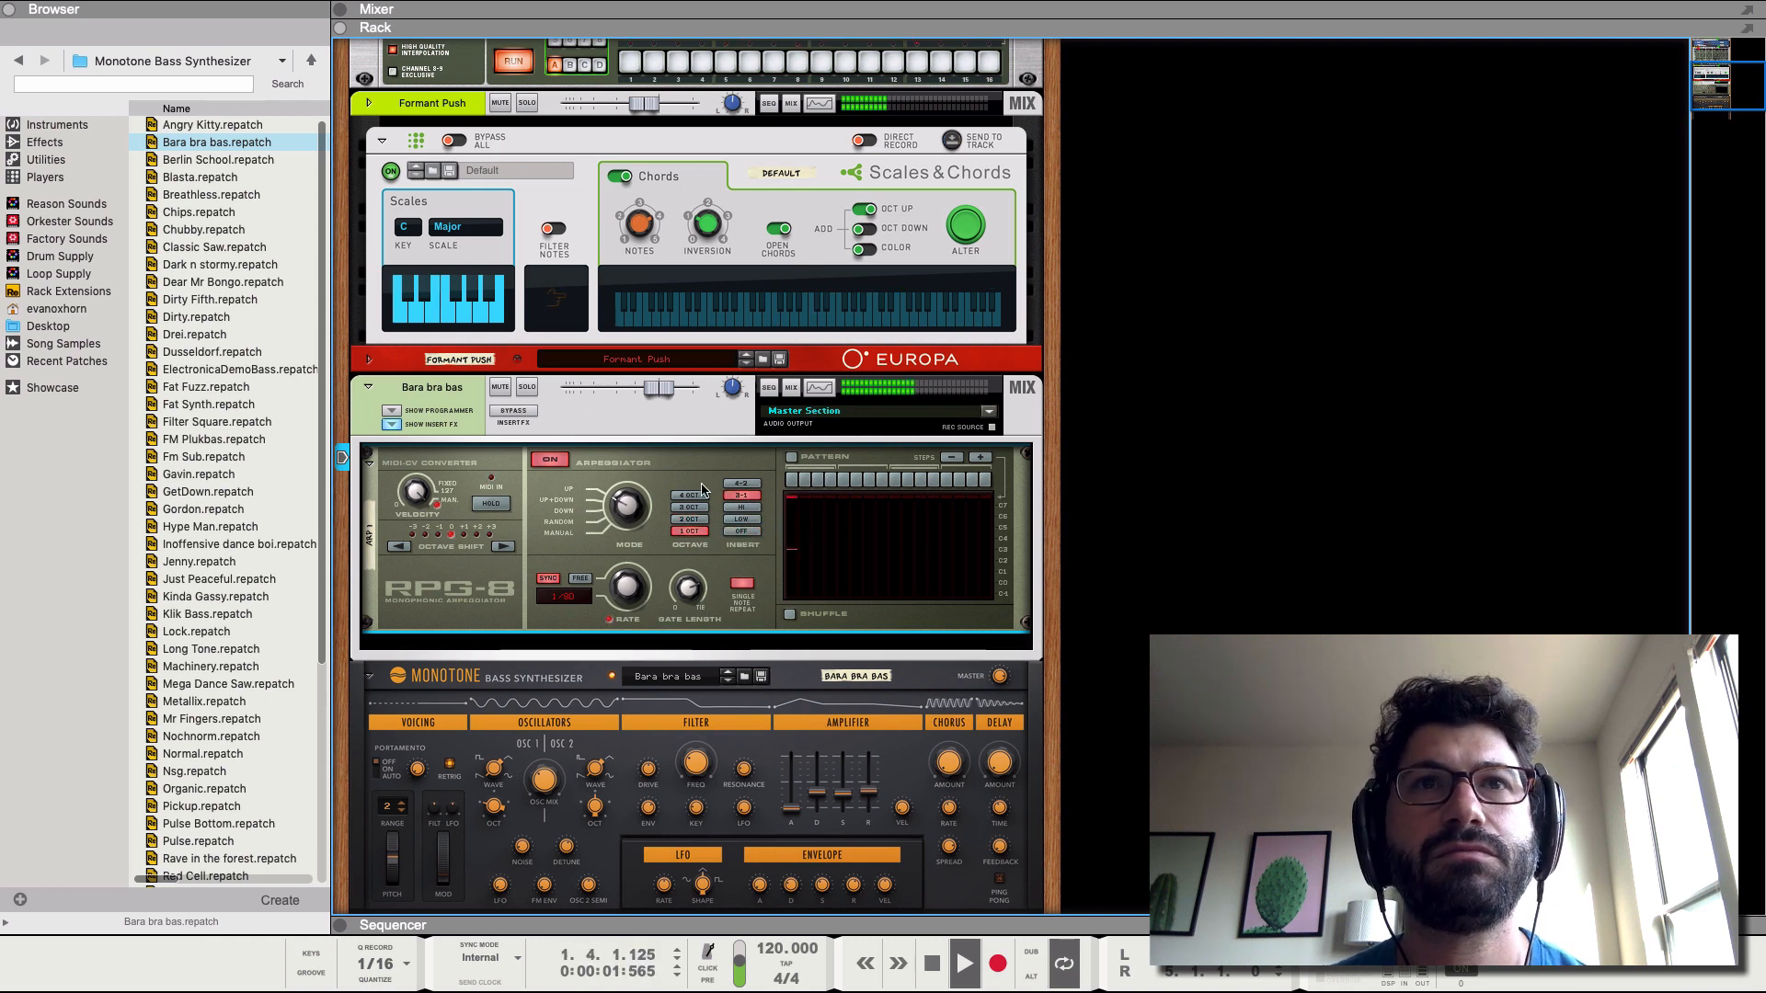
{"action": "left_click", "coordinate": [742, 585]}
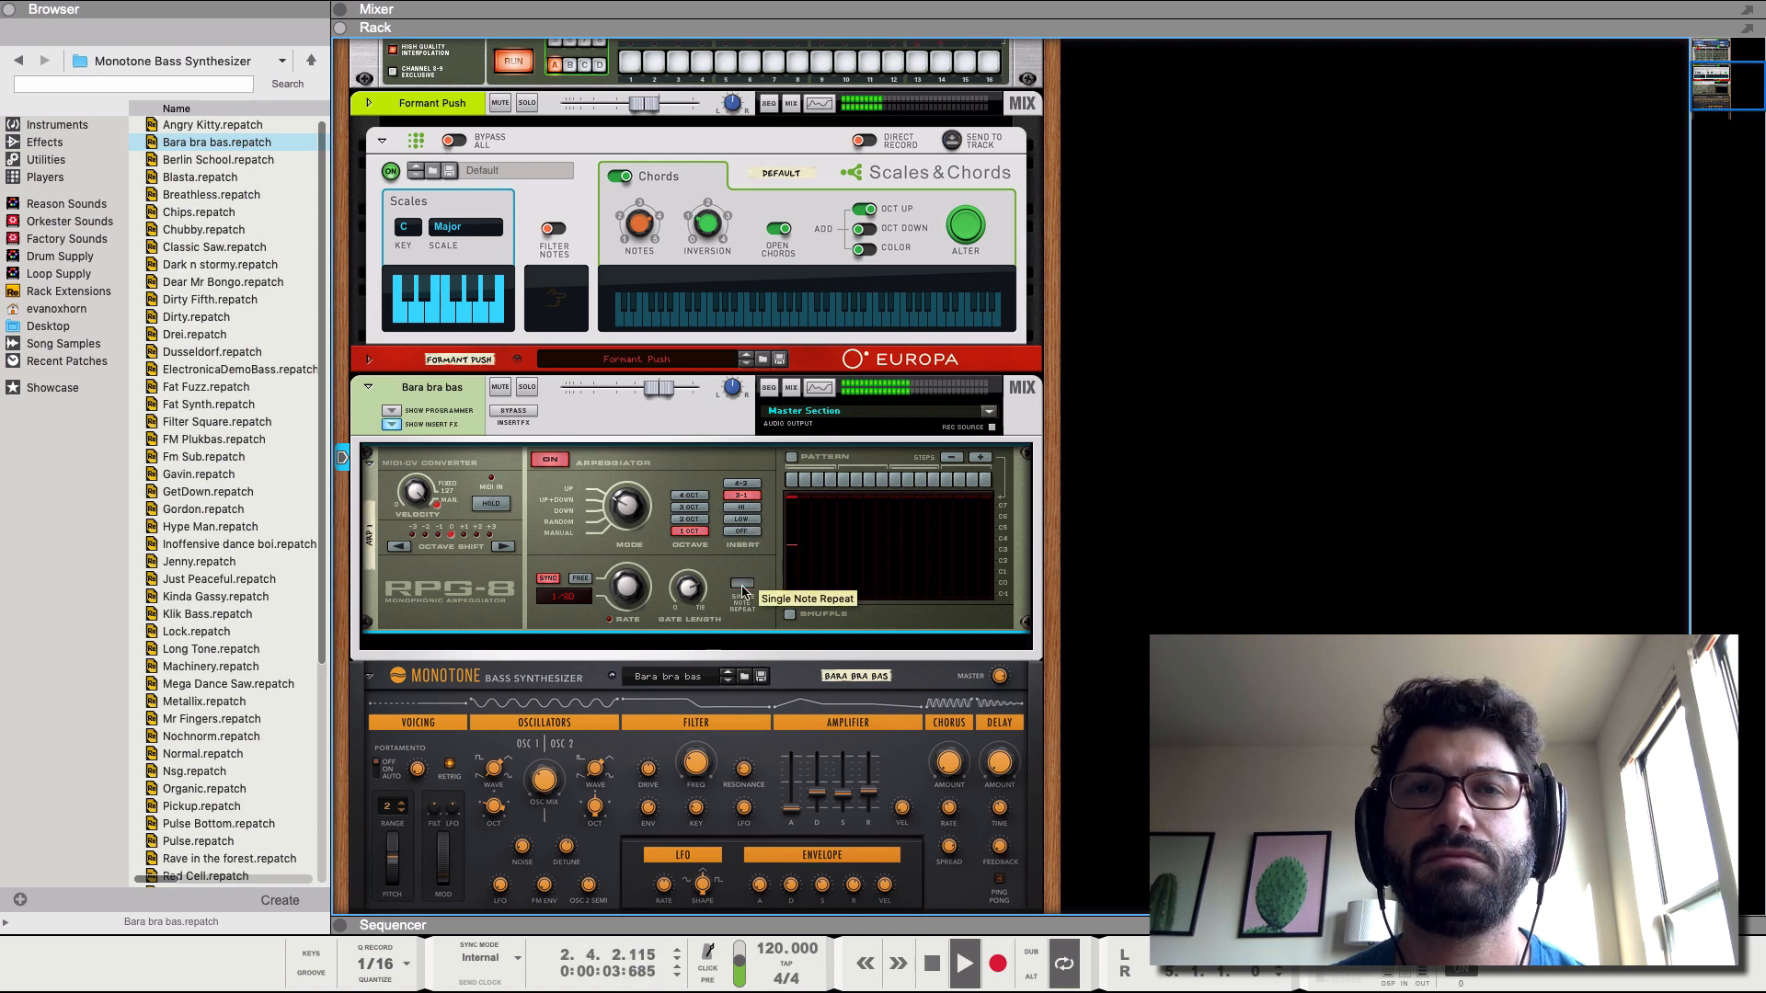
{"action": "left_click", "coordinate": [742, 585]}
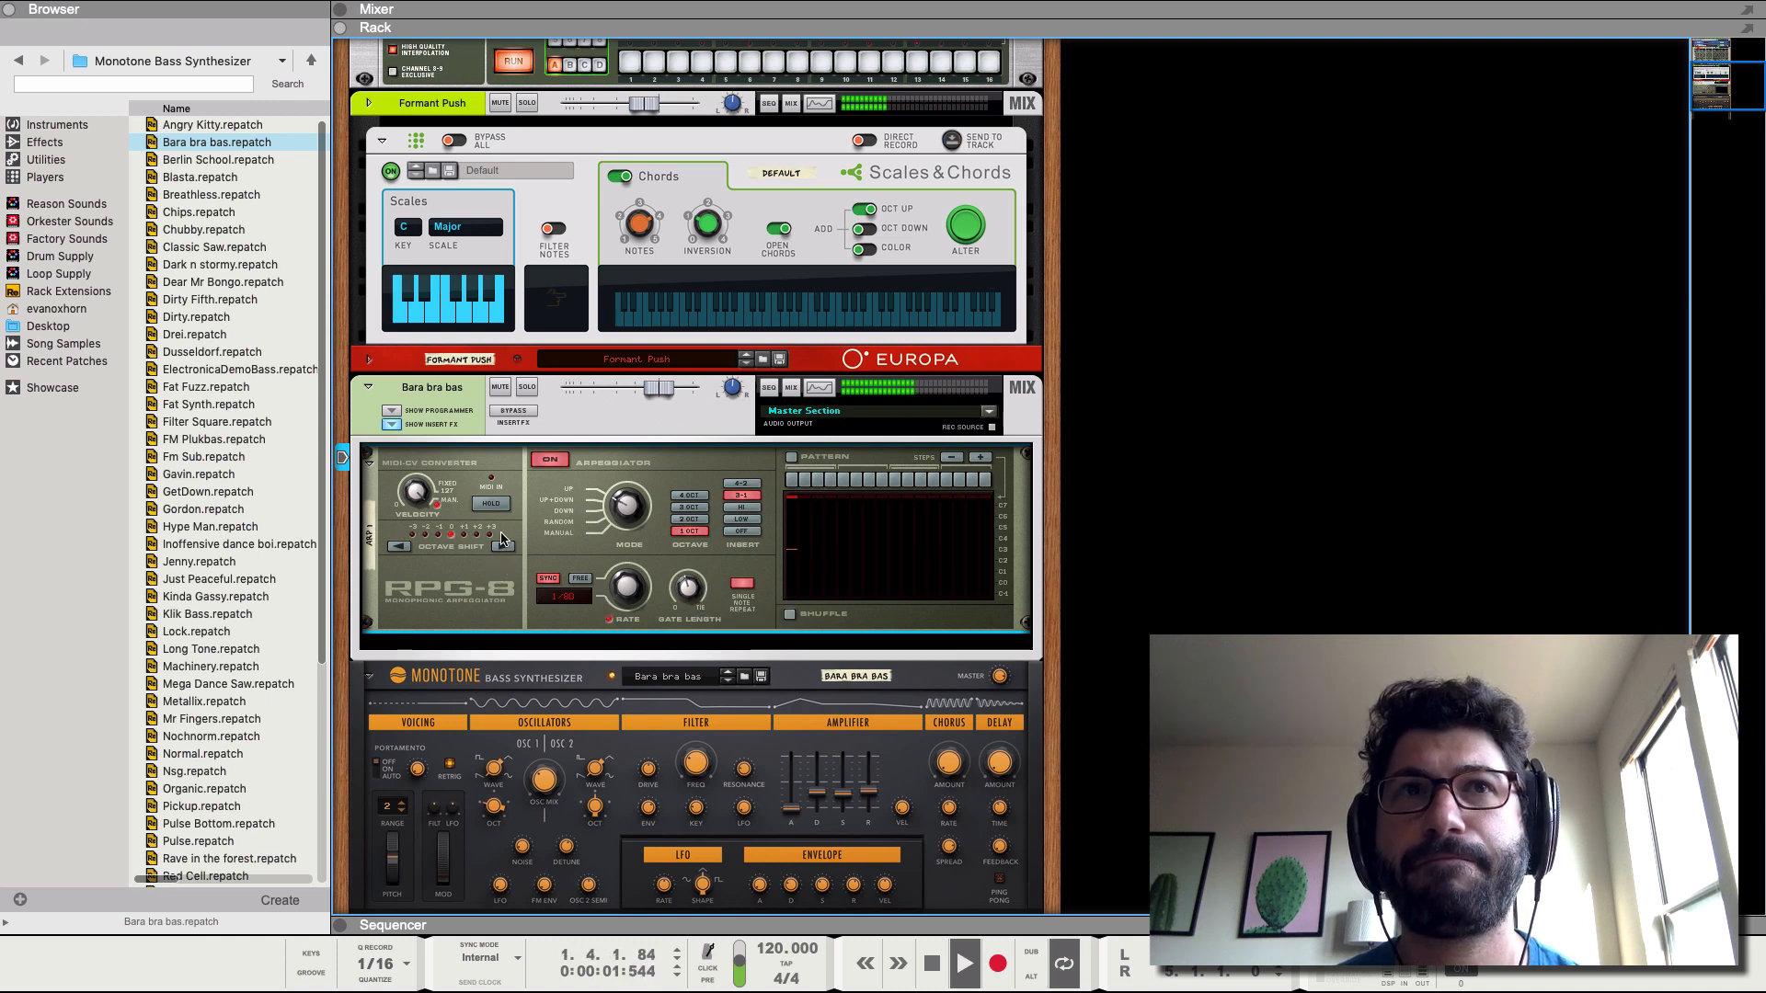
{"action": "left_click", "coordinate": [740, 530]}
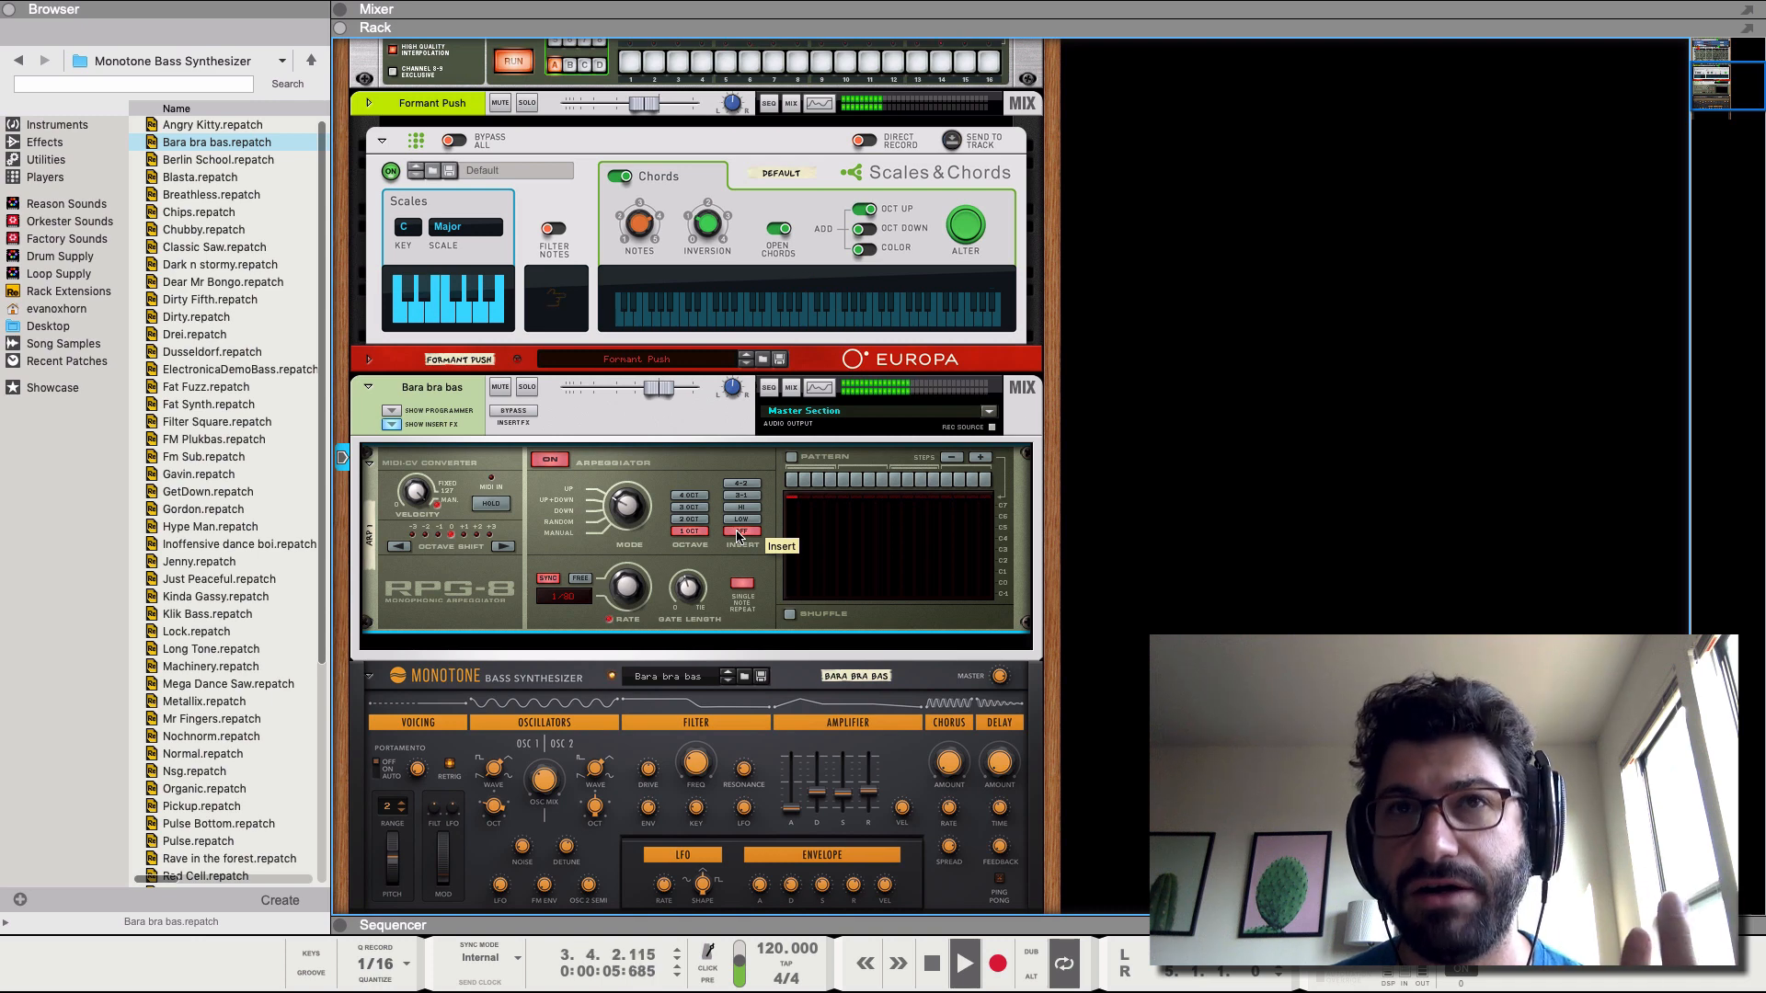
- Try the RPG-8's 2-octave range with a synced rate of 1/4, returning to the 1-octave range and previous rate
{"action": "left_click", "coordinate": [688, 519]}
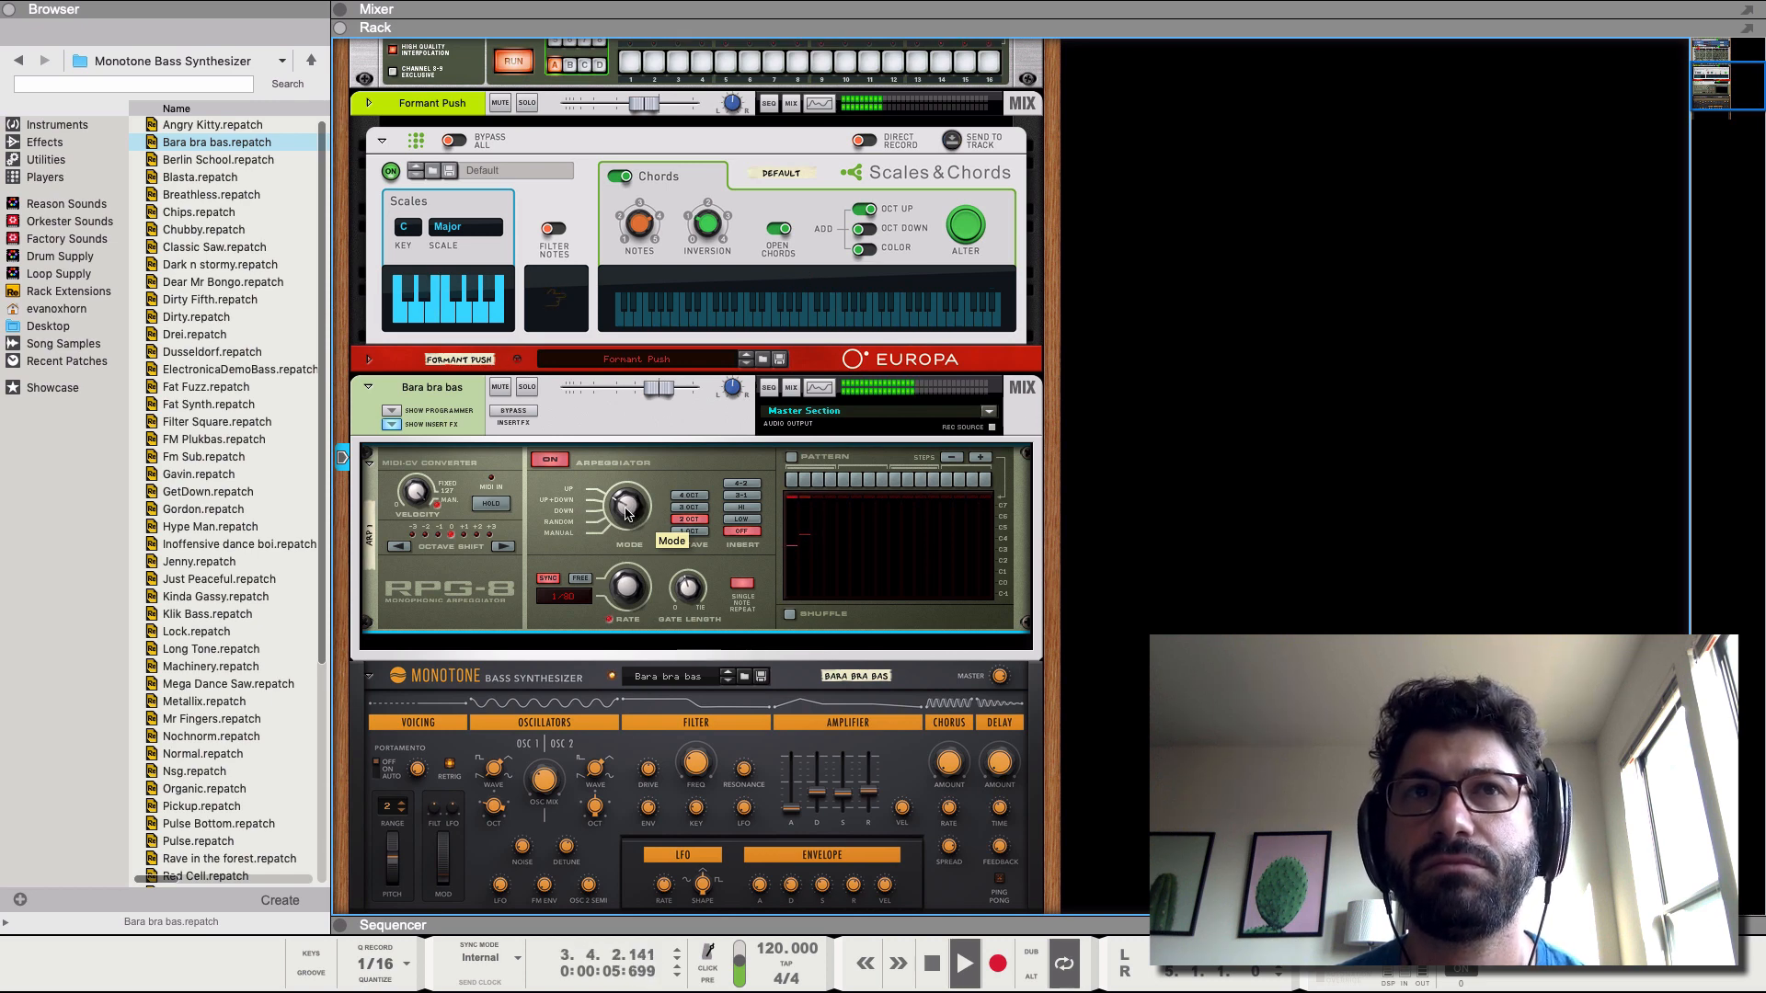
{"action": "left_click_drag", "start_coordinate": [623, 598], "coordinate": [623, 606]}
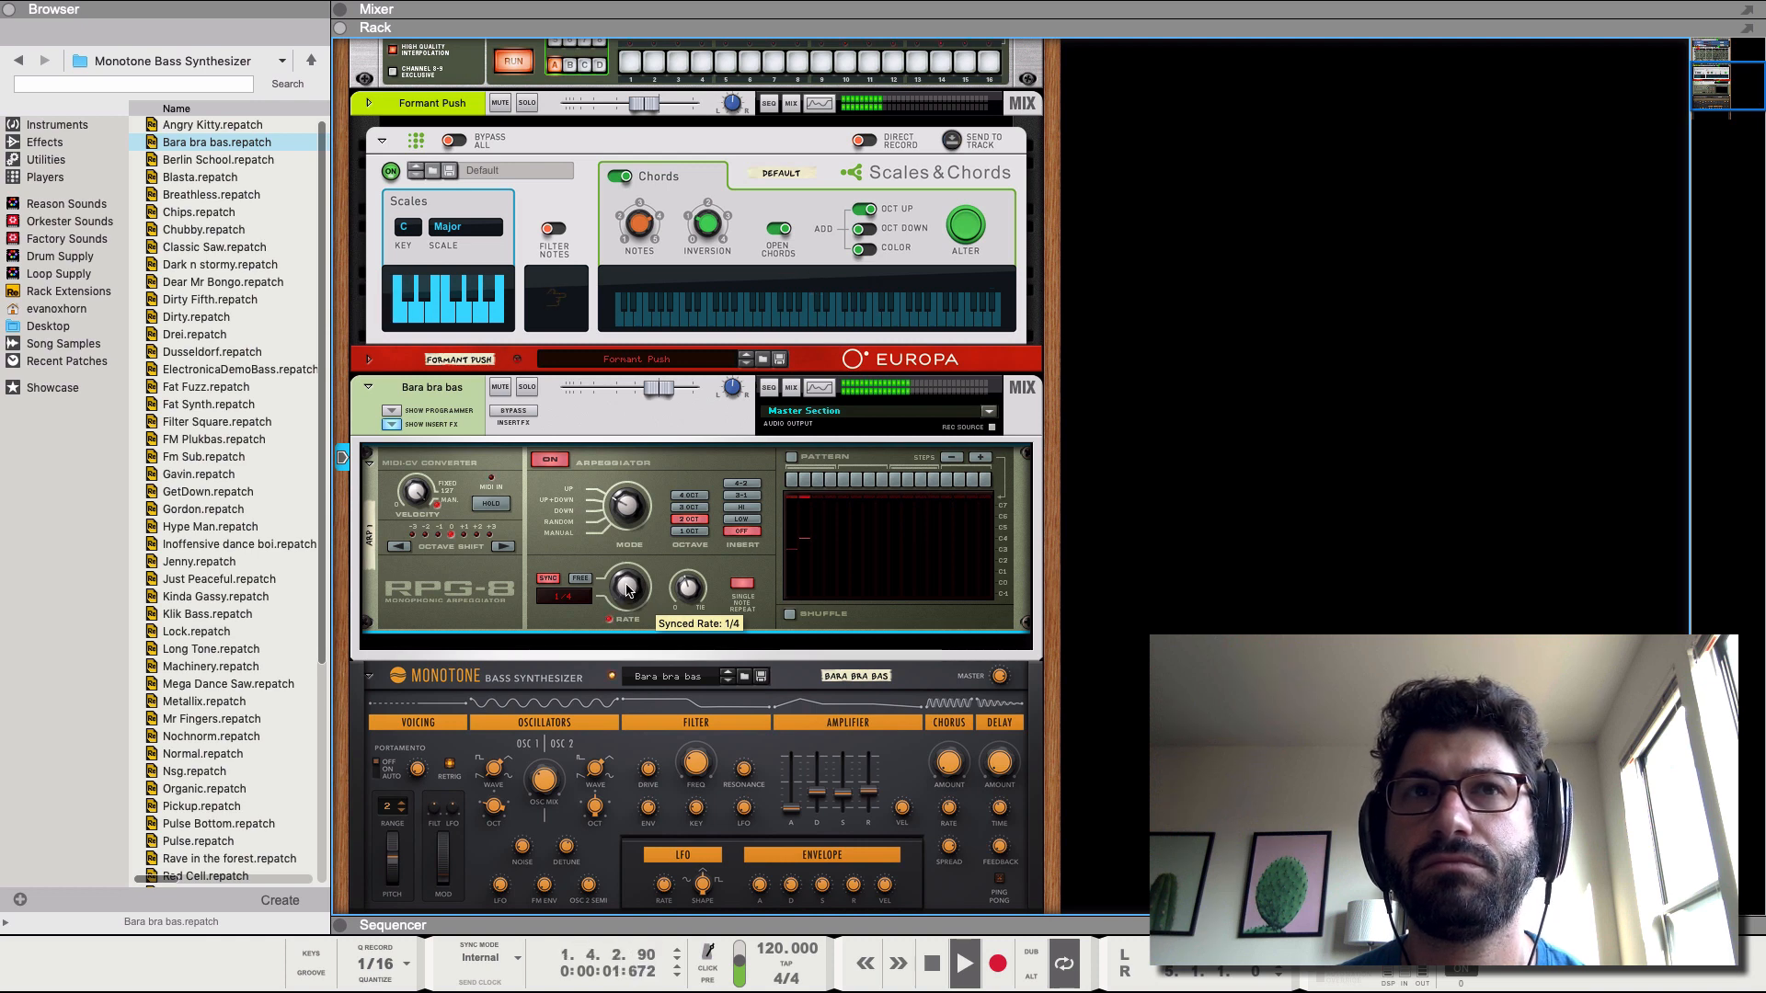
{"action": "left_click", "coordinate": [689, 532]}
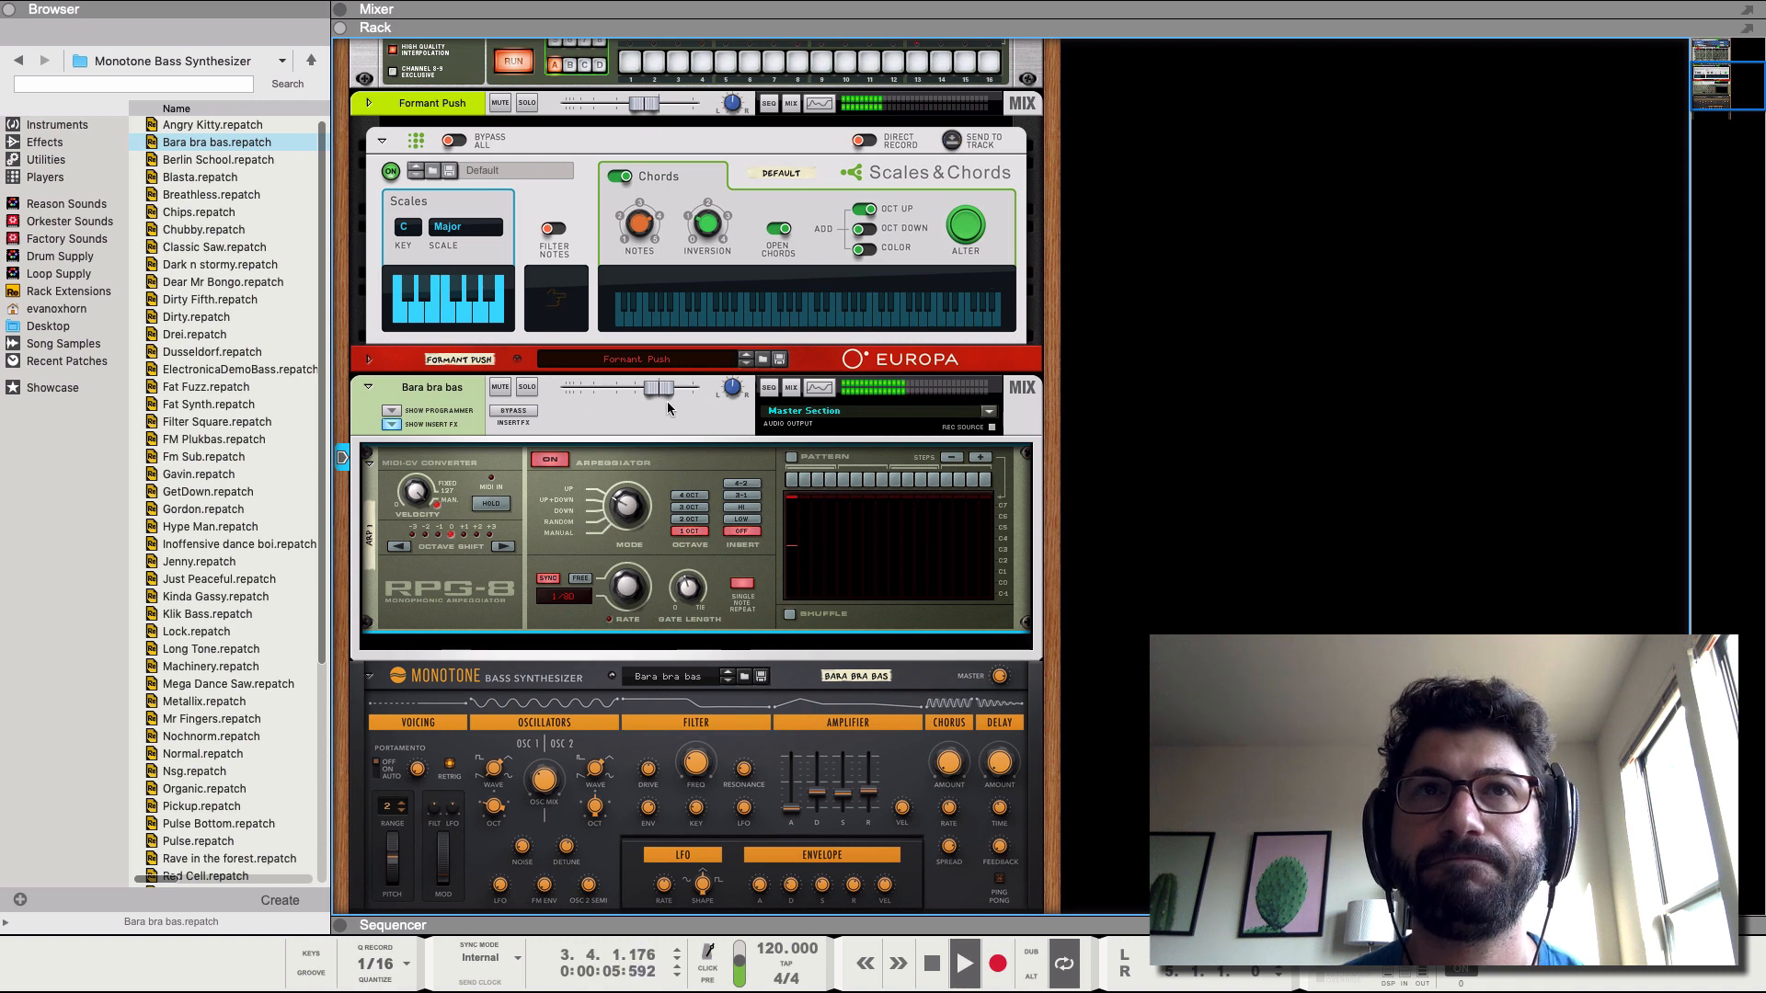
- Lower the Bara bra bas channel level to about -4.44 dB and try Monotone's filter LFO amount at 53.1%
{"action": "left_click_drag", "start_coordinate": [660, 388], "coordinate": [652, 400]}
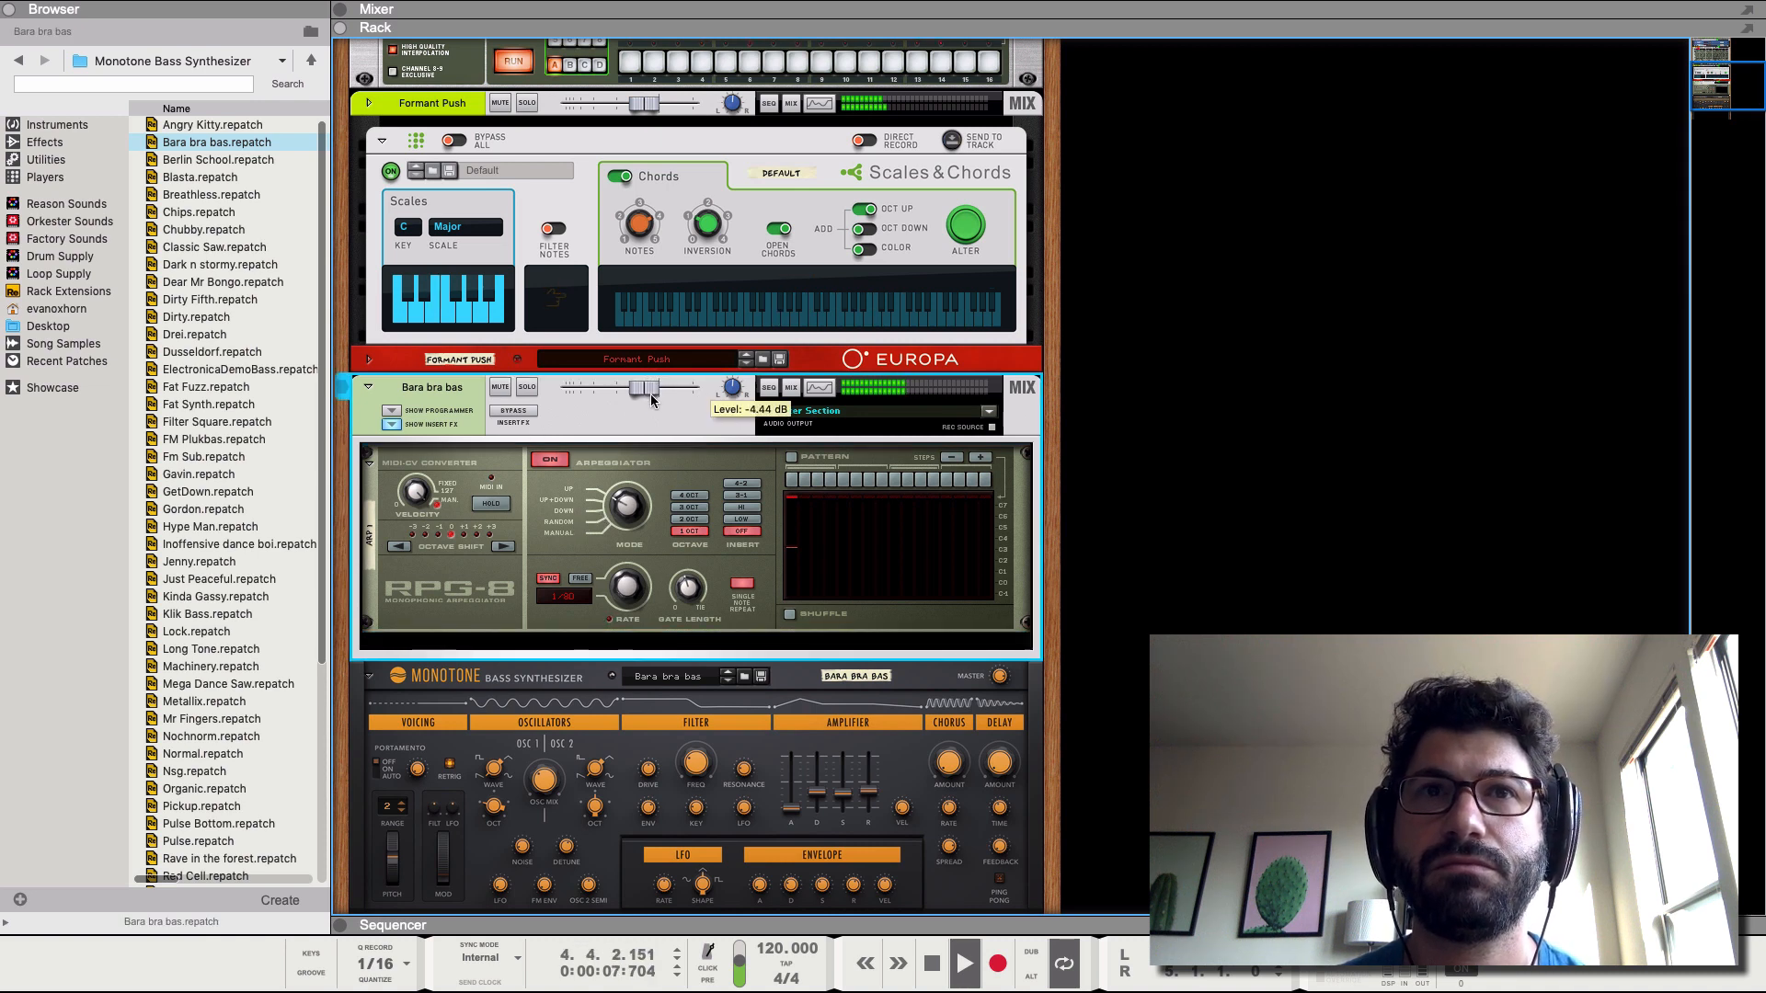
{"action": "scroll", "coordinate": [765, 801], "scroll_direction": "down", "scroll_amount": 2}
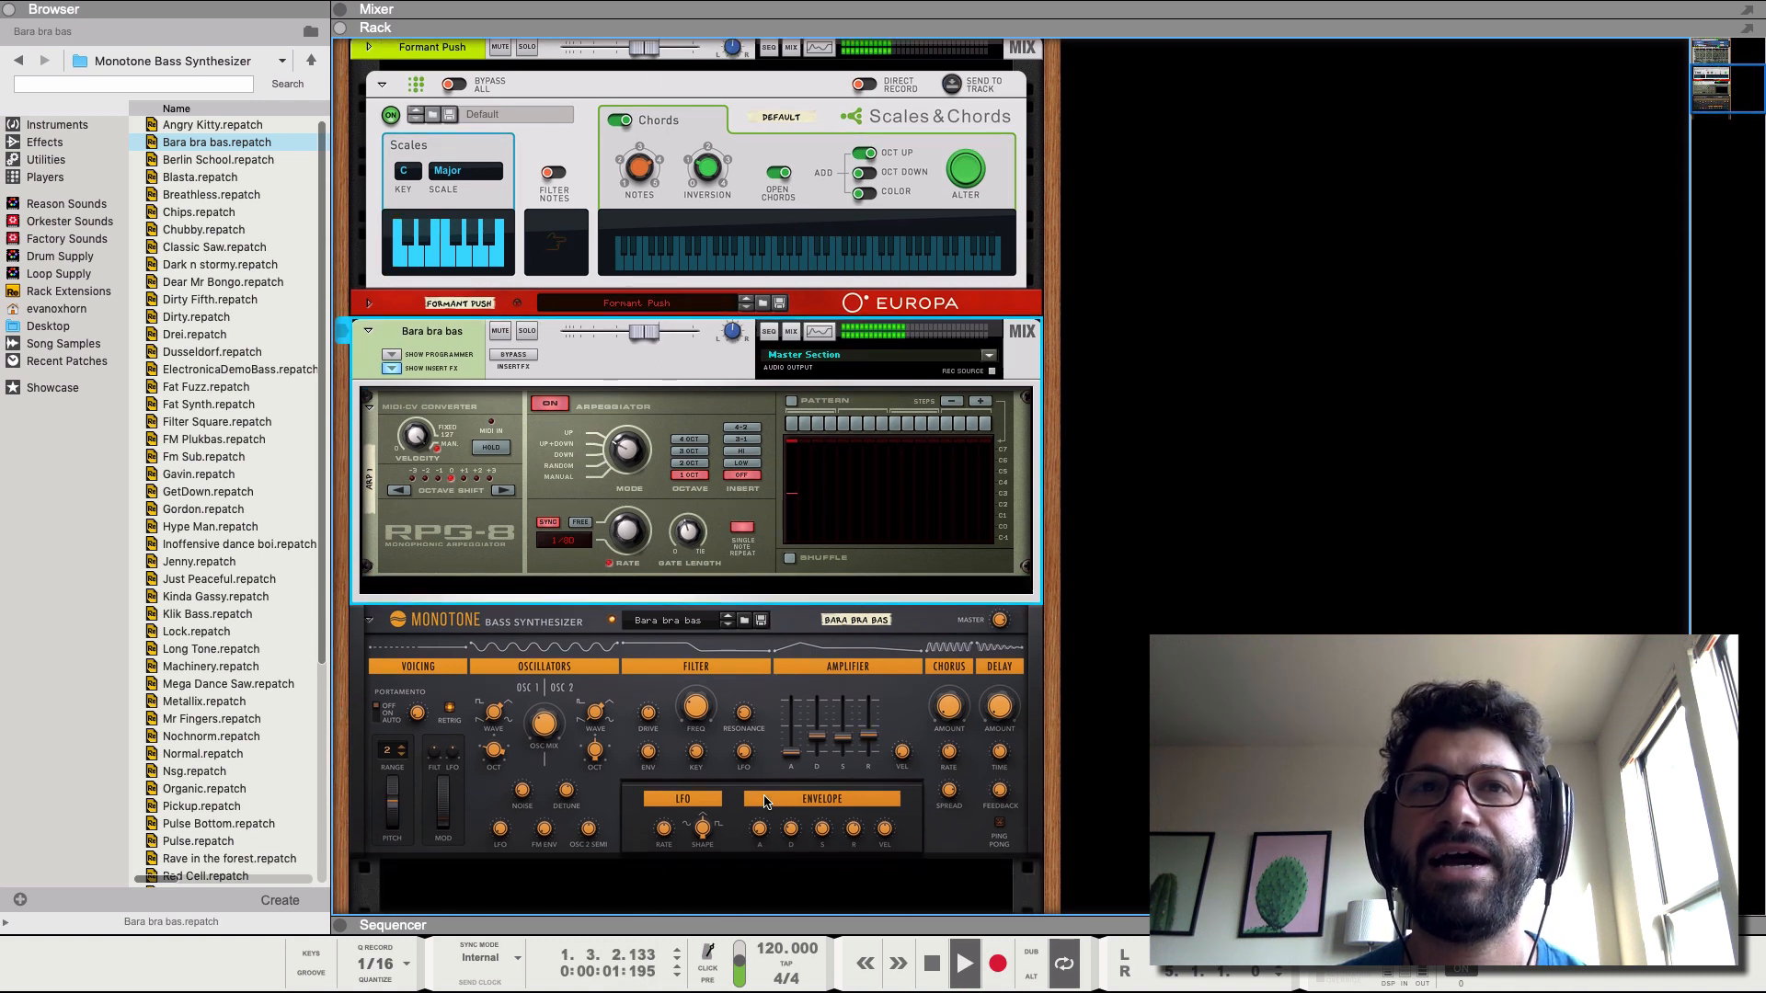
{"action": "left_click", "coordinate": [748, 753]}
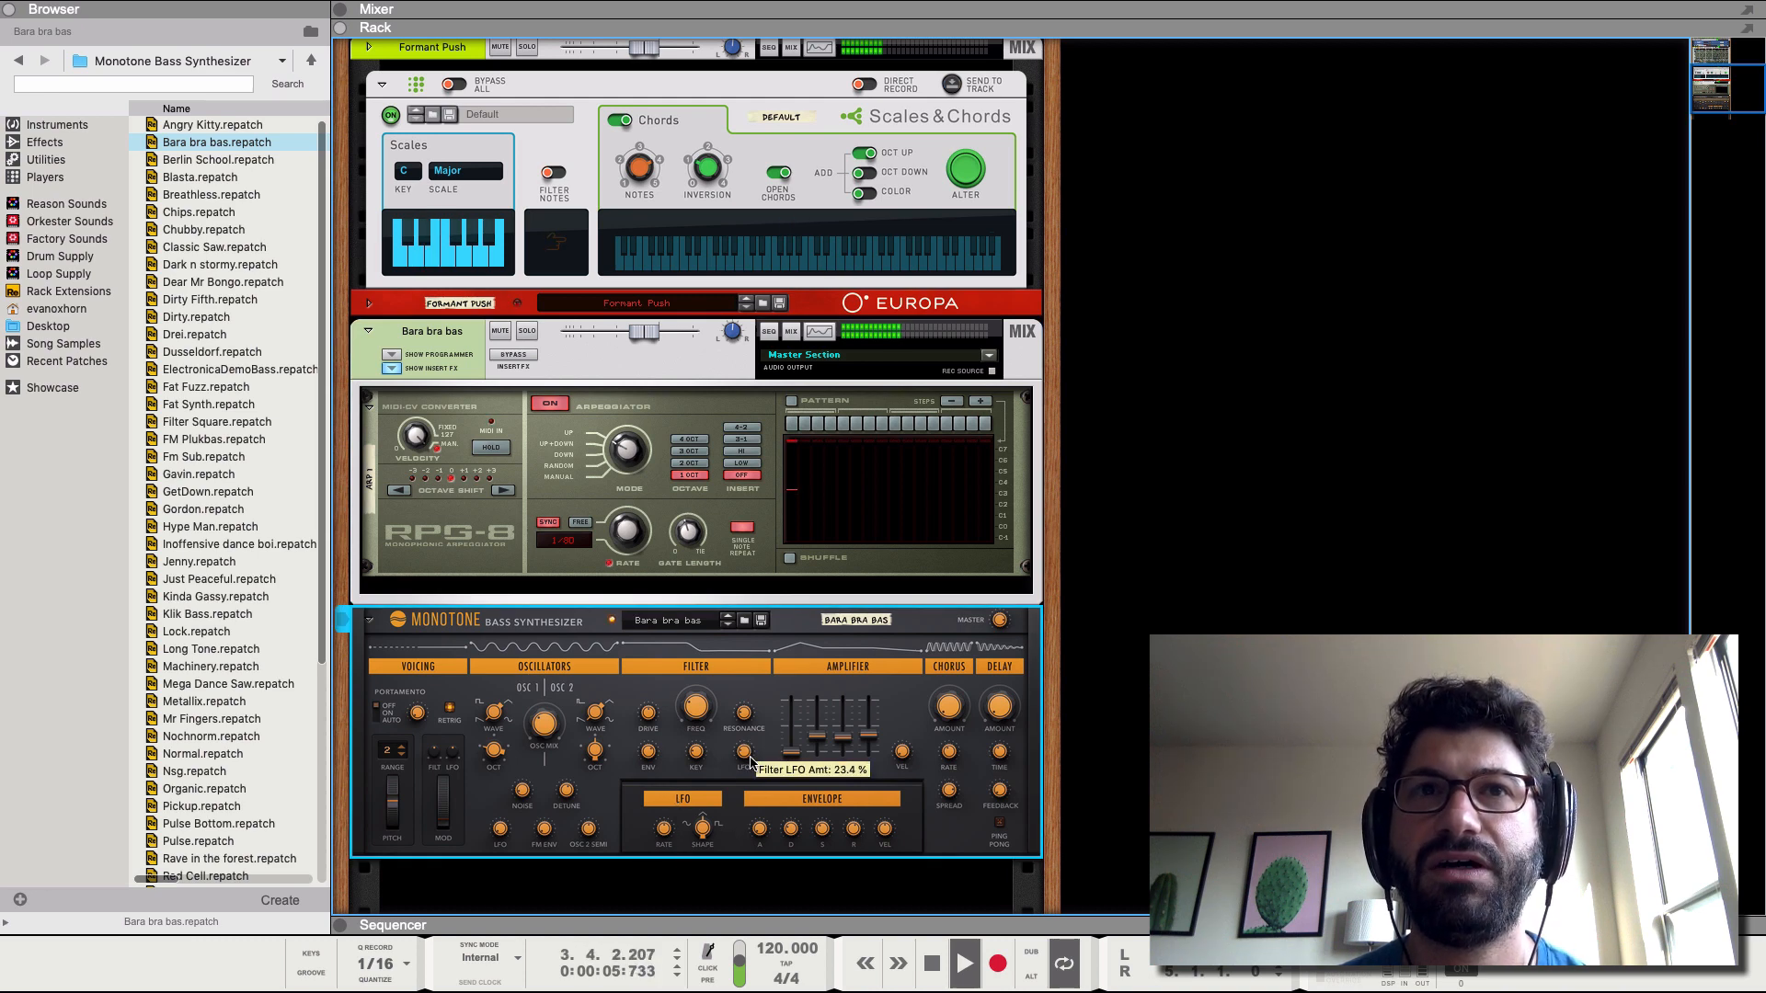
{"action": "scroll", "coordinate": [752, 743], "scroll_direction": "up", "scroll_amount": 2}
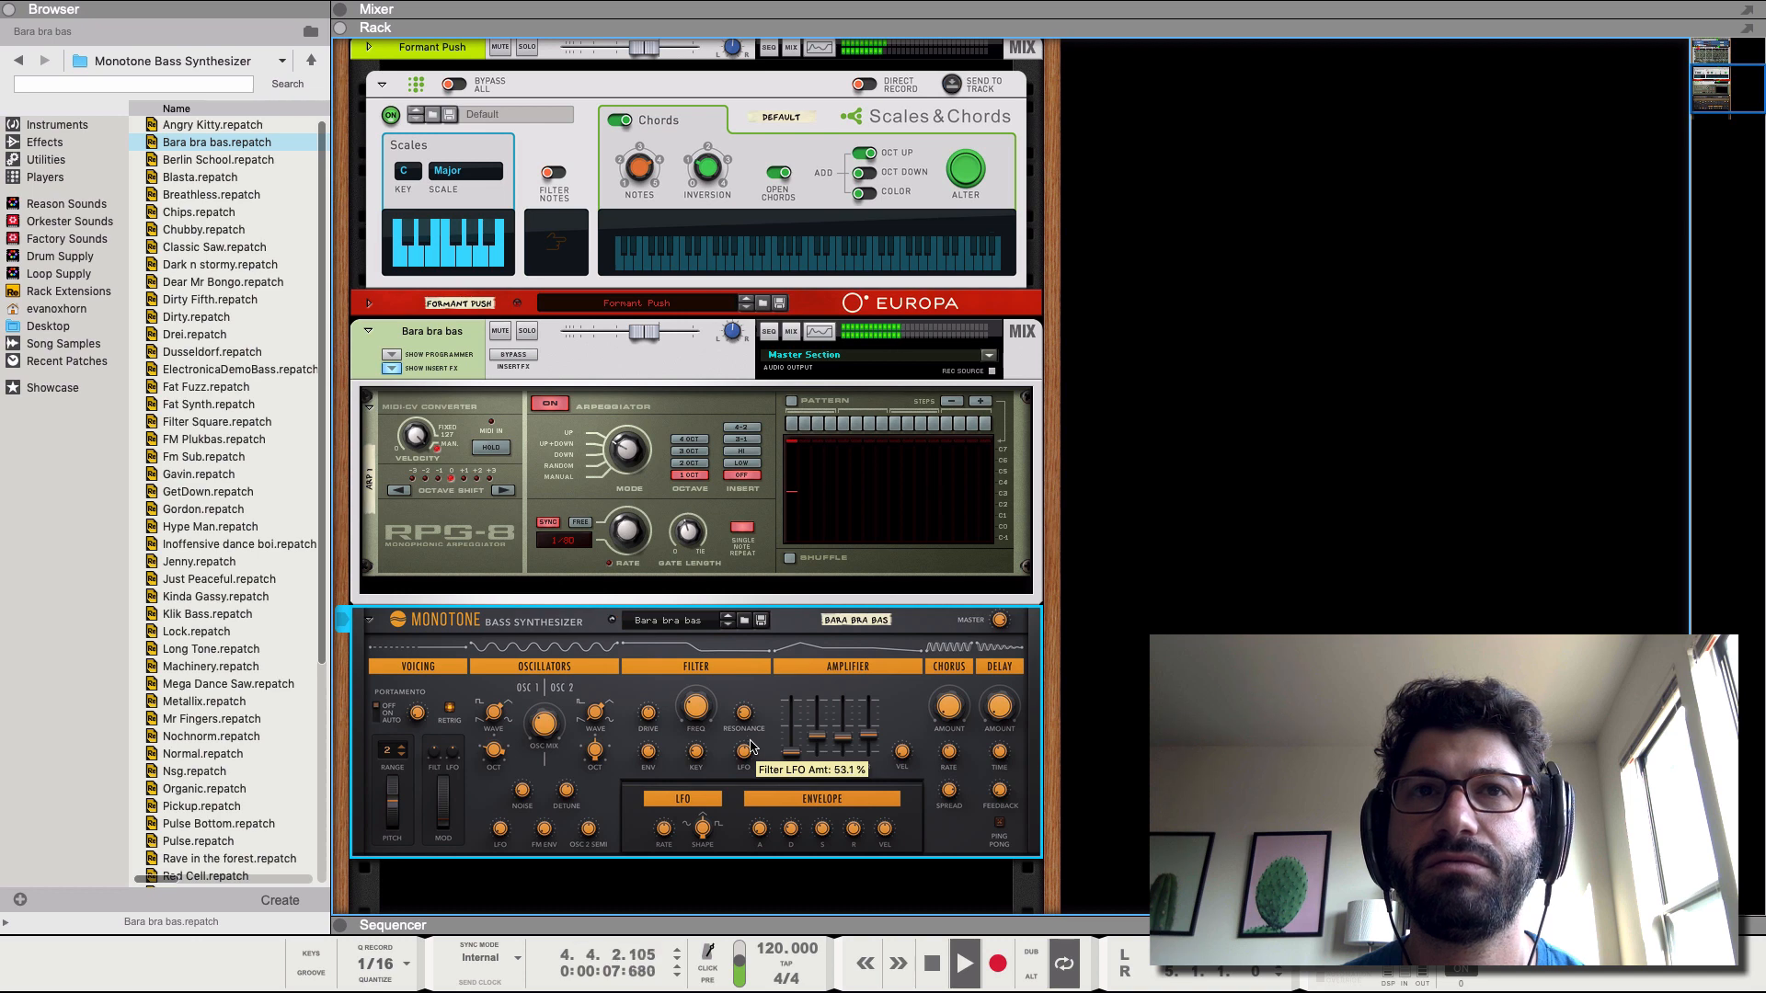
{"action": "scroll", "coordinate": [750, 745], "scroll_direction": "down", "scroll_amount": 5}
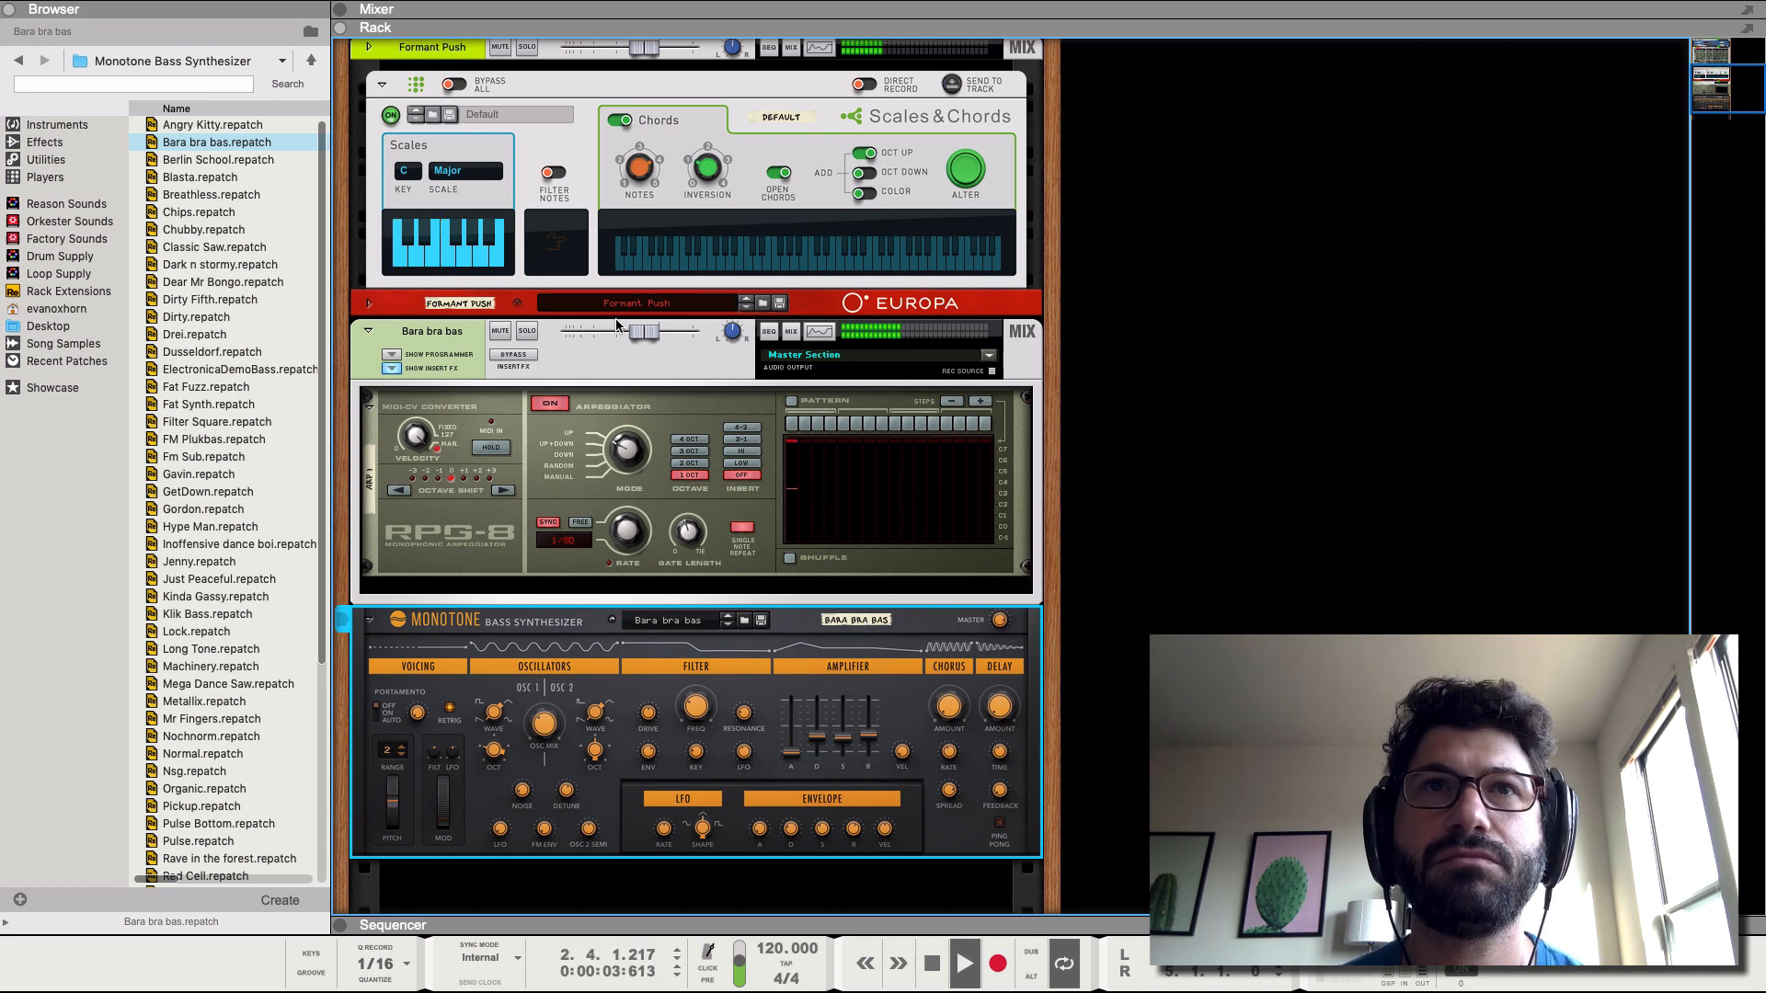
- Lower the Bara bra bas channel level slightly more, fold the Monotone device, and stop playback
{"action": "left_click_drag", "start_coordinate": [639, 335], "coordinate": [636, 335]}
{"action": "left_click", "coordinate": [368, 620]}
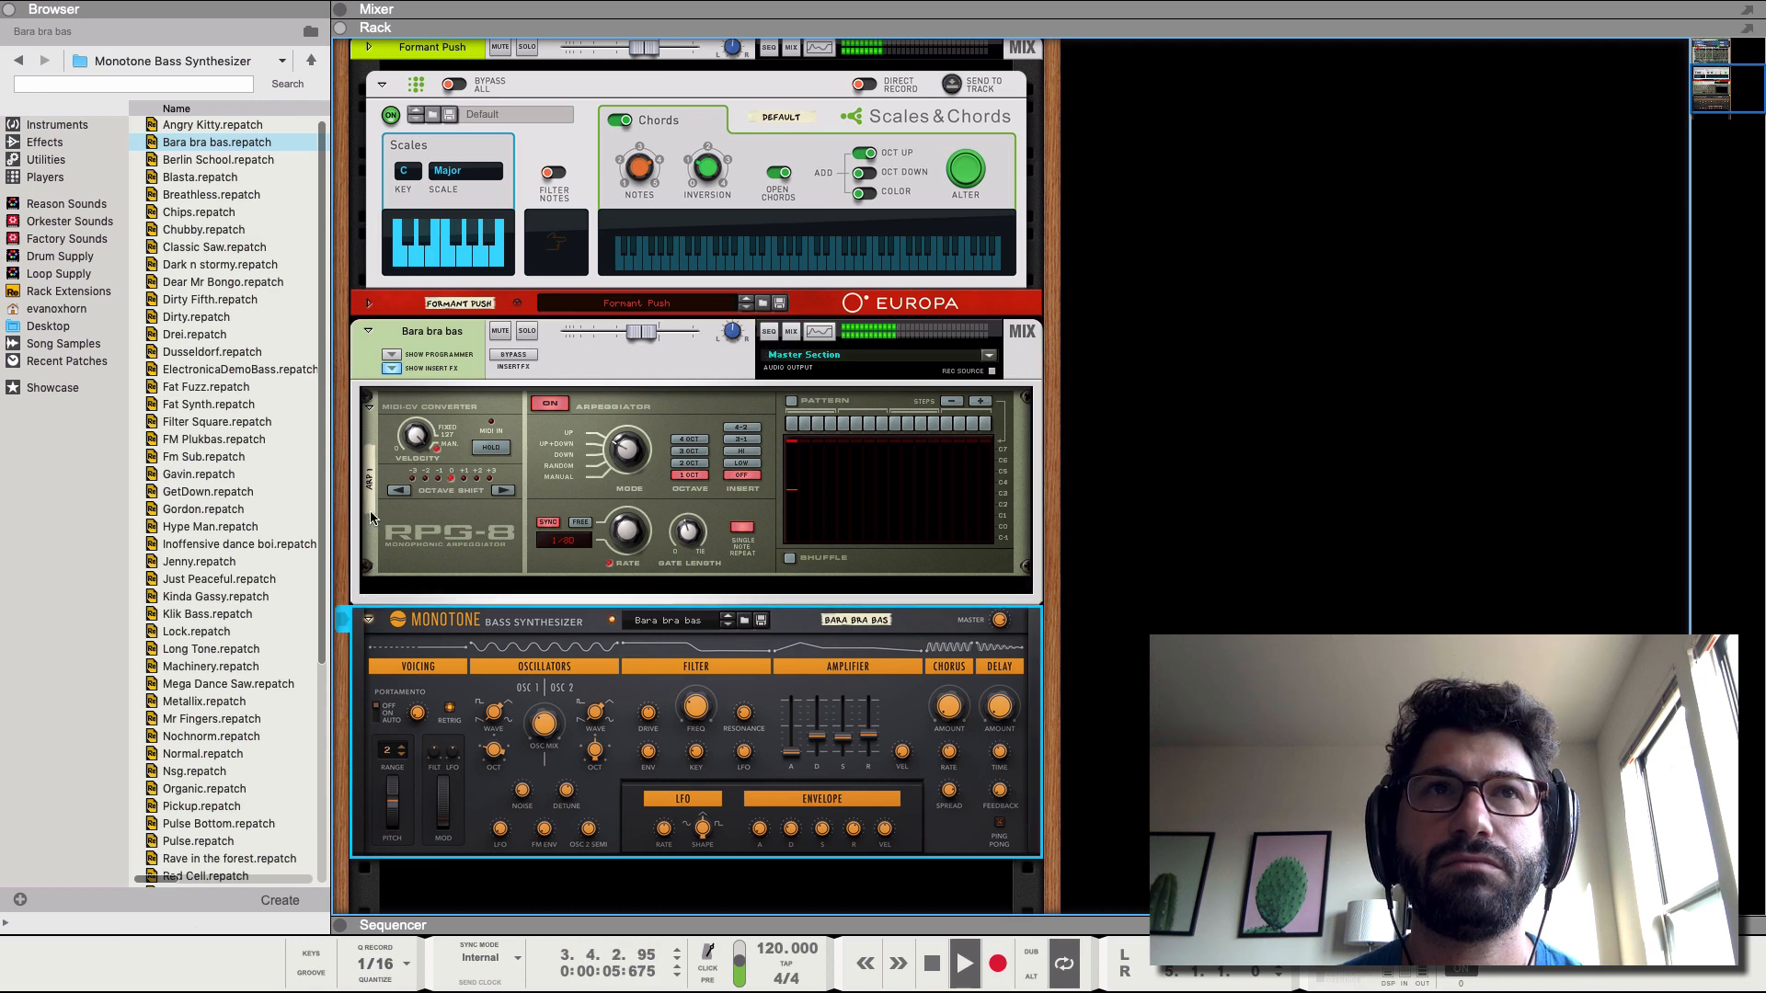
{"action": "key", "text": "space"}
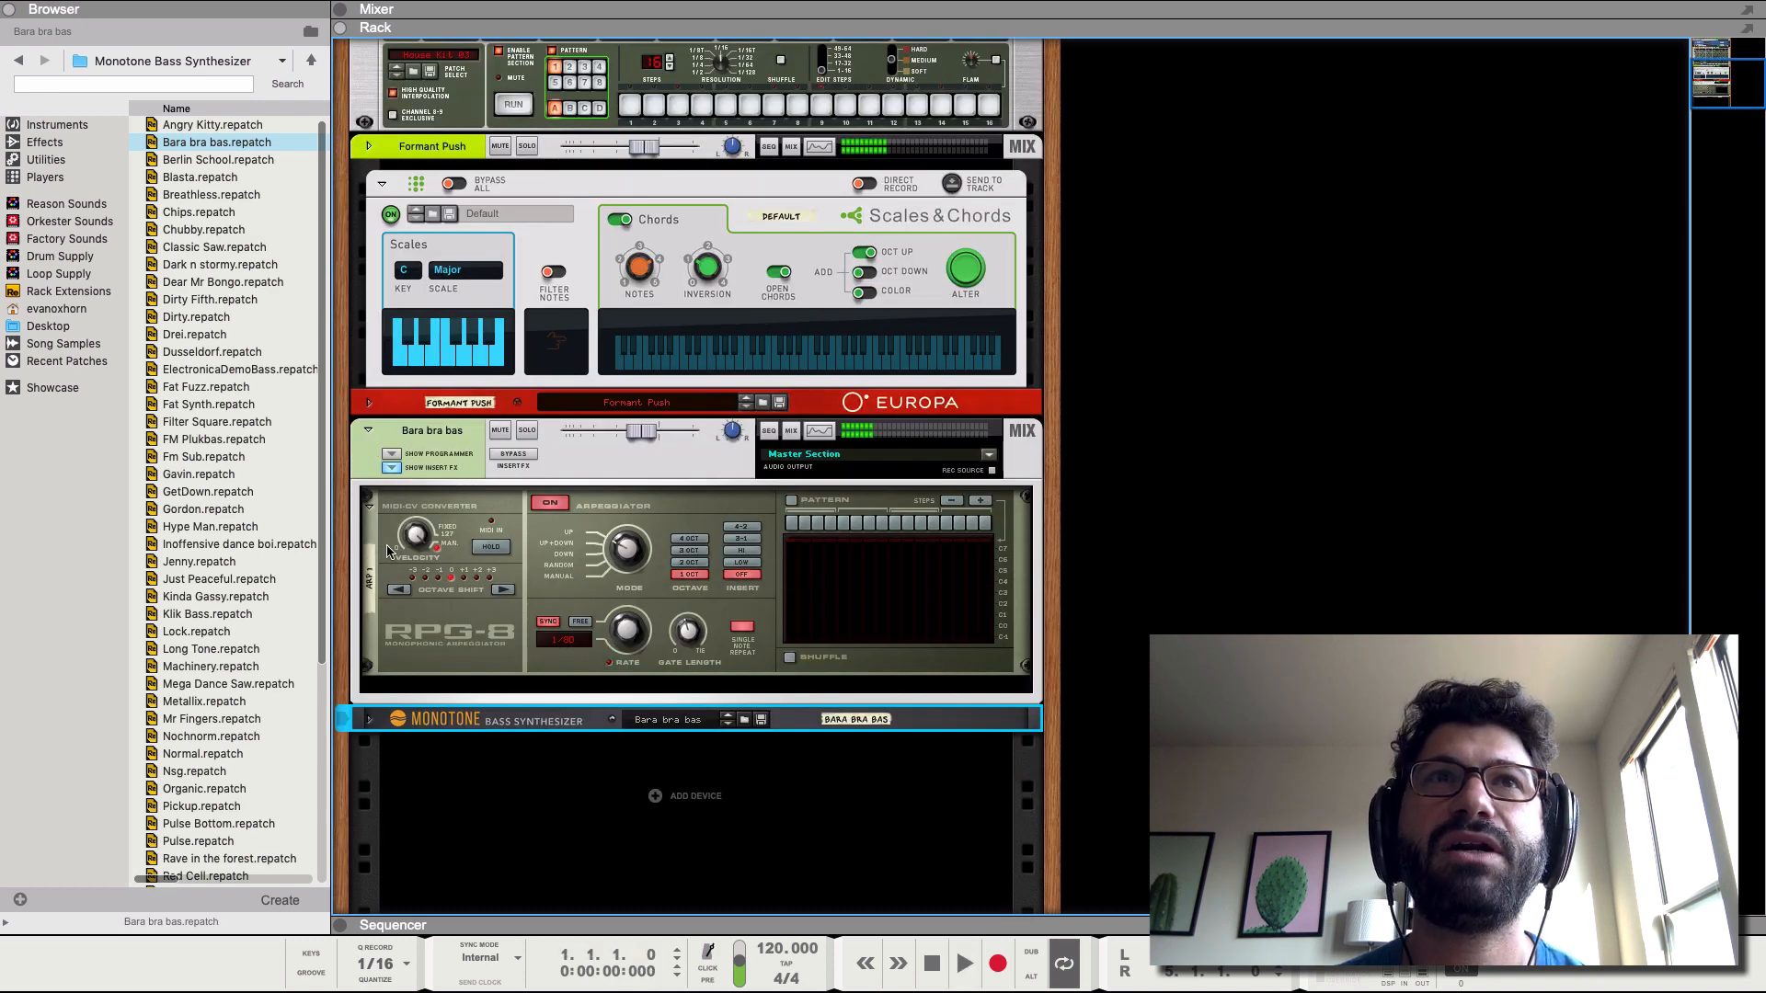
{"action": "scroll", "coordinate": [388, 550], "scroll_direction": "up", "scroll_amount": 5}
{"action": "scroll", "coordinate": [437, 768], "scroll_direction": "down", "scroll_amount": 1}
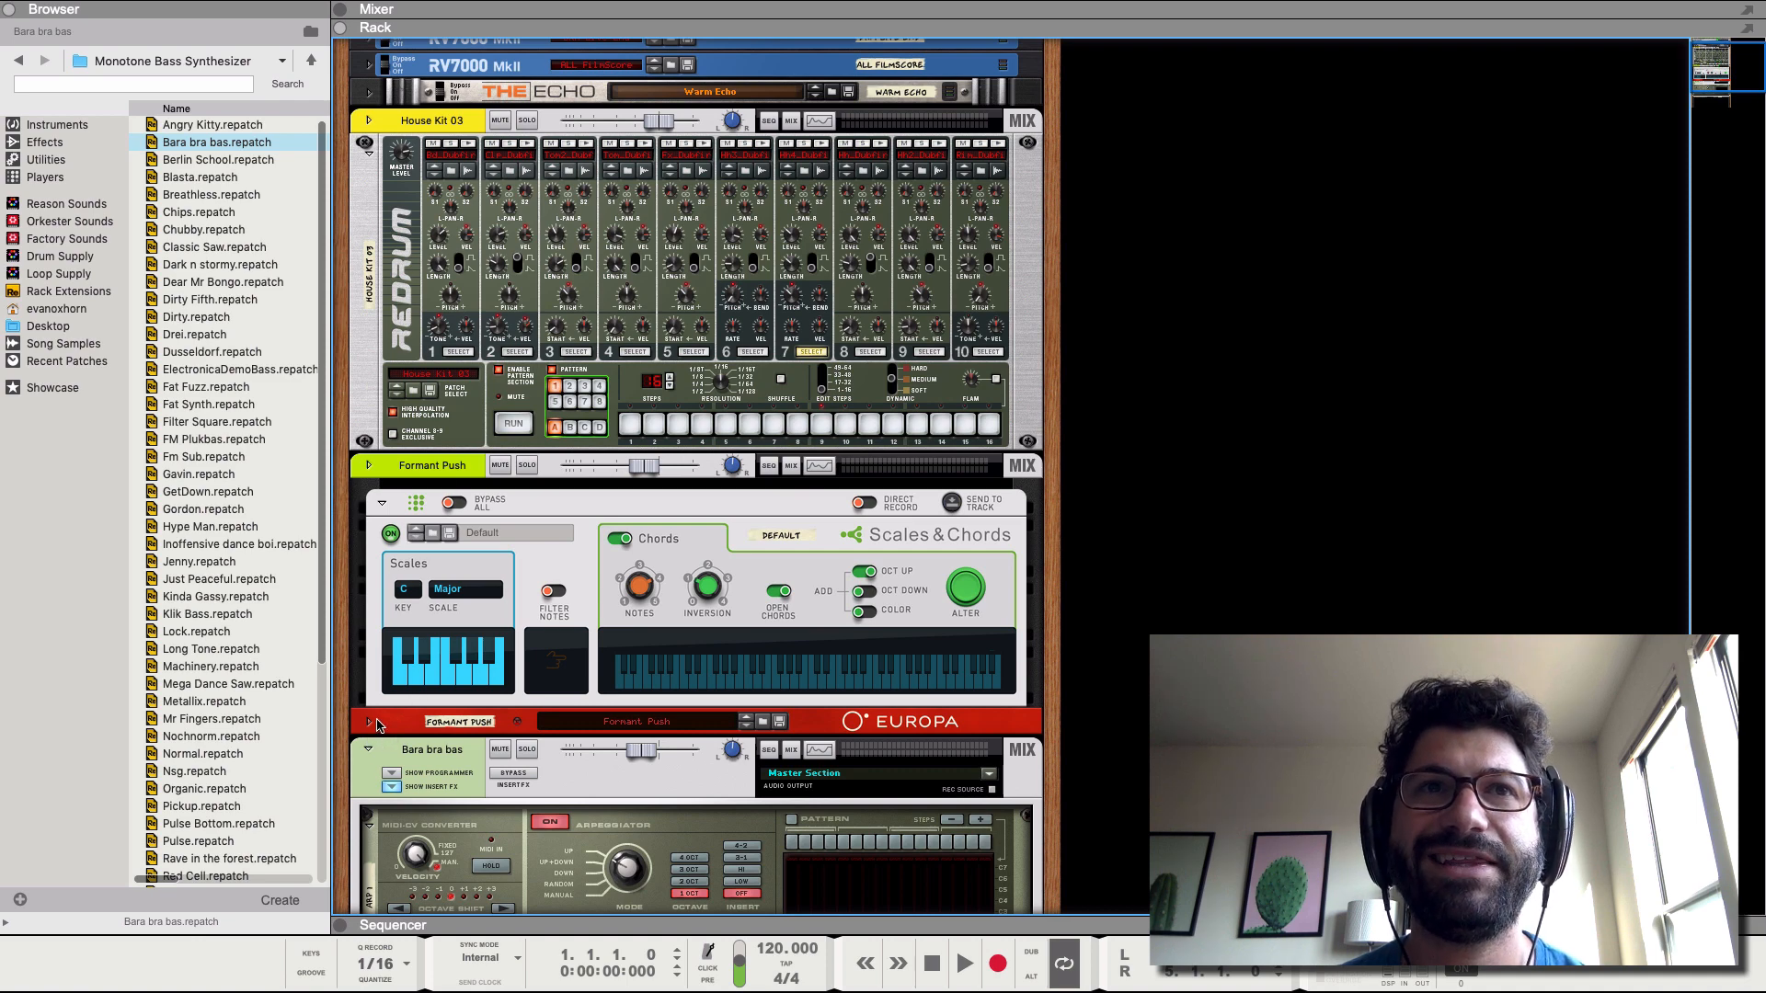
{"action": "left_click", "coordinate": [635, 717]}
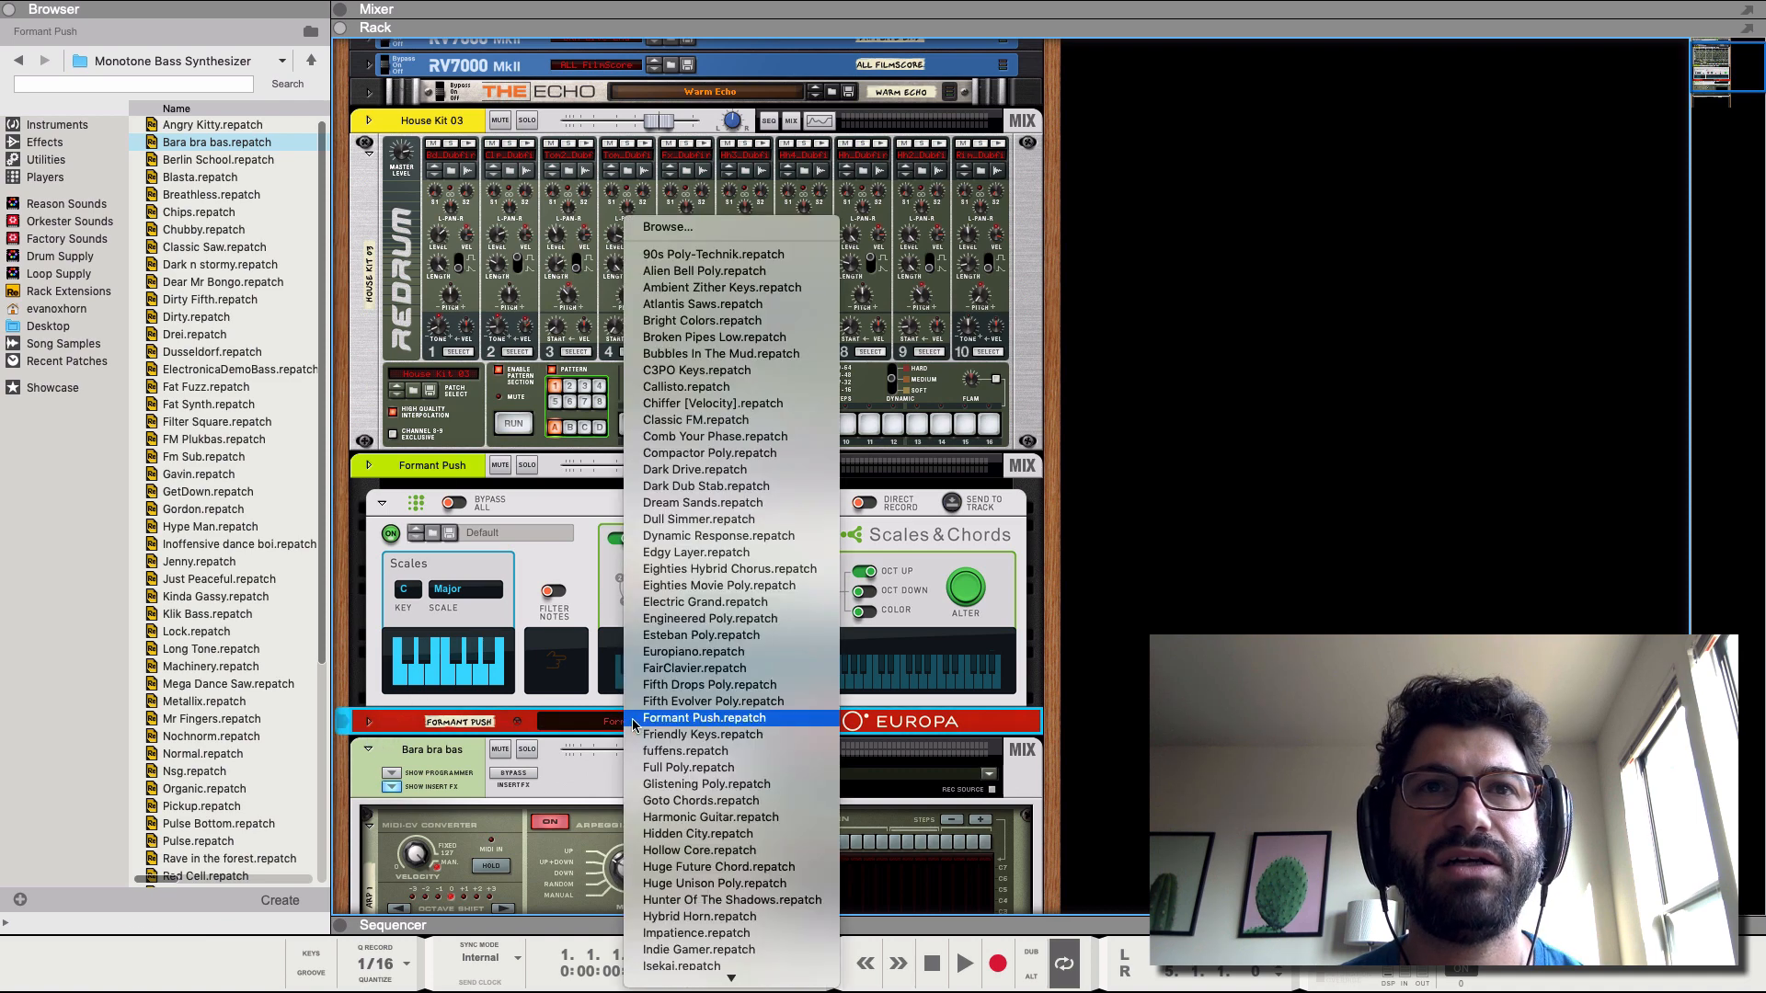
{"action": "scroll", "coordinate": [731, 552], "scroll_direction": "down", "scroll_amount": 5}
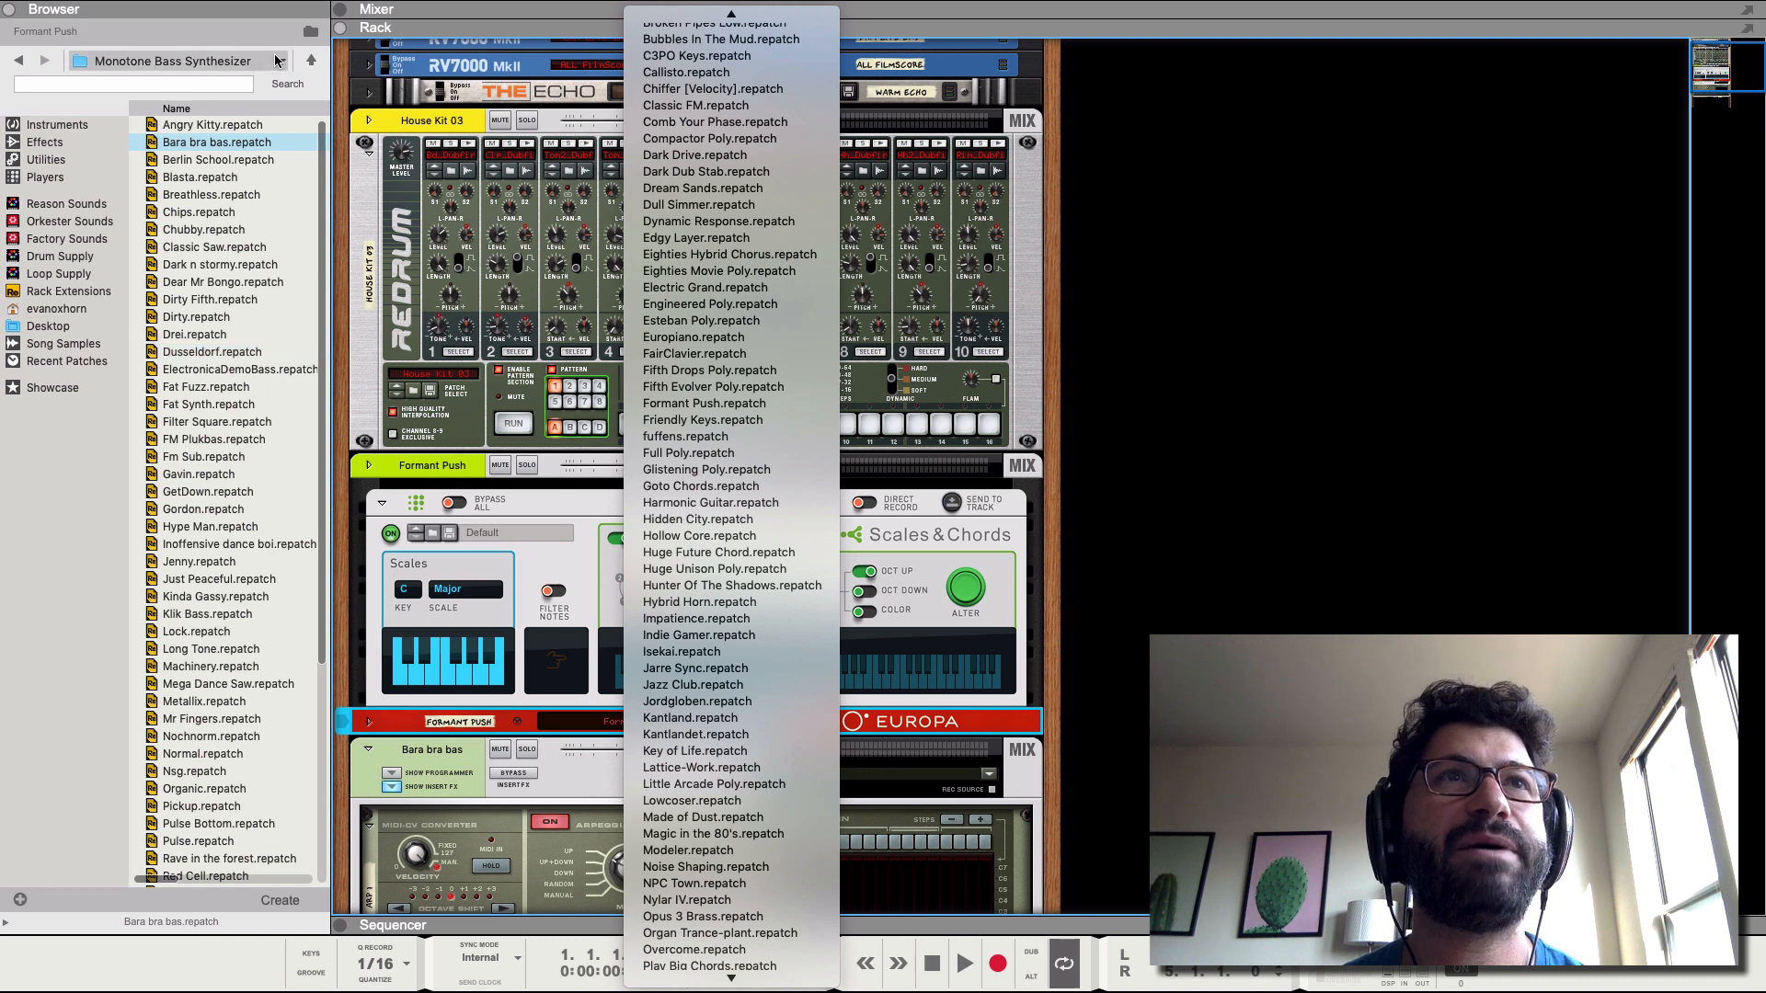
{"action": "left_click", "coordinate": [311, 62]}
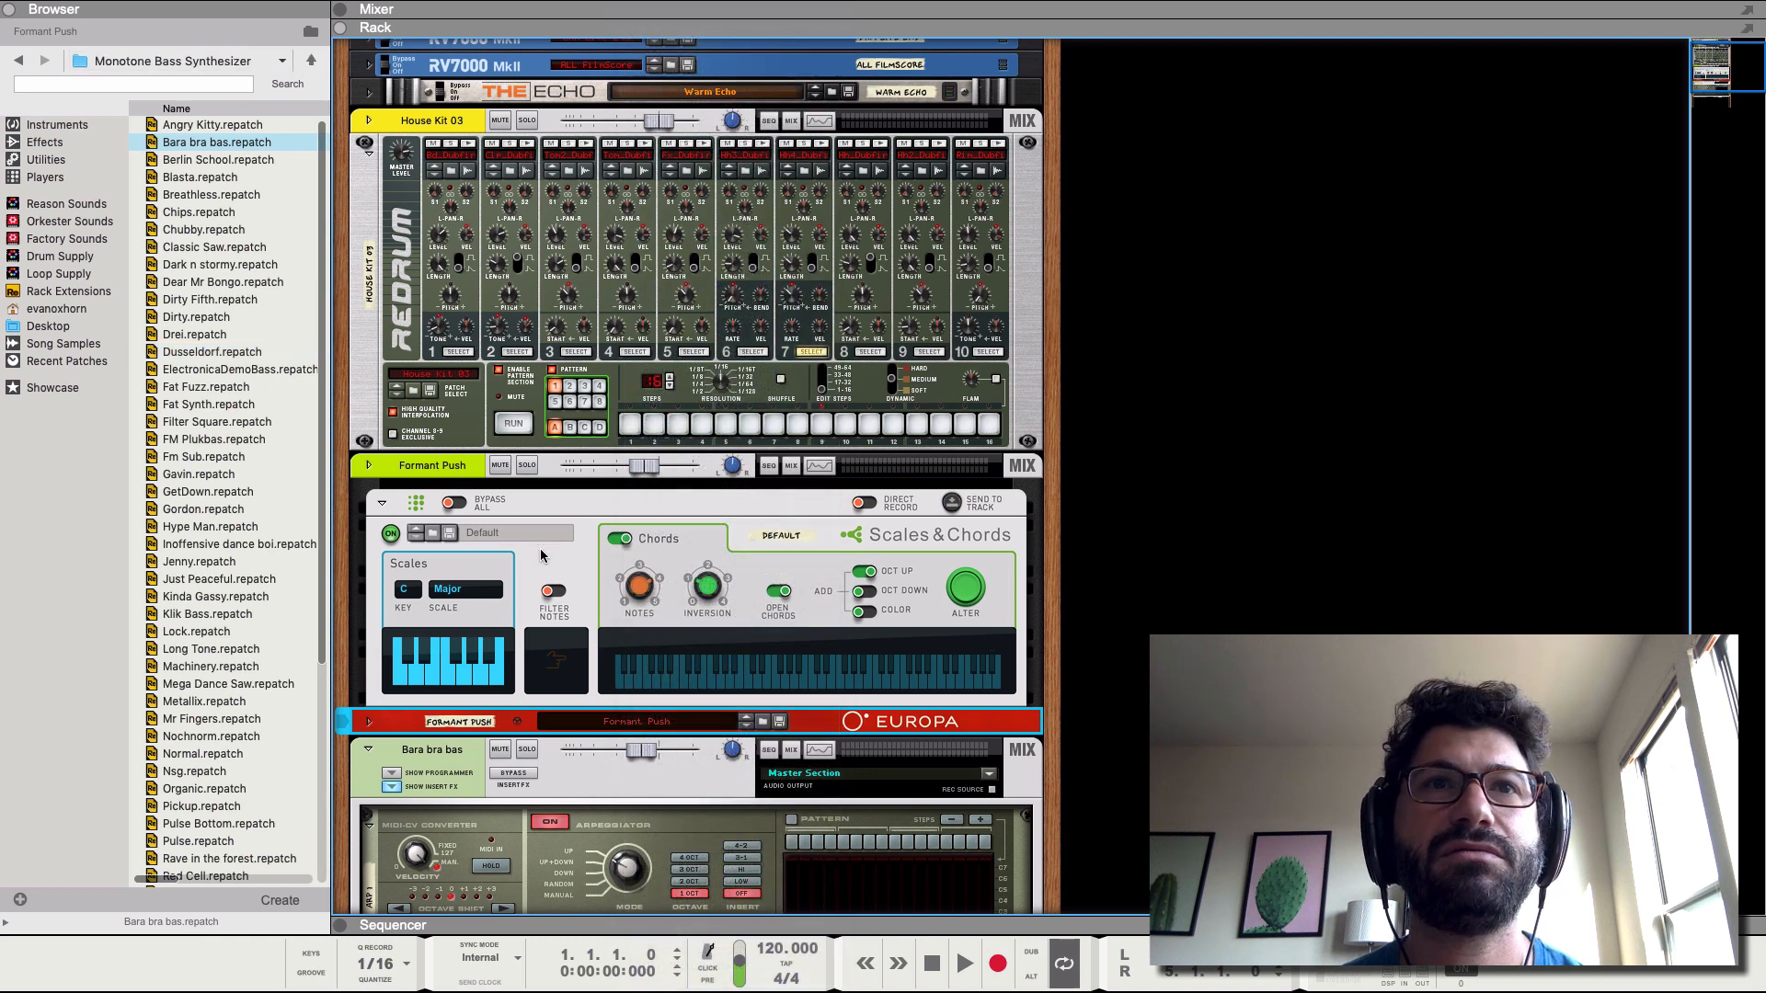
- Browse patches for the Europa chord synthesizer and load Anasemble from the Pads folder
{"action": "left_click", "coordinate": [763, 723]}
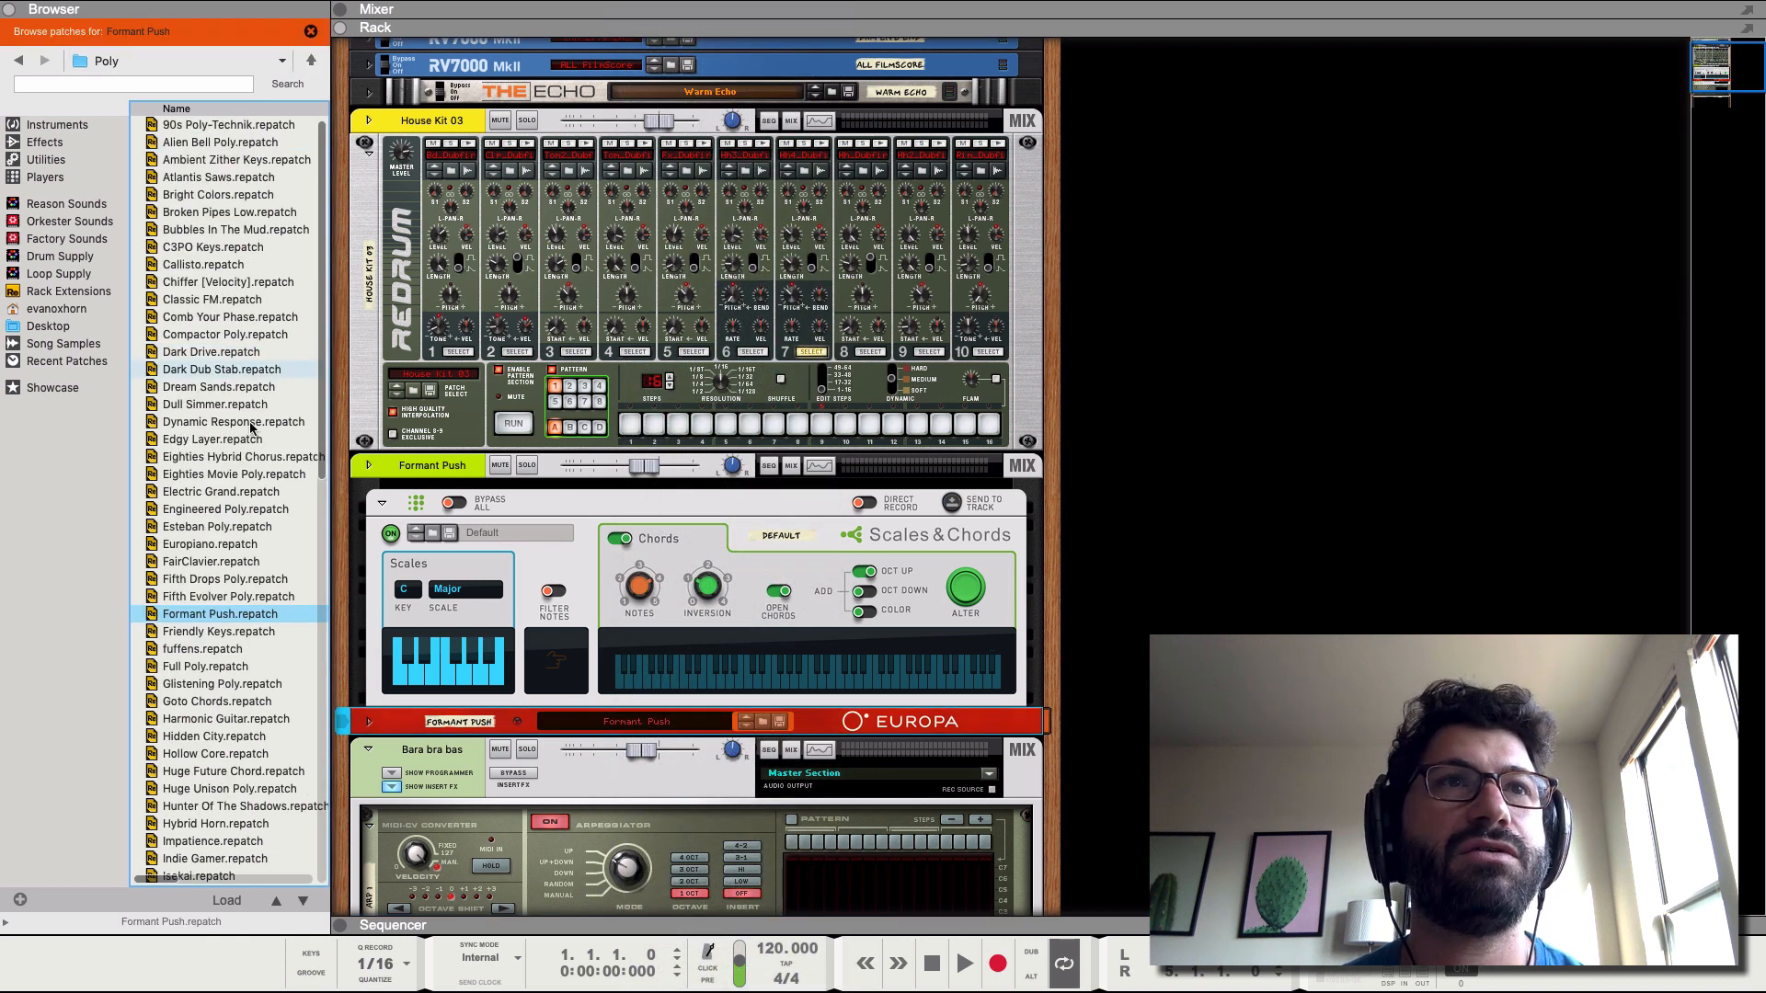
{"action": "left_click", "coordinate": [311, 60]}
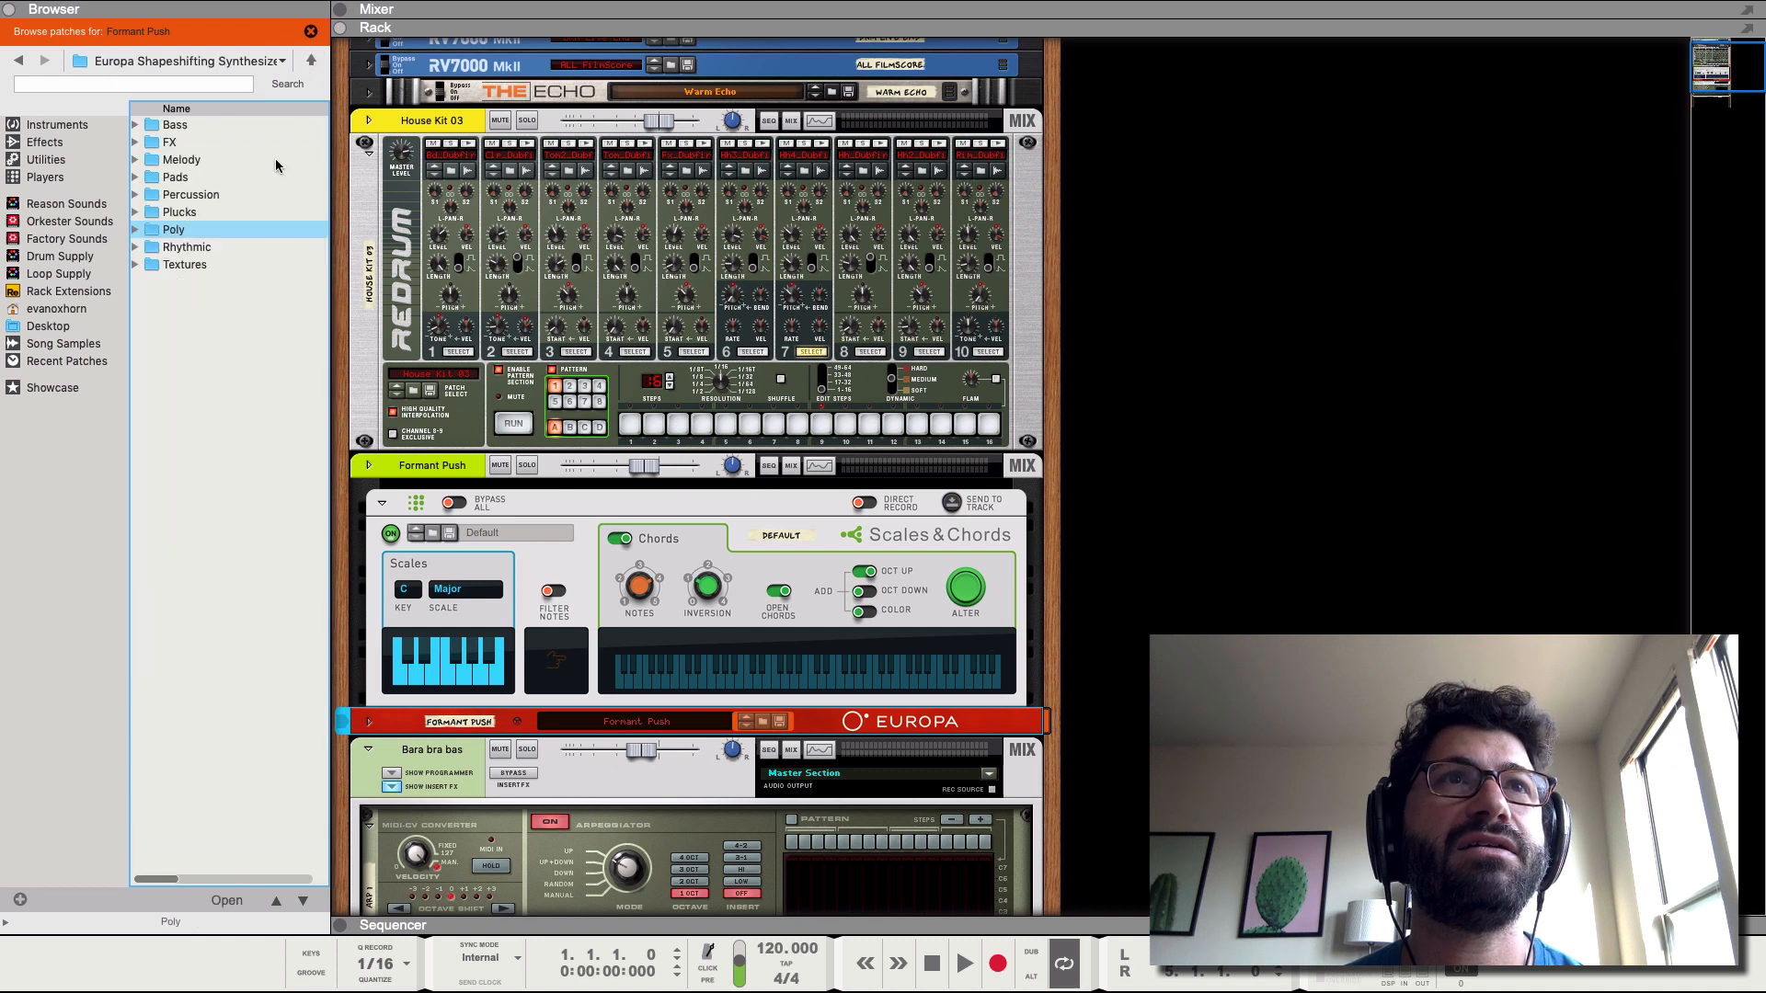
{"action": "double_click", "coordinate": [213, 179]}
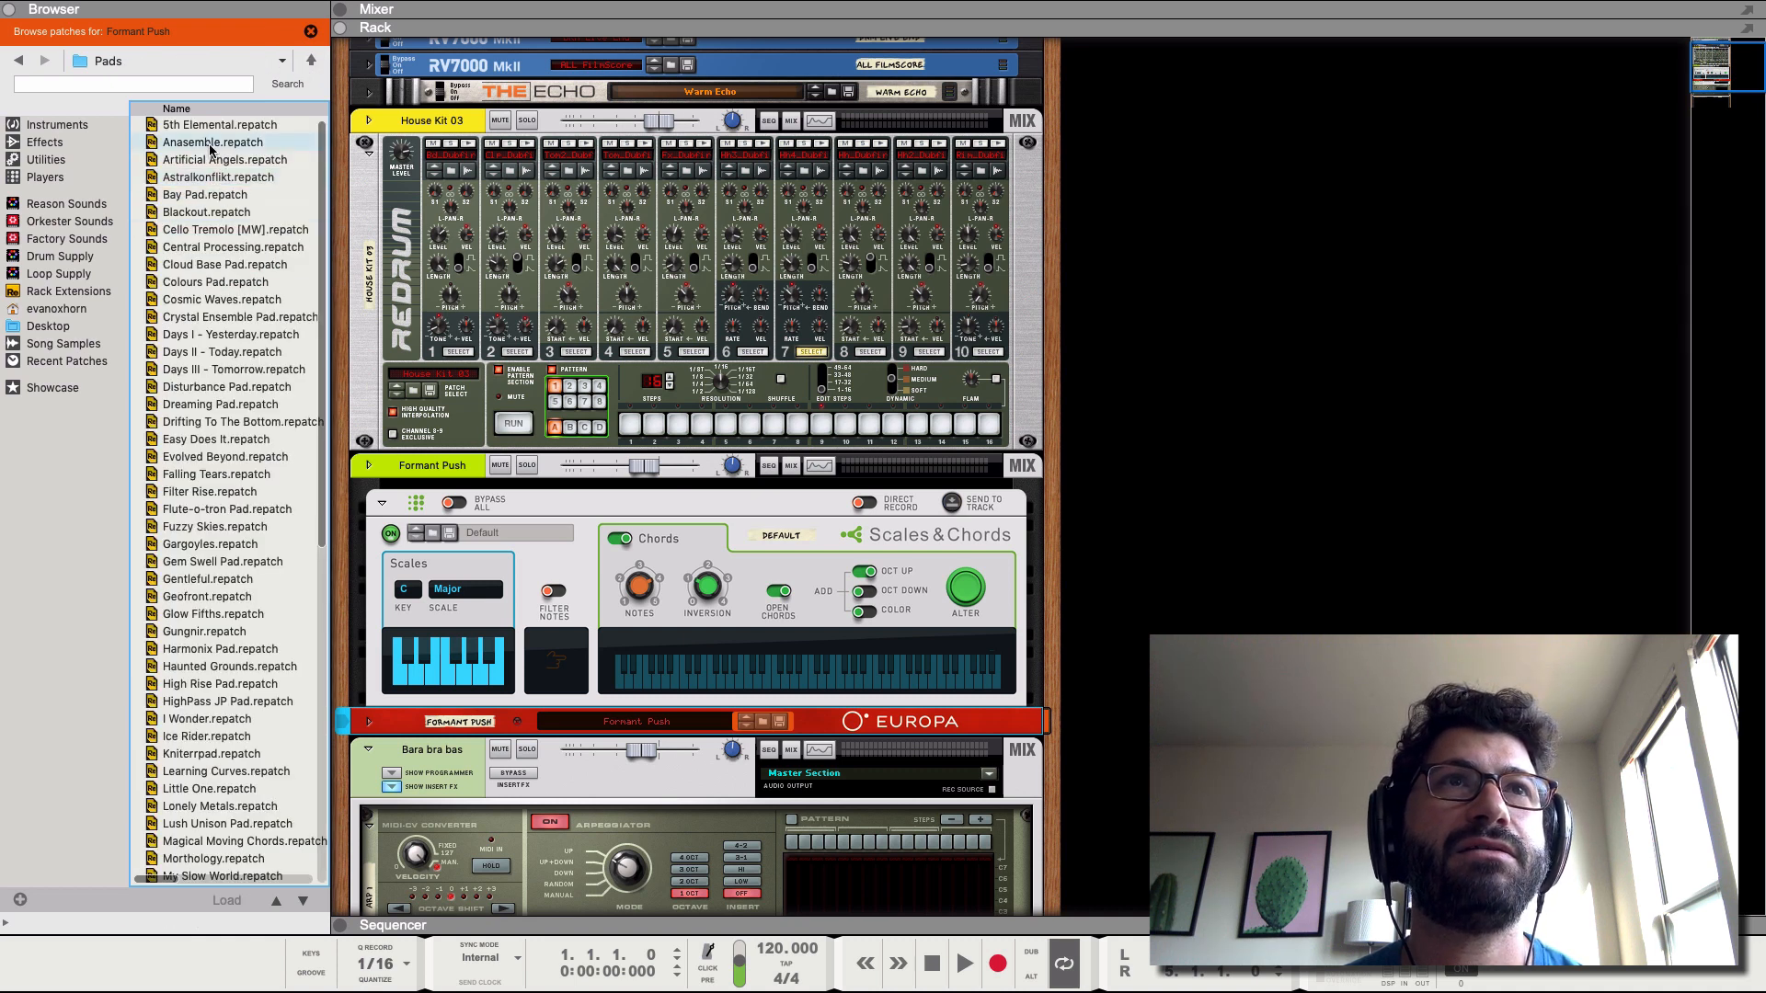
{"action": "mouse_move", "coordinate": [209, 148]}
{"action": "left_mouse_down"}
{"action": "mouse_move", "coordinate": [478, 727]}
{"action": "mouse_move", "coordinate": [446, 712]}
{"action": "mouse_move", "coordinate": [447, 728]}
{"action": "left_mouse_up"}
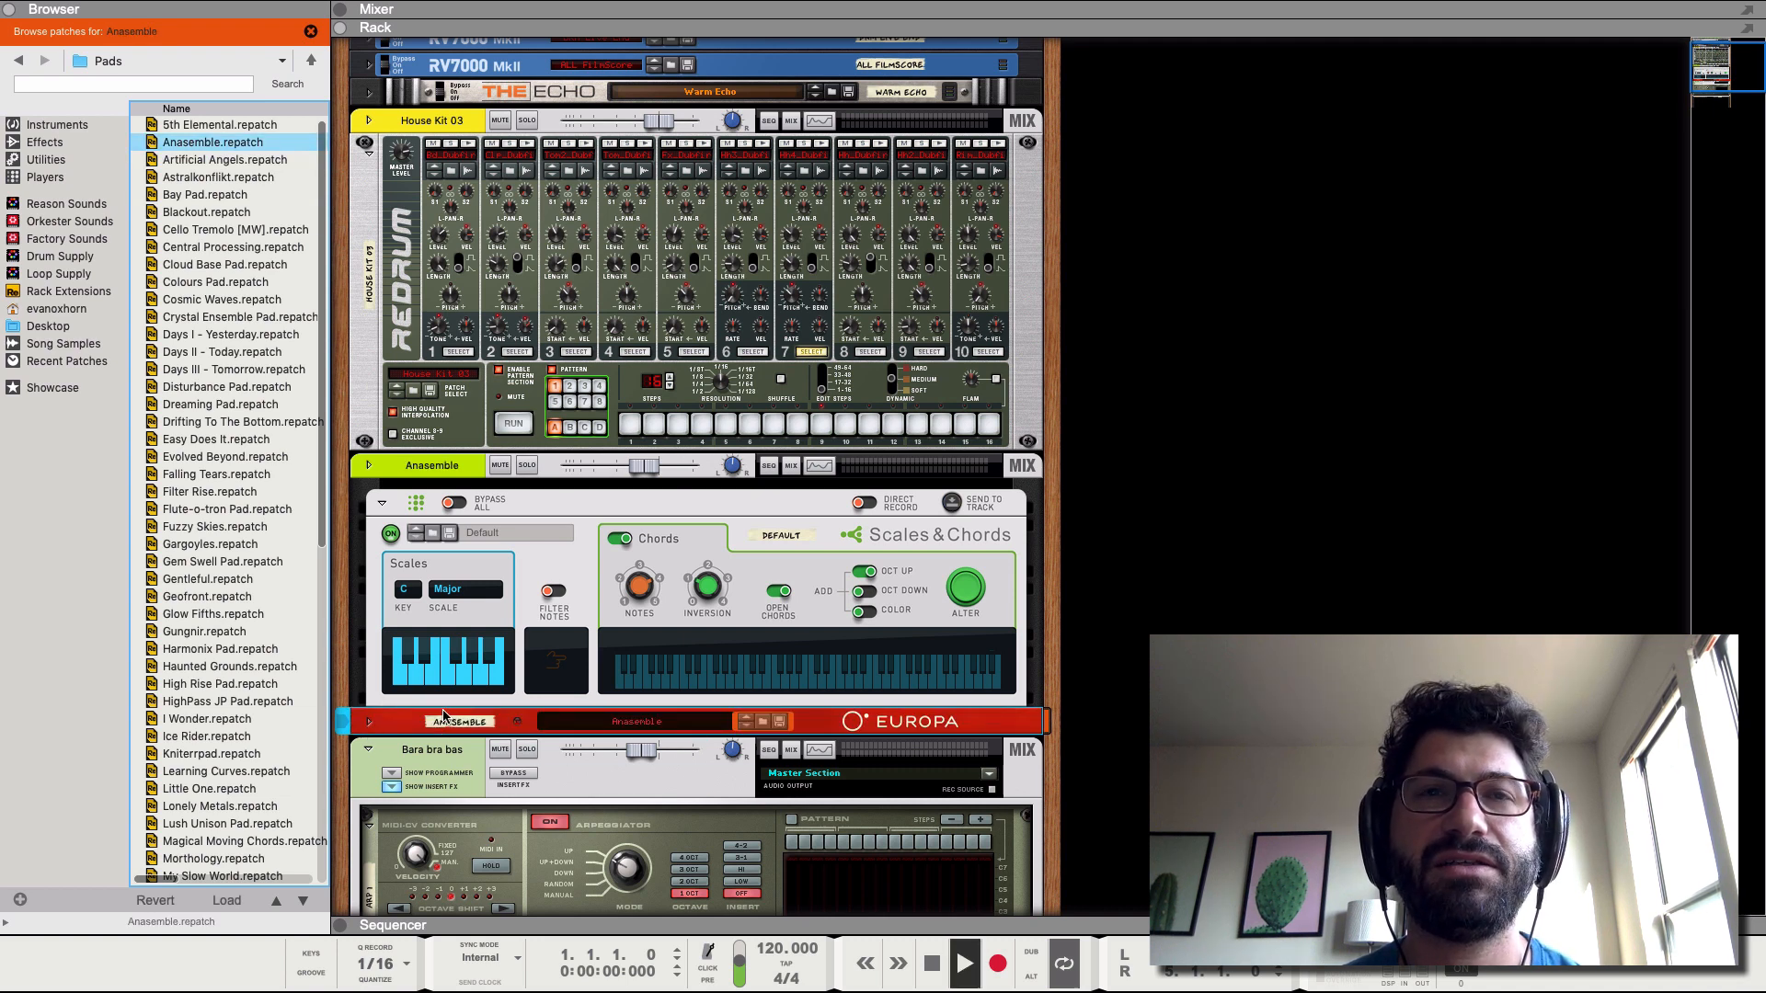
- Play the loop with Europa unfolded, audition successive Pads patches up to Cosmic Waves, and stop playback
{"action": "key", "text": "space"}
{"action": "left_click", "coordinate": [370, 722]}
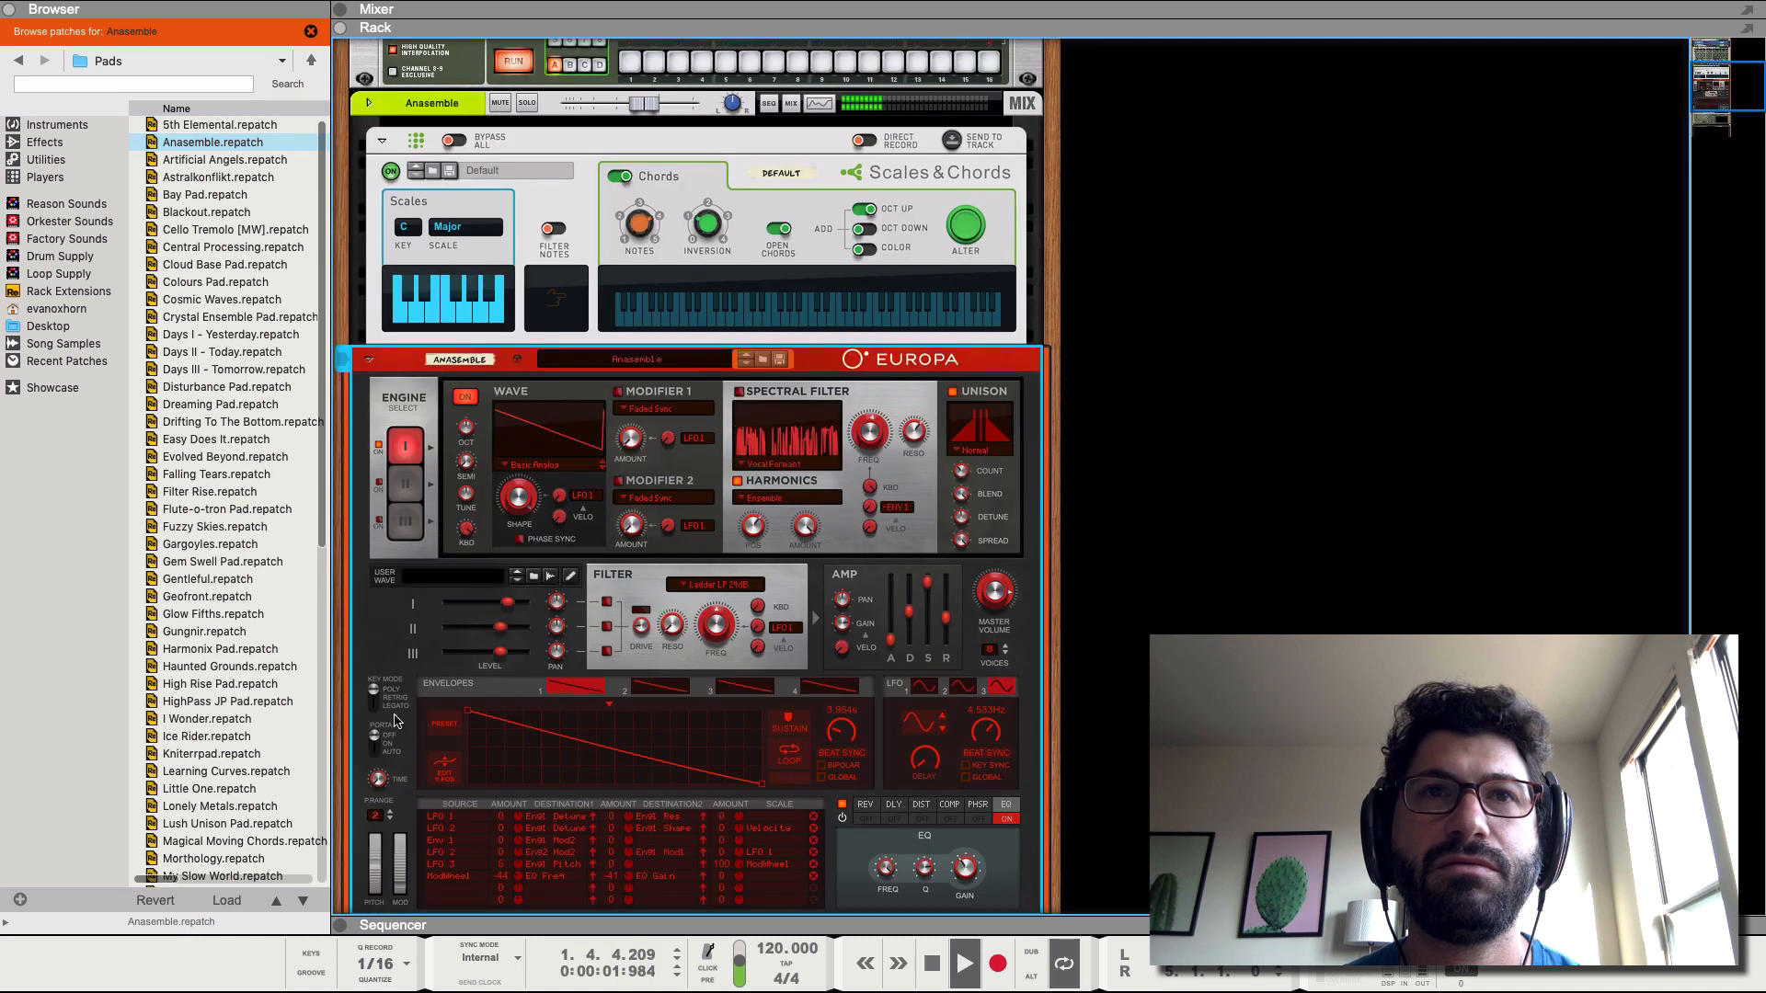
{"action": "left_click", "coordinate": [745, 363]}
{"action": "left_click", "coordinate": [746, 362]}
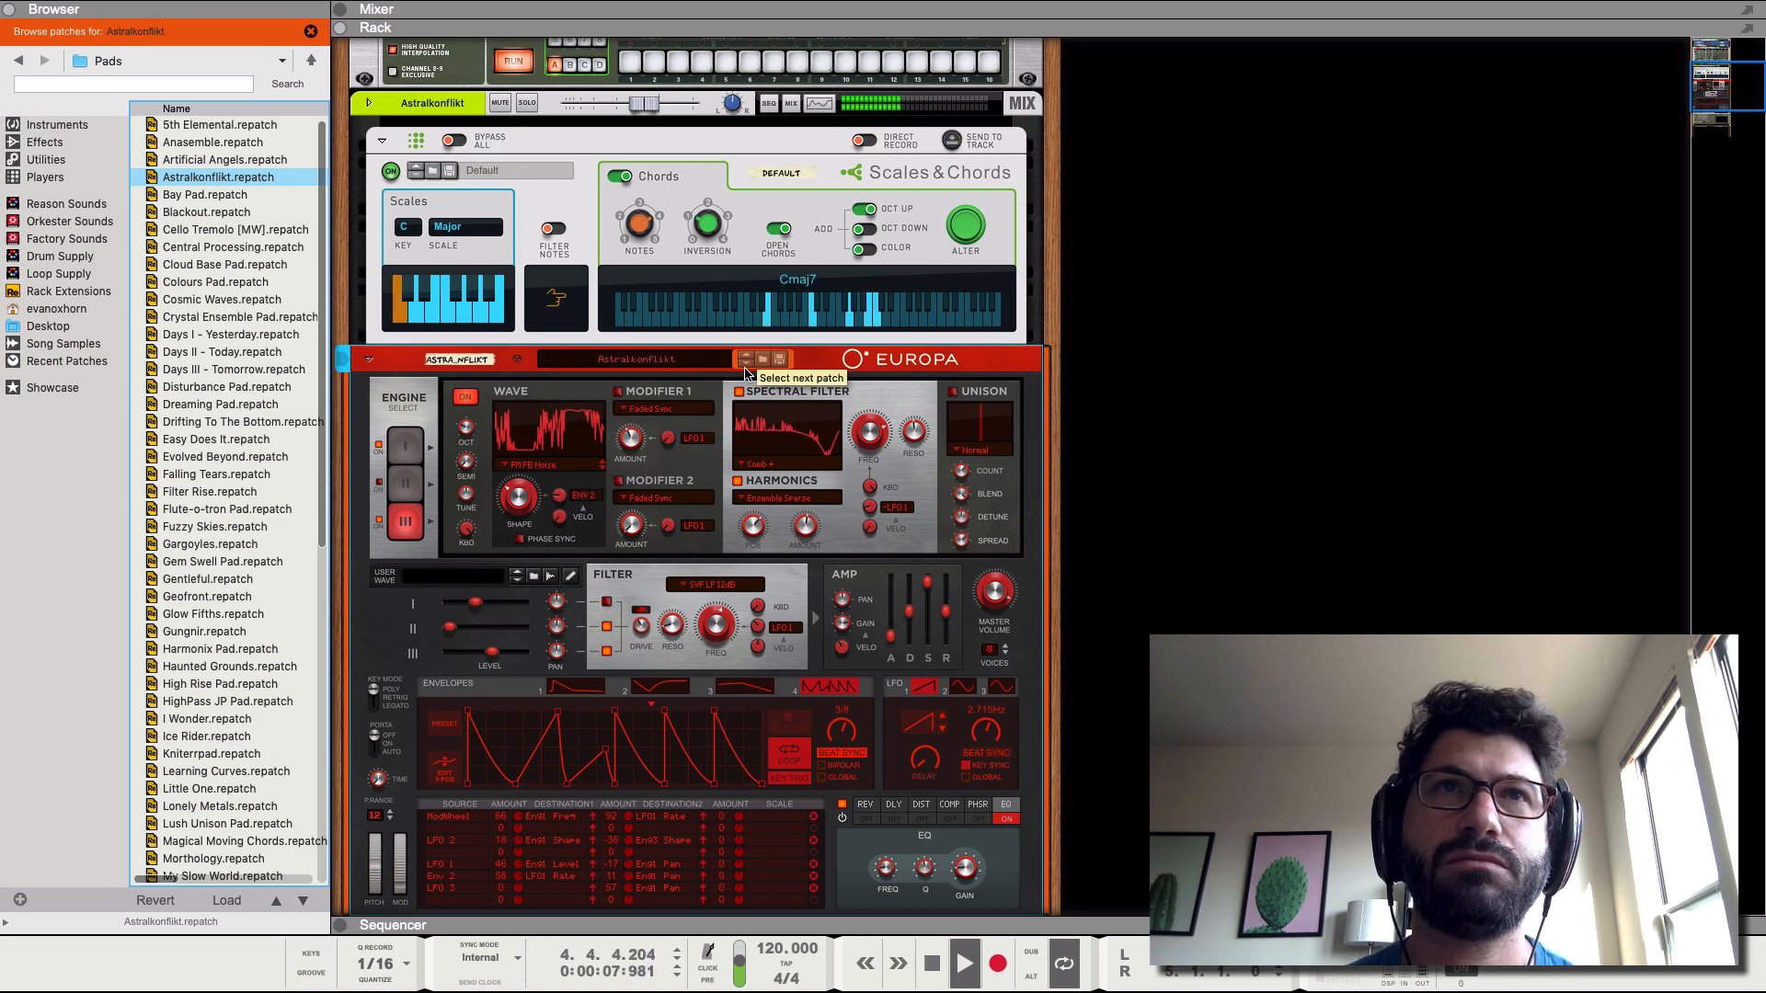
{"action": "left_click", "coordinate": [746, 364]}
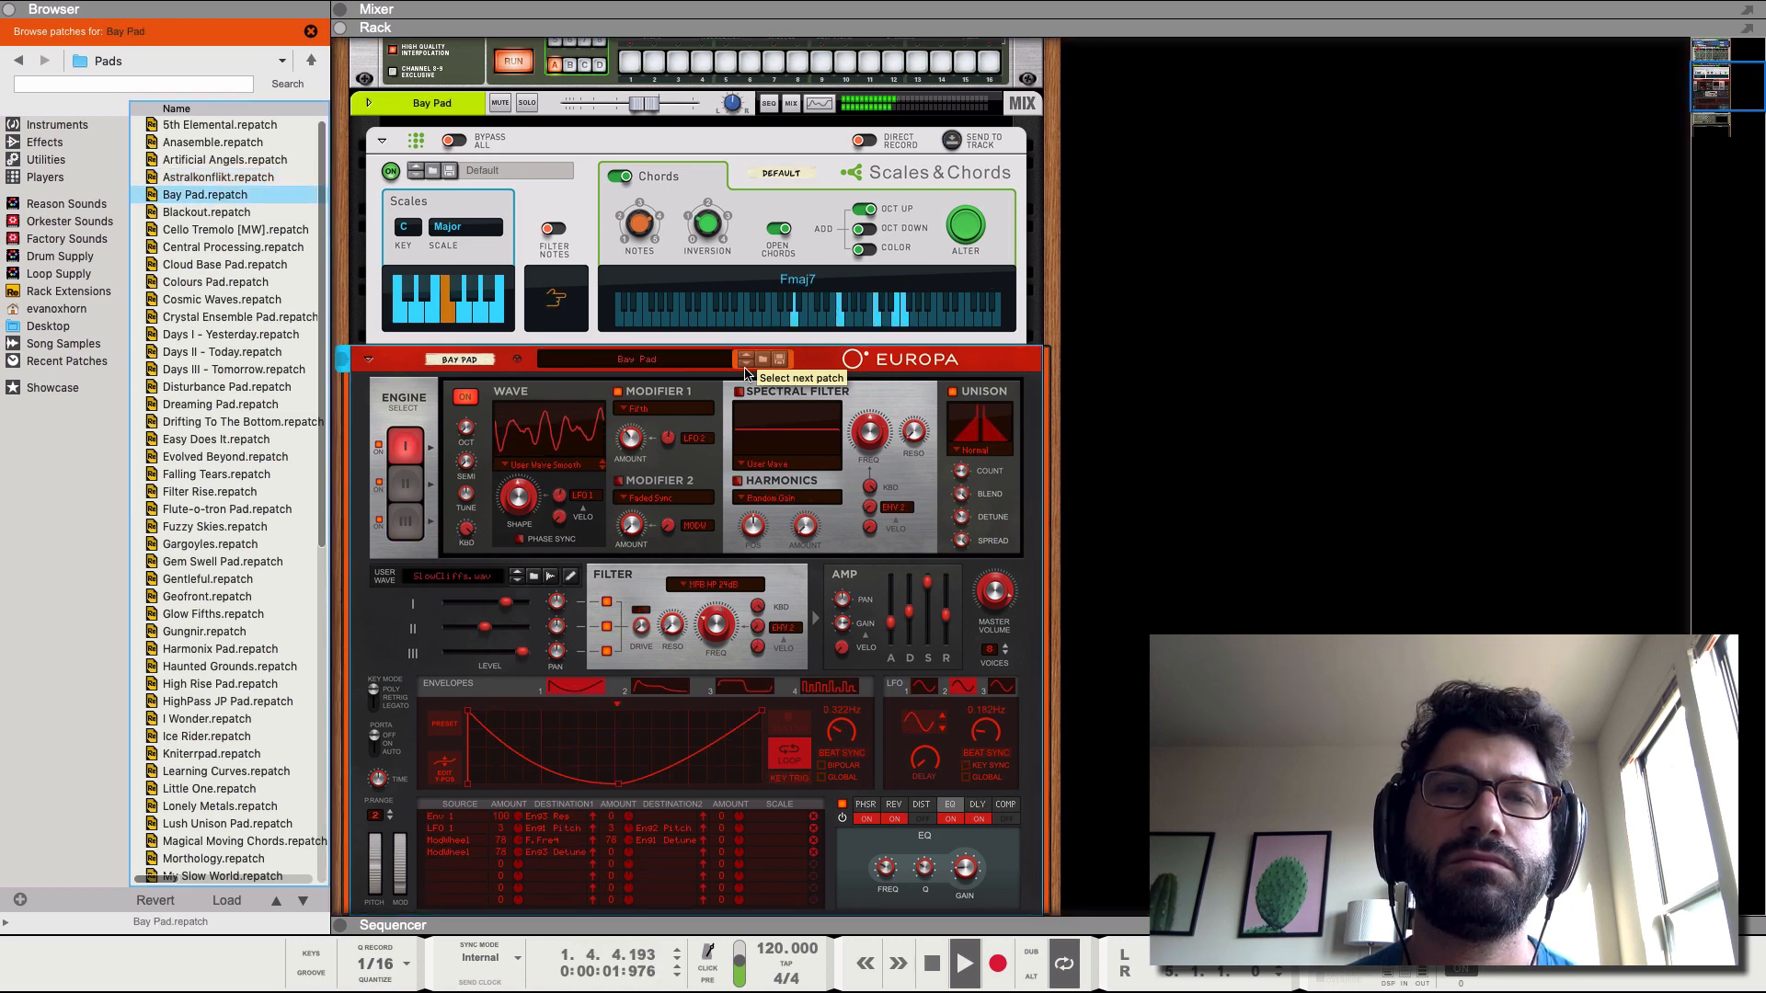
{"action": "left_click", "coordinate": [746, 363]}
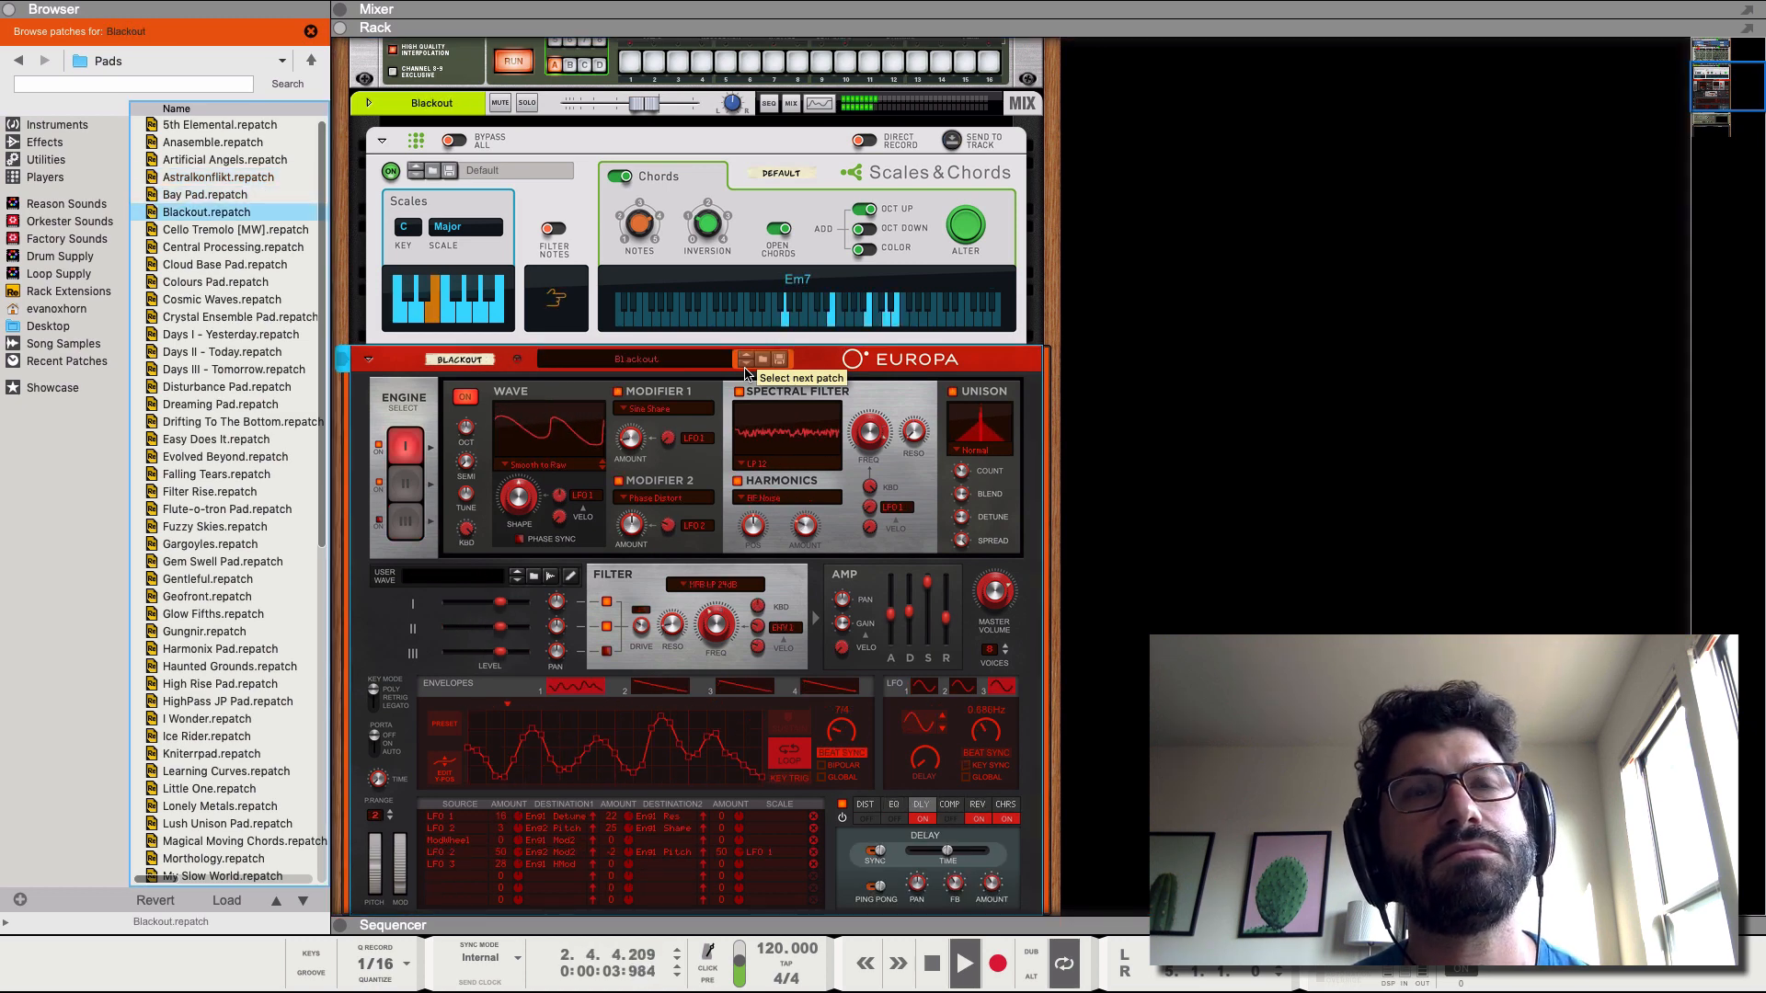
{"action": "left_click", "coordinate": [746, 365]}
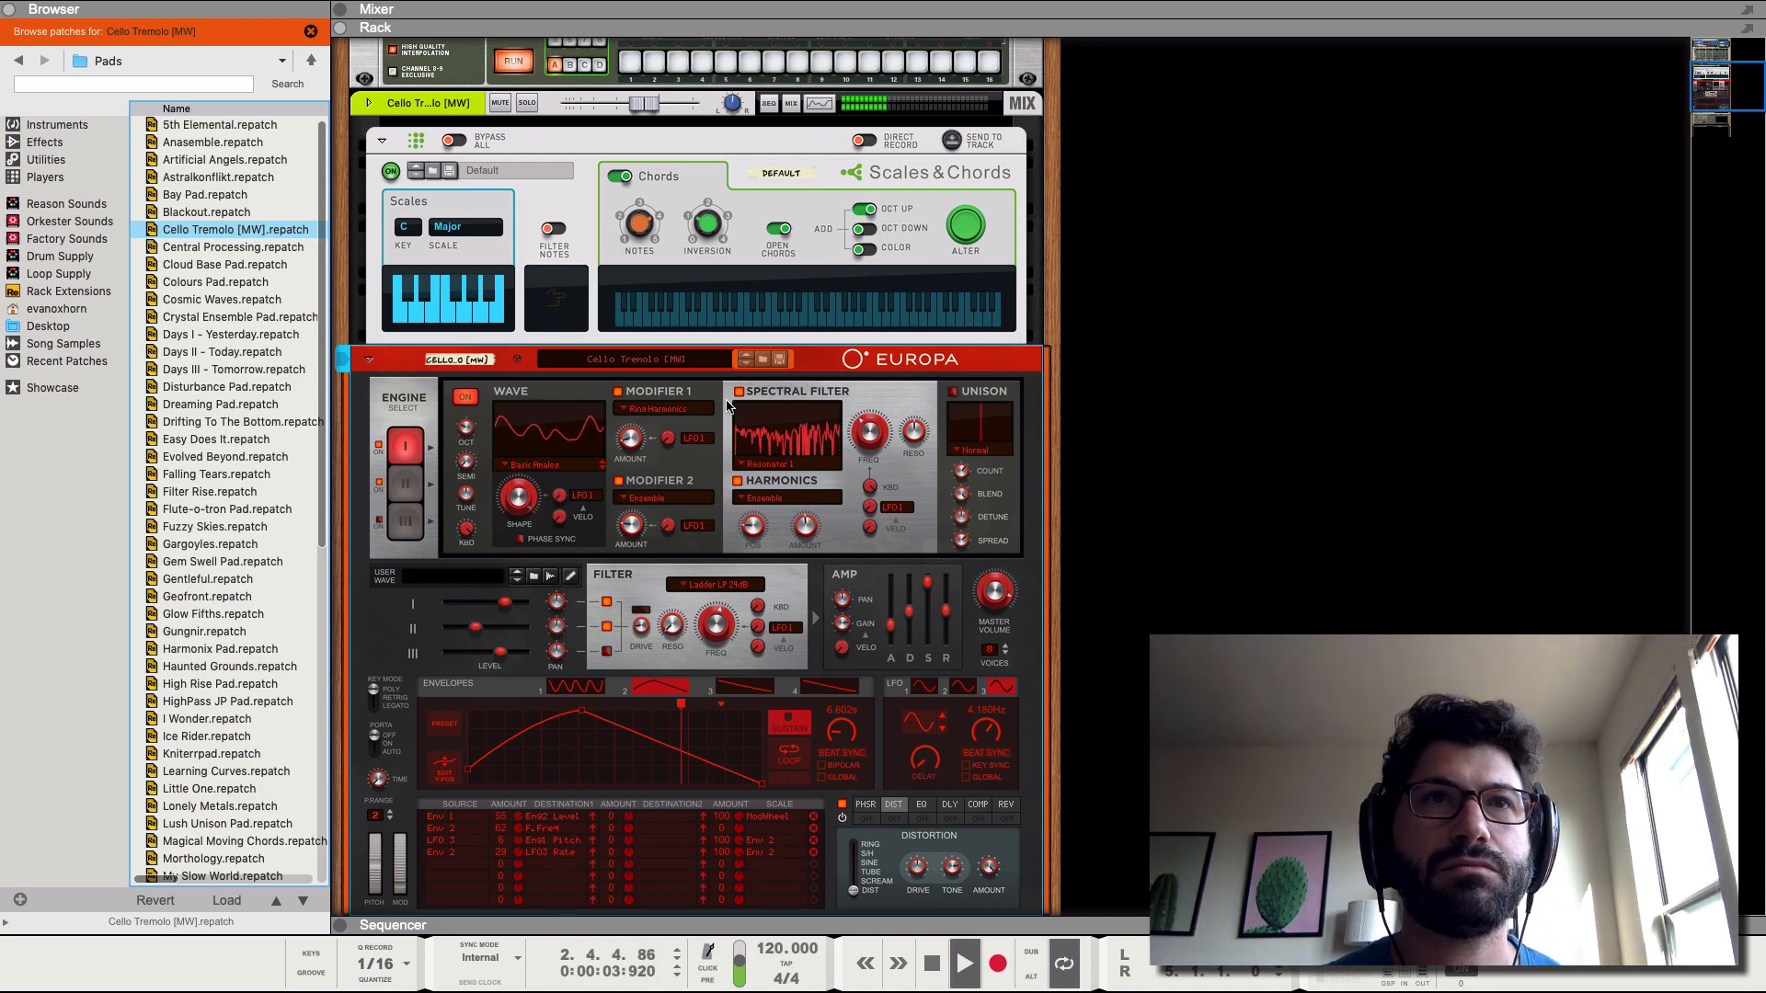
{"action": "left_click", "coordinate": [342, 367]}
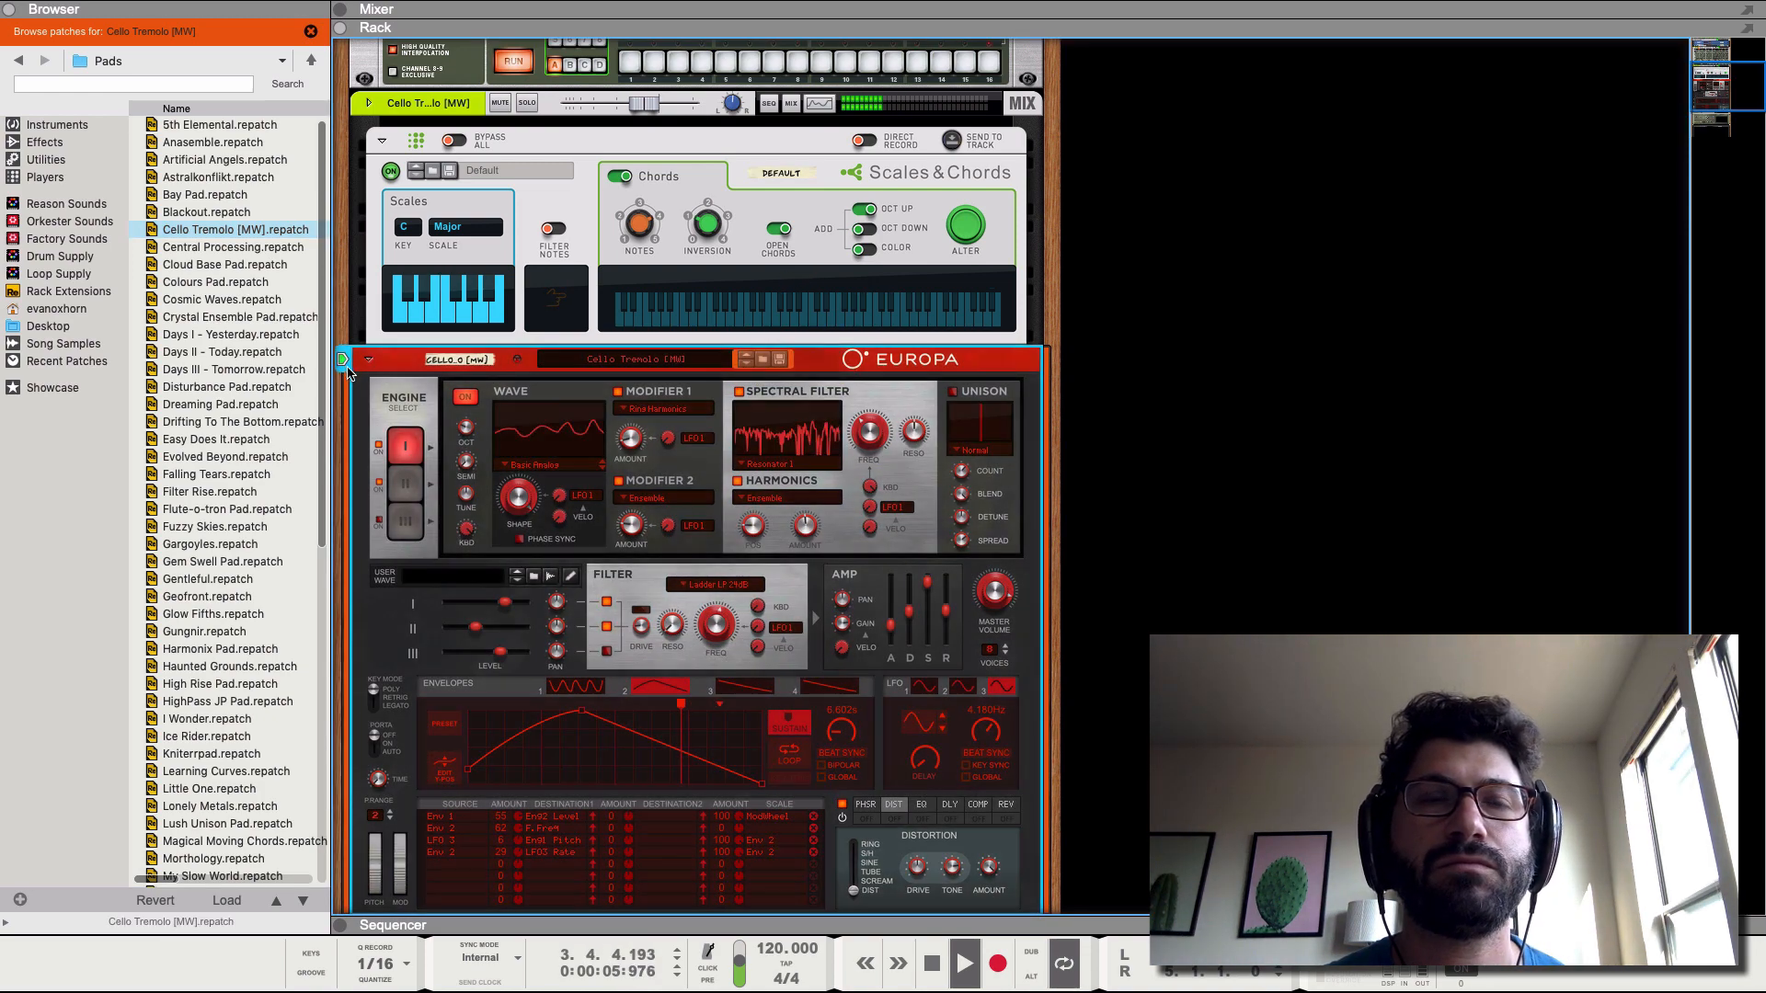
{"action": "left_click", "coordinate": [745, 364]}
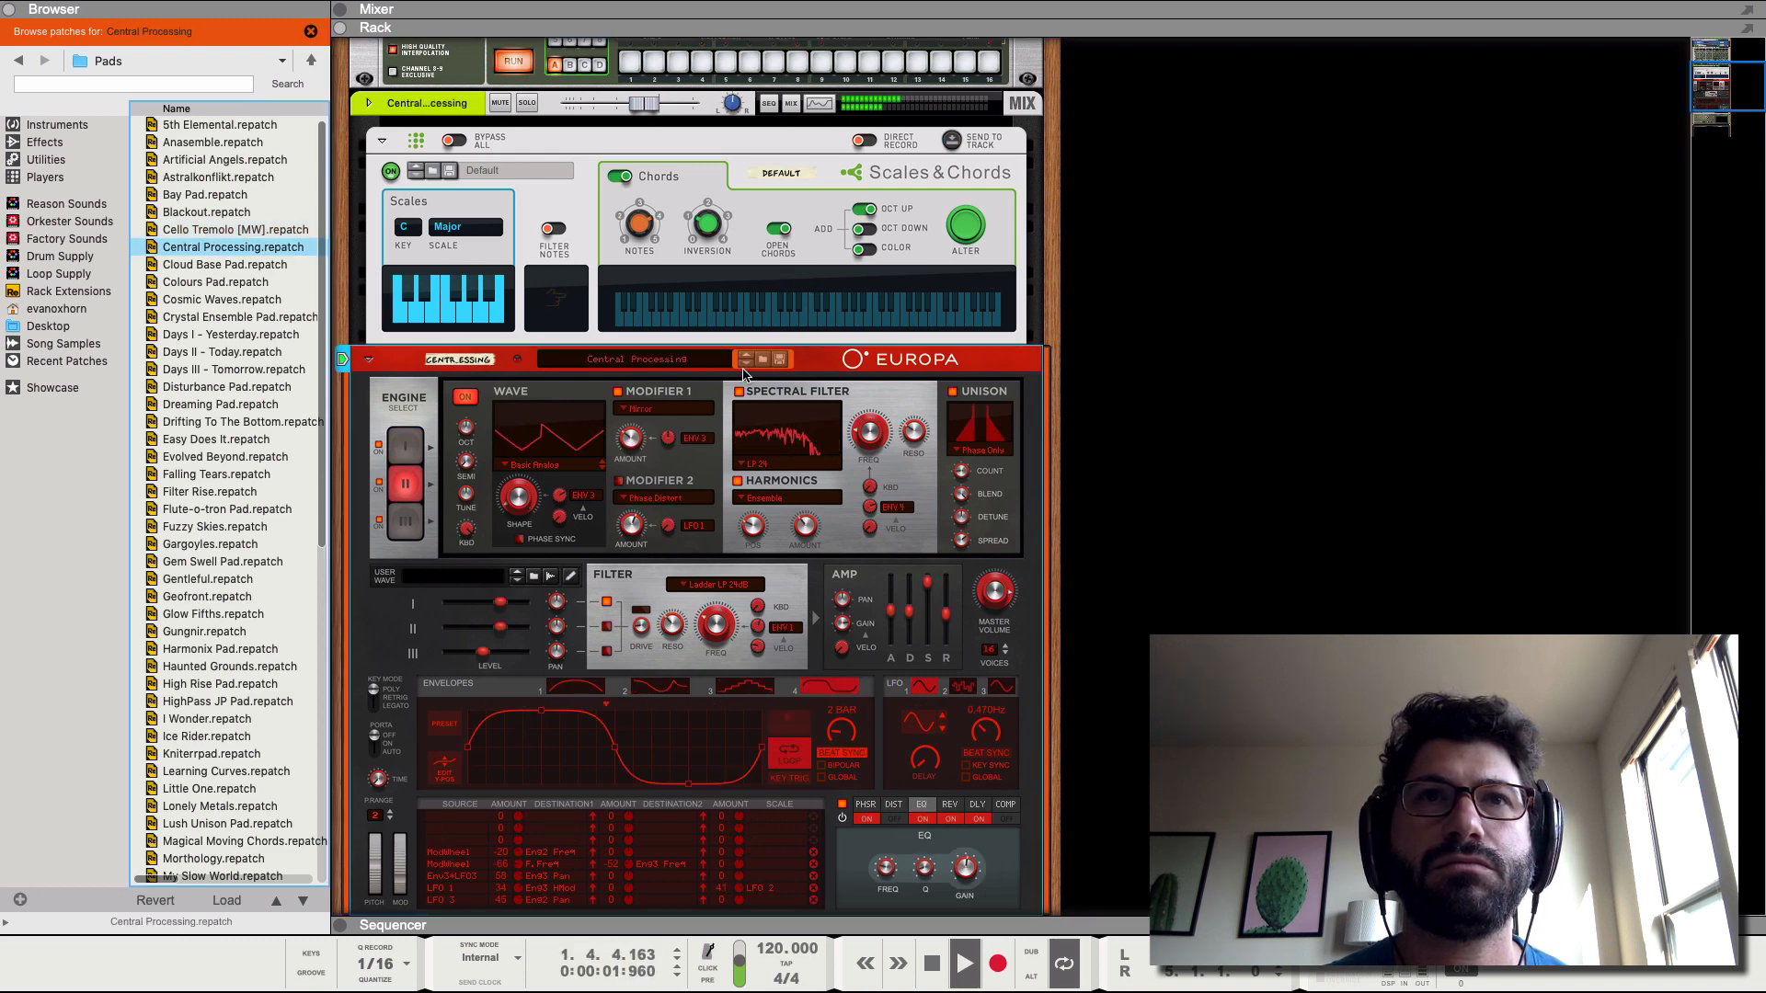
{"action": "left_click", "coordinate": [744, 368]}
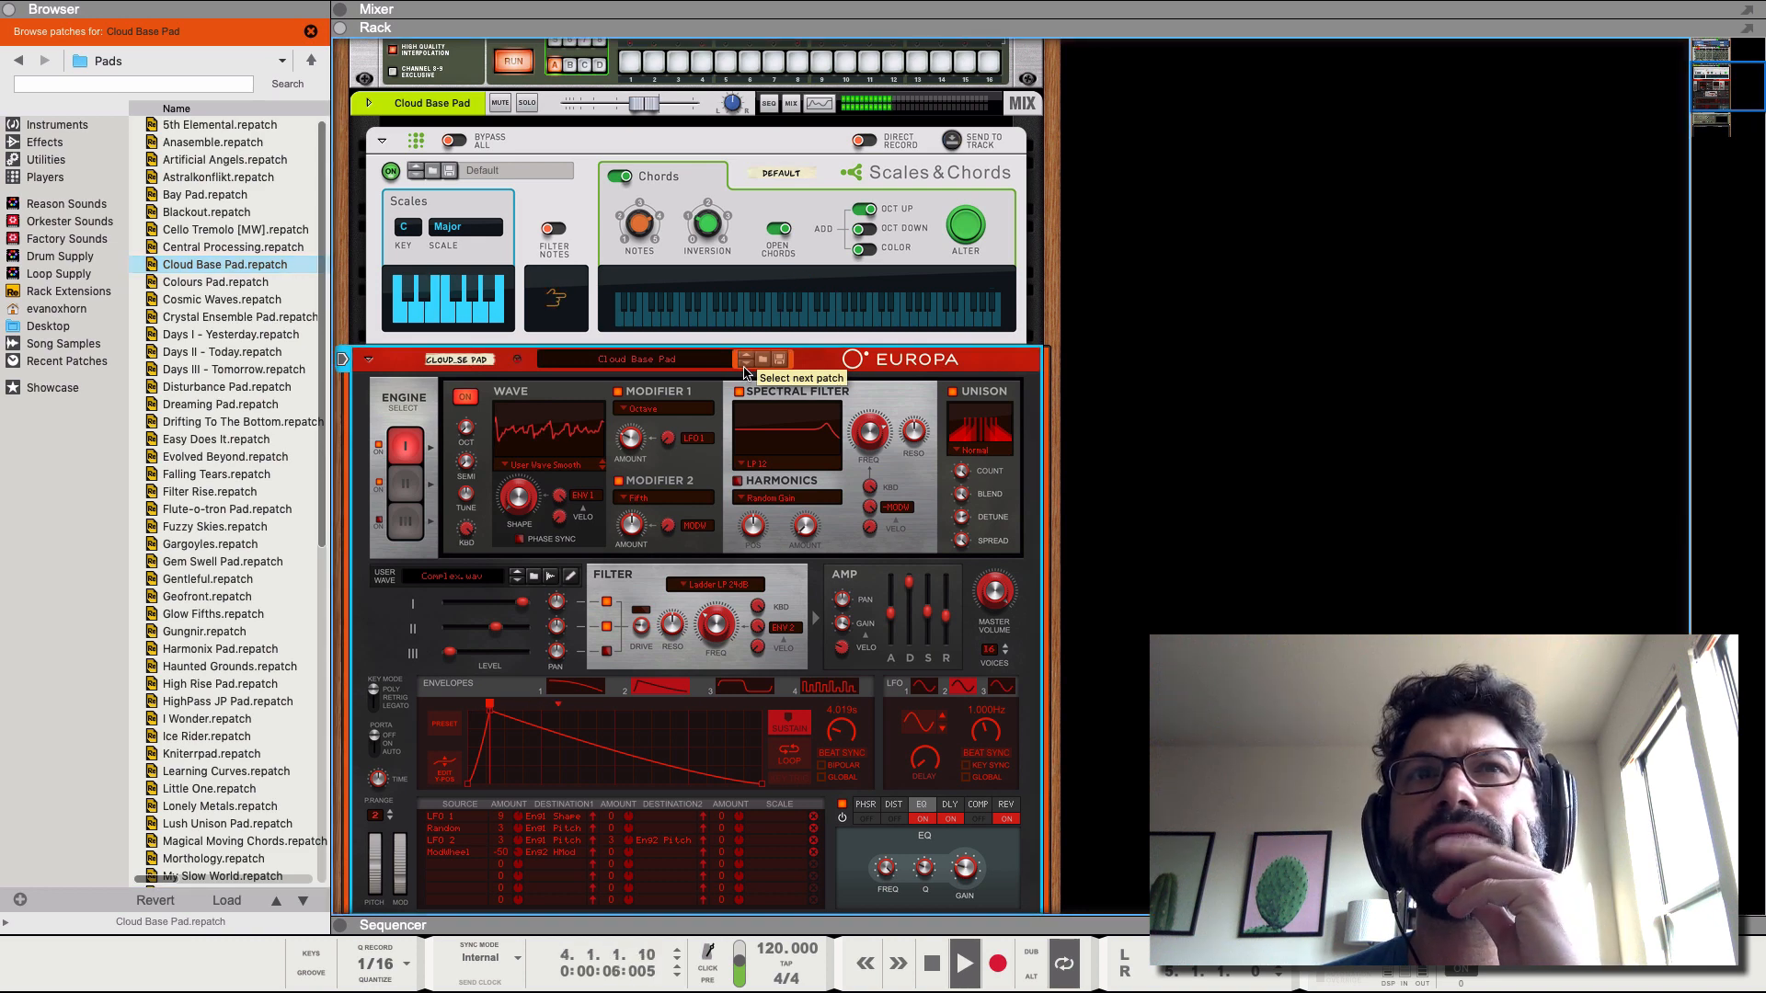
{"action": "left_click", "coordinate": [744, 368]}
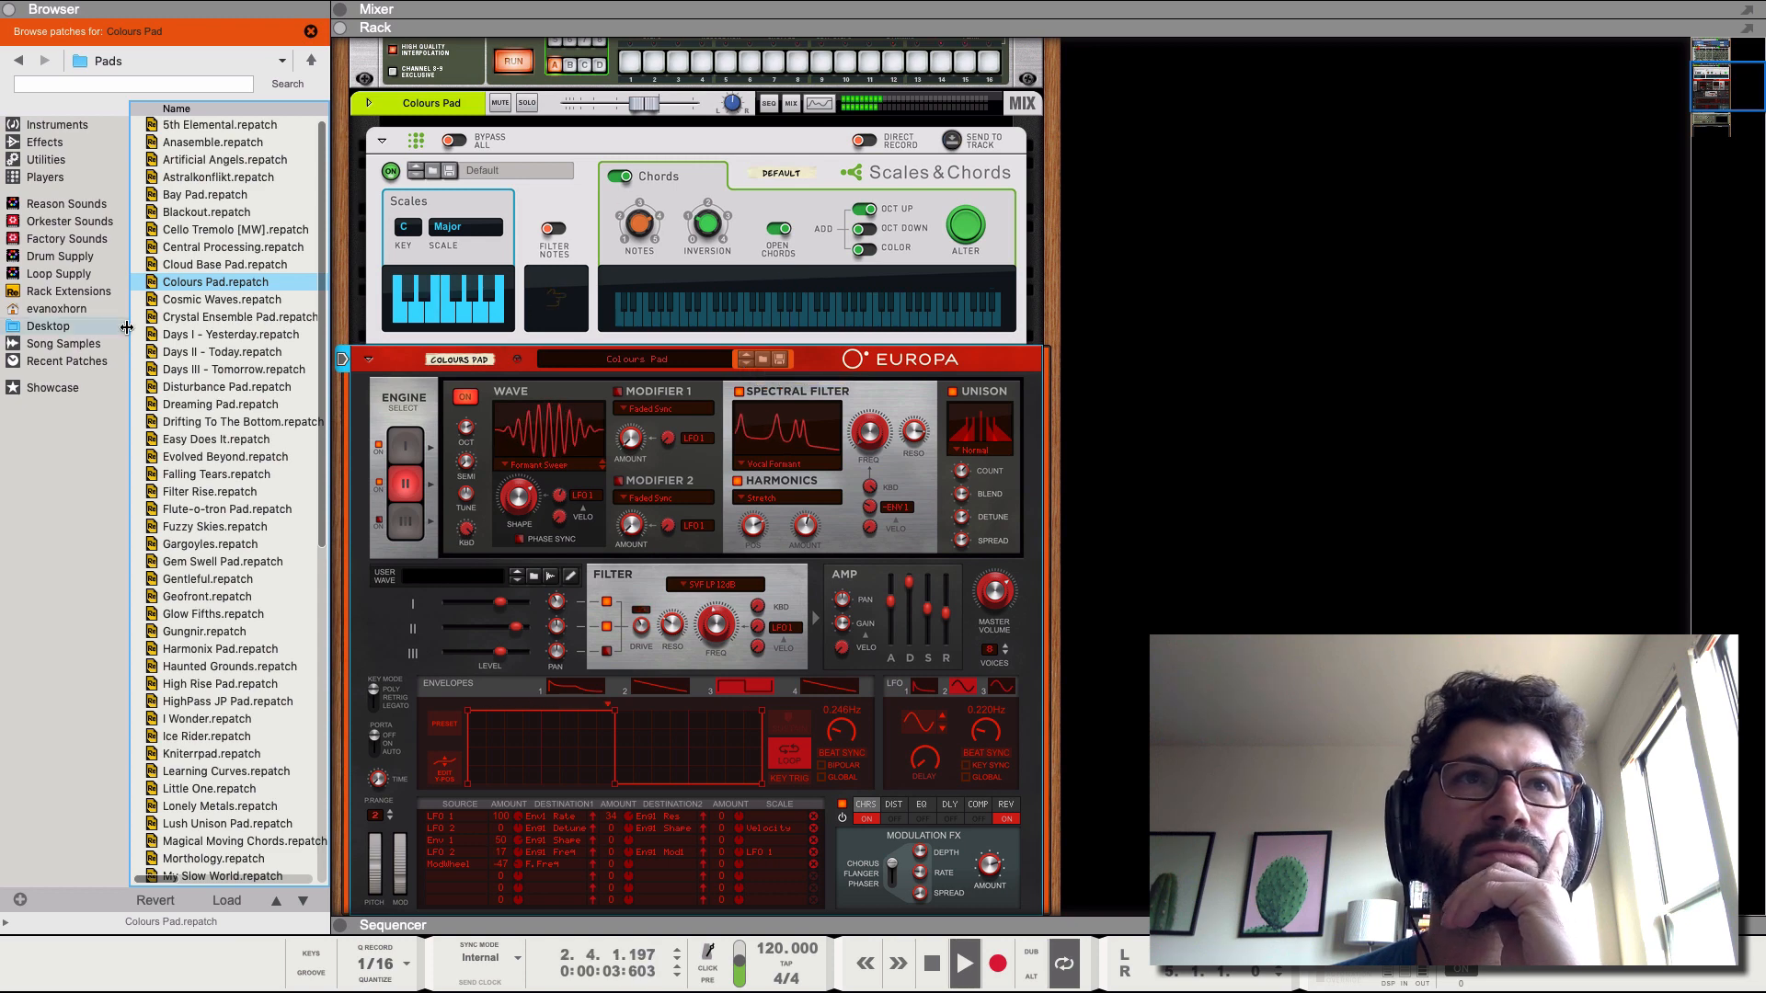
{"action": "left_click", "coordinate": [744, 366]}
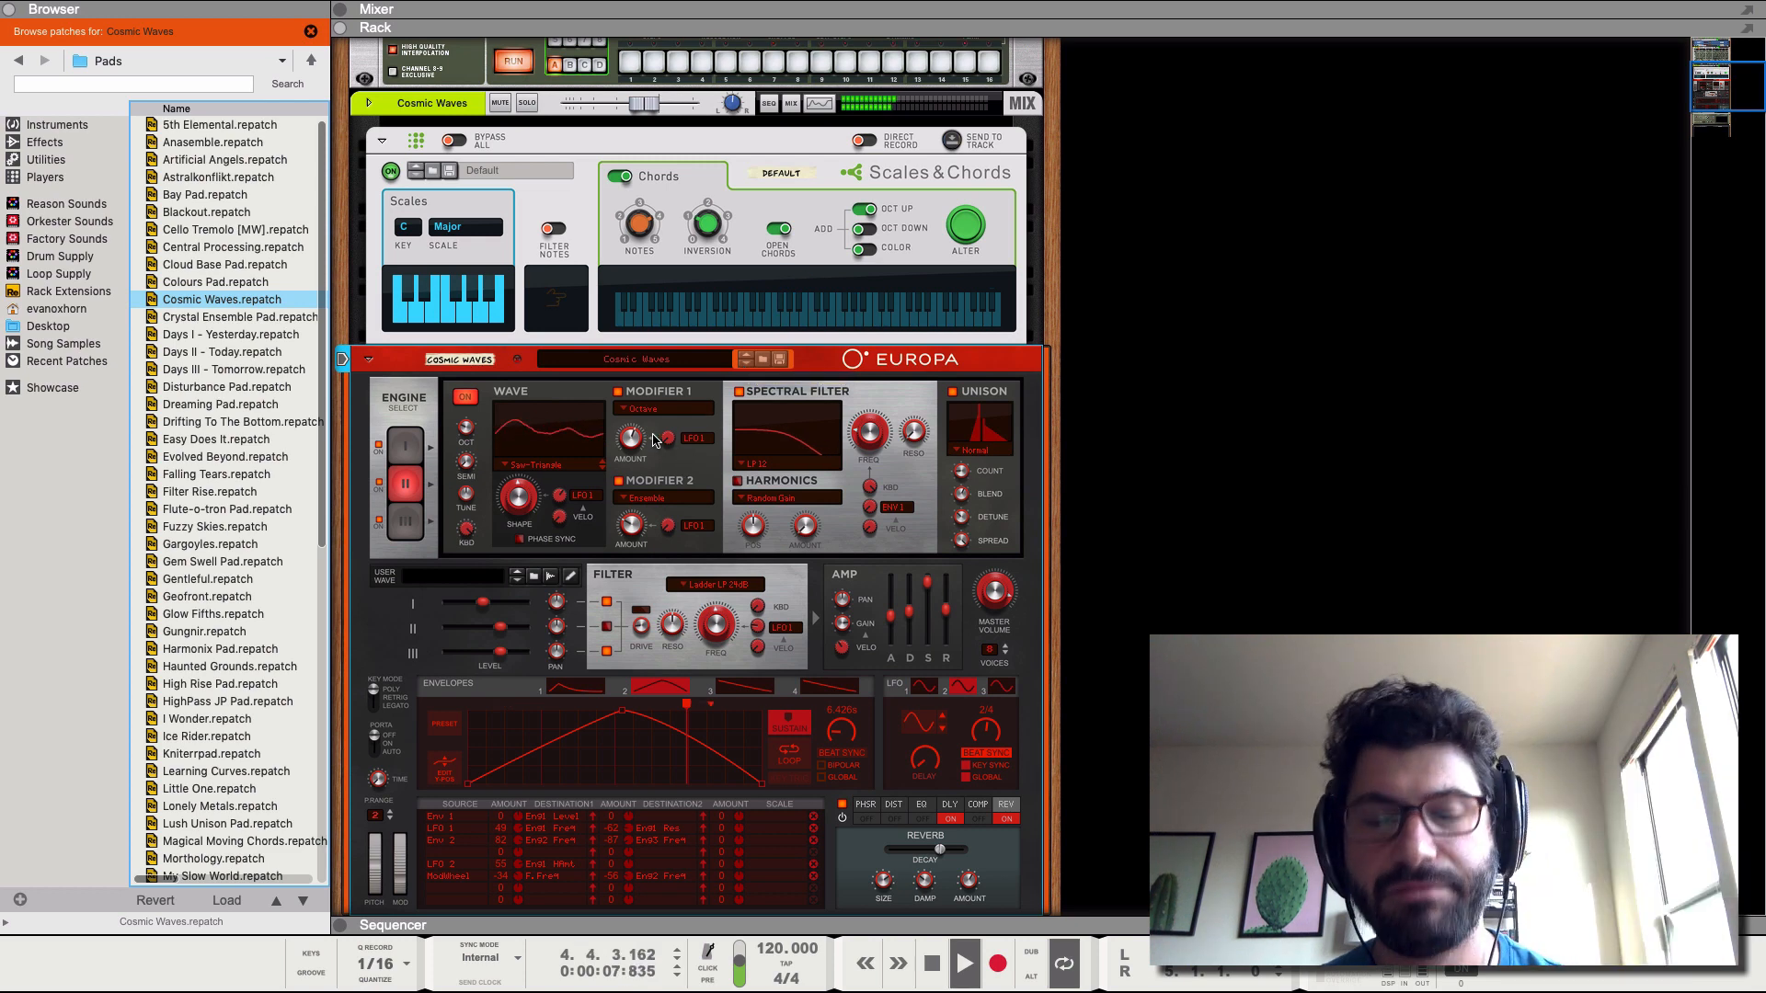
{"action": "key", "text": "space"}
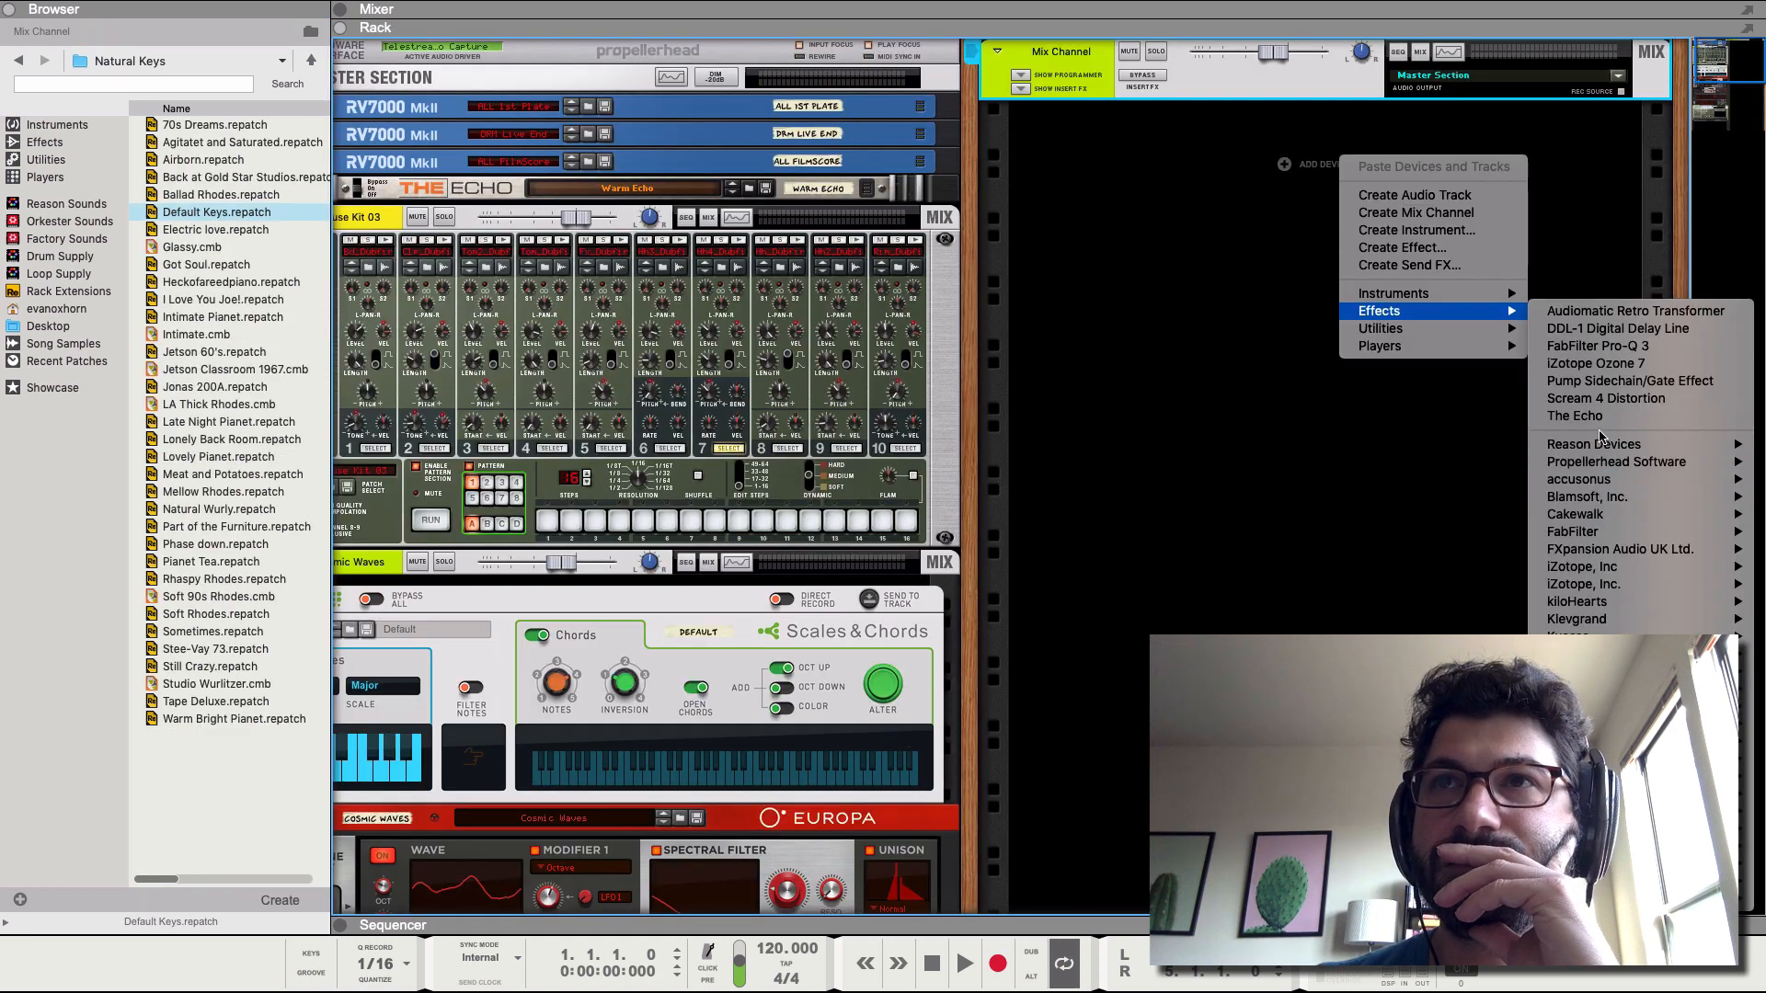
- Create a Radical Keys electric piano in the empty mix channel and add a Scales & Chords player to it
{"action": "mouse_move", "coordinate": [1599, 446]}
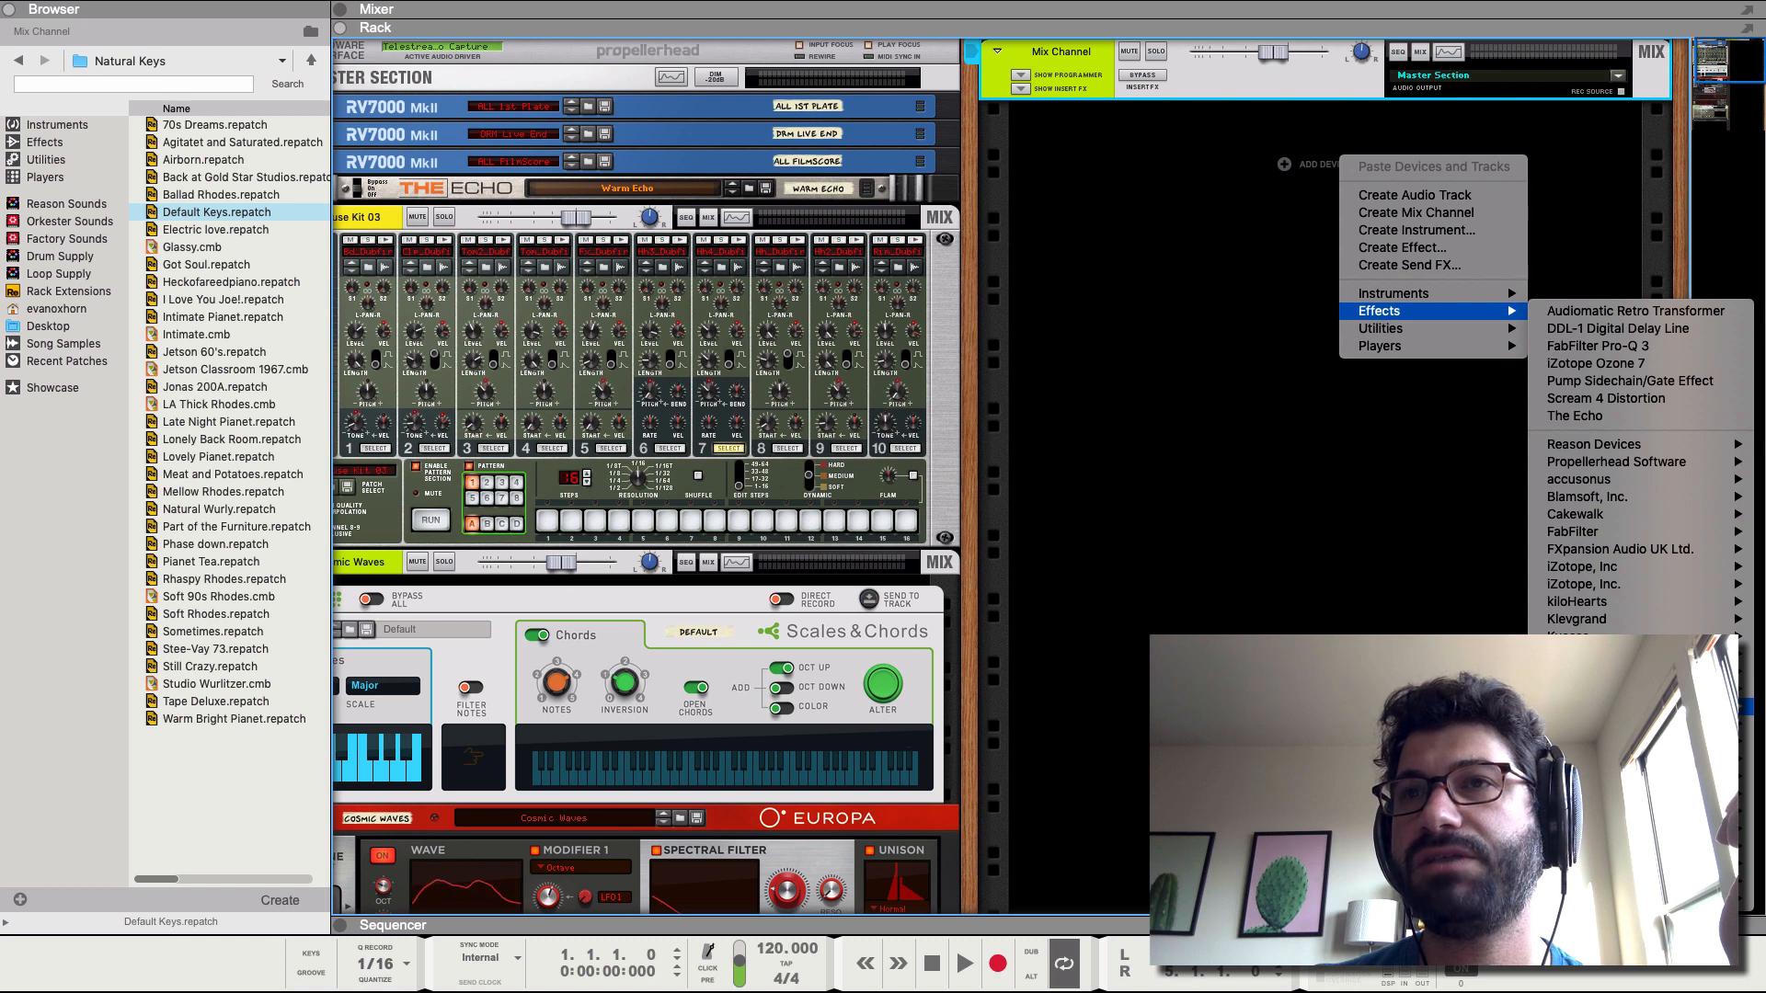
{"action": "mouse_move", "coordinate": [1416, 293]}
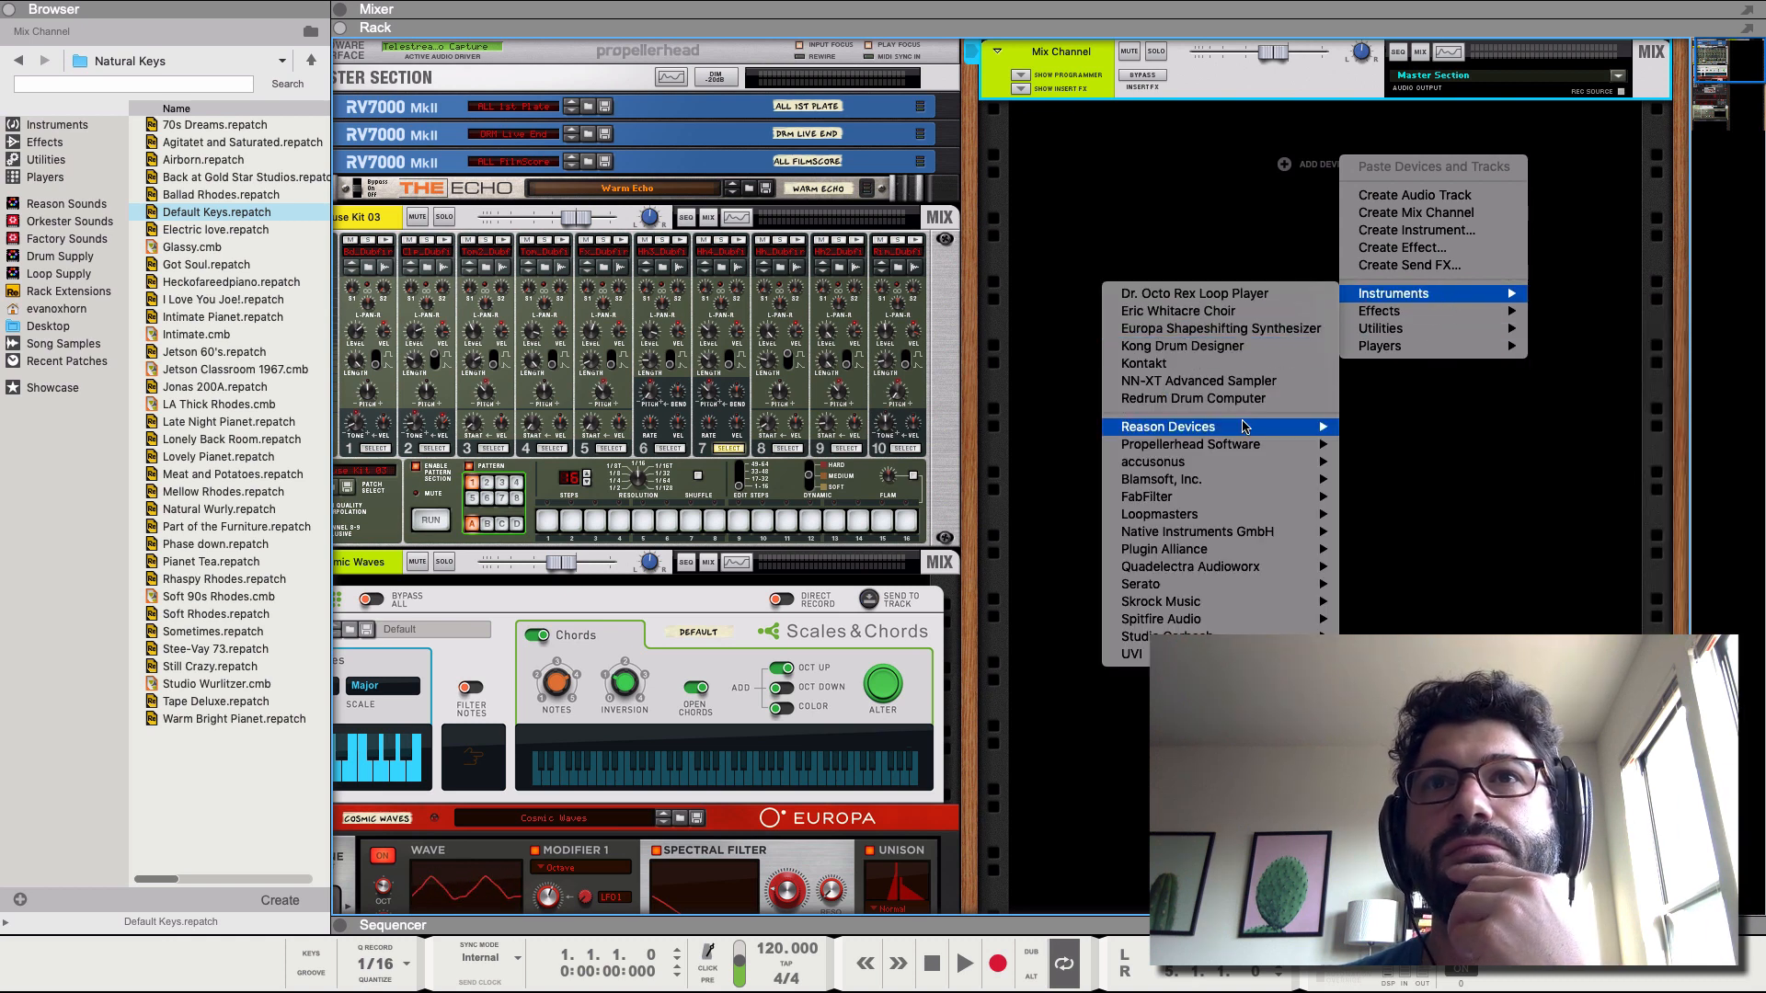
{"action": "mouse_move", "coordinate": [1246, 430]}
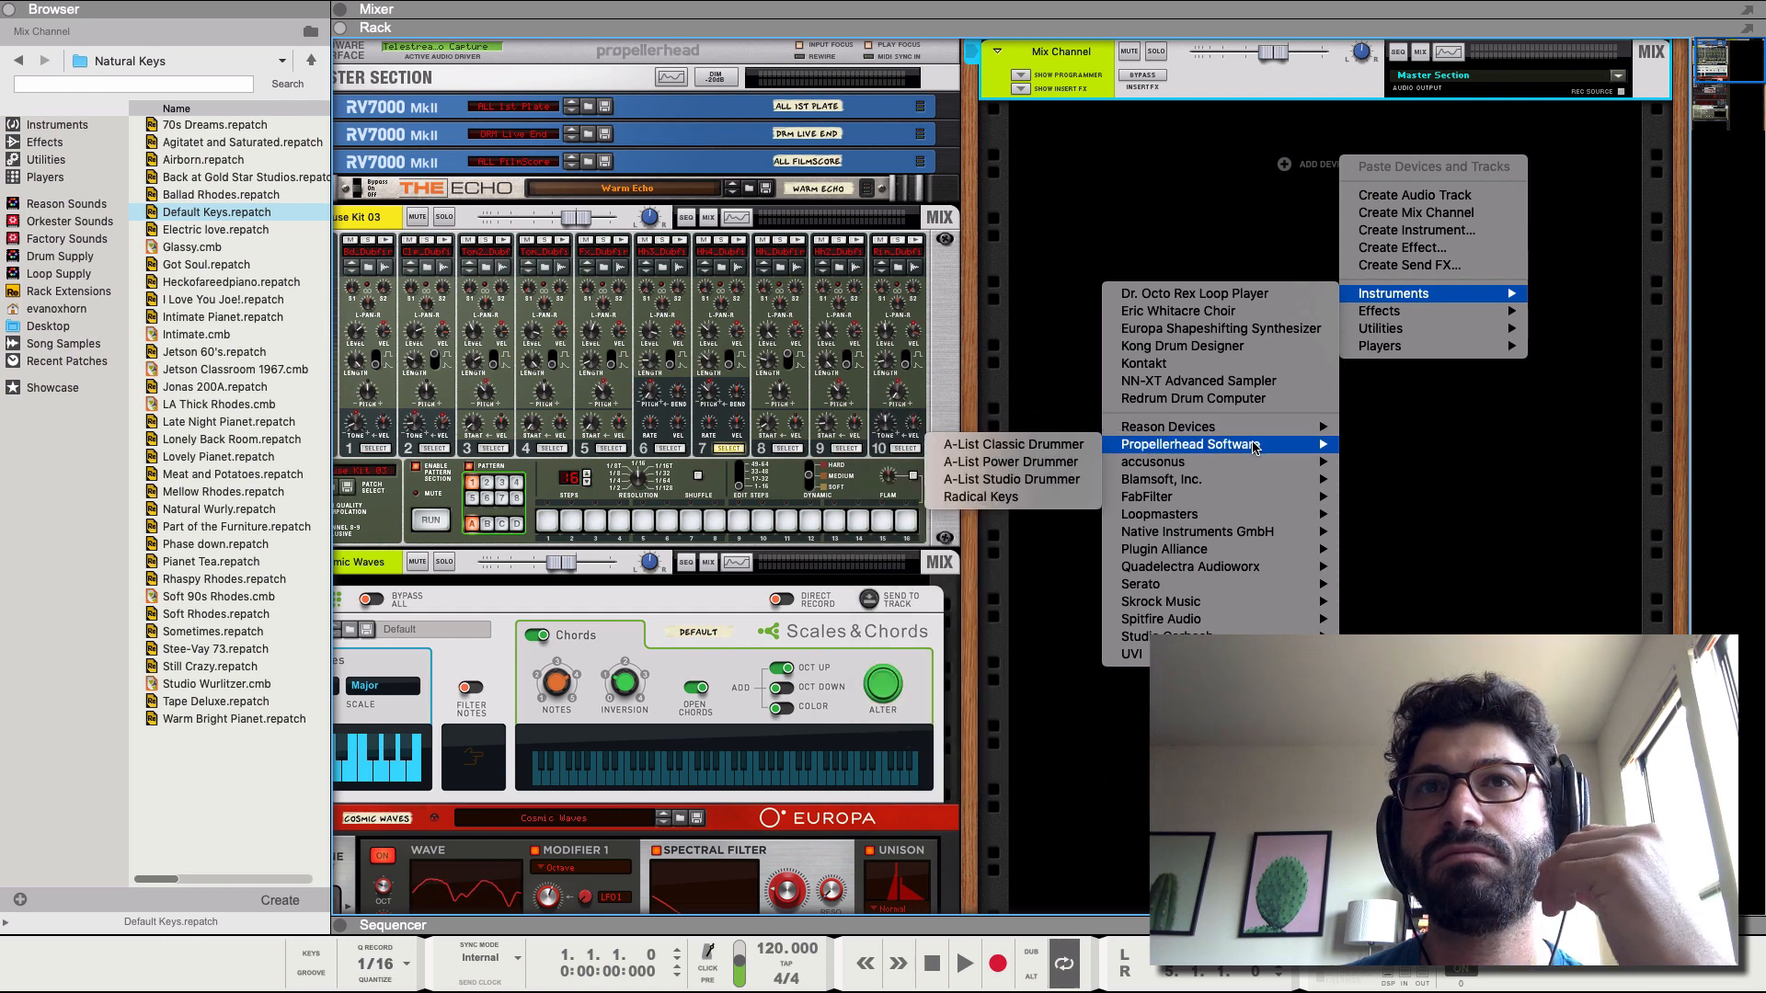
{"action": "left_click", "coordinate": [981, 497]}
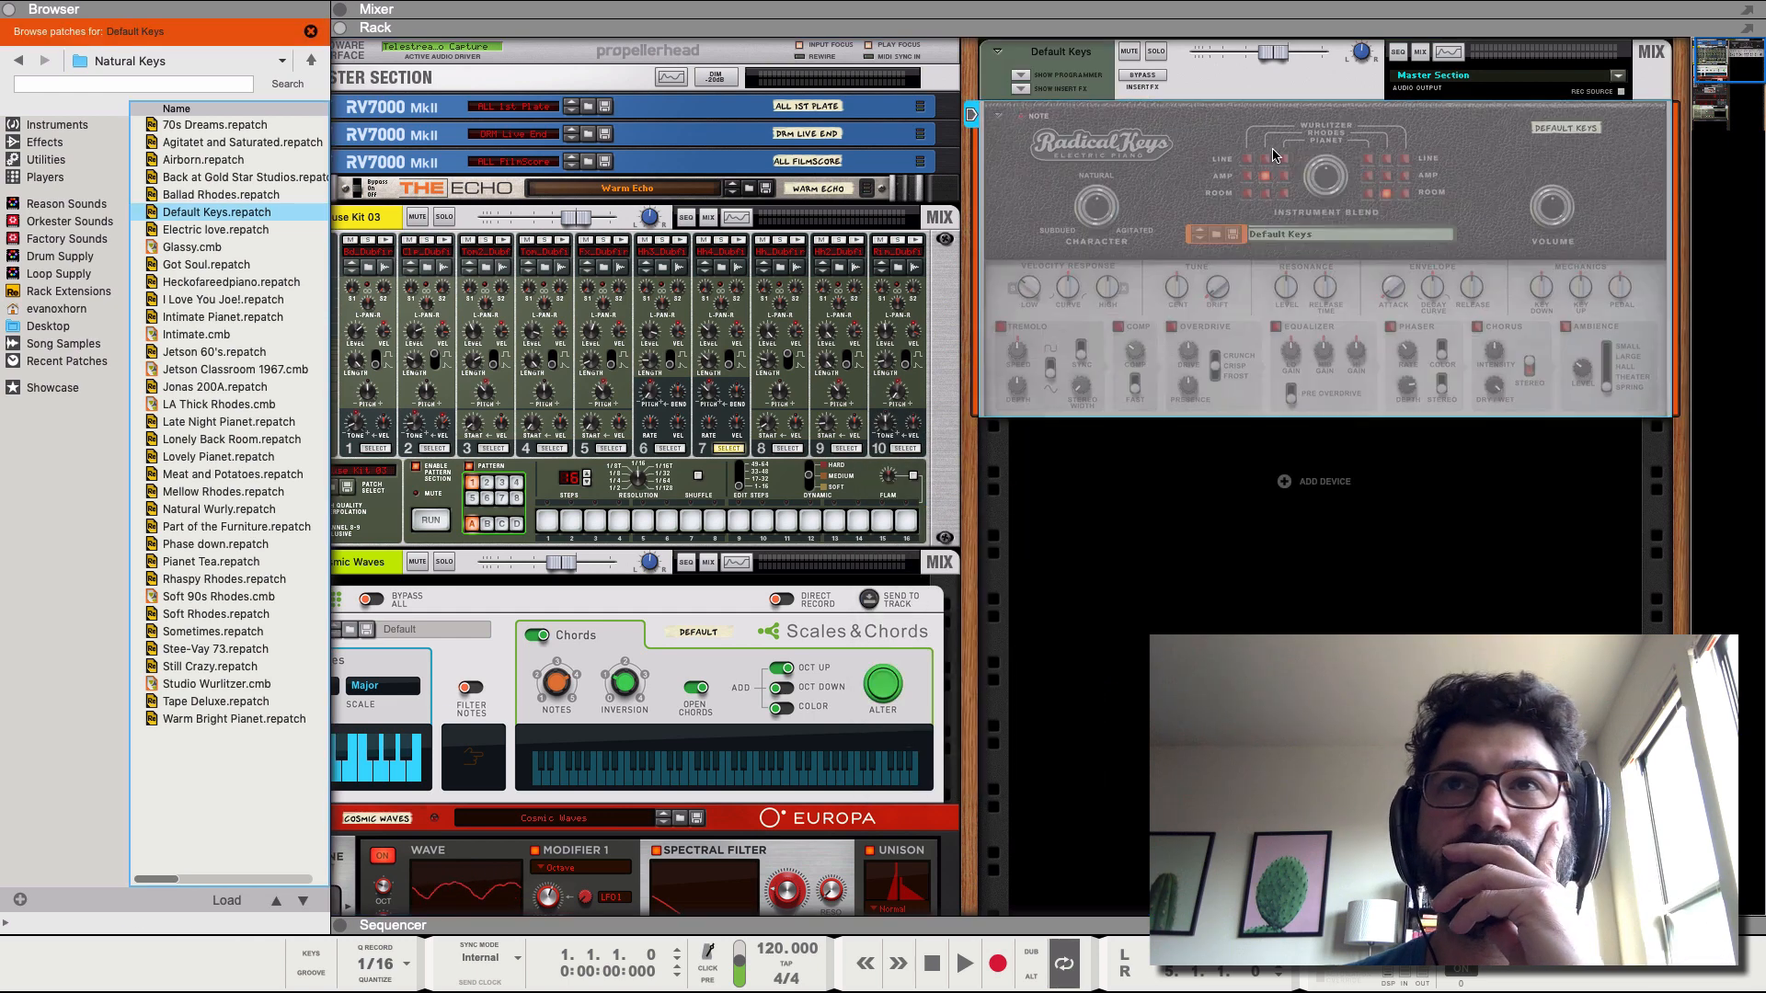
{"action": "right_click", "coordinate": [1291, 109]}
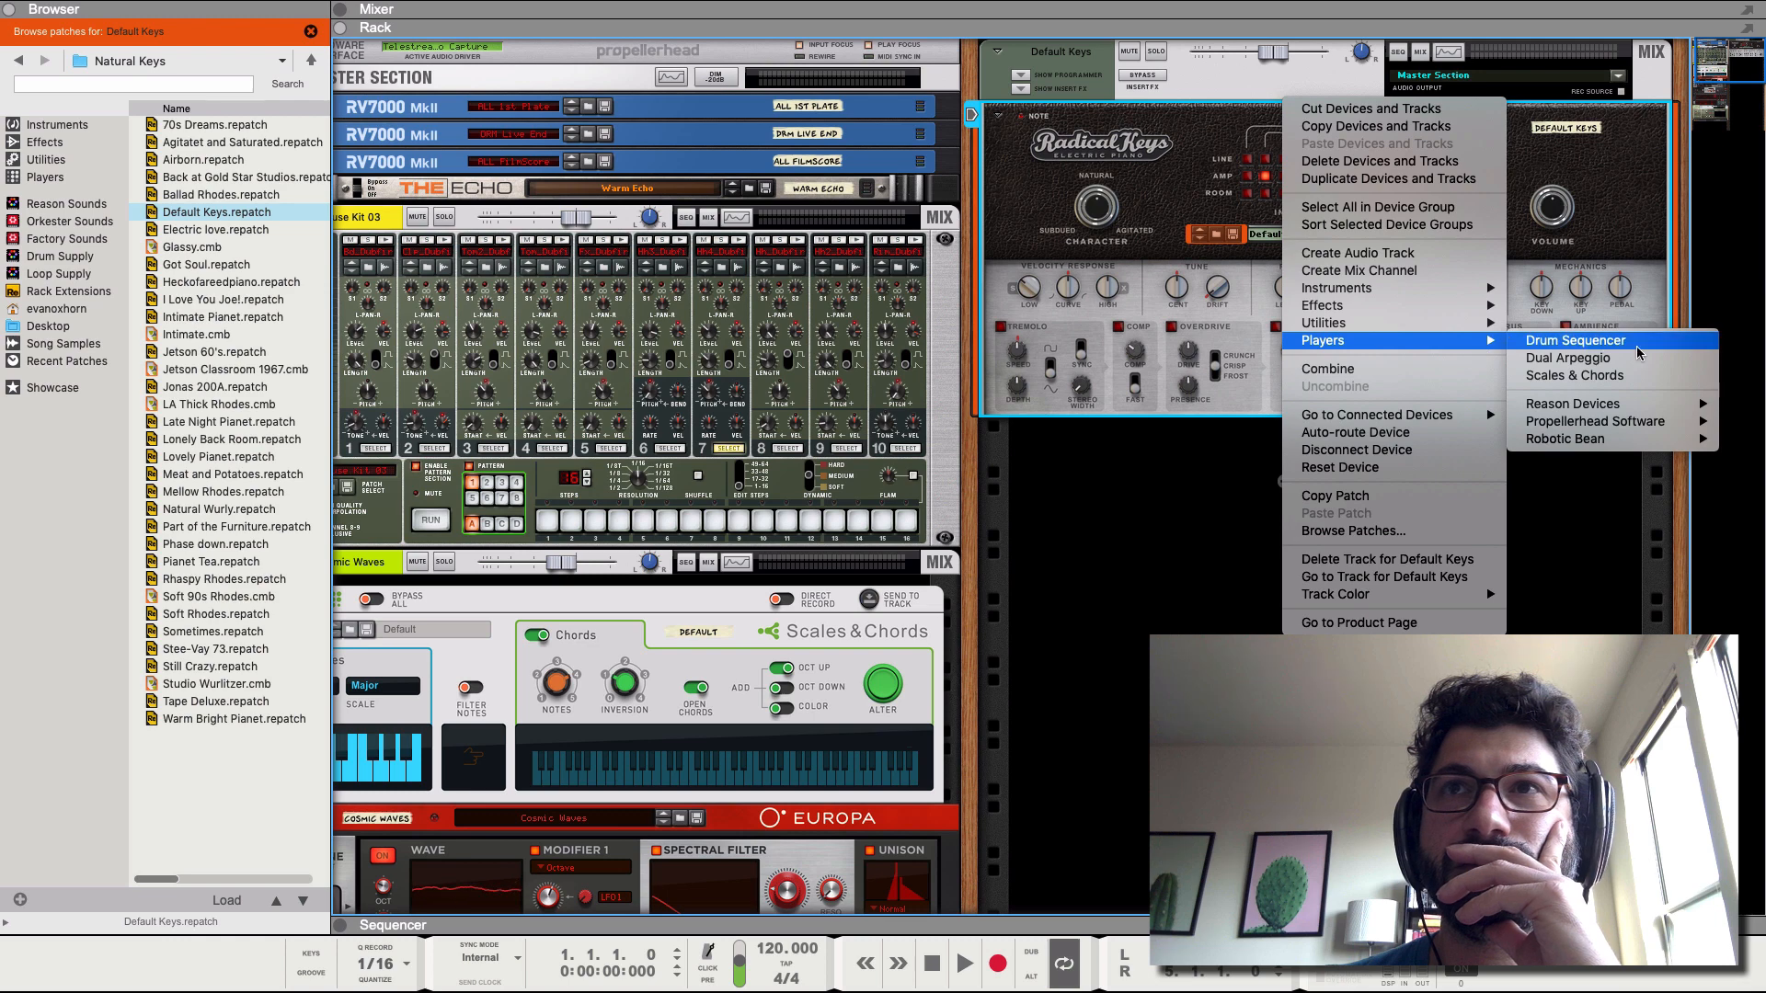
{"action": "left_click", "coordinate": [1636, 376]}
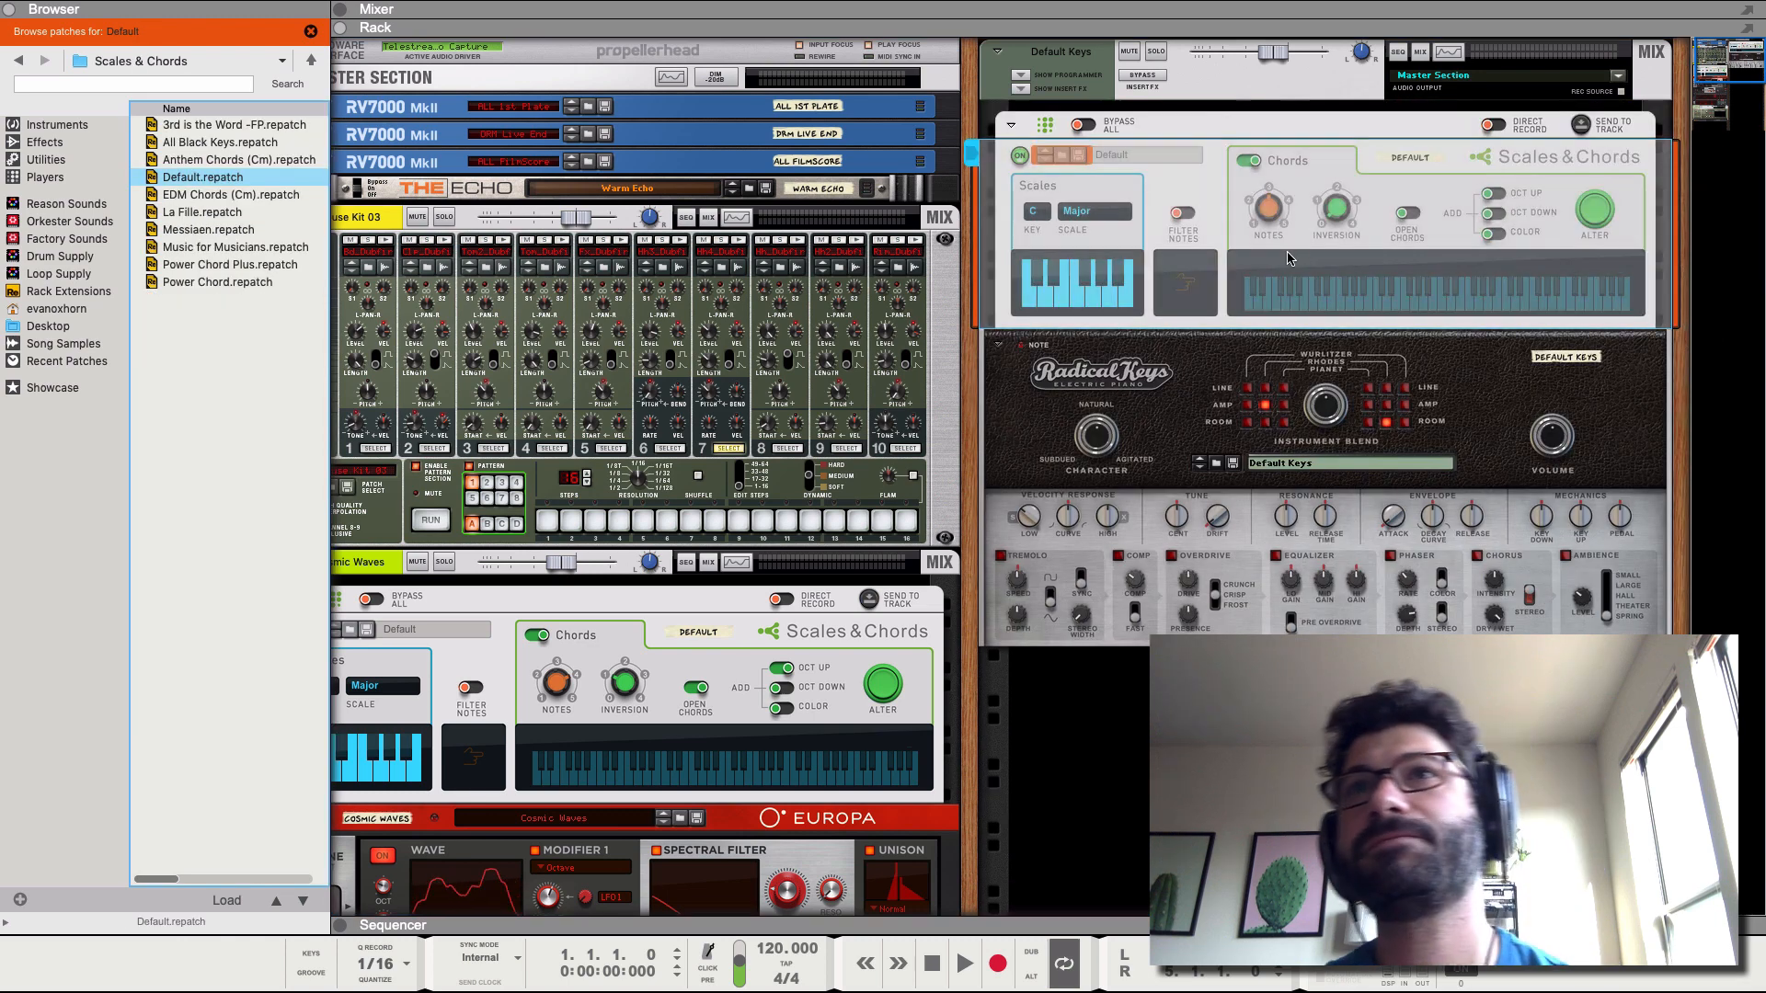
- Set the Radical Keys' Scales & Chords player to four notes and inversion 2, turn on Open Chords, and start playback
{"action": "left_click", "coordinate": [1350, 217]}
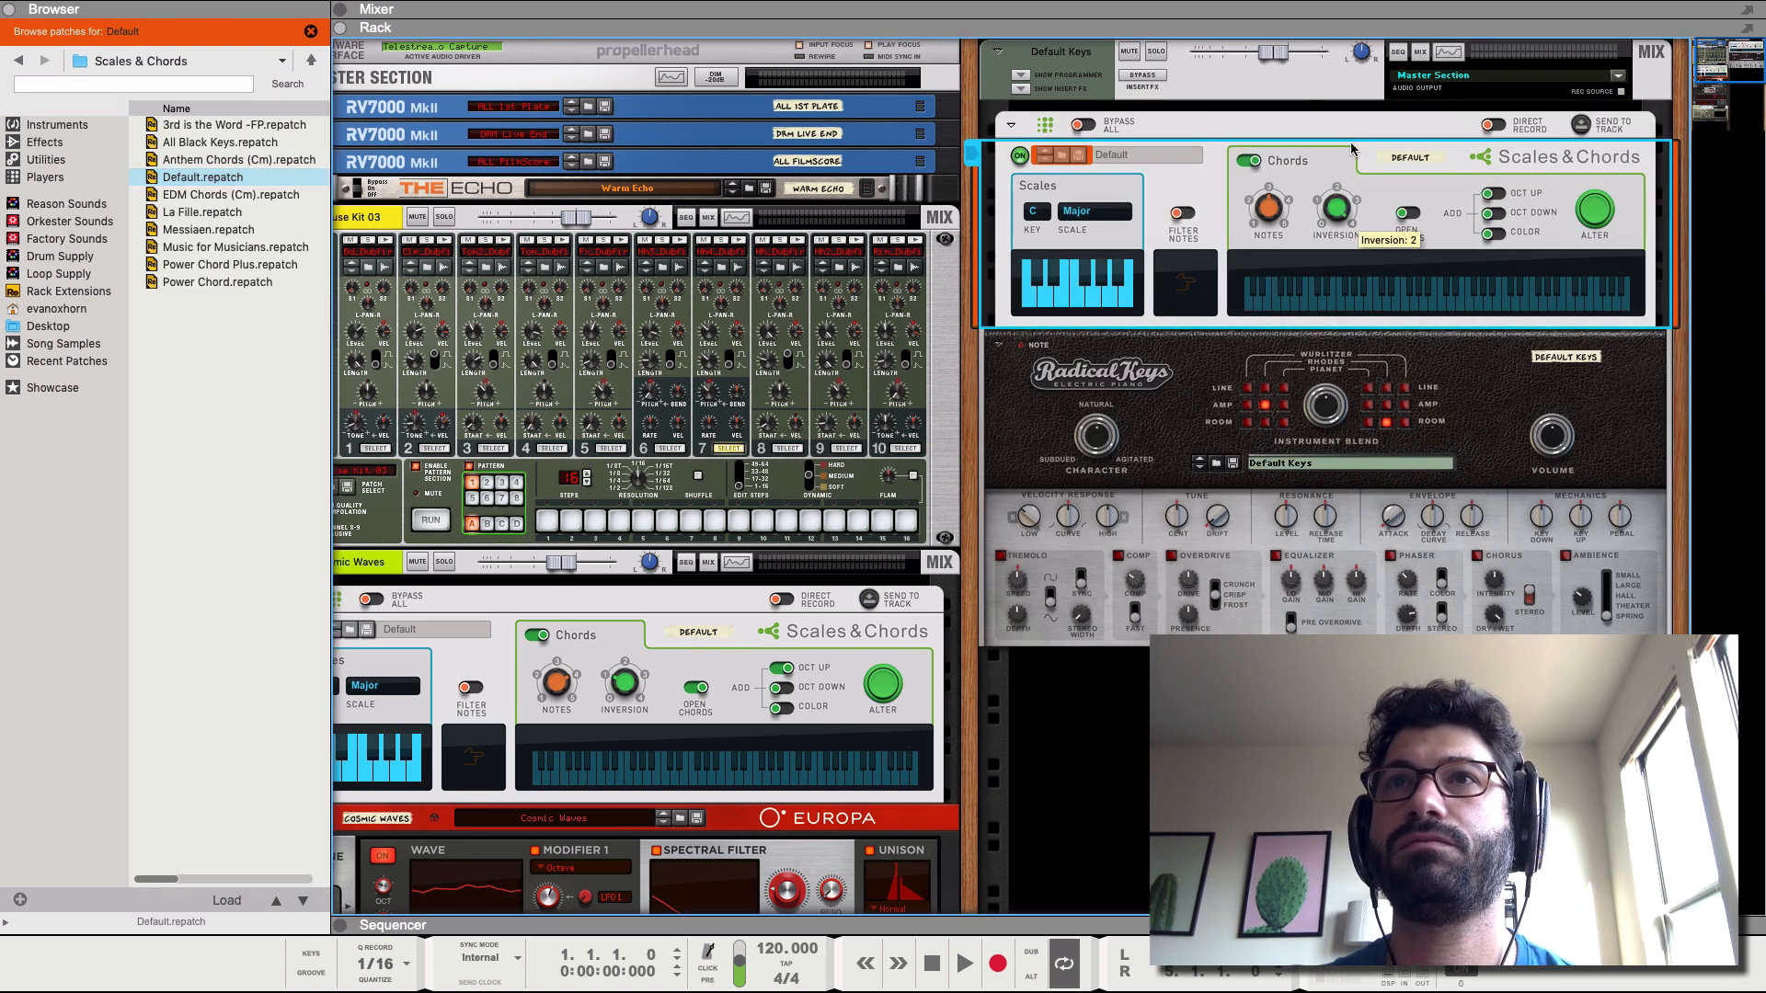
{"action": "left_click", "coordinate": [1407, 213]}
{"action": "key", "text": "space"}
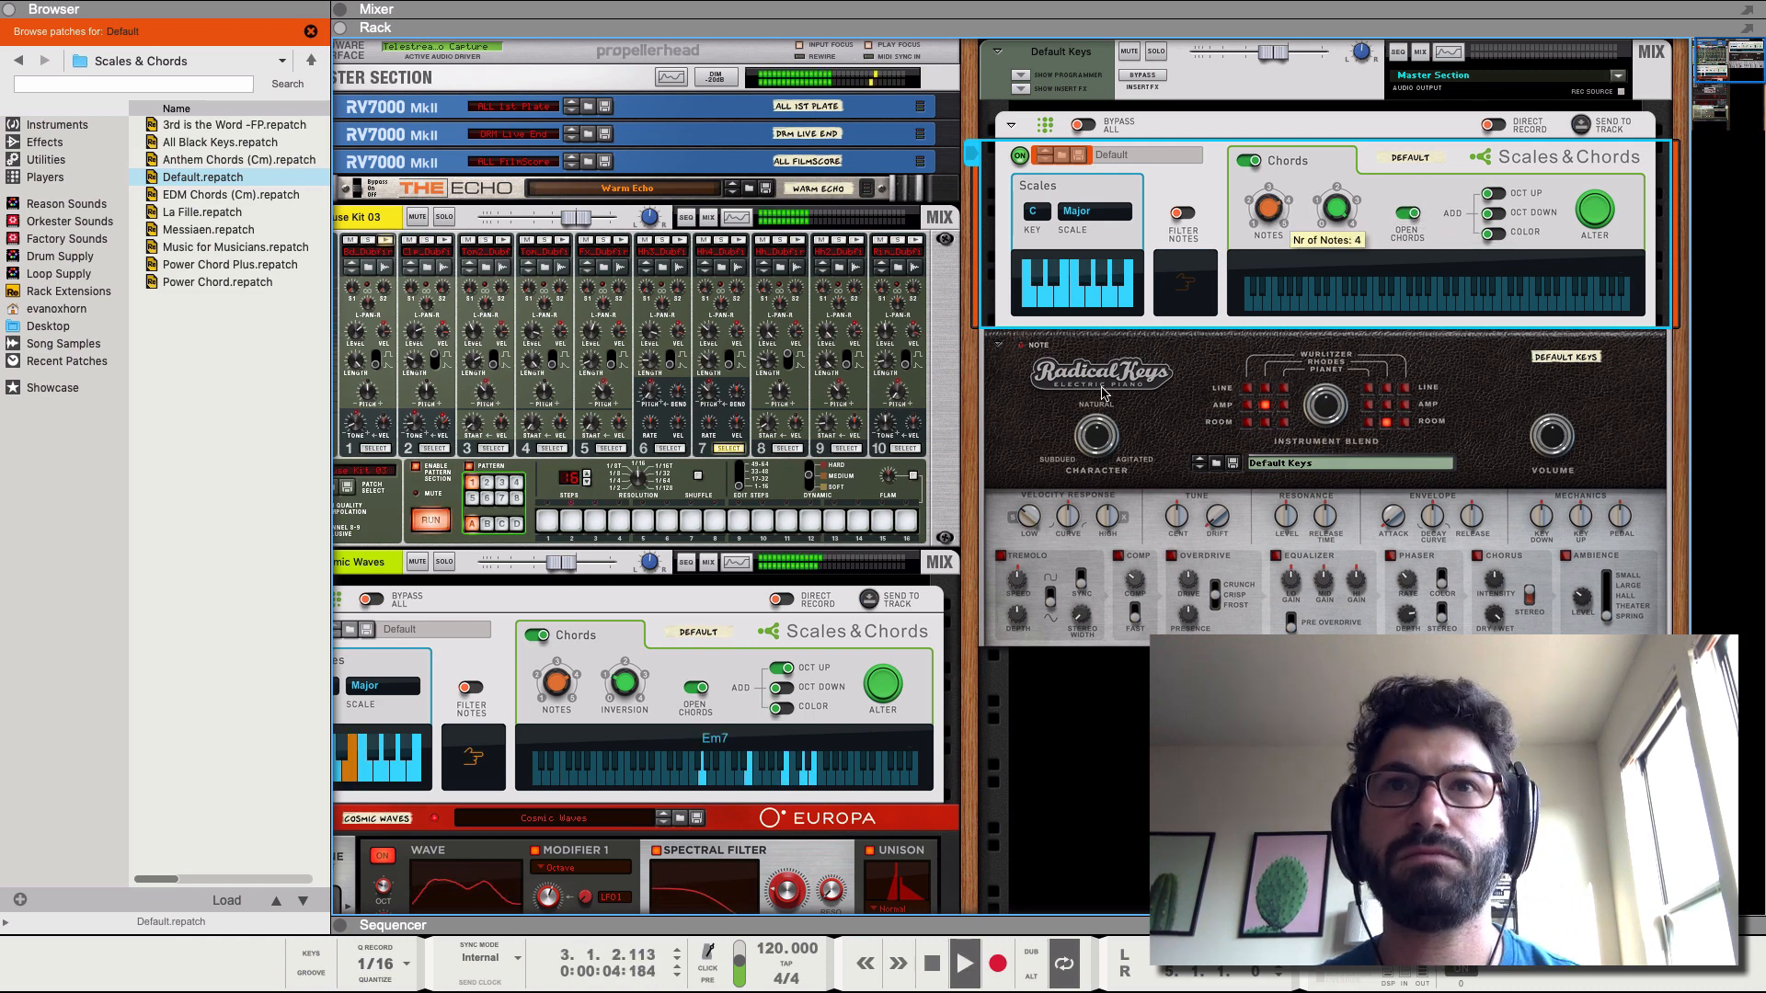
- Copy the Cosmic Waves clip onto the Default Keys track in the sequencer and play the loop
{"action": "left_click", "coordinate": [340, 926]}
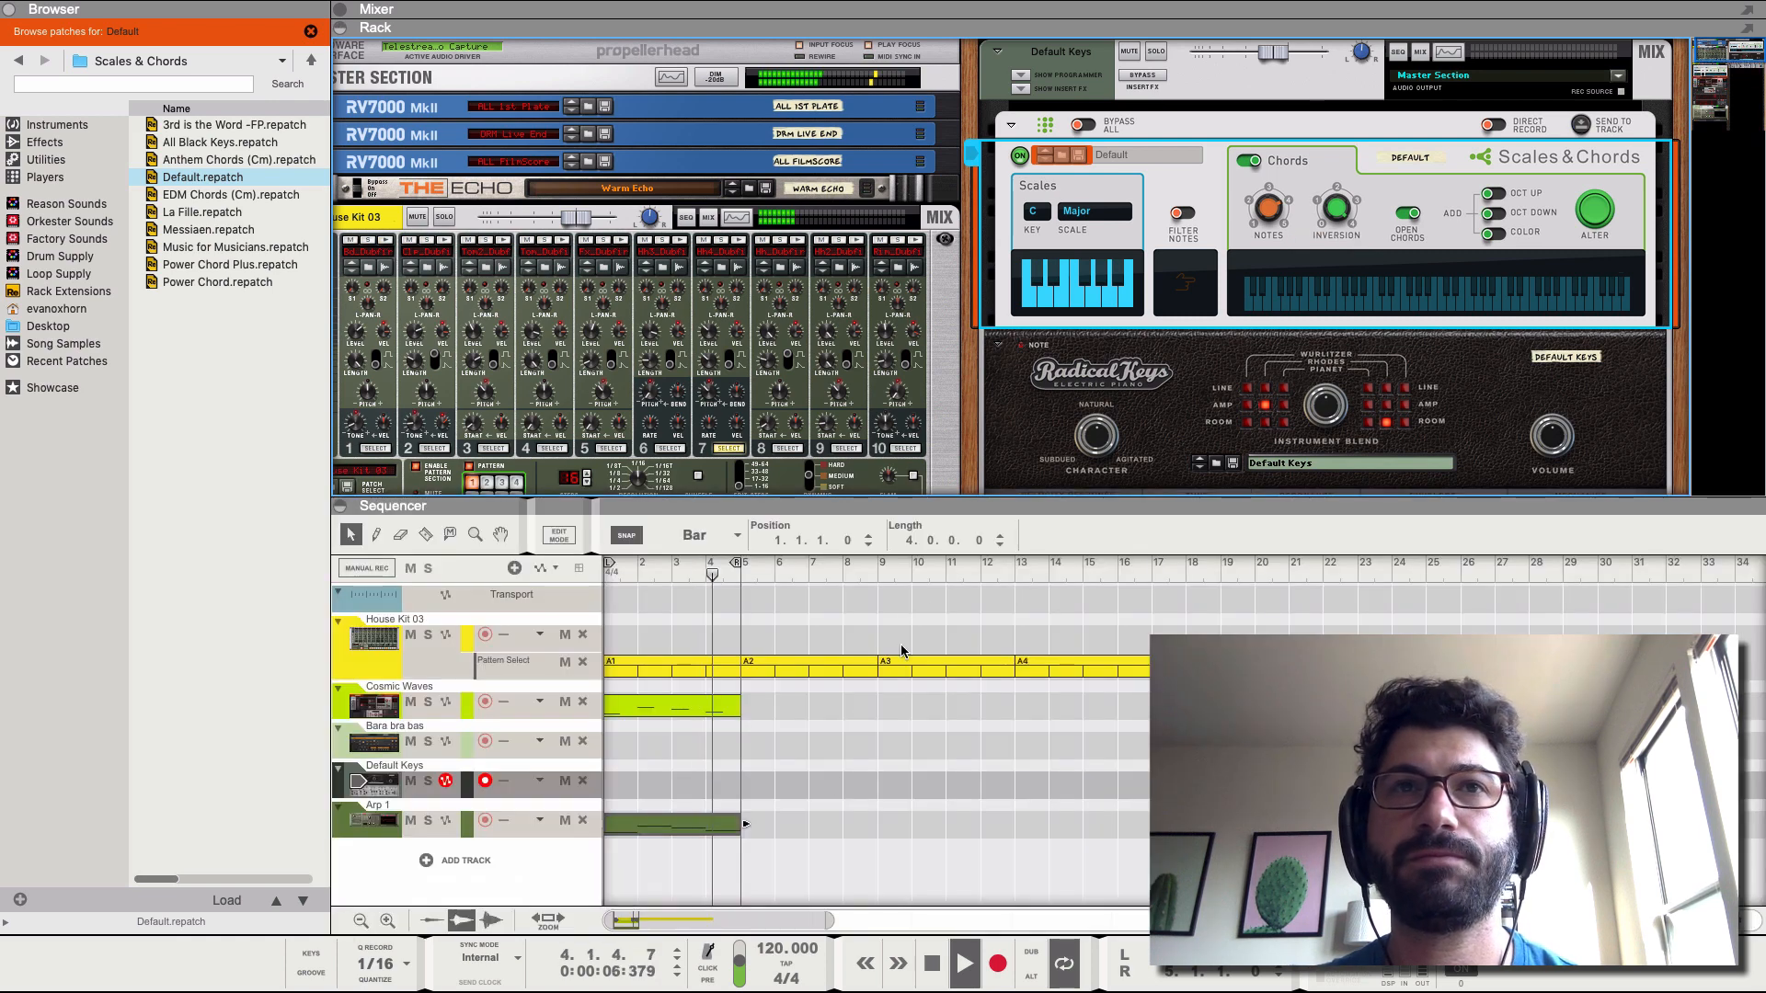
{"action": "key", "text": "space"}
{"action": "left_click", "coordinate": [671, 711]}
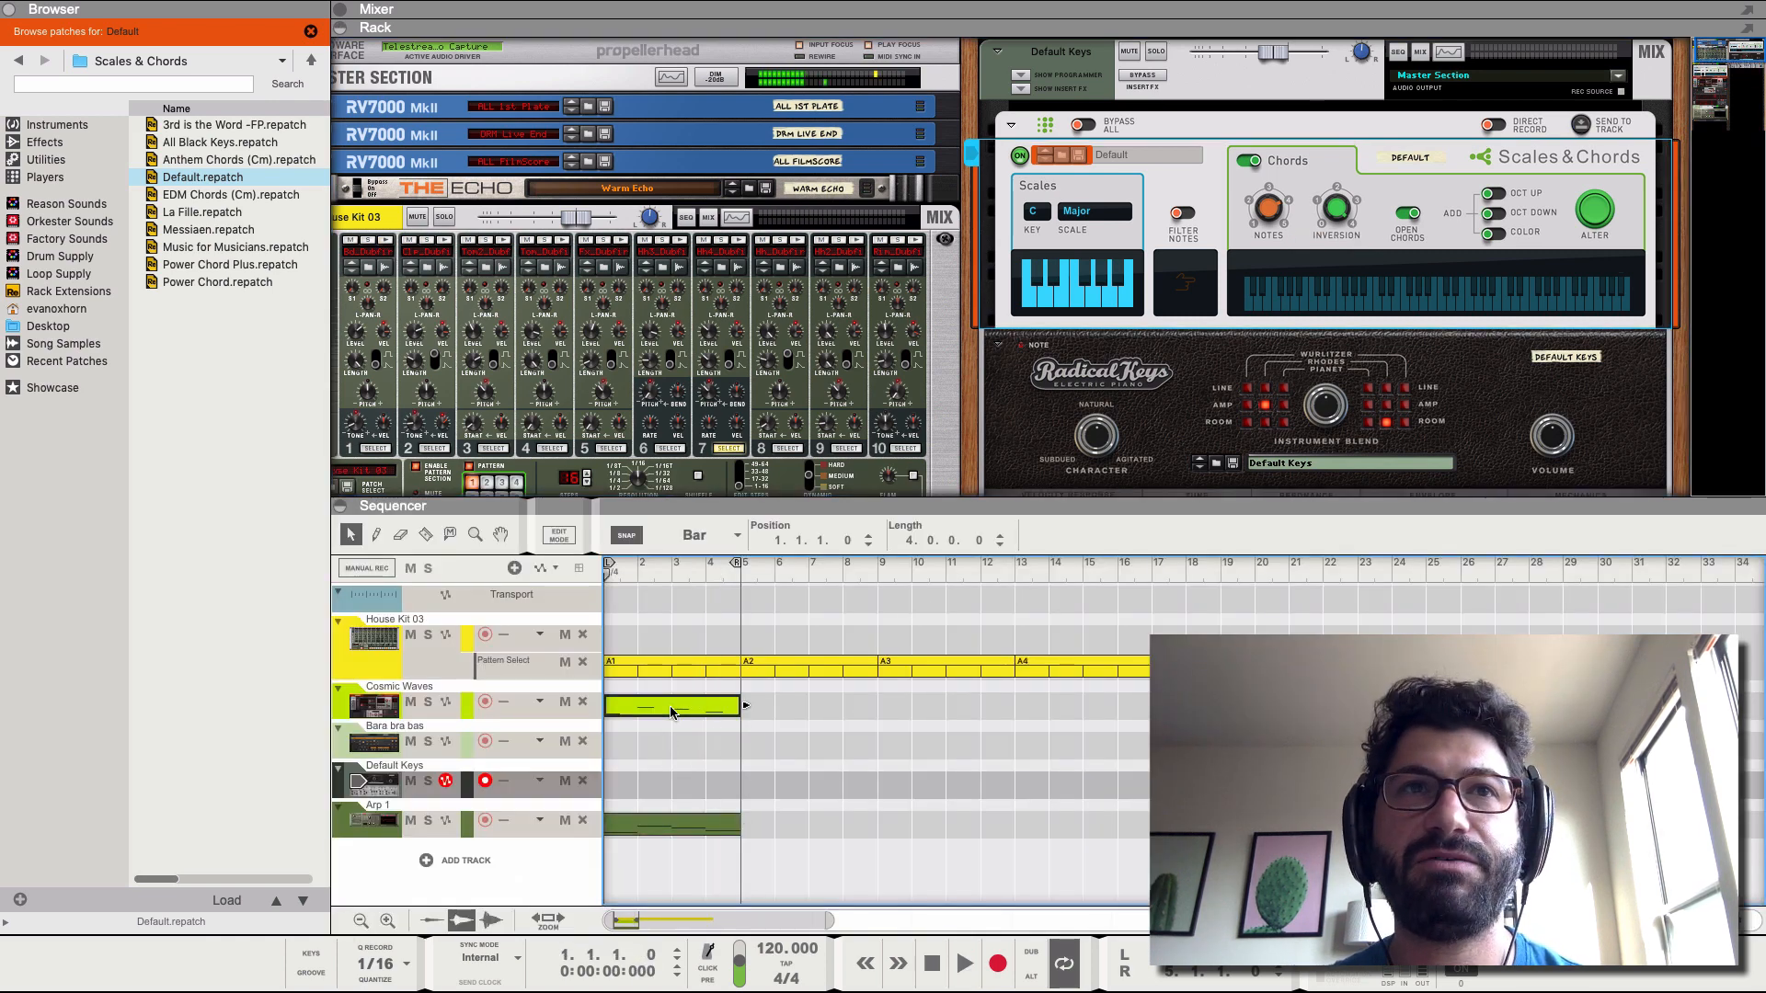
{"action": "left_click_drag", "start_coordinate": [671, 711], "coordinate": [672, 786]}
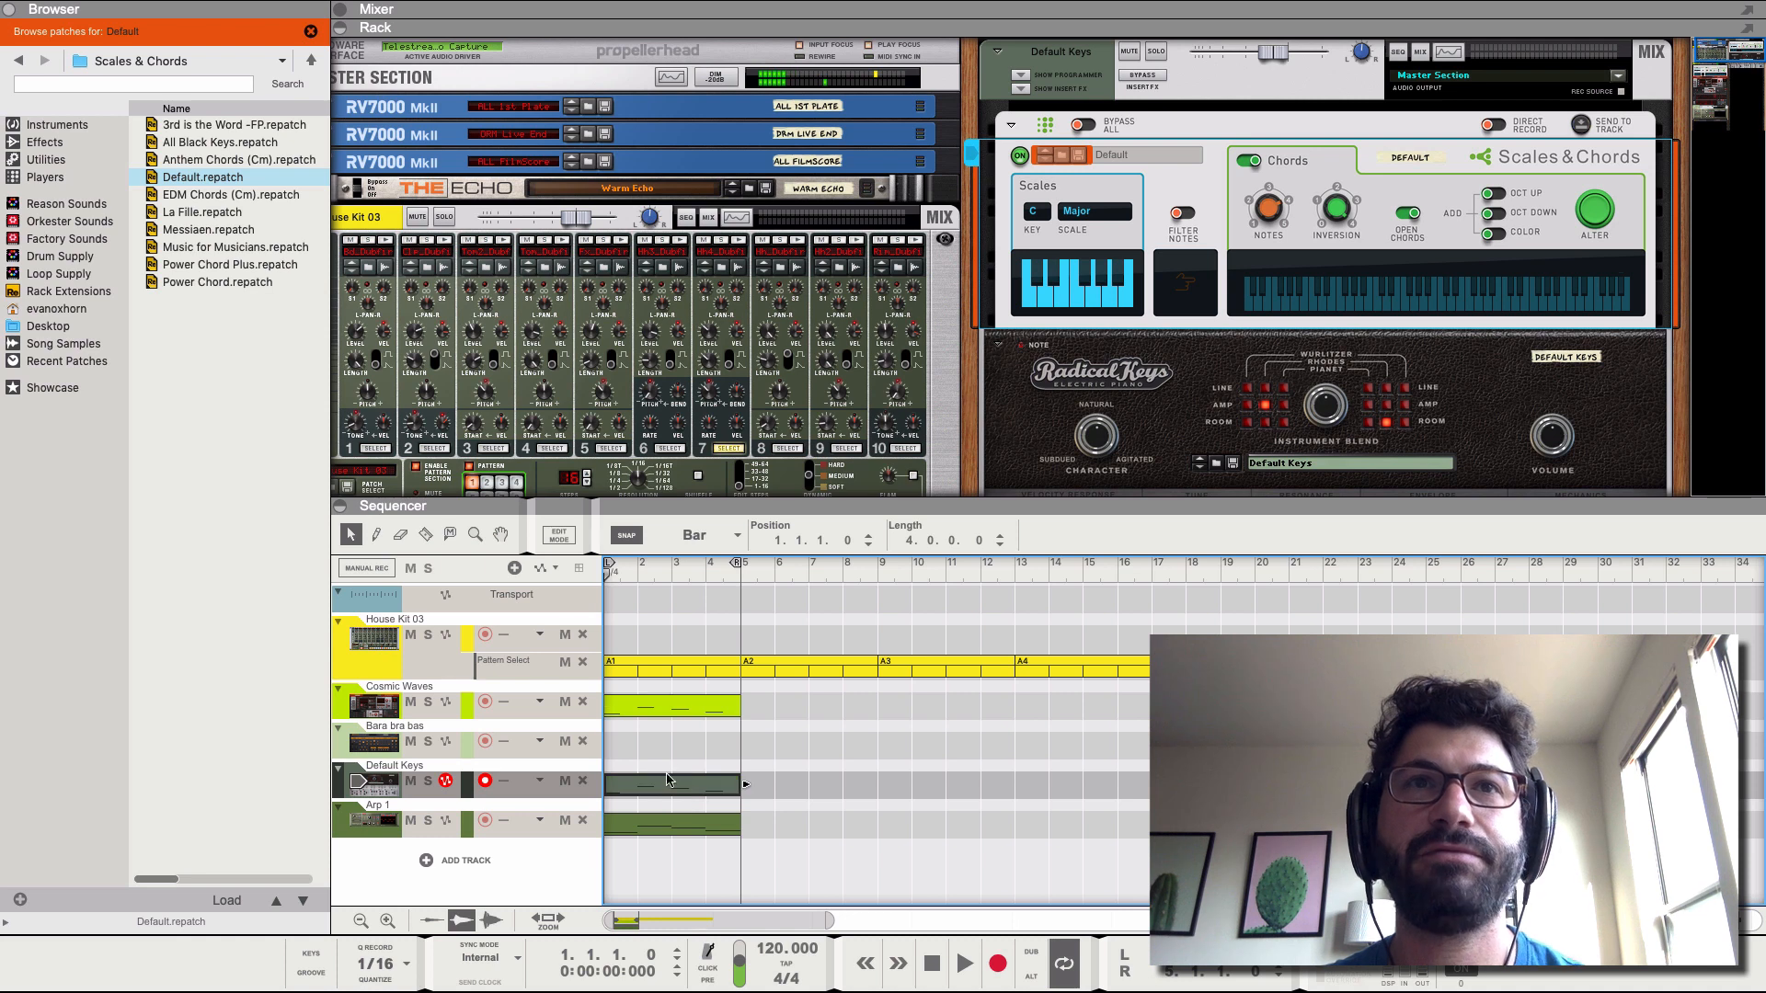
{"action": "key", "text": "space"}
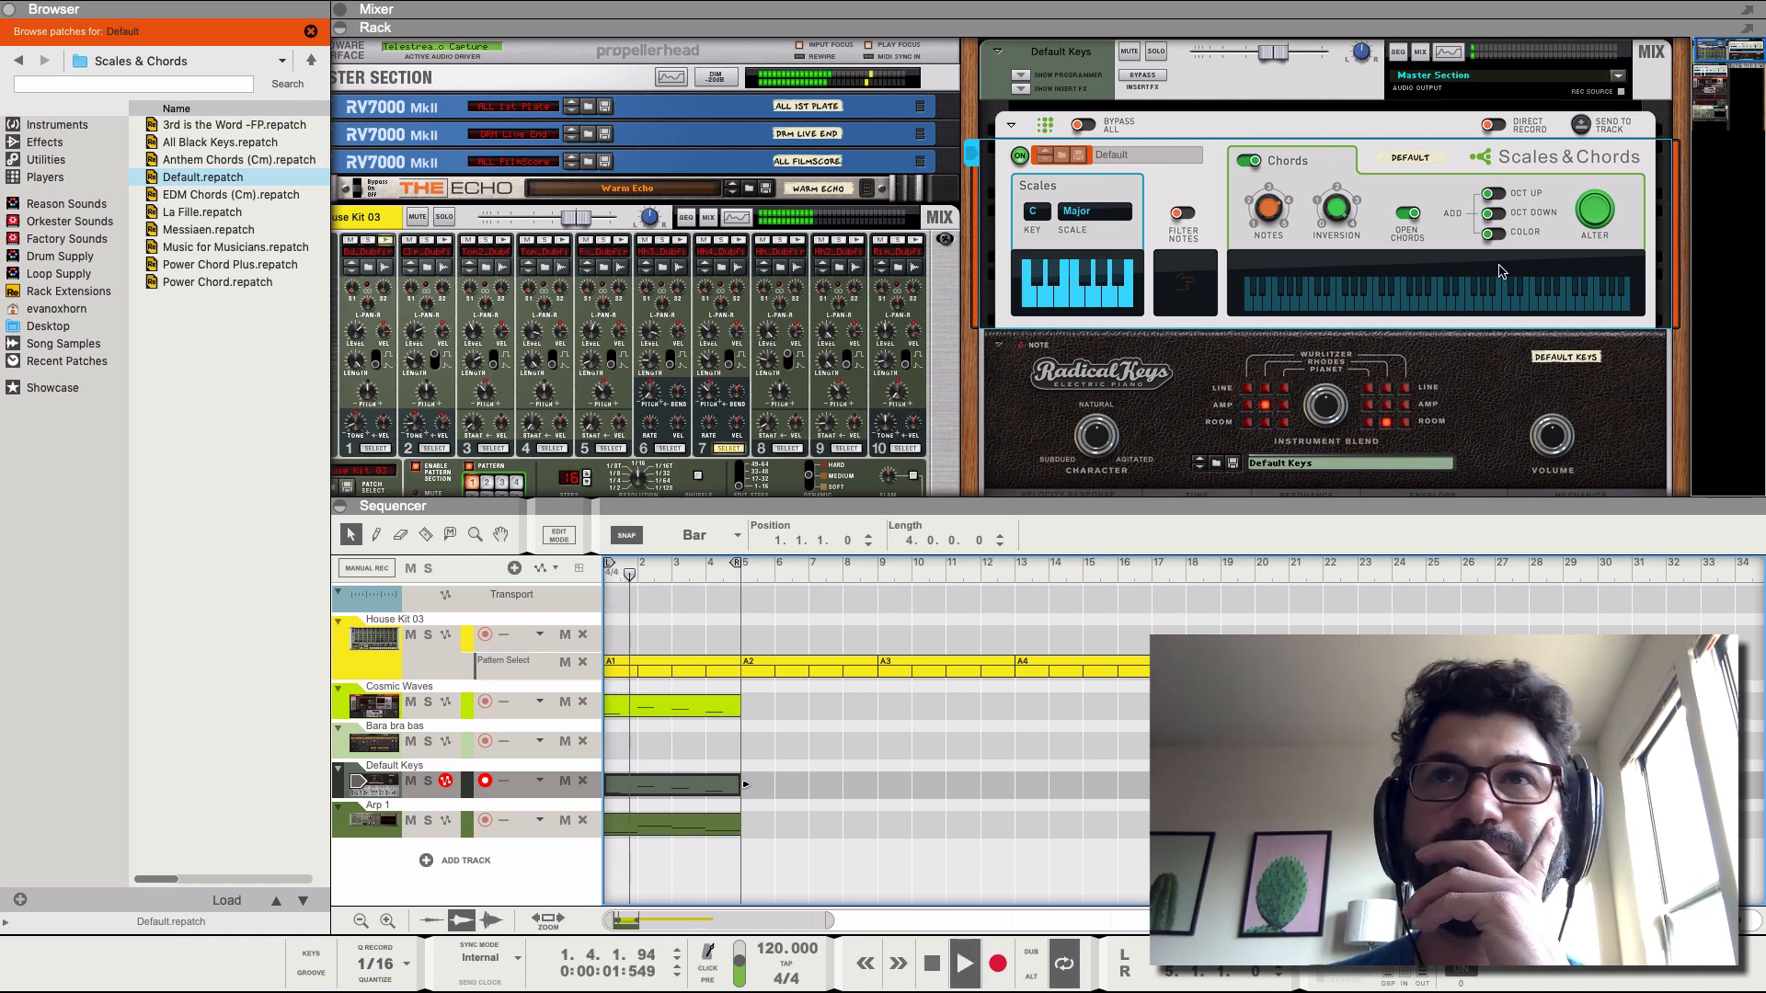
- Turn off Open Chords on the Radical Keys' chord player and raise the Default Keys channel level slightly
{"action": "left_click", "coordinate": [1346, 218]}
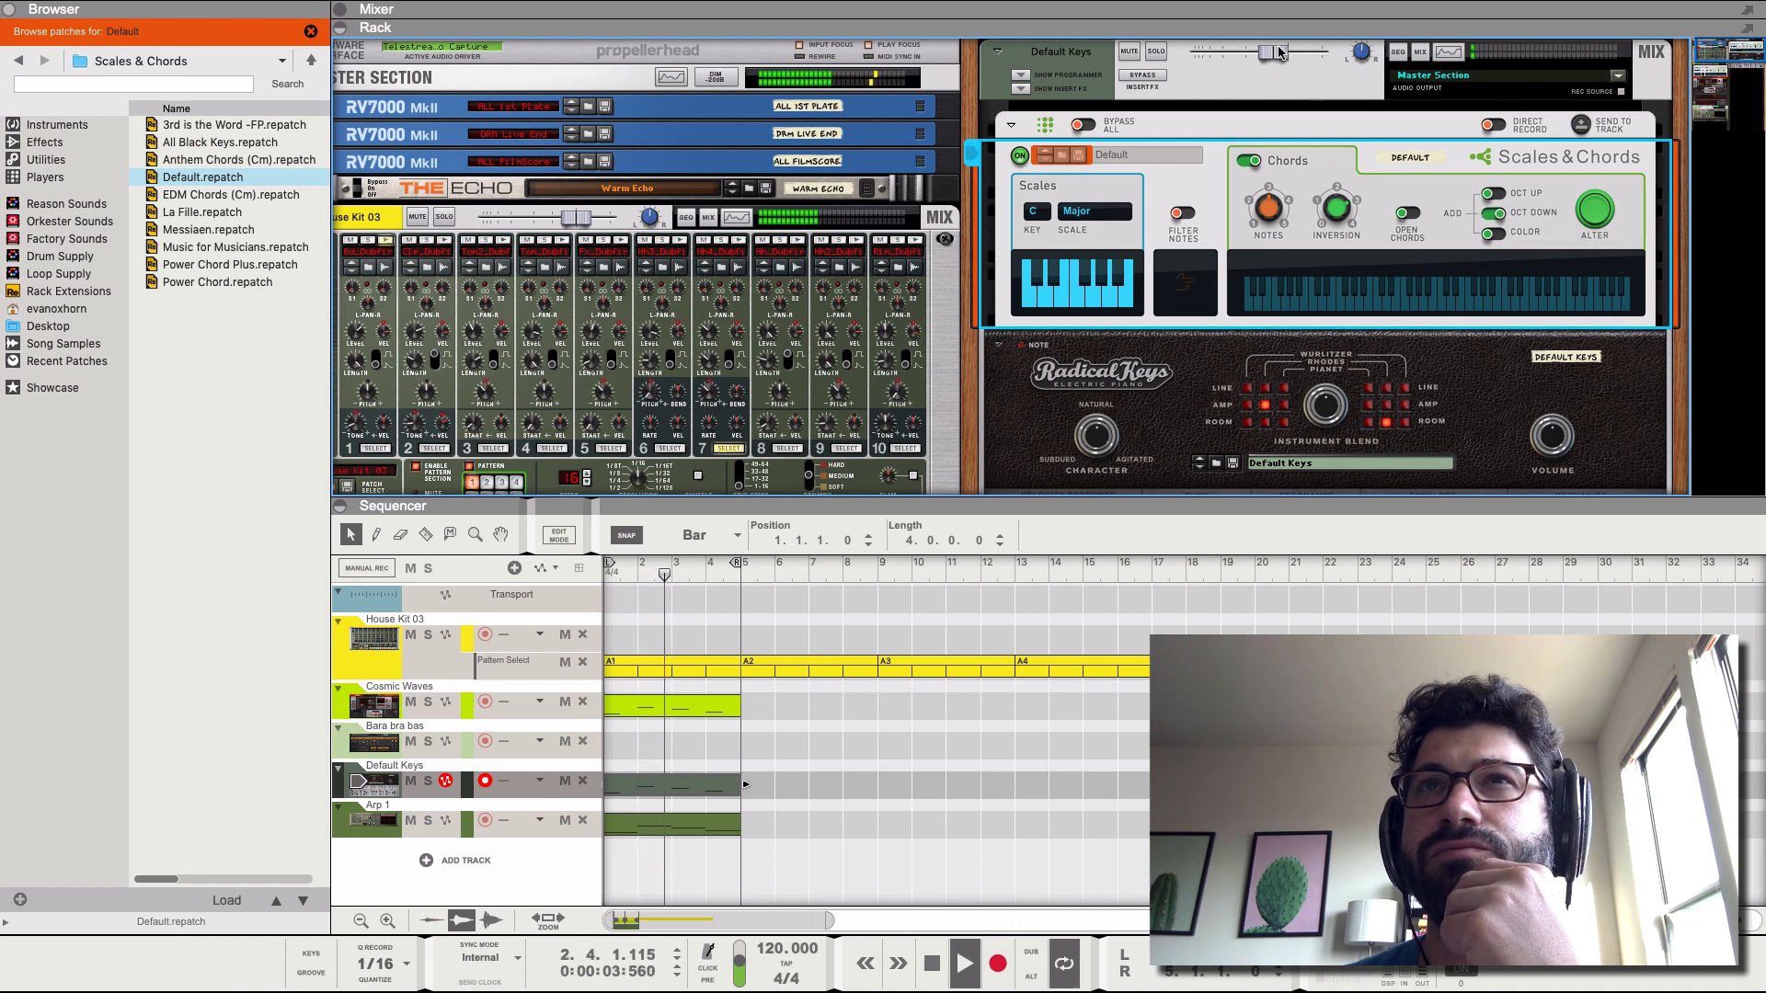
{"action": "left_click_drag", "start_coordinate": [1275, 53], "coordinate": [1288, 53]}
{"action": "scroll", "coordinate": [1158, 387], "scroll_direction": "down", "scroll_amount": 1}
{"action": "scroll", "coordinate": [1157, 386], "scroll_direction": "down", "scroll_amount": 5}
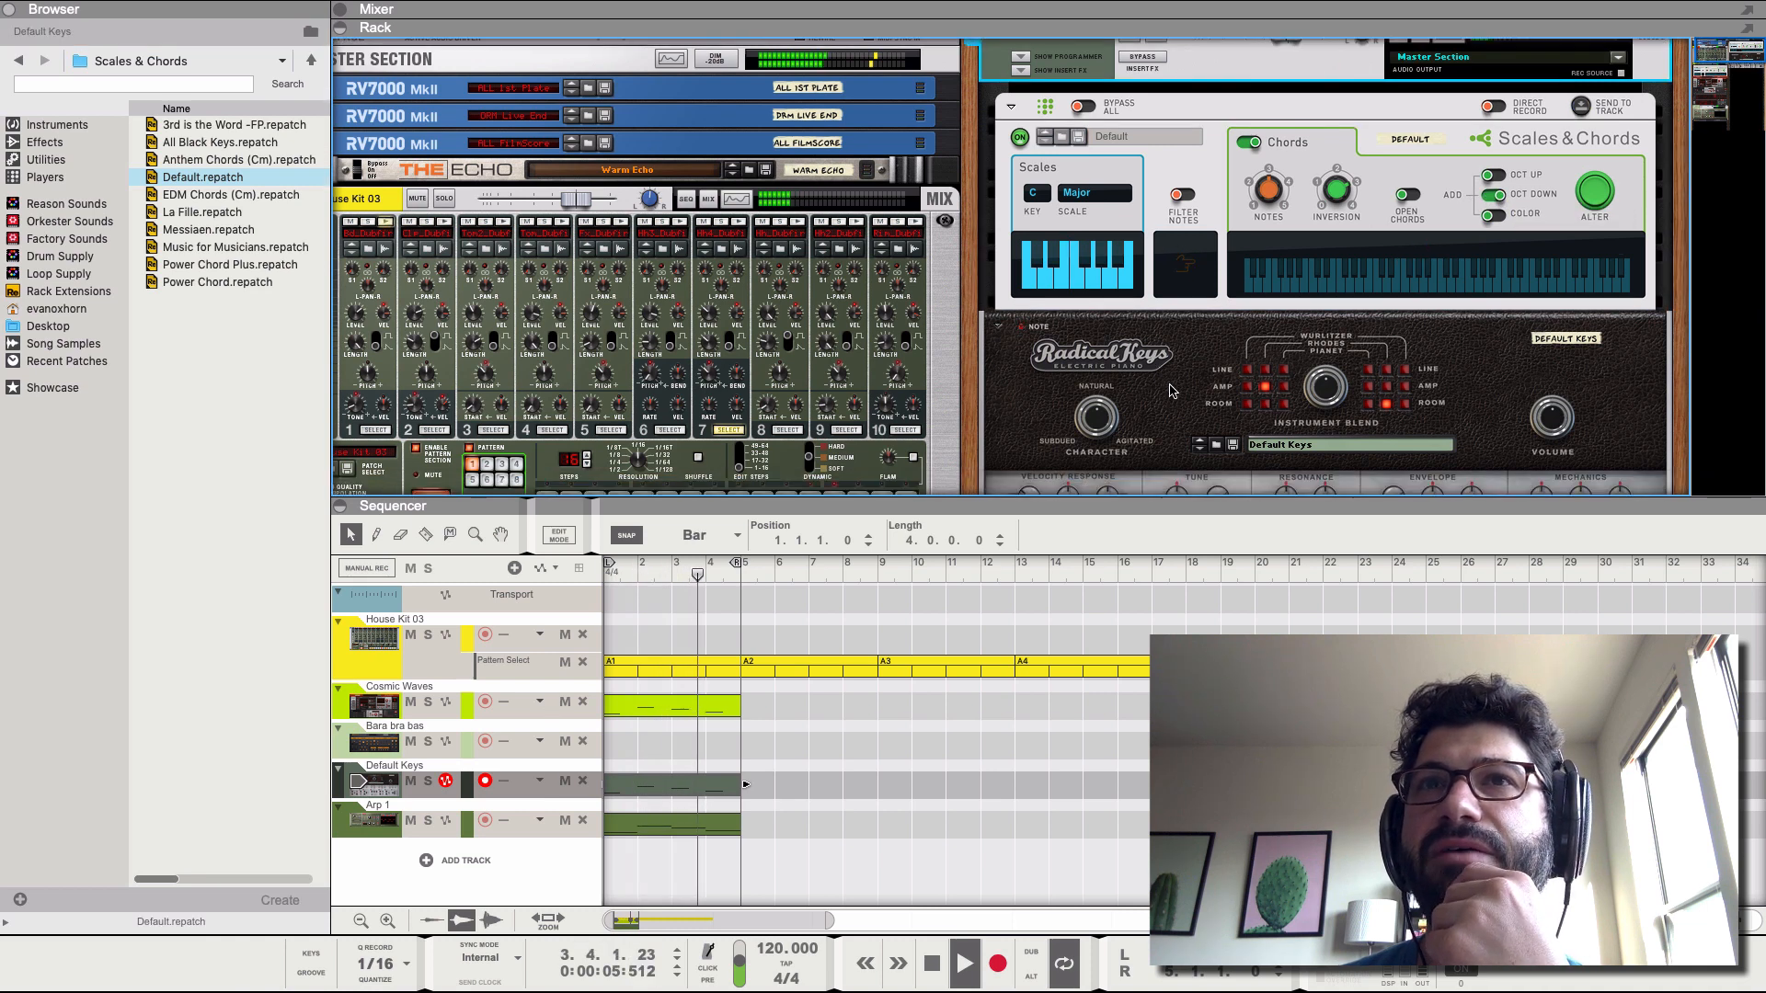
- Transpose all notes of the Default Keys clip up one octave, setting the first note to C4
{"action": "double_click", "coordinate": [647, 791]}
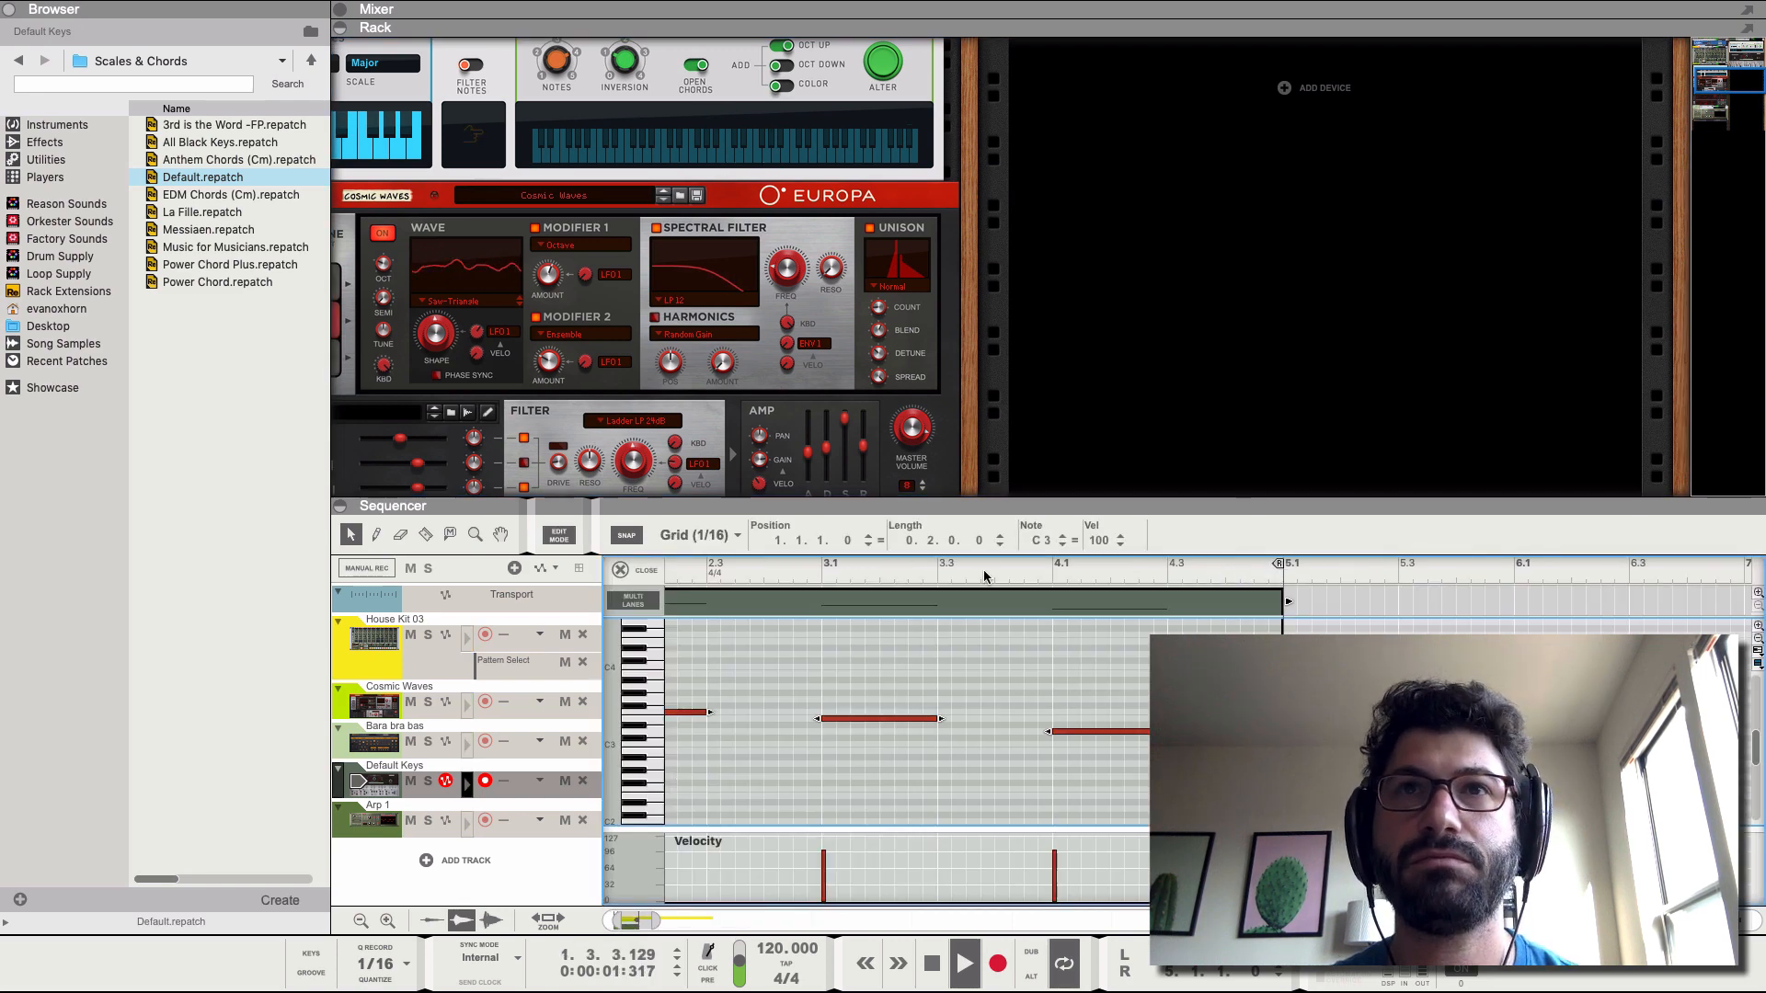
{"action": "double_click", "coordinate": [1033, 541]}
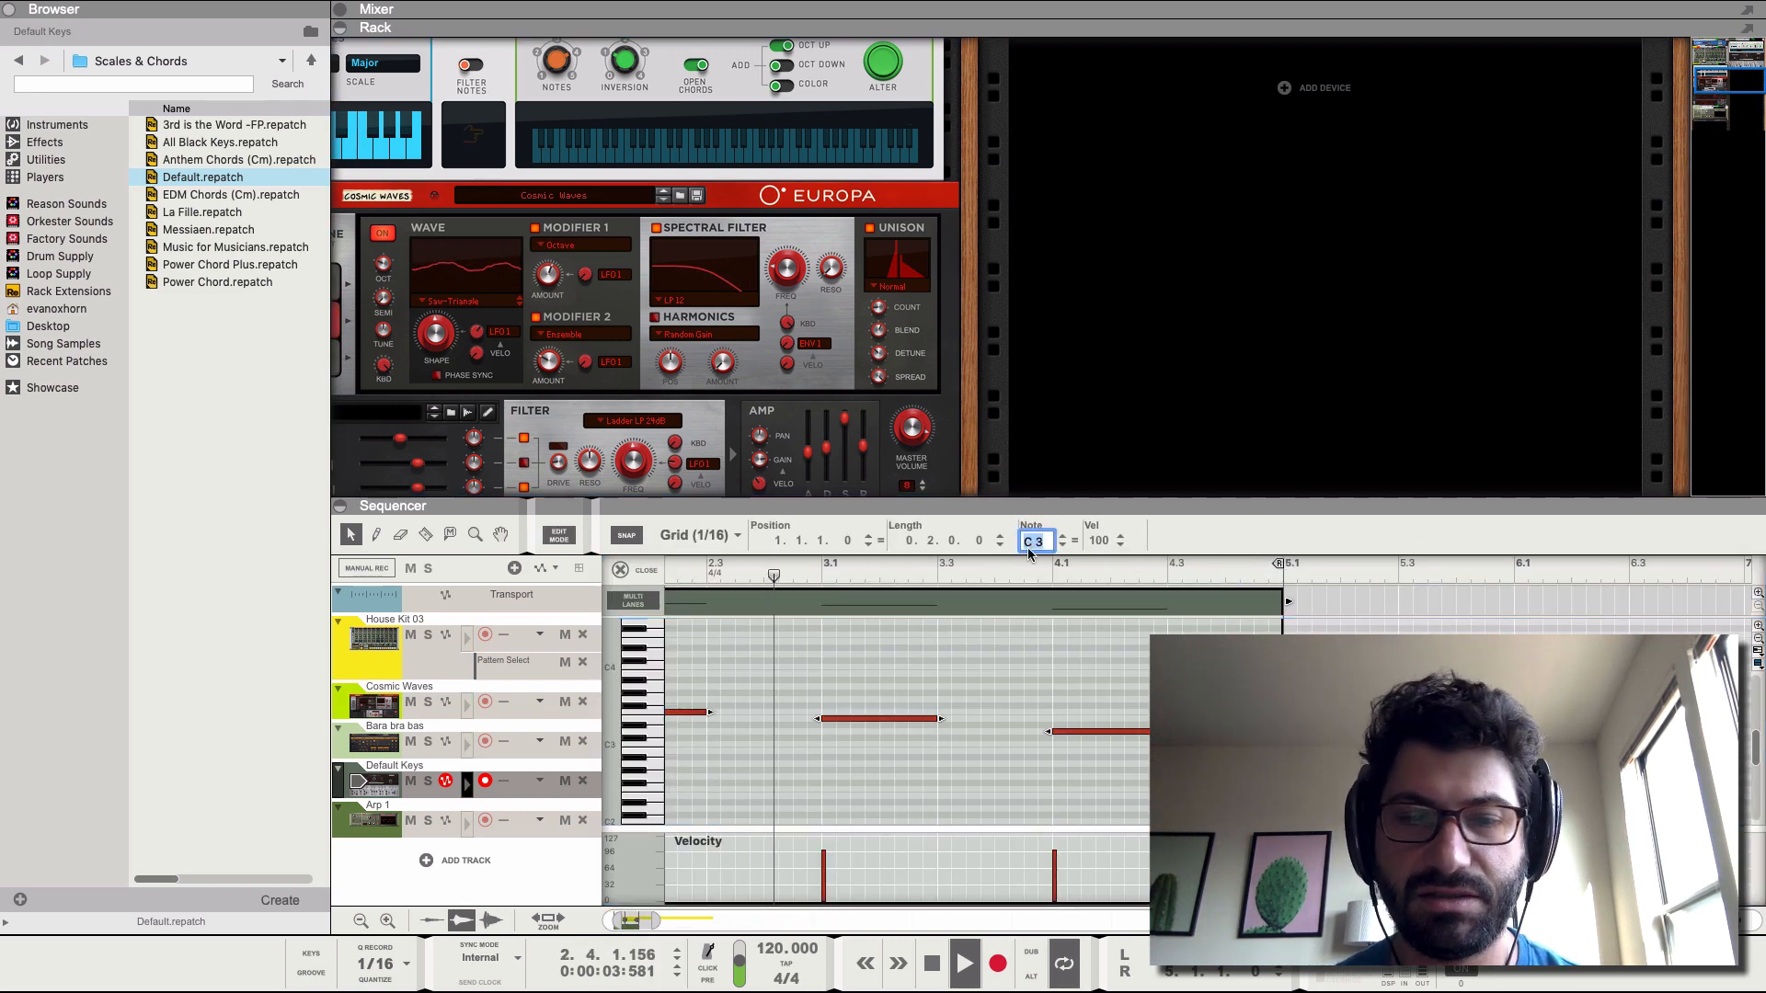
{"action": "type", "text": "C4"}
{"action": "key", "text": "Return"}
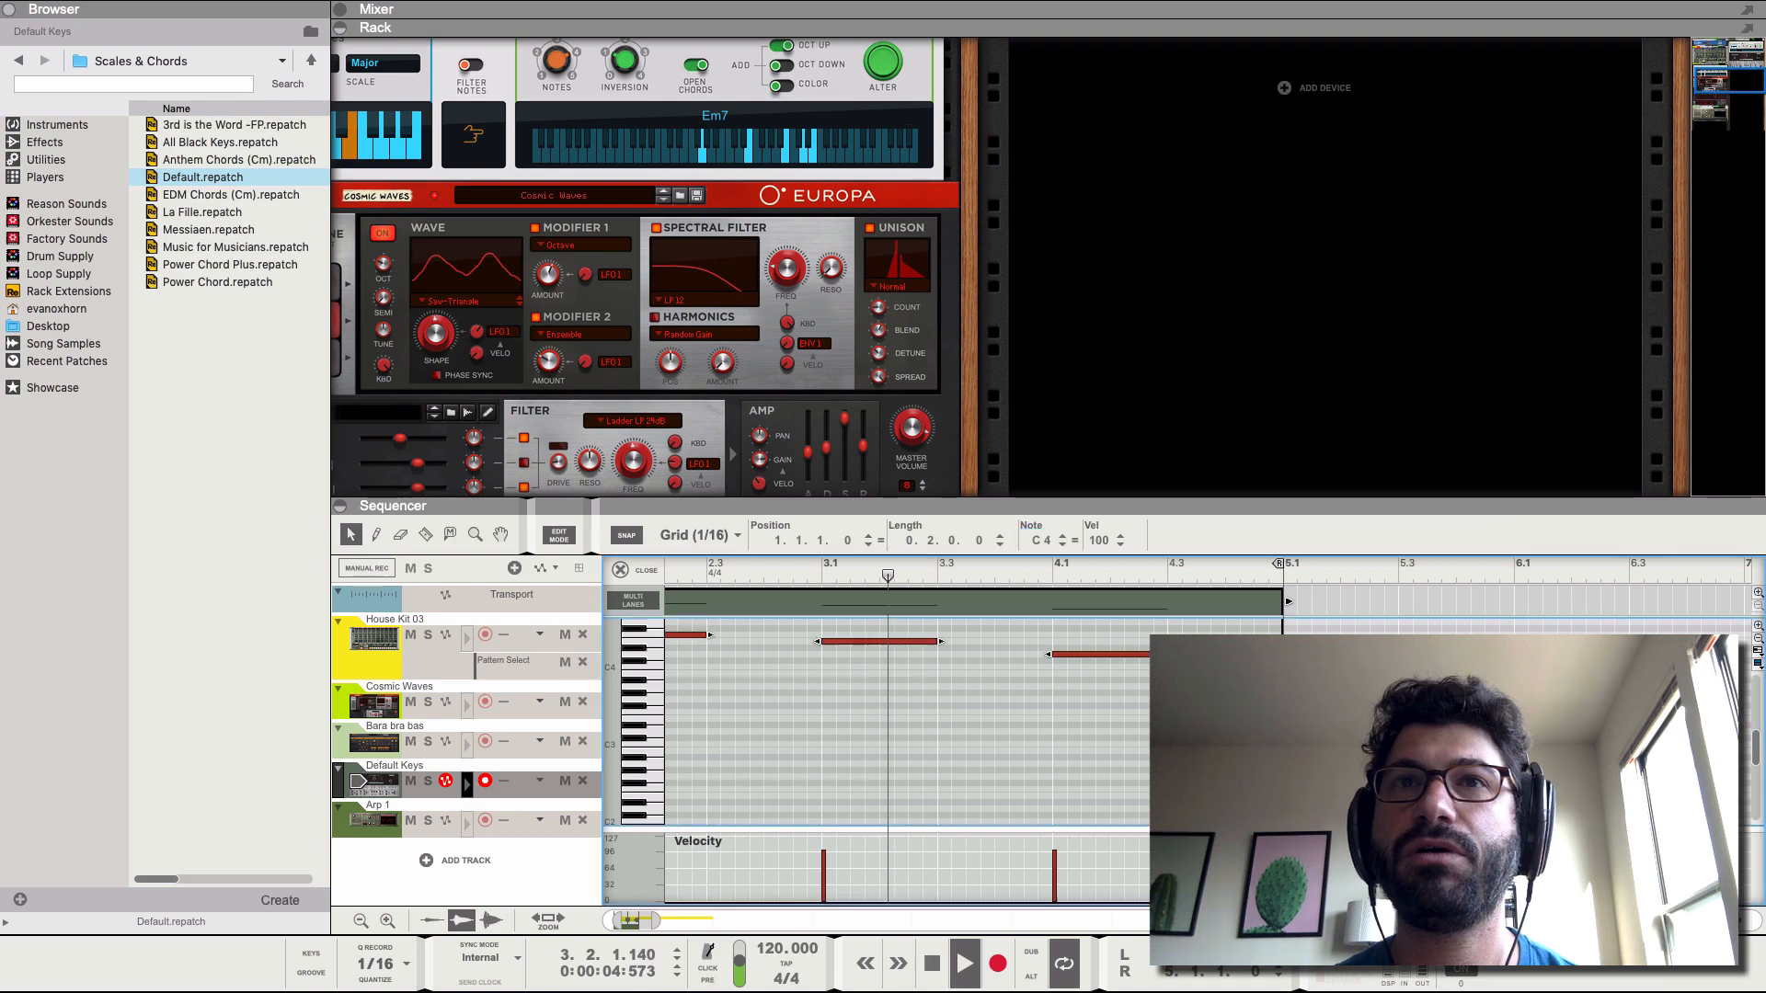
- Collapse the sequencer, load the Electric love patch into Radical Keys, and lower its channel level slightly
{"action": "left_click", "coordinate": [340, 507]}
{"action": "scroll", "coordinate": [1383, 253], "scroll_direction": "up", "scroll_amount": 8}
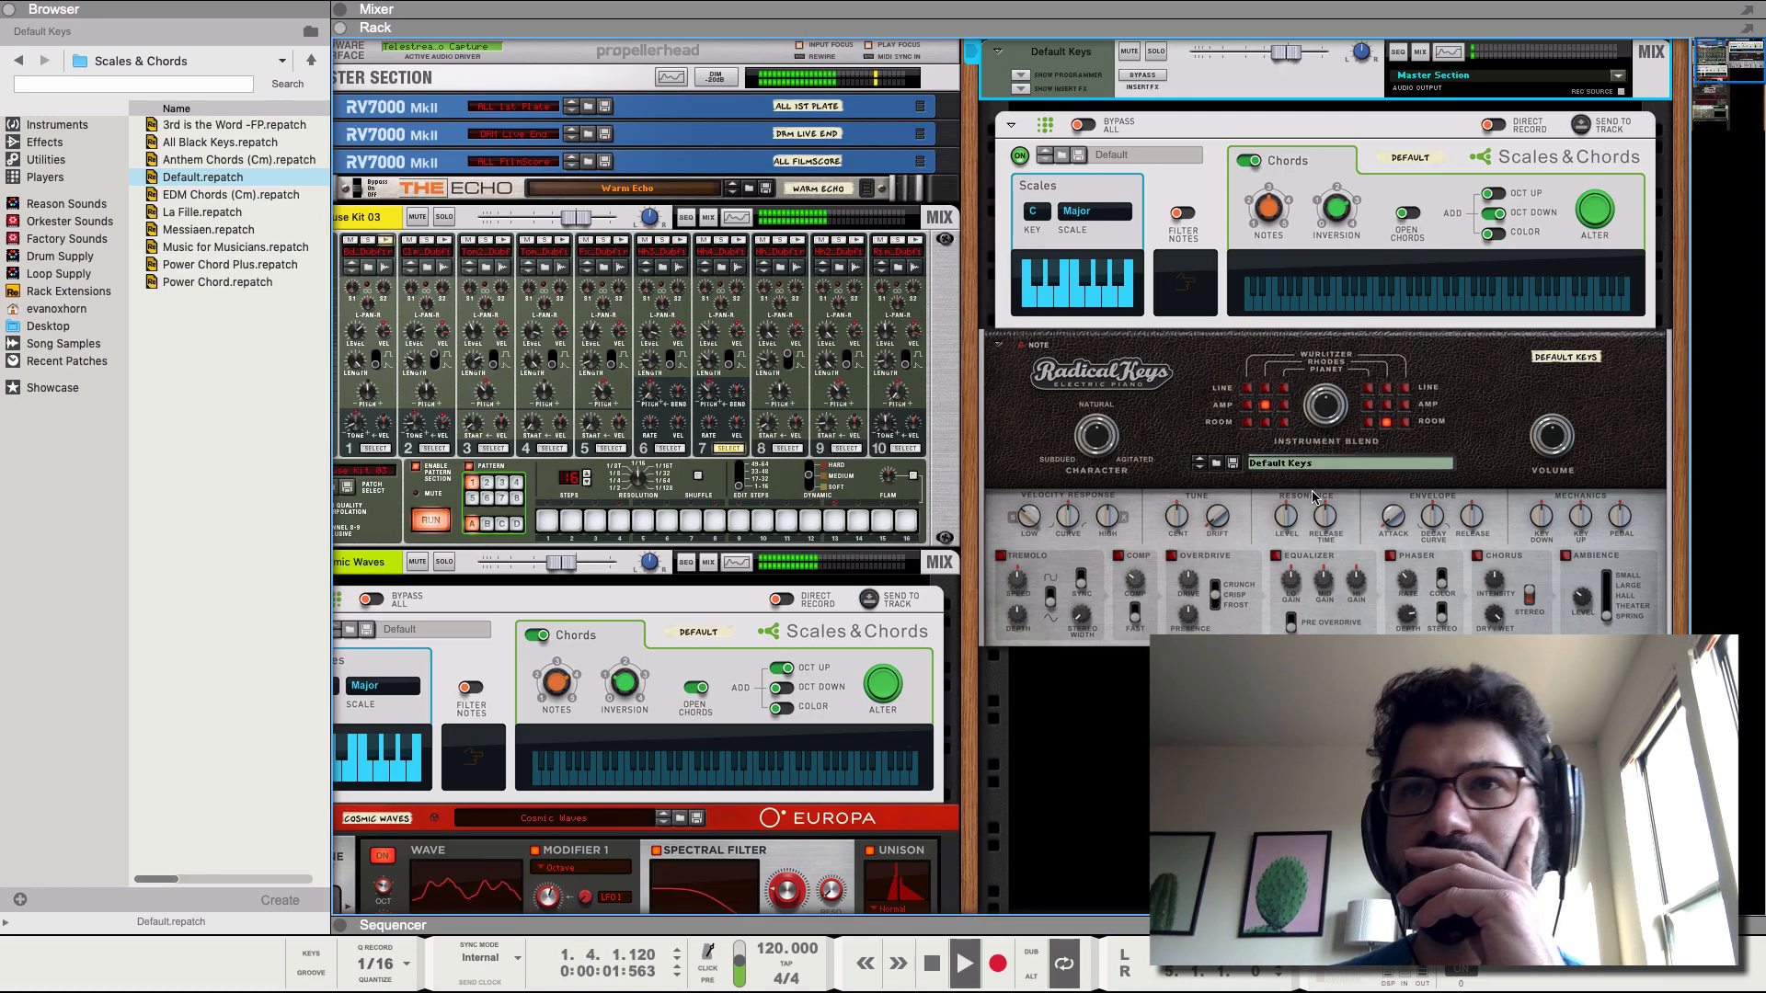
{"action": "left_click", "coordinate": [1280, 467]}
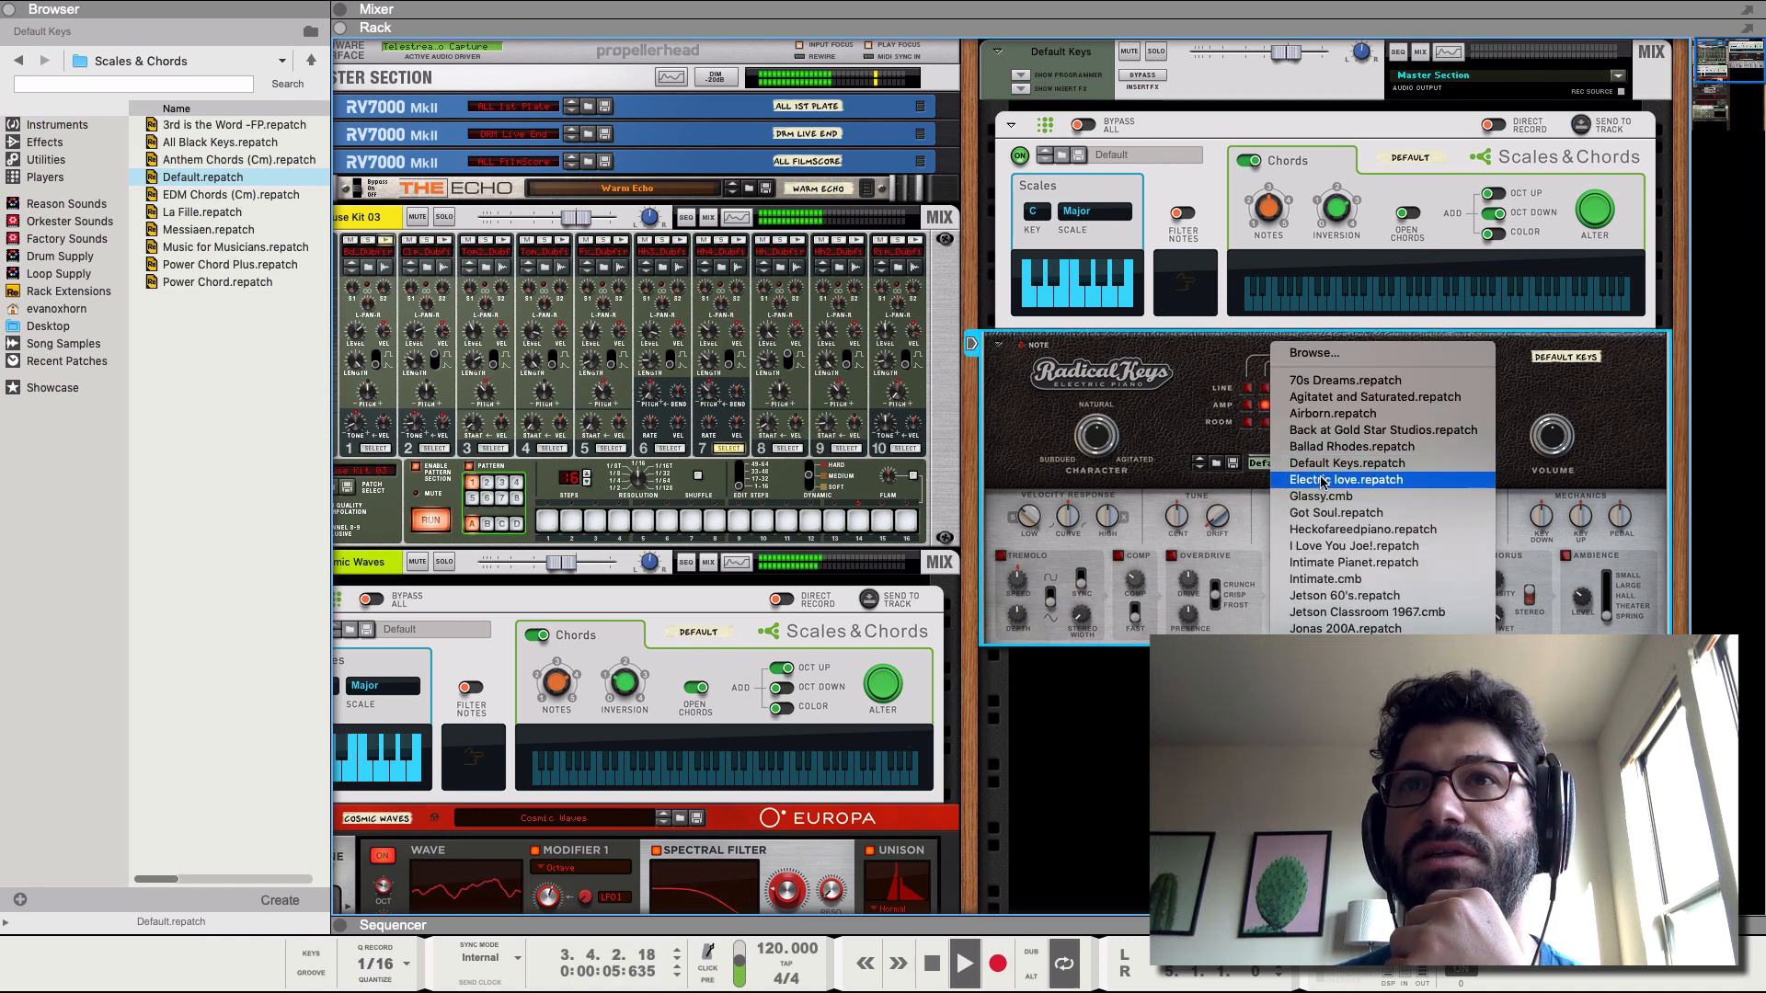
{"action": "left_click", "coordinate": [1588, 508]}
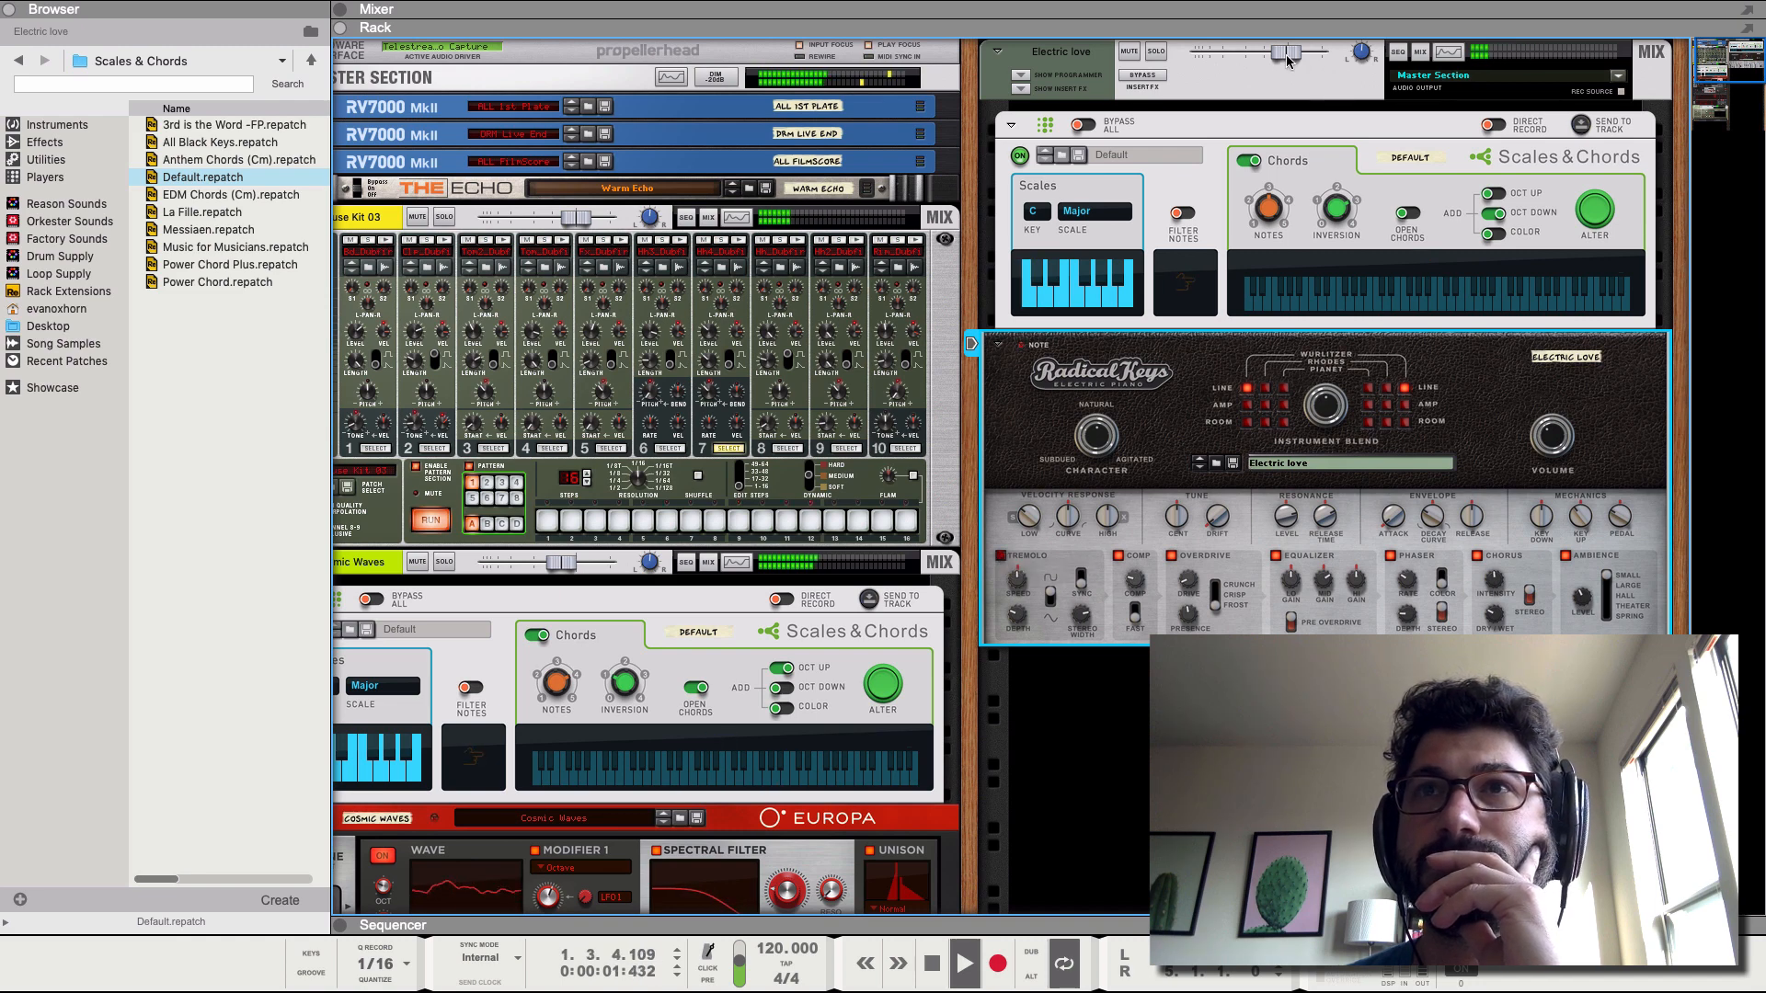
{"action": "left_click_drag", "start_coordinate": [1287, 58], "coordinate": [1278, 61]}
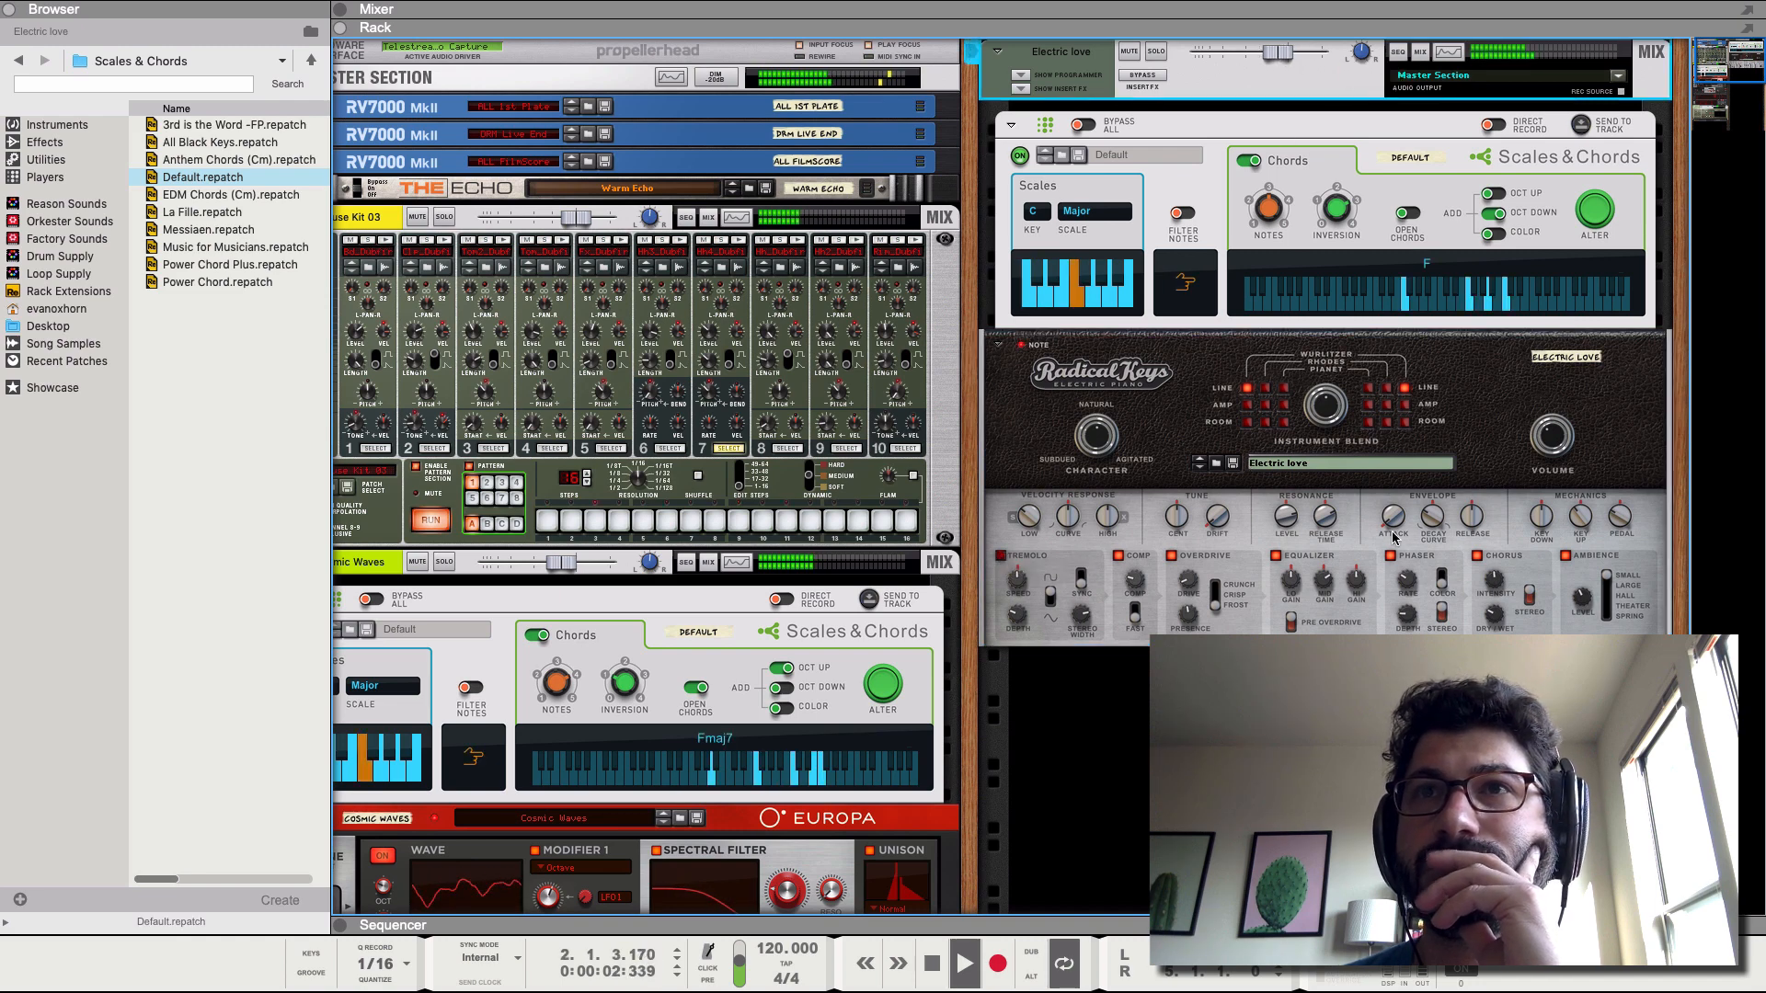
- Adjust the Character and velocity response Curve of Radical Keys and stop playback
{"action": "left_click", "coordinate": [1095, 456]}
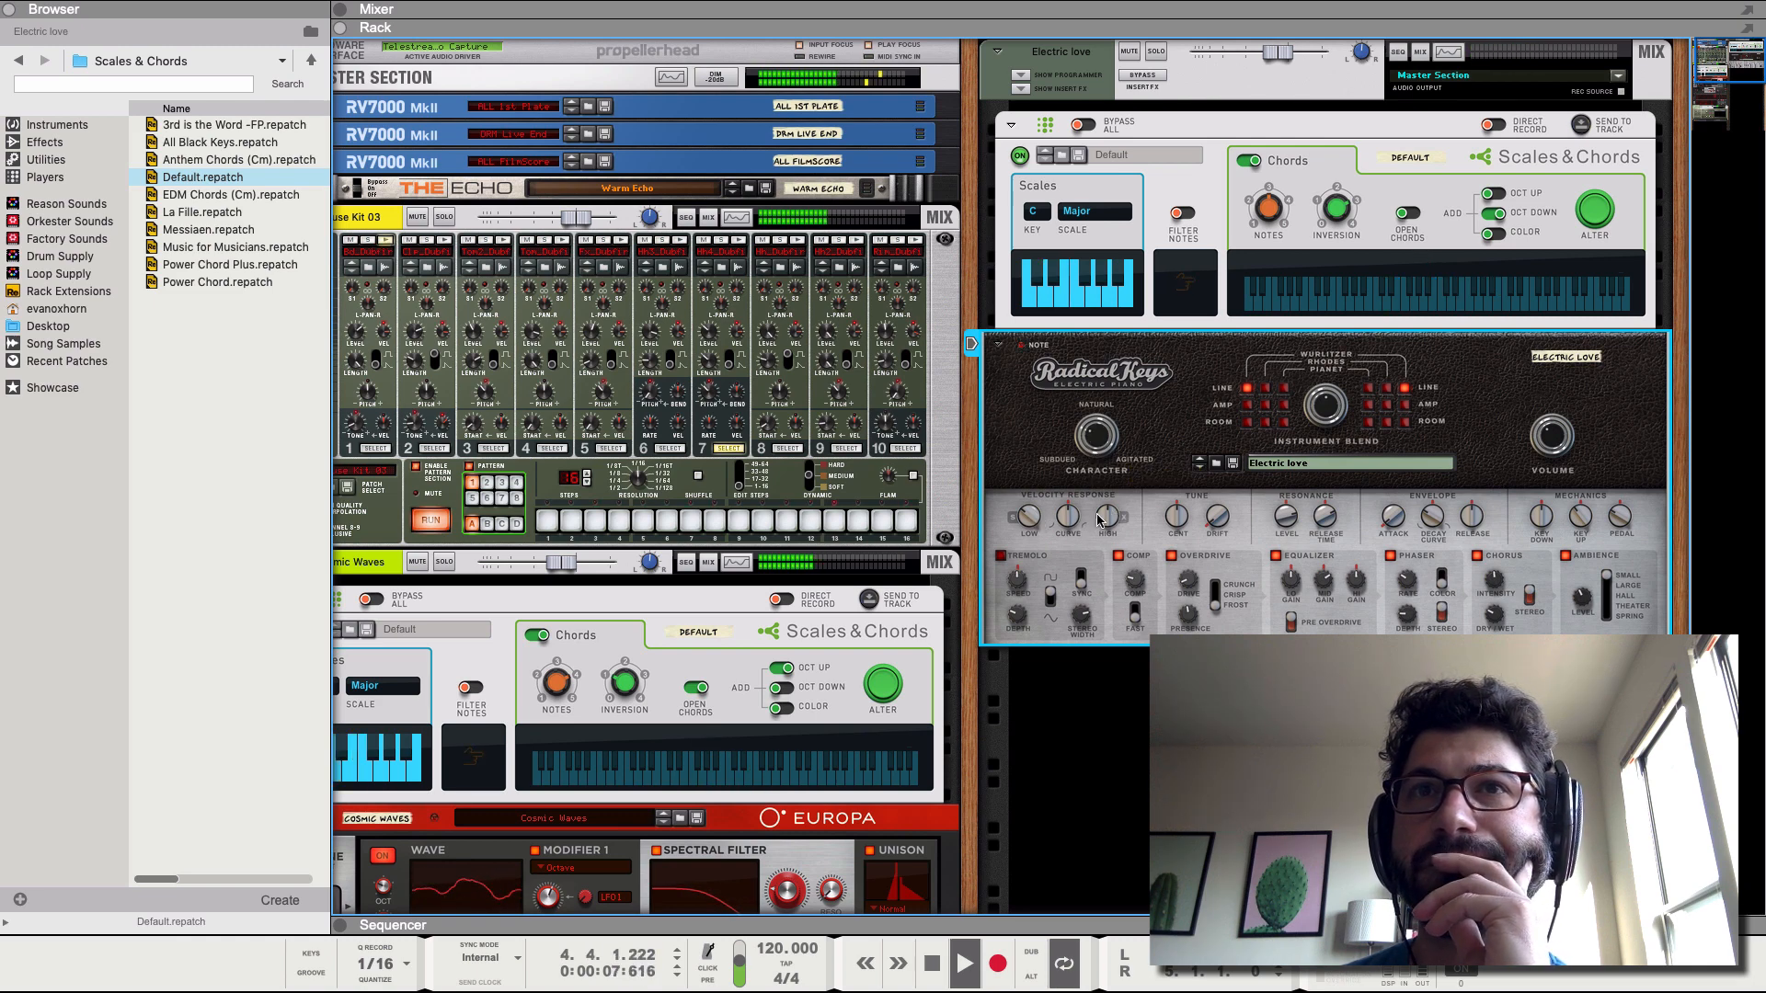
{"action": "left_click_drag", "start_coordinate": [1070, 512], "coordinate": [1068, 525]}
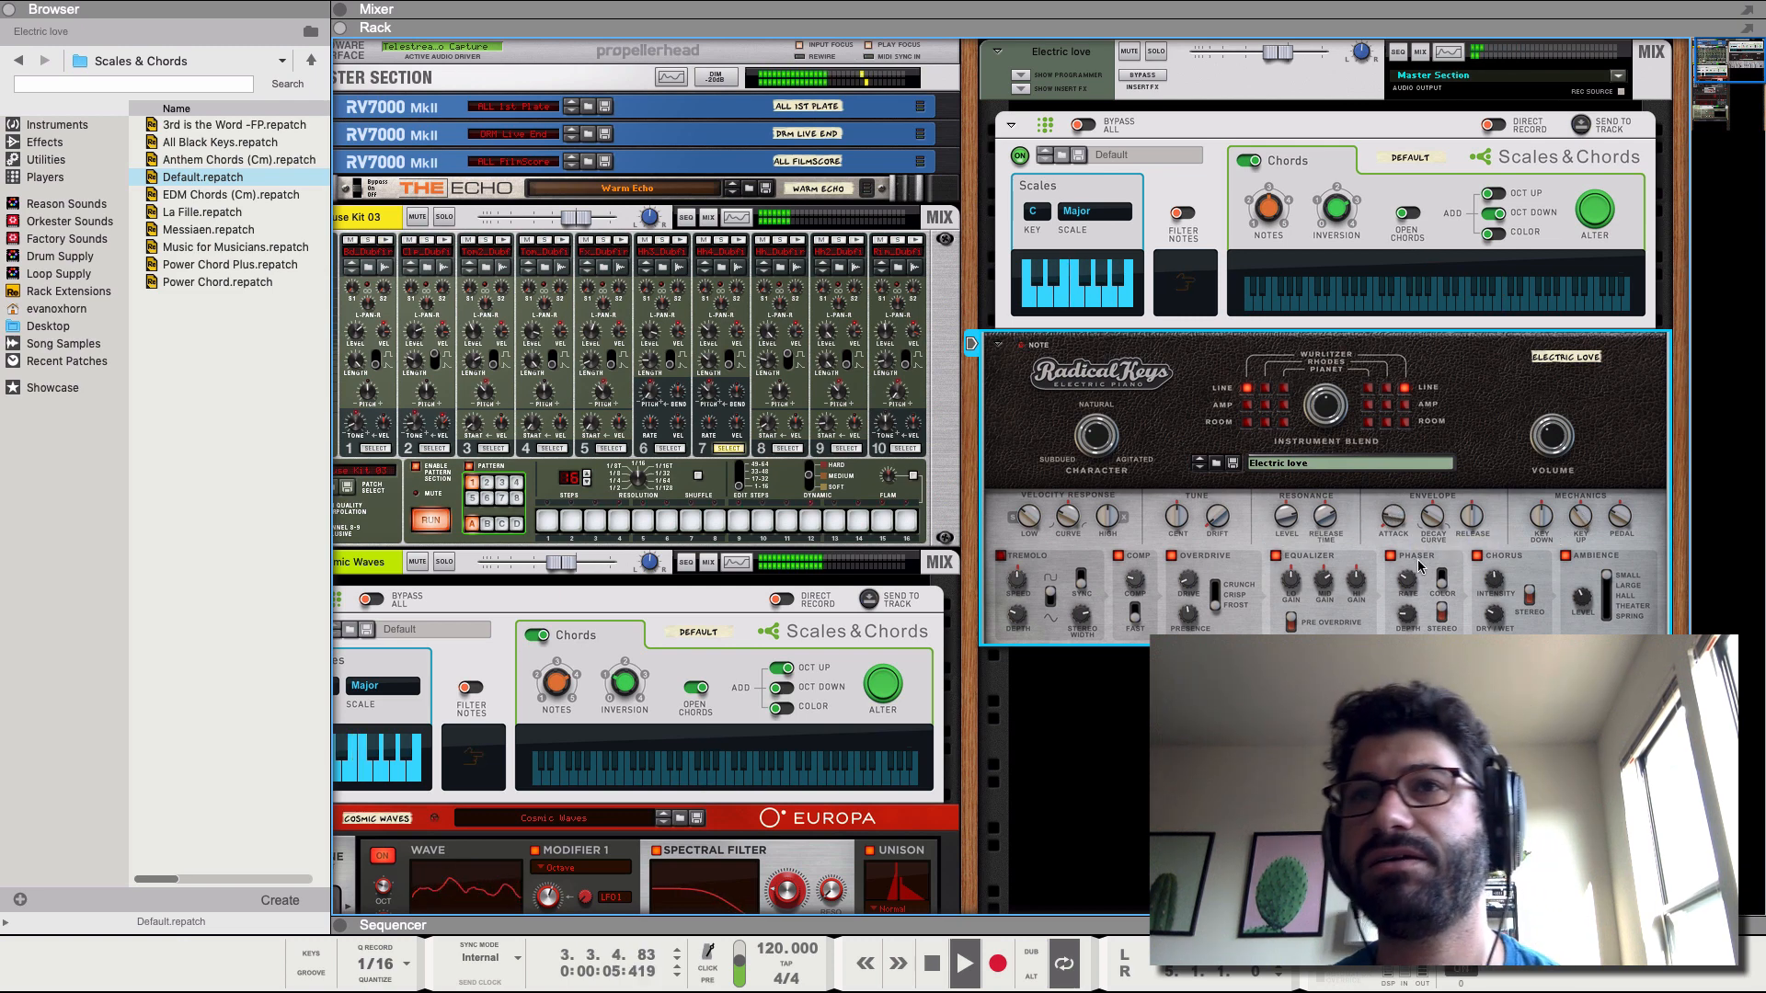
{"action": "key", "text": "space"}
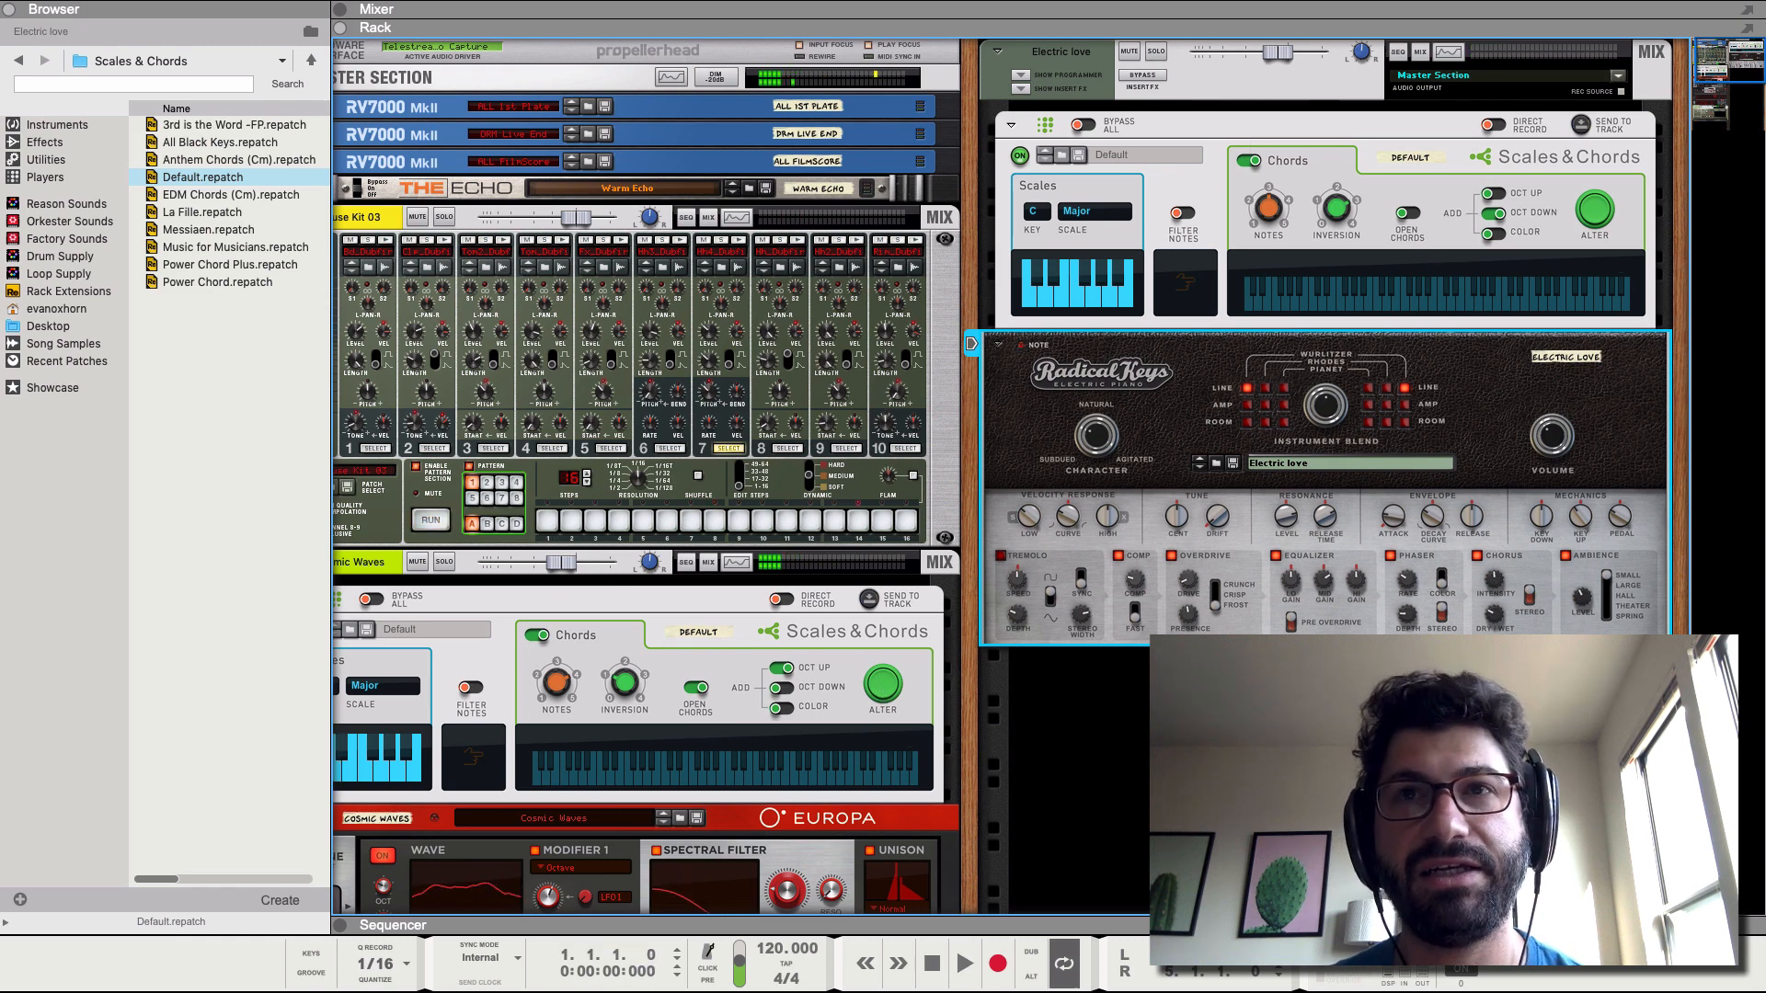
- Create a Malström synthesizer and load the Amazing Lead patch from the MonoSynths folder into it
{"action": "mouse_move", "coordinate": [1380, 782]}
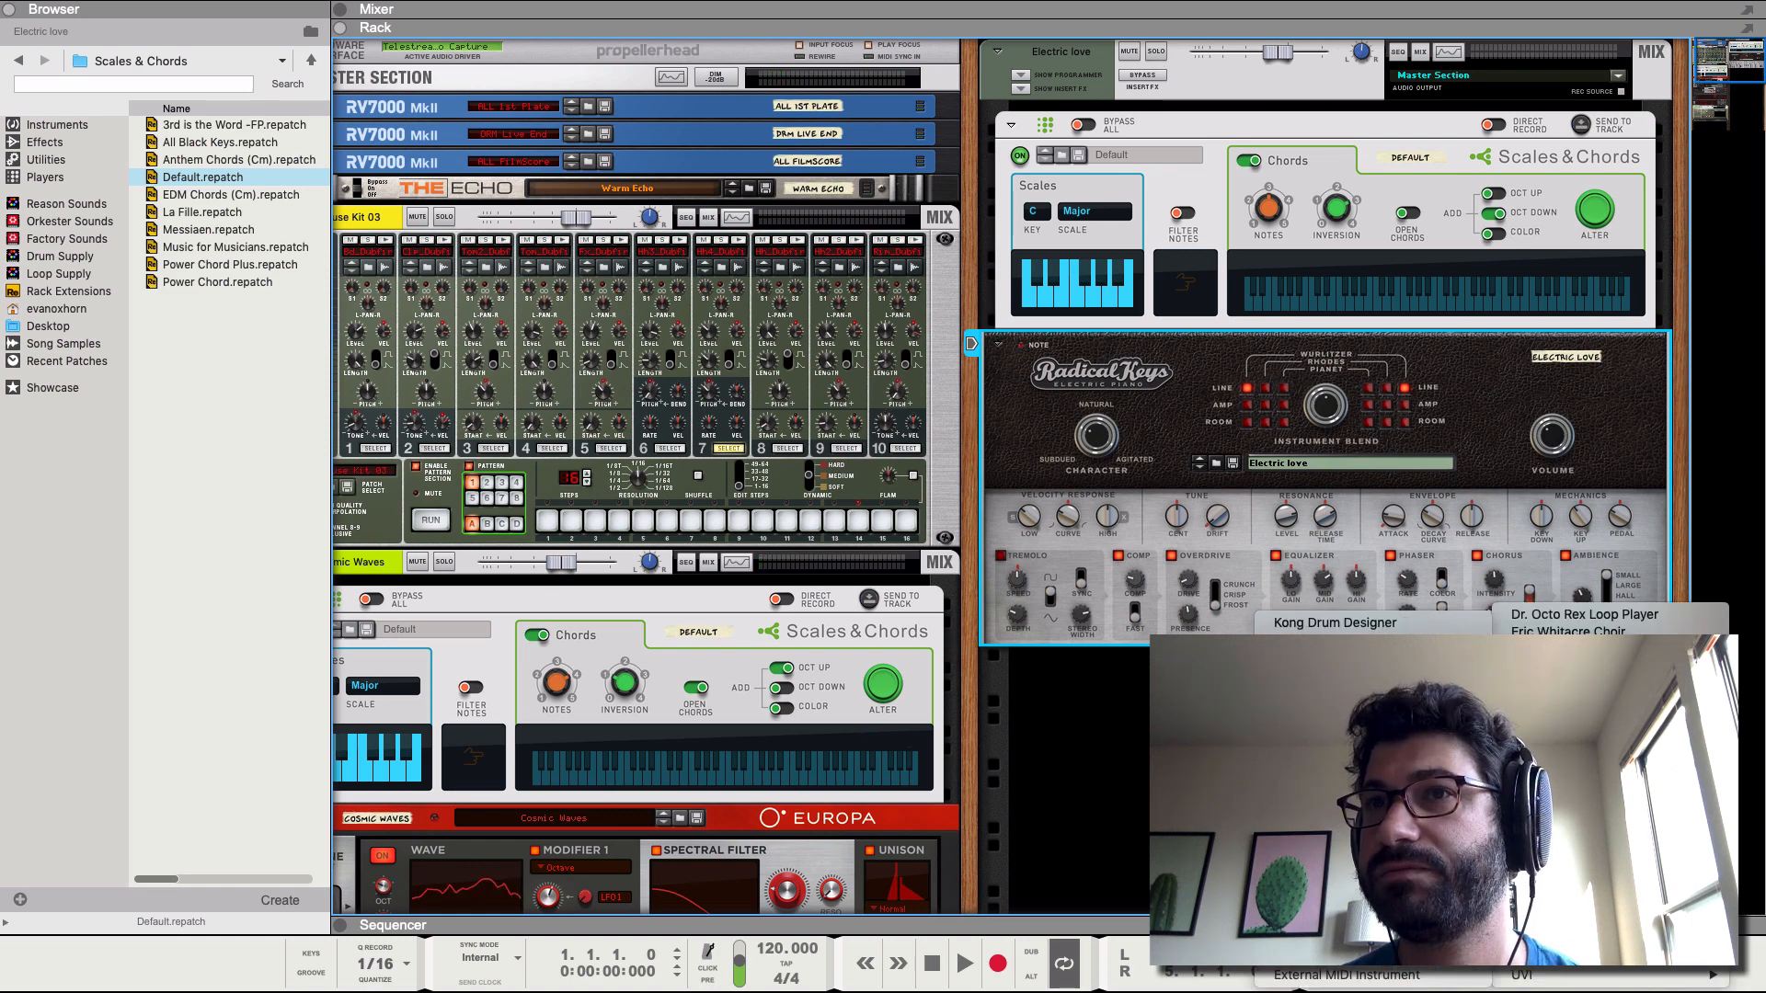
{"action": "mouse_move", "coordinate": [1564, 902]}
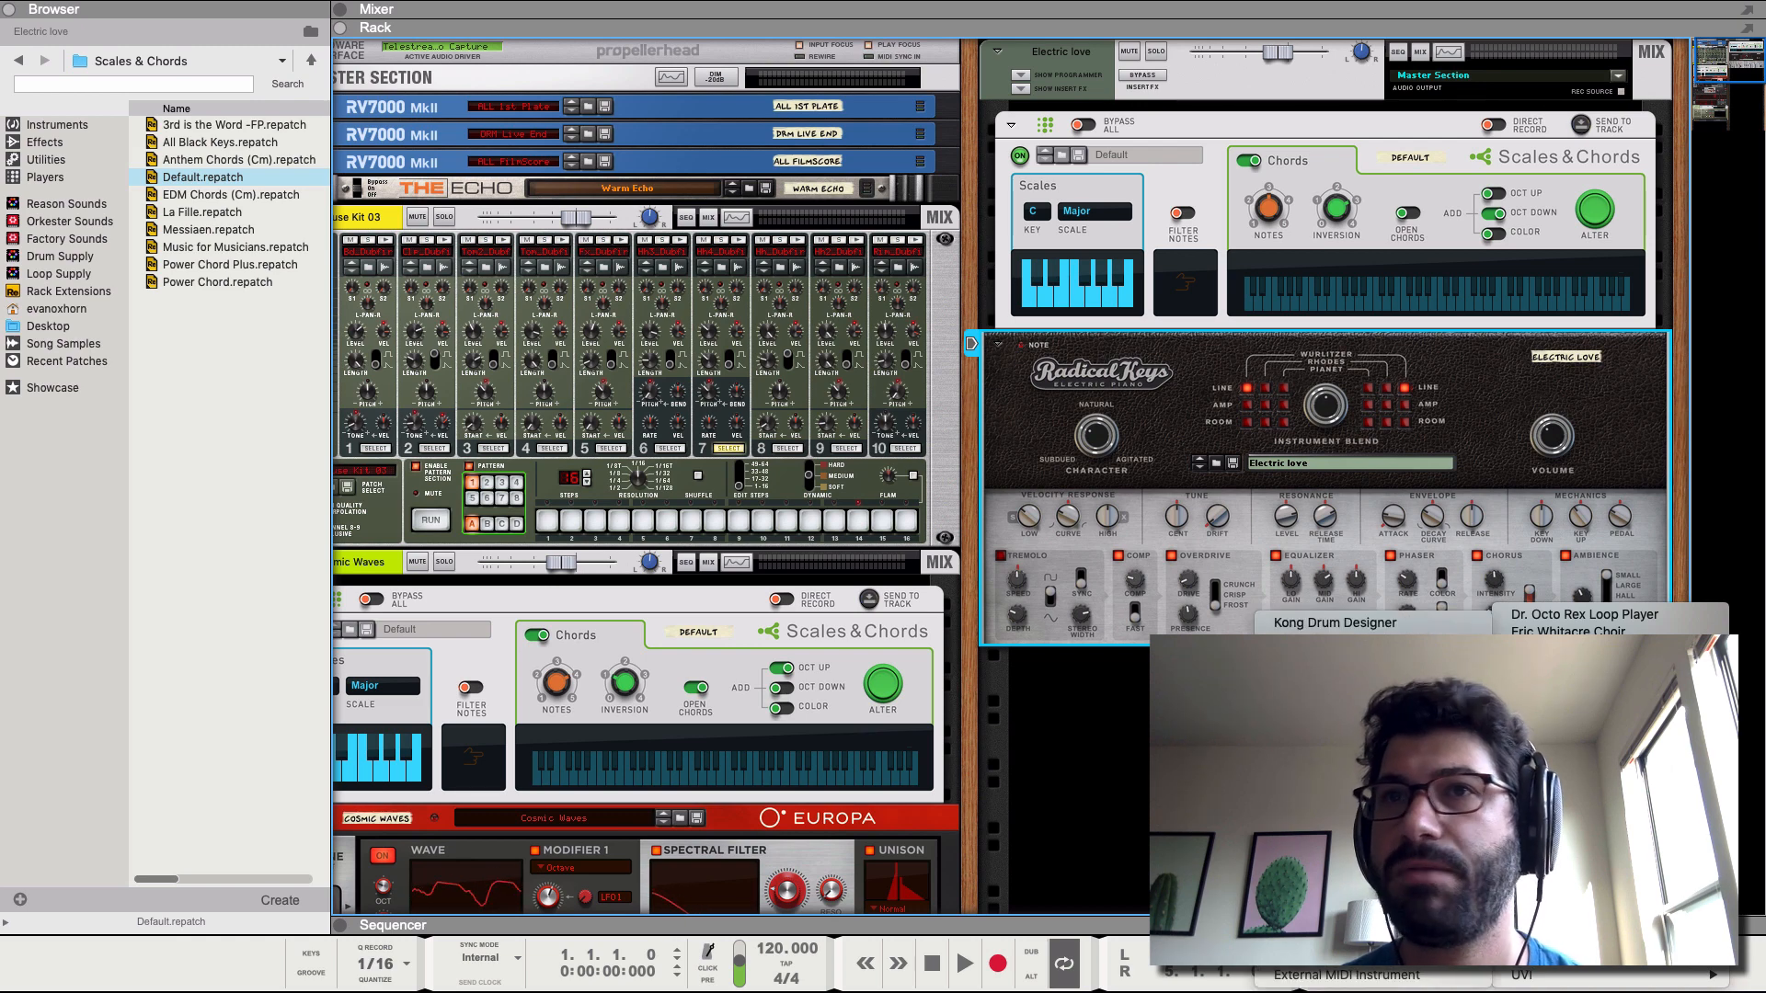
{"action": "left_click", "coordinate": [1370, 782]}
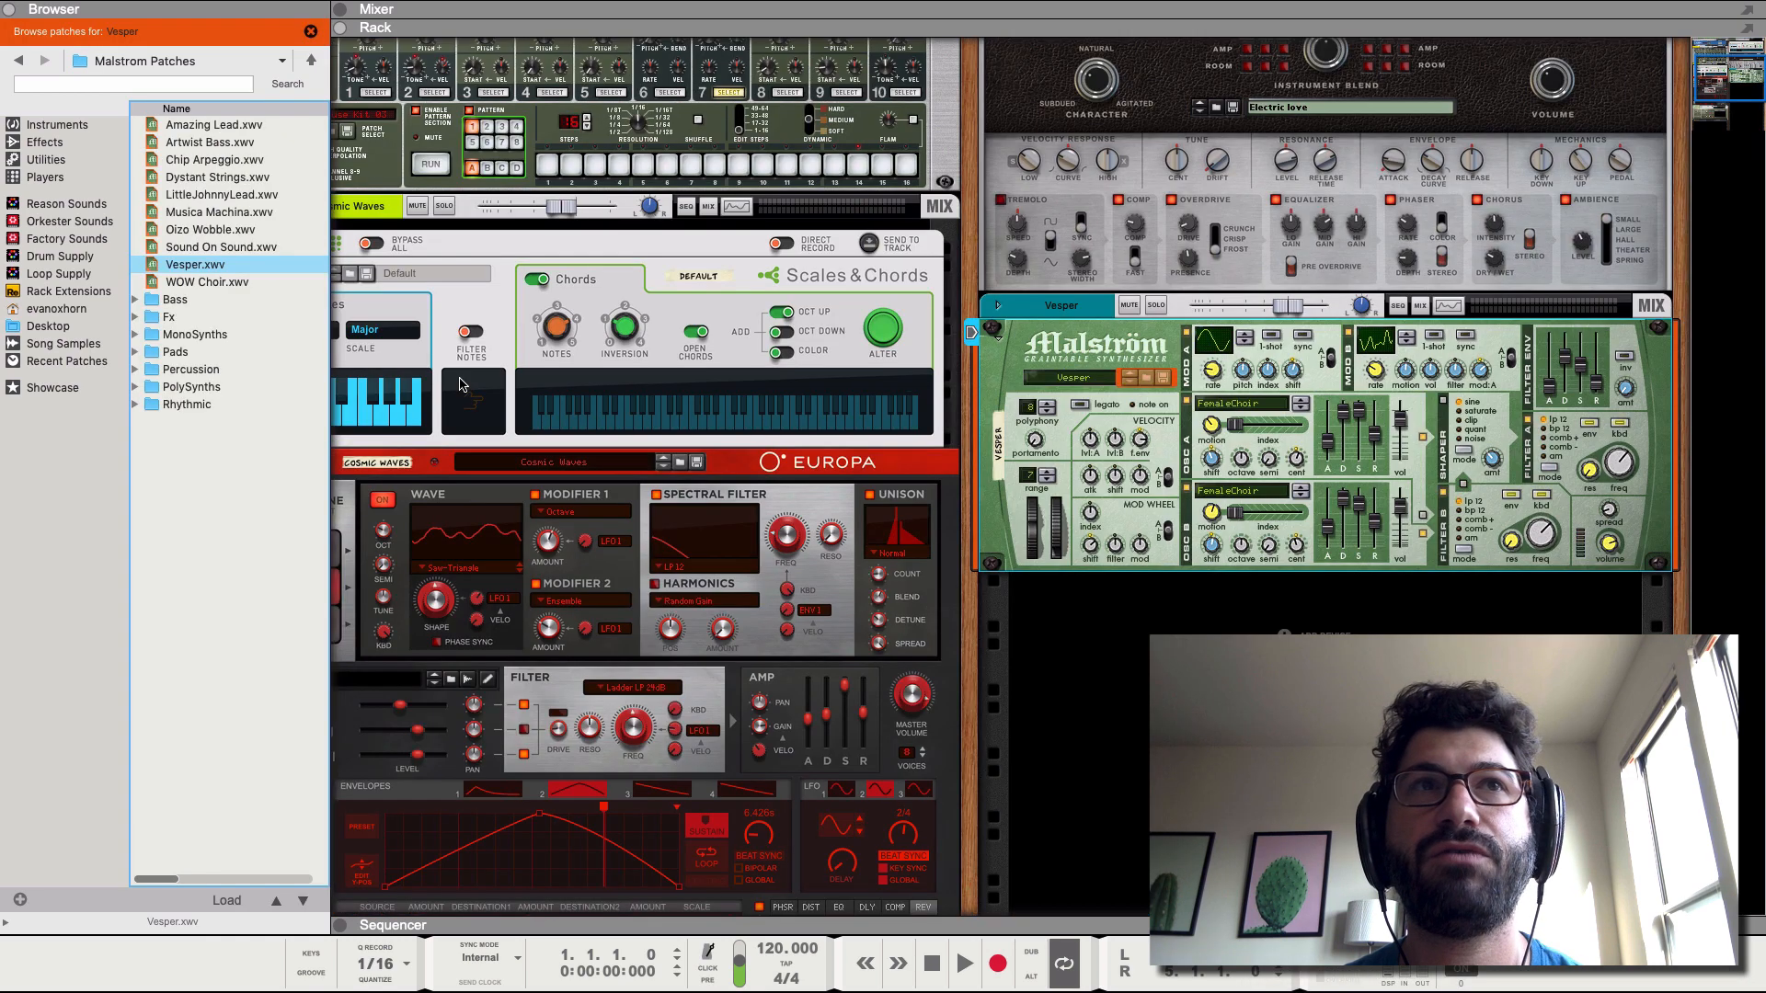
{"action": "double_click", "coordinate": [197, 335]}
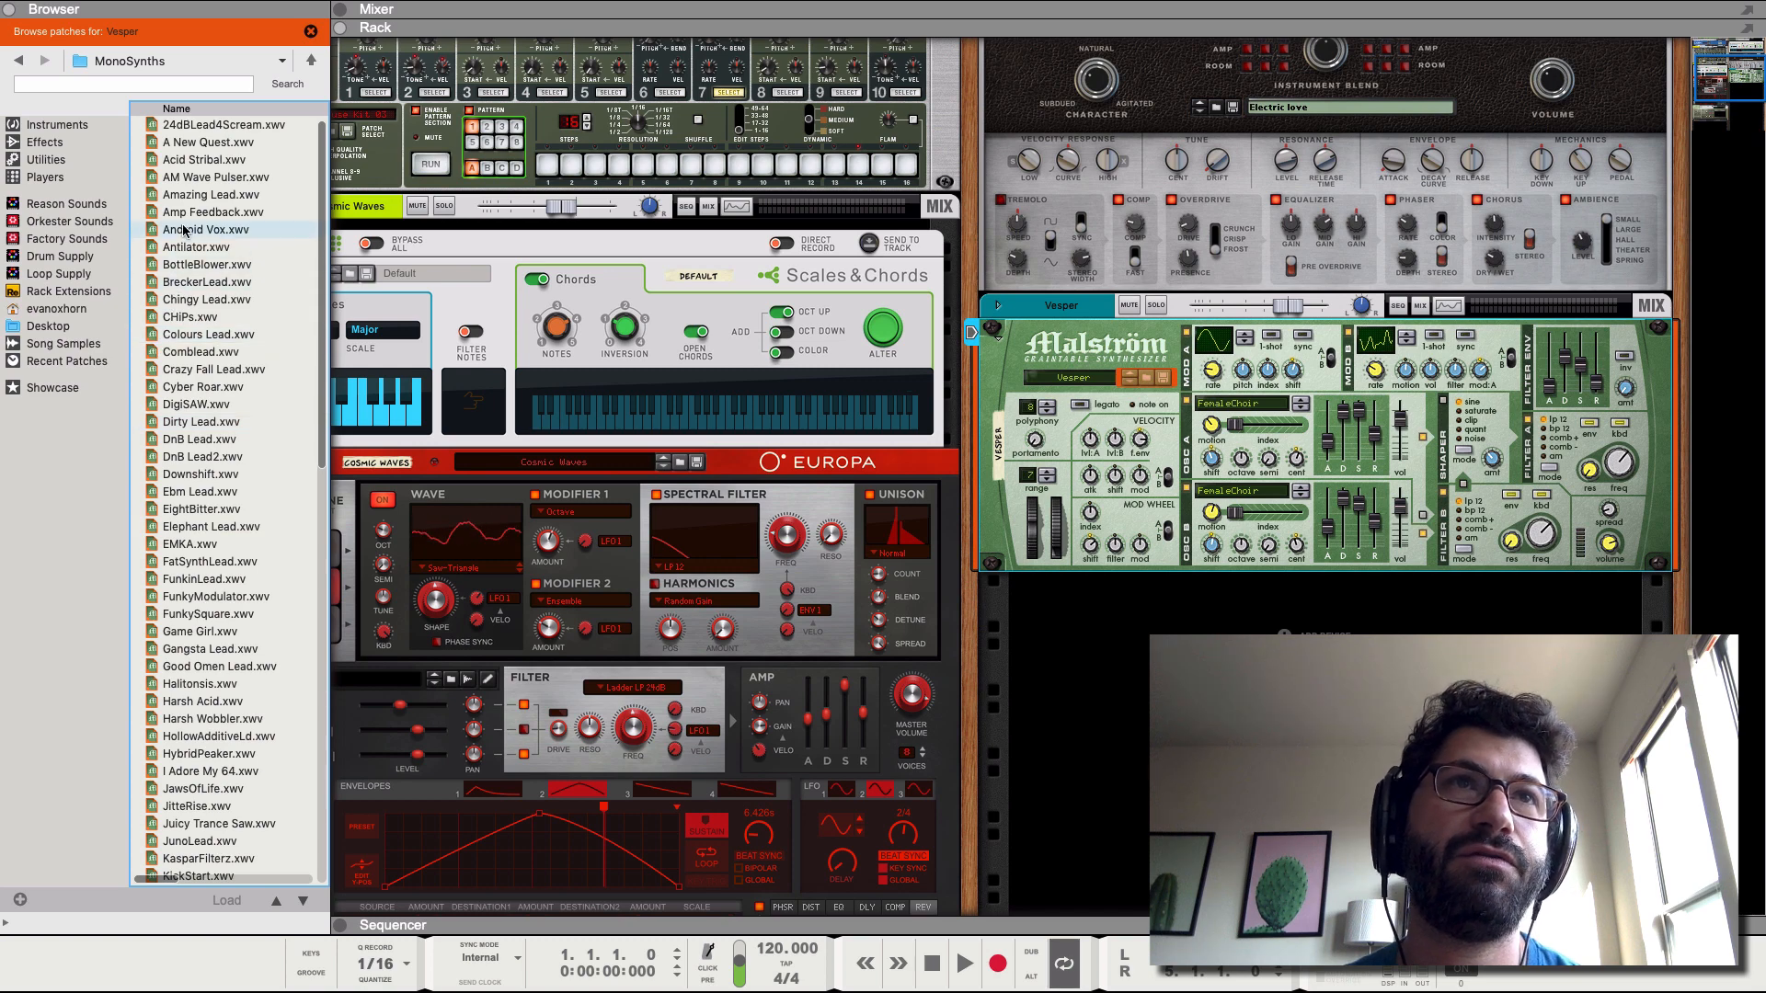
{"action": "left_click_drag", "start_coordinate": [211, 195], "coordinate": [1328, 450]}
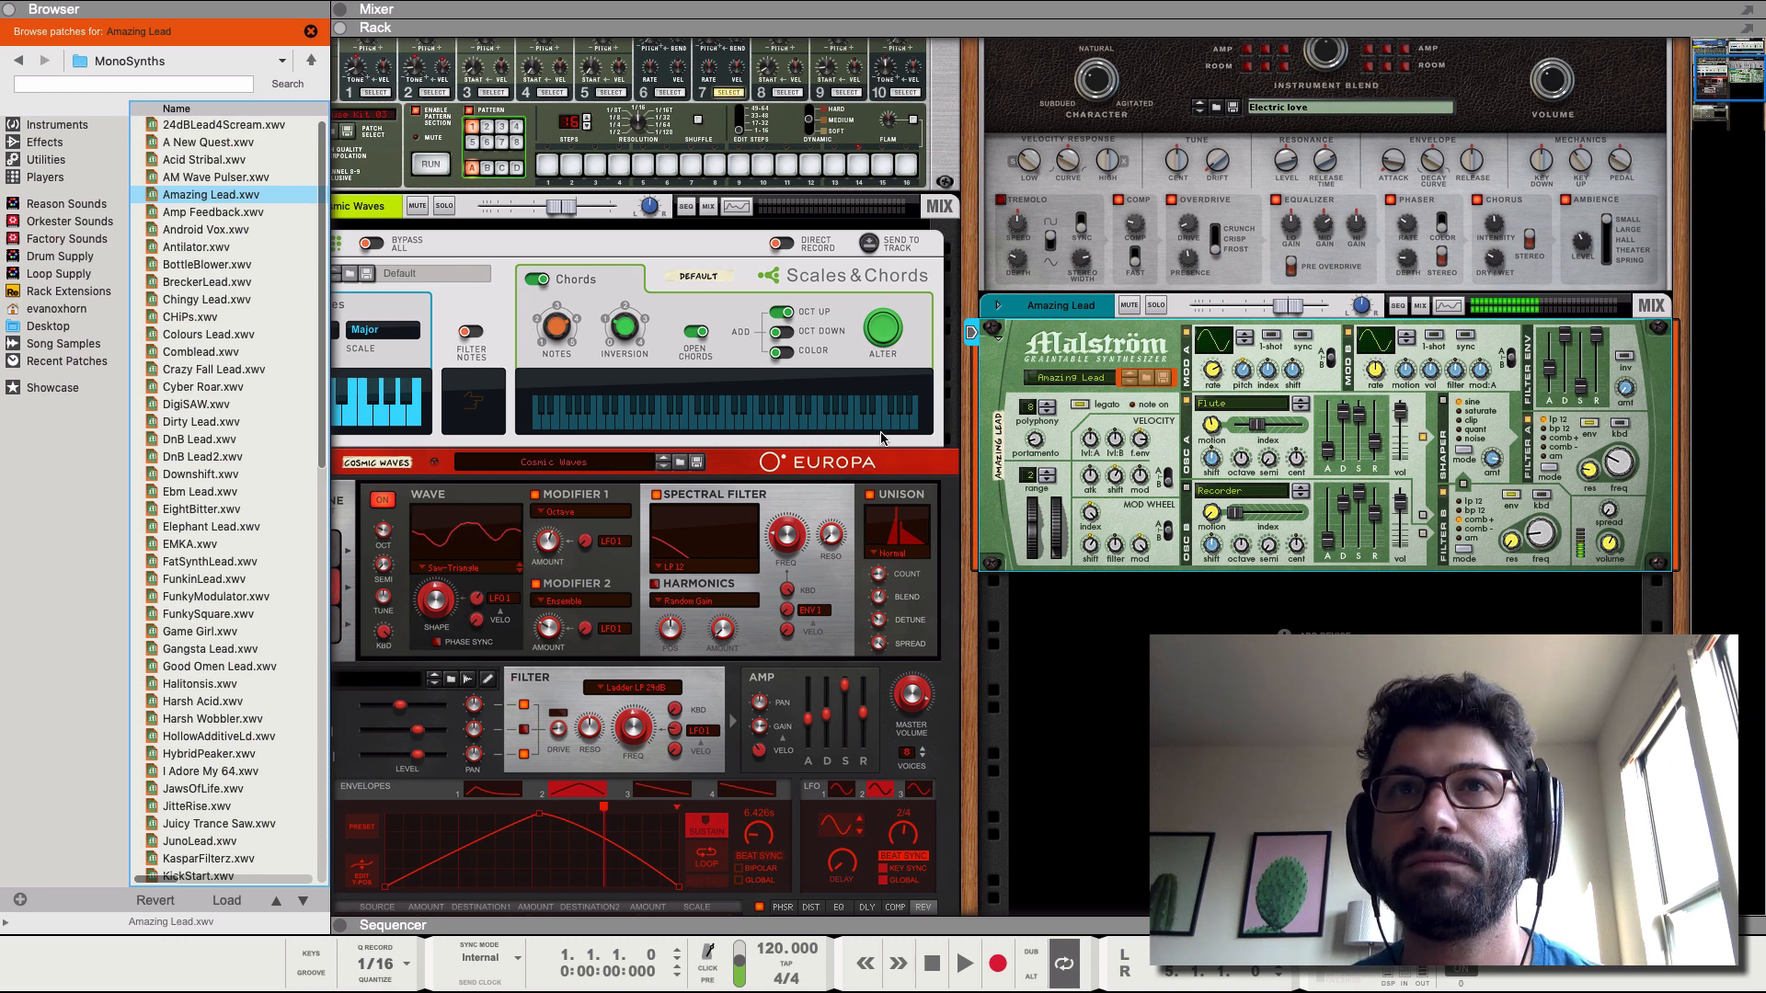
- Audition Amazing Lead with the loop, replace it with the JunoLead patch, and audition that the same way
{"action": "key", "text": "space"}
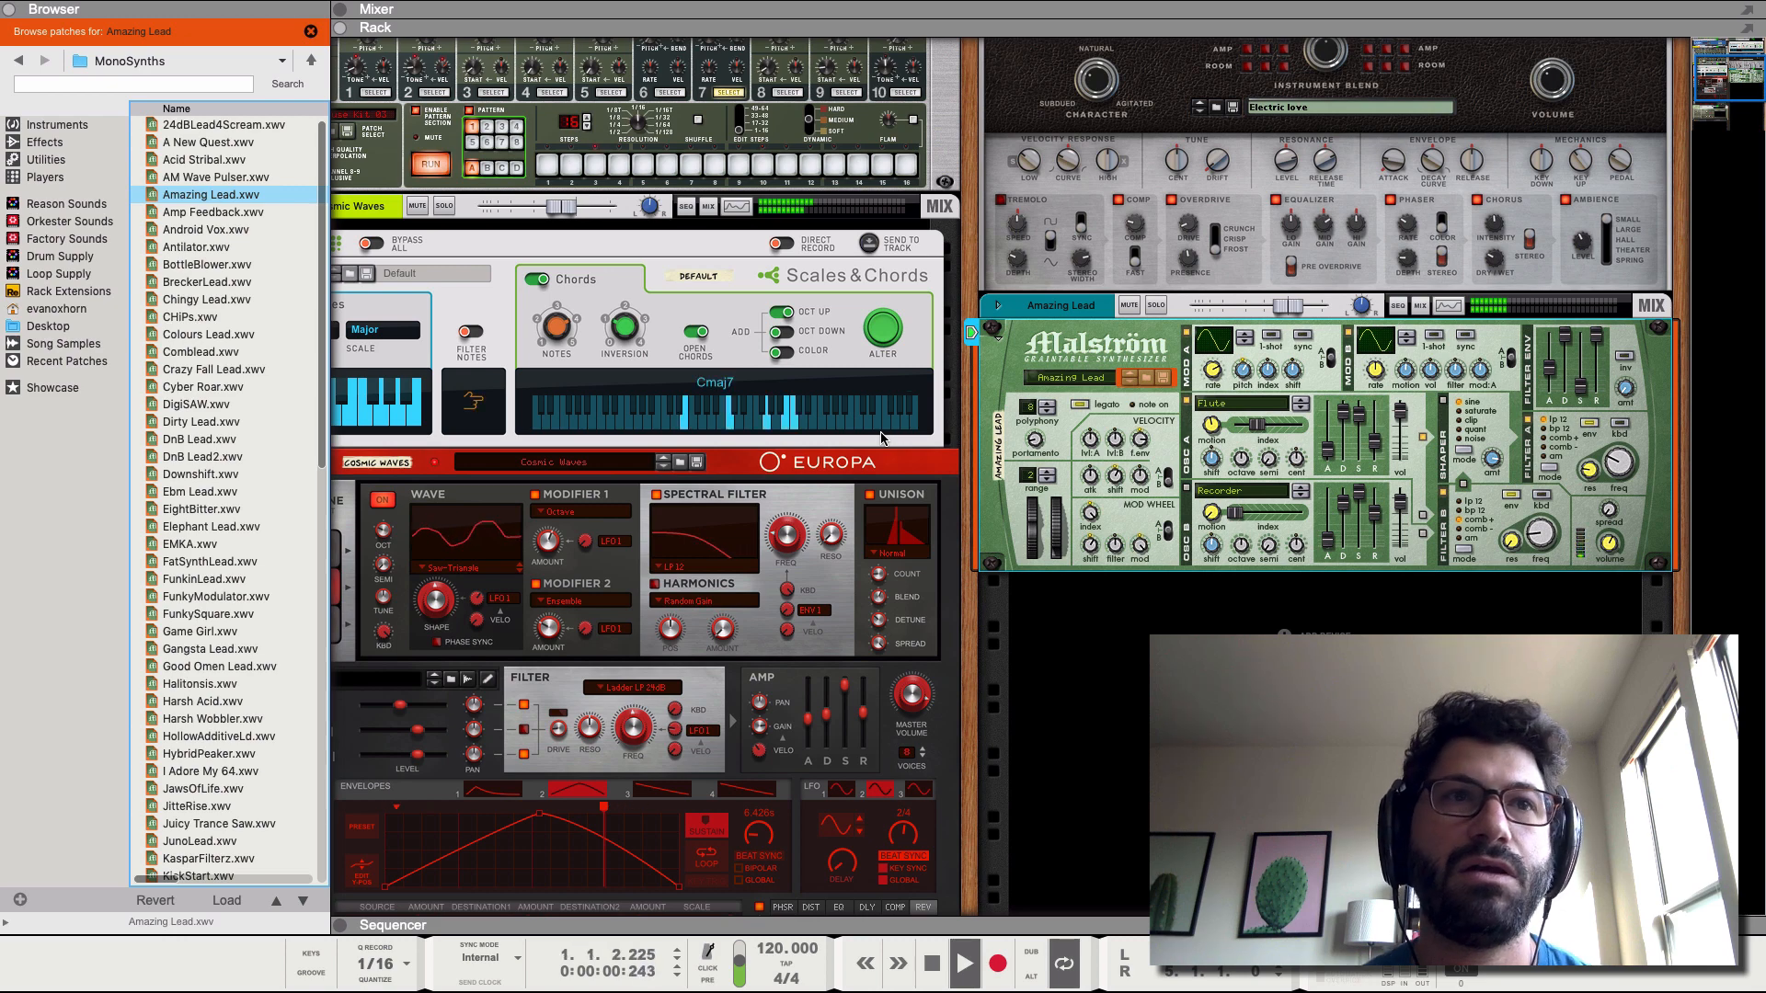
{"action": "key", "text": "space"}
{"action": "left_click", "coordinate": [230, 842]}
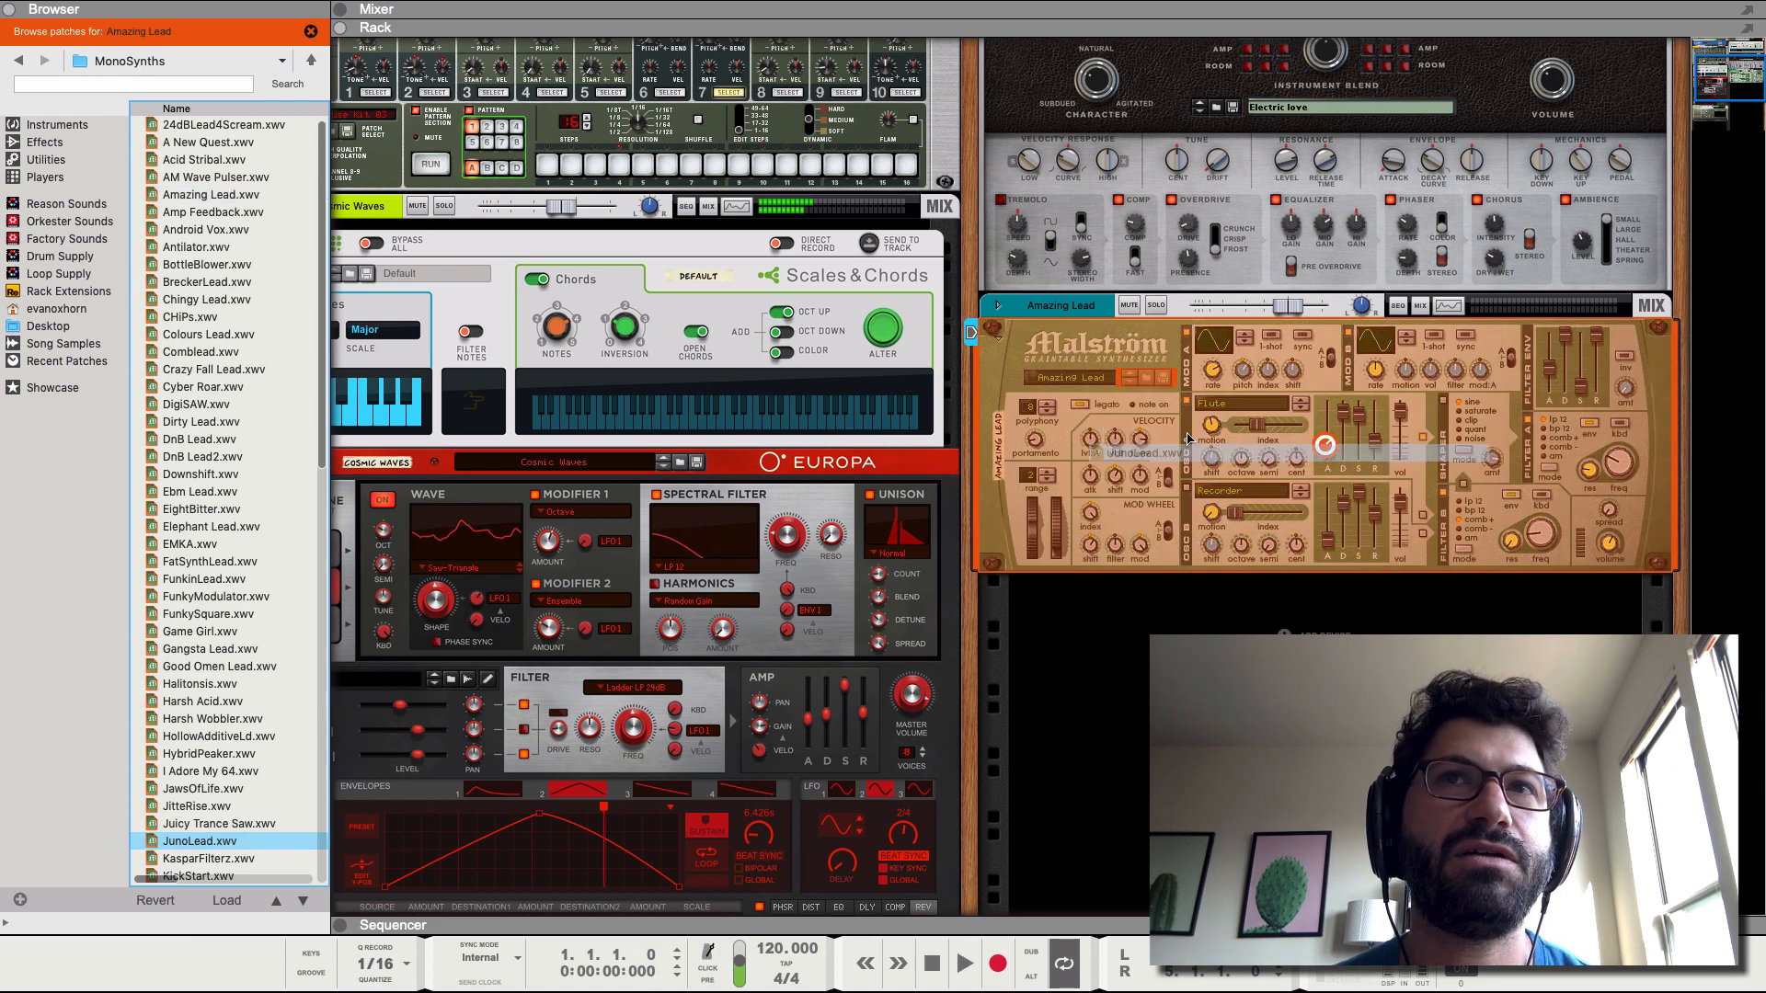
{"action": "key", "text": "space"}
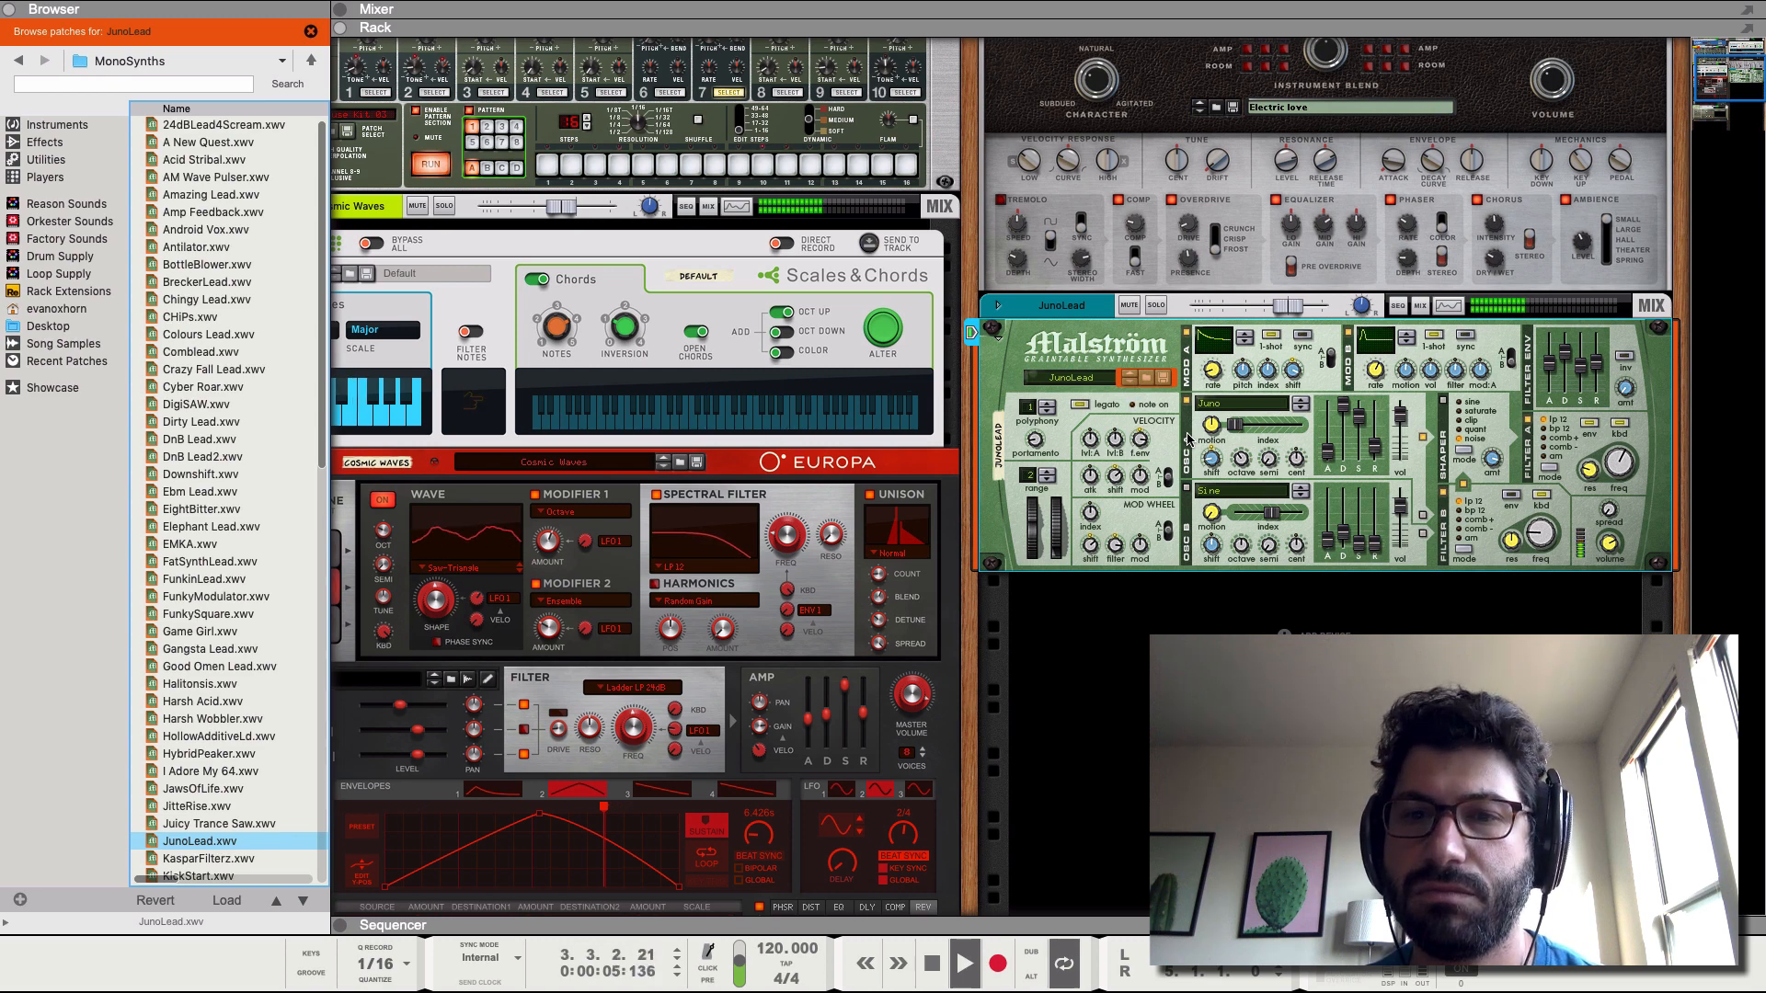
{"action": "key", "text": "space"}
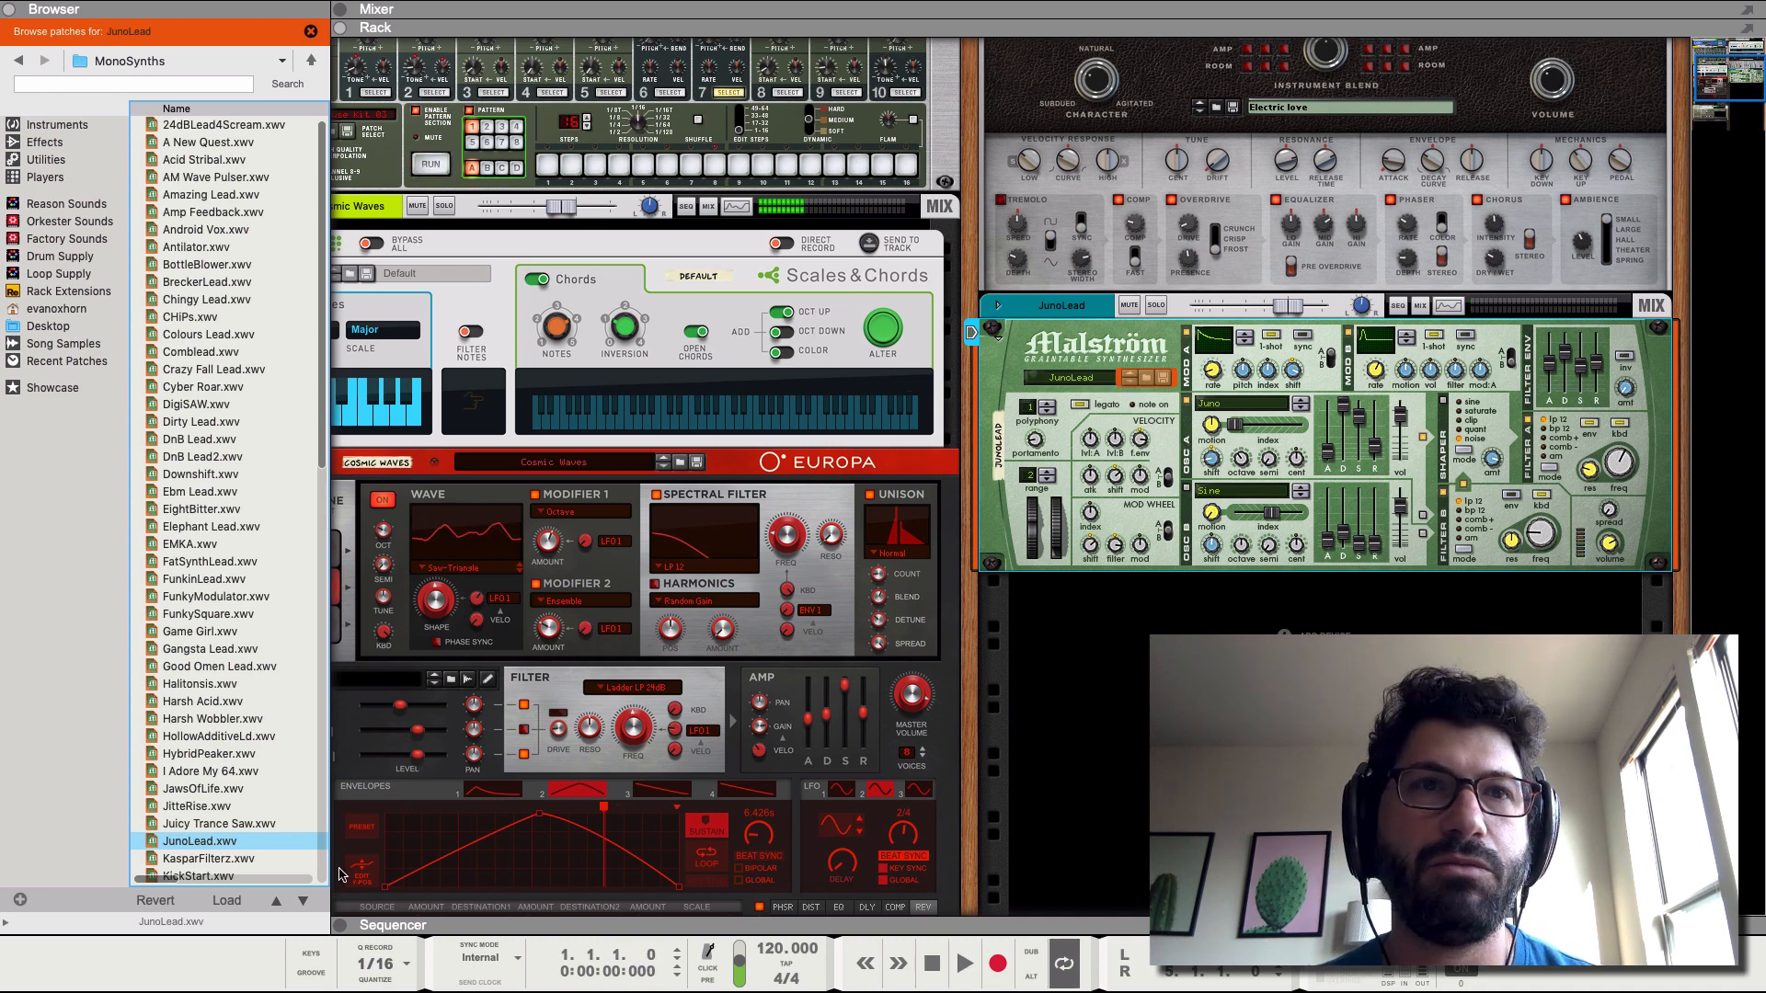
- Draw a one-sixteenth E3 note in bar 2 of the JunoLead track and extend its clip to four bars starting at bar 1
{"action": "left_click", "coordinate": [341, 925]}
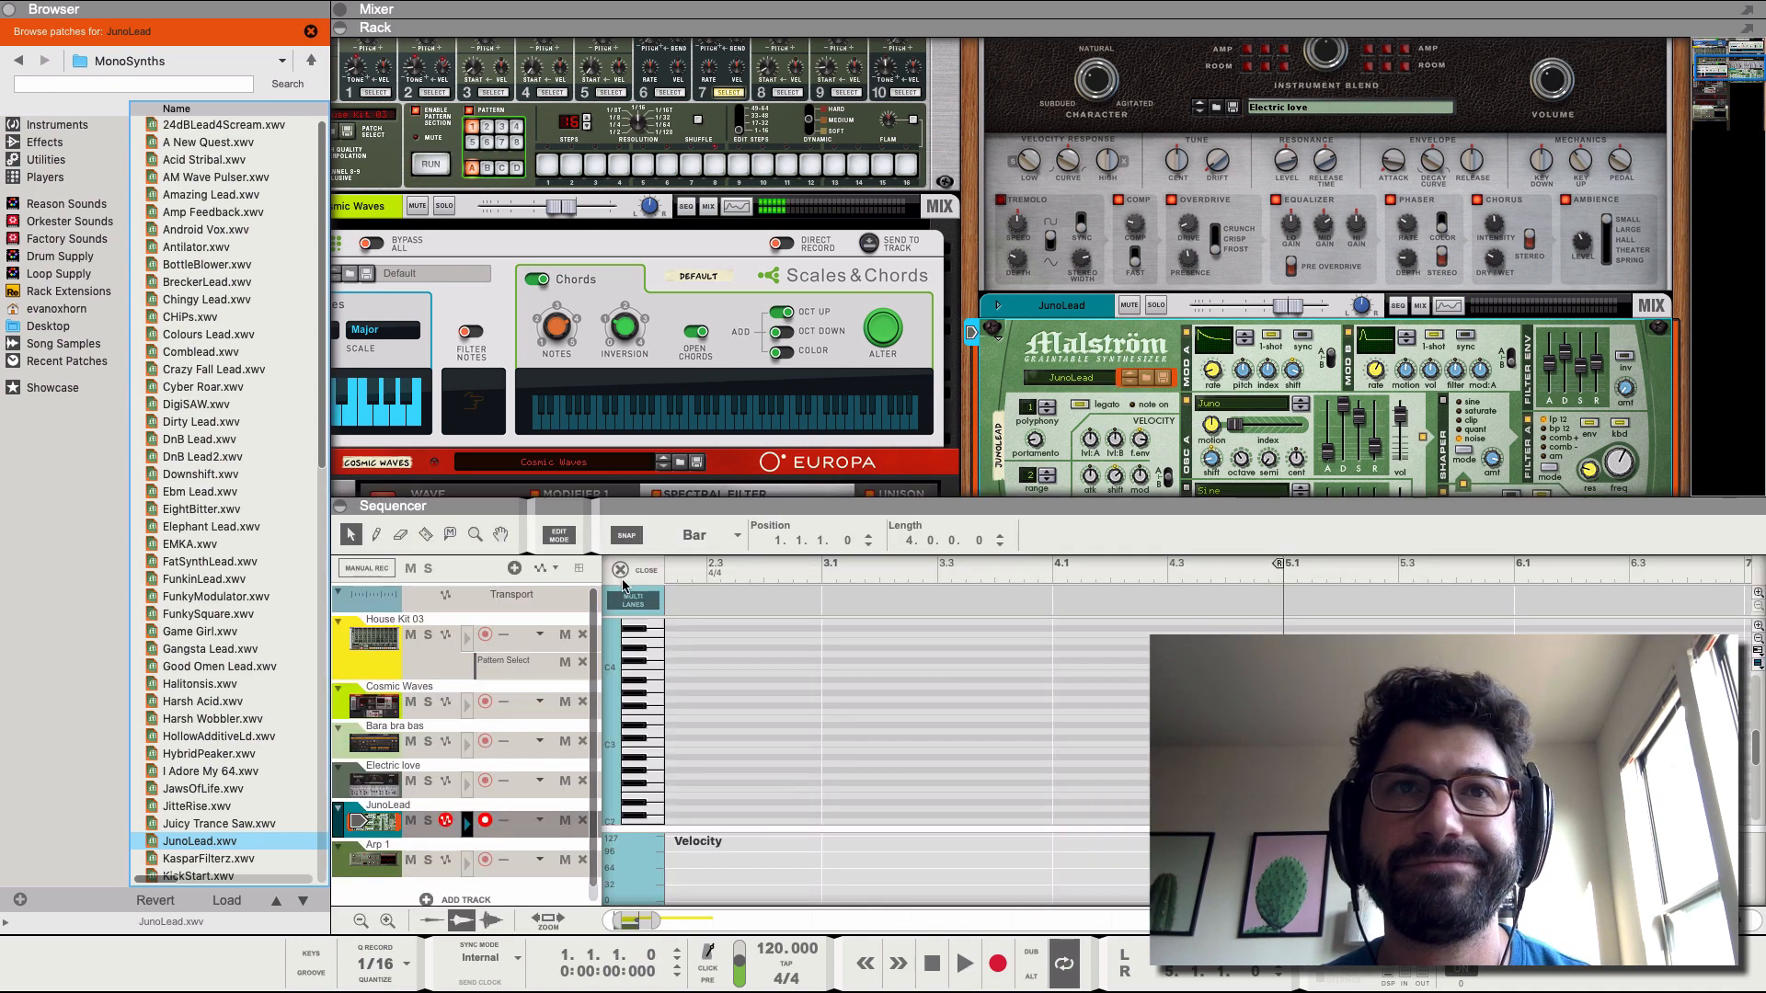
{"action": "left_click", "coordinate": [659, 640]}
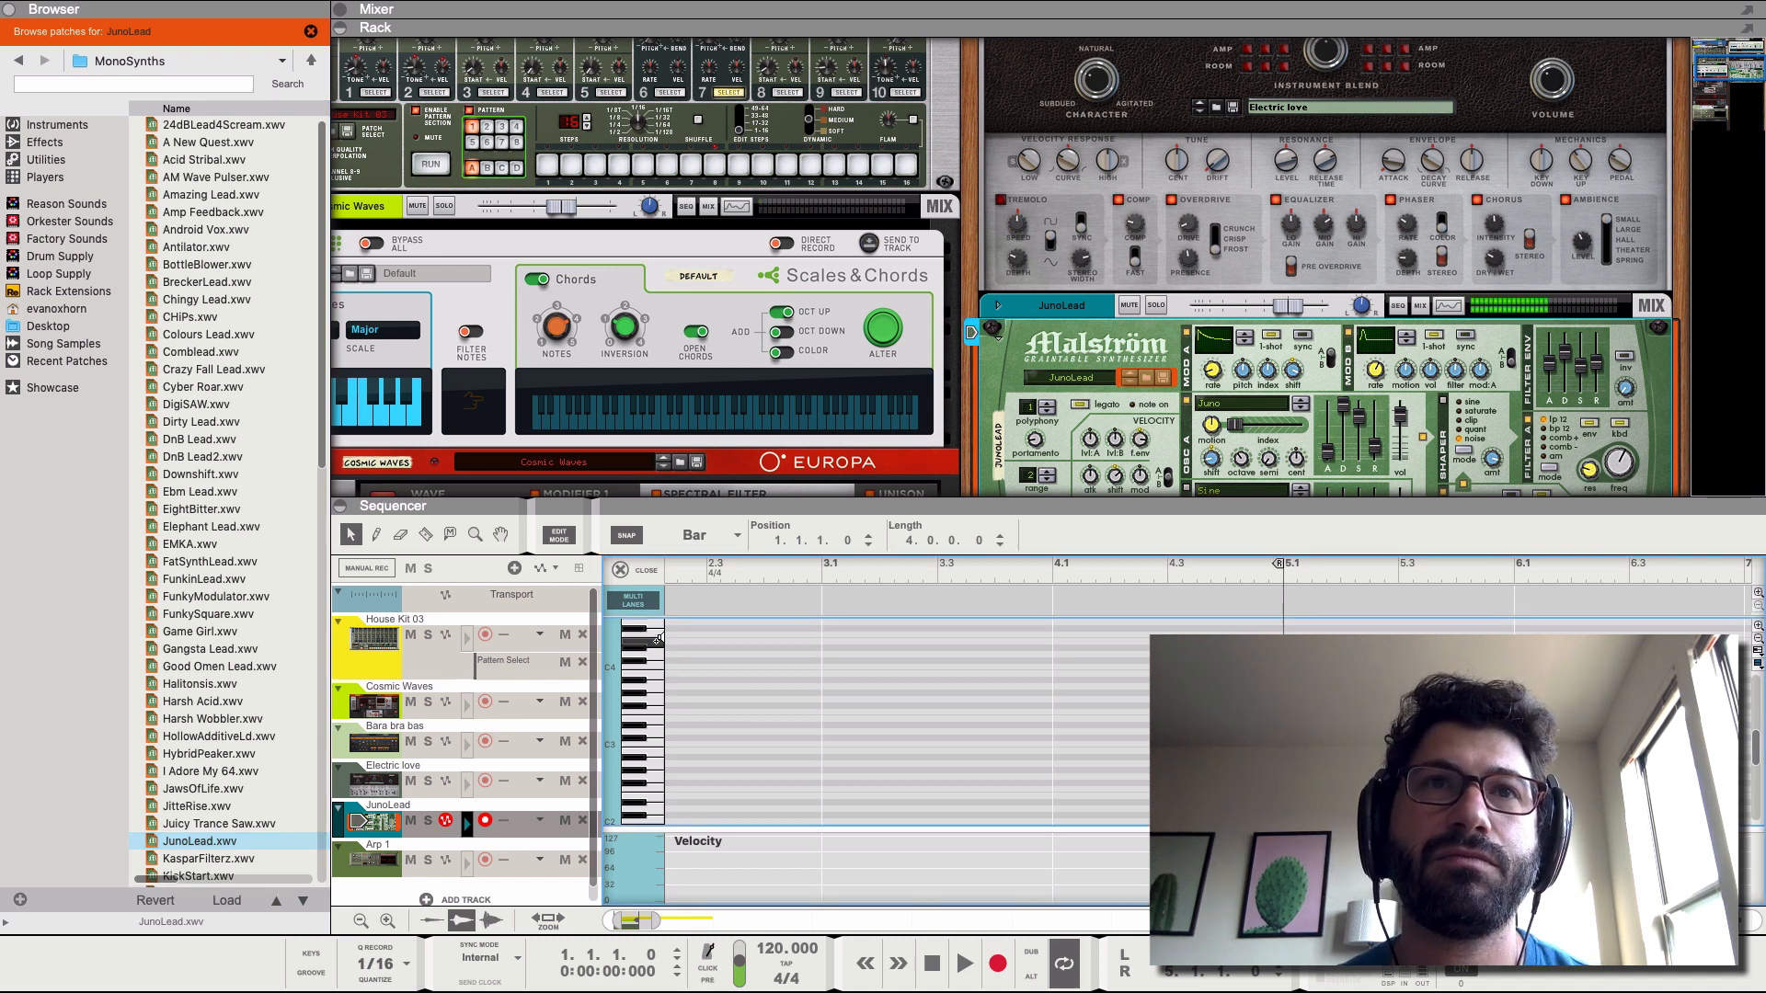
{"action": "left_click", "coordinate": [658, 716]}
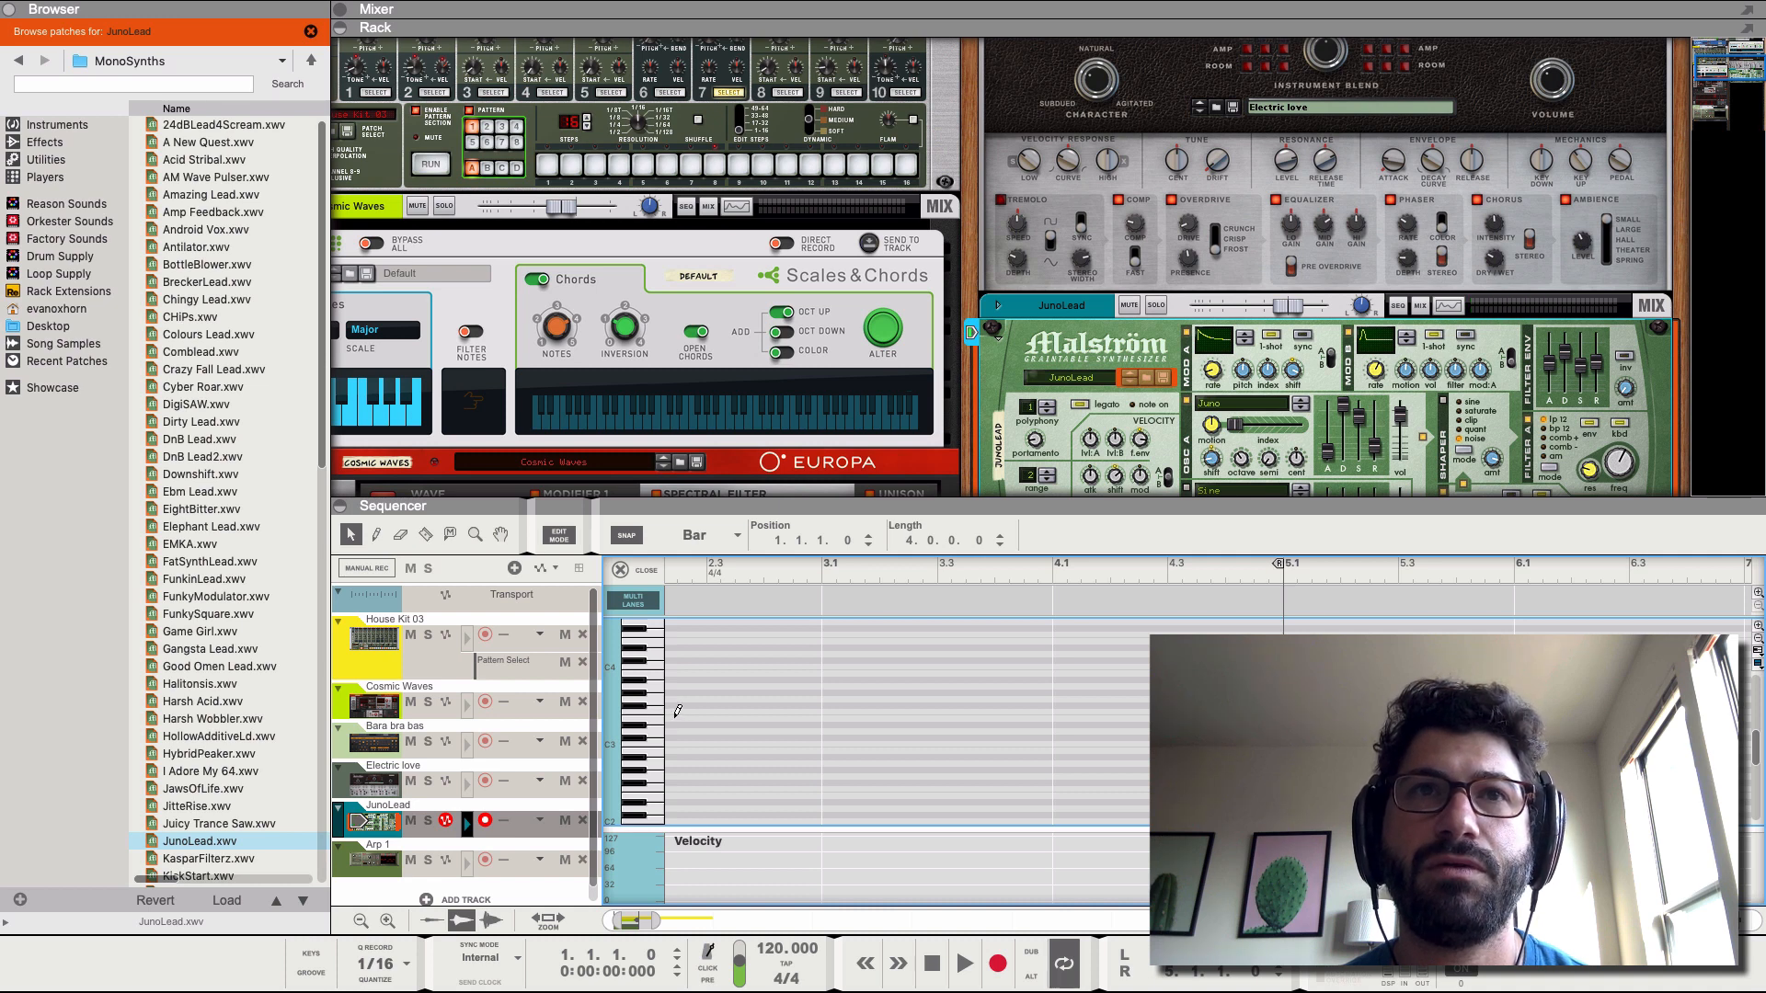
{"action": "left_click", "coordinate": [675, 717]}
{"action": "scroll", "coordinate": [721, 736], "scroll_direction": "left", "scroll_amount": 5}
{"action": "scroll", "coordinate": [721, 736], "scroll_direction": "up", "scroll_amount": 2}
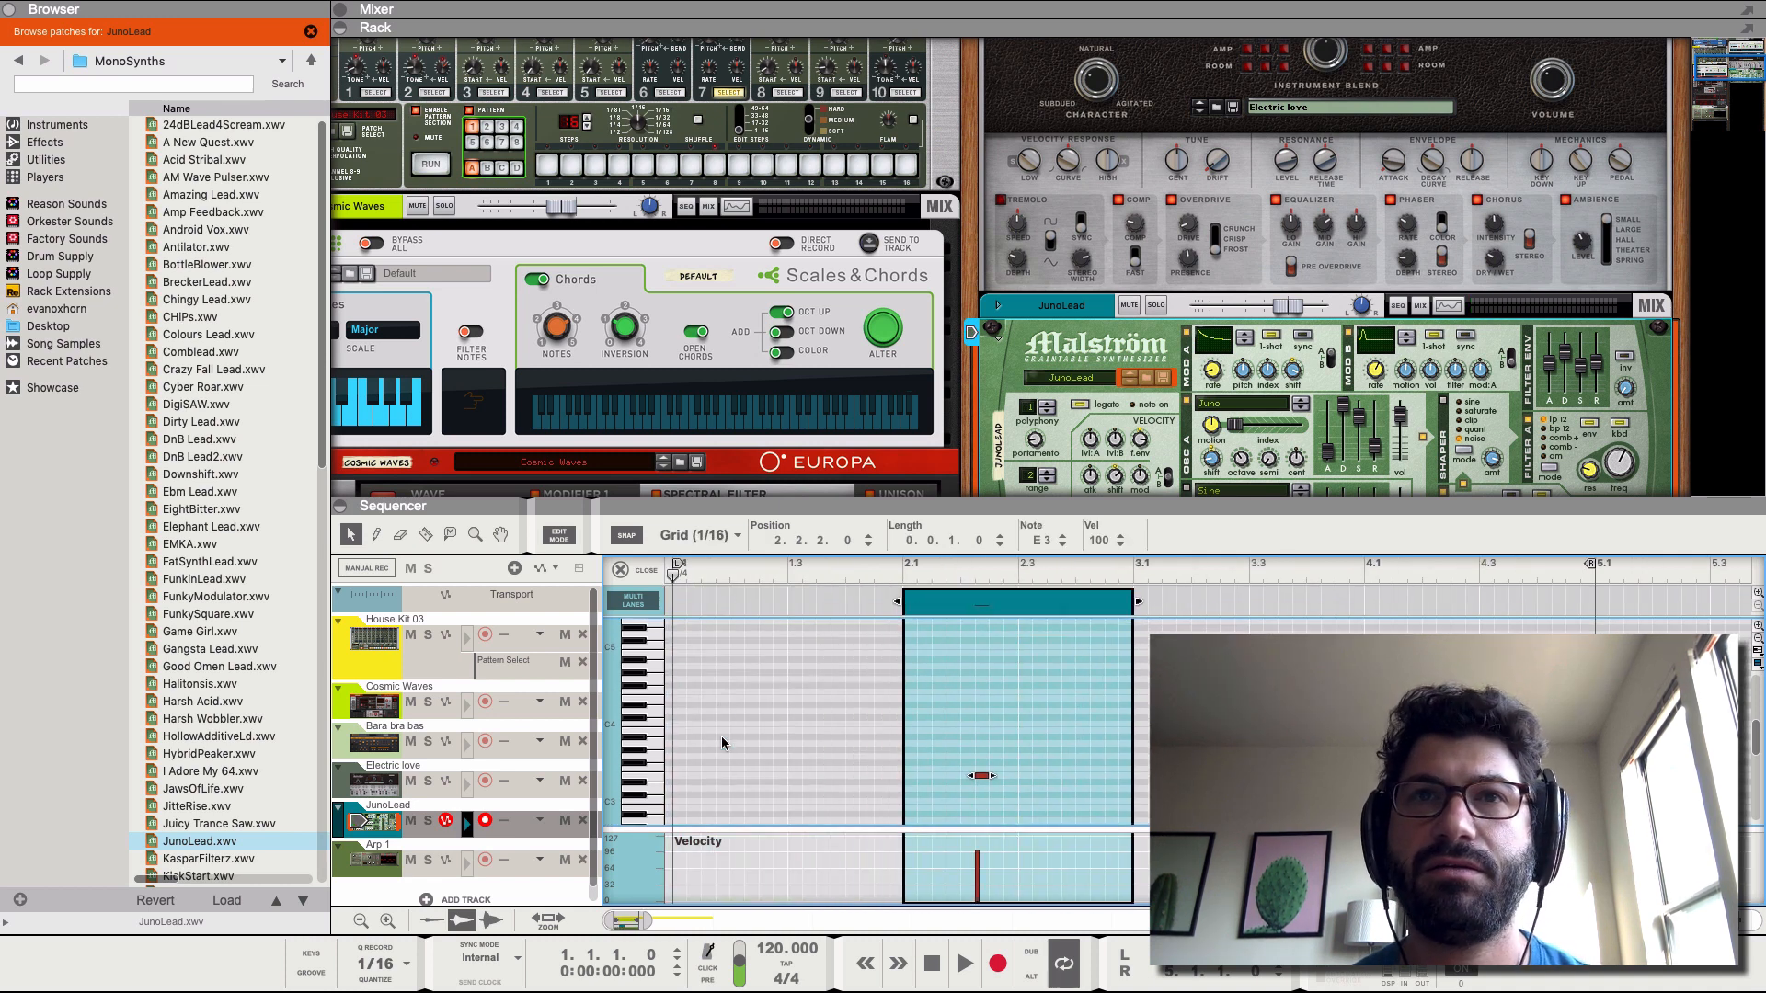
{"action": "left_click_drag", "start_coordinate": [900, 600], "coordinate": [736, 617]}
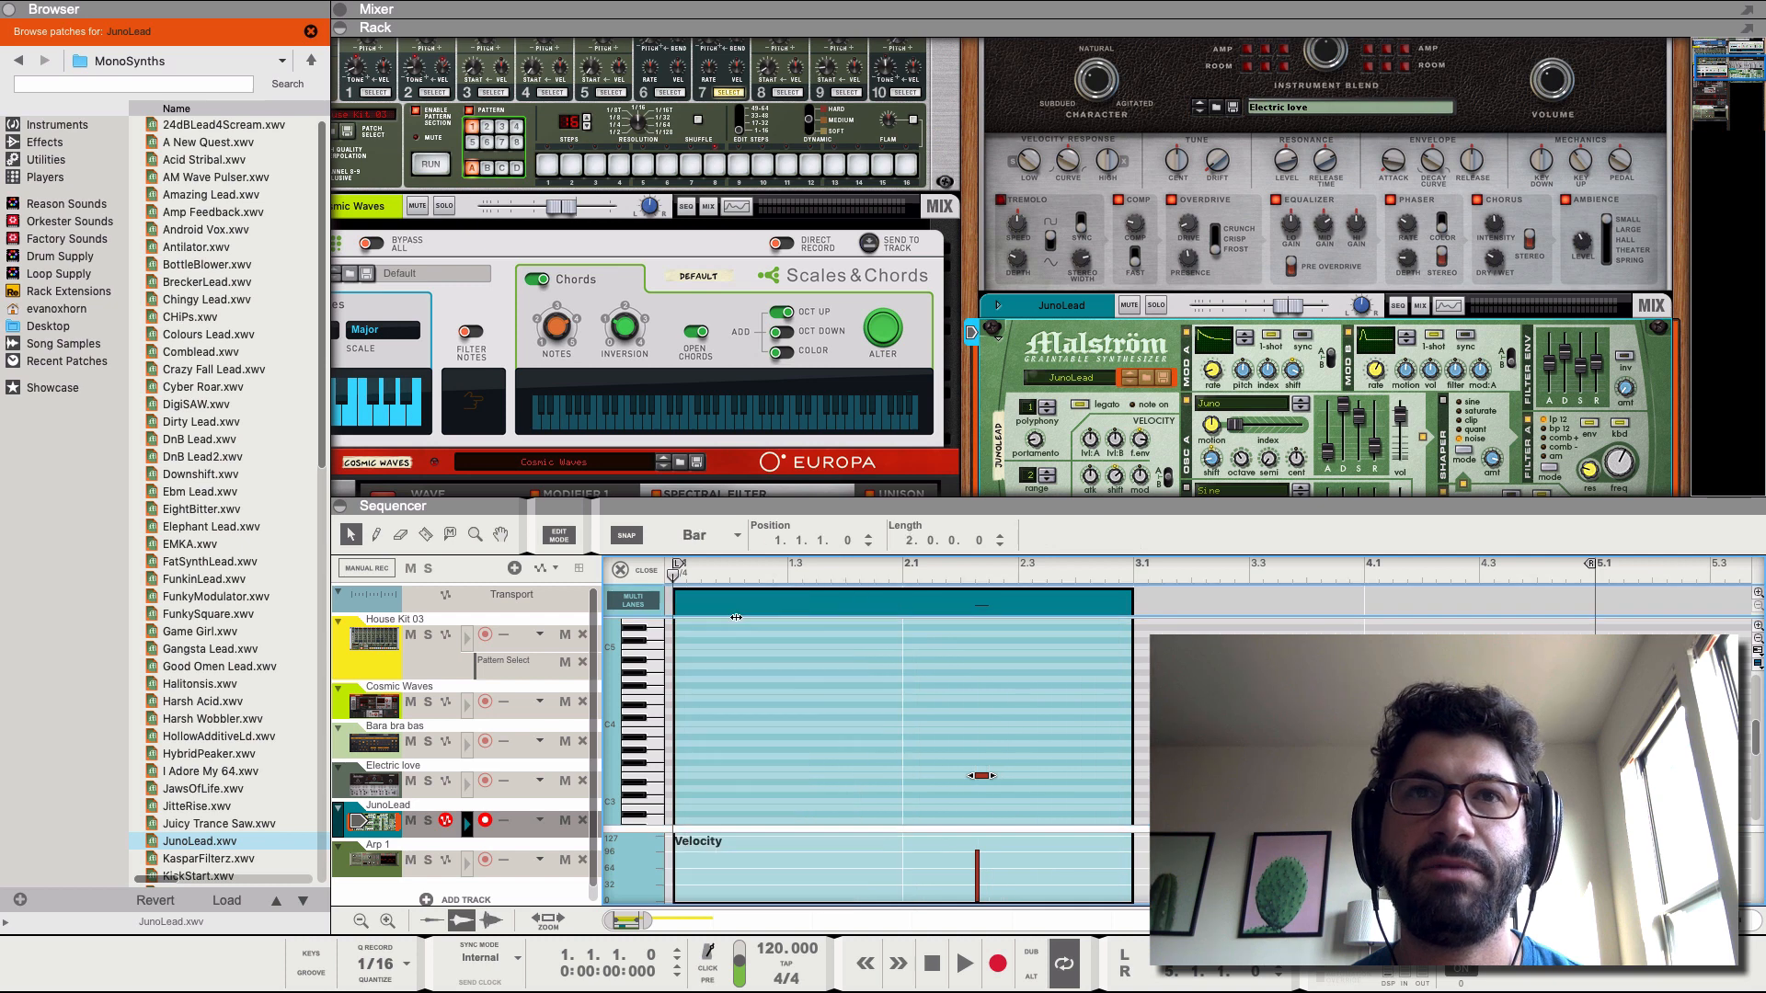
{"action": "left_click_drag", "start_coordinate": [1141, 603], "coordinate": [1448, 590]}
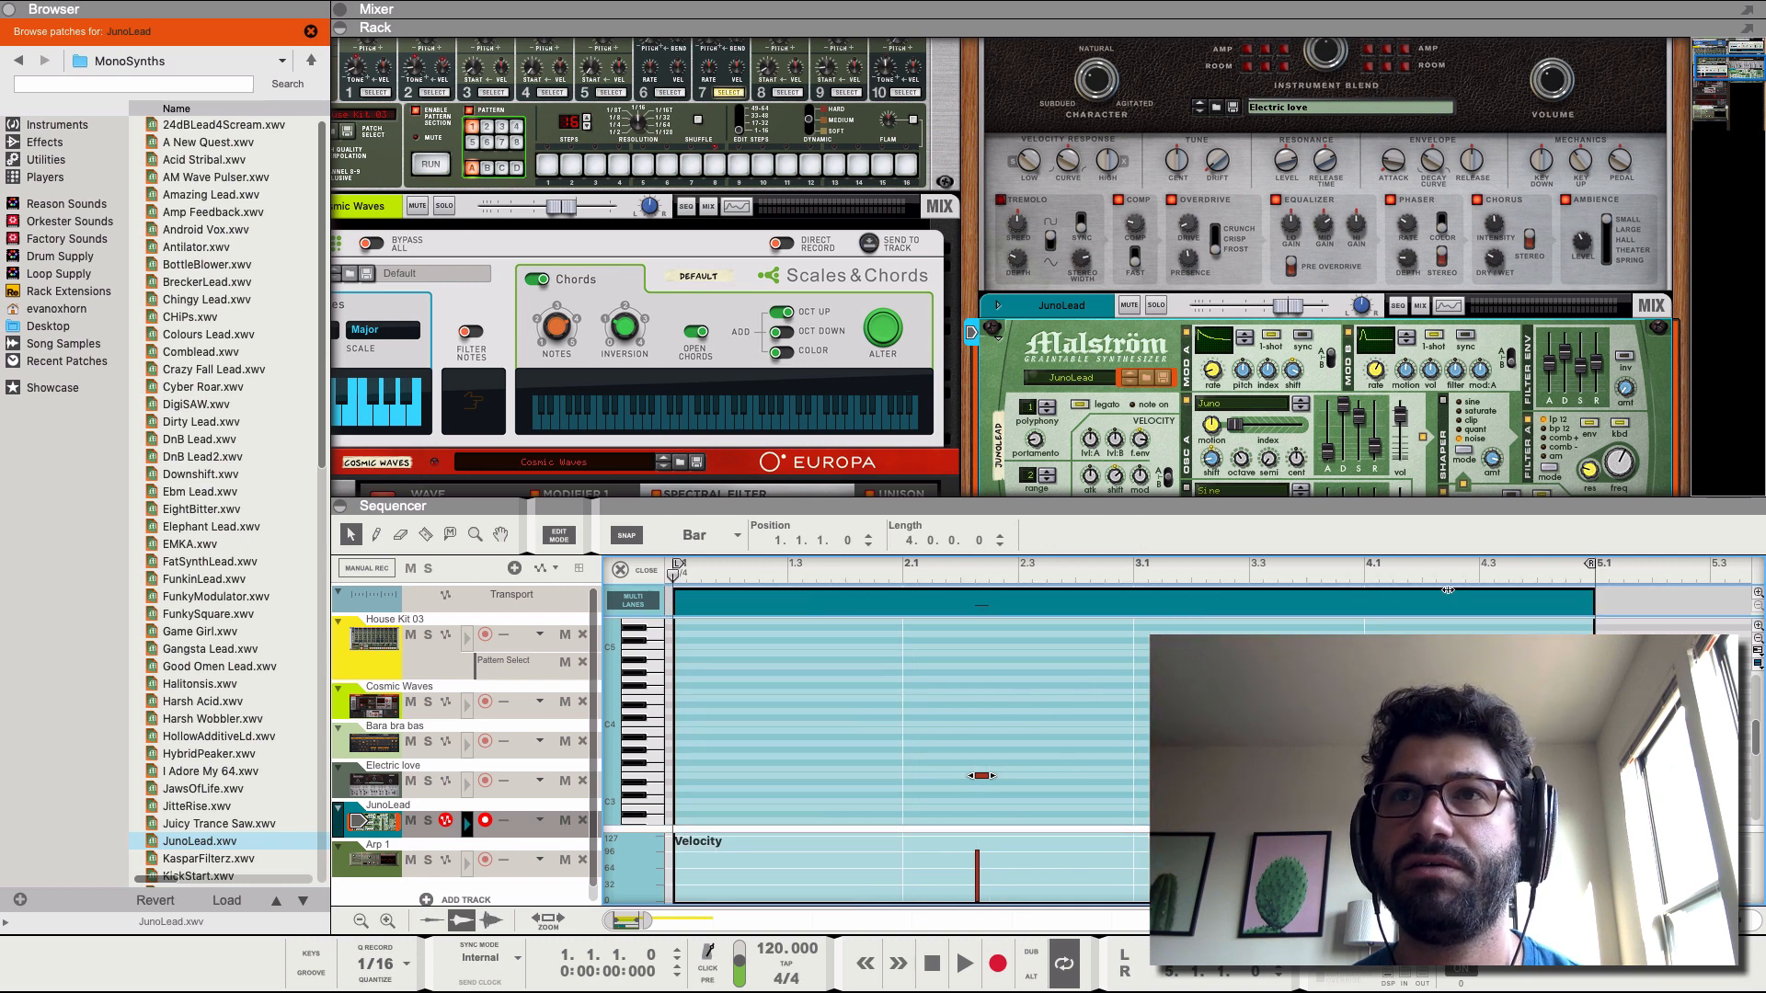
- Move the E3 note to the start of the JunoLead clip, lengthen it to three sixteenths, and briefly run playback
{"action": "left_click_drag", "start_coordinate": [973, 787], "coordinate": [688, 785]}
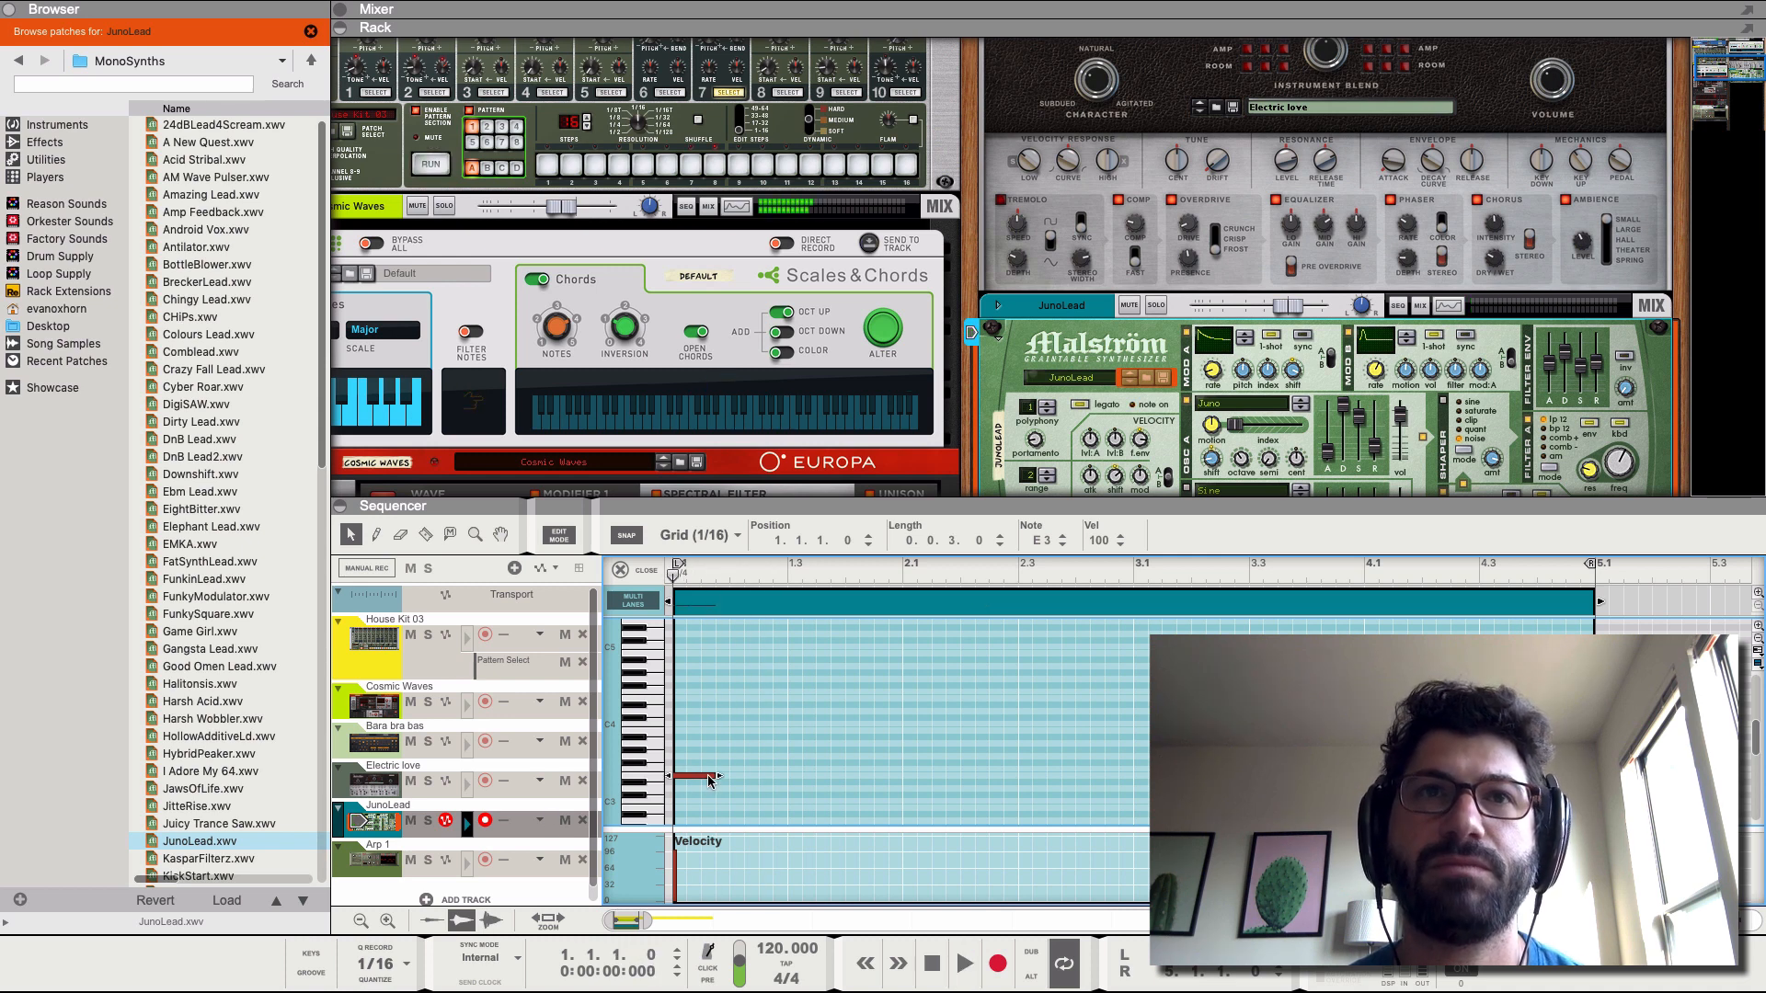
{"action": "left_click_drag", "start_coordinate": [705, 777], "coordinate": [722, 778]}
{"action": "key", "text": "space"}
{"action": "key", "text": "space"}
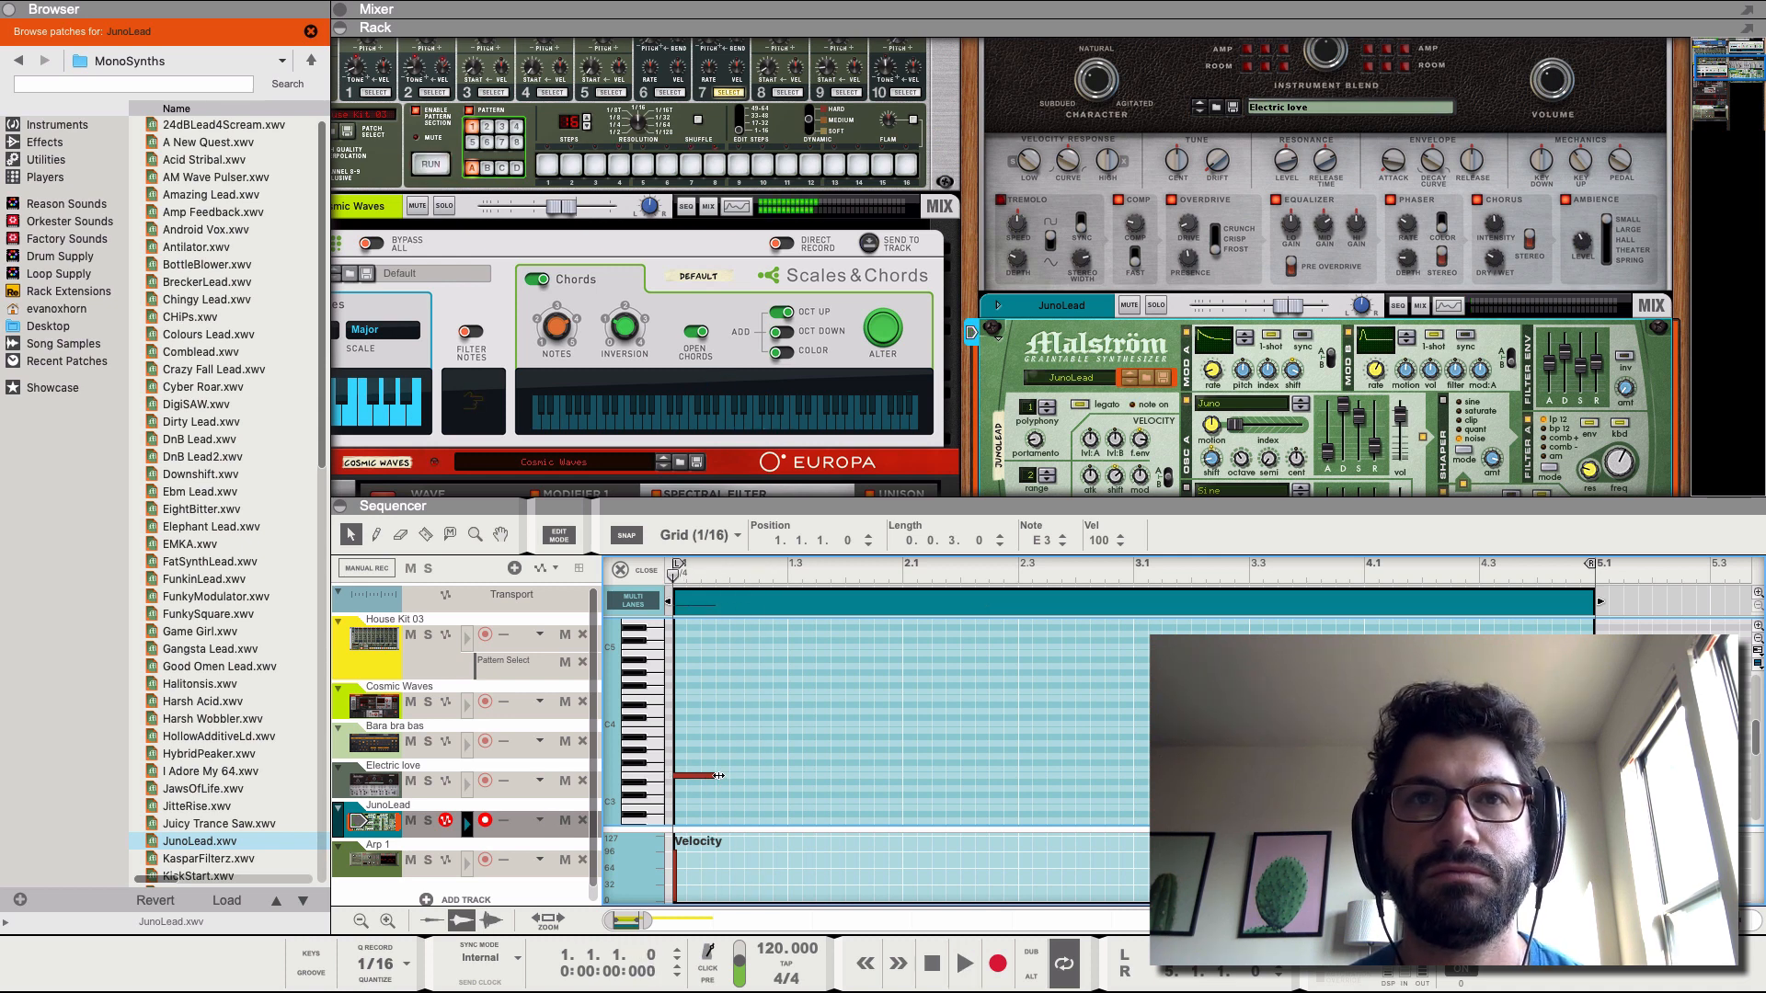
- Extend the JunoLead E3 note to beat 1.3, add a two-beat D3 note after it, and briefly play both
{"action": "left_click_drag", "start_coordinate": [781, 777], "coordinate": [901, 806]}
{"action": "left_click", "coordinate": [789, 788]}
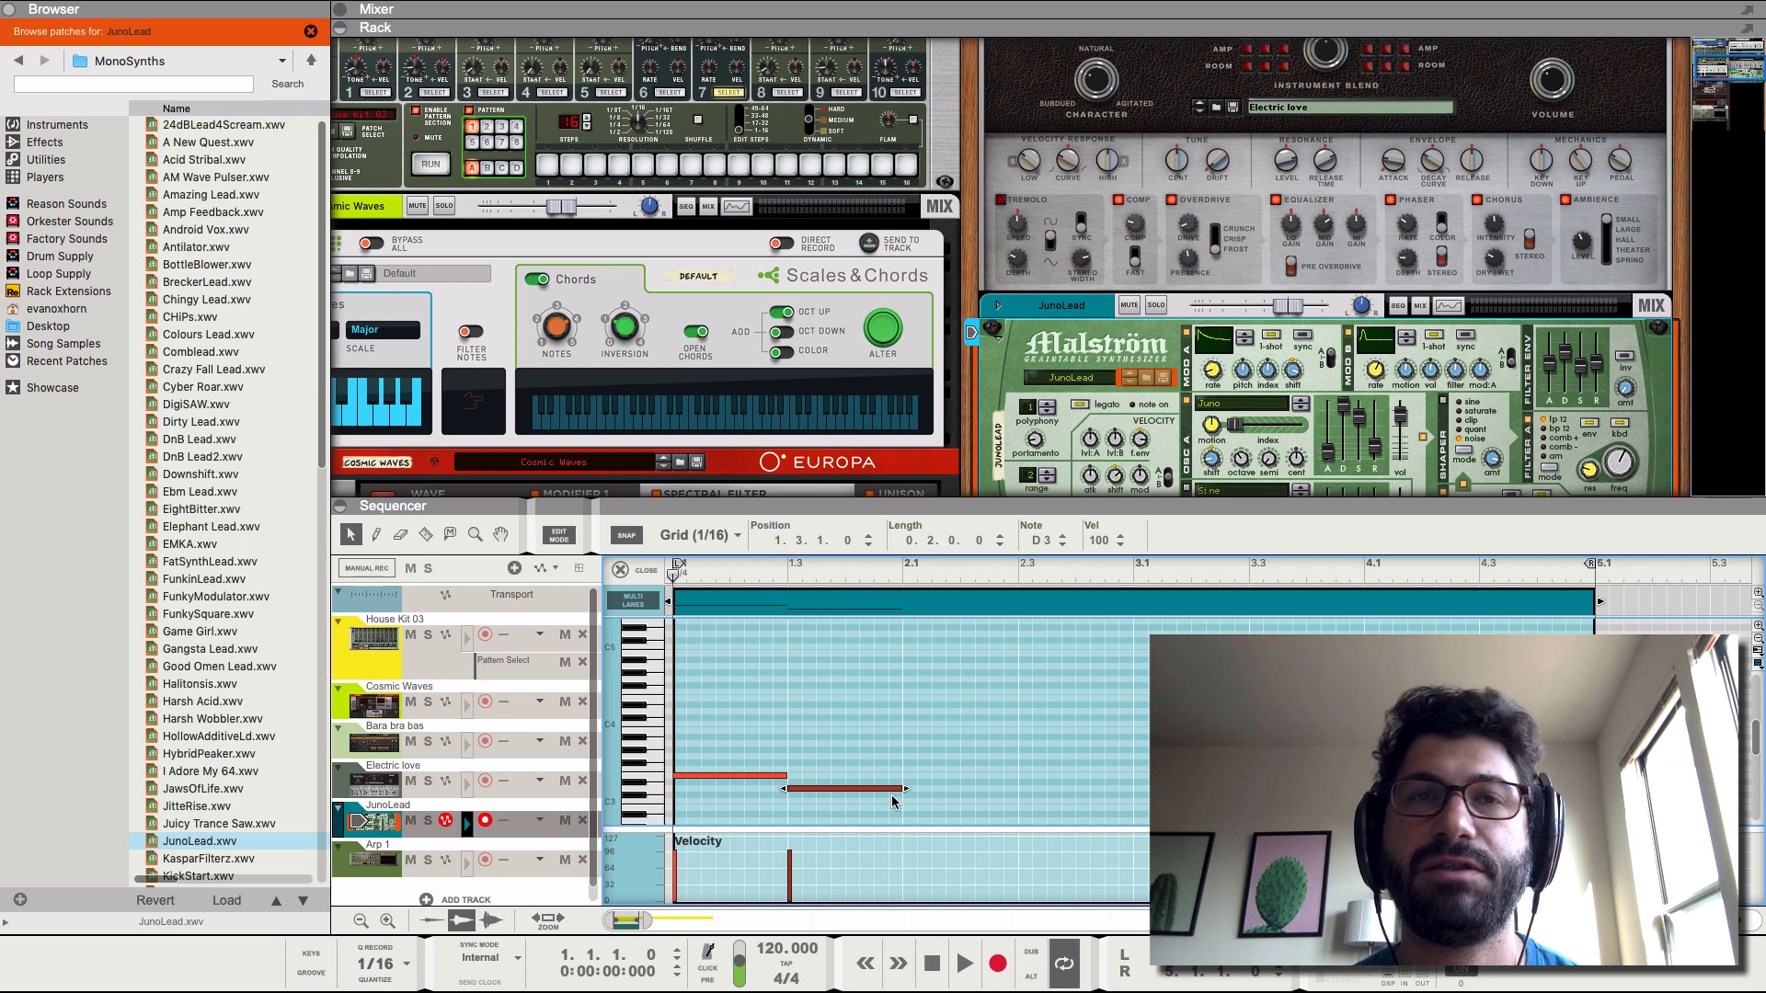
{"action": "key", "text": "space"}
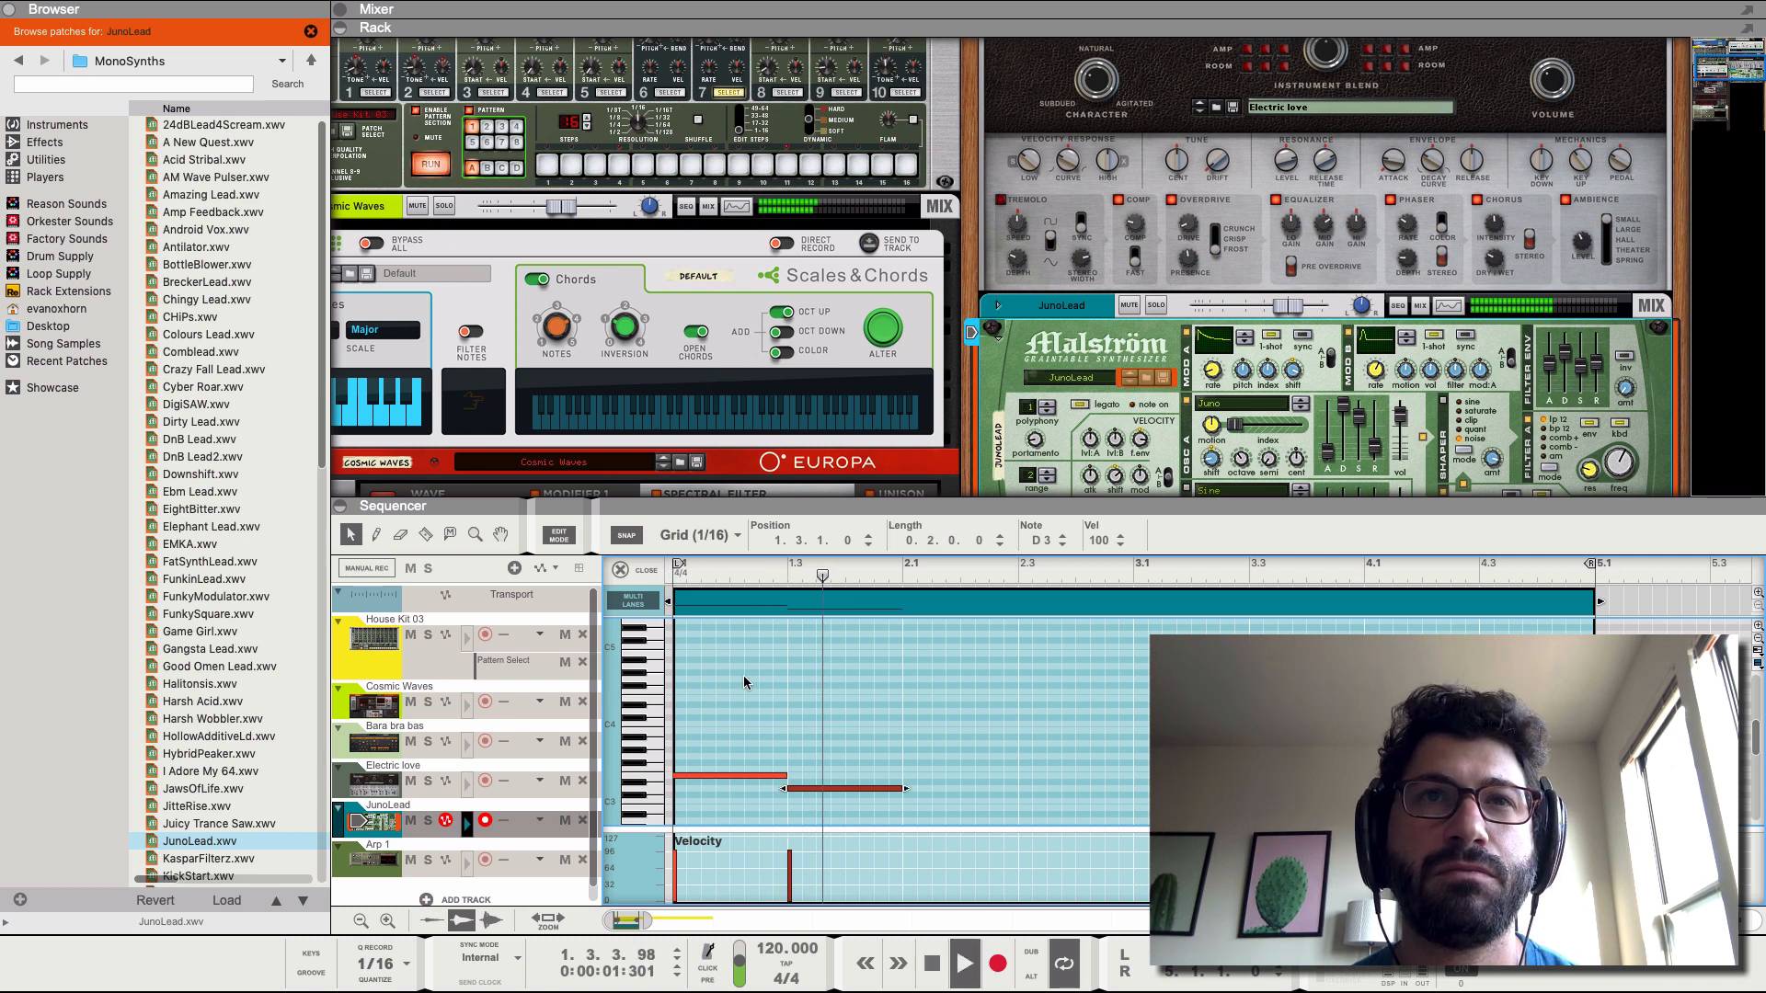
{"action": "key", "text": "space"}
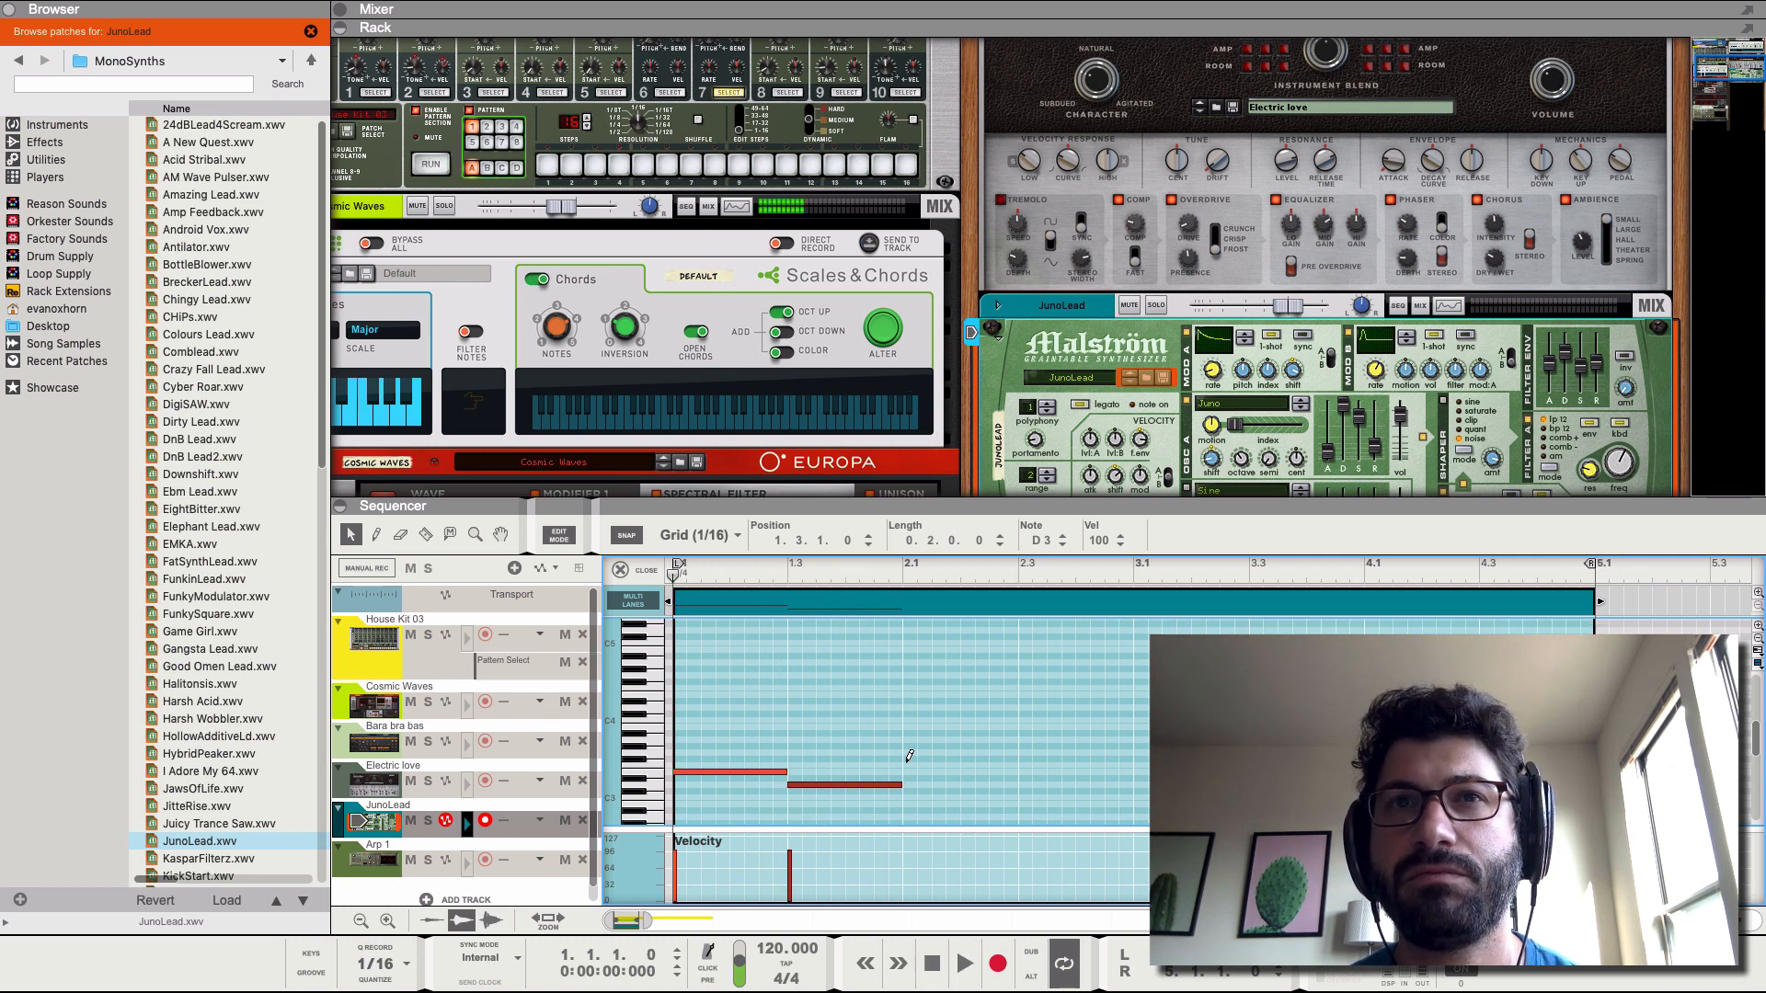
- Draw two-beat JunoLead notes F3 at 2.1, G3 at 2.3 and E3 at 3.1
{"action": "left_click", "coordinate": [906, 765]}
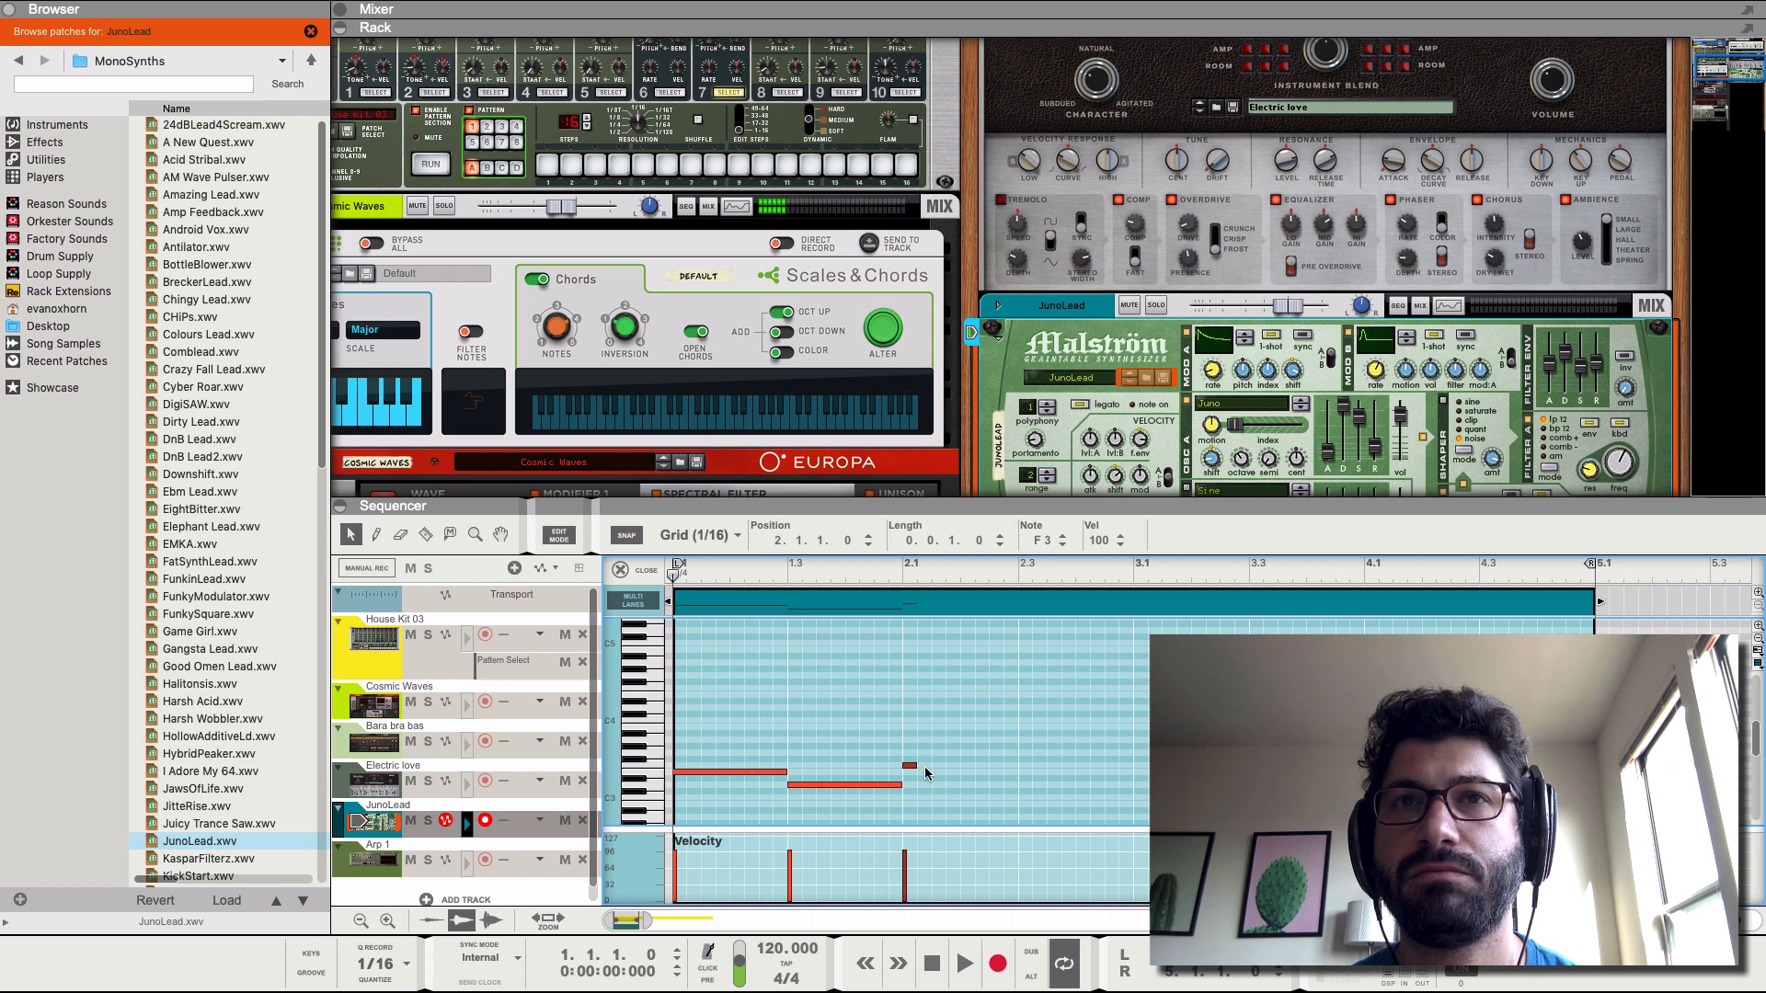
{"action": "left_click_drag", "start_coordinate": [926, 773], "coordinate": [1012, 772]}
{"action": "left_click", "coordinate": [1020, 754]}
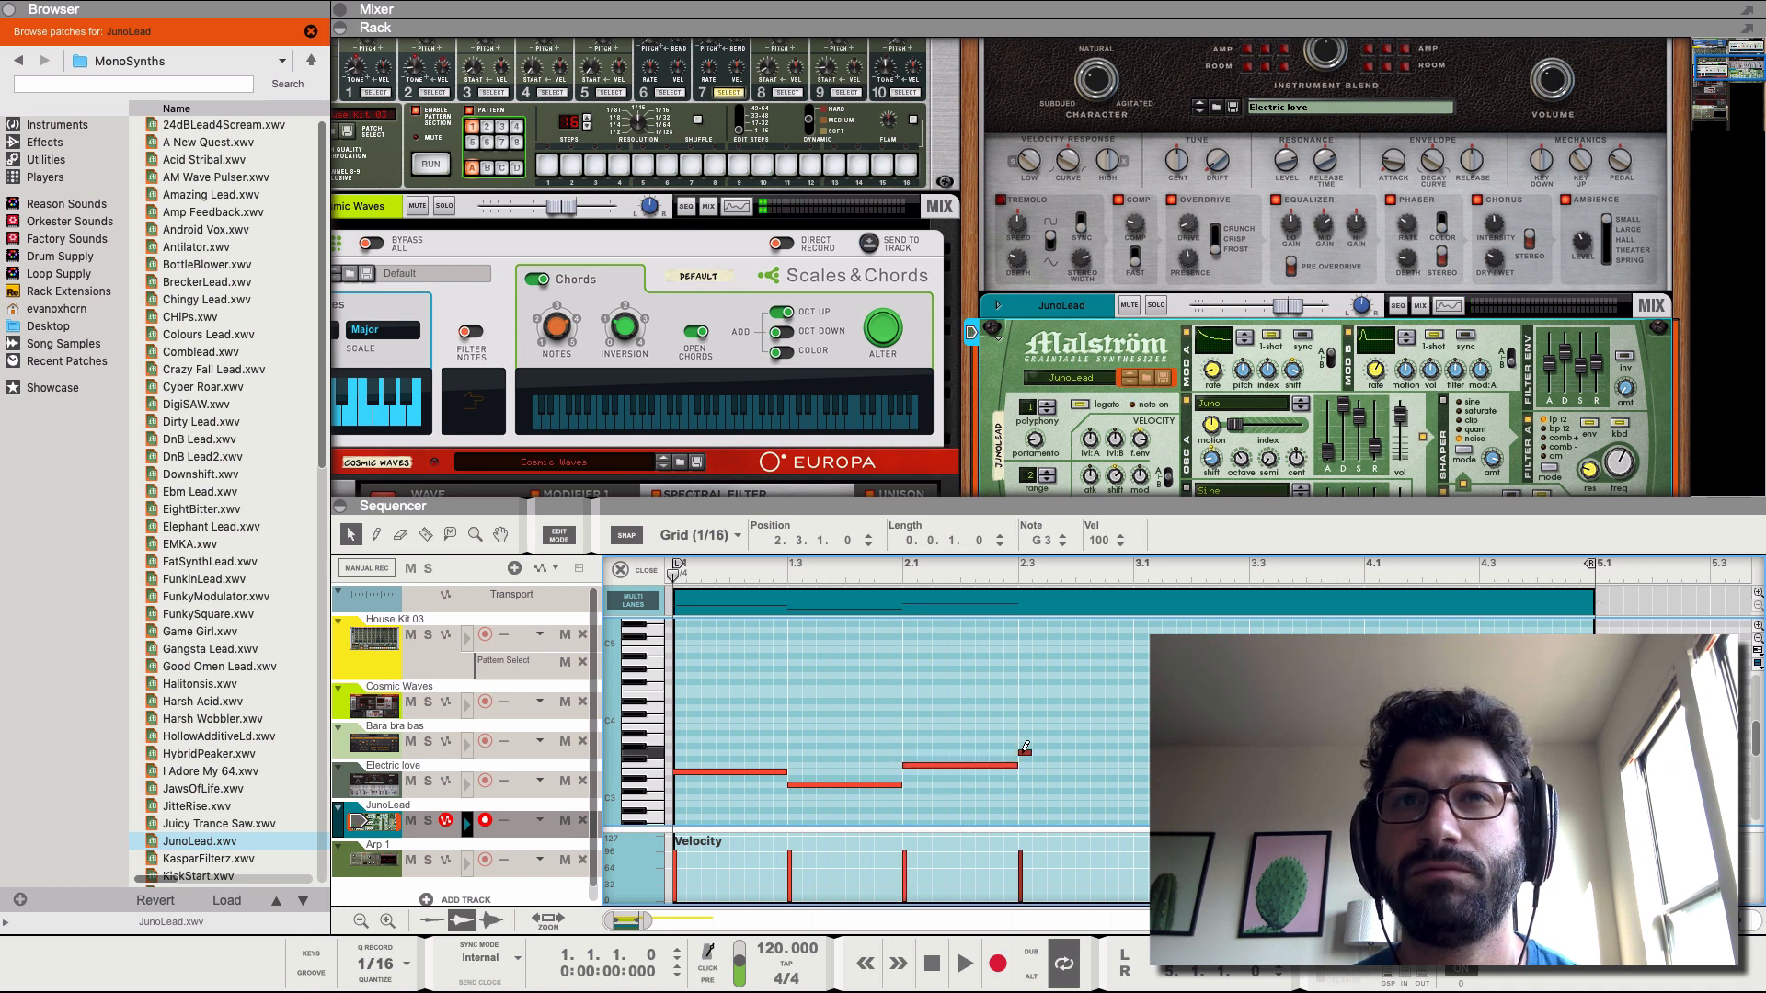
{"action": "left_click_drag", "start_coordinate": [1106, 758], "coordinate": [1133, 756]}
{"action": "left_click", "coordinate": [1137, 771]}
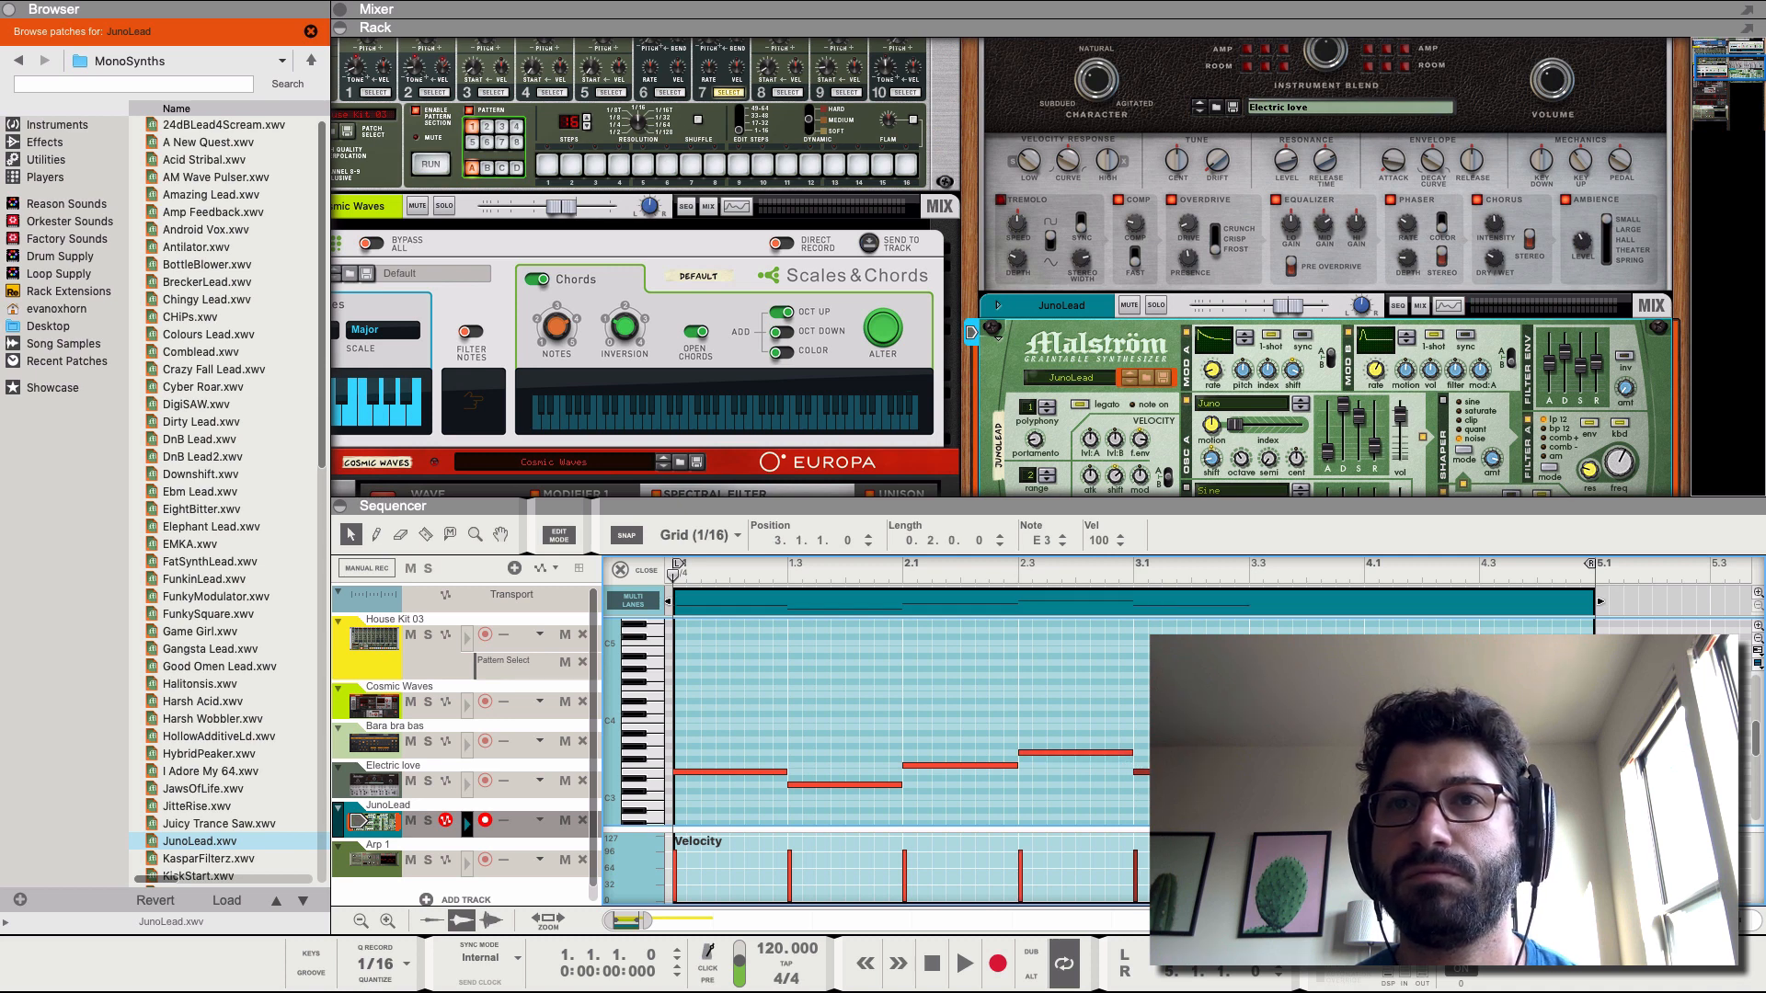
- Complete the melody with D3 at 3.3, C3 at 4.1 and D3 at 4.3, extending the last note to the clip's end, and play it
{"action": "left_click", "coordinate": [1253, 784]}
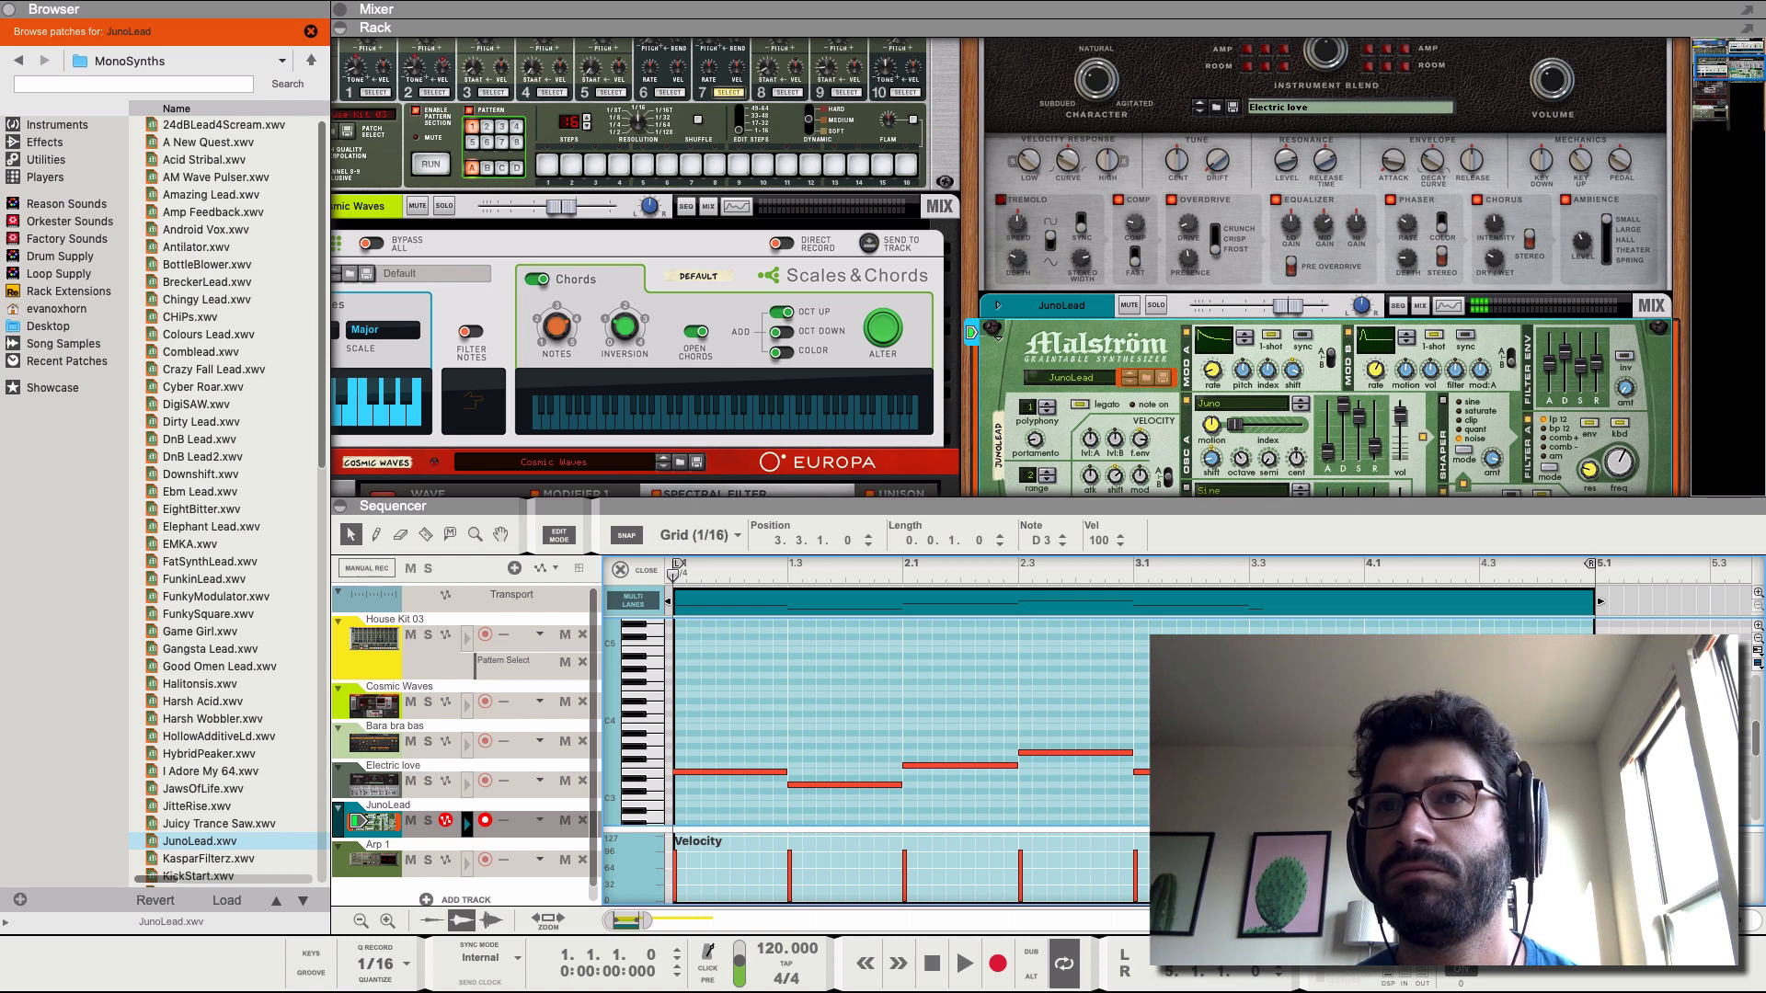
{"action": "double_click", "coordinate": [1369, 798]}
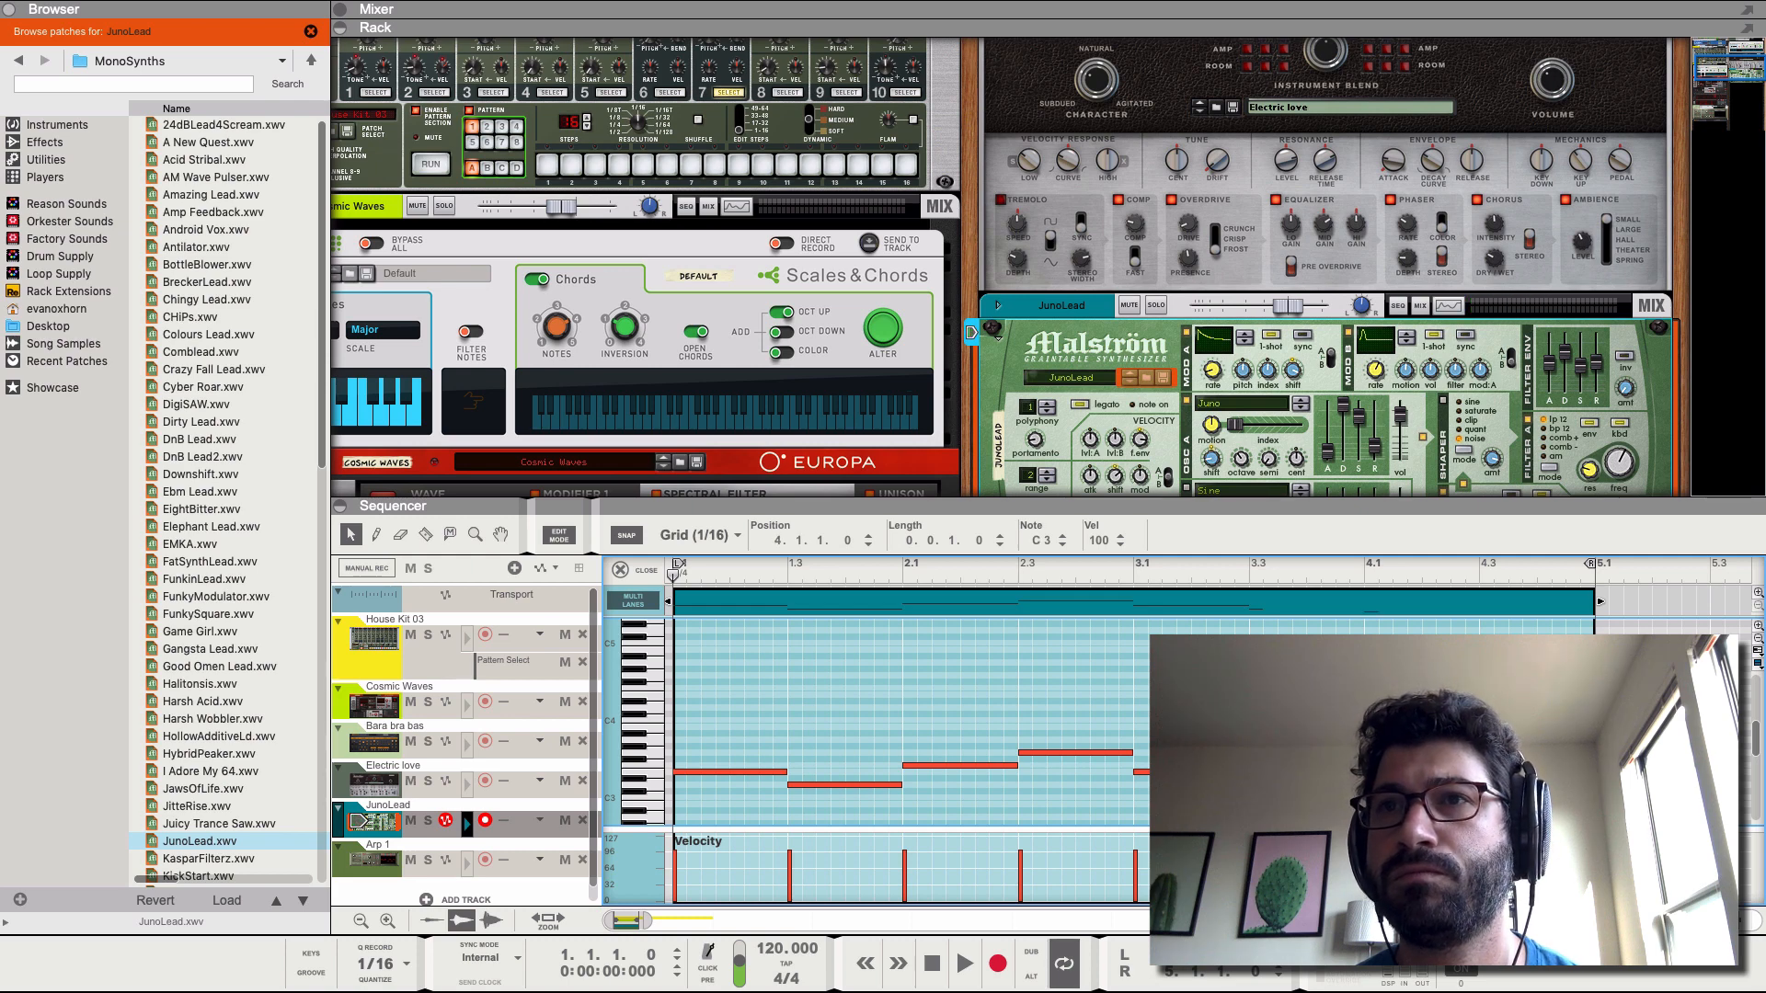
{"action": "double_click", "coordinate": [1484, 785]}
{"action": "left_click", "coordinate": [1260, 784]}
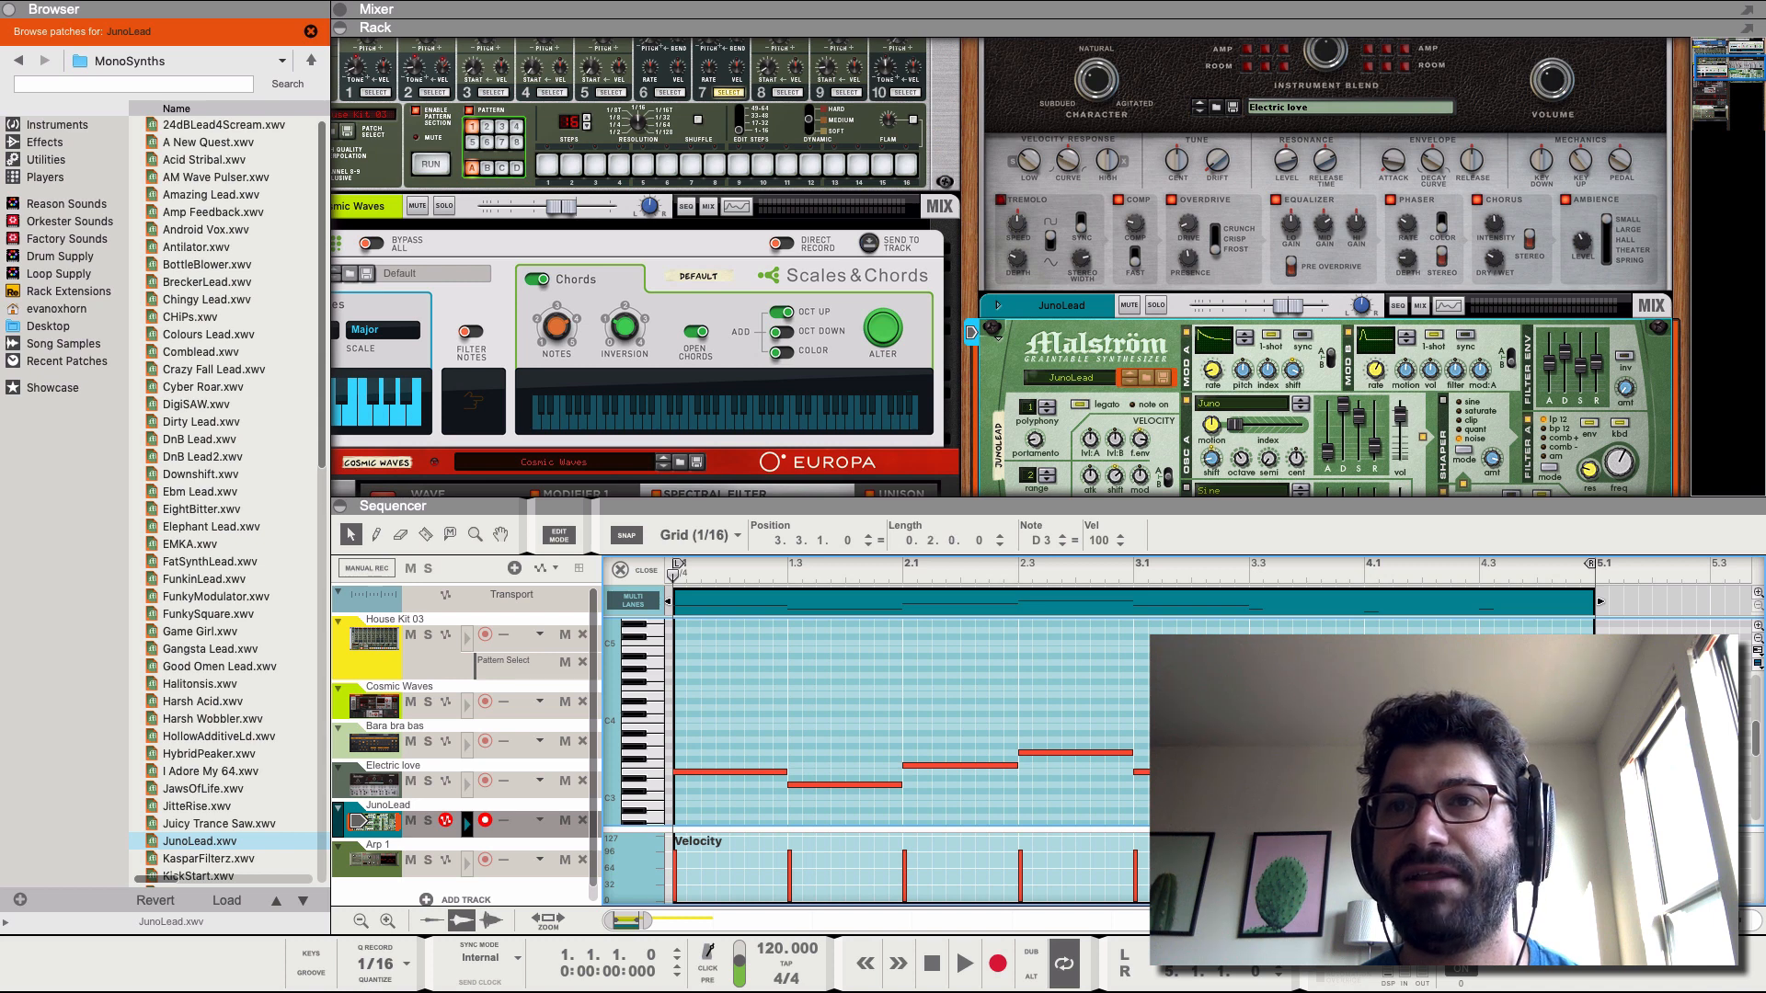
{"action": "left_click_drag", "start_coordinate": [1494, 784], "coordinate": [1594, 785]}
{"action": "key", "text": "space"}
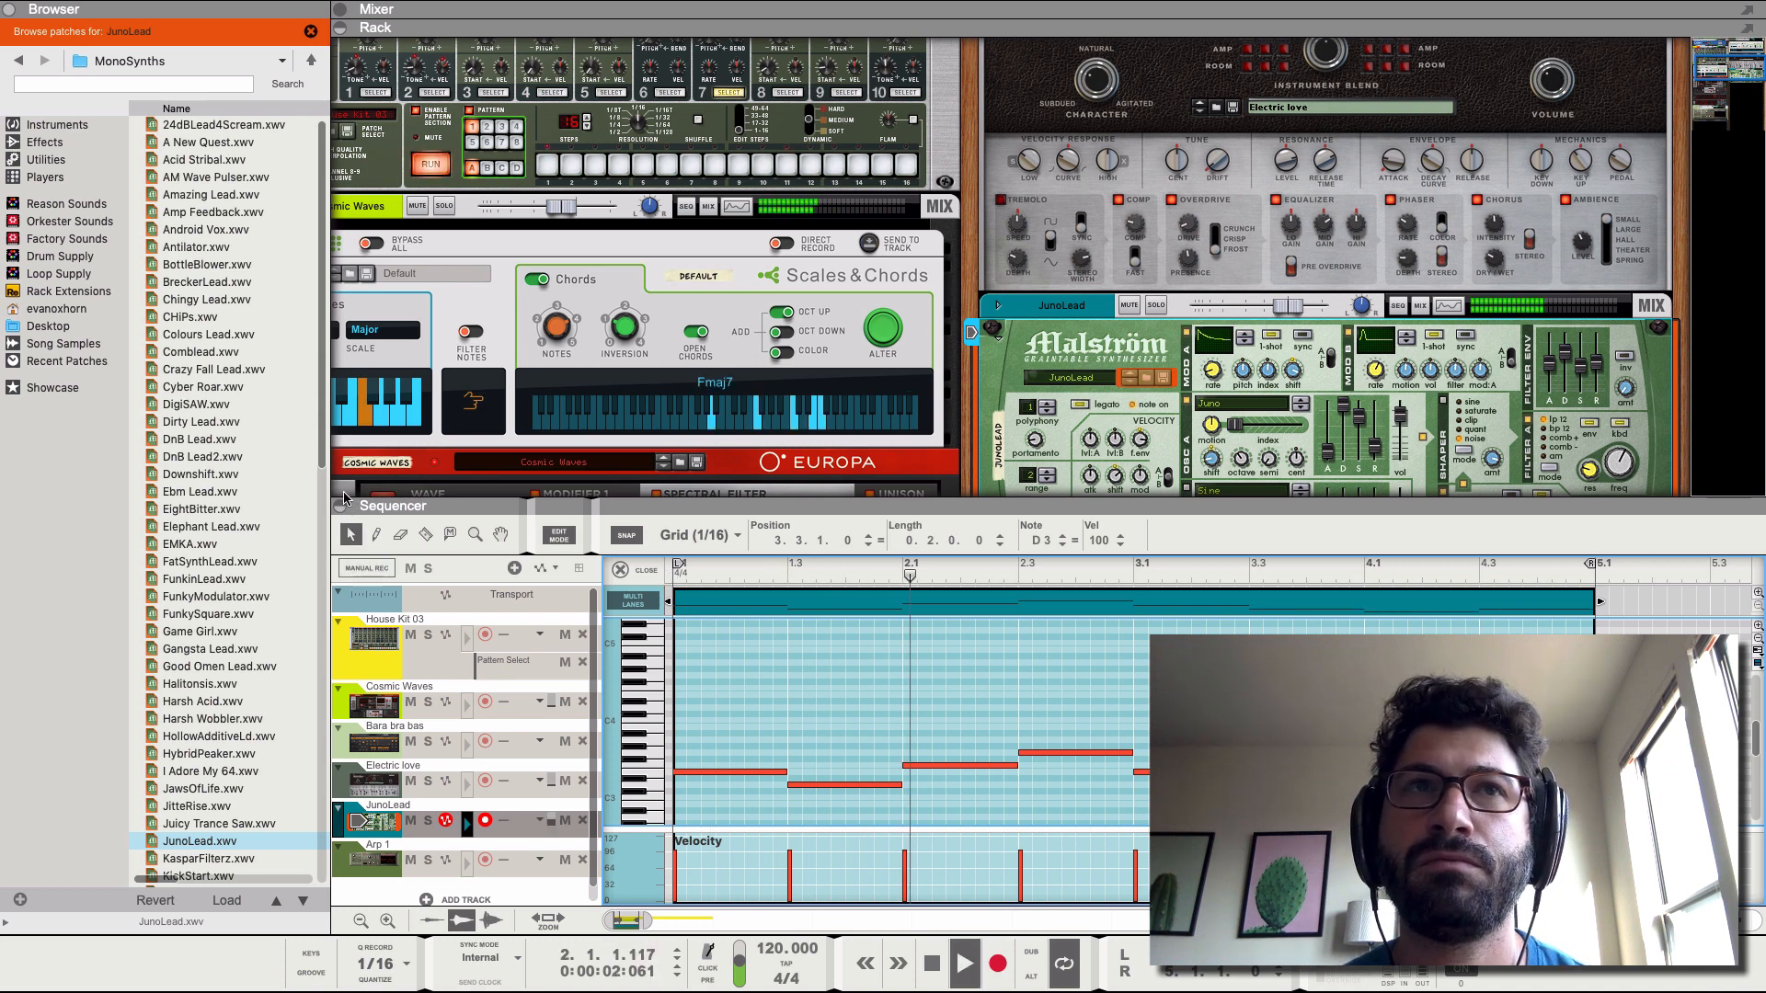
- Lower the JunoLead channel level slightly and set the Malström attack to 50 on oscillator A and 51 on oscillator B
{"action": "left_click", "coordinate": [341, 506]}
{"action": "left_click_drag", "start_coordinate": [1277, 298], "coordinate": [1271, 306]}
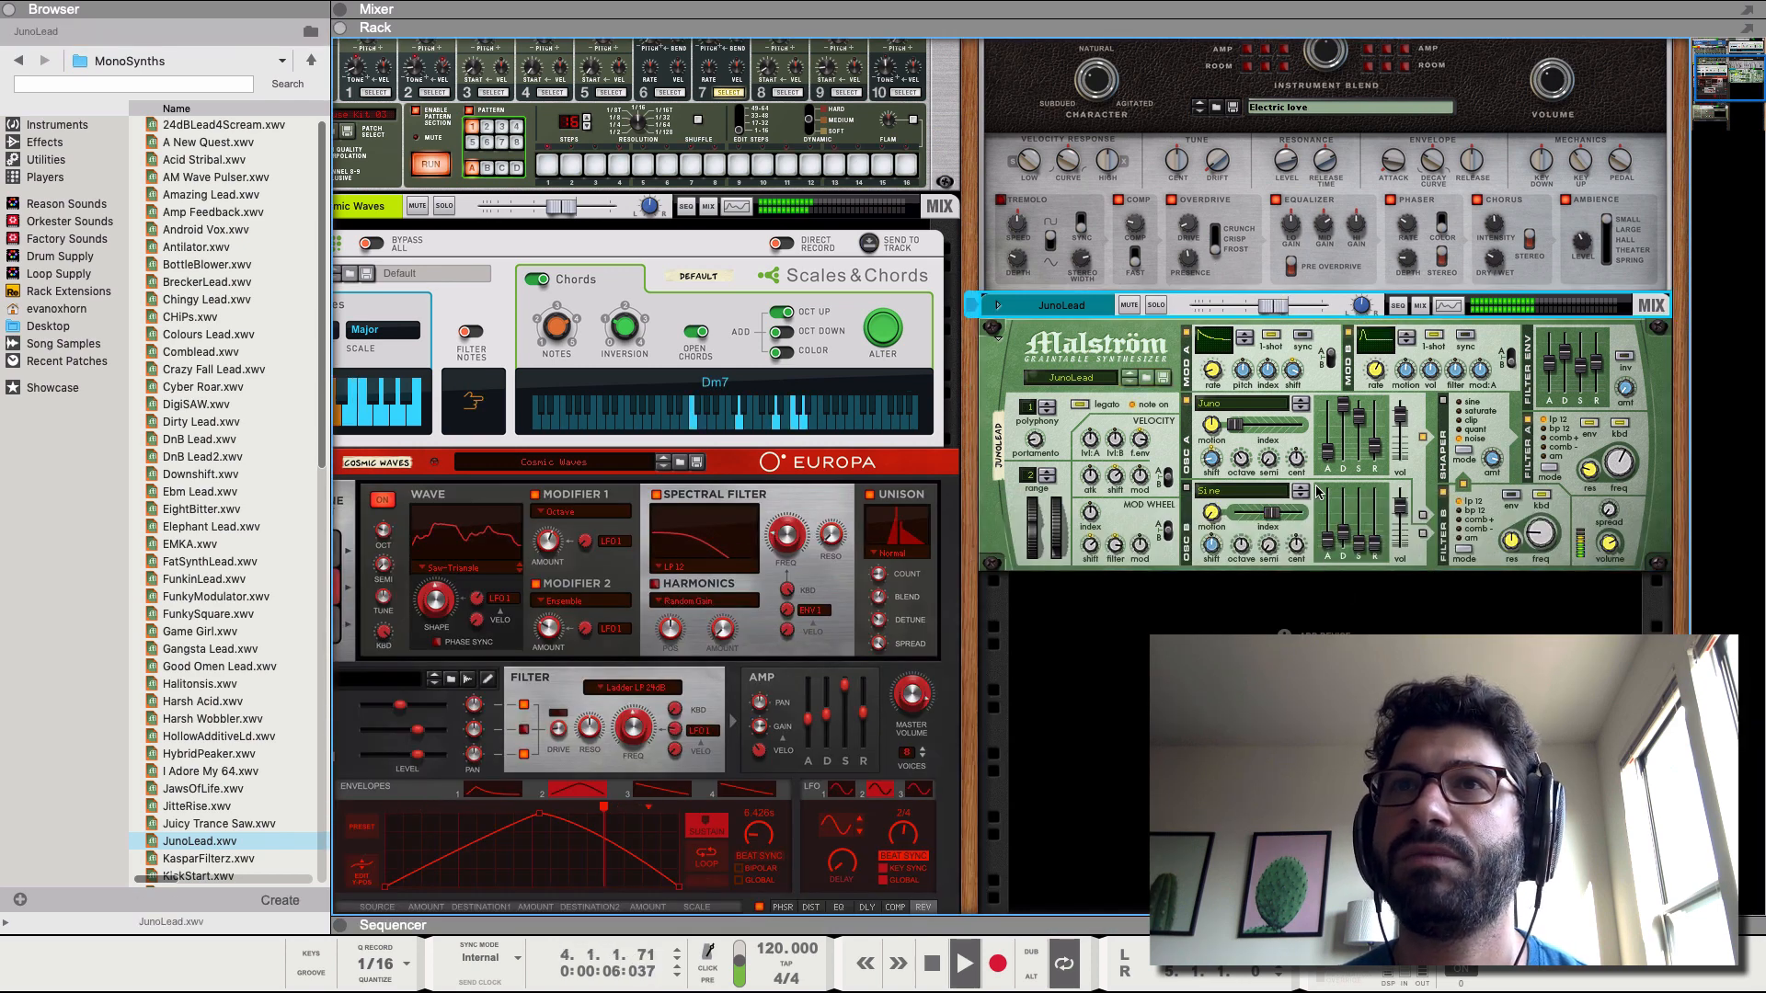
{"action": "left_click_drag", "start_coordinate": [1326, 454], "coordinate": [1327, 440]}
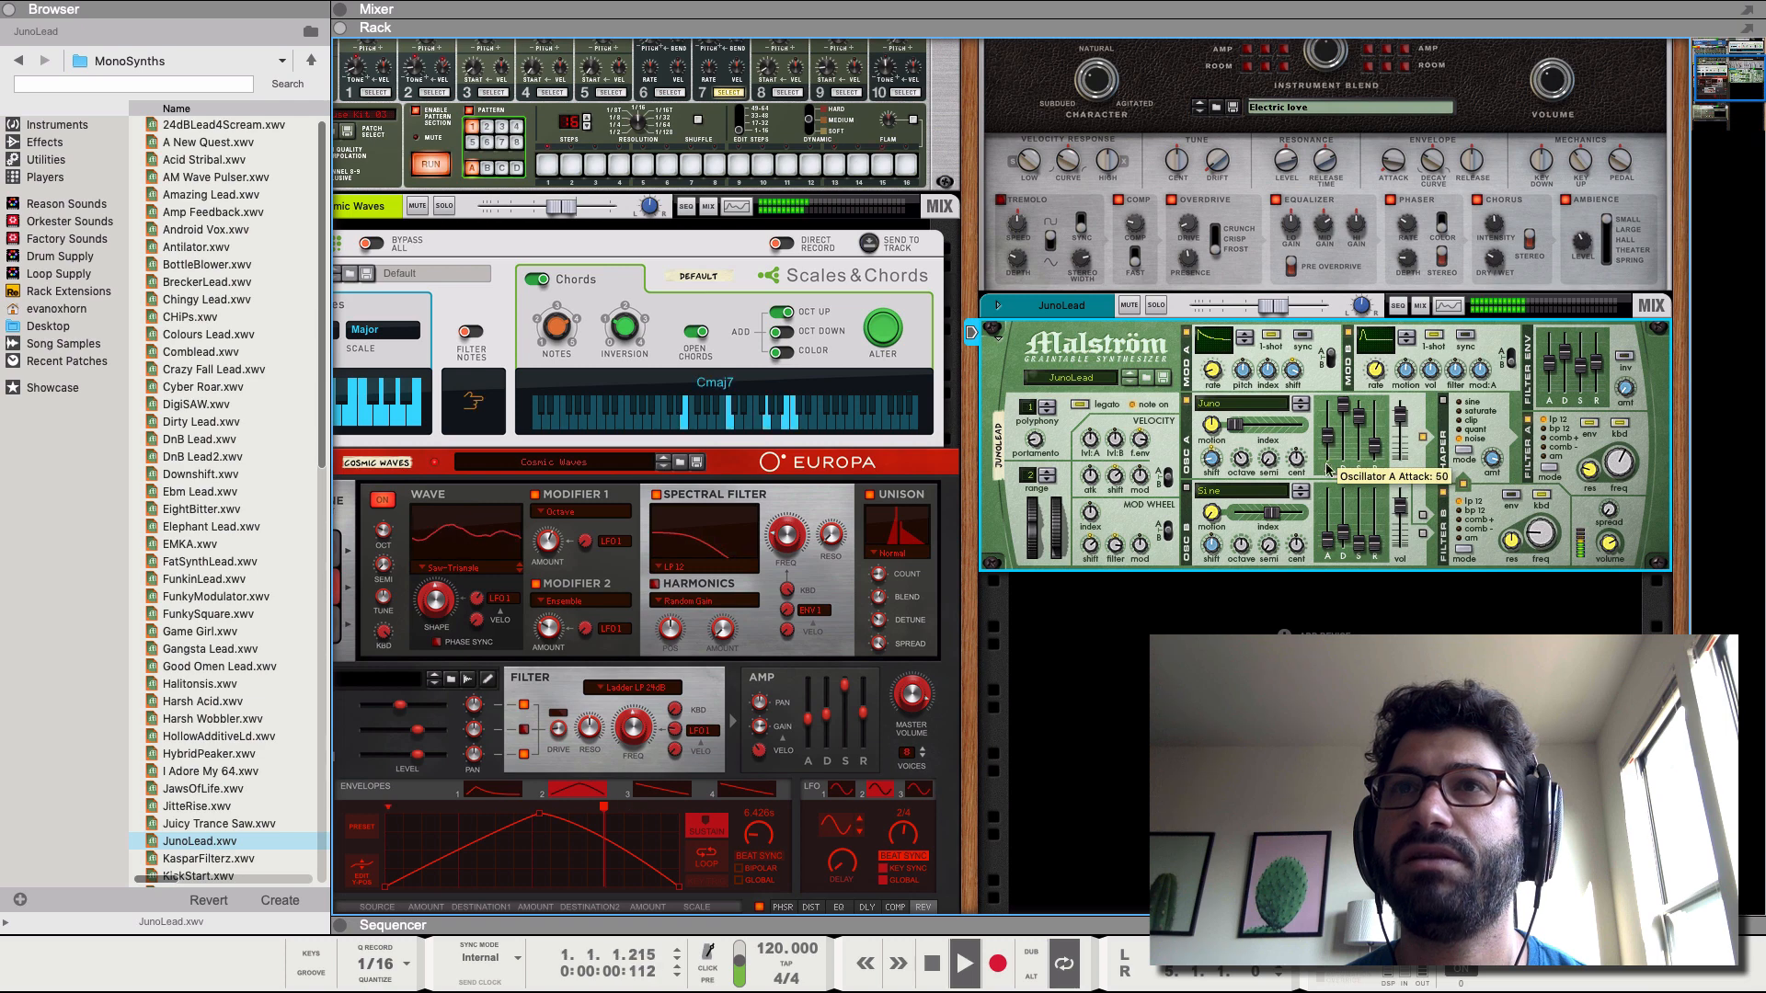
{"action": "left_click_drag", "start_coordinate": [1329, 547], "coordinate": [1331, 541]}
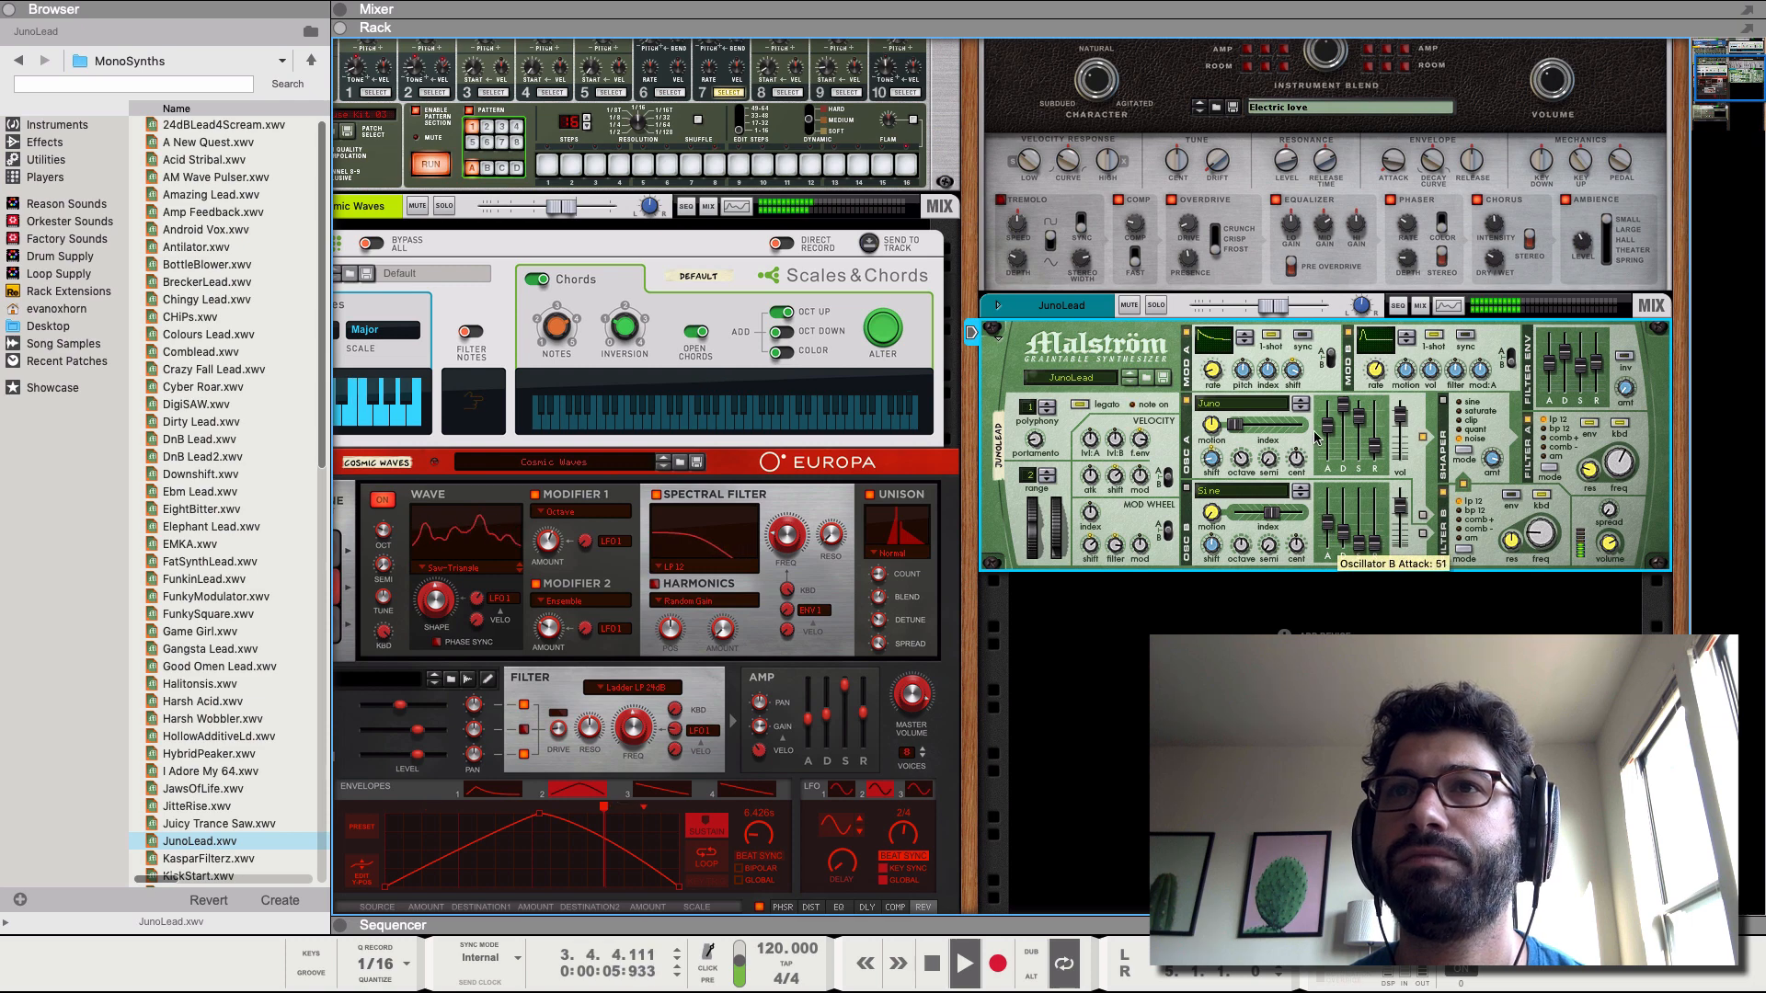
- Set Malström oscillator B's decay to 62 and release to 48, lower the JunoLead level to -6.32 dB, and stop playback
{"action": "left_click_drag", "start_coordinate": [1327, 426], "coordinate": [1331, 443]}
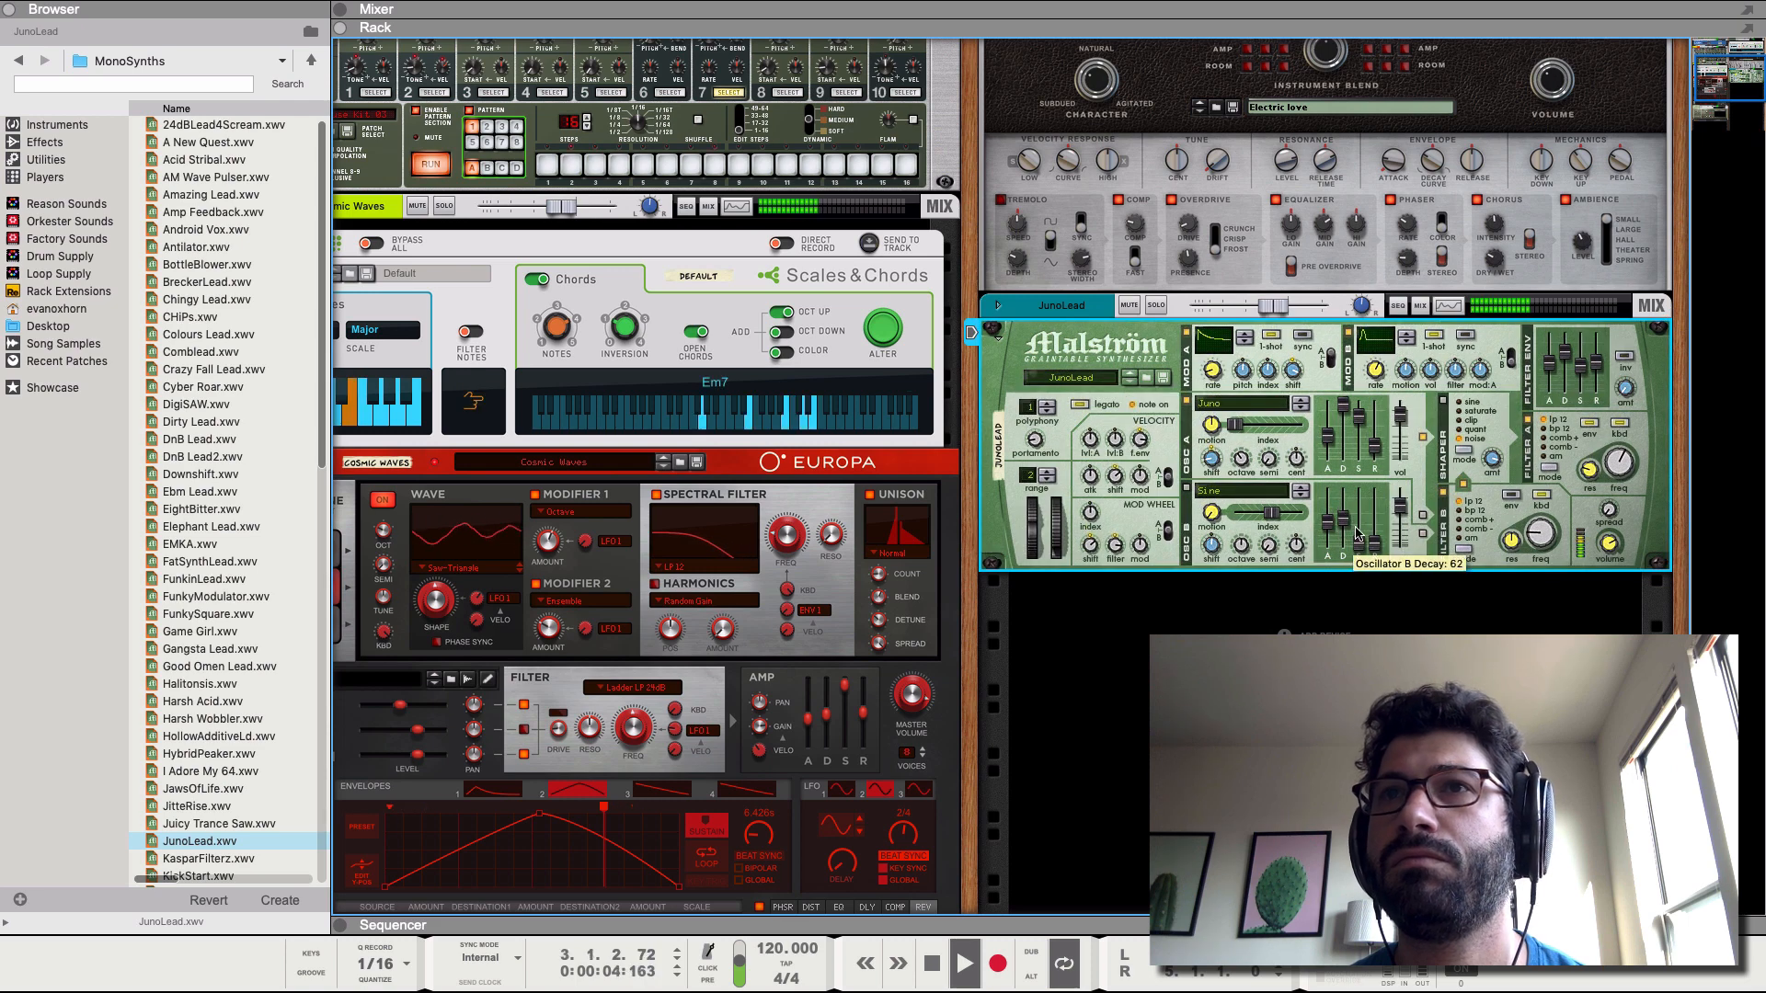
{"action": "mouse_move", "coordinate": [1358, 536]}
{"action": "left_mouse_down"}
{"action": "mouse_move", "coordinate": [1358, 520]}
{"action": "mouse_move", "coordinate": [1373, 531]}
{"action": "left_mouse_up"}
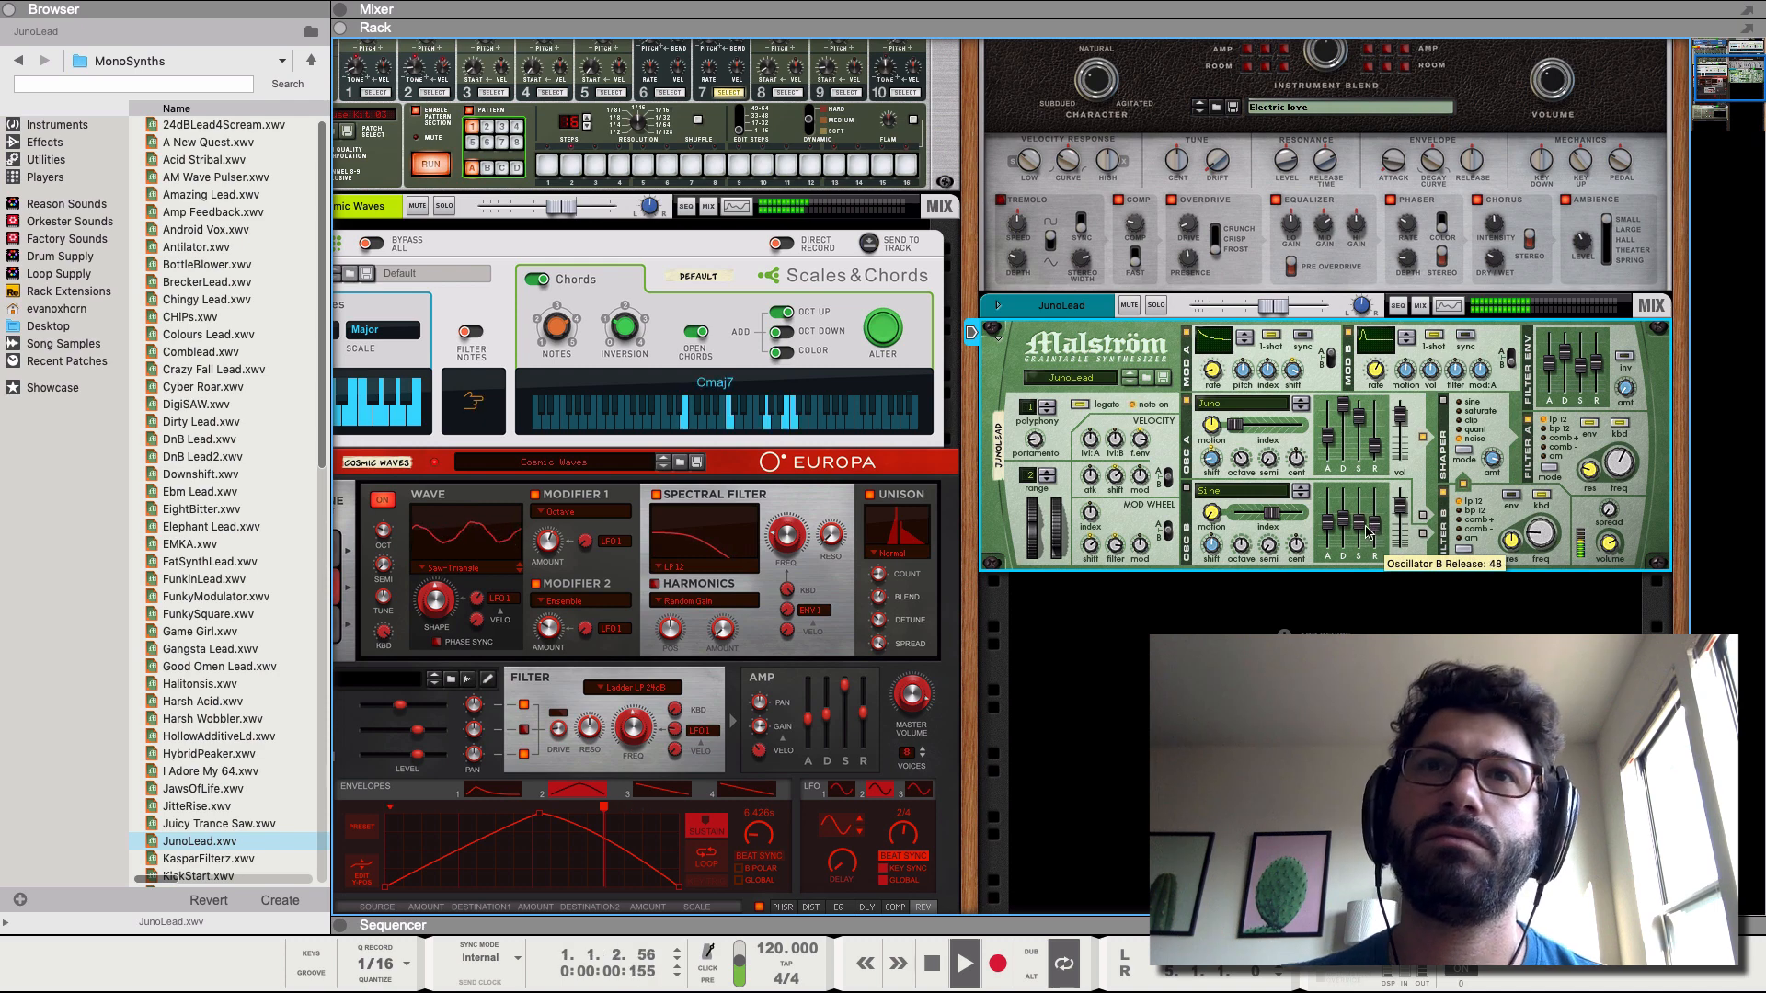
{"action": "left_click_drag", "start_coordinate": [1270, 308], "coordinate": [1261, 311]}
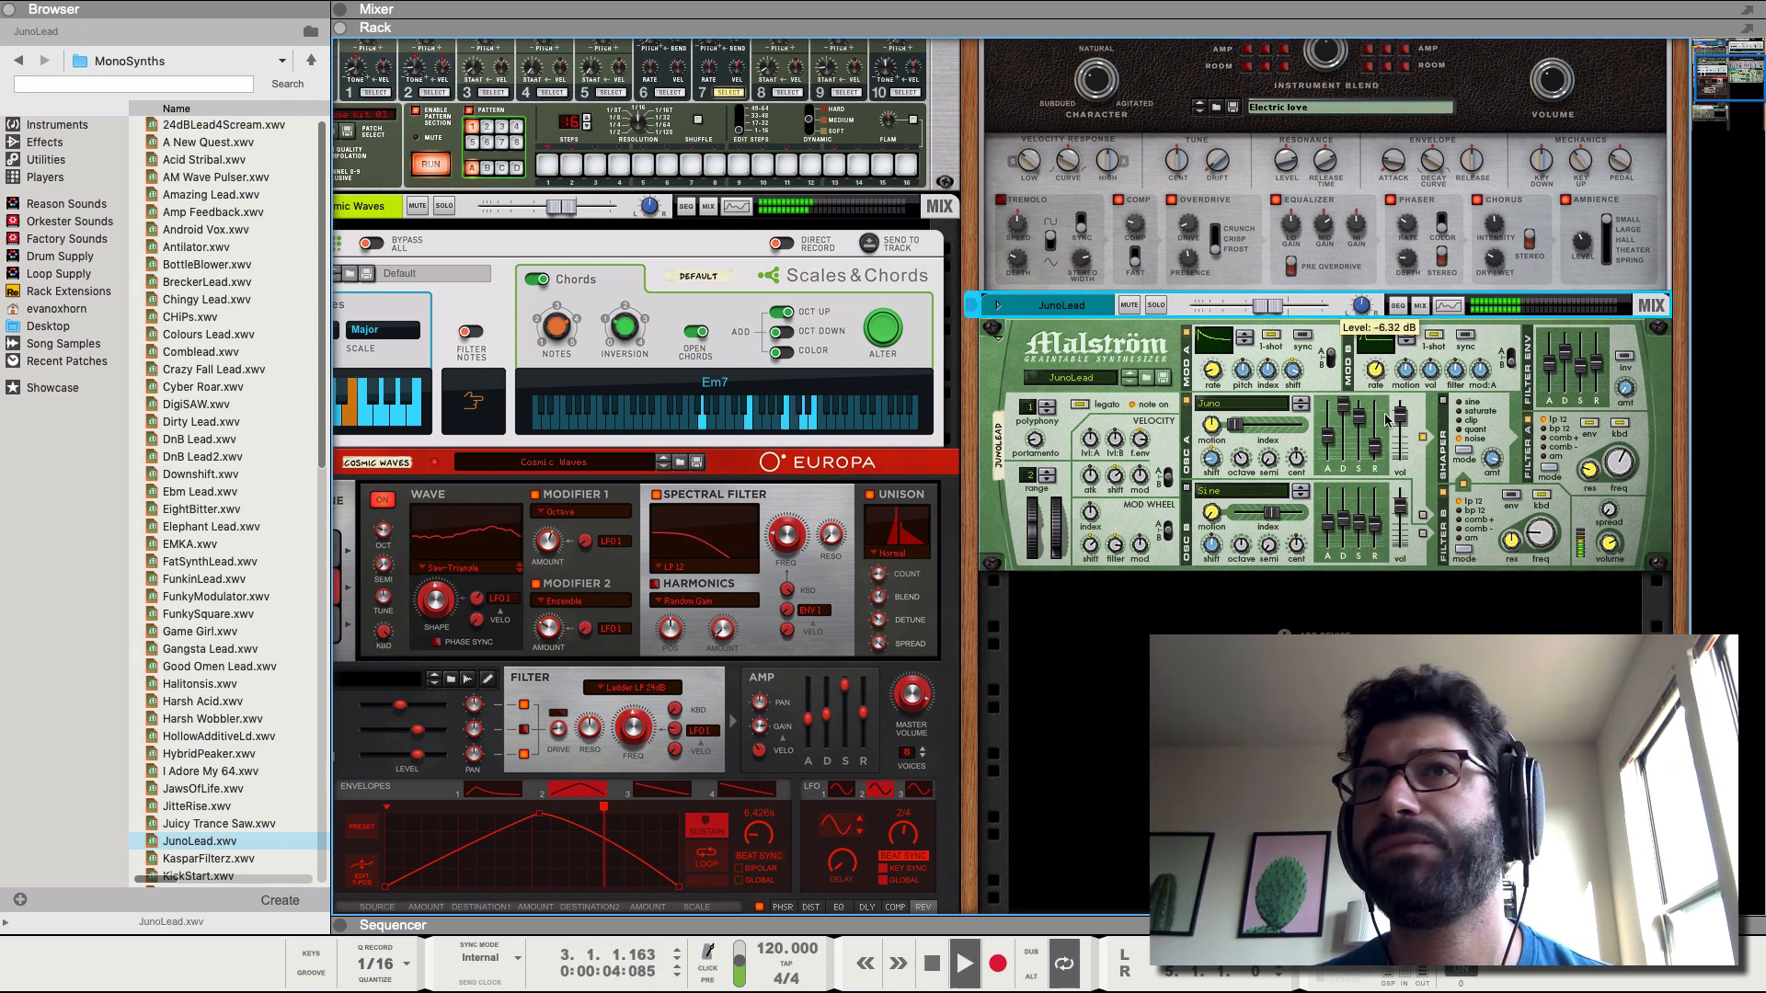
{"action": "key", "text": "space"}
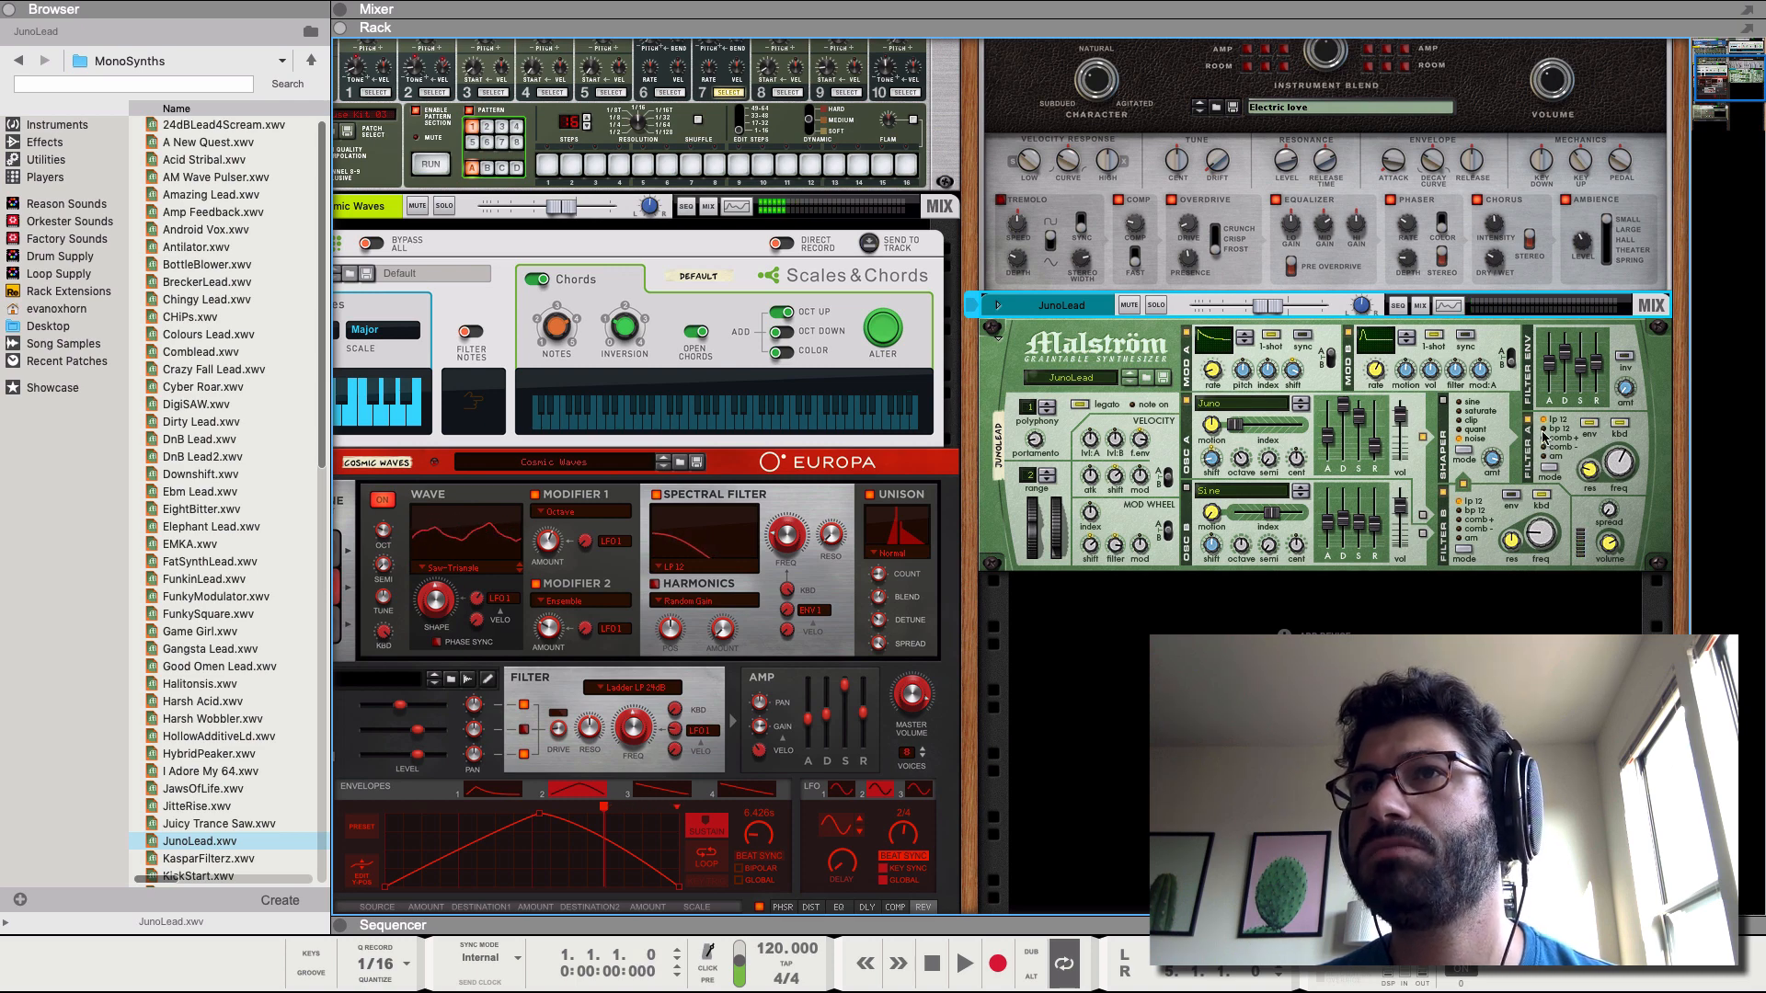
- Play the loop again, lower the JunoLead channel level slightly further, and stop playback
{"action": "left_click", "coordinate": [1651, 455]}
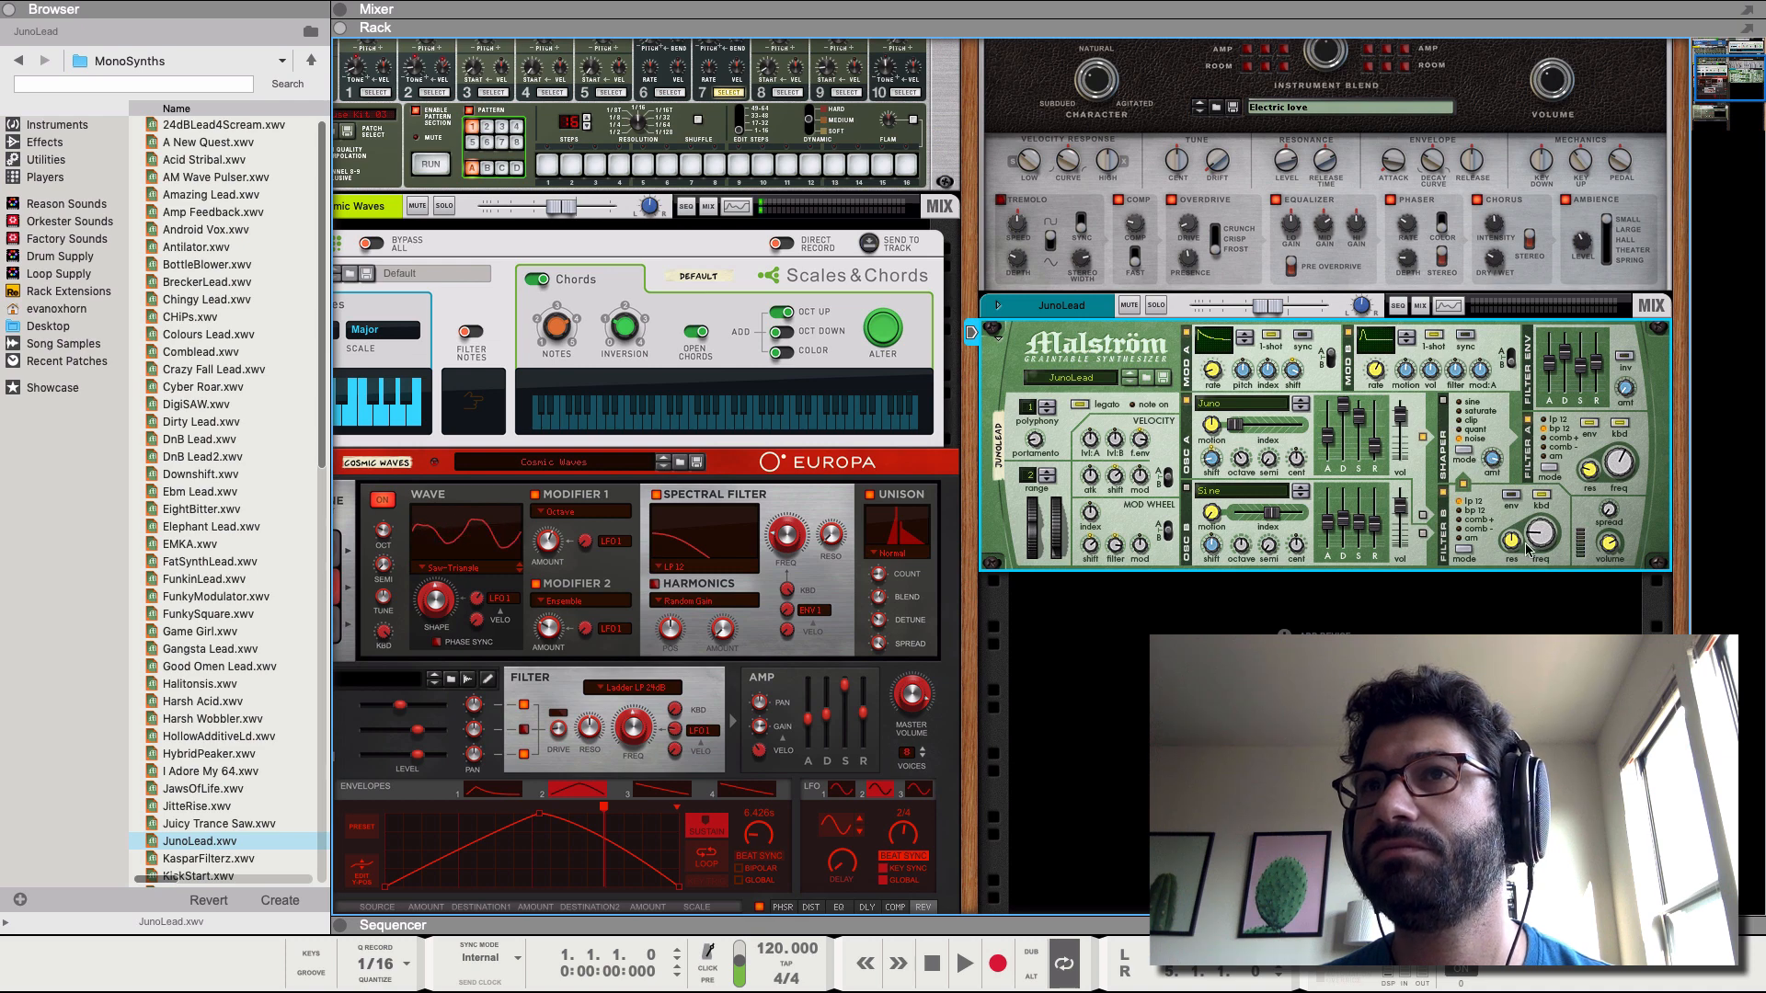
{"action": "key", "text": "space"}
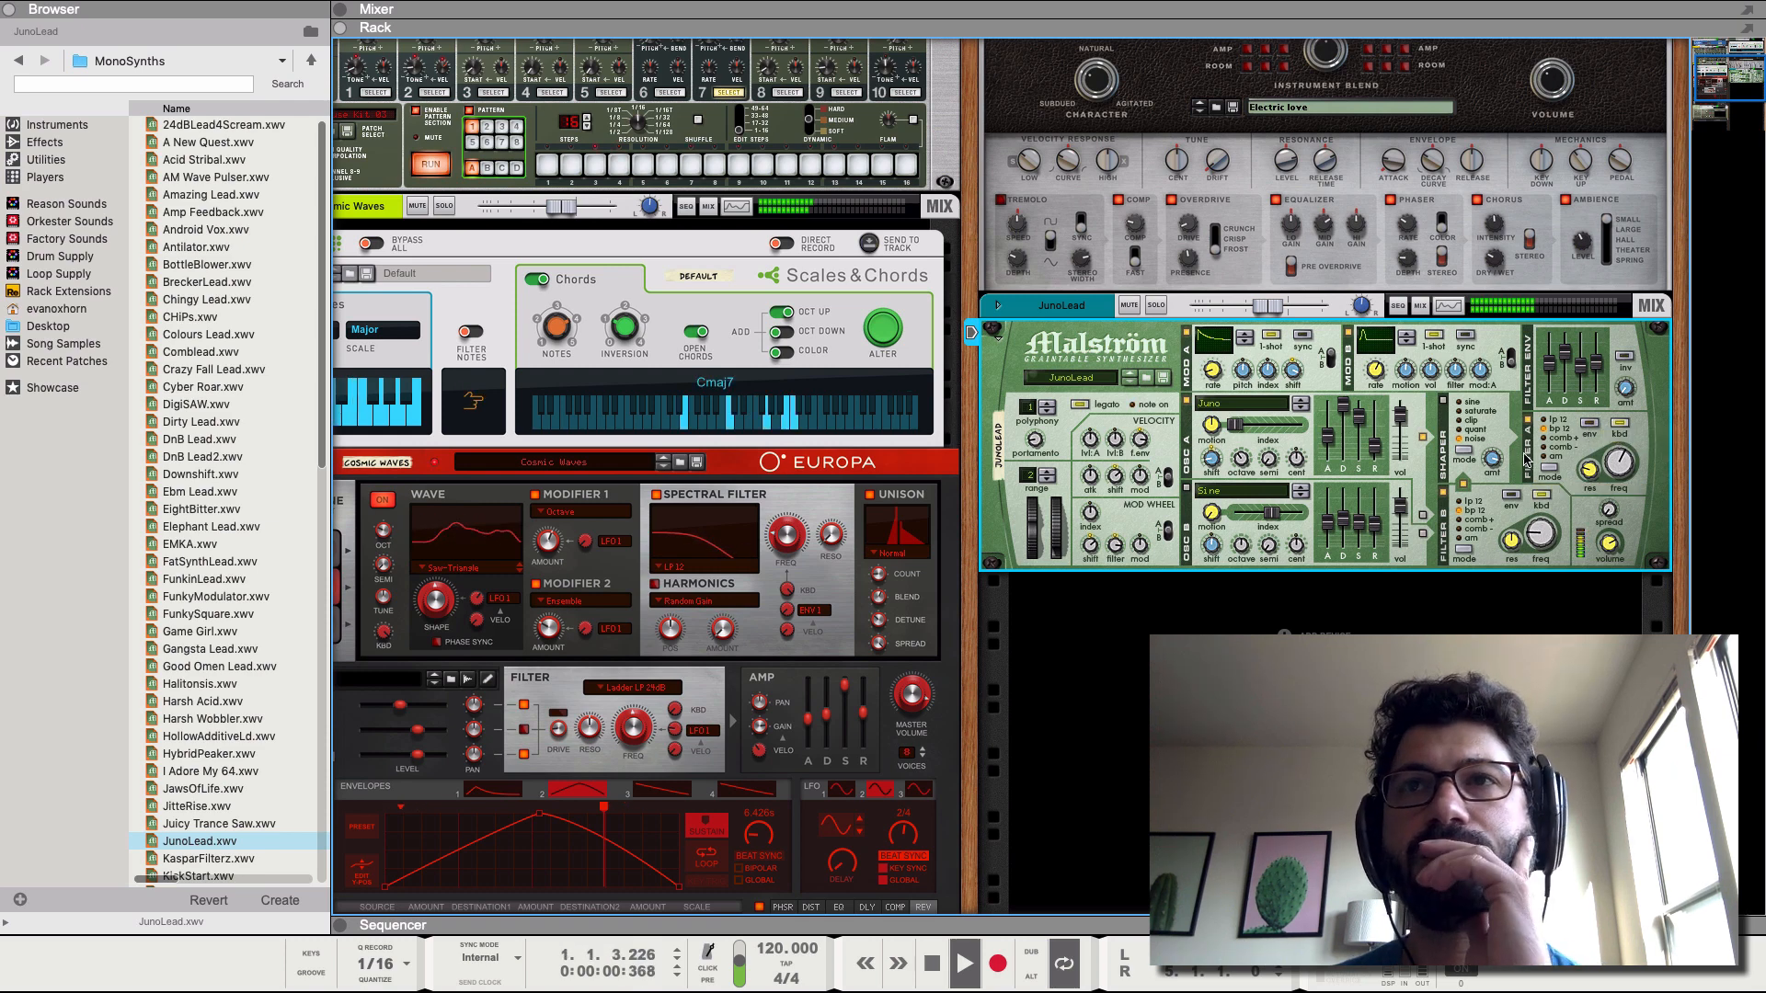
{"action": "left_click", "coordinate": [1447, 308]}
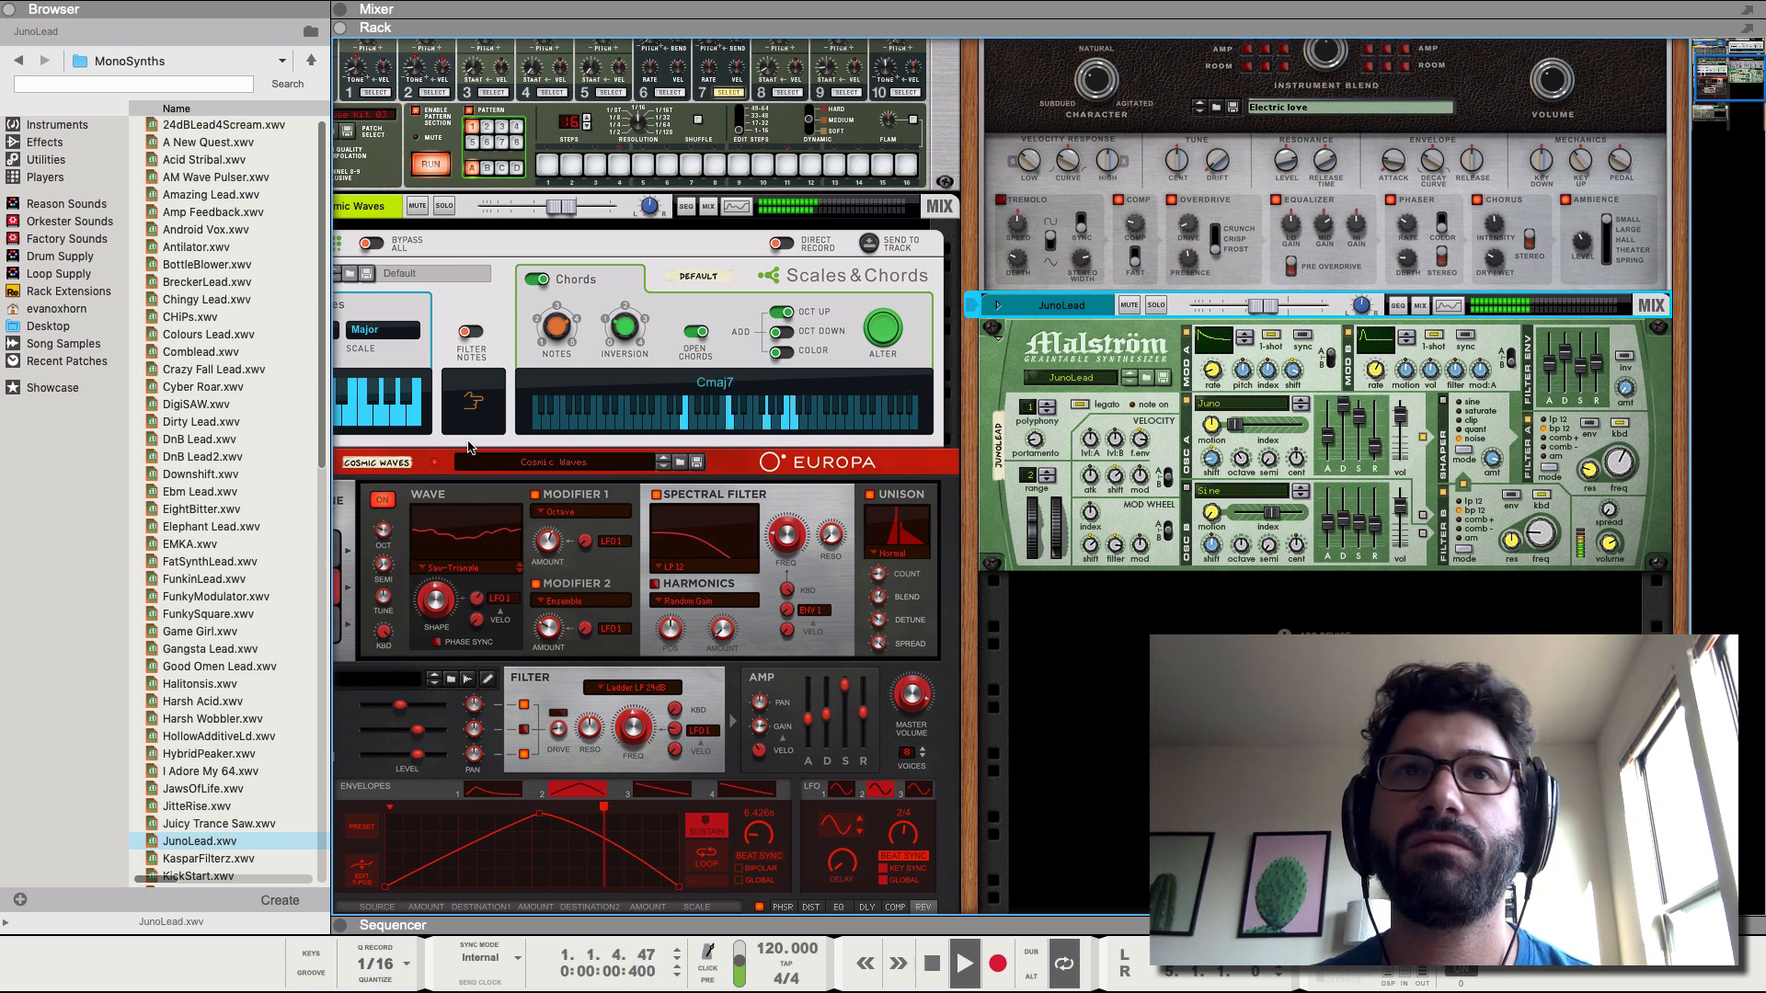
{"action": "key", "text": "space"}
- Unfold the Cosmic Waves mix channel above the Scales & Chords player and show its insert FX area
{"action": "scroll", "coordinate": [520, 518], "scroll_direction": "left", "scroll_amount": 2}
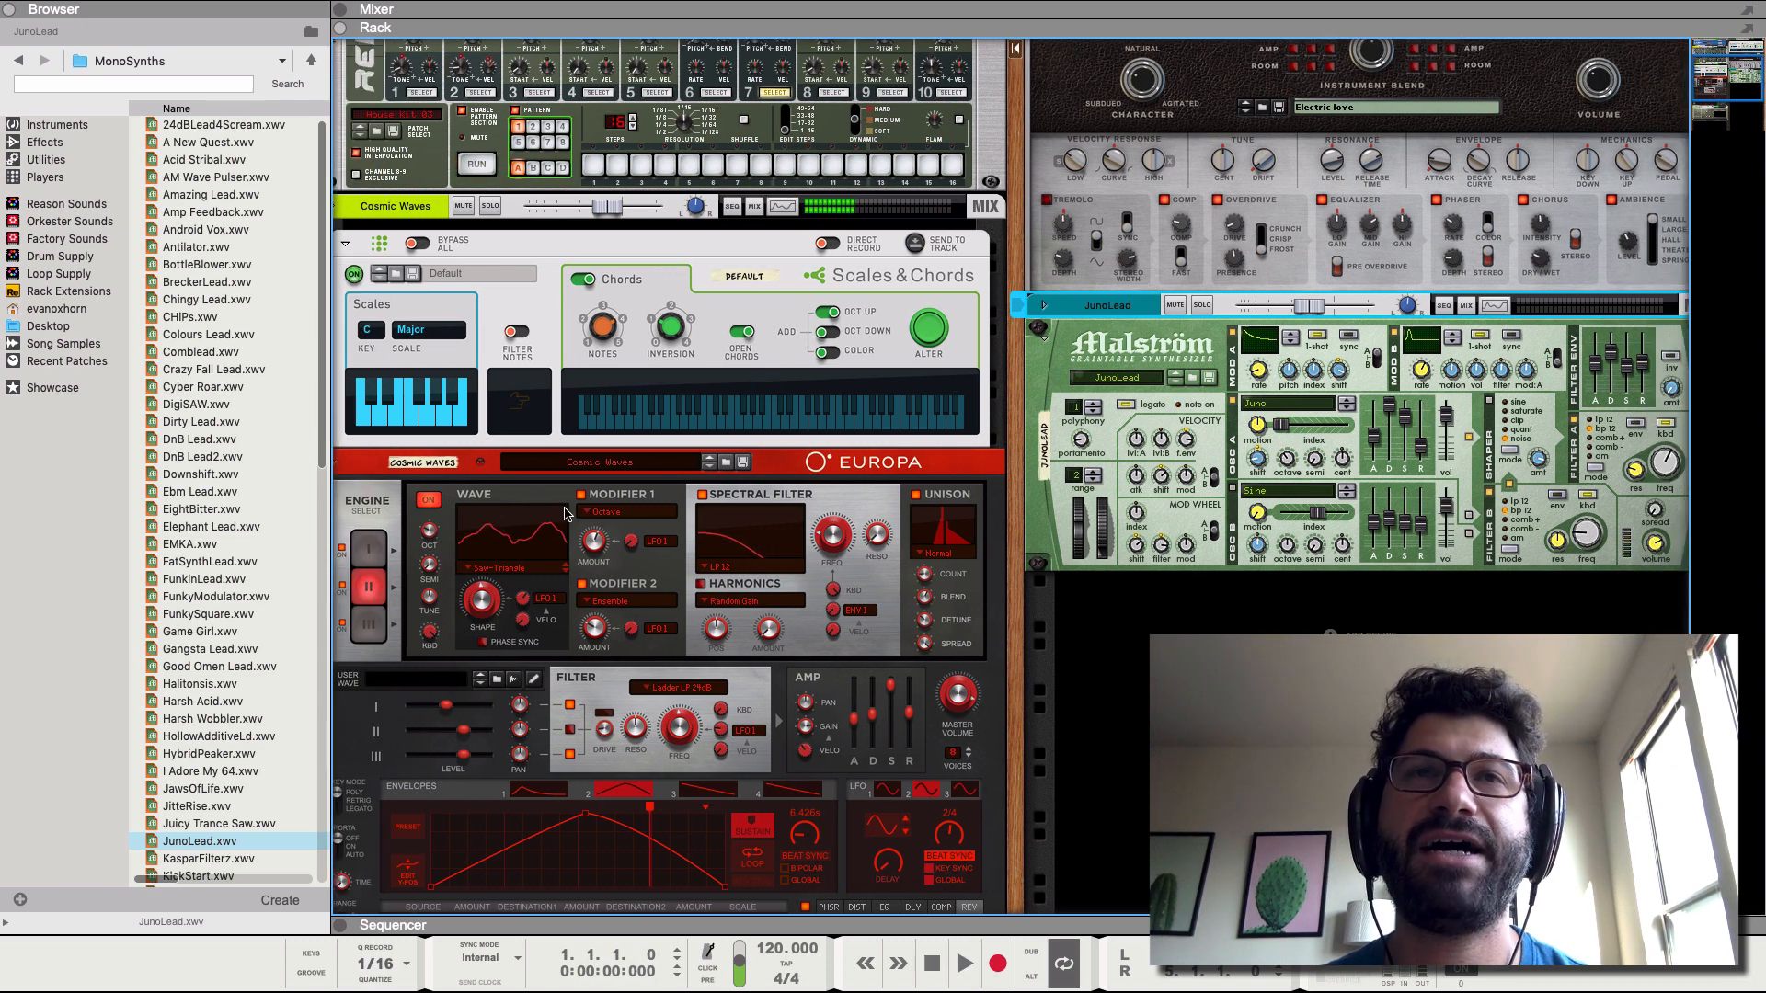
{"action": "scroll", "coordinate": [520, 517], "scroll_direction": "left", "scroll_amount": 2}
{"action": "left_click", "coordinate": [373, 469]}
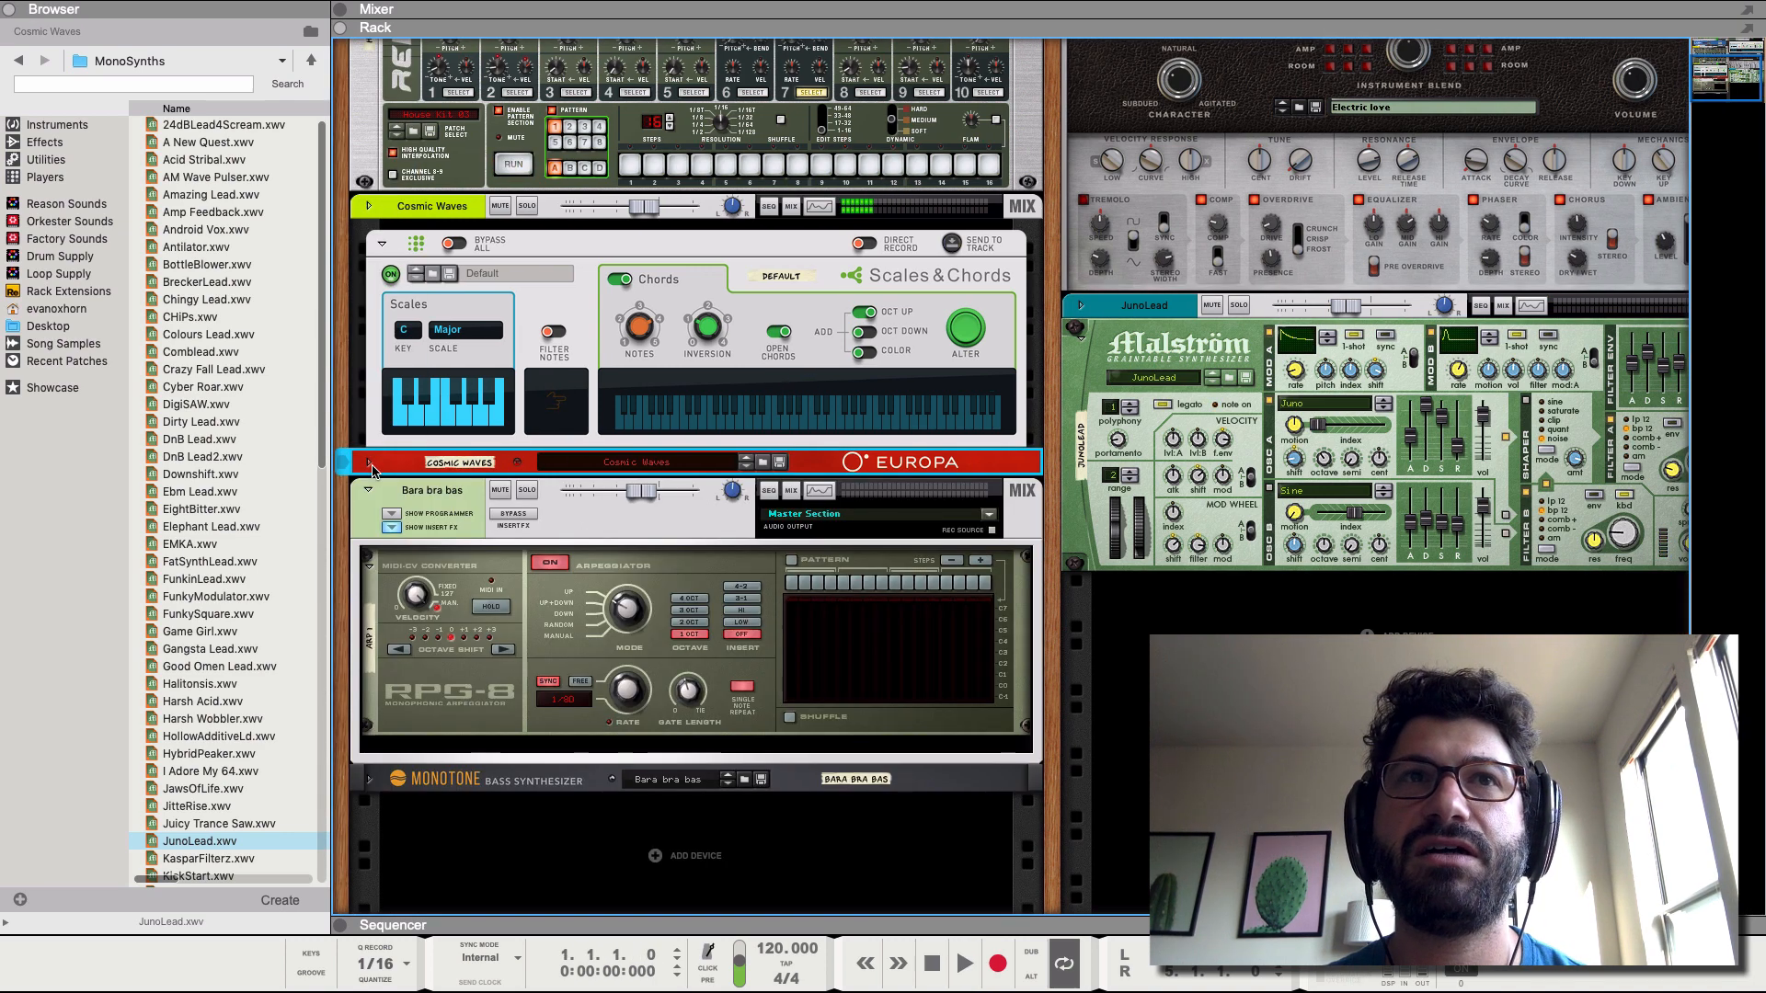
{"action": "left_click", "coordinate": [371, 467]}
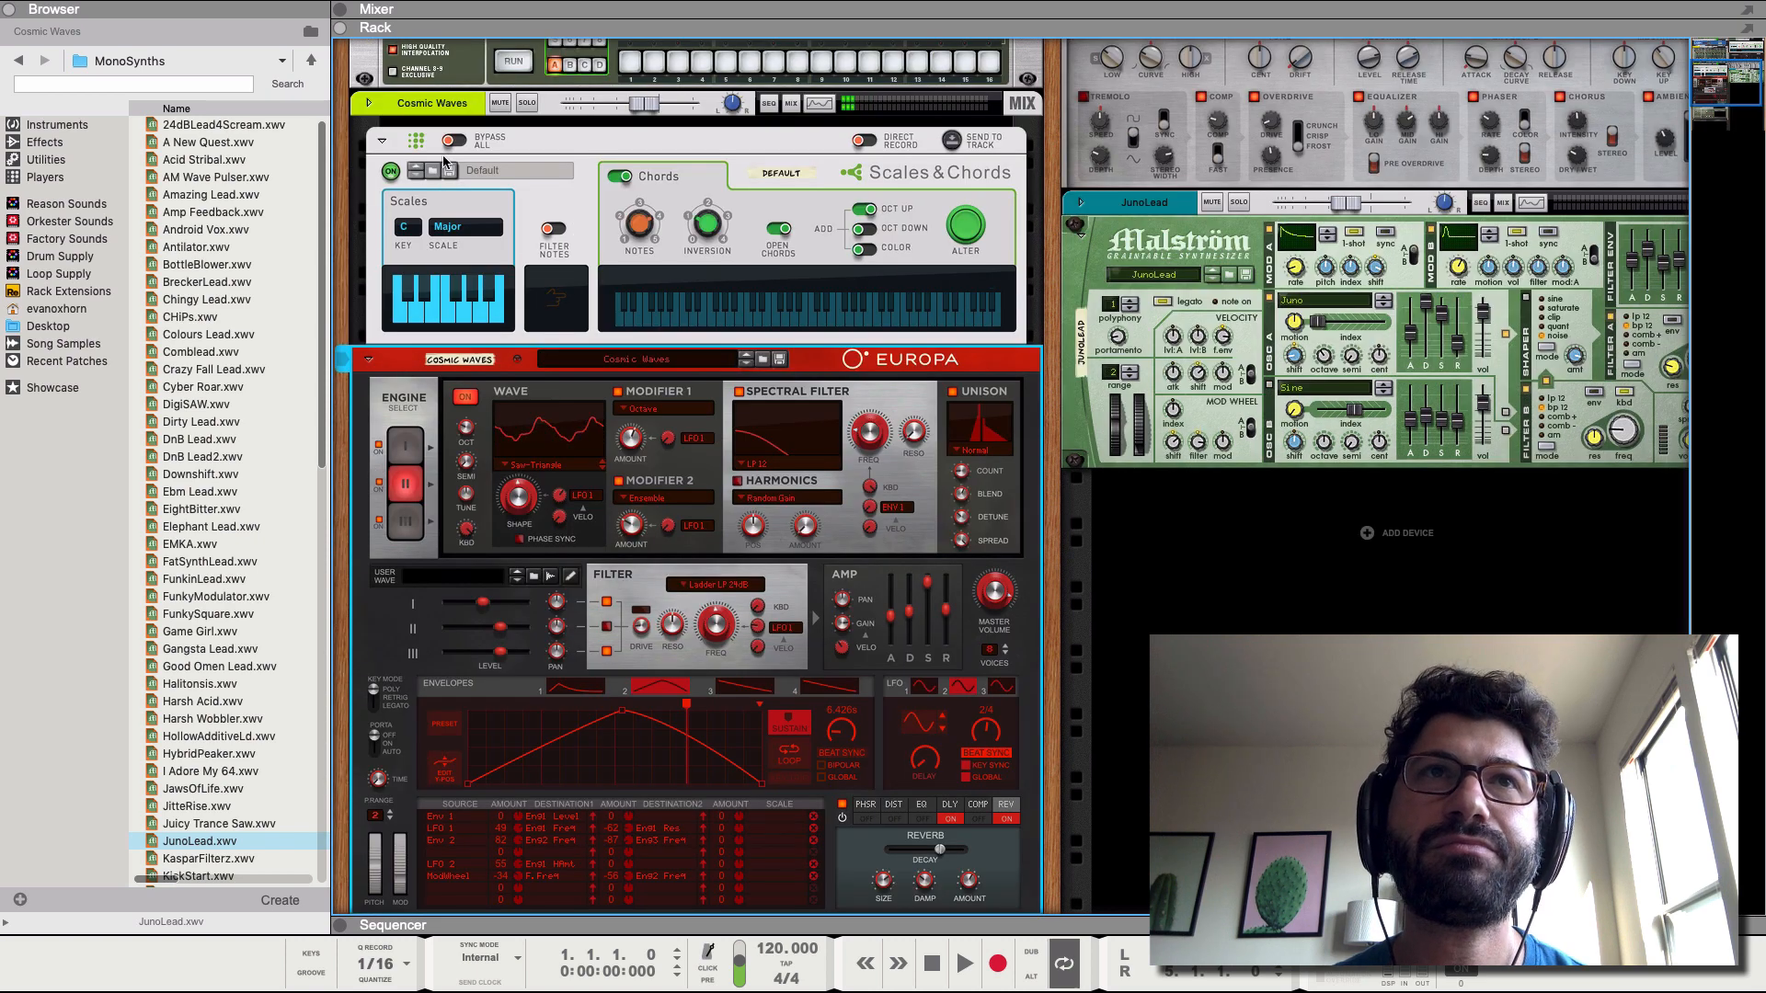
{"action": "left_click", "coordinate": [369, 103]}
{"action": "left_click", "coordinate": [392, 139]}
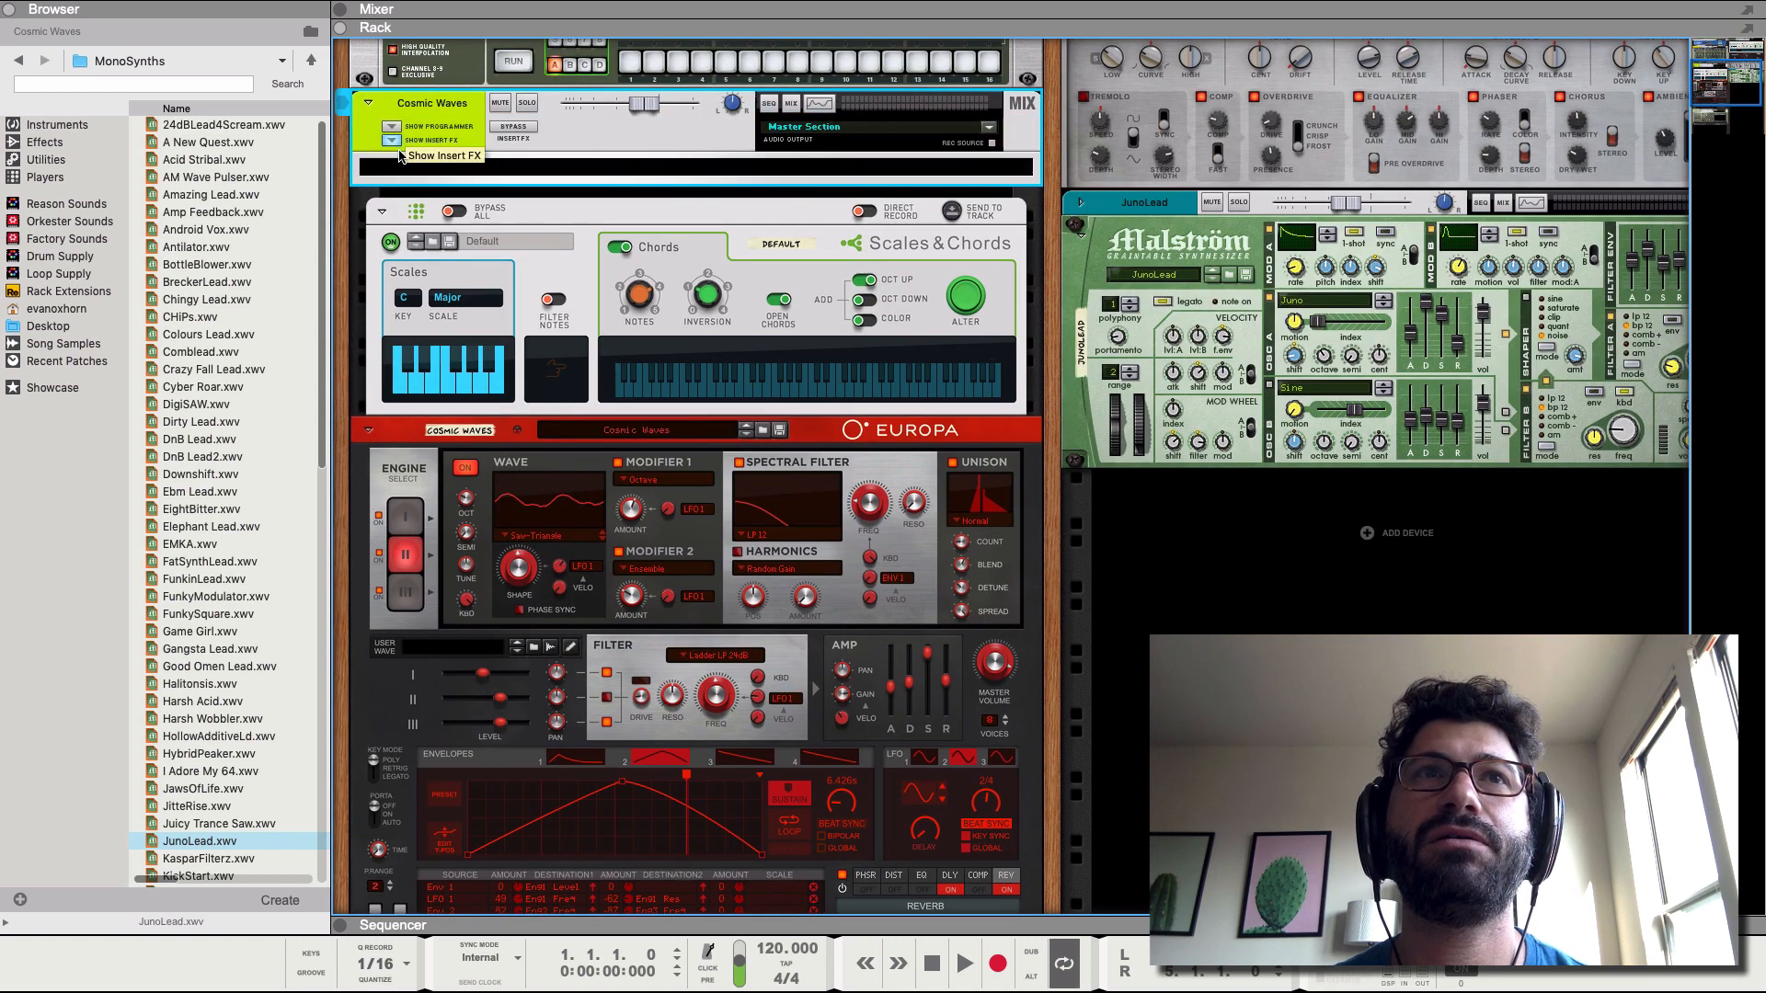
- Add an RV7000 MkII reverb to the Cosmic Waves insert FX and load the ALL Big Blue patch
{"action": "right_click", "coordinate": [600, 168]}
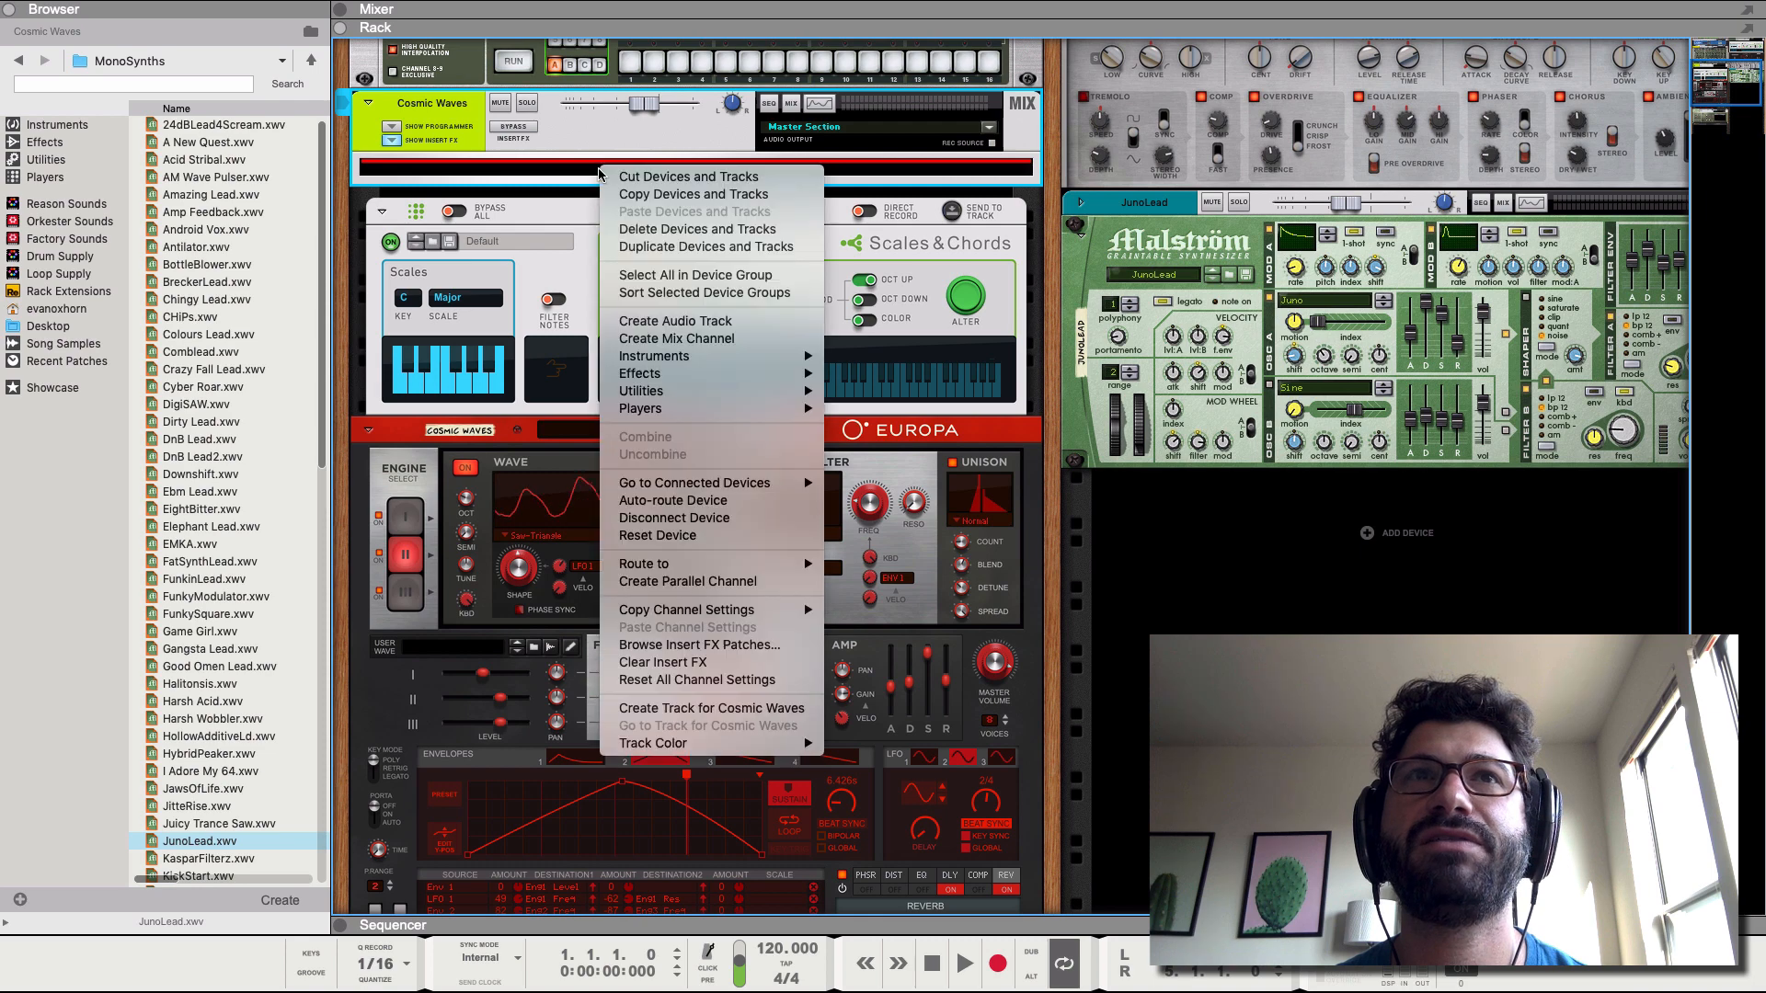
{"action": "mouse_move", "coordinate": [694, 397]}
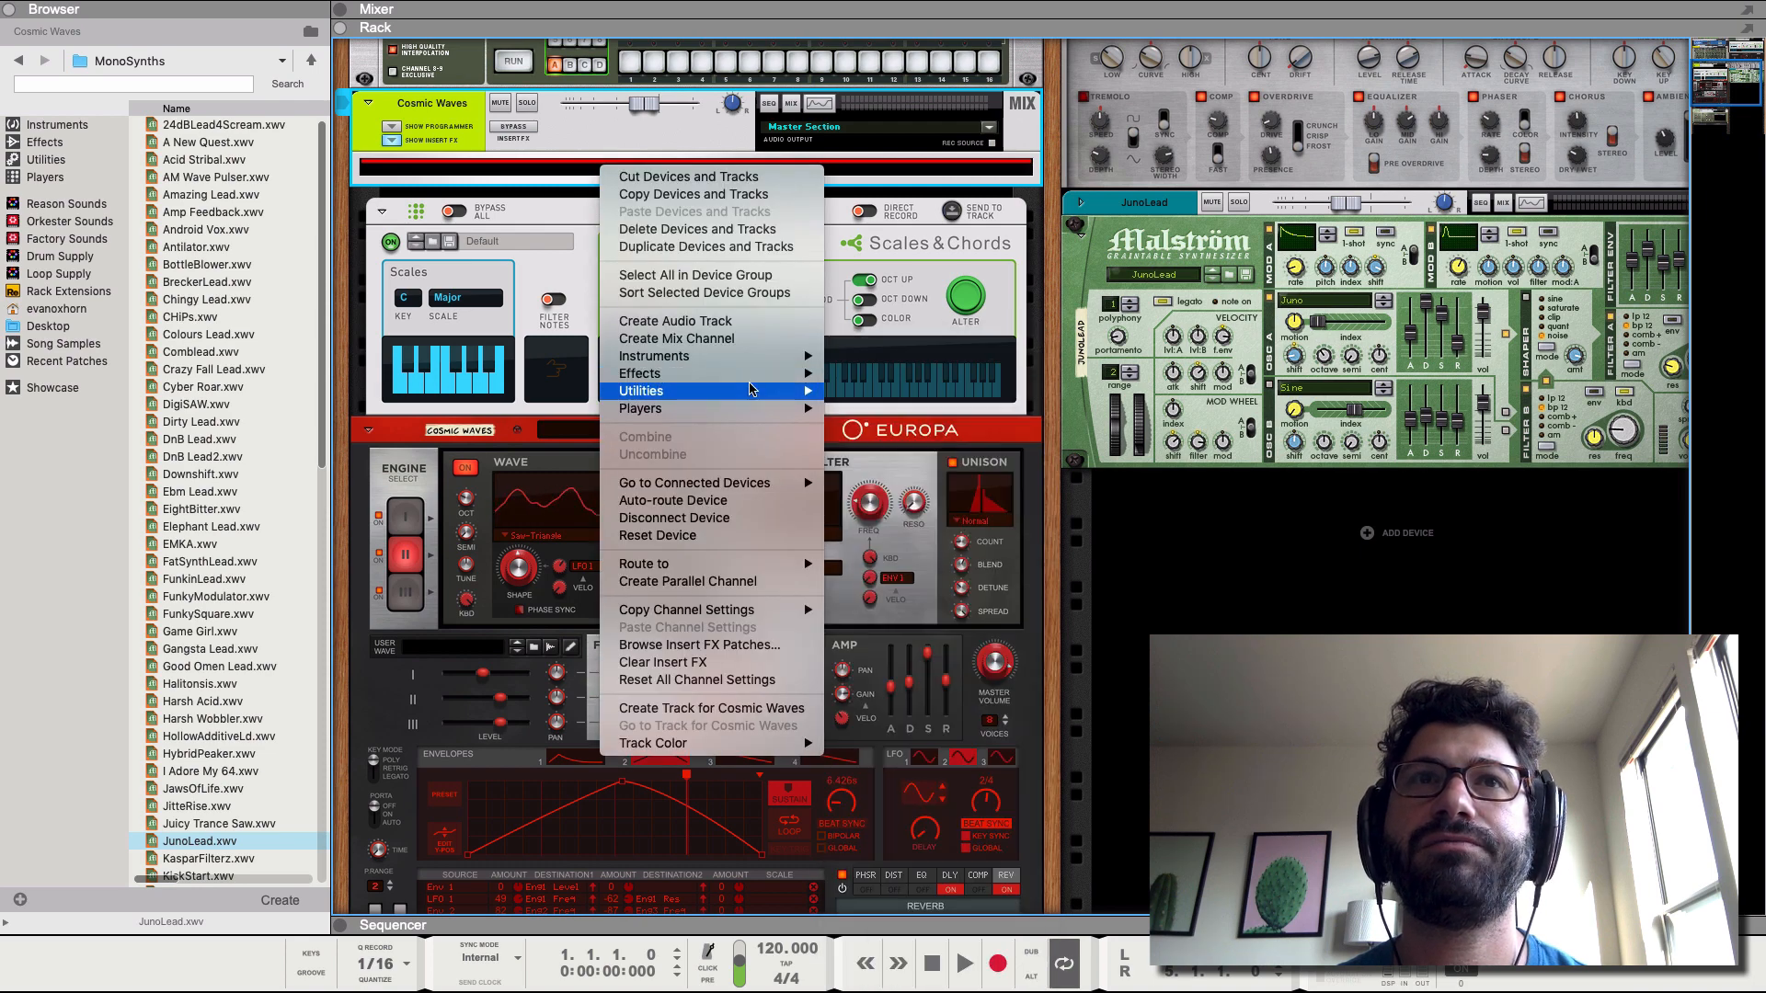
{"action": "mouse_move", "coordinate": [811, 377]}
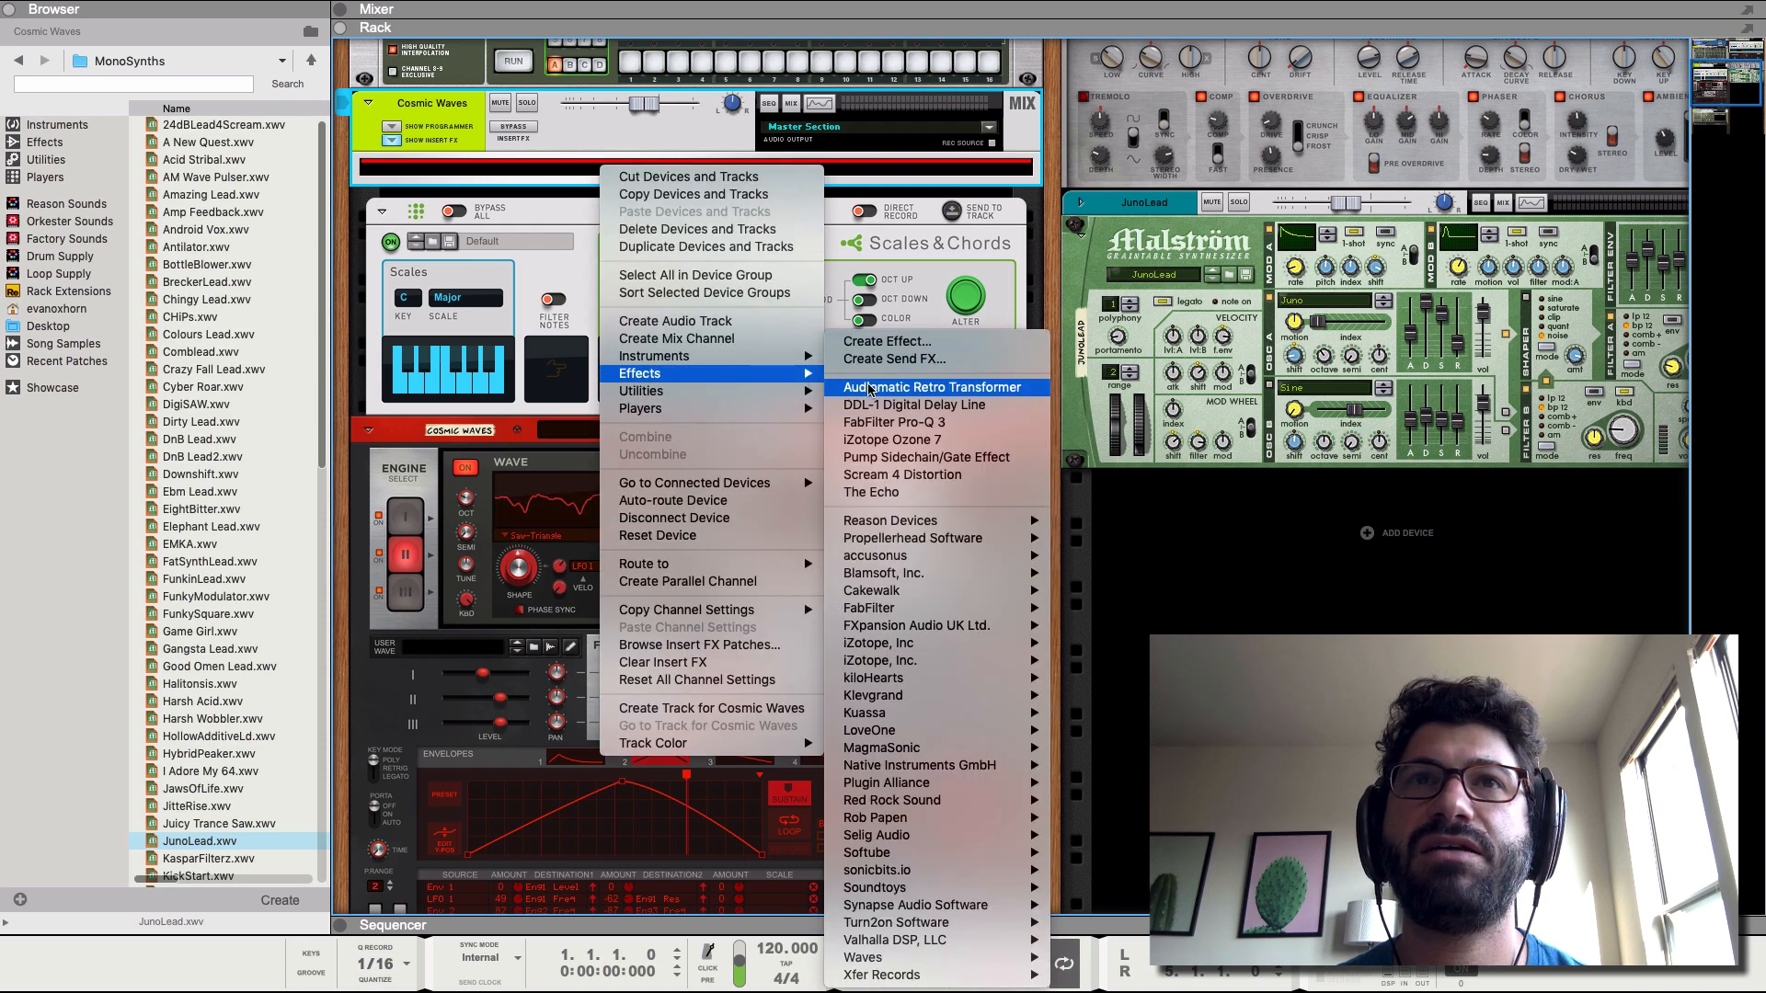
{"action": "mouse_move", "coordinate": [1012, 527]}
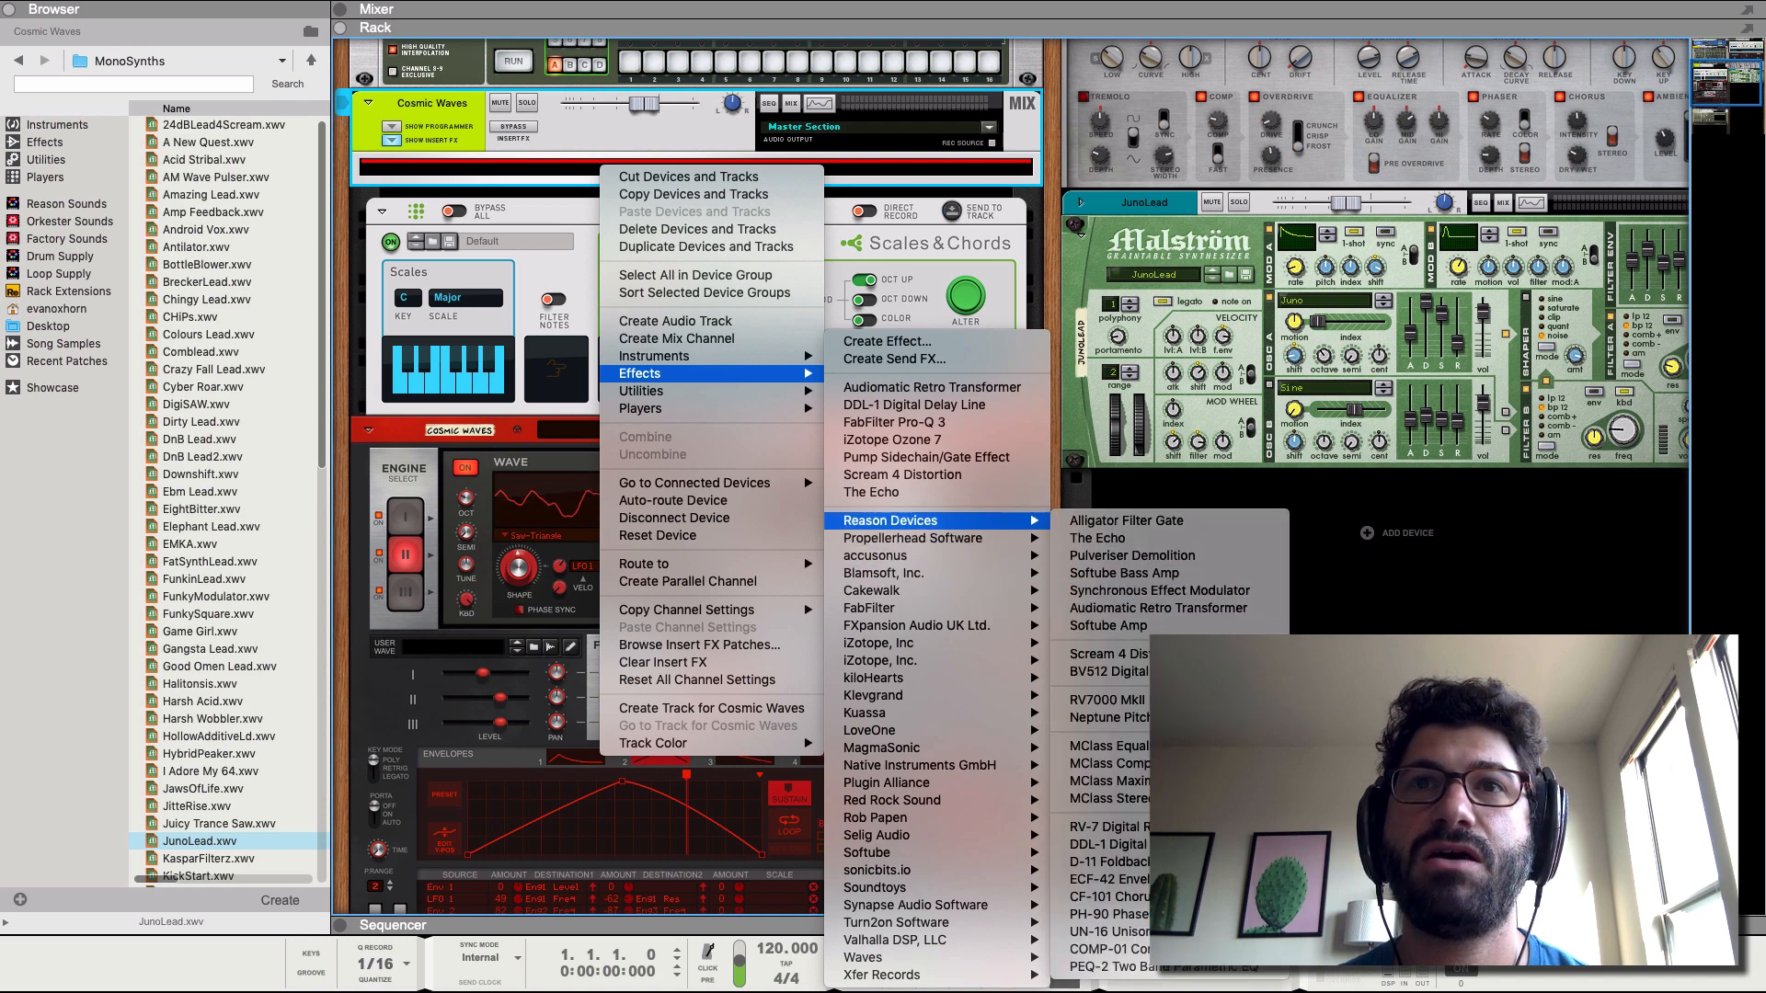
{"action": "left_click", "coordinate": [1109, 700]}
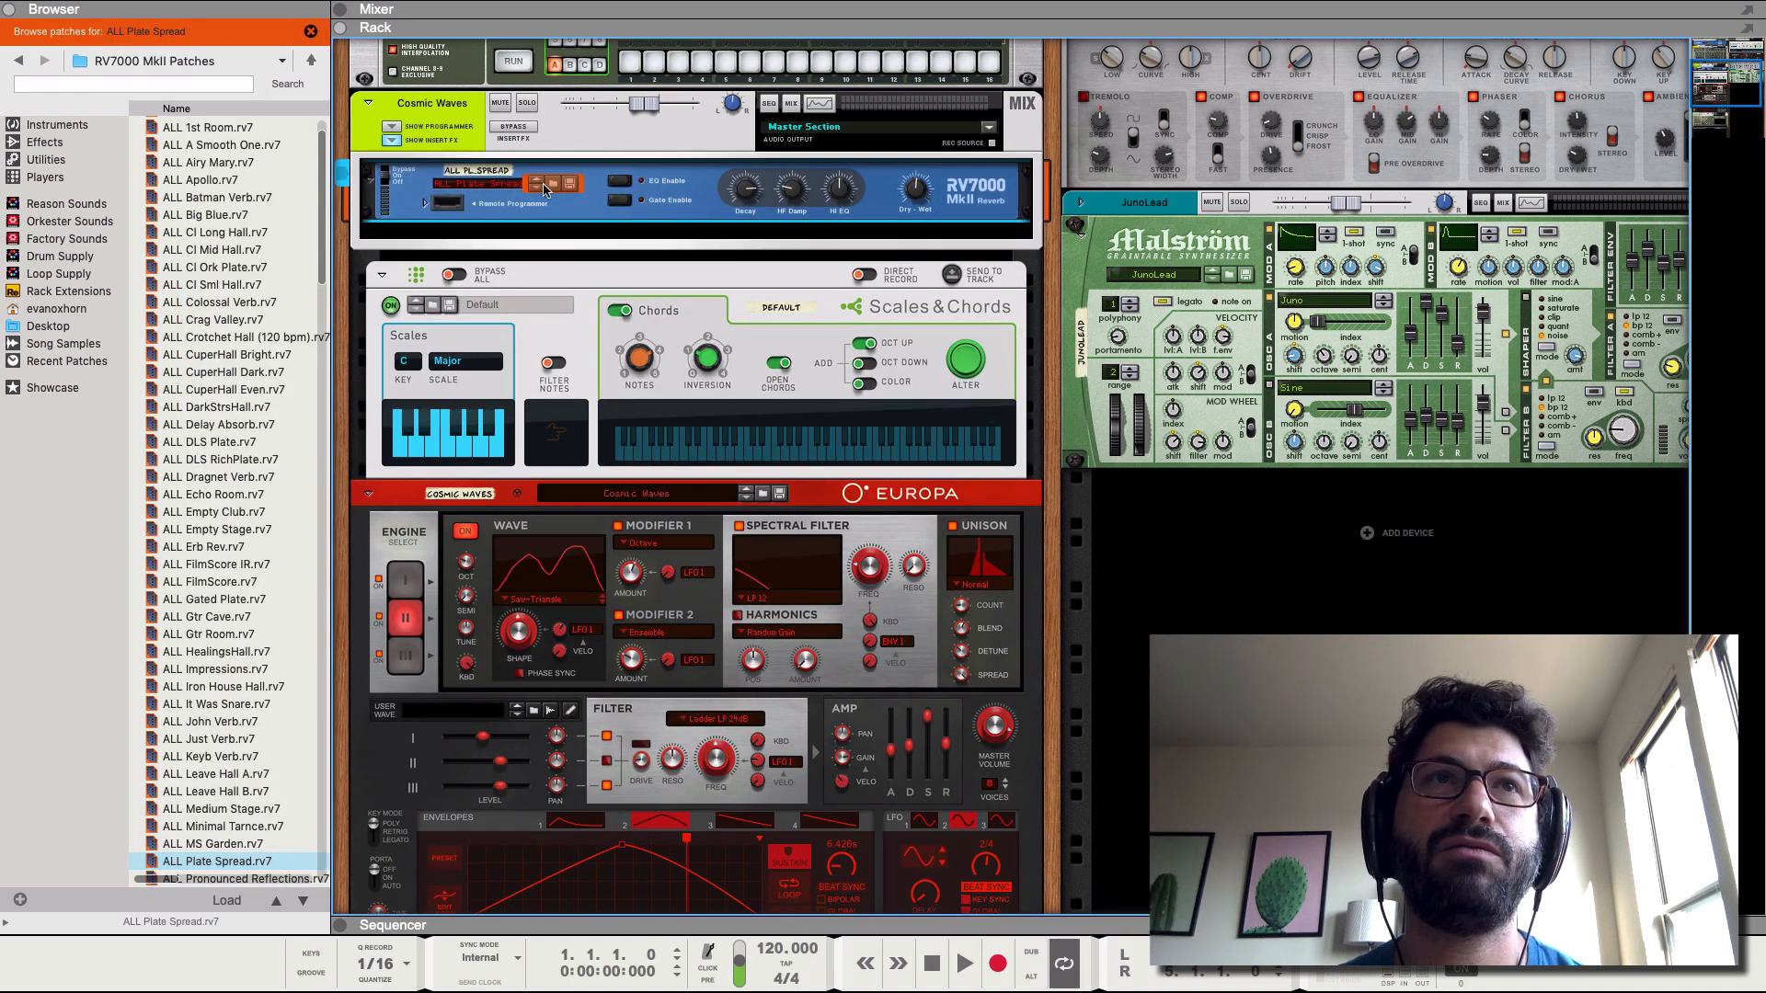
{"action": "left_click", "coordinate": [206, 221]}
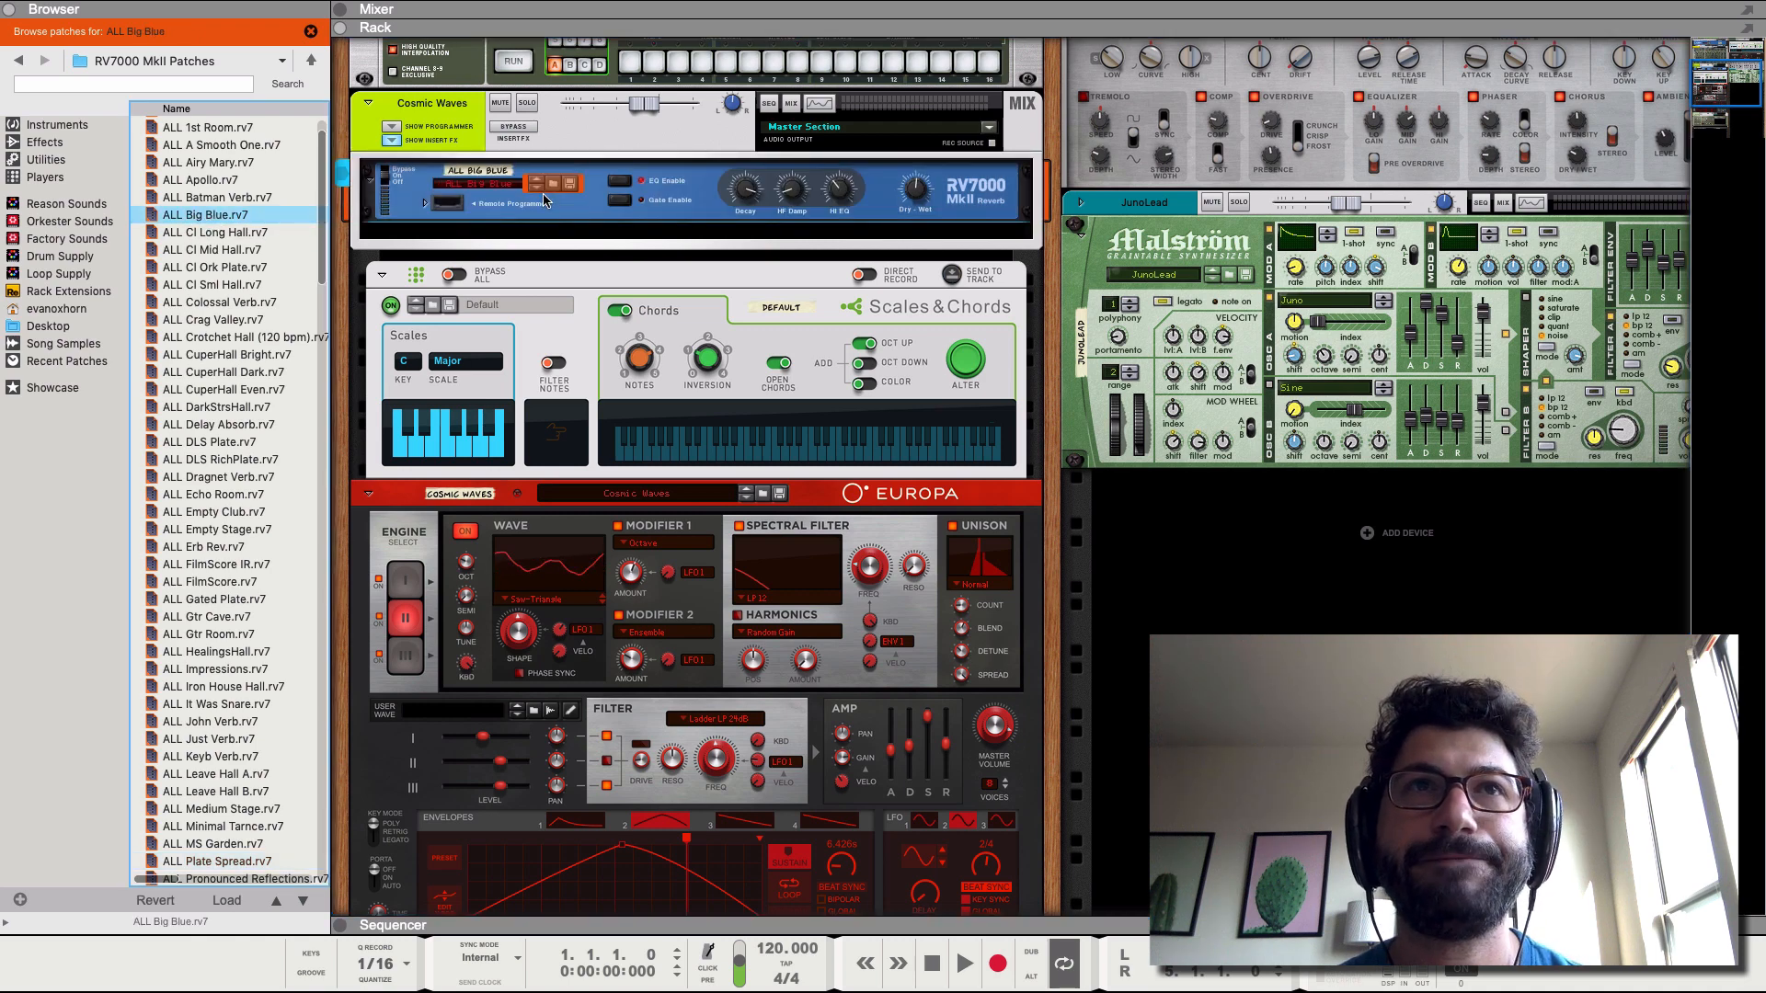
- Play the loop with the Cosmic Waves channel soloed to audition the reverb
{"action": "key", "text": "space"}
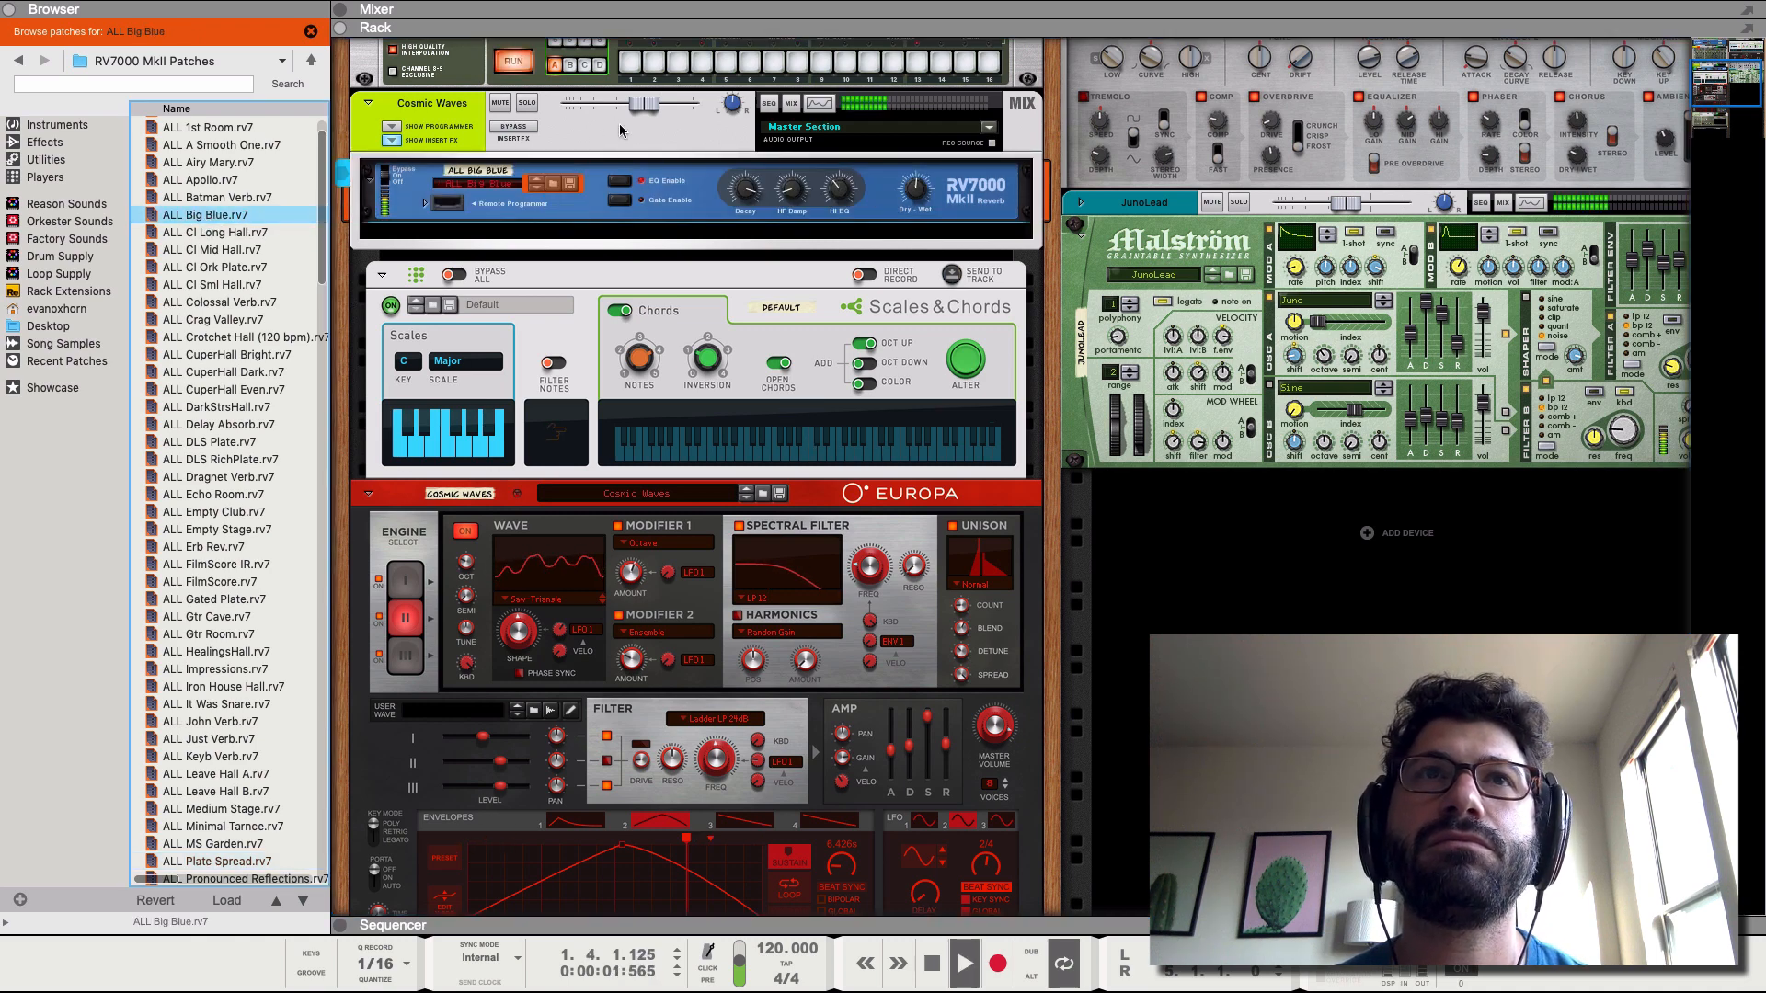
{"action": "left_click", "coordinate": [527, 102]}
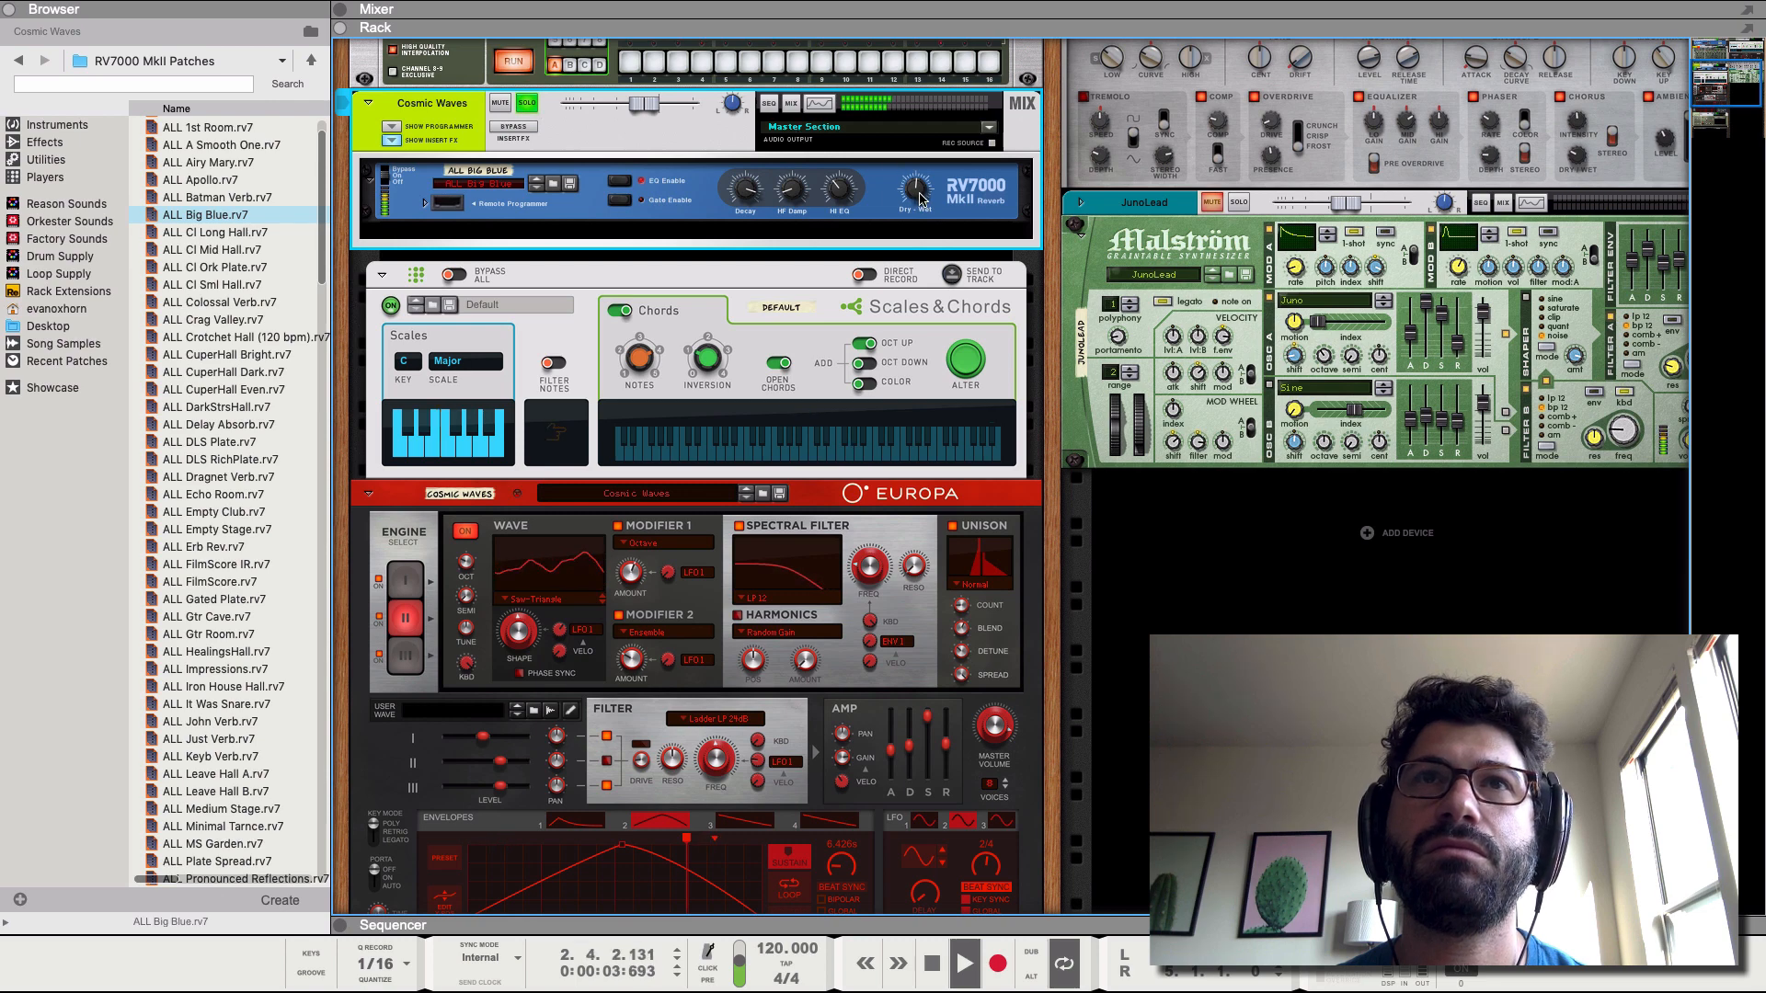
{"action": "mouse_move", "coordinate": [921, 191]}
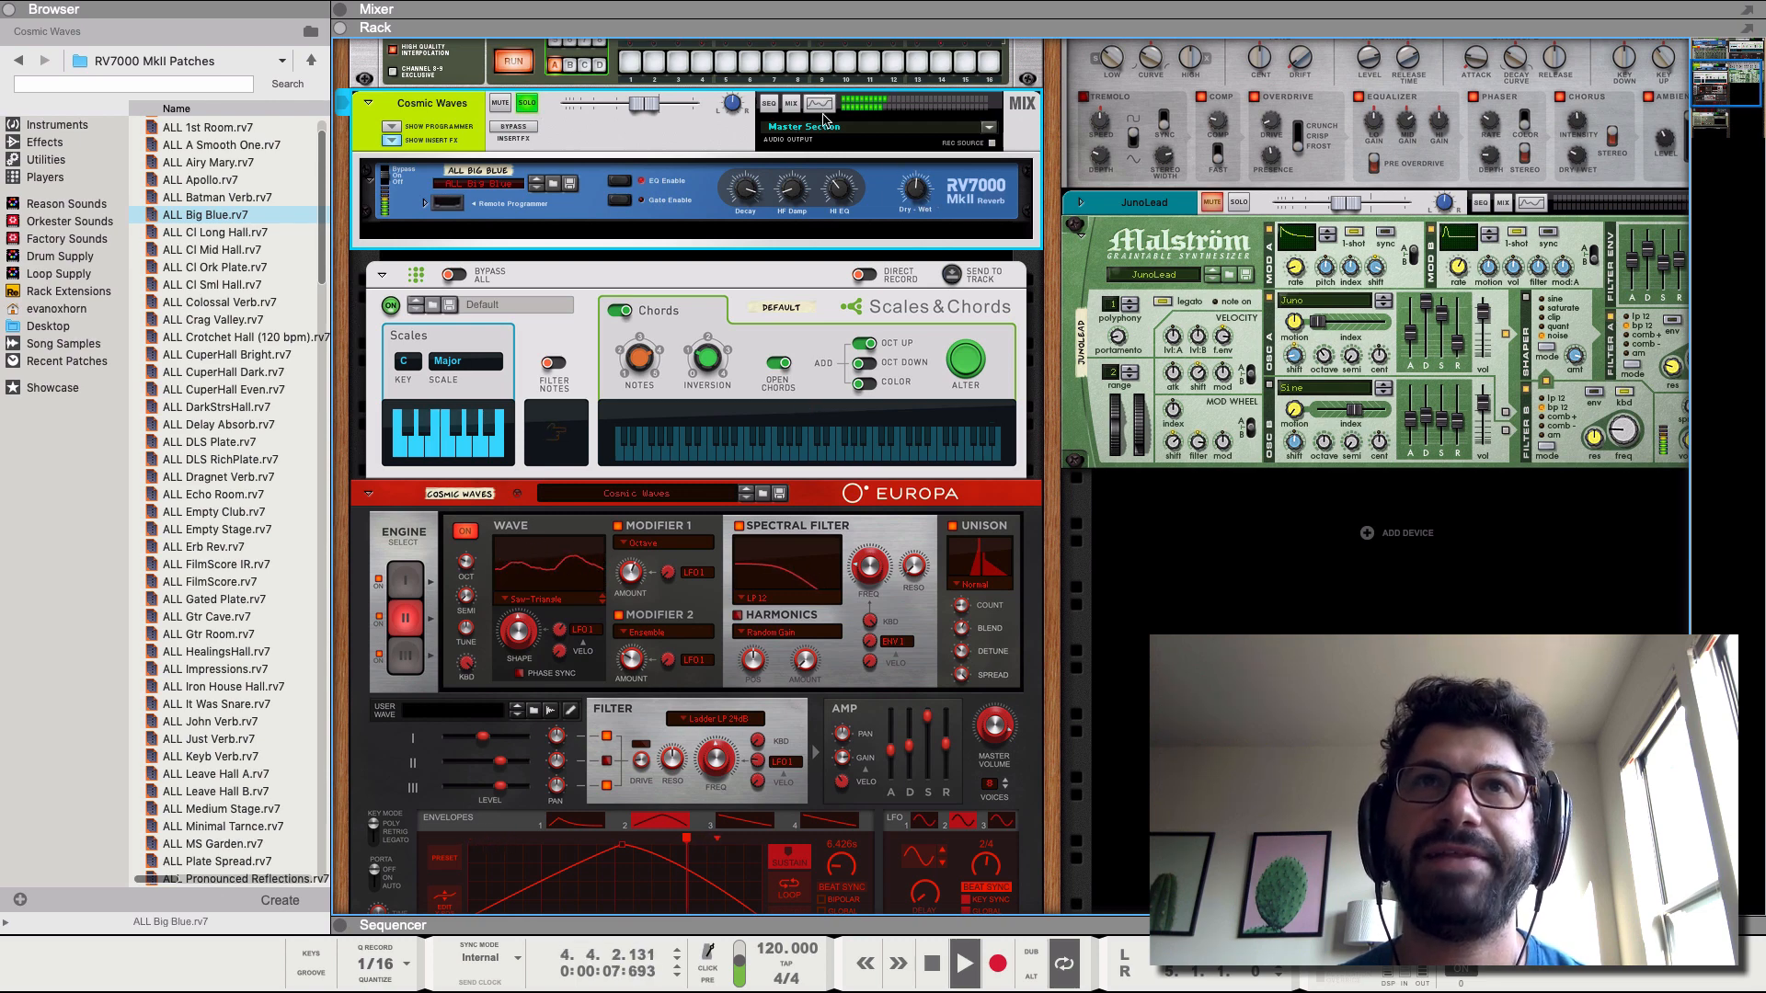
- Add an MClass Stereo Imager after the reverb in the Cosmic Waves insert FX, widen its high band and set its low width to -50
{"action": "left_click", "coordinate": [638, 235]}
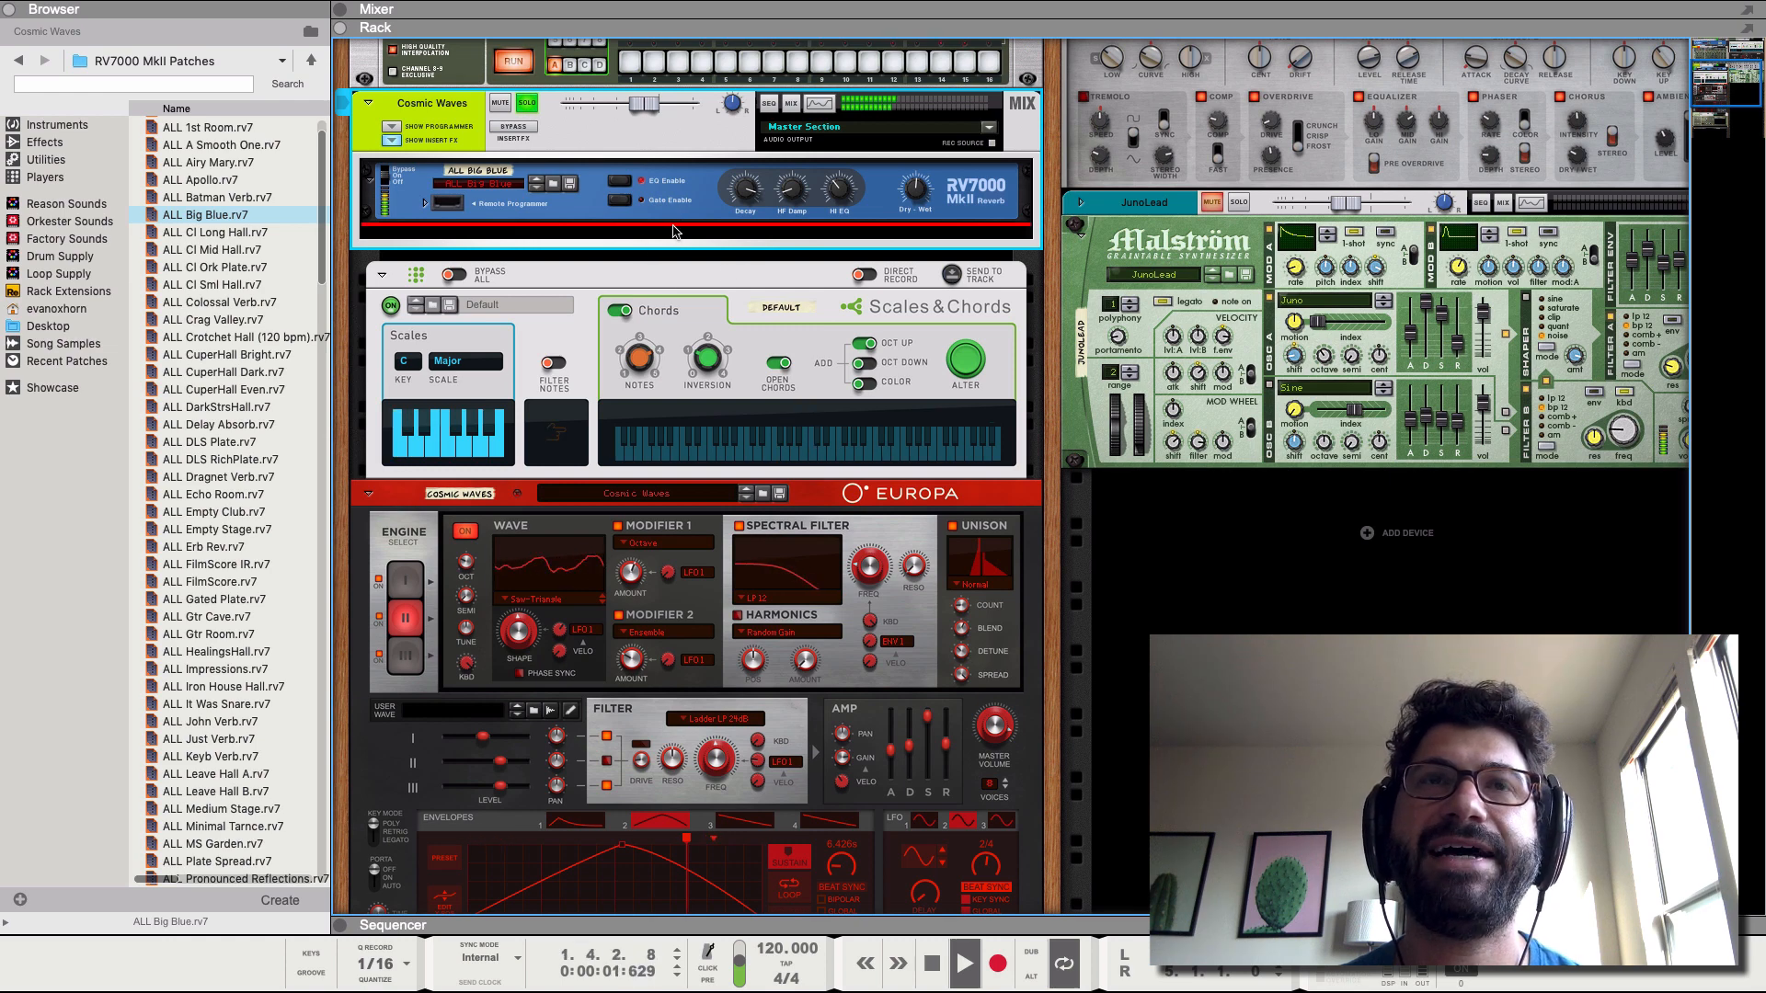
{"action": "right_click", "coordinate": [674, 231]}
{"action": "mouse_move", "coordinate": [769, 456]}
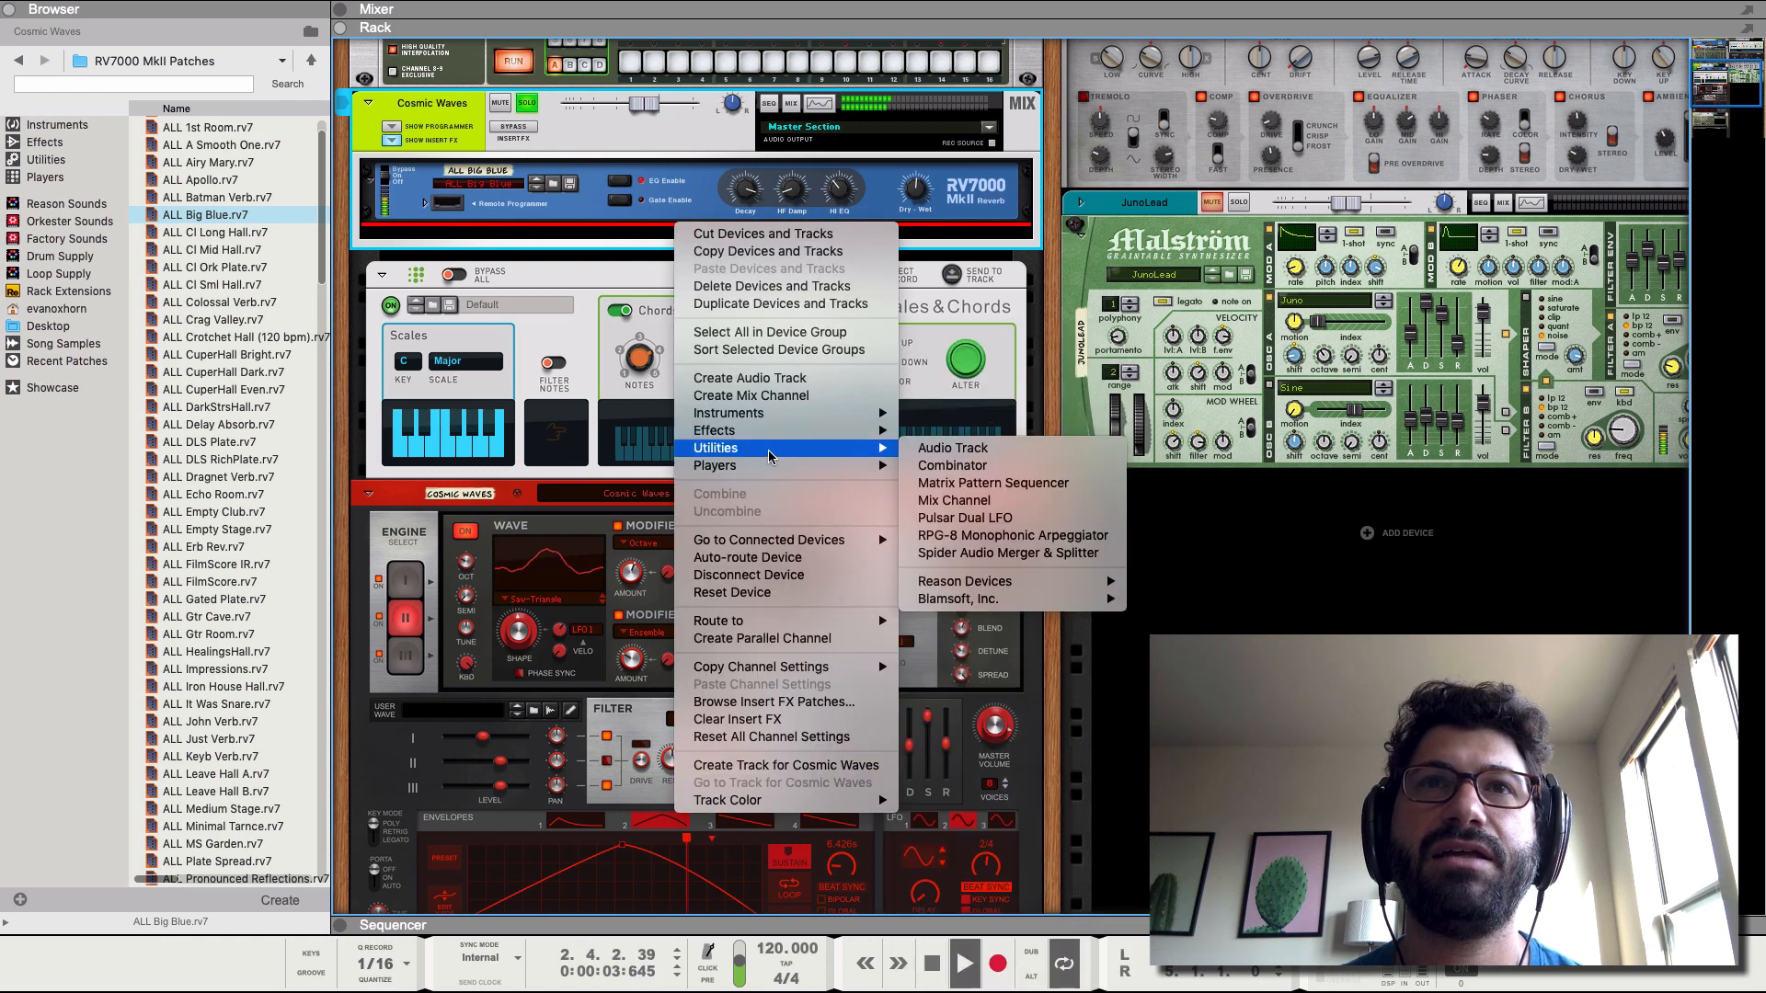
{"action": "mouse_move", "coordinate": [982, 587]}
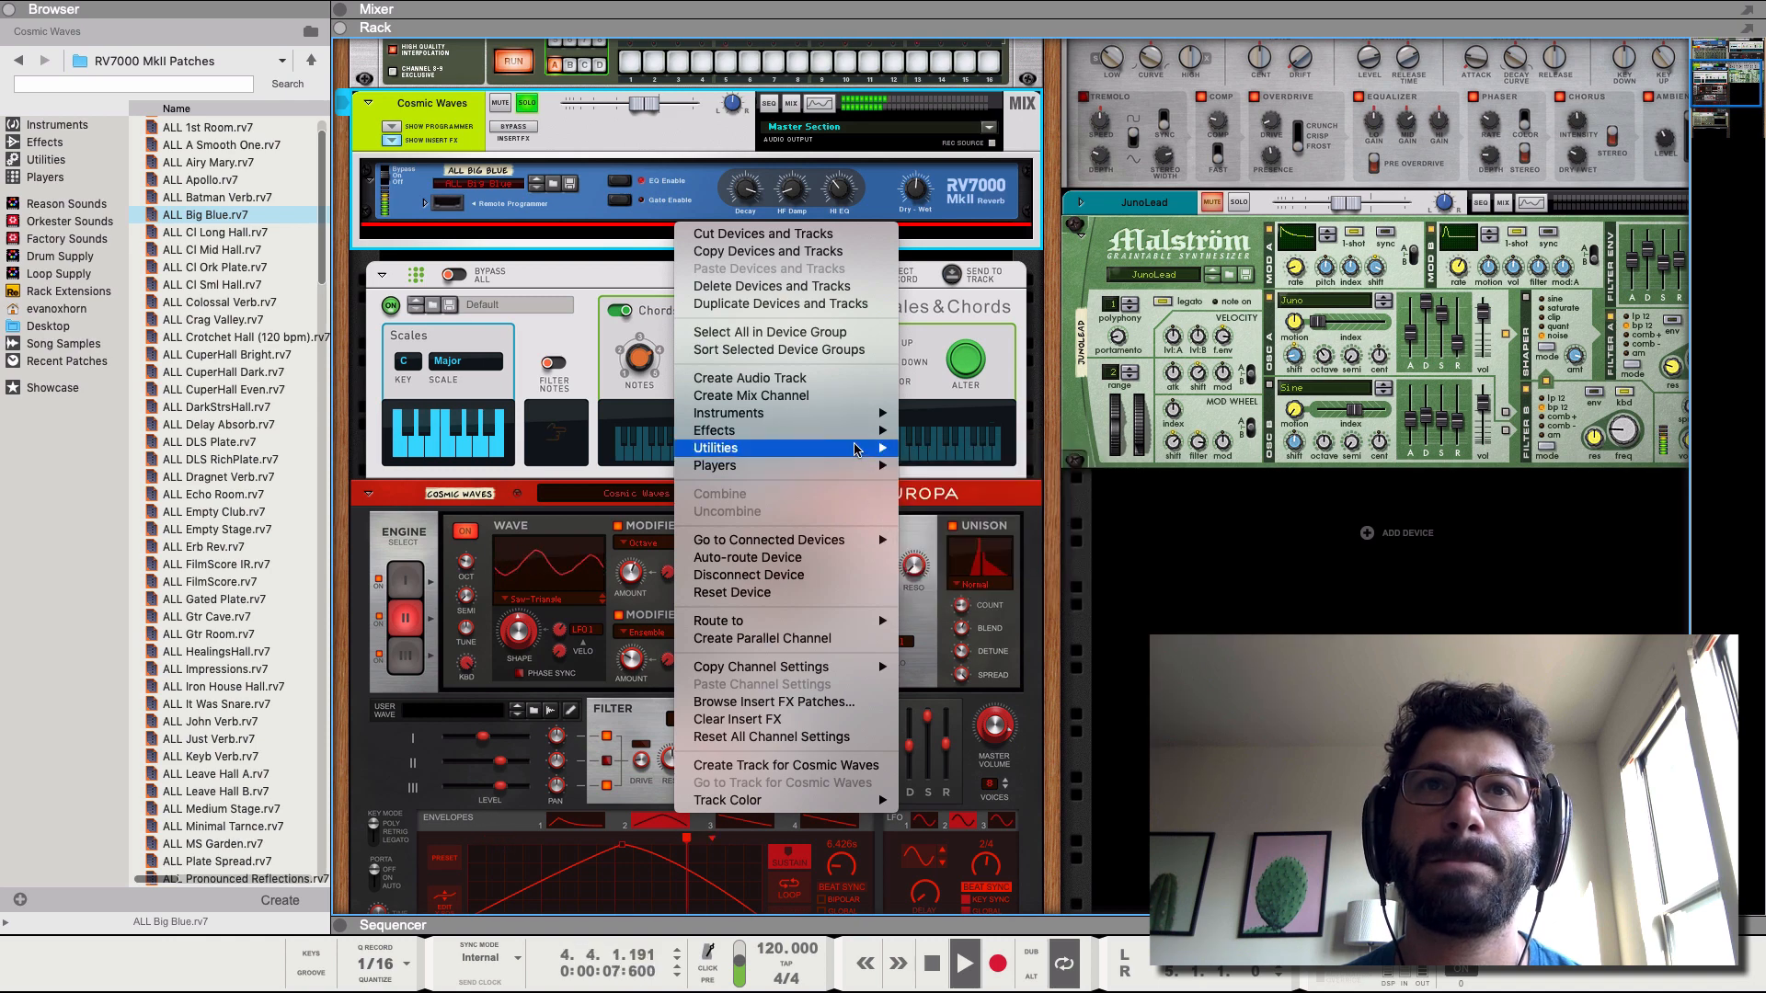
{"action": "mouse_move", "coordinate": [828, 430]}
{"action": "mouse_move", "coordinate": [992, 519]}
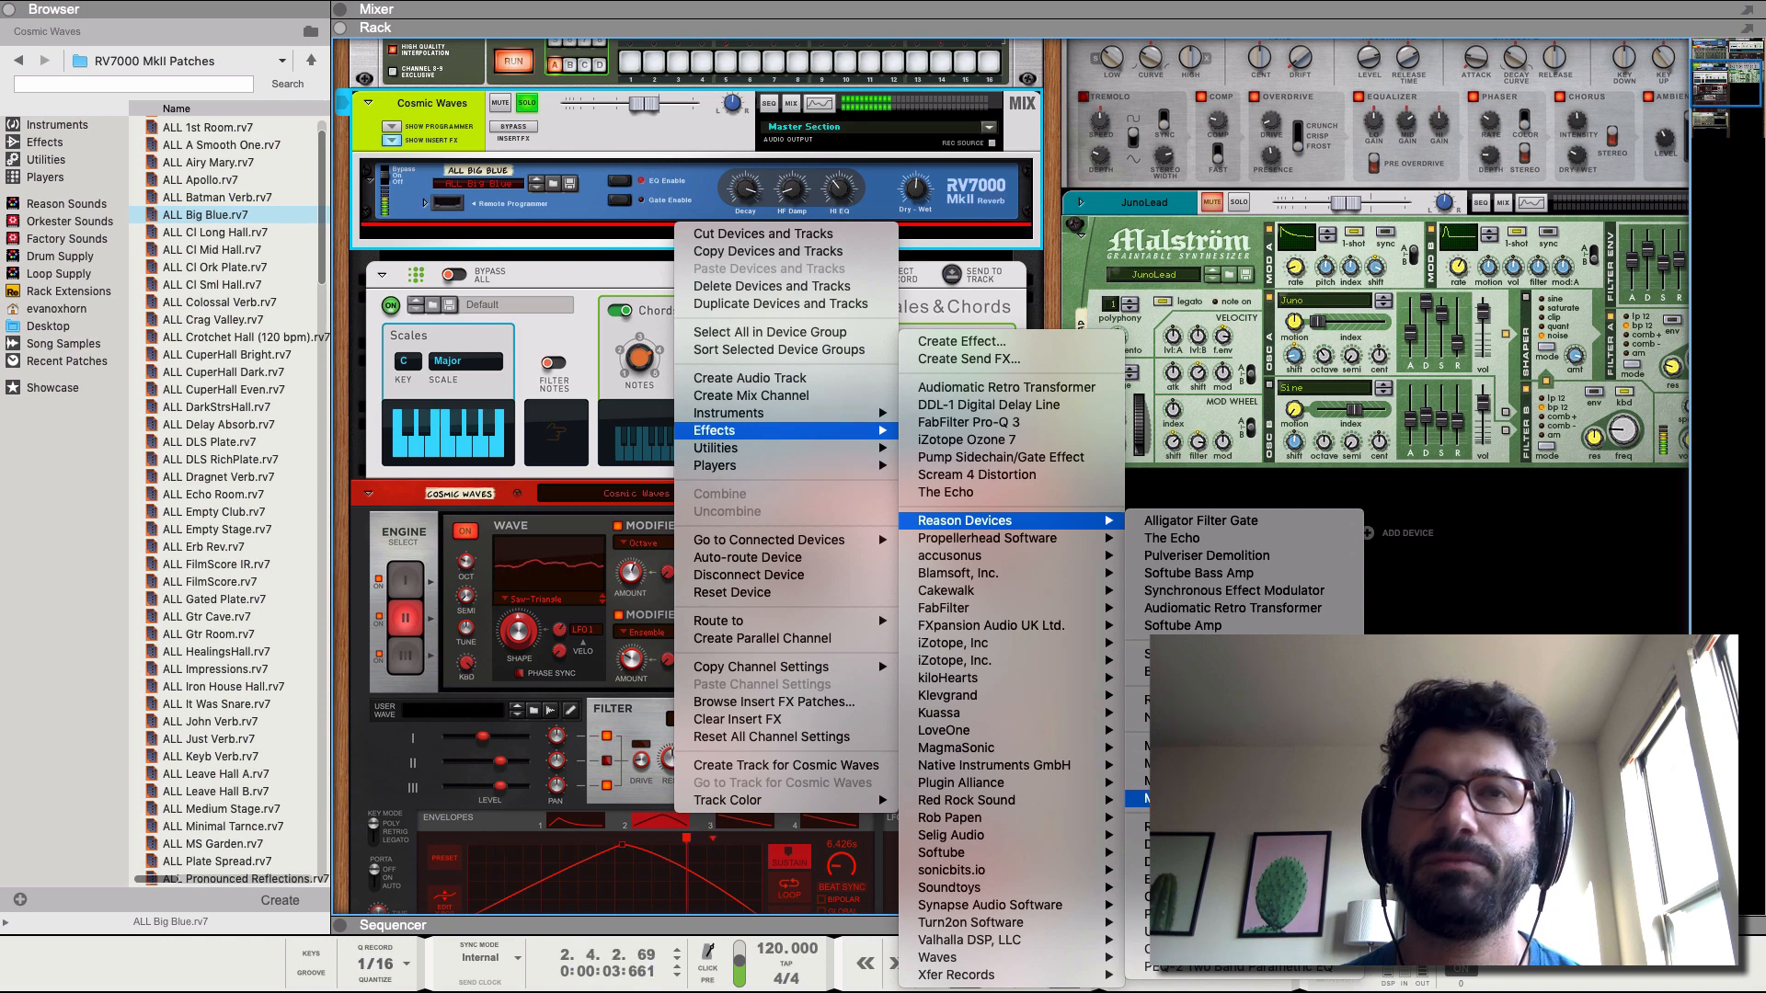
{"action": "left_click", "coordinate": [1196, 798]}
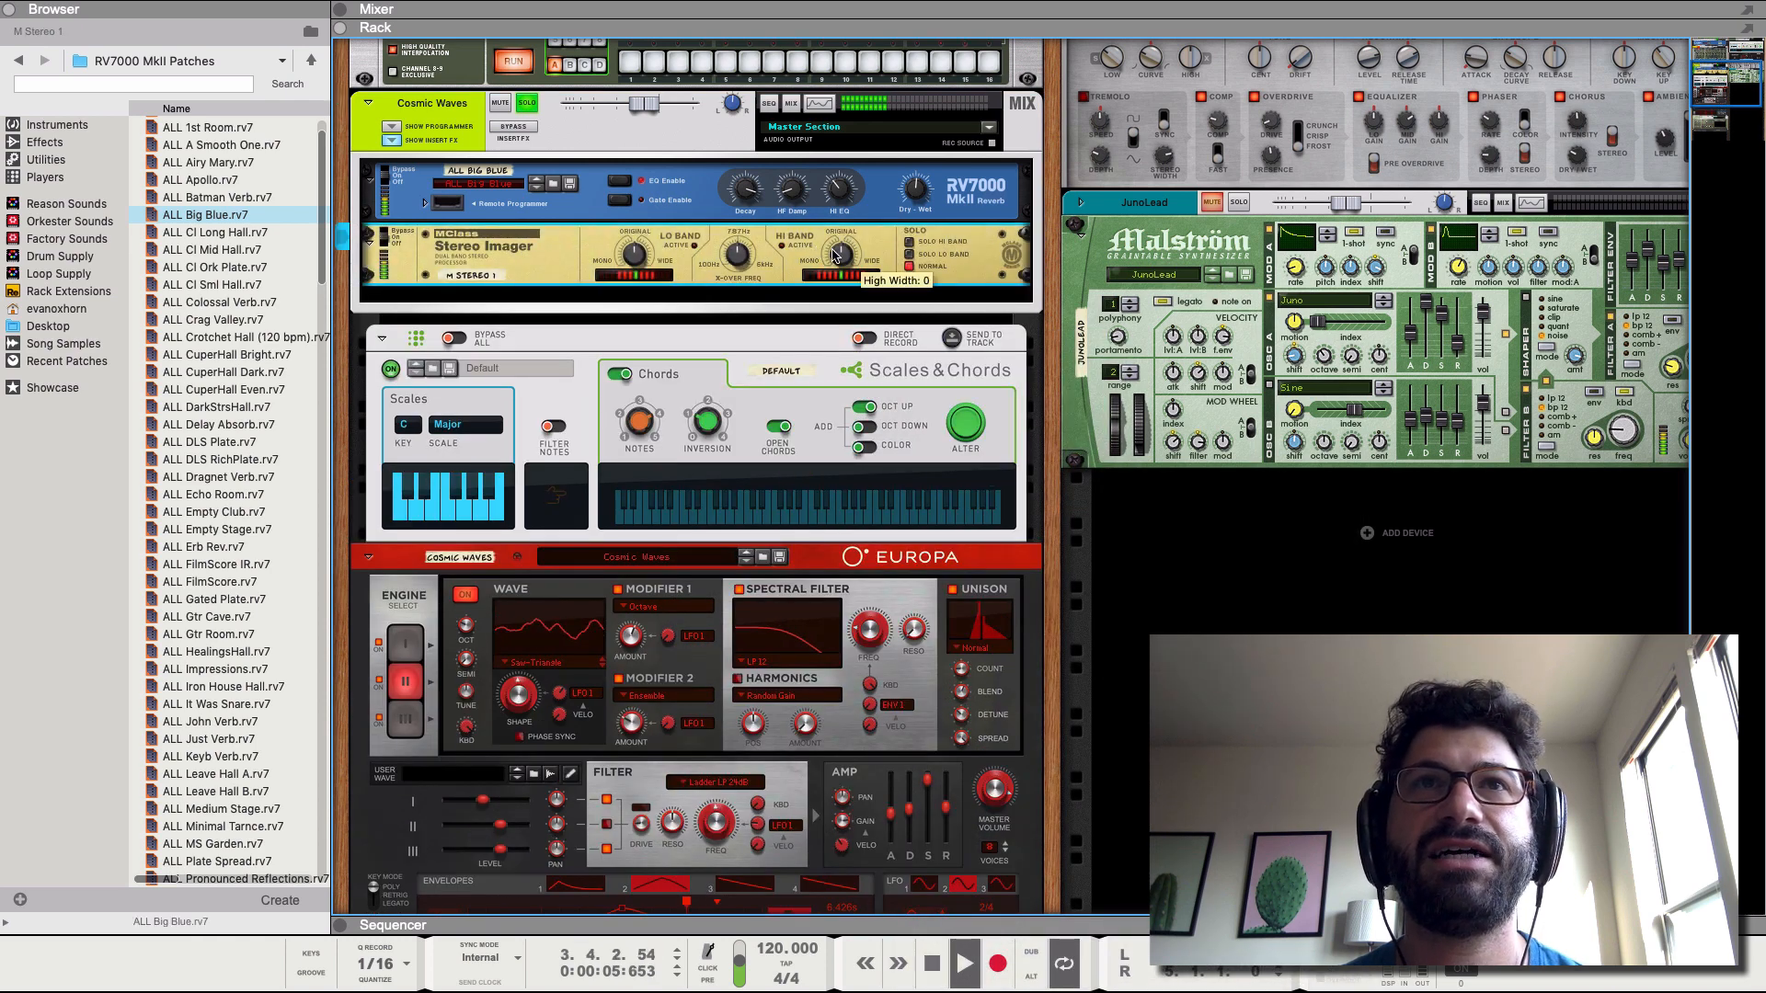
{"action": "left_click_drag", "start_coordinate": [844, 255], "coordinate": [845, 227]}
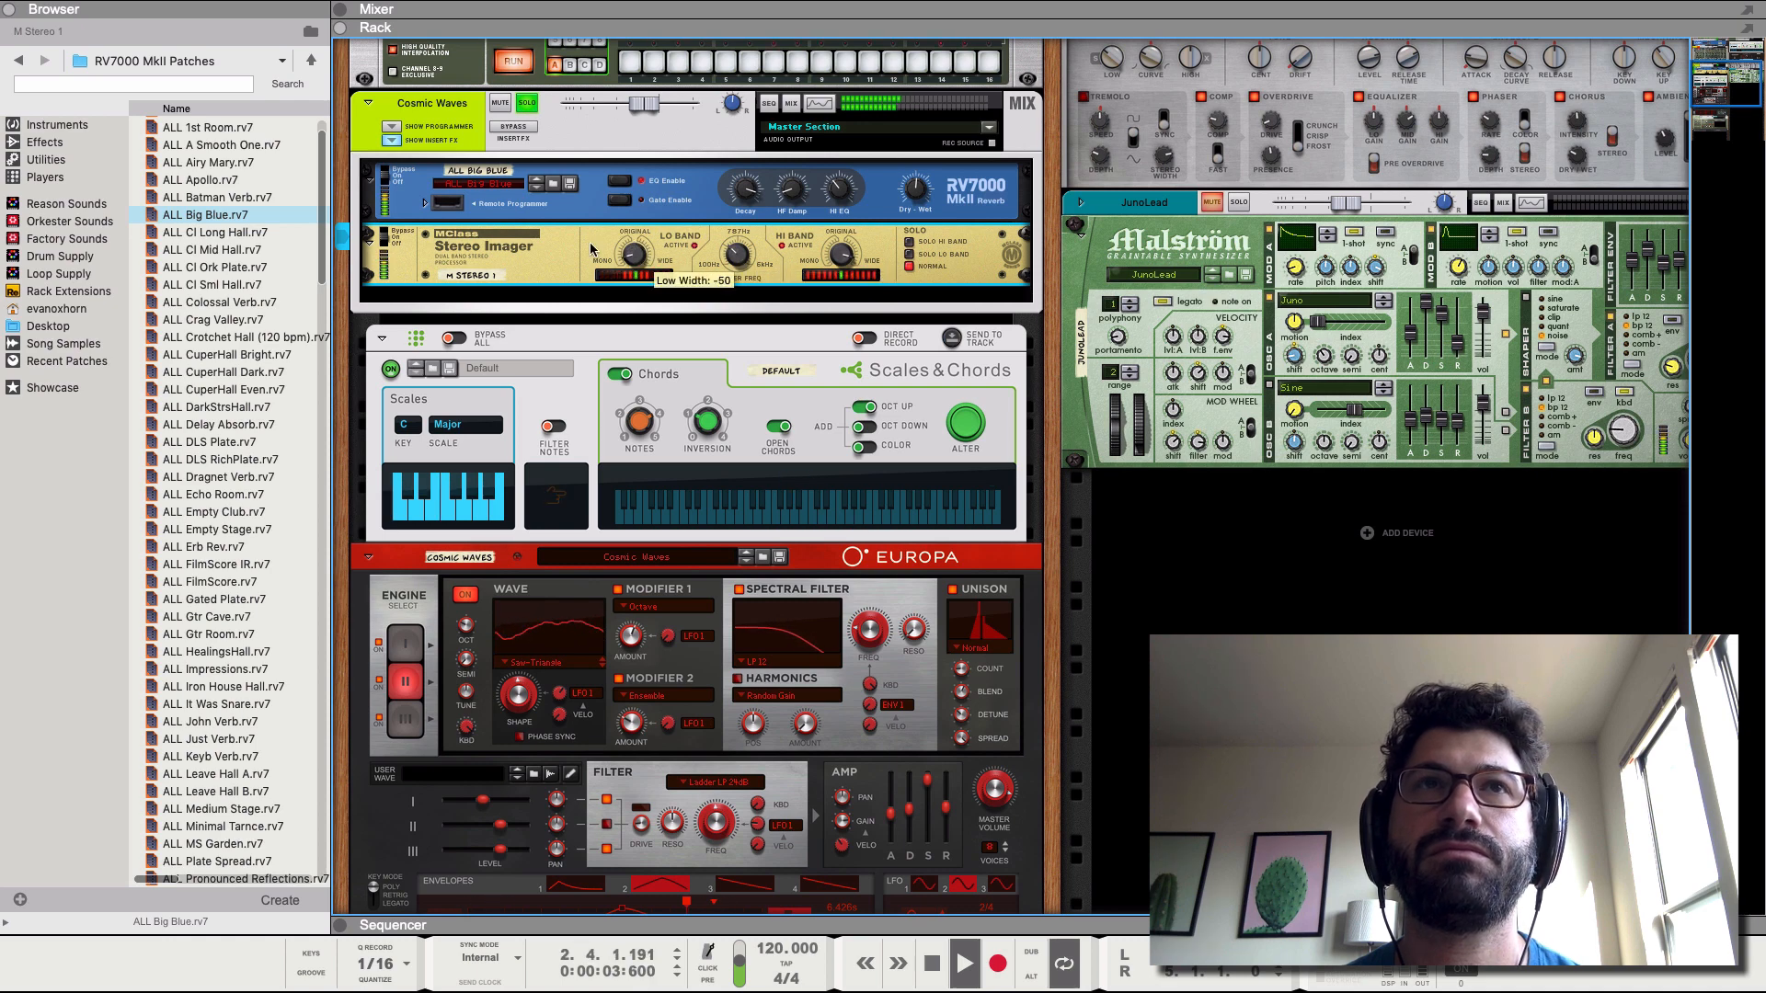
- Unsolo Cosmic Waves and enable its channel EQ's high-pass filter at about 245 Hz
{"action": "left_click", "coordinate": [526, 108]}
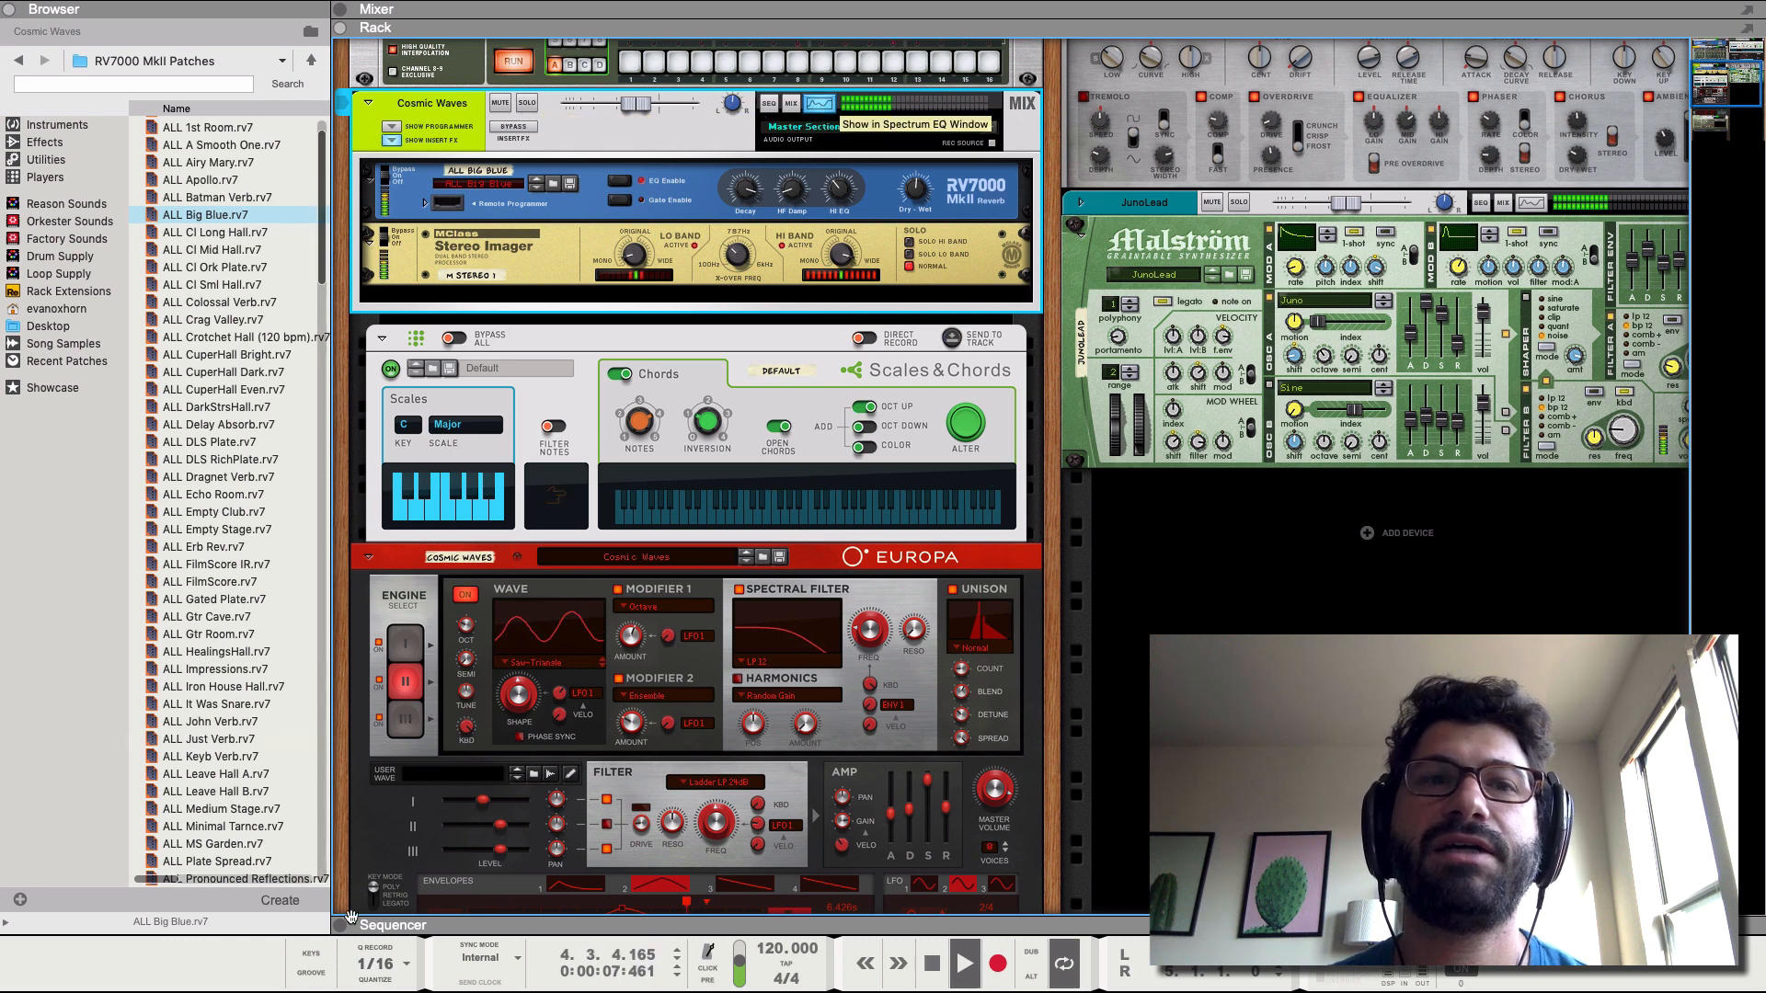
{"action": "key", "text": "F2"}
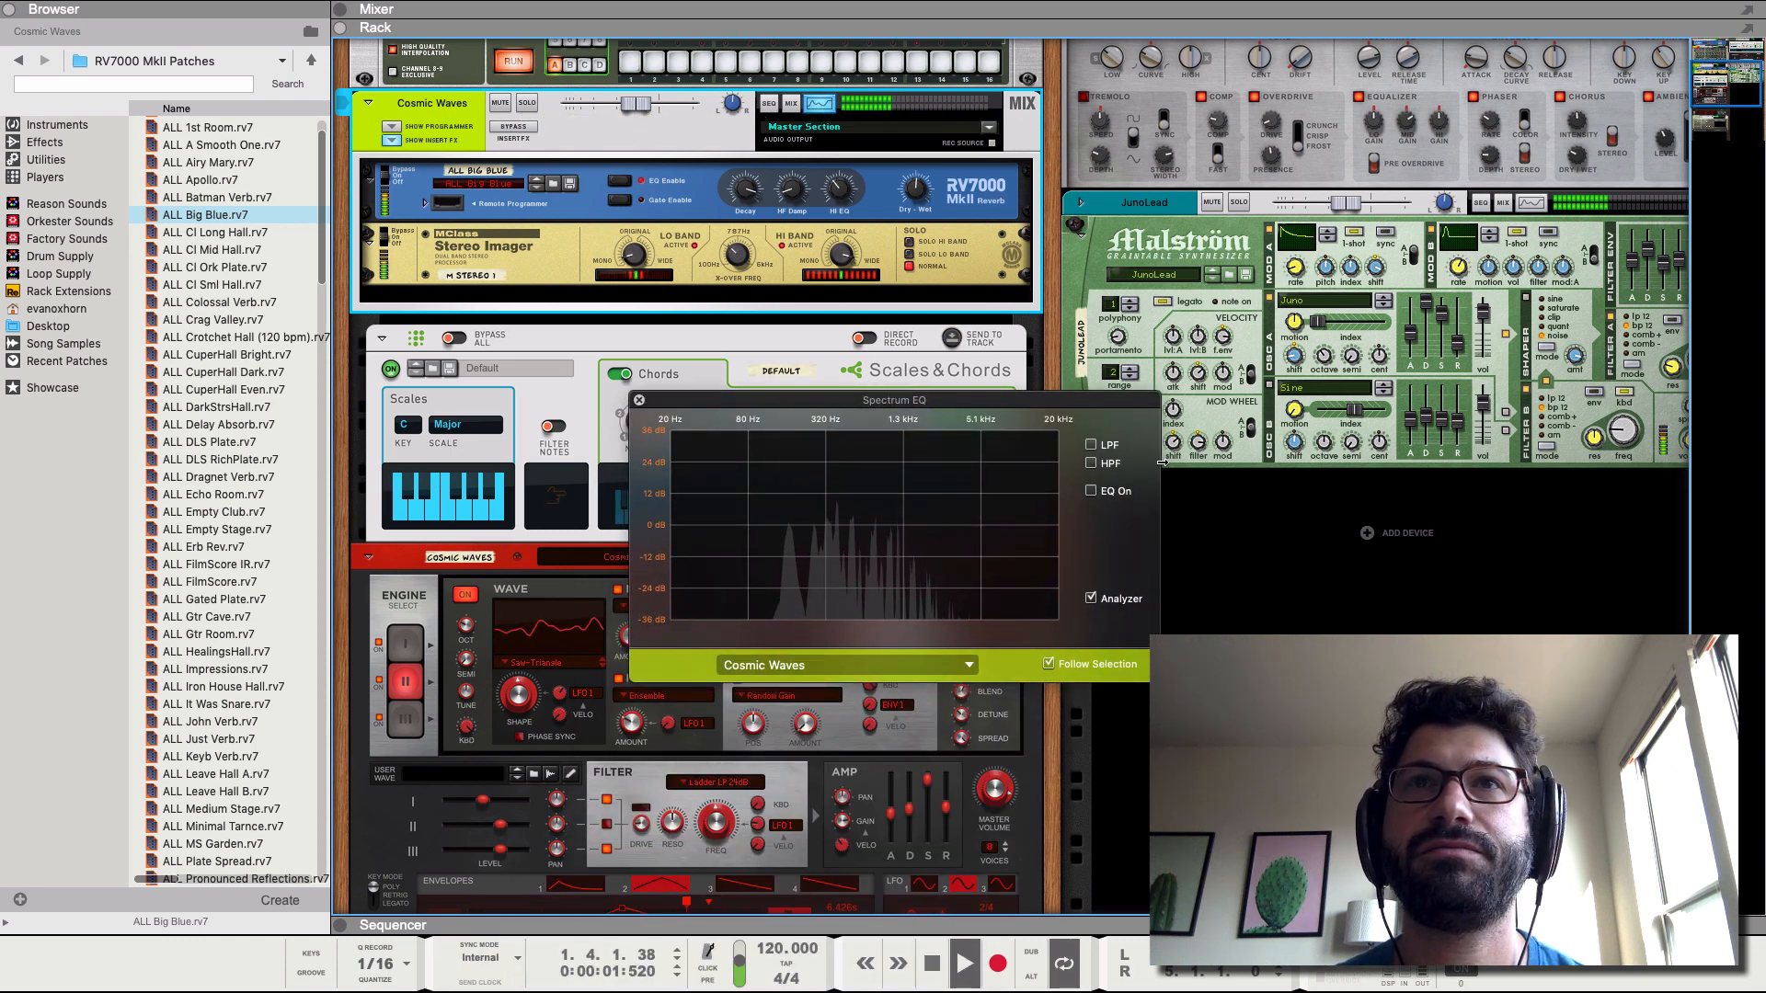
{"action": "left_click", "coordinate": [1091, 463]}
{"action": "left_click_drag", "start_coordinate": [788, 528], "coordinate": [813, 532]}
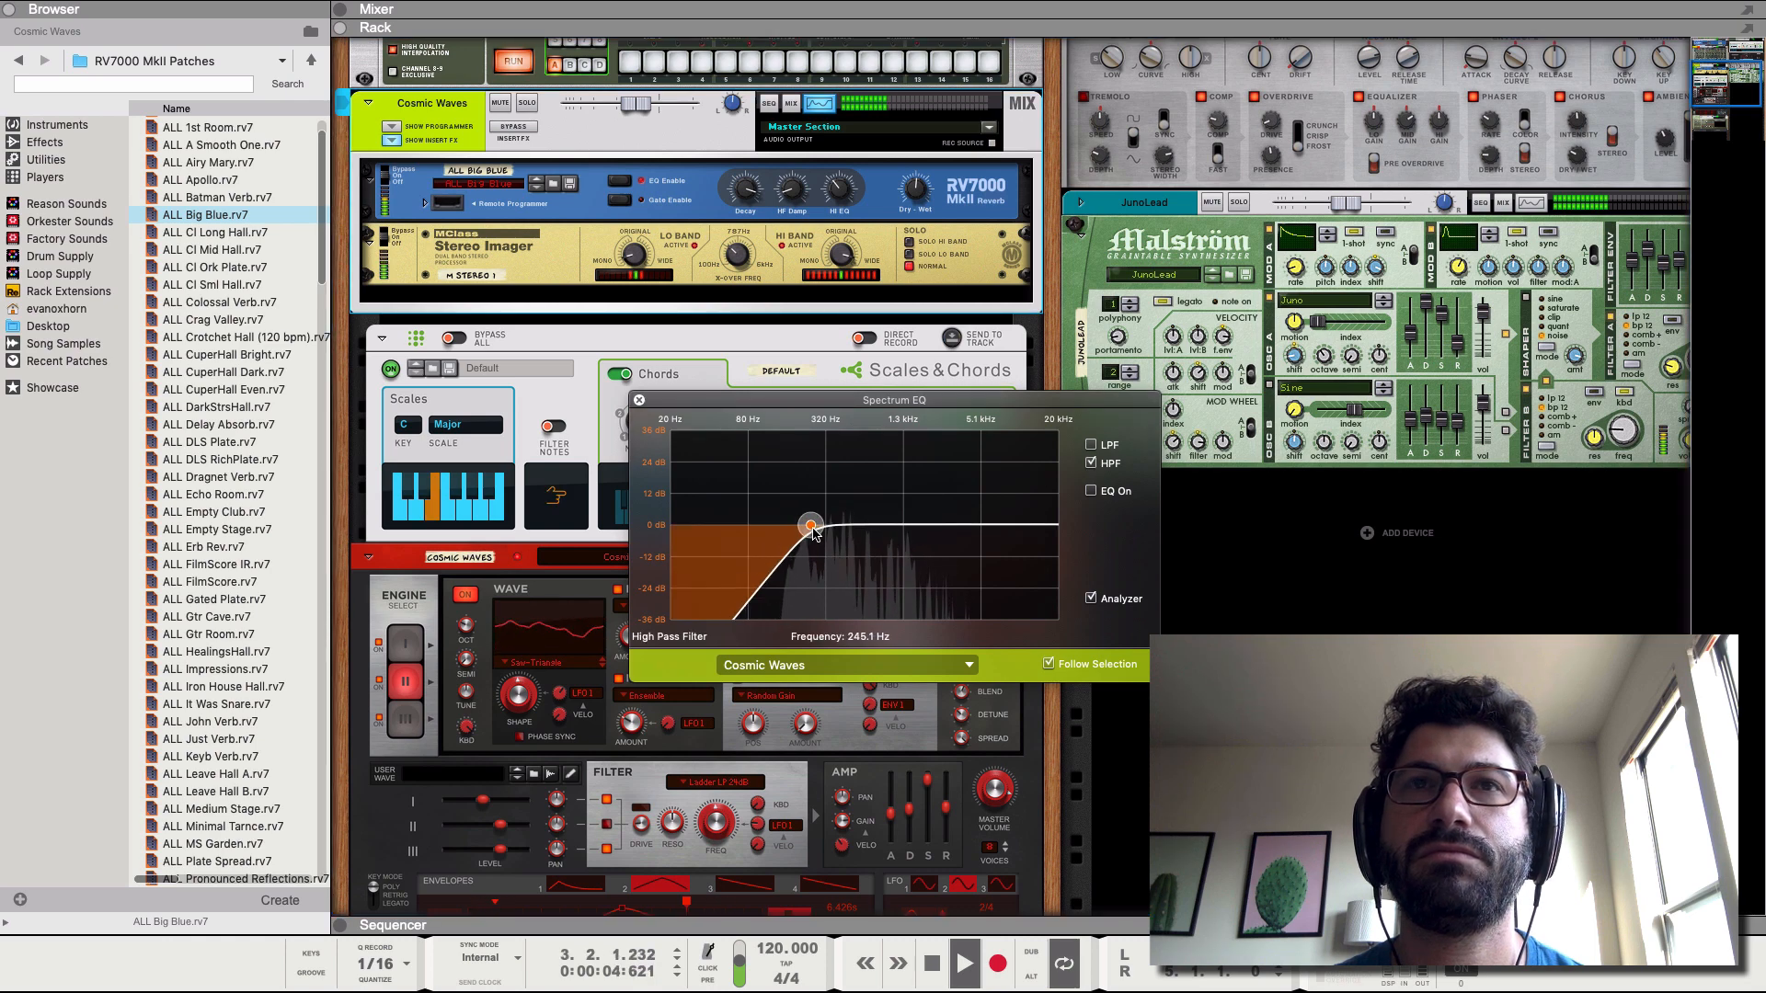
{"action": "left_click", "coordinate": [639, 402]}
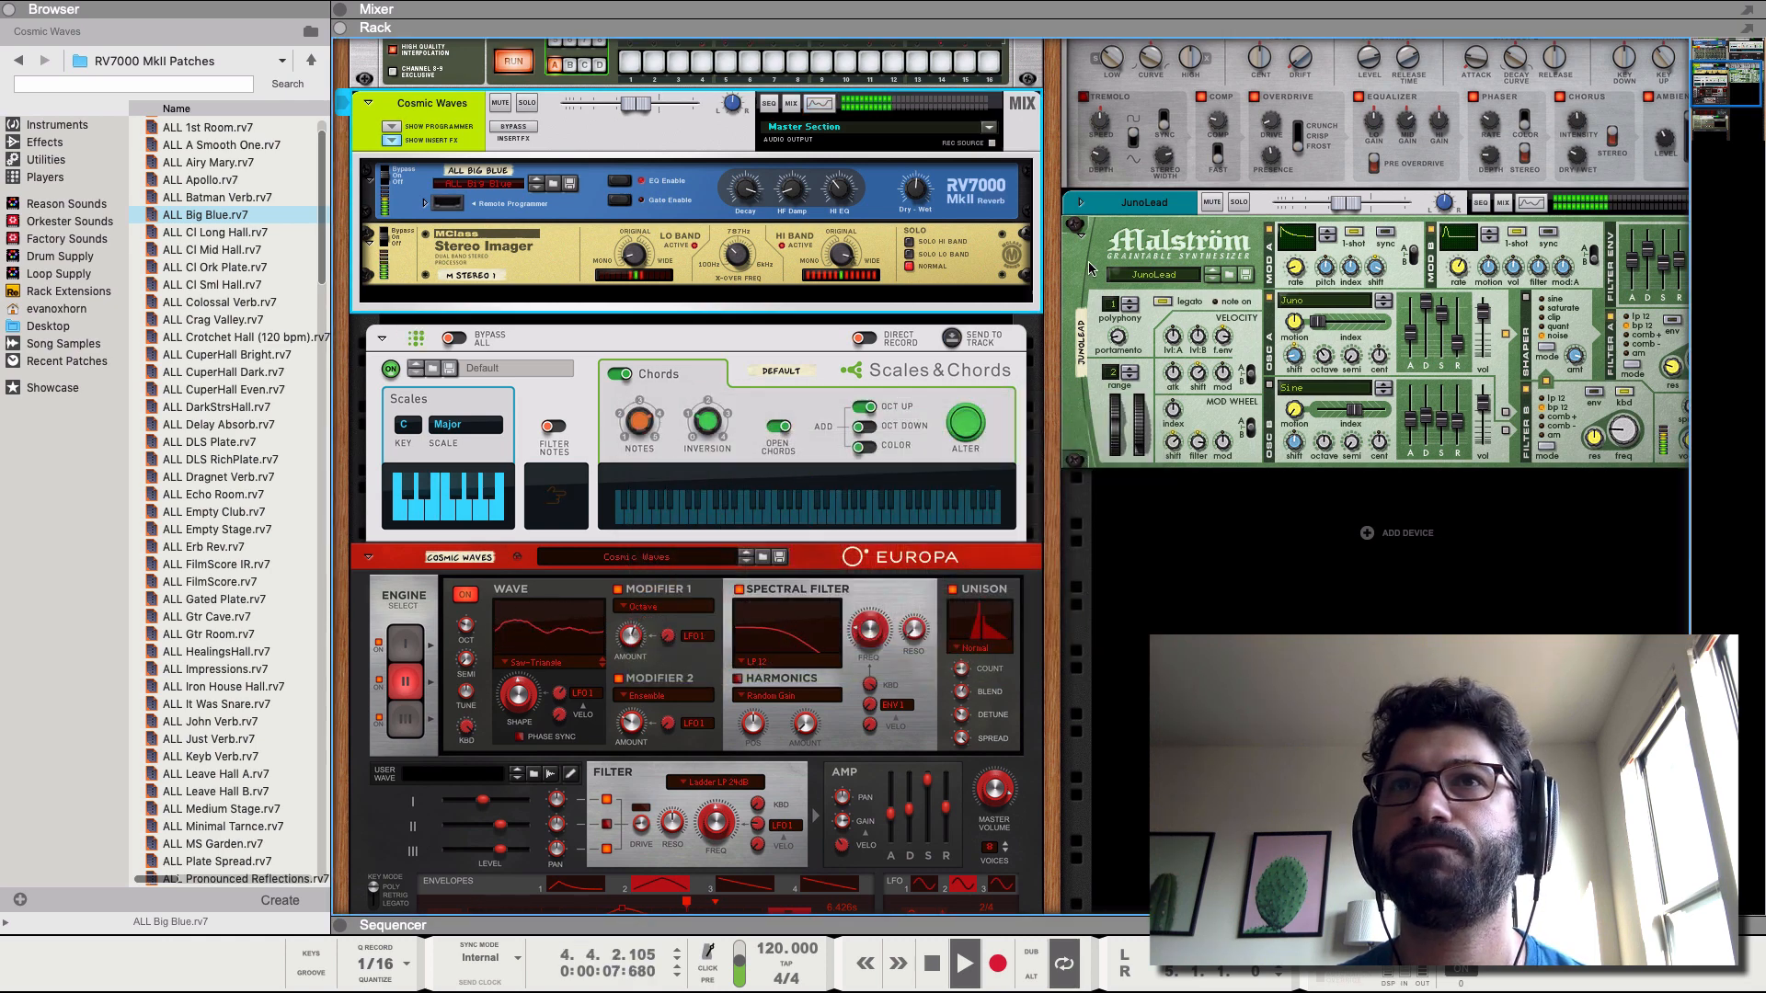
- Fold the Cosmic Waves mix channel, then unfold the JunoLead channel and show its insert FX area
{"action": "scroll", "coordinate": [1172, 237], "scroll_direction": "up", "scroll_amount": 5}
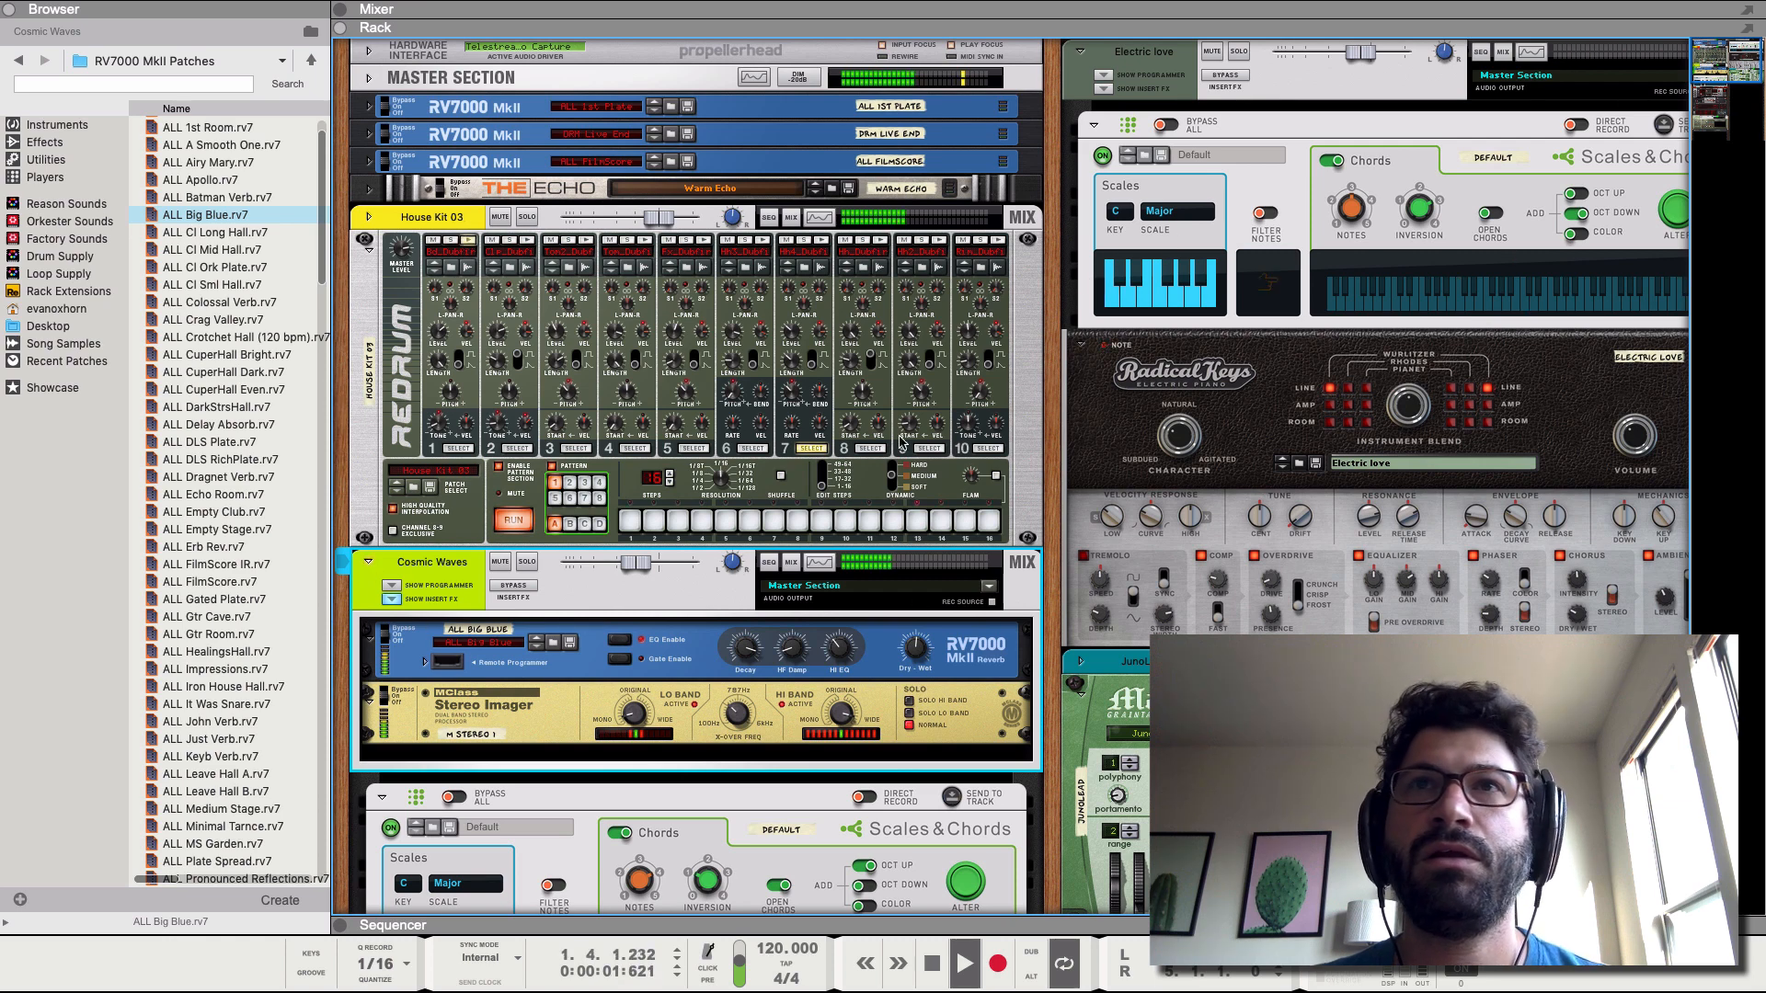
{"action": "left_click", "coordinate": [369, 561]}
{"action": "left_click", "coordinate": [1085, 671]}
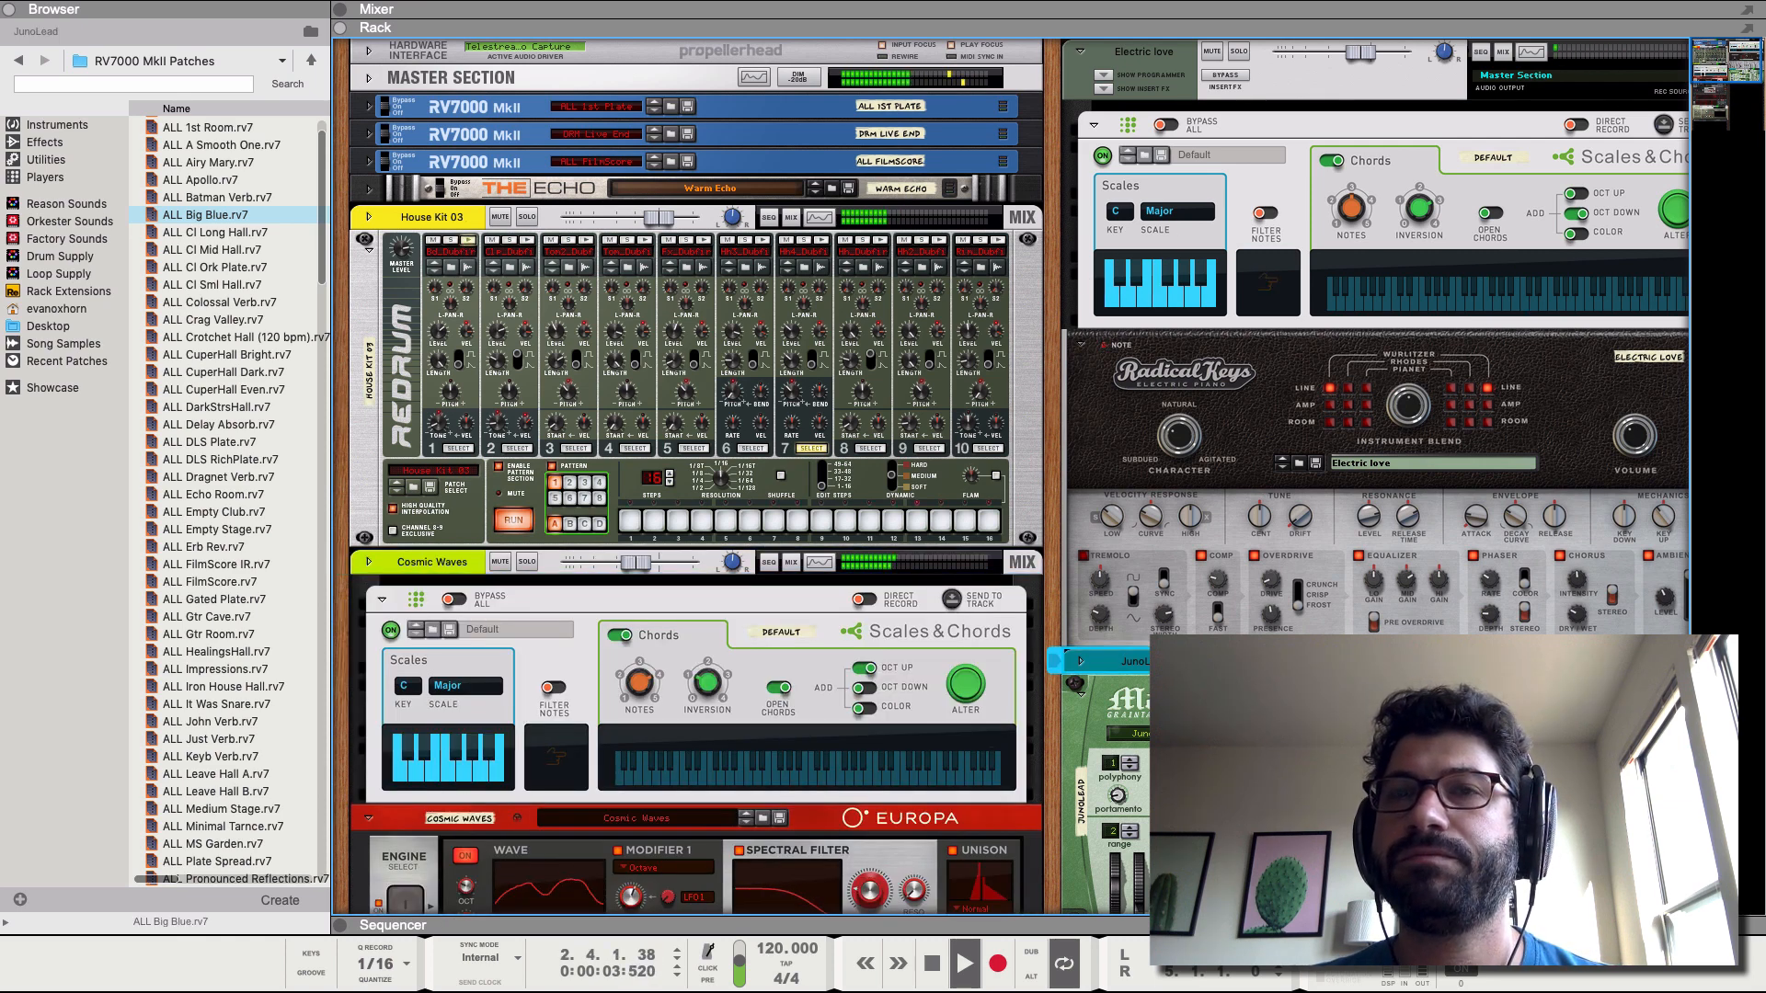
{"action": "scroll", "coordinate": [1084, 675], "scroll_direction": "right", "scroll_amount": 2}
{"action": "left_click", "coordinate": [1020, 698]}
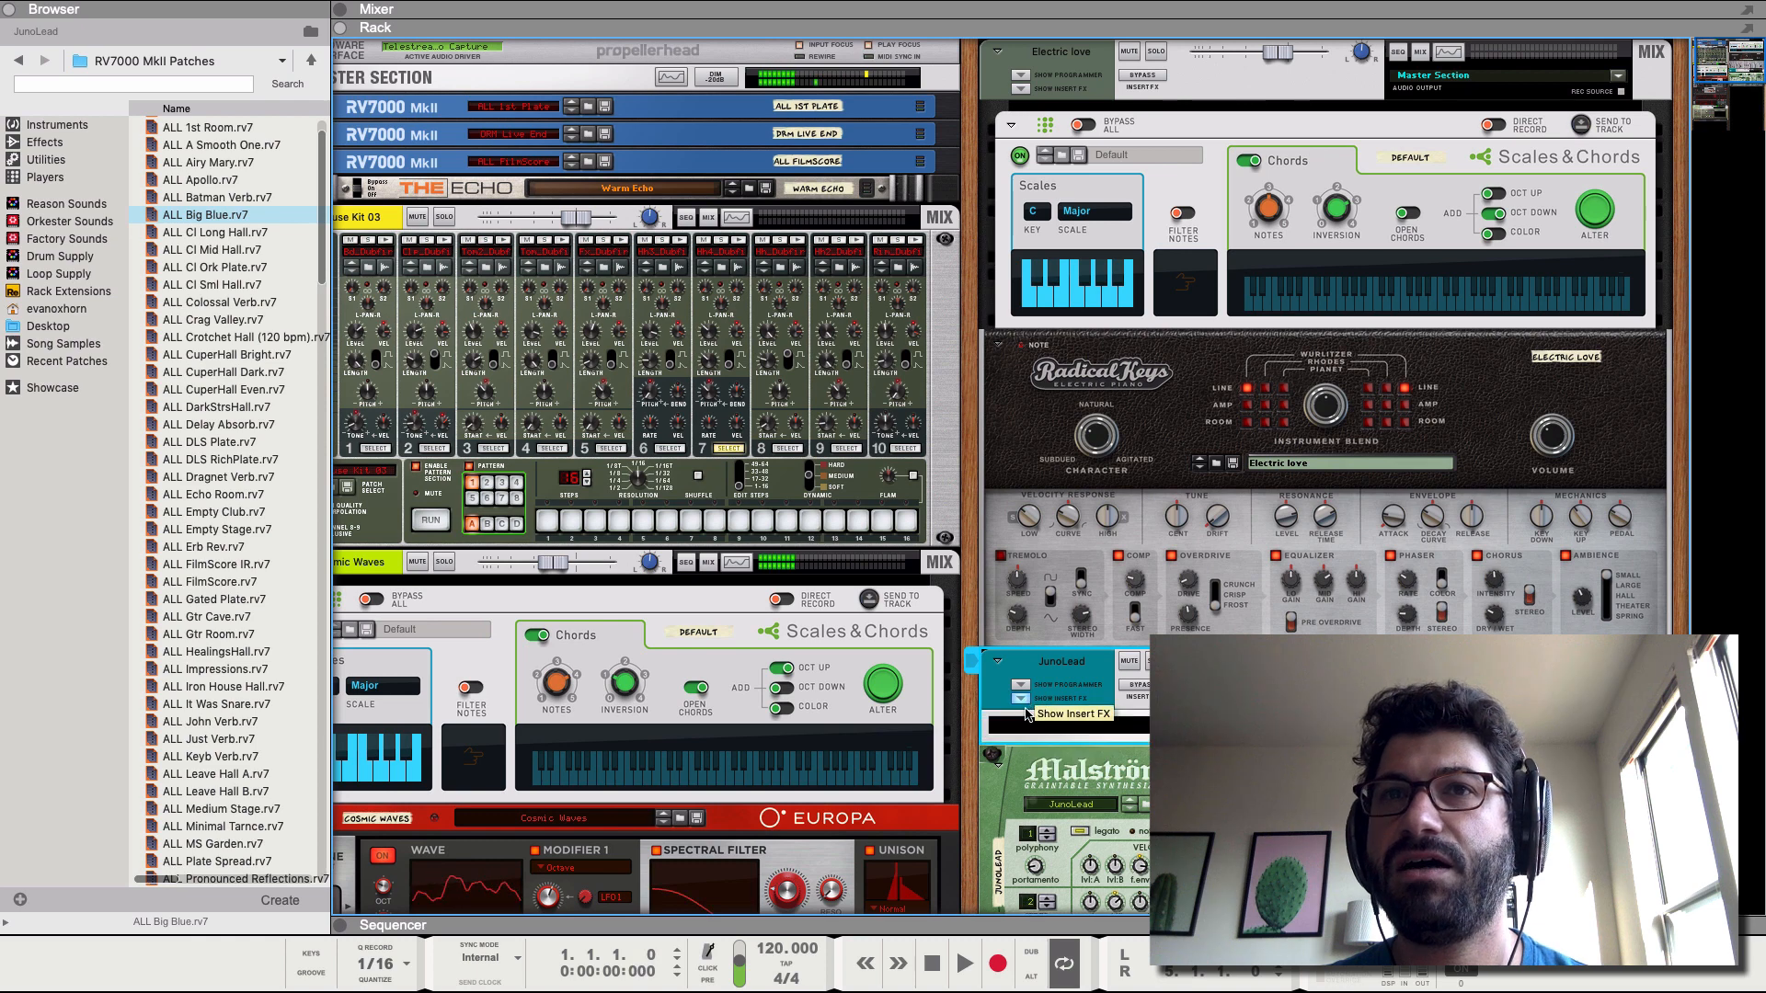
- Add a DDL-1 Digital Delay Line to the JunoLead insert FX
{"action": "right_click", "coordinate": [1080, 733]}
{"action": "mouse_move", "coordinate": [1278, 605]}
{"action": "mouse_move", "coordinate": [1457, 565]}
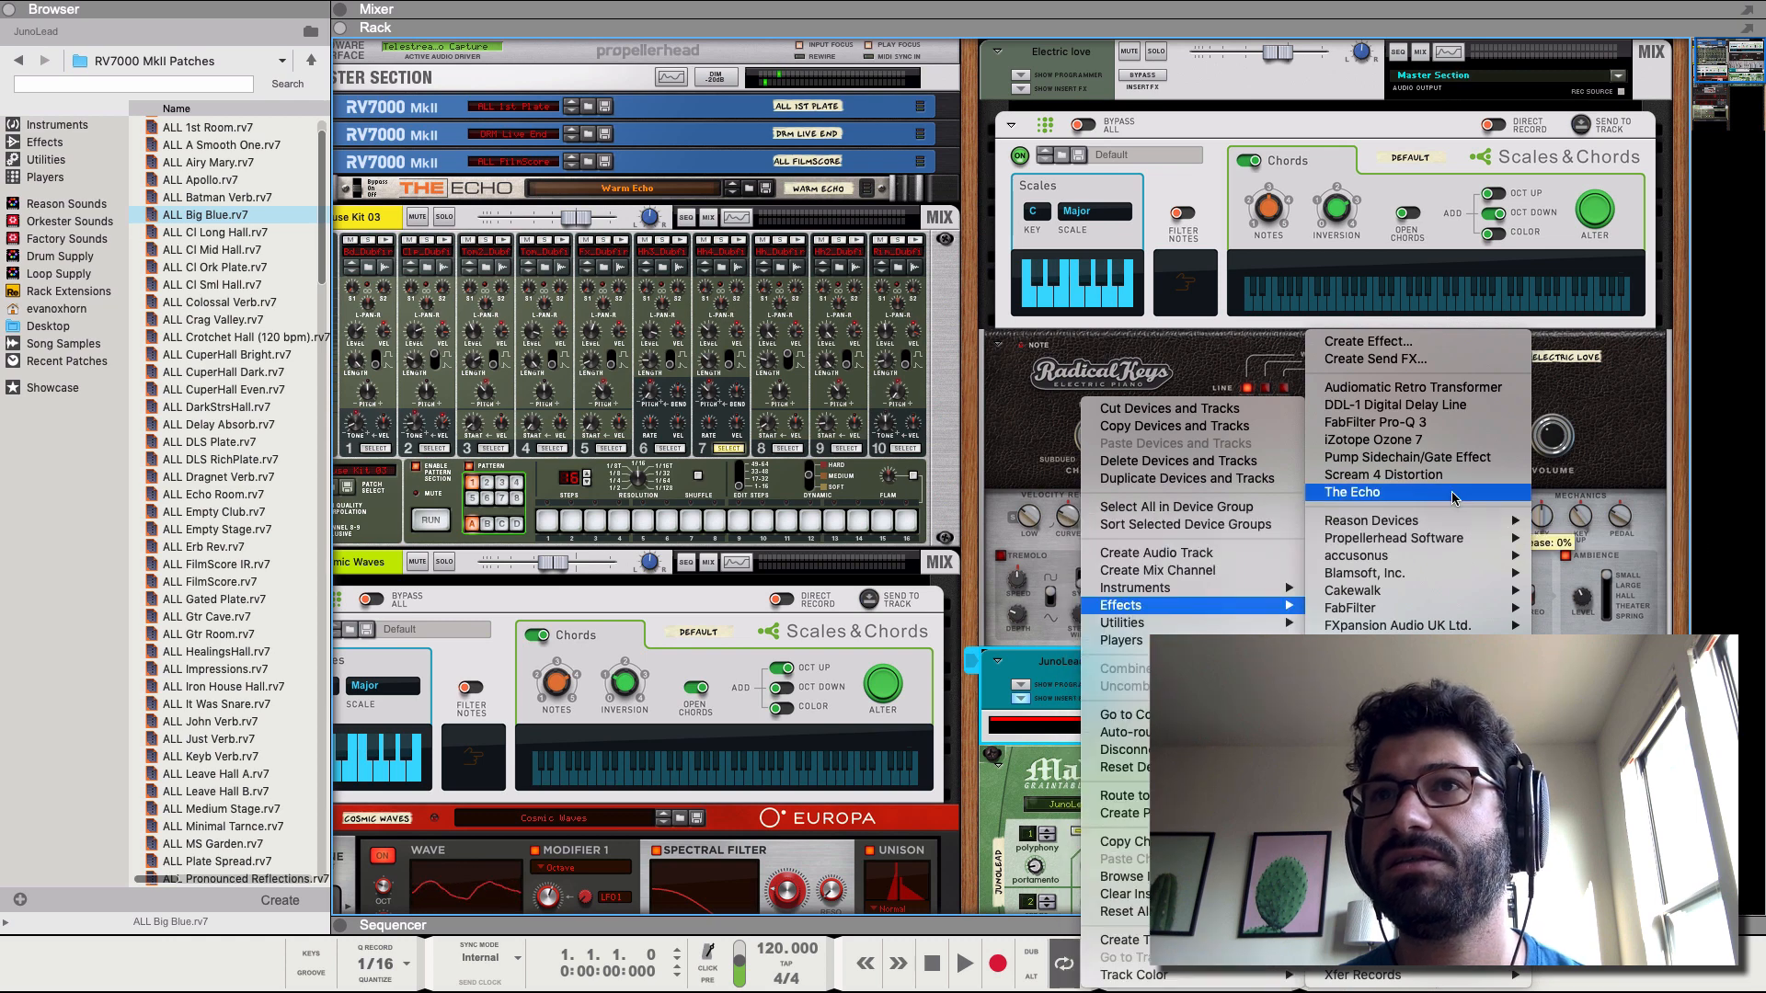
{"action": "left_click", "coordinate": [1440, 405]}
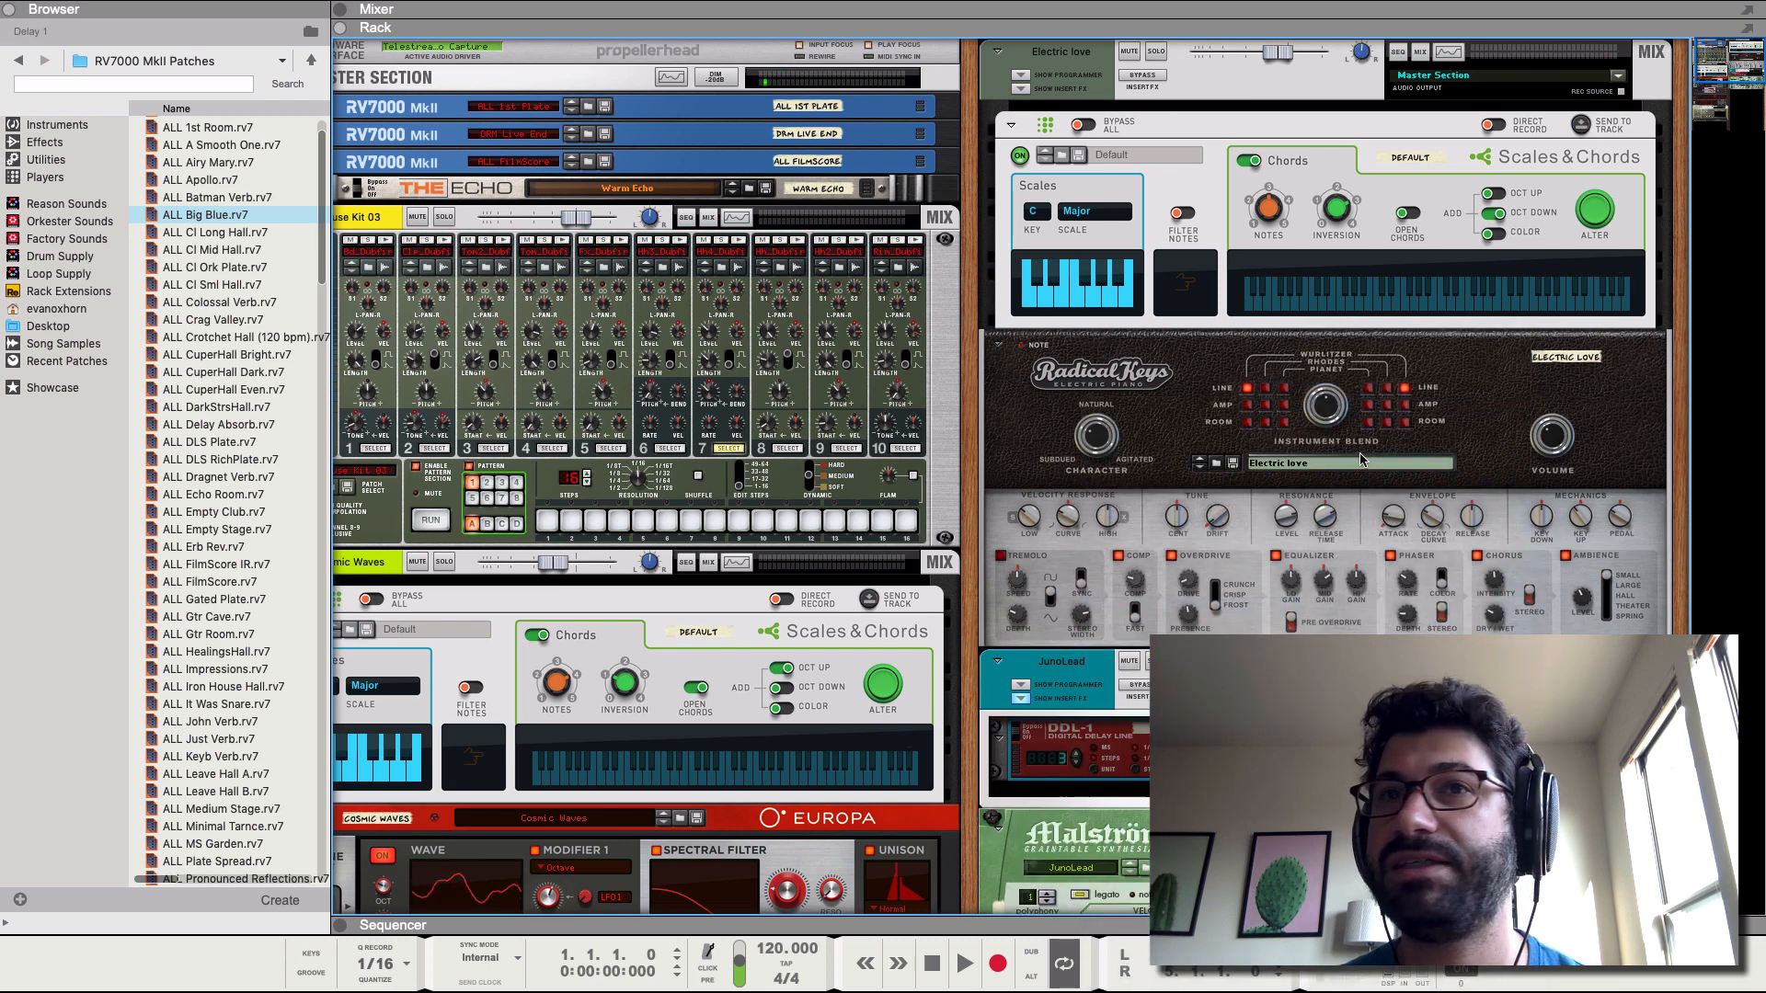
- Set the JunoLead delay to 2 steps during loop playback, audition it with the channel soloed, and fold the channel
{"action": "key", "text": "space"}
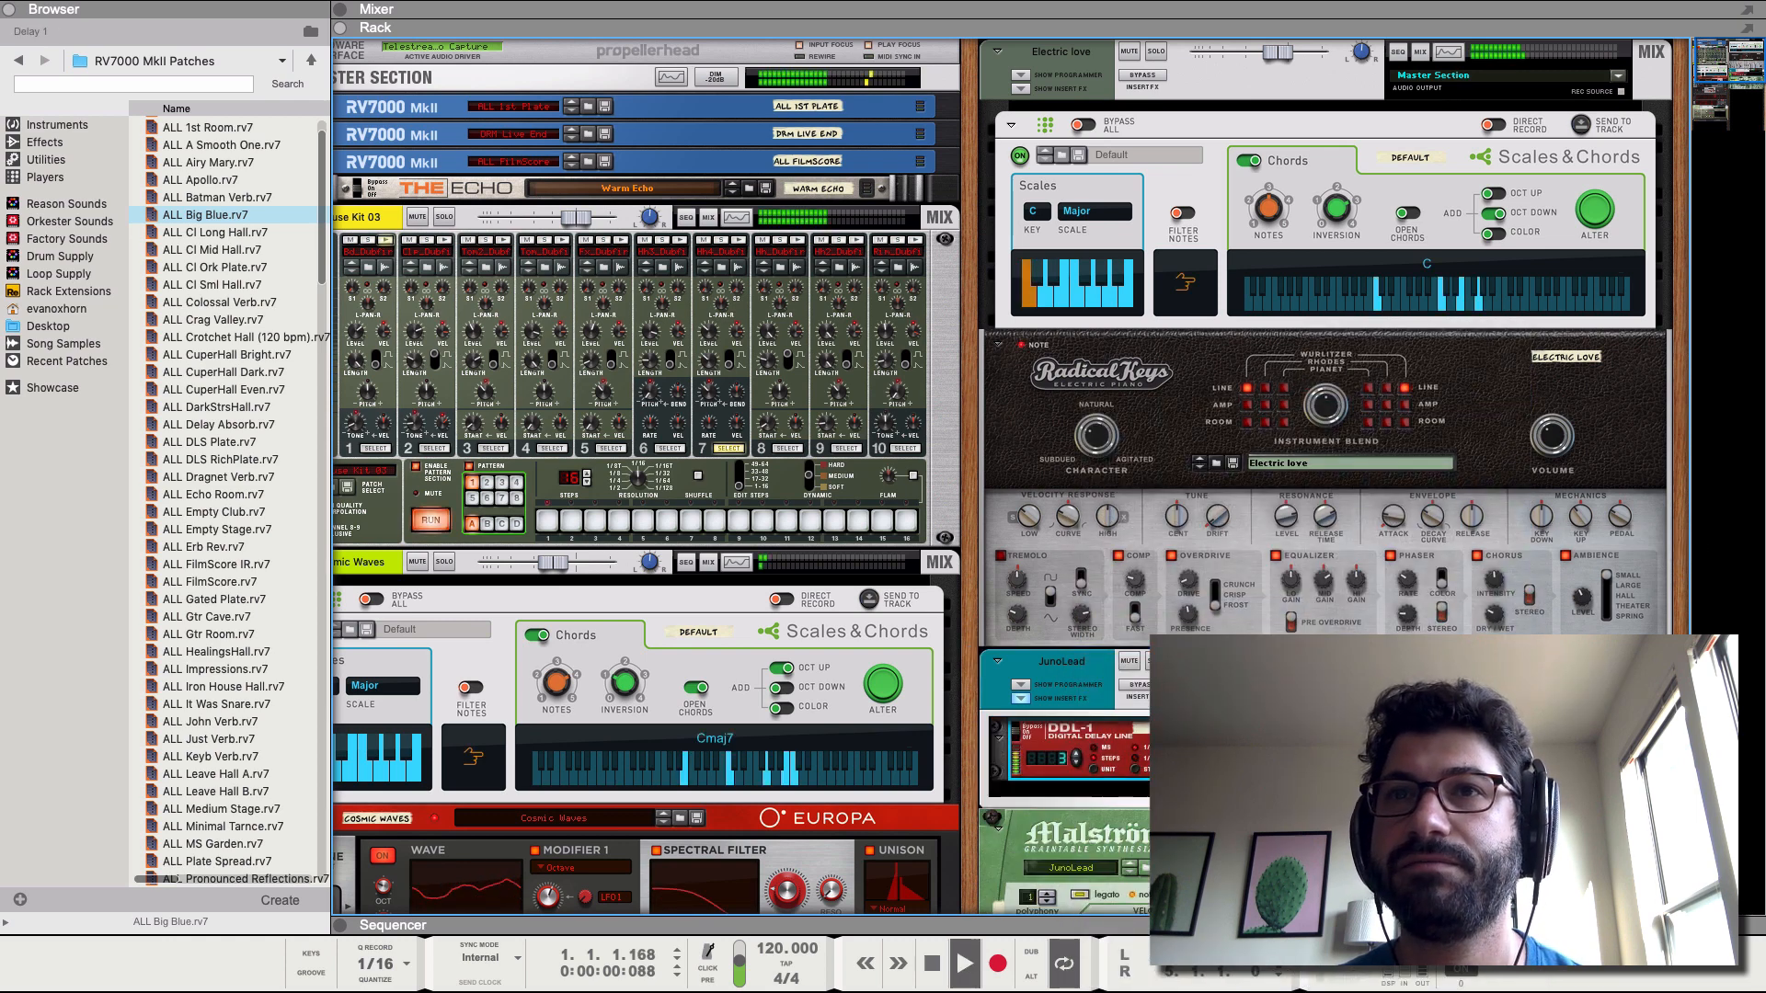
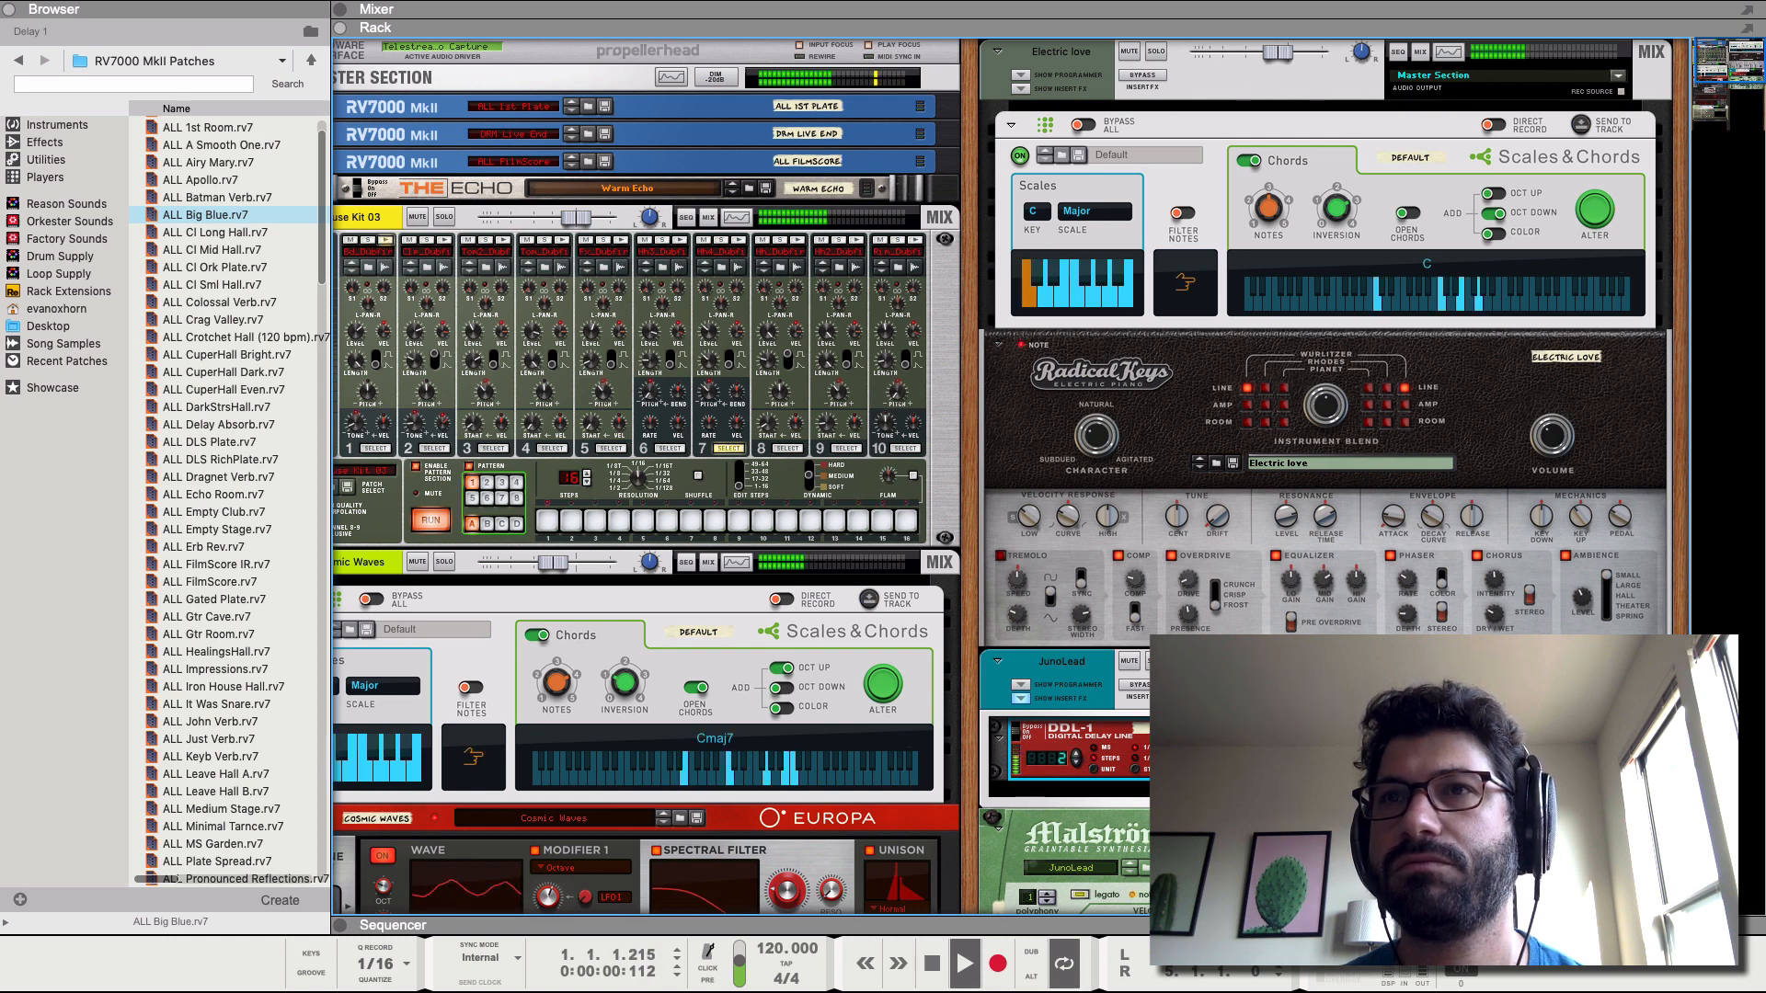
{"action": "left_click", "coordinate": [1155, 661]}
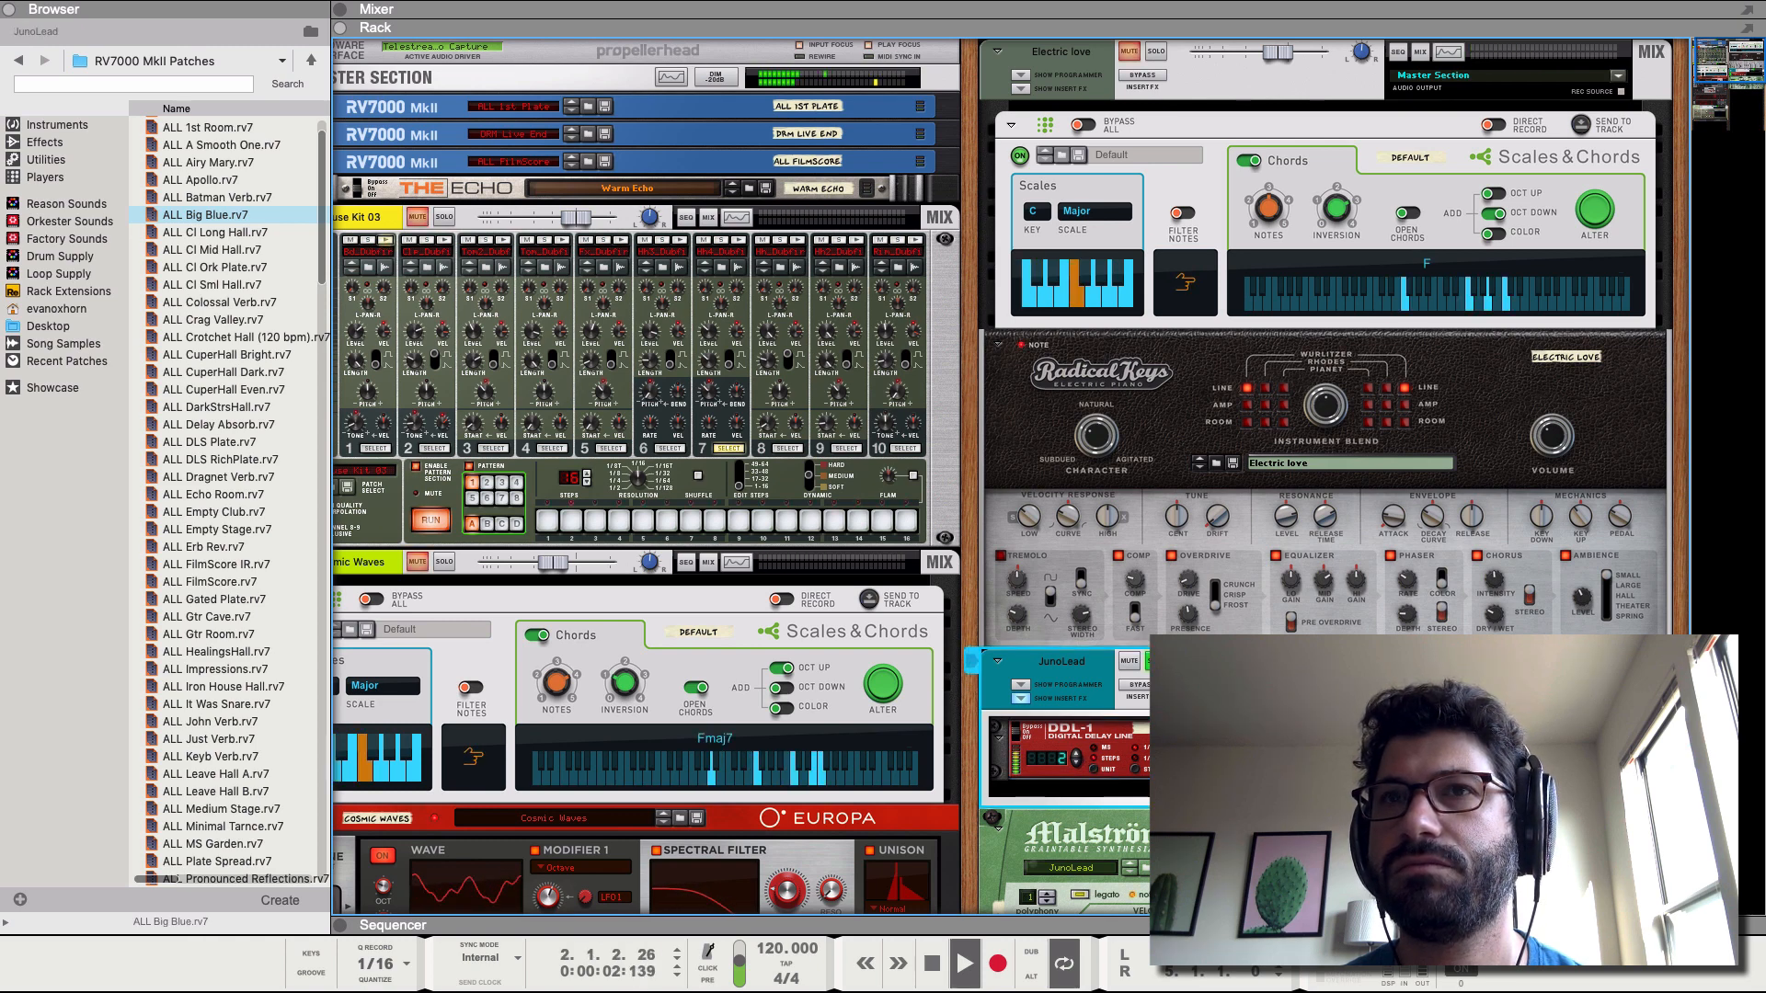
{"action": "left_click", "coordinate": [1155, 661]}
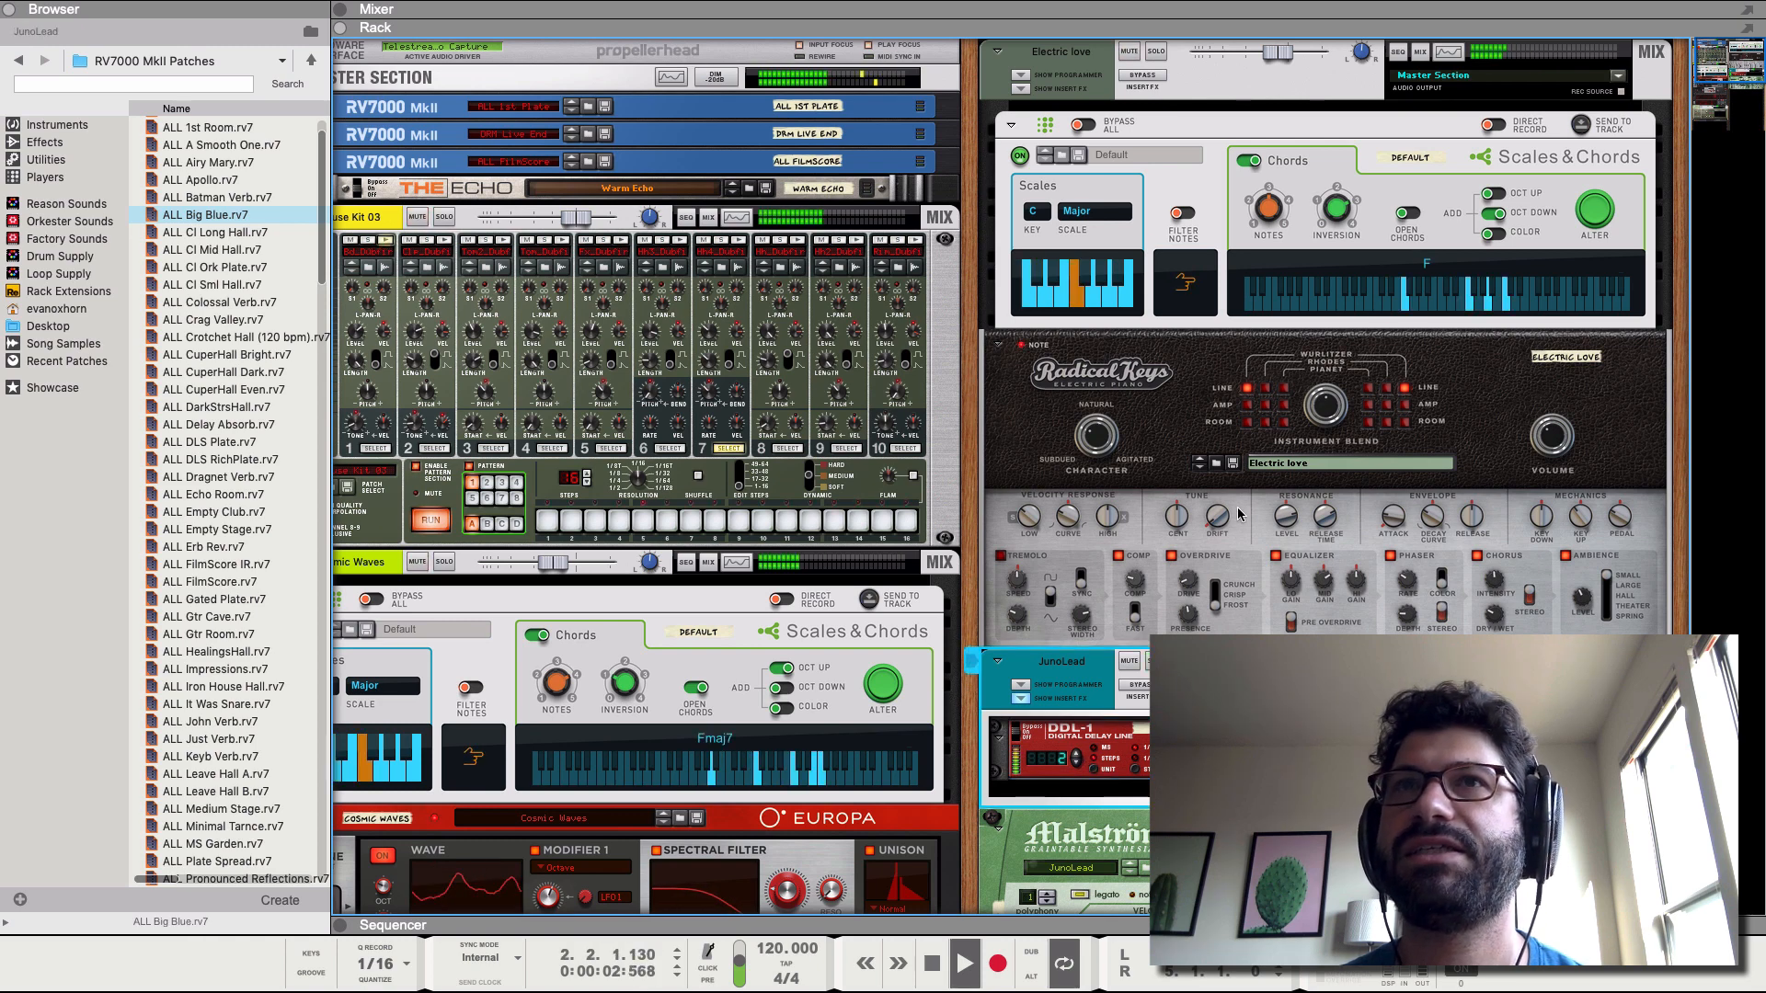
{"action": "left_click", "coordinate": [997, 662]}
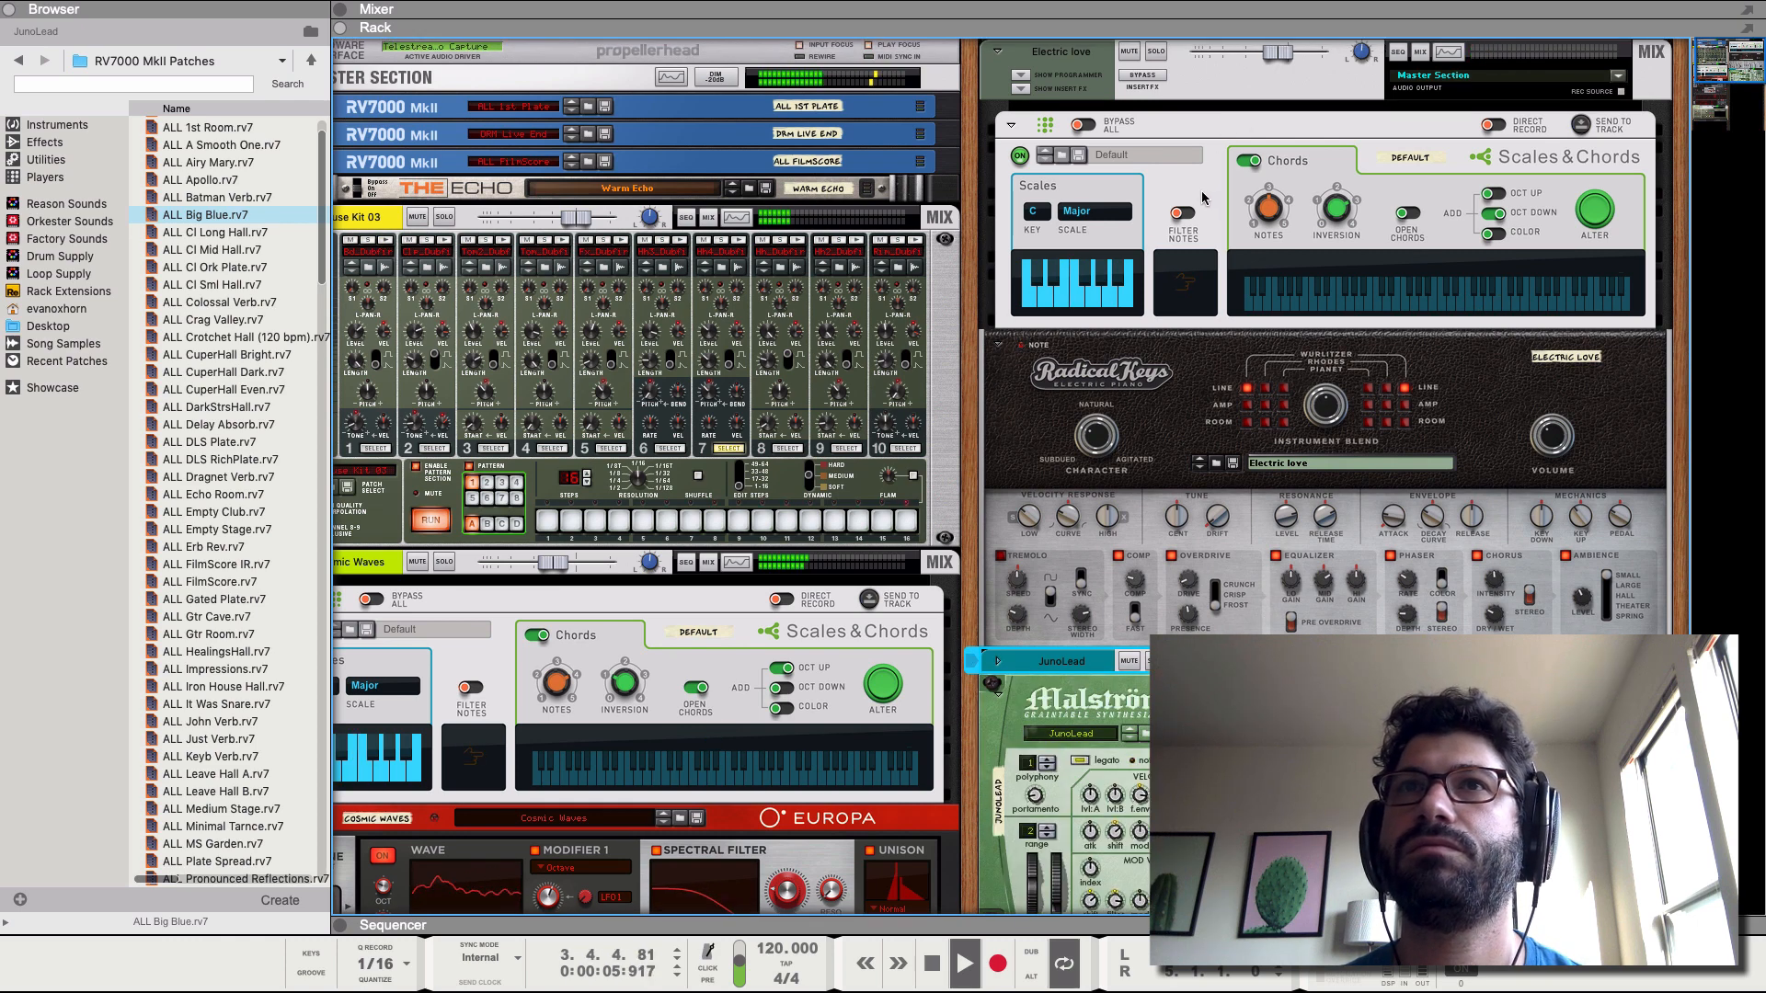
- Solo the Electric love channel and lengthen all notes in its sequencer clip to one bar each
{"action": "left_click", "coordinate": [1155, 53]}
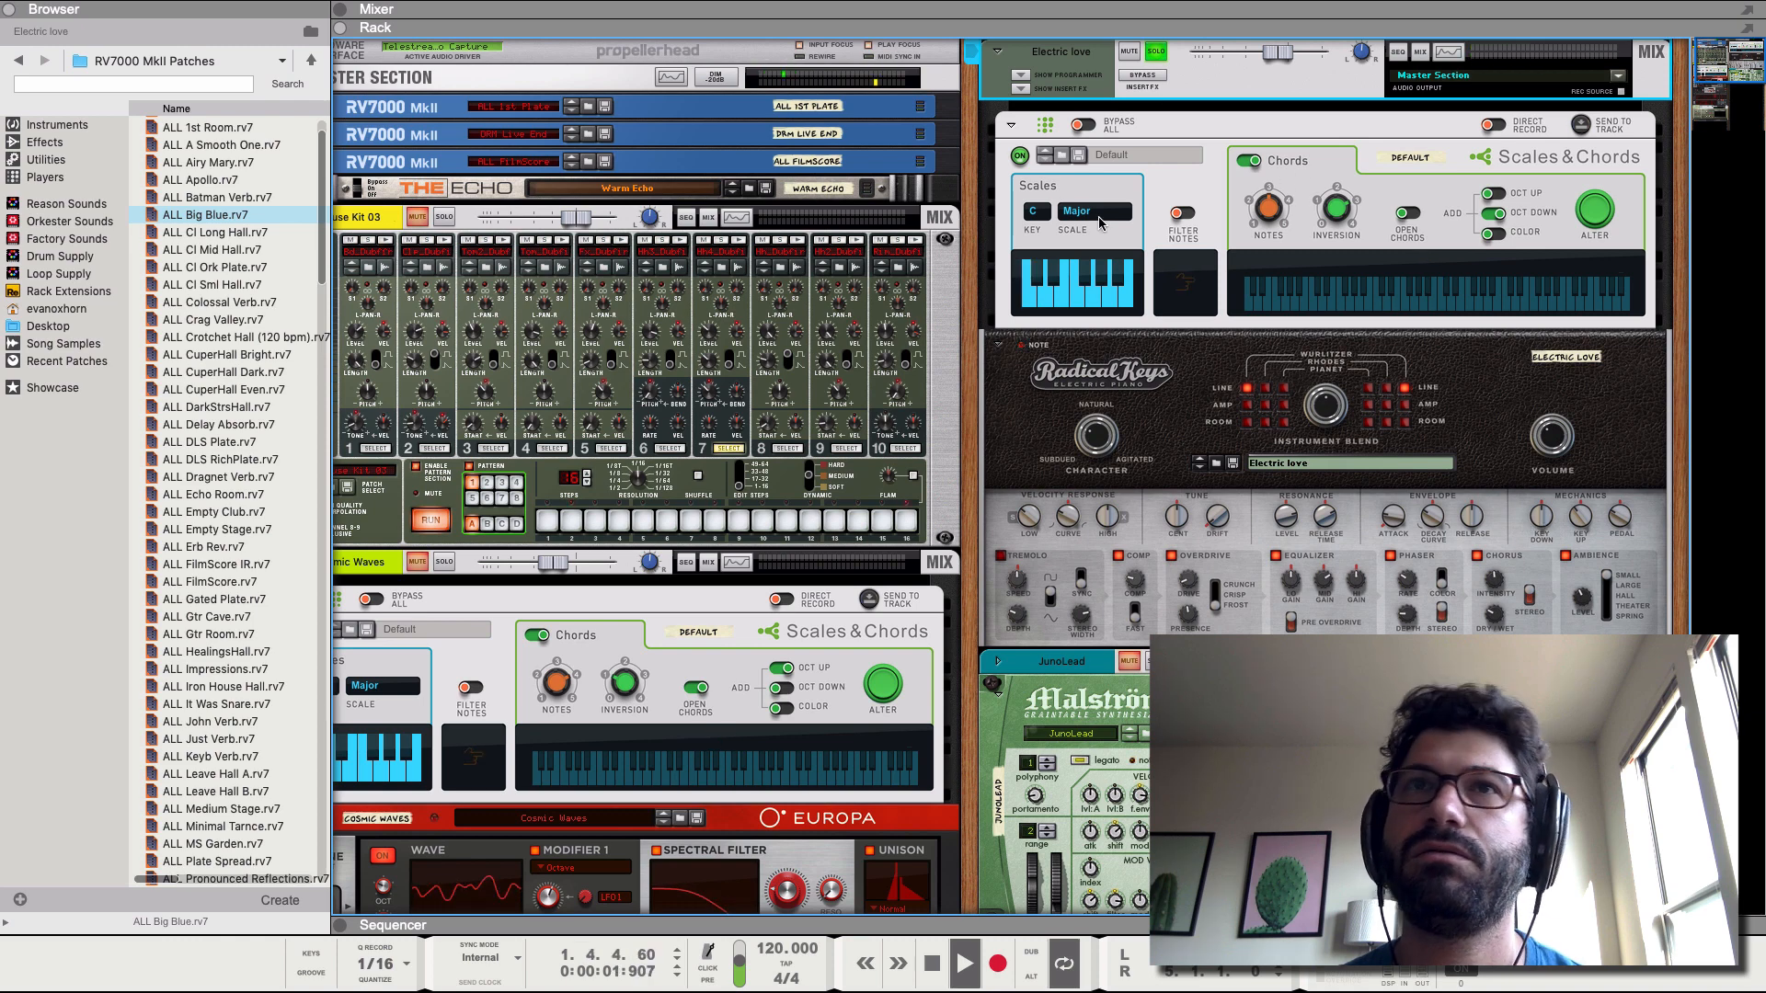
{"action": "left_click", "coordinate": [339, 925]}
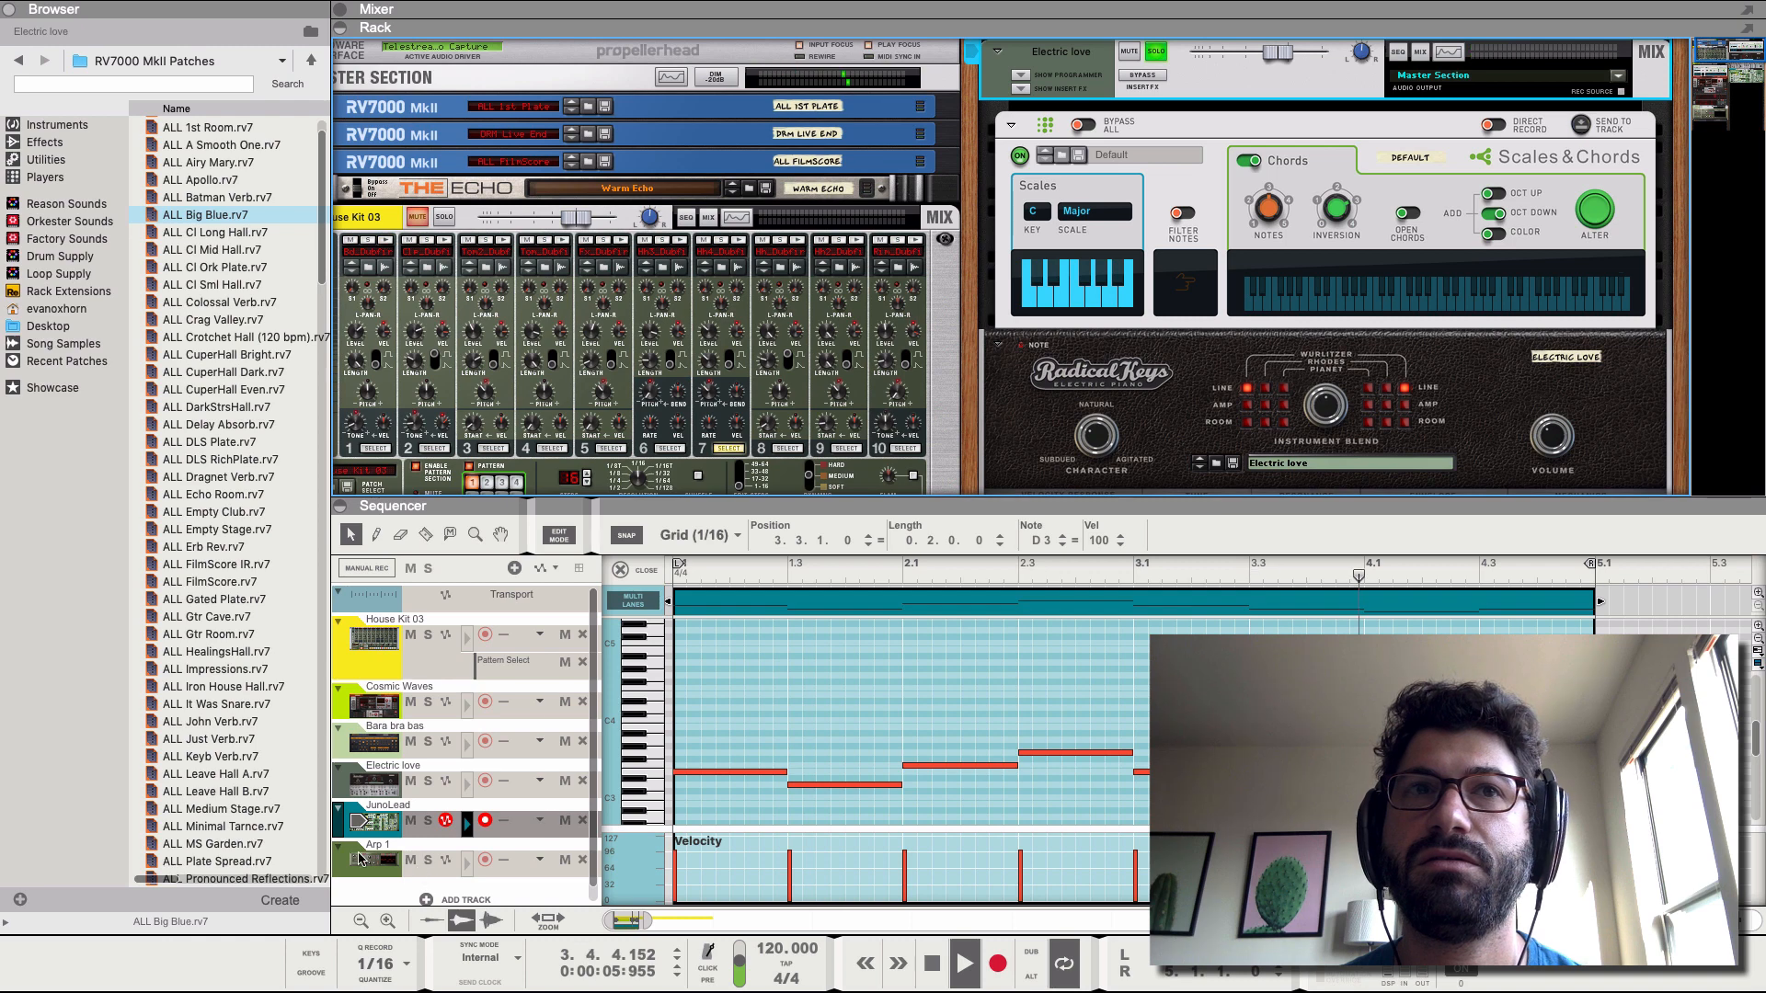
{"action": "left_click", "coordinate": [373, 781]}
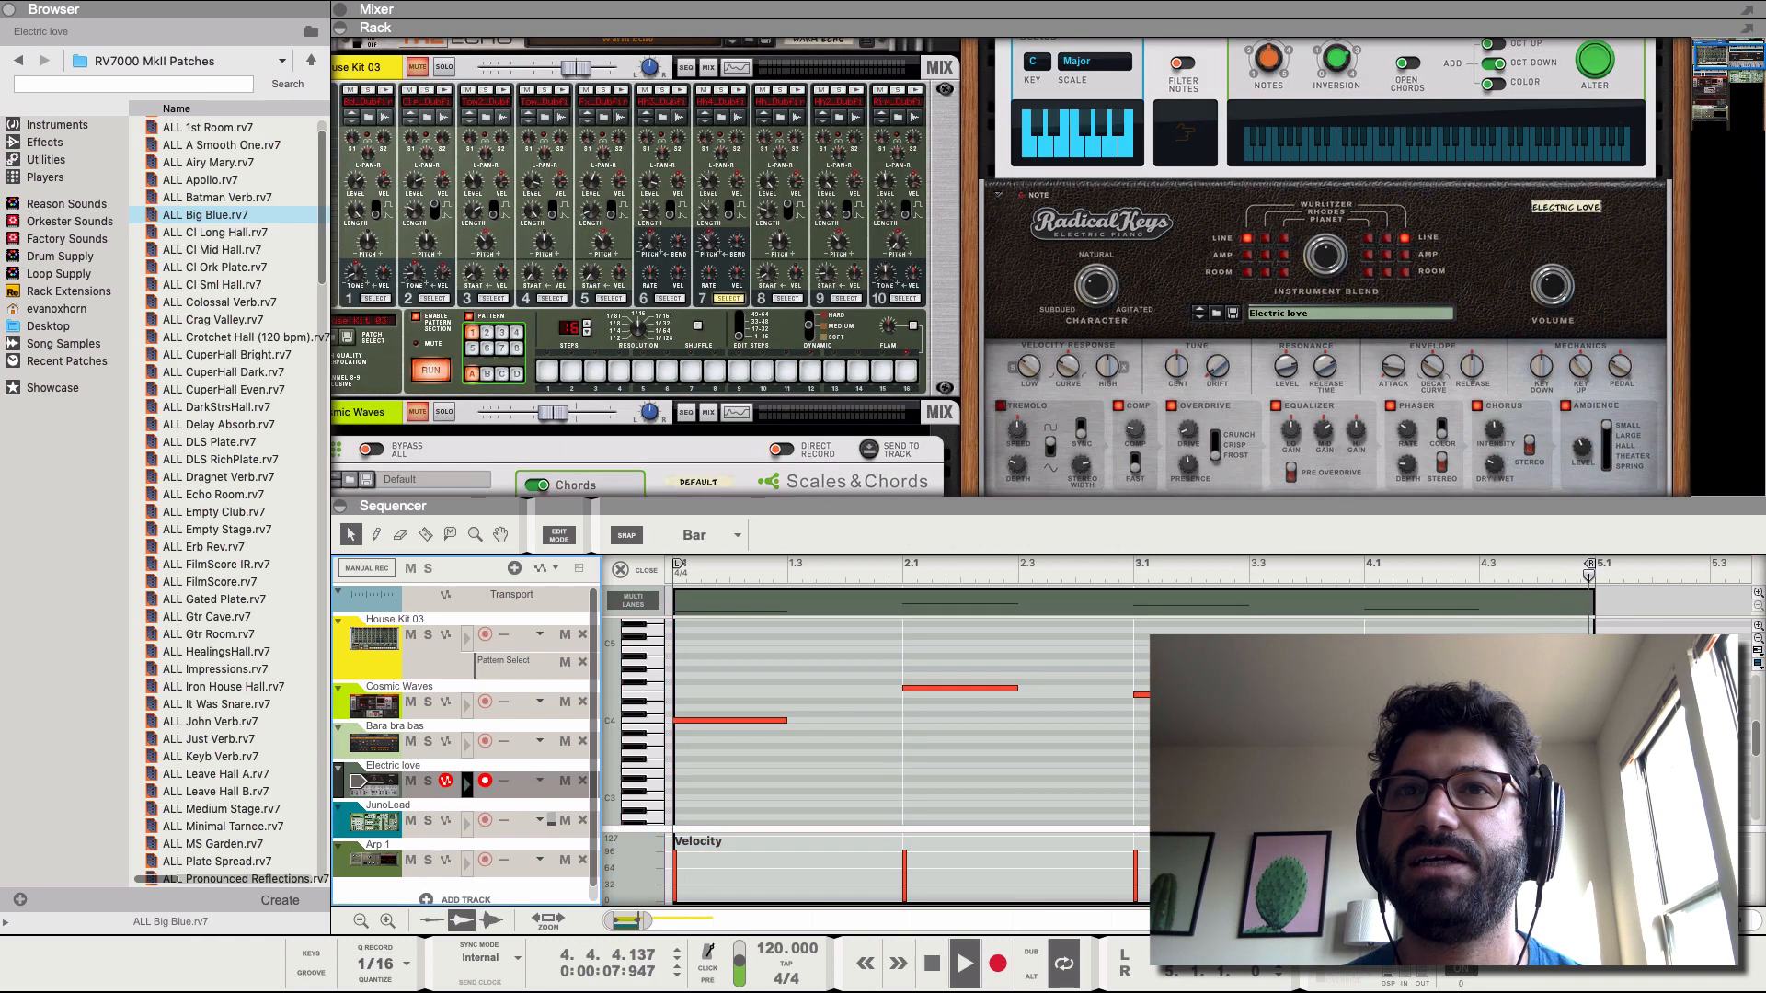
{"action": "left_click_drag", "start_coordinate": [1522, 641], "coordinate": [905, 724]}
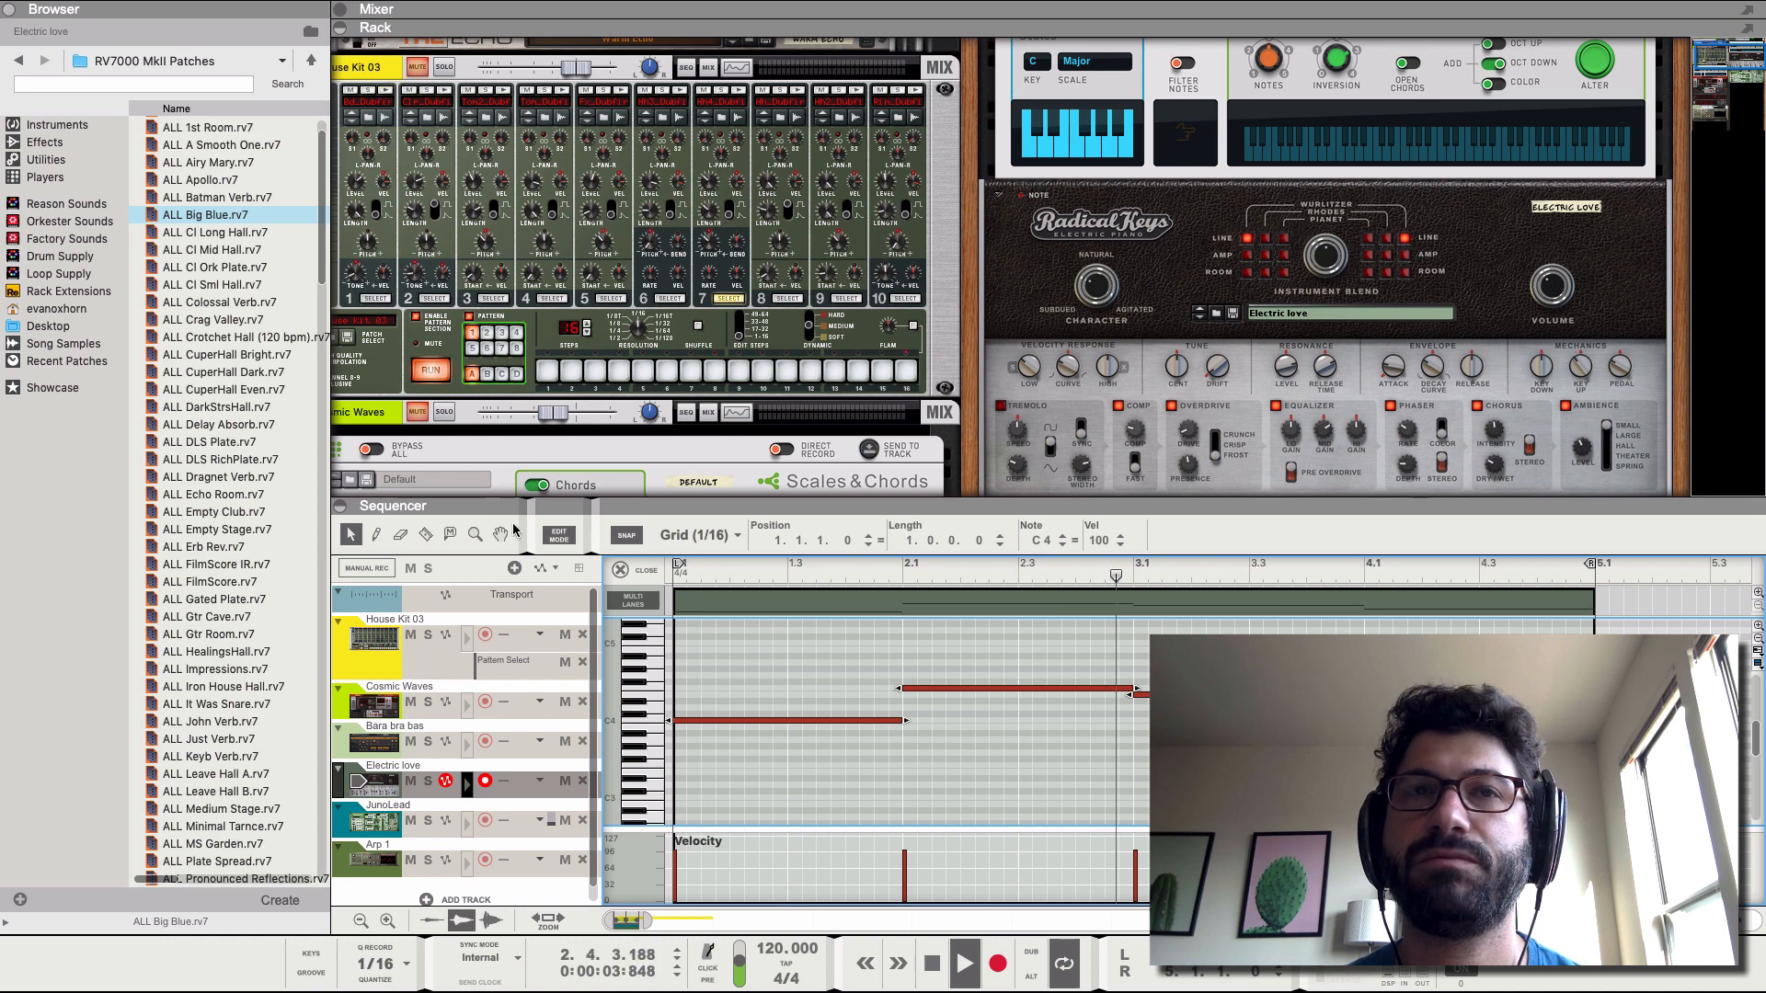
{"action": "left_click", "coordinate": [341, 506]}
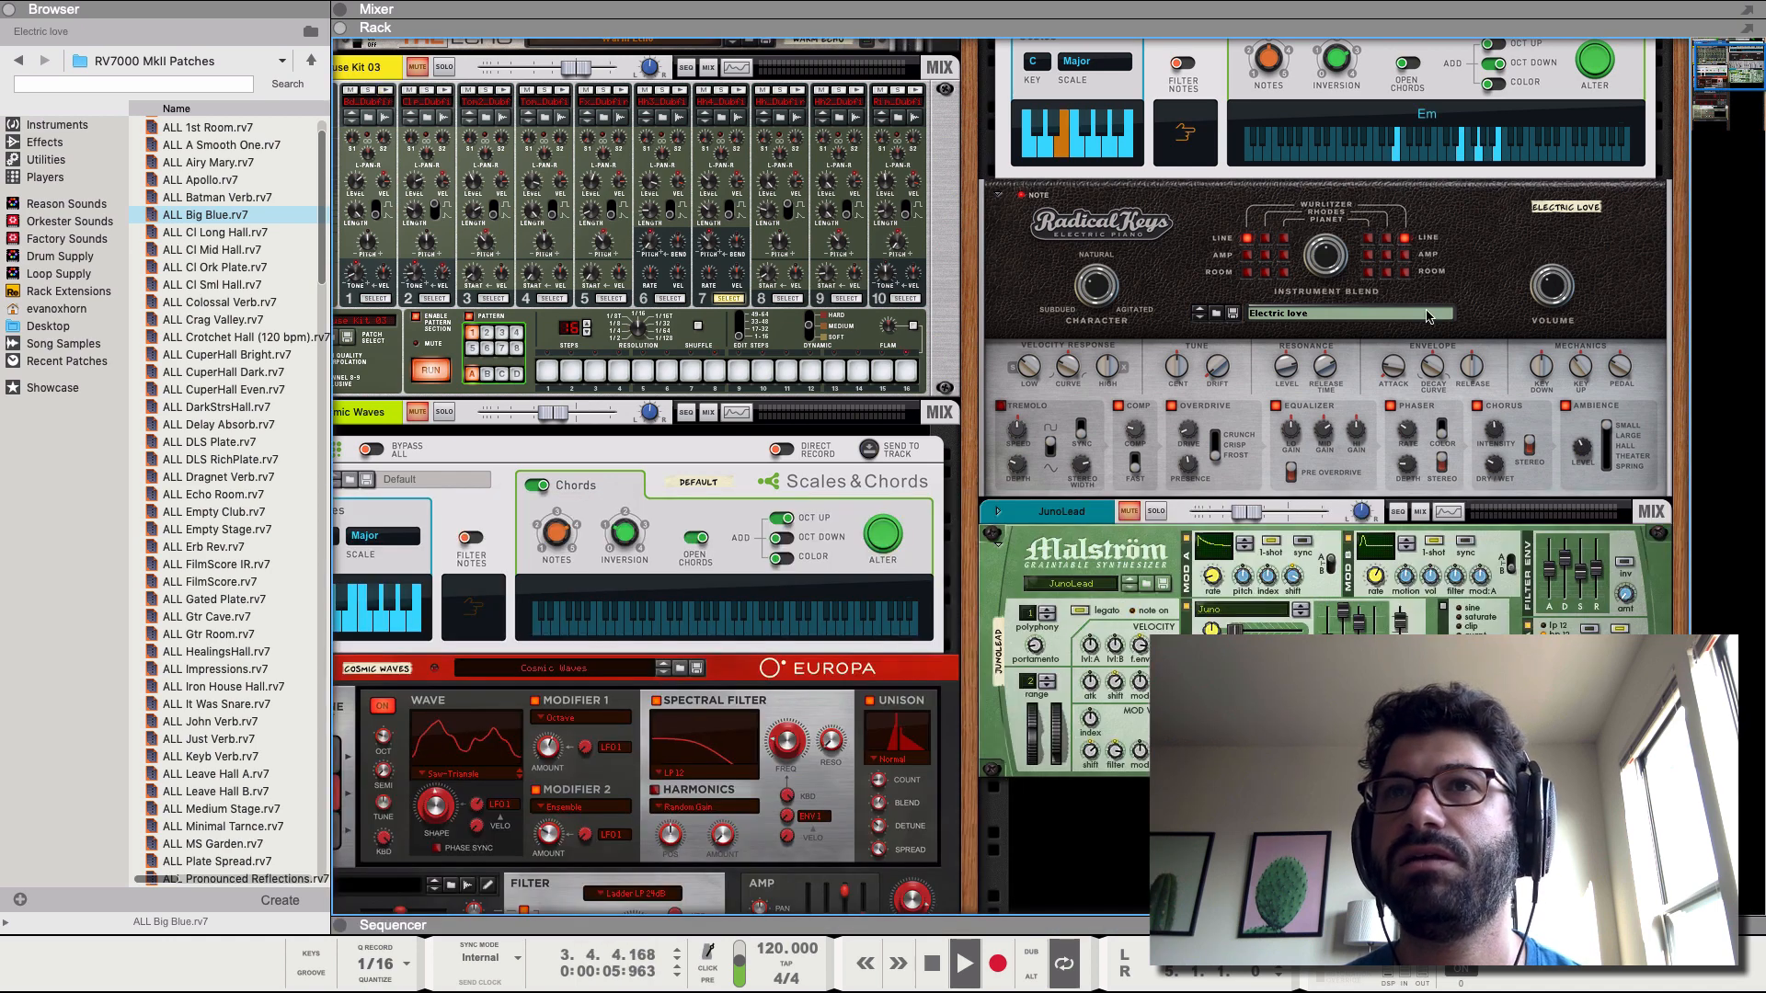
- Switch both Radical Keys instrument outputs from Line to Room
{"action": "scroll", "coordinate": [1353, 347], "scroll_direction": "up", "scroll_amount": 1}
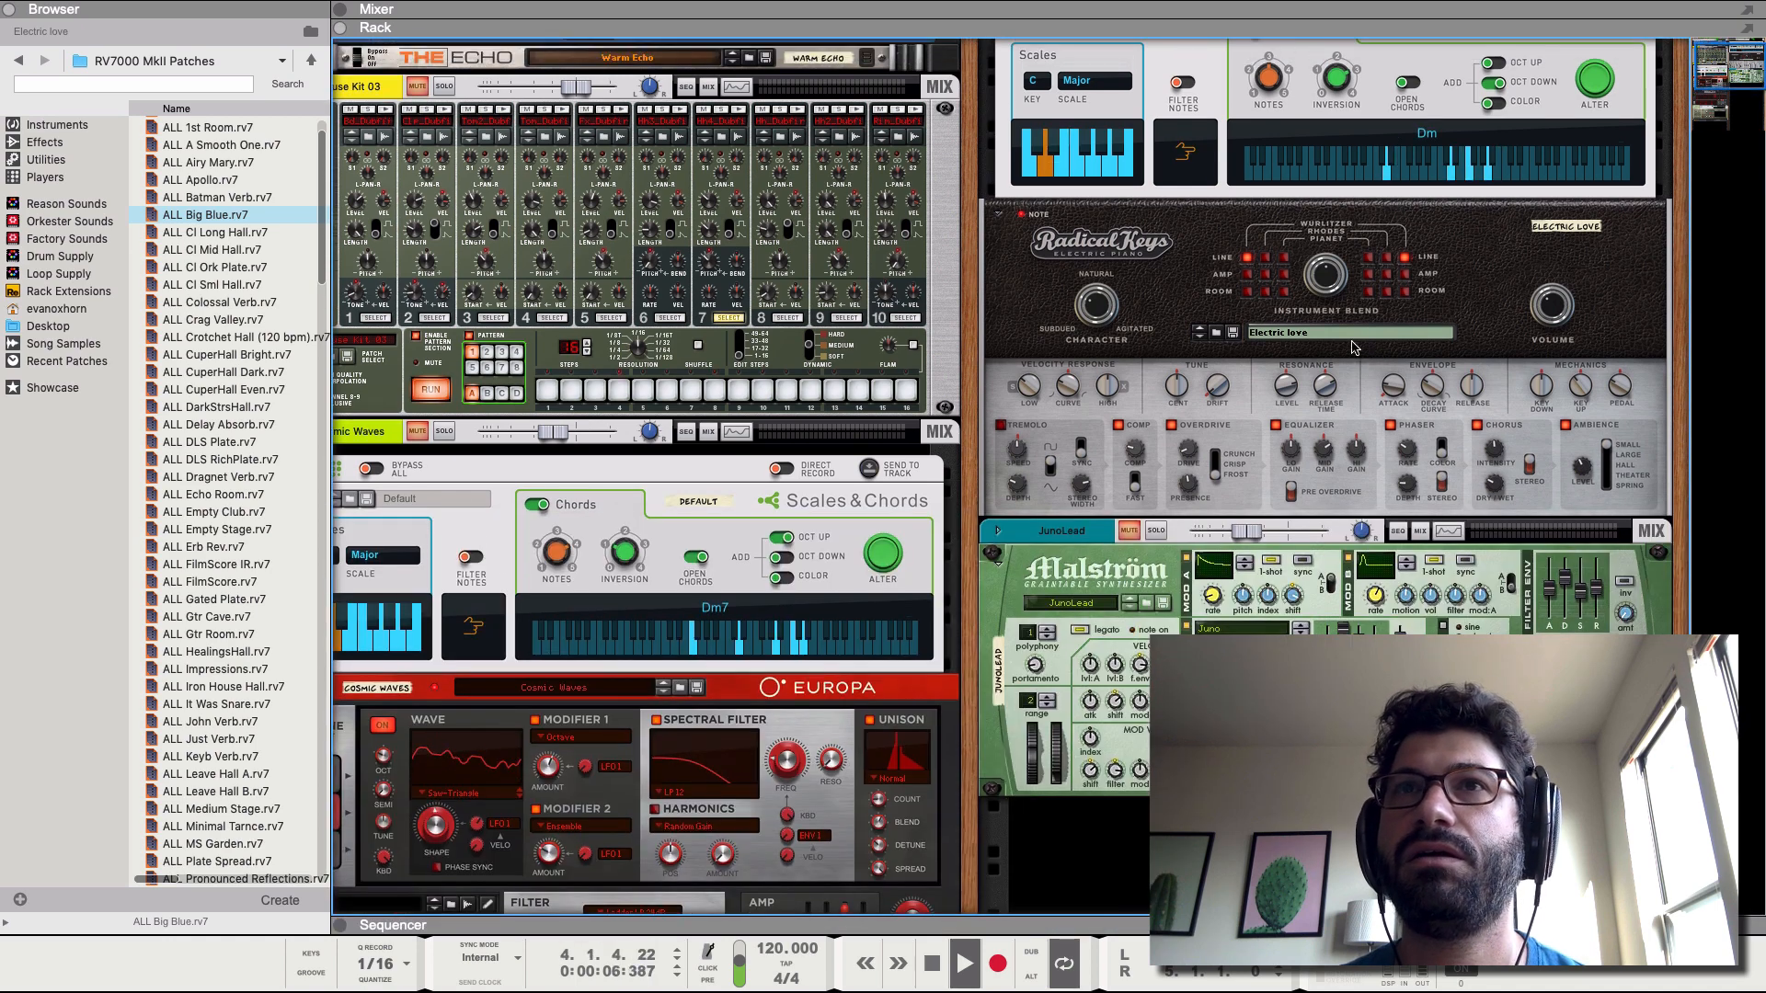
{"action": "left_click", "coordinate": [1260, 293]}
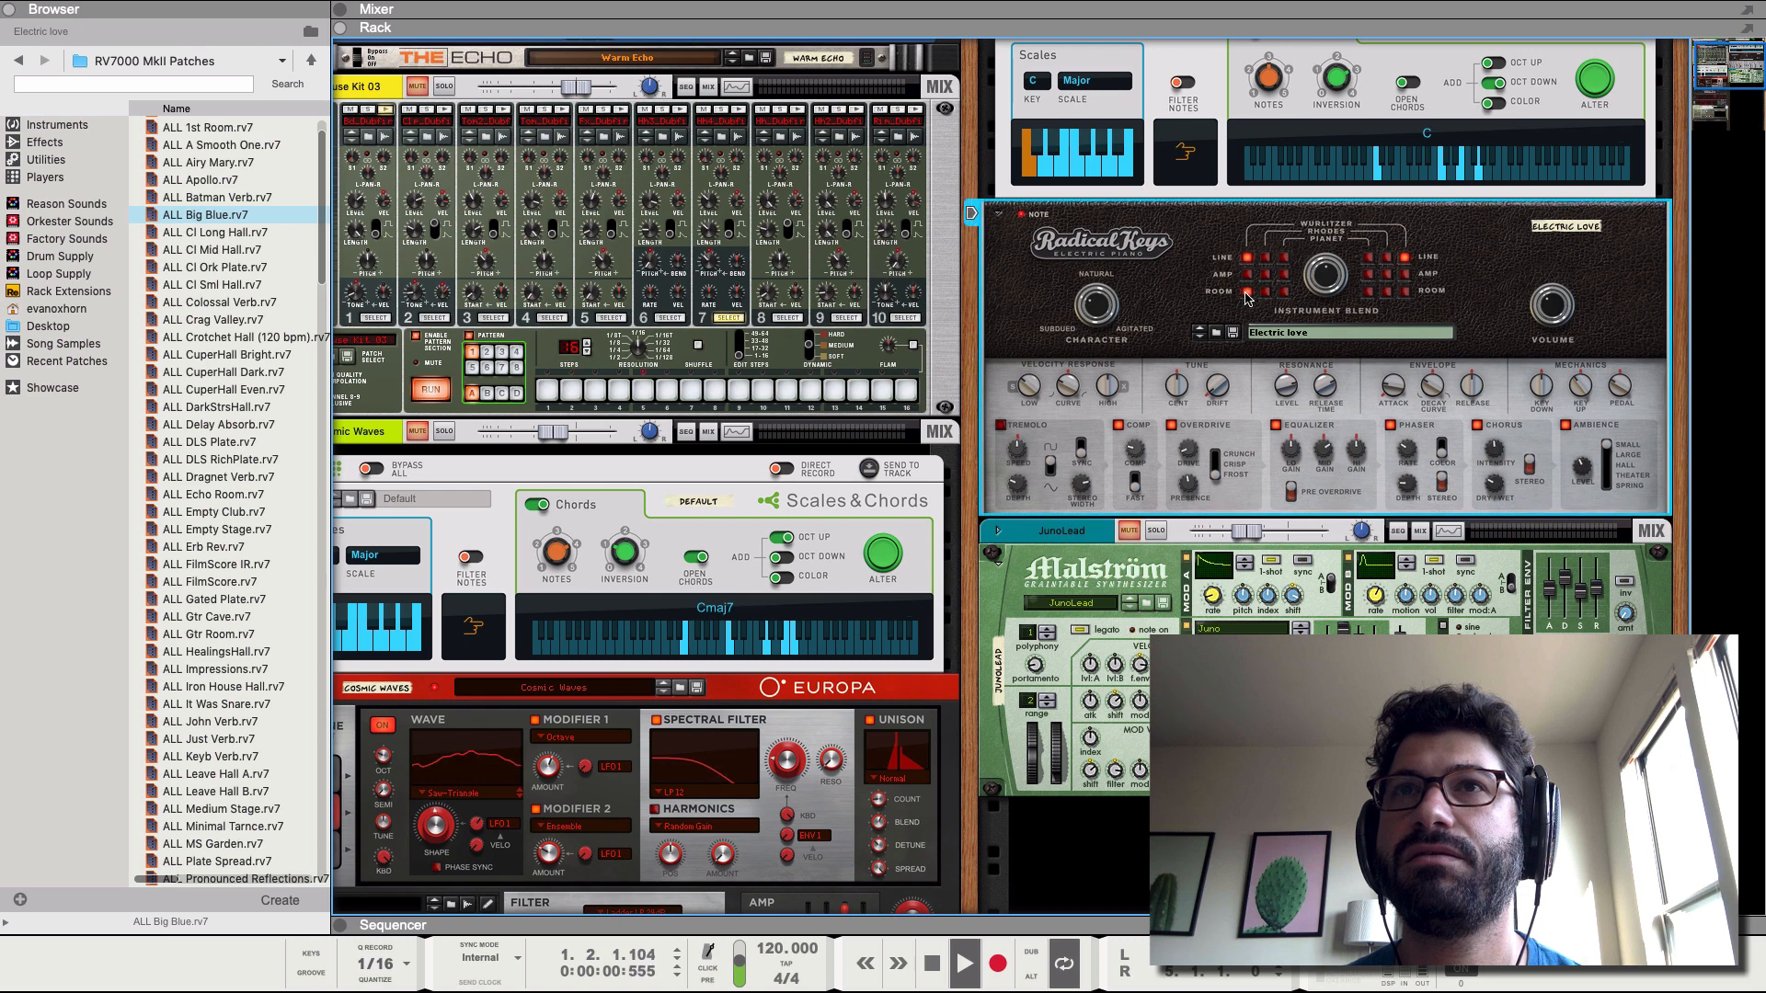
{"action": "left_click", "coordinate": [1406, 293]}
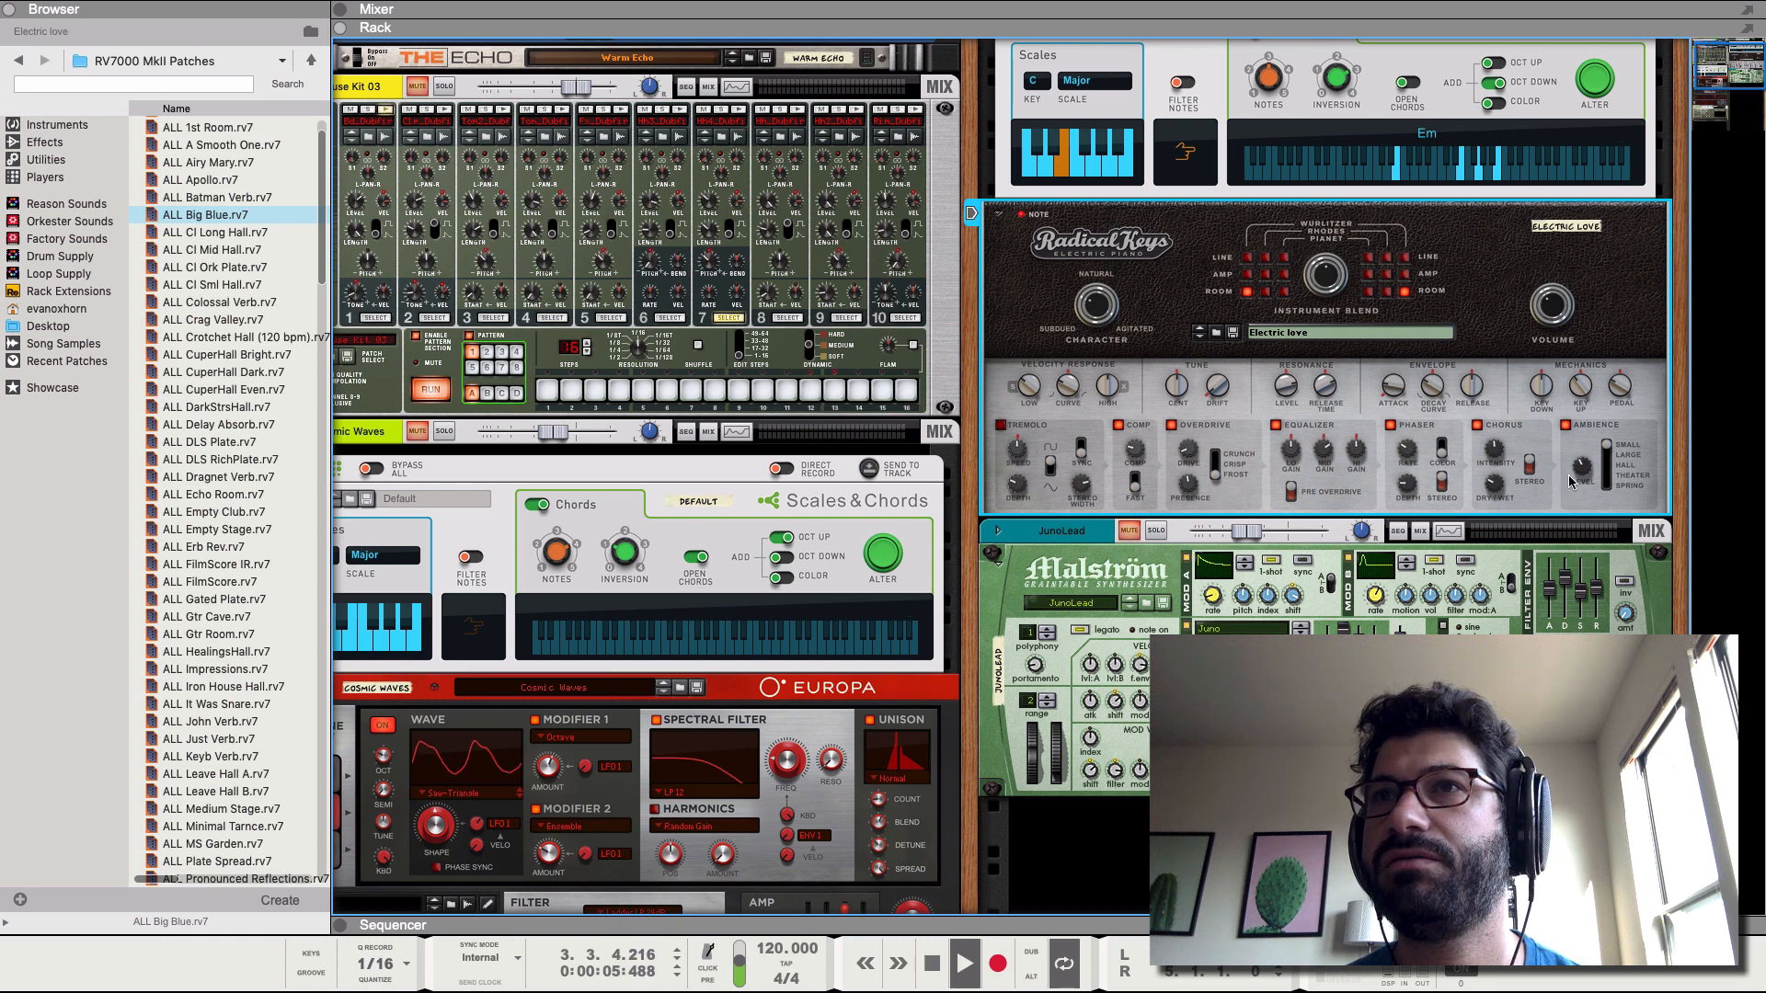
- Set the Radical Keys ambience type to Theater, trying Large Room and Hall first, and raise the ambience level slightly
{"action": "left_click", "coordinate": [1607, 455]}
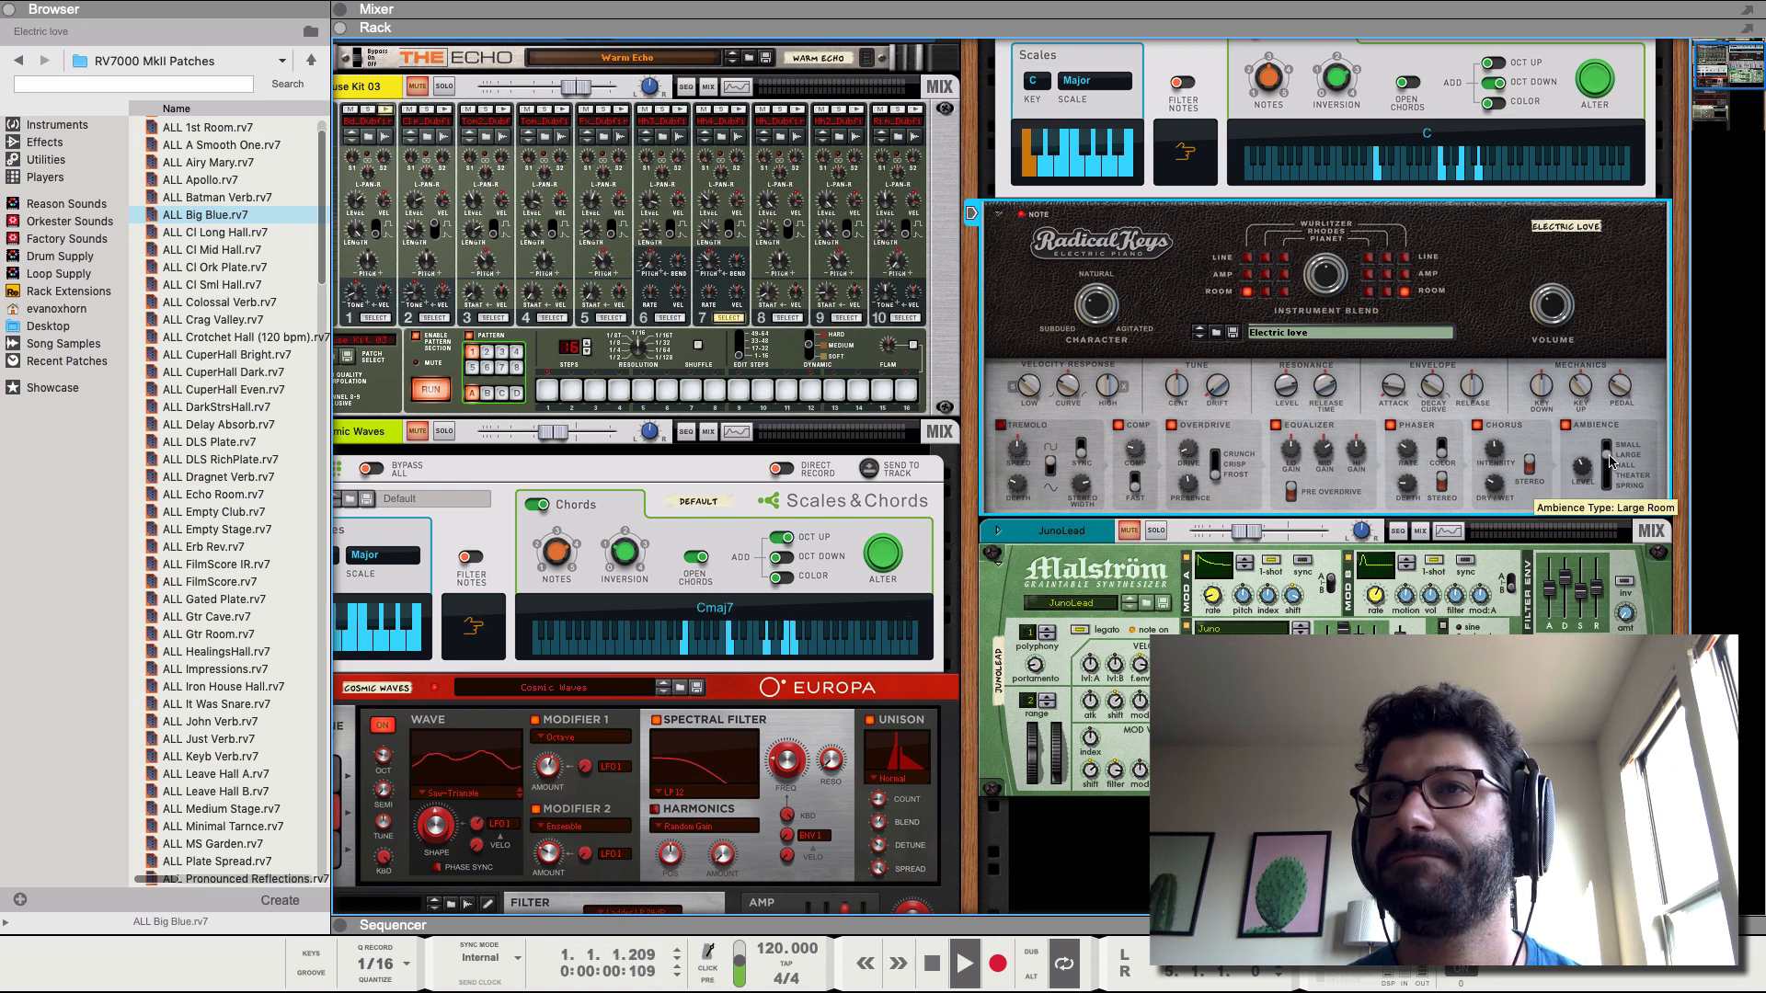
{"action": "left_click_drag", "start_coordinate": [1609, 460], "coordinate": [1611, 469]}
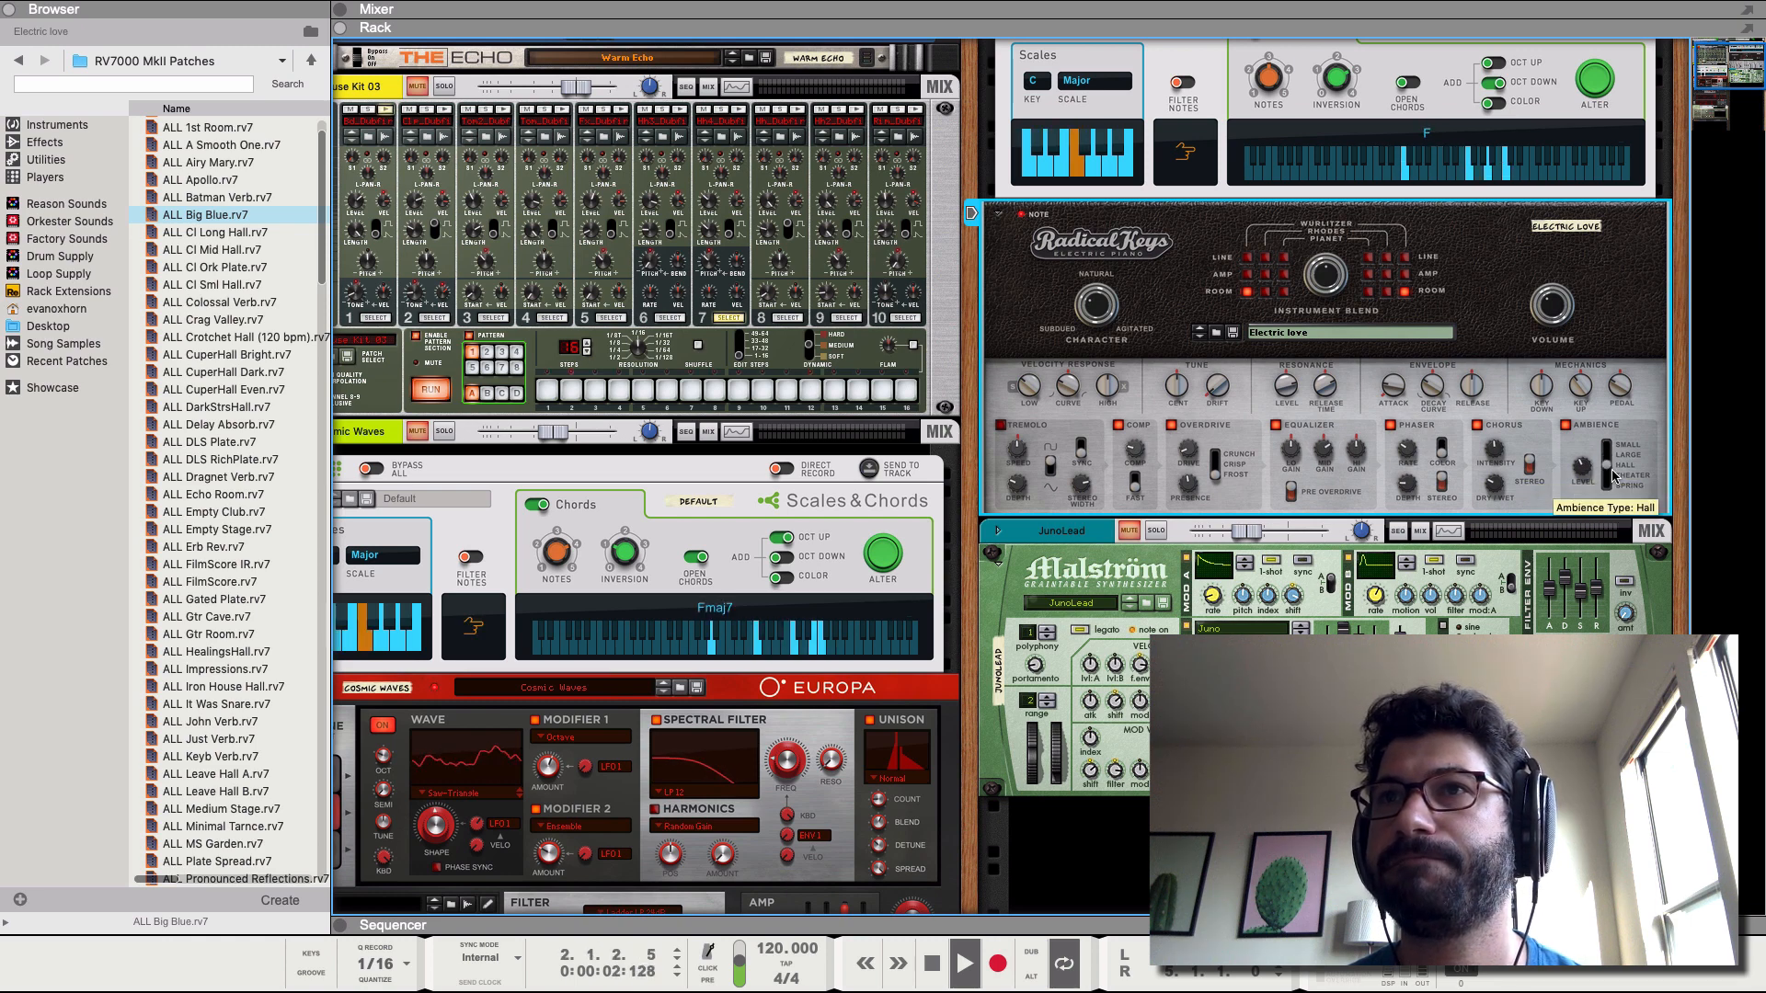
{"action": "left_click", "coordinate": [1614, 482]}
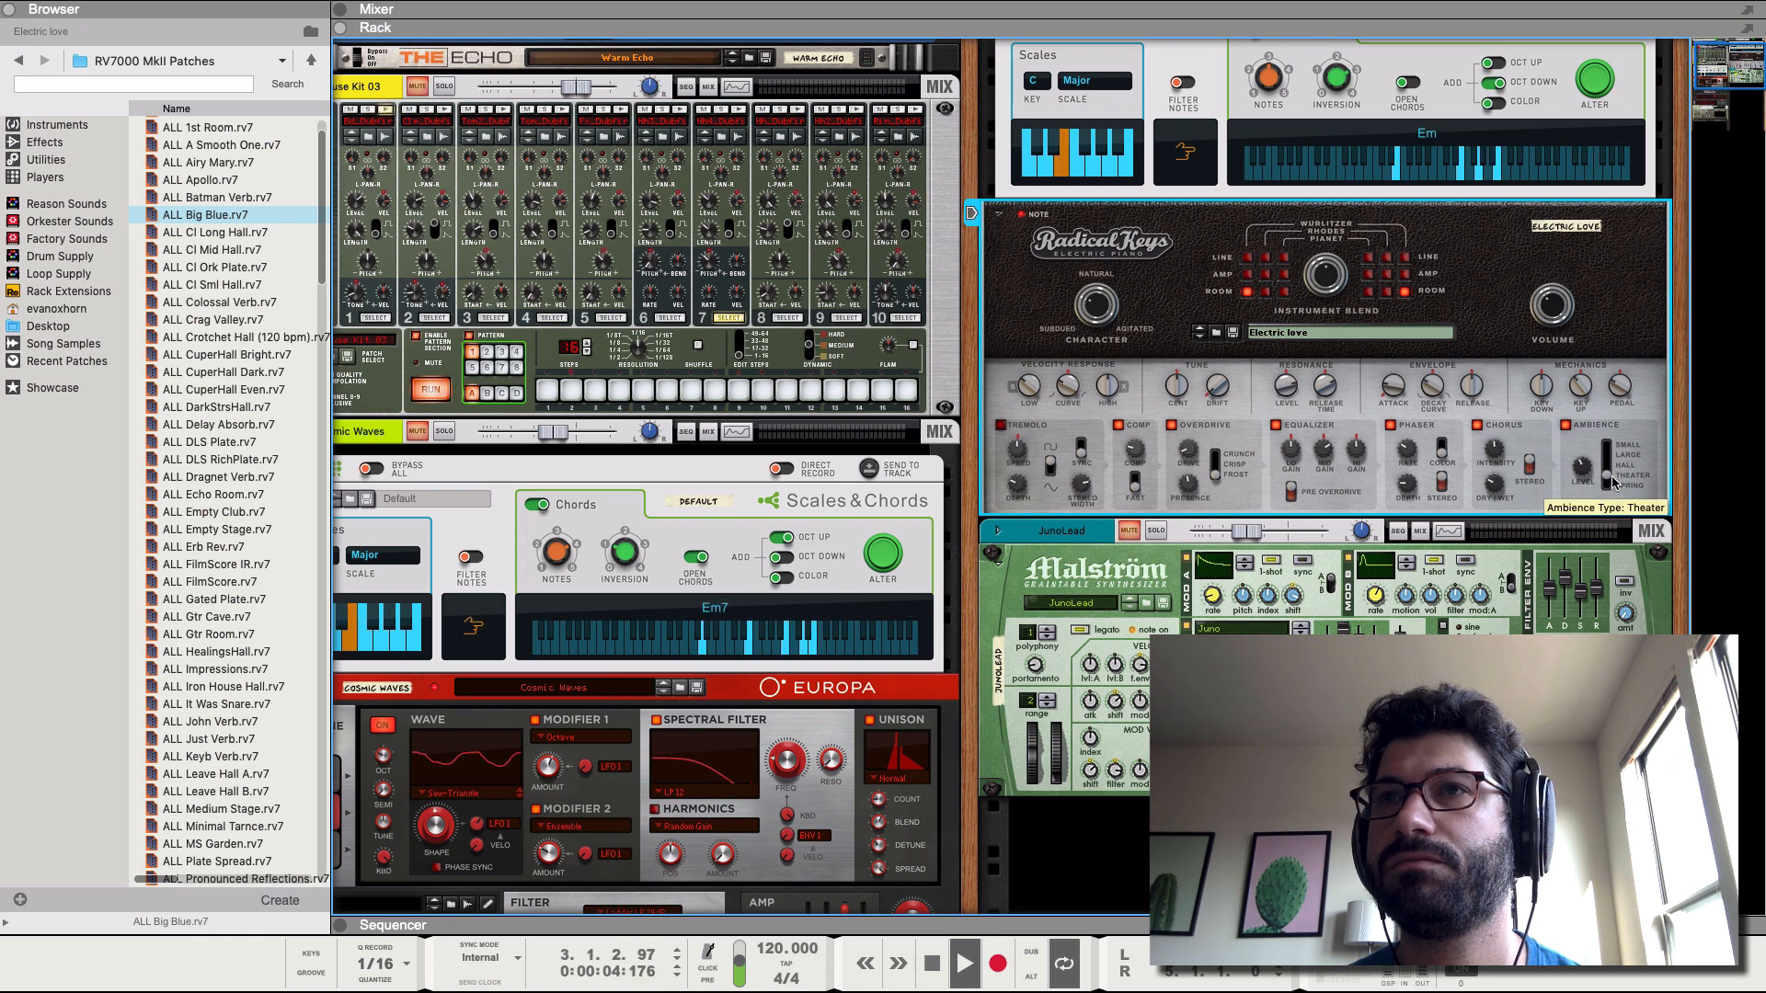
{"action": "left_click_drag", "start_coordinate": [1584, 468], "coordinate": [1584, 457]}
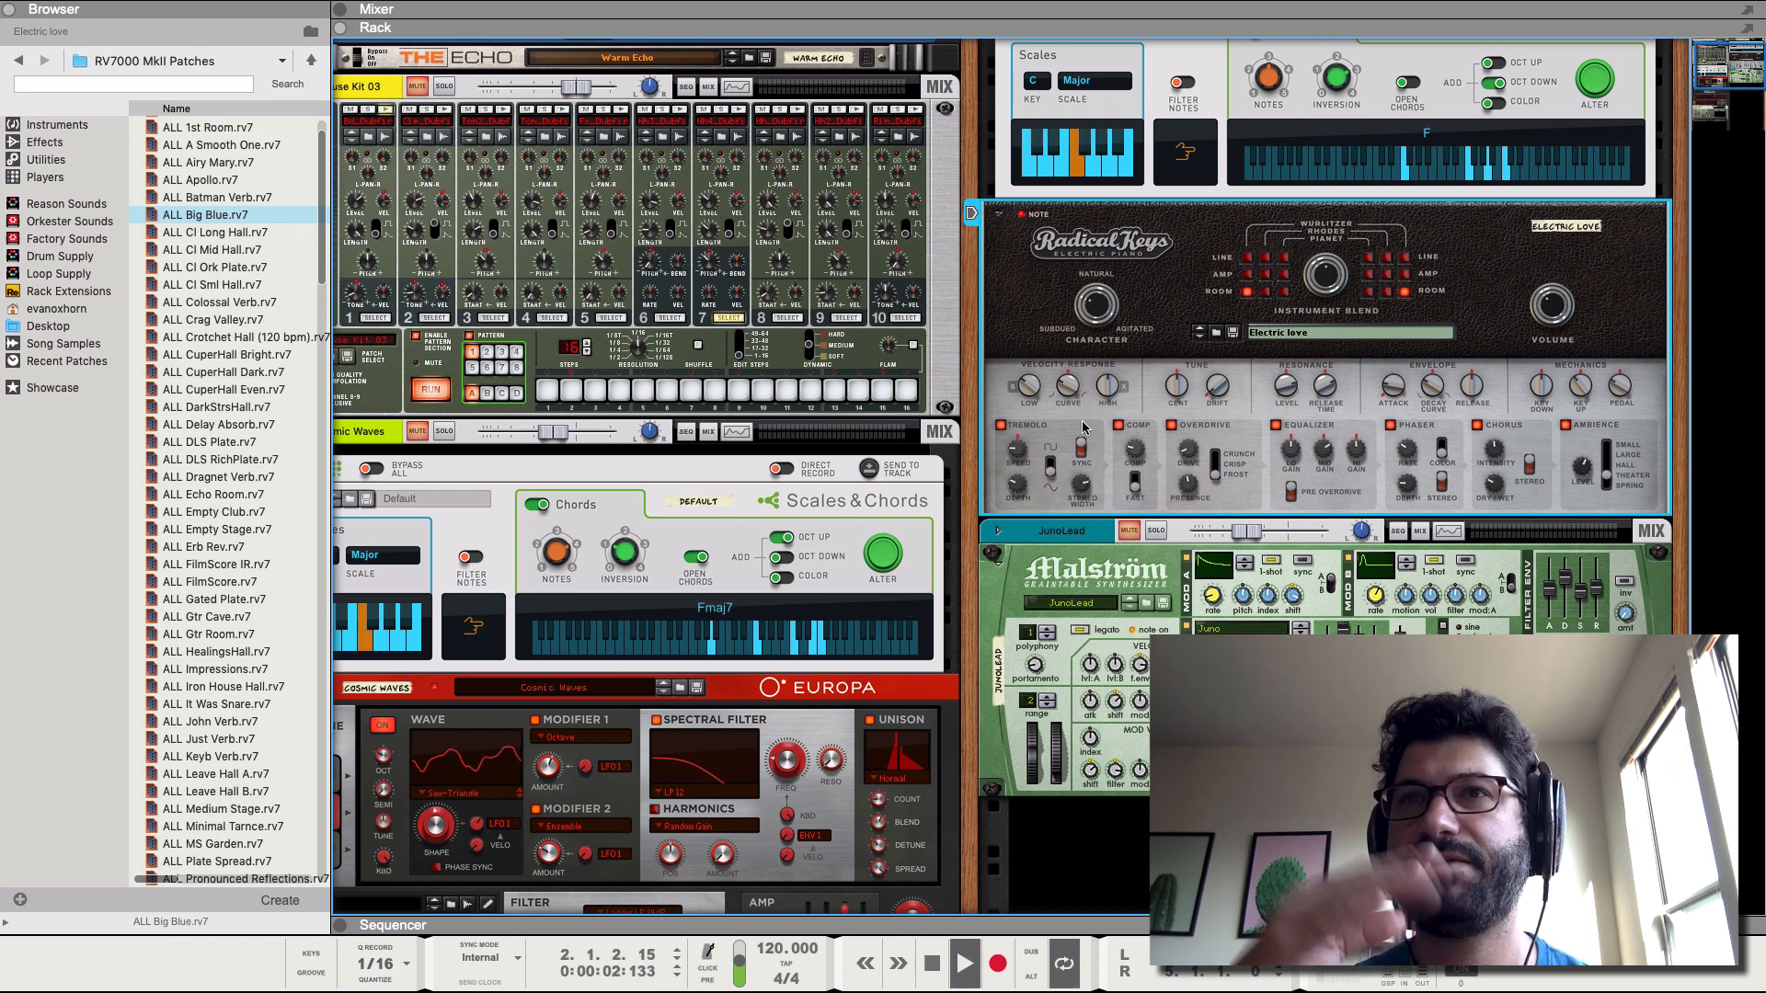
- Add an RV7000 MkII reverb to the Electric love channel's insert effects and lower its dry/wet mix
{"action": "scroll", "coordinate": [1140, 341], "scroll_direction": "down", "scroll_amount": 5}
{"action": "scroll", "coordinate": [1141, 340], "scroll_direction": "up", "scroll_amount": 6}
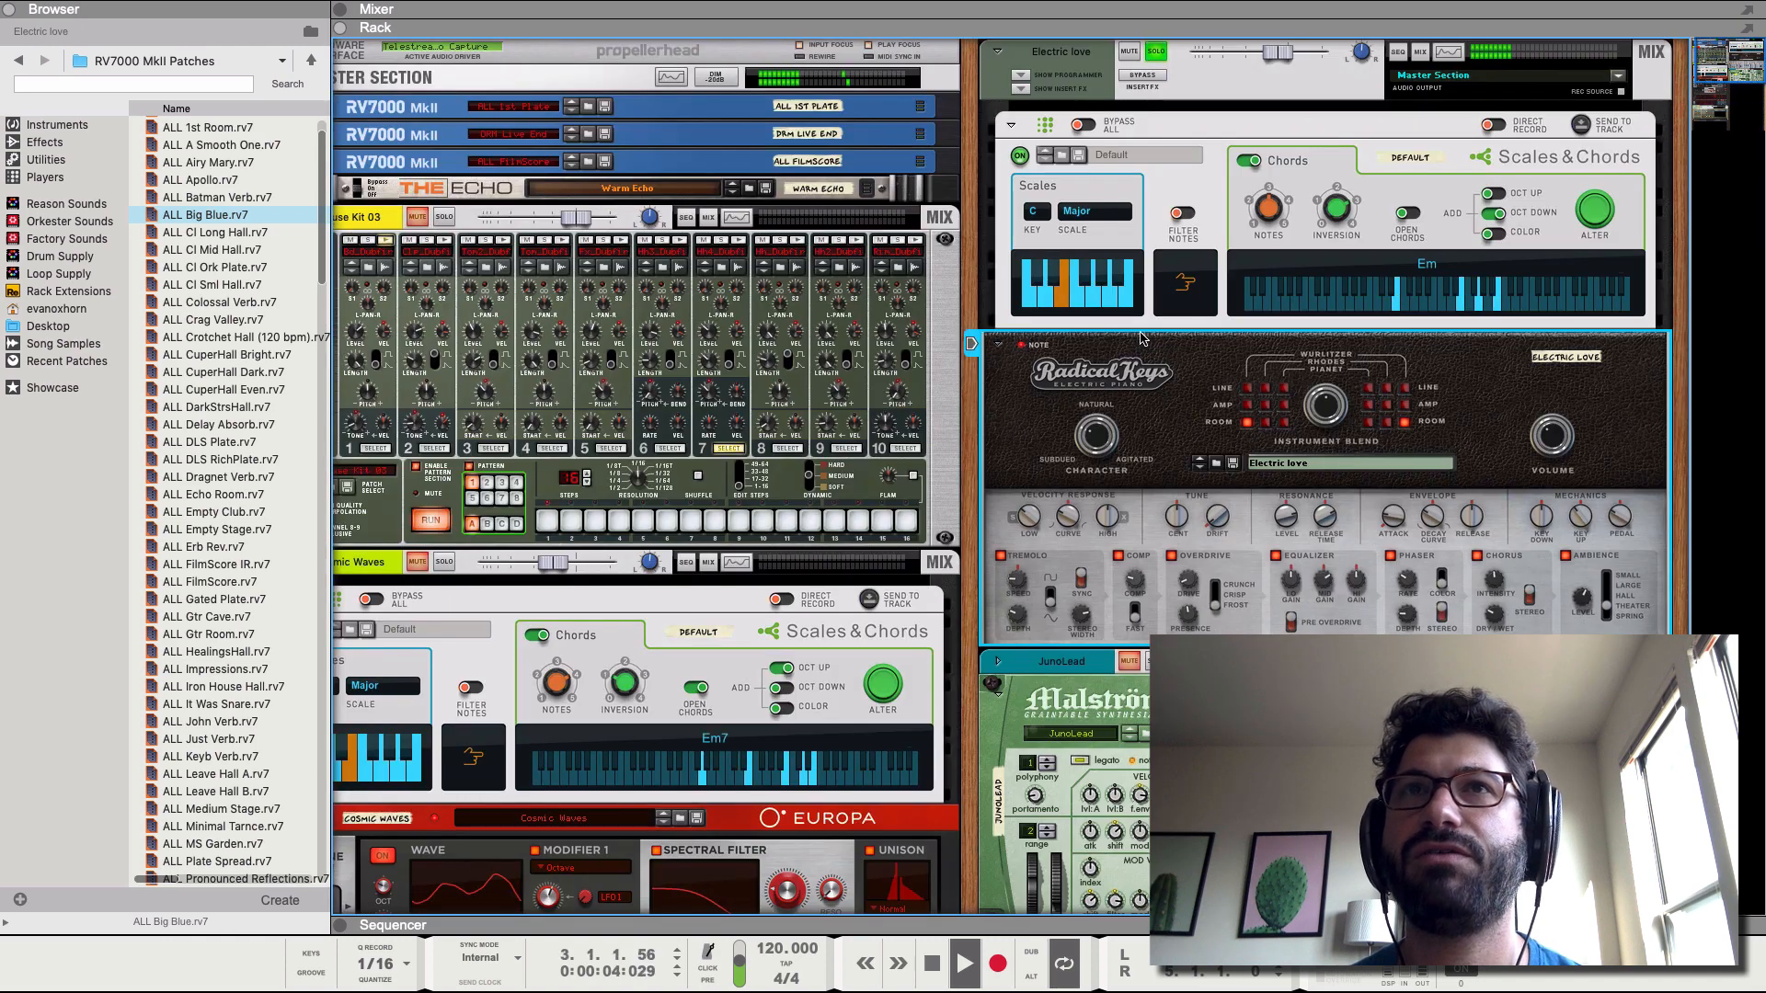
{"action": "left_click", "coordinate": [1021, 89]}
{"action": "left_click", "coordinate": [1022, 116]}
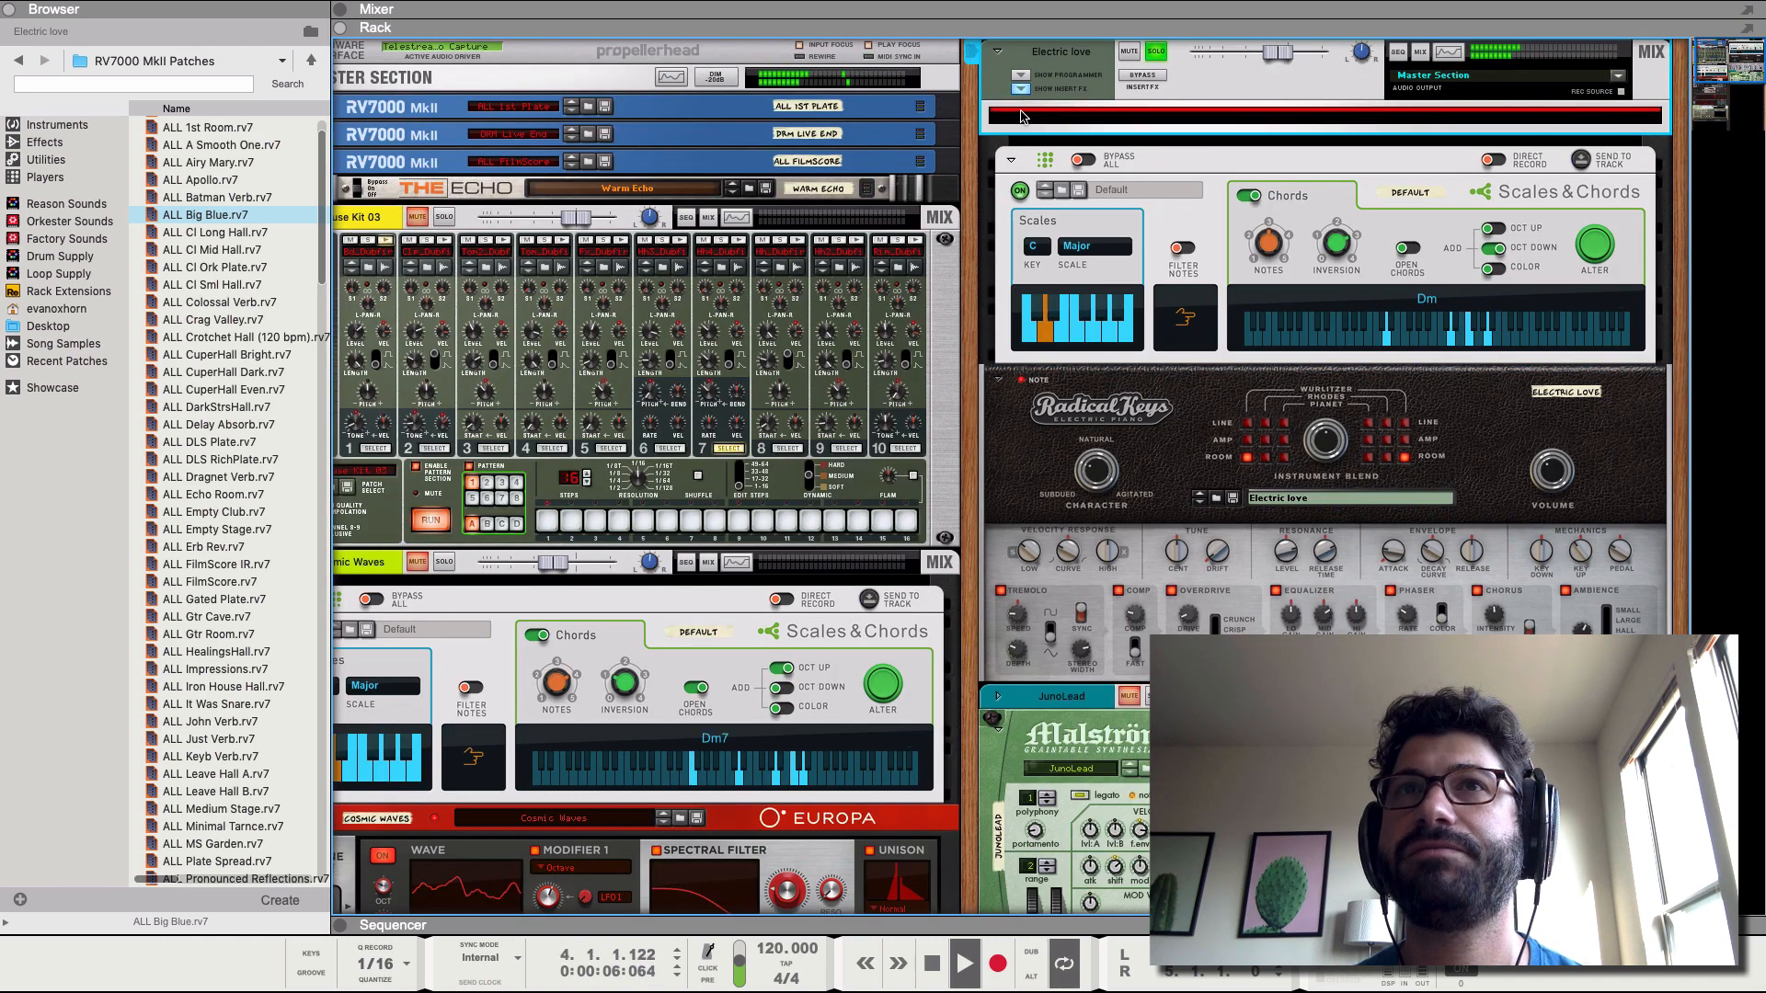
{"action": "right_click", "coordinate": [1114, 118]}
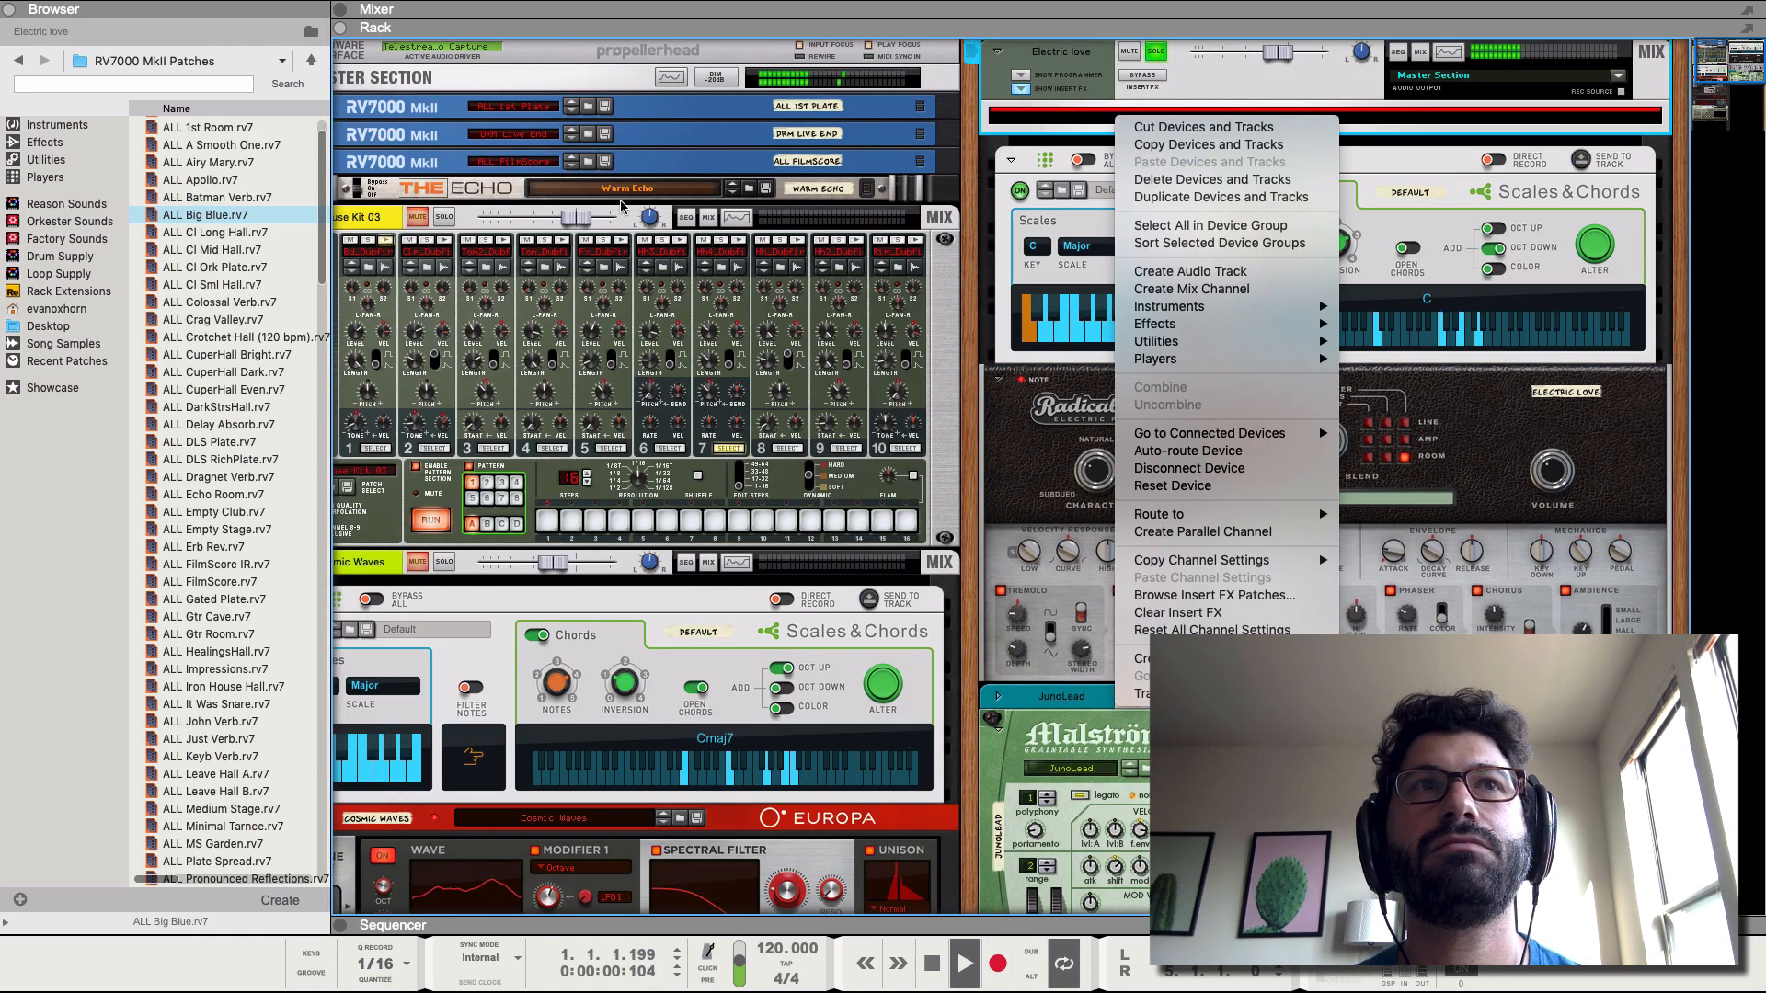
{"action": "left_click", "coordinate": [188, 236]}
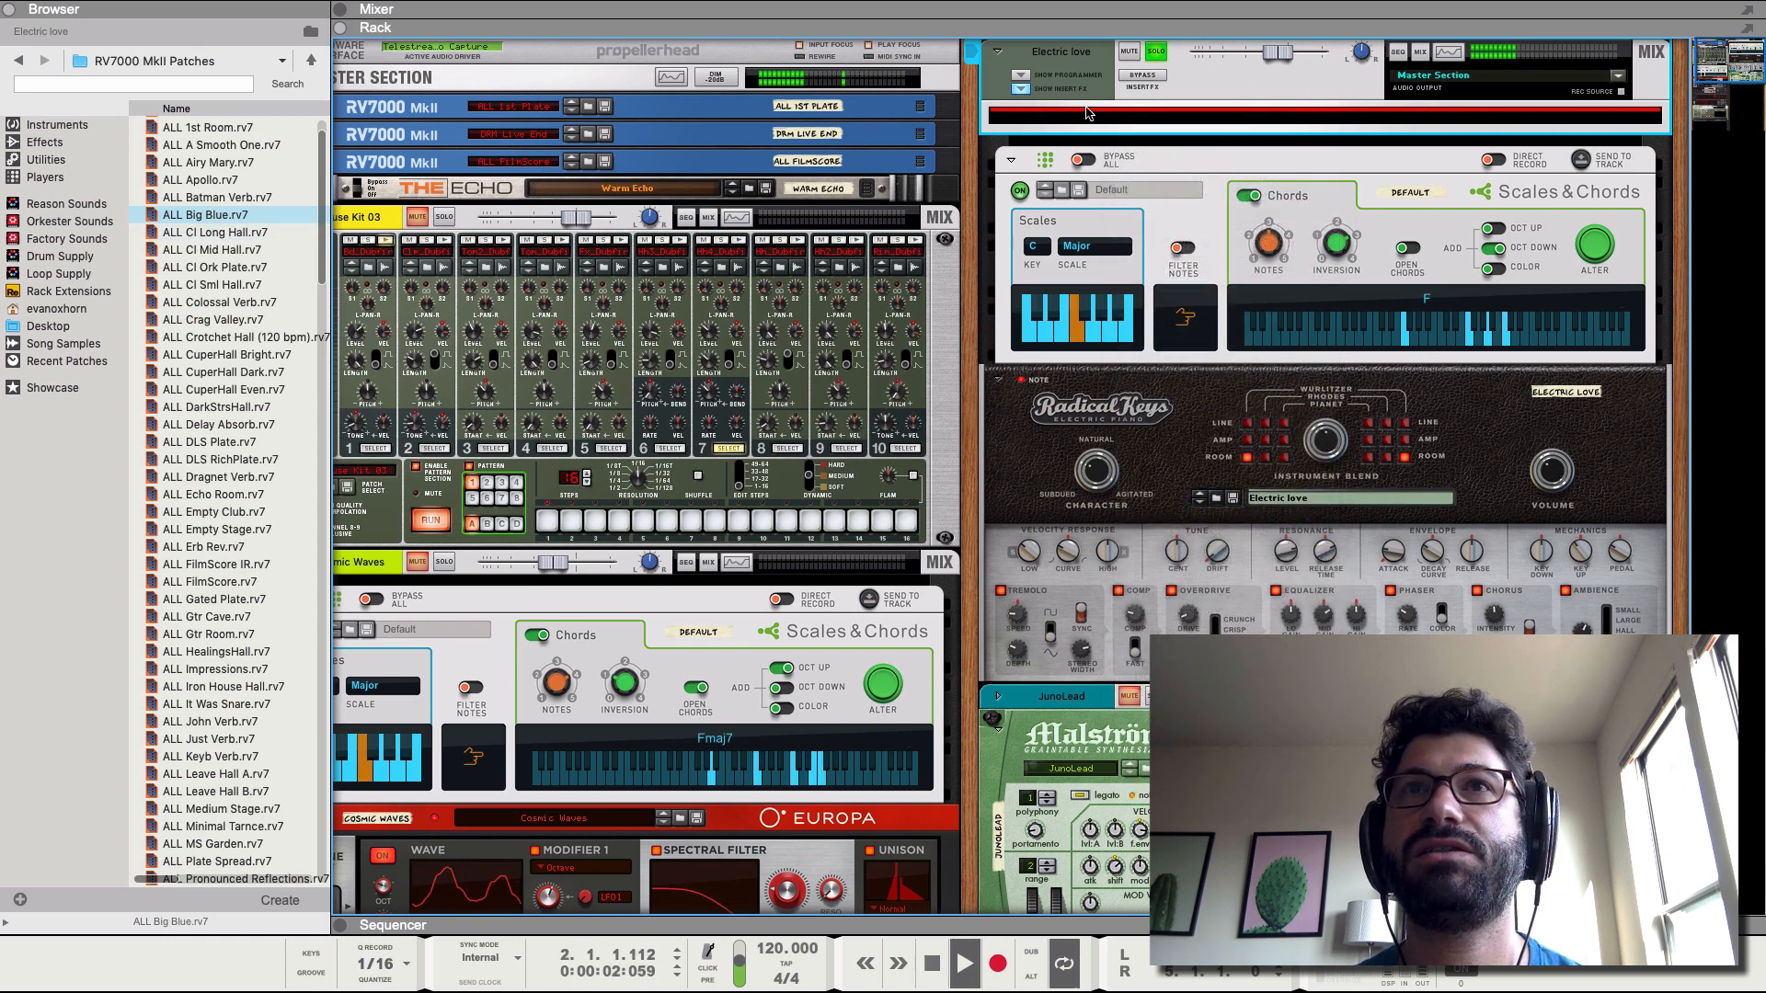
{"action": "right_click", "coordinate": [1039, 117]}
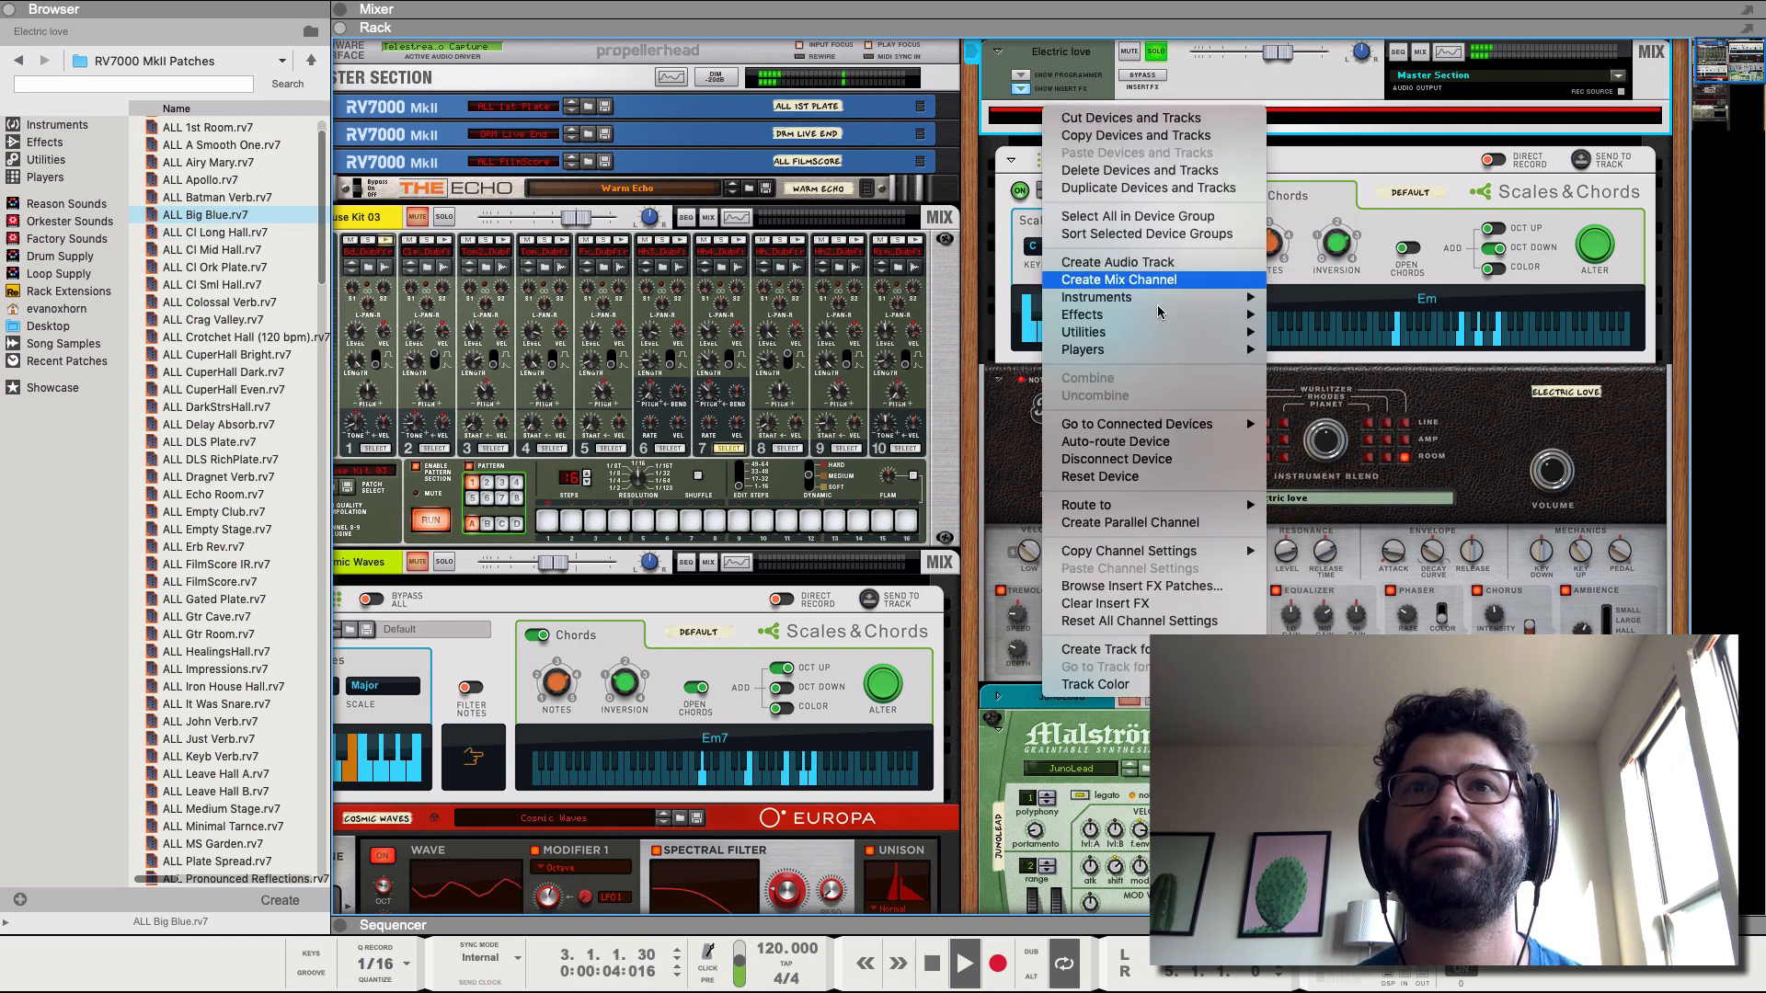
{"action": "mouse_move", "coordinate": [1161, 318]}
{"action": "mouse_move", "coordinate": [1359, 495]}
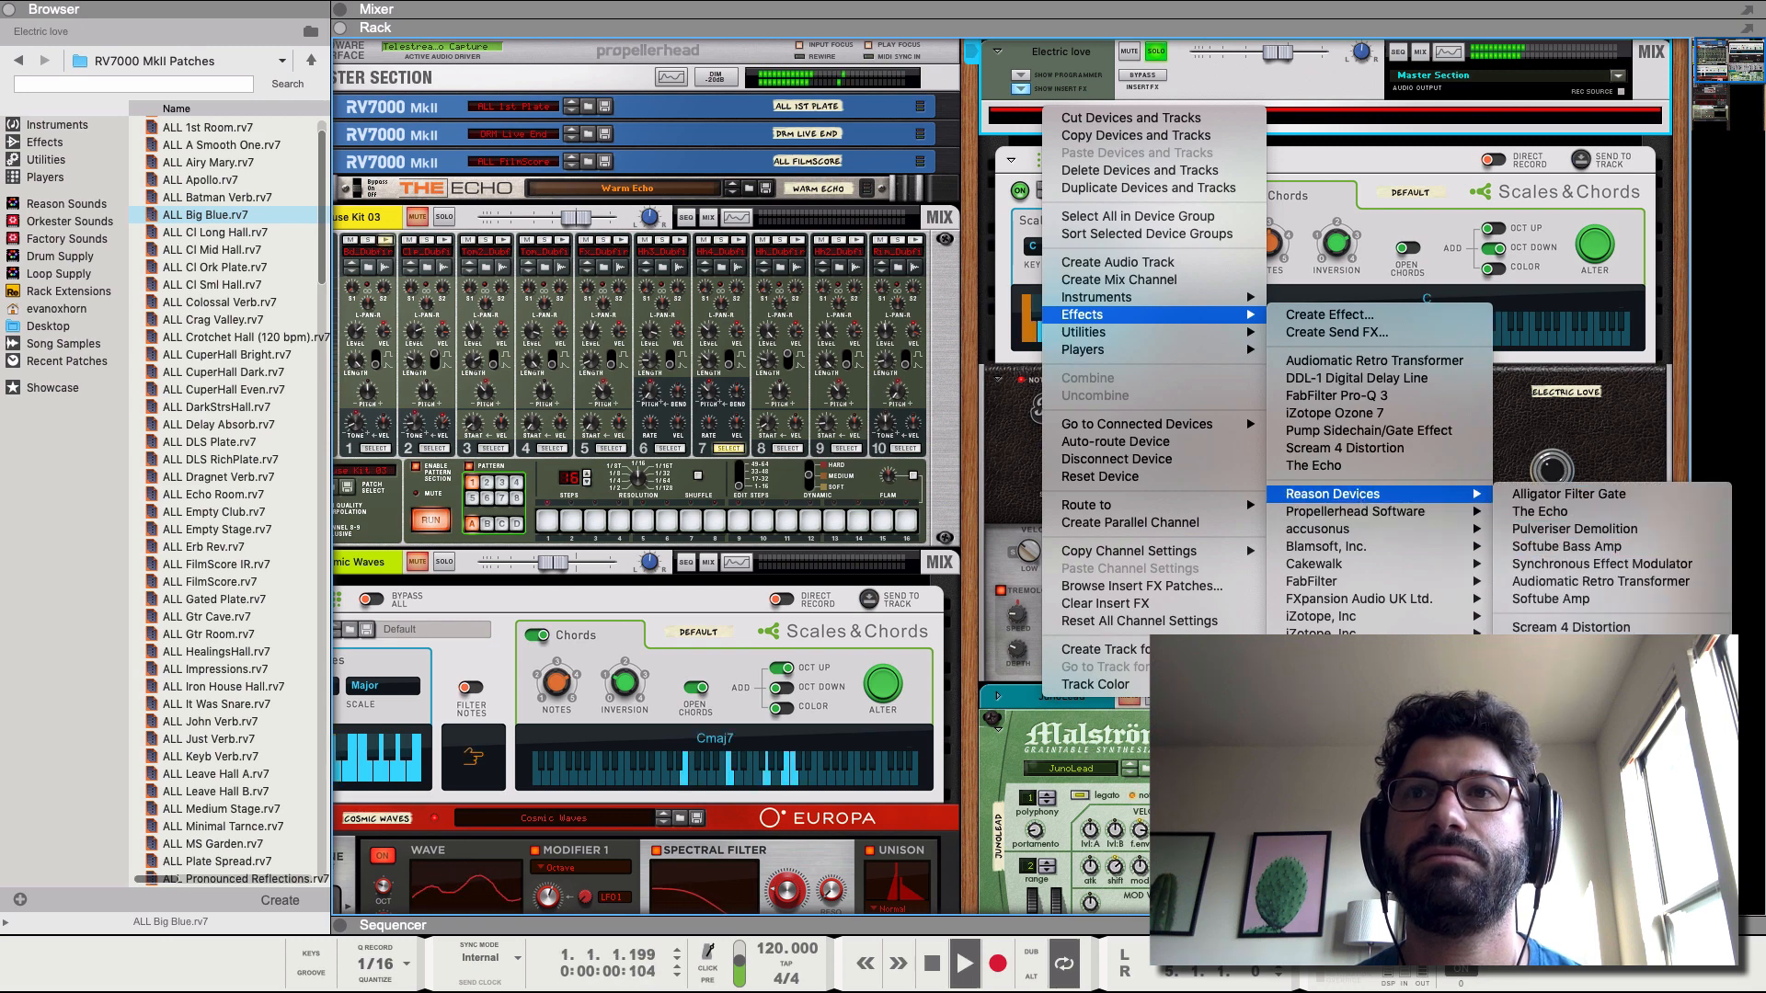
{"action": "left_click", "coordinate": [1571, 645]}
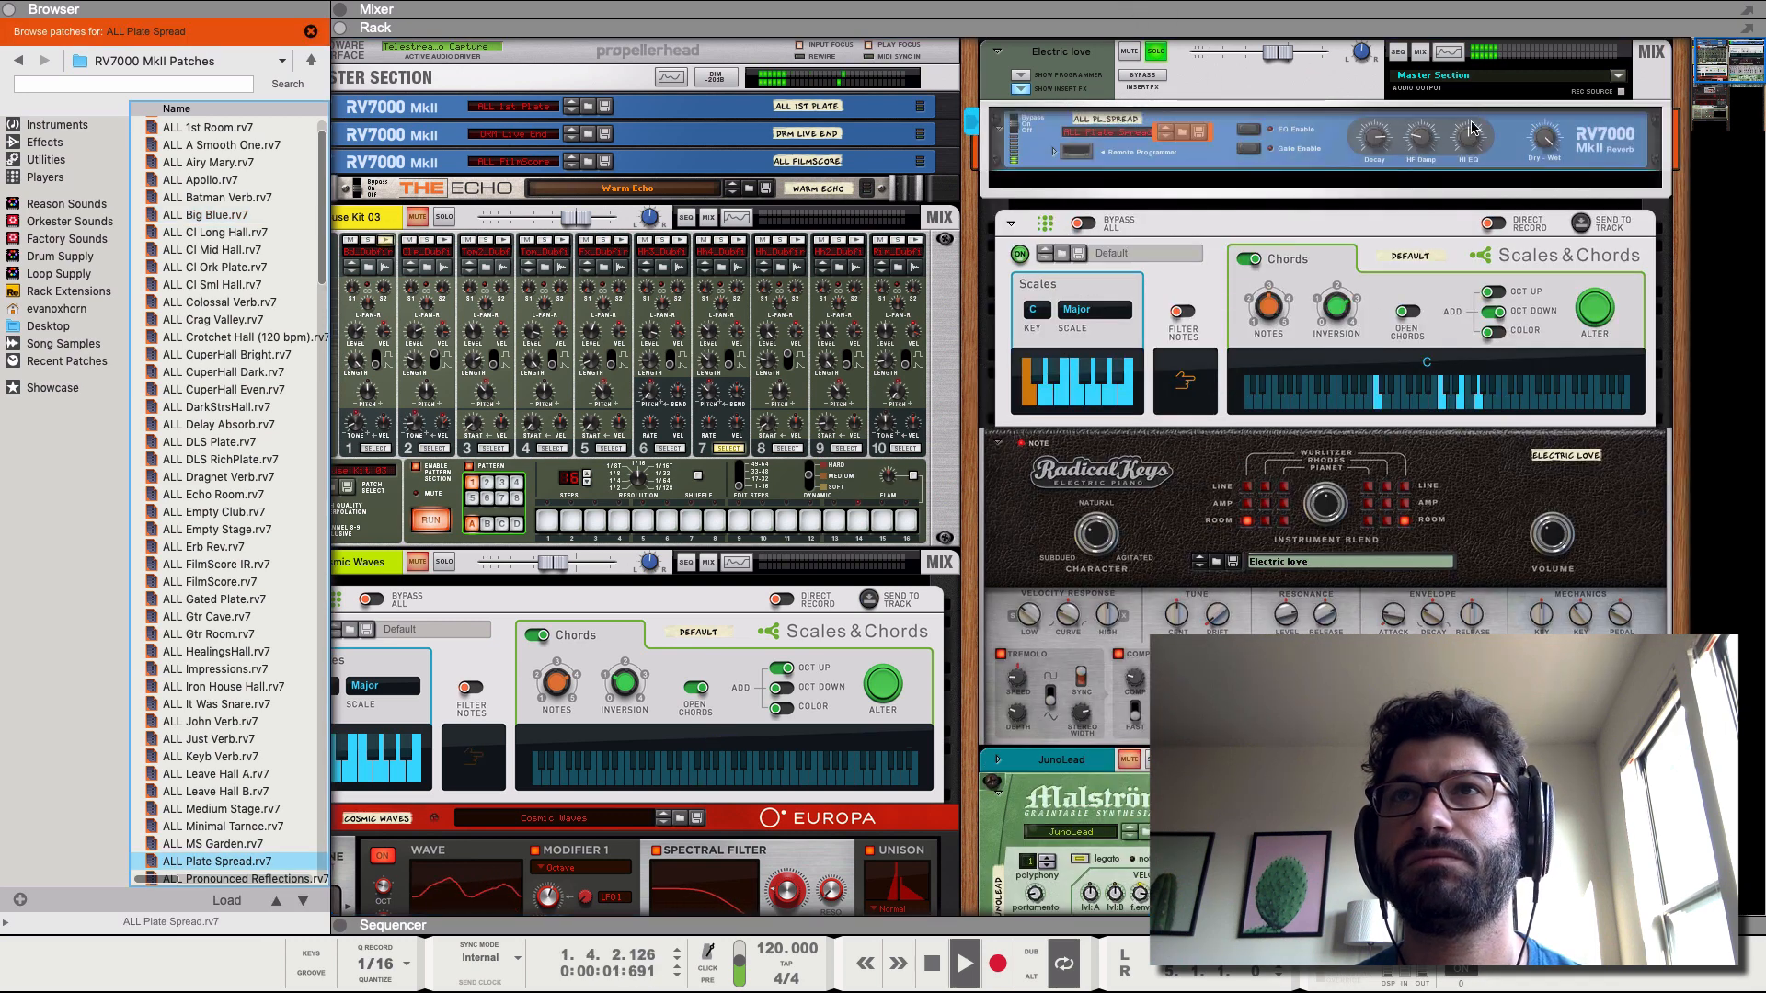
{"action": "left_click_drag", "start_coordinate": [1555, 144], "coordinate": [1551, 183]}
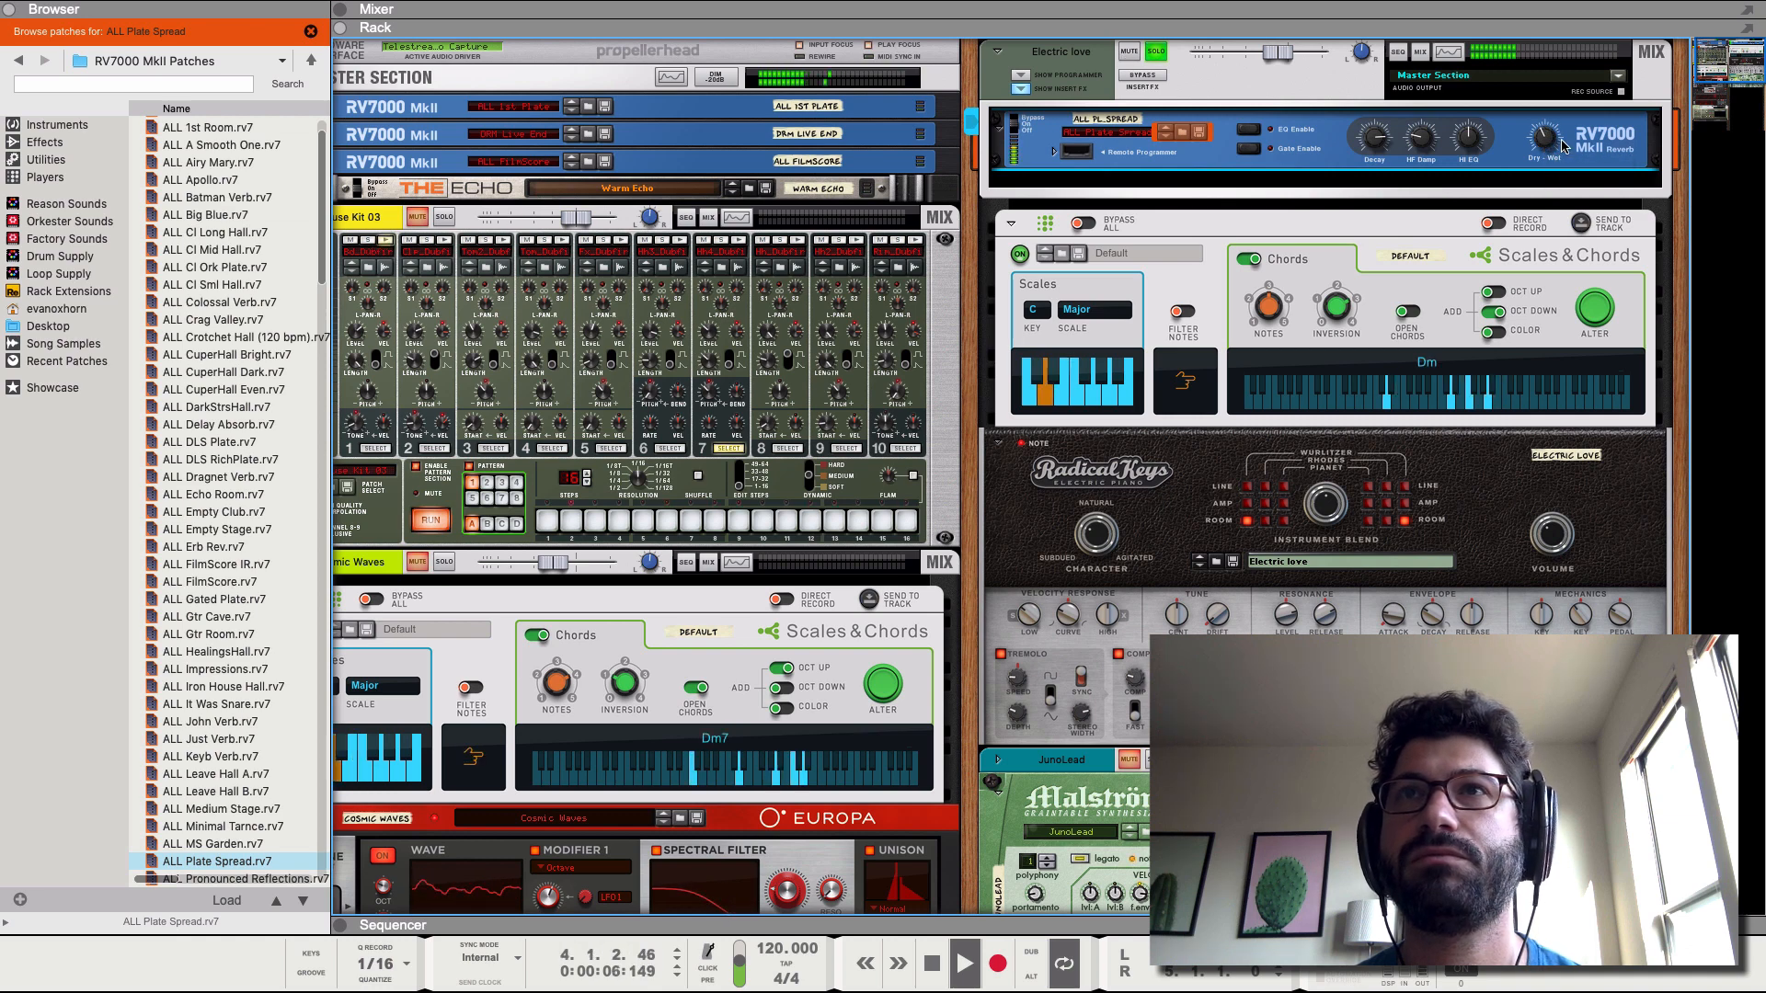
{"action": "left_click_drag", "start_coordinate": [1562, 136], "coordinate": [1561, 134]}
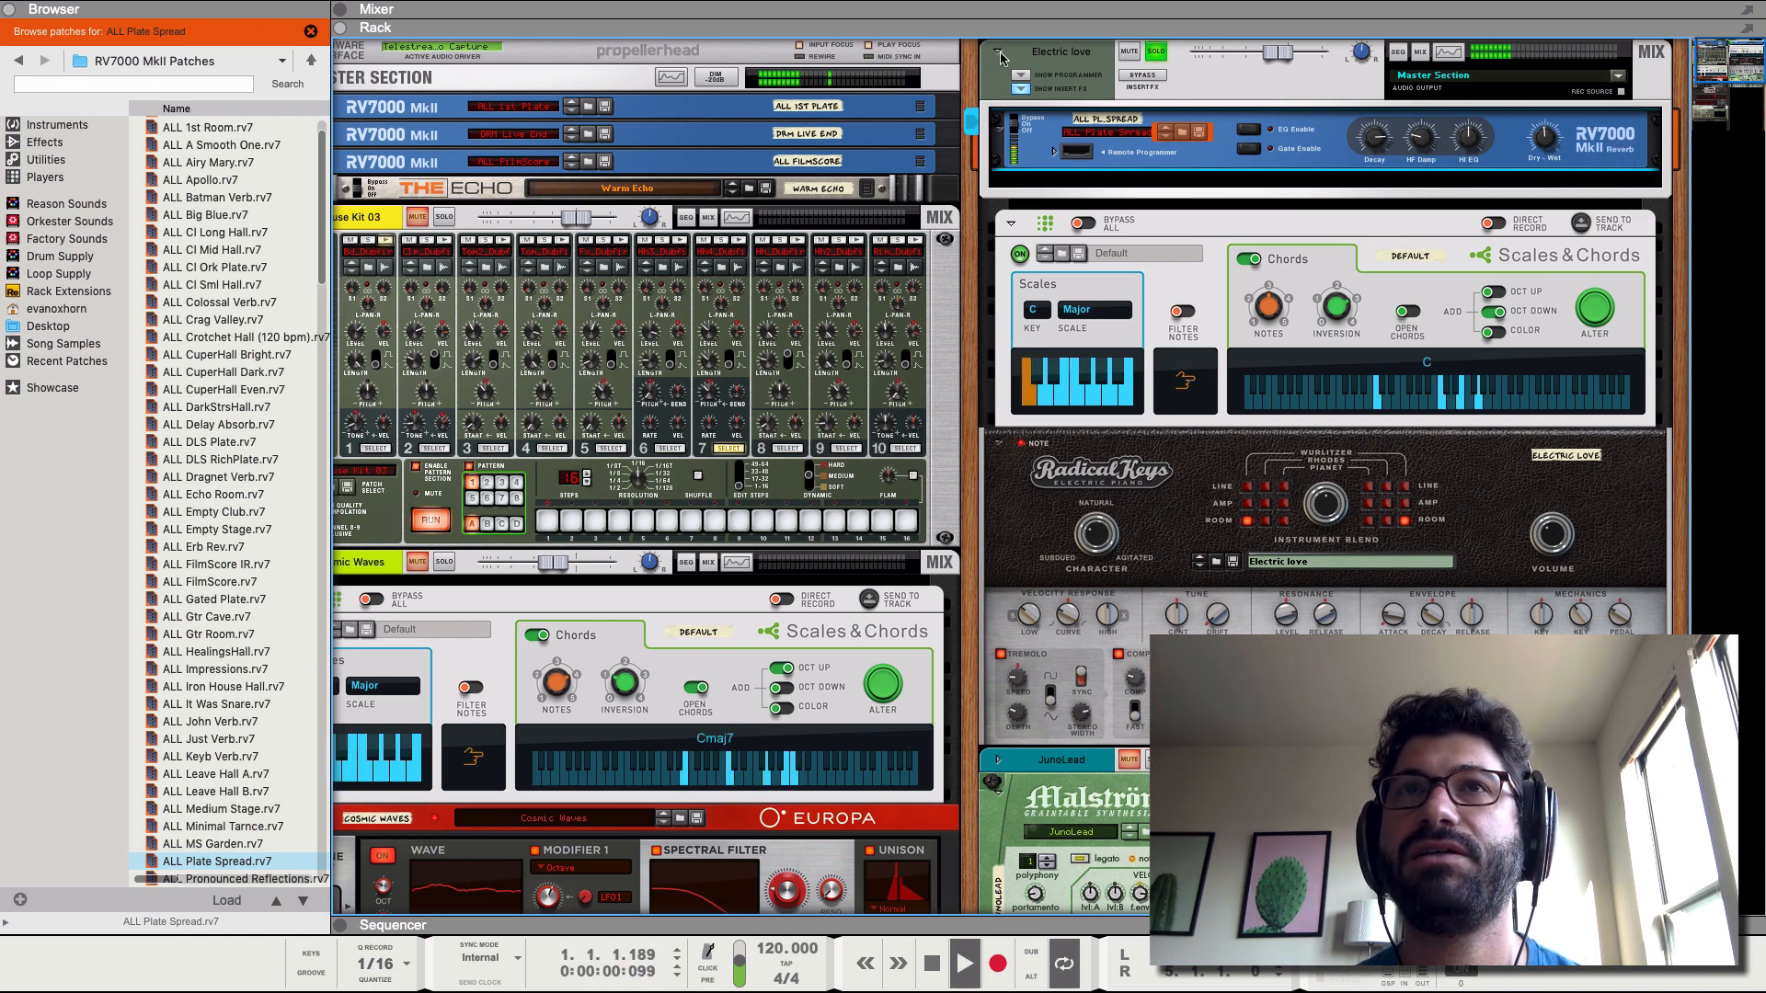
- Unsolo Electric love, fold its channel and Scales & Chords player, and stop playback after listening to the full mix
{"action": "left_click", "coordinate": [998, 51]}
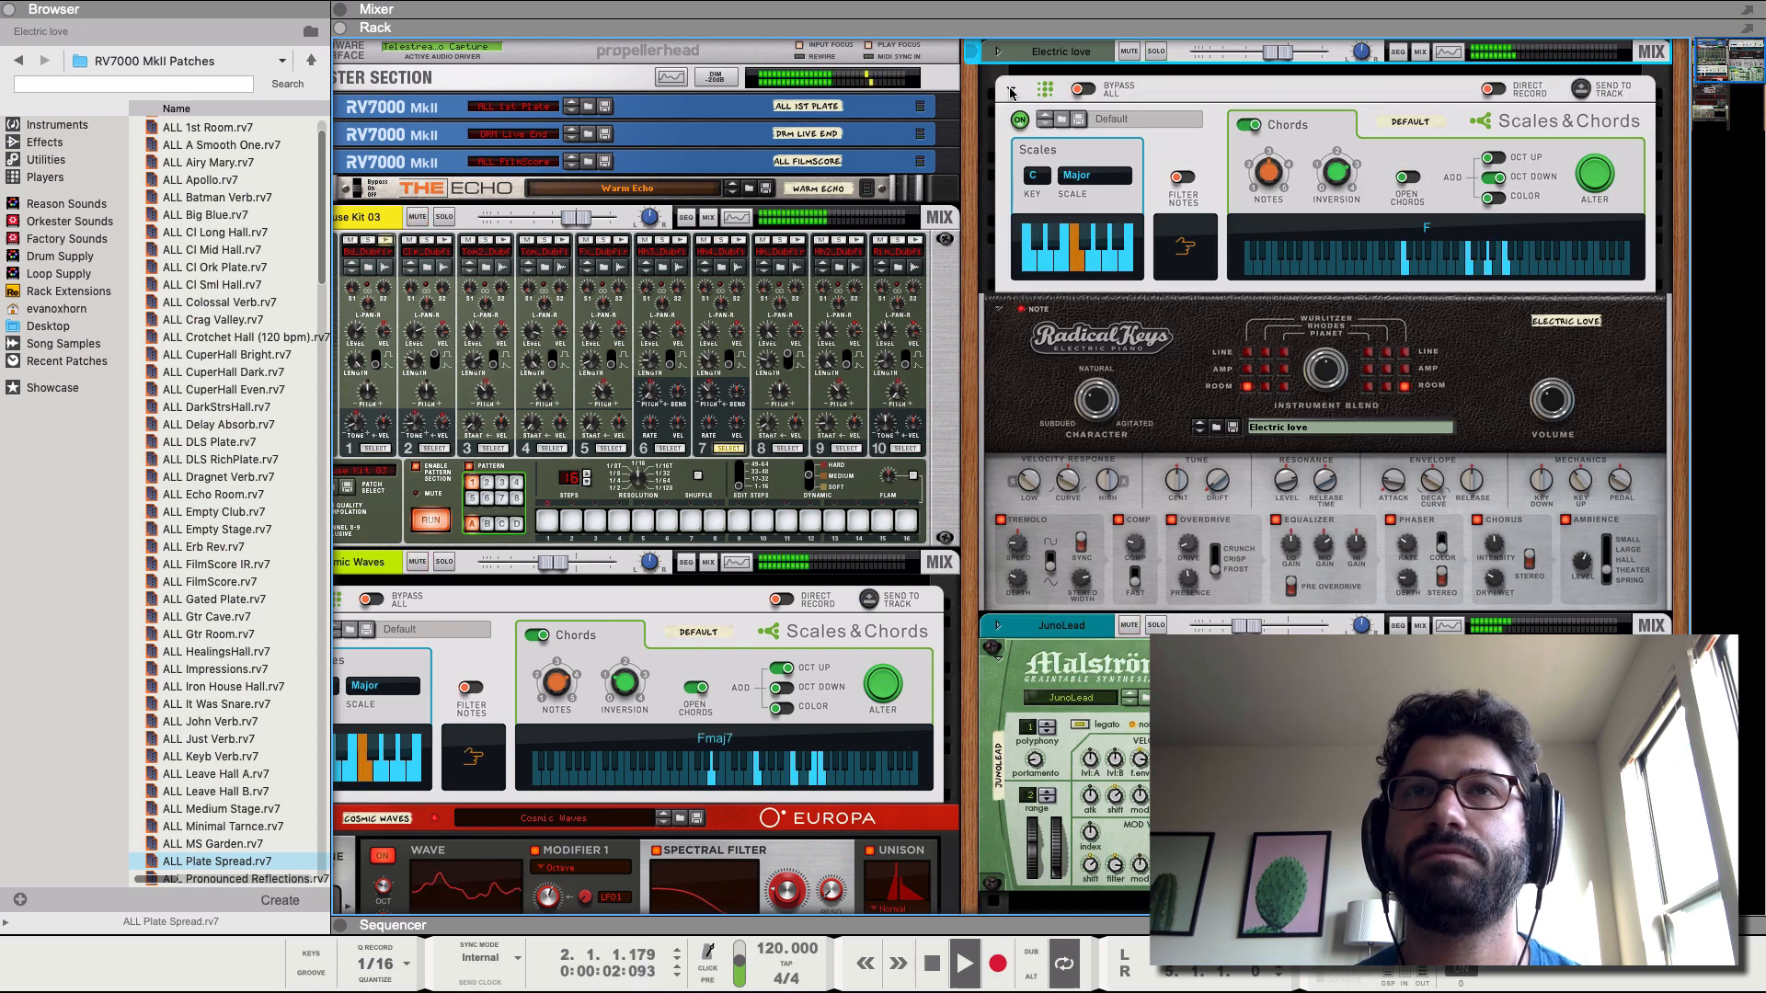
{"action": "left_click", "coordinate": [1009, 89]}
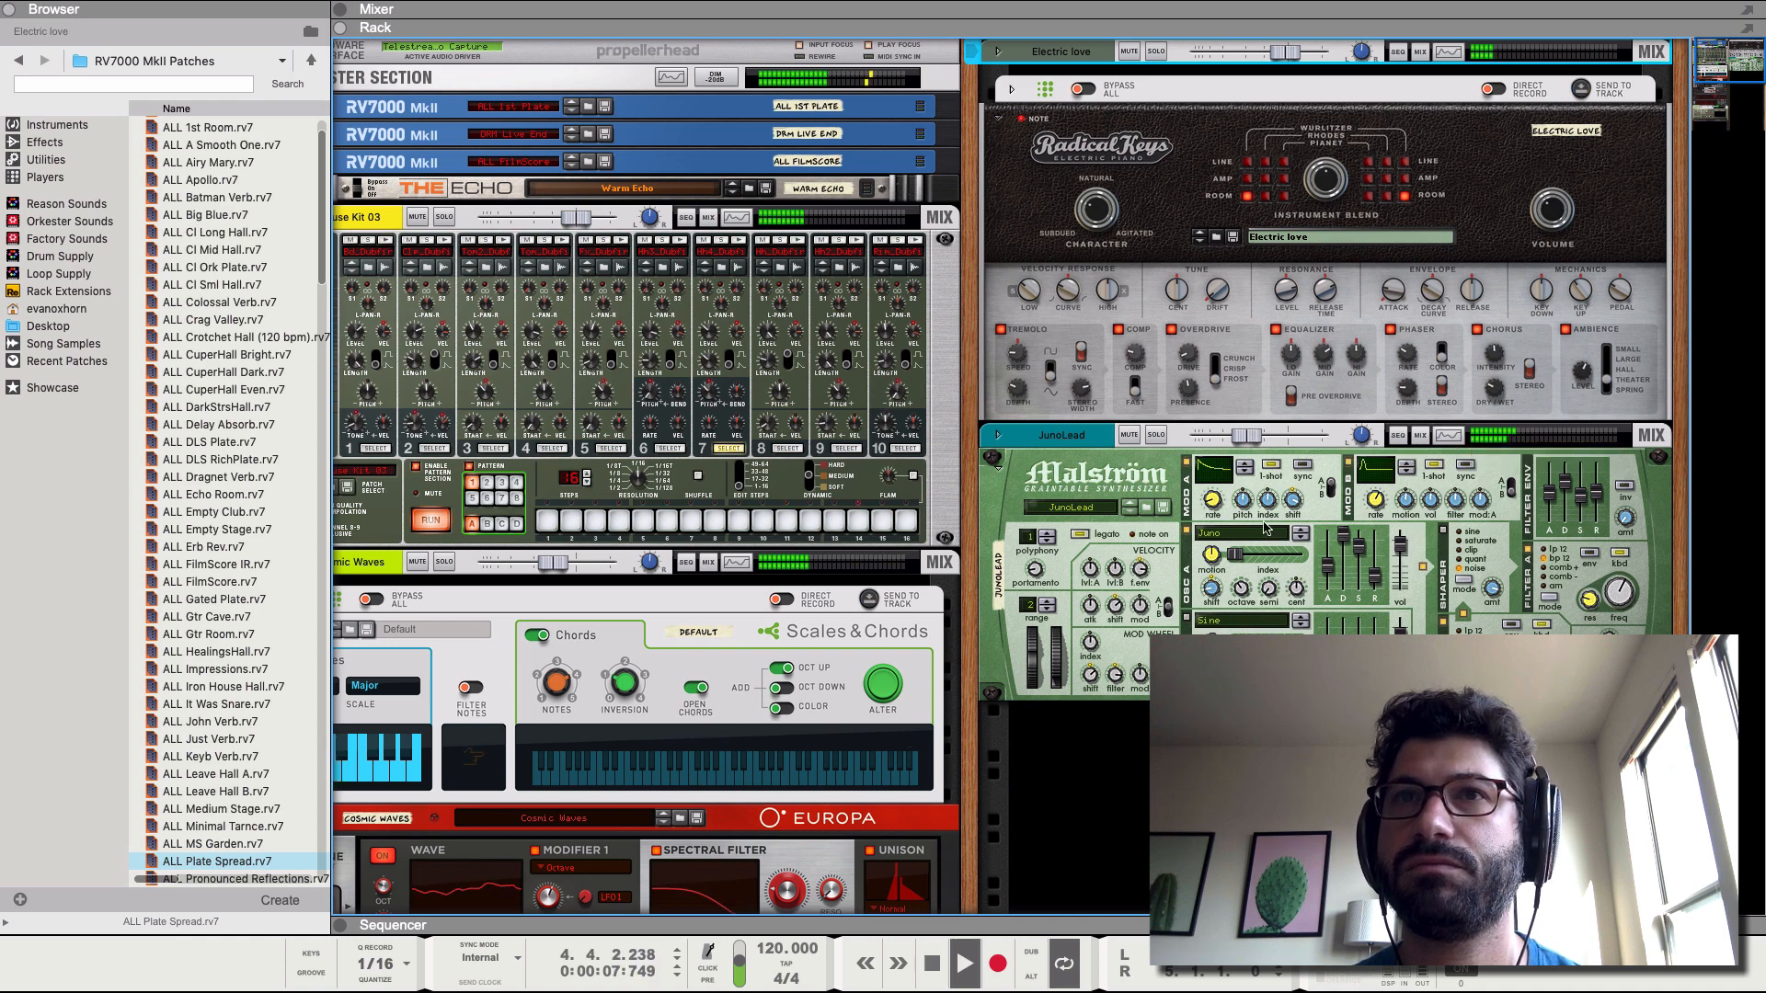
{"action": "left_click", "coordinate": [1066, 651]}
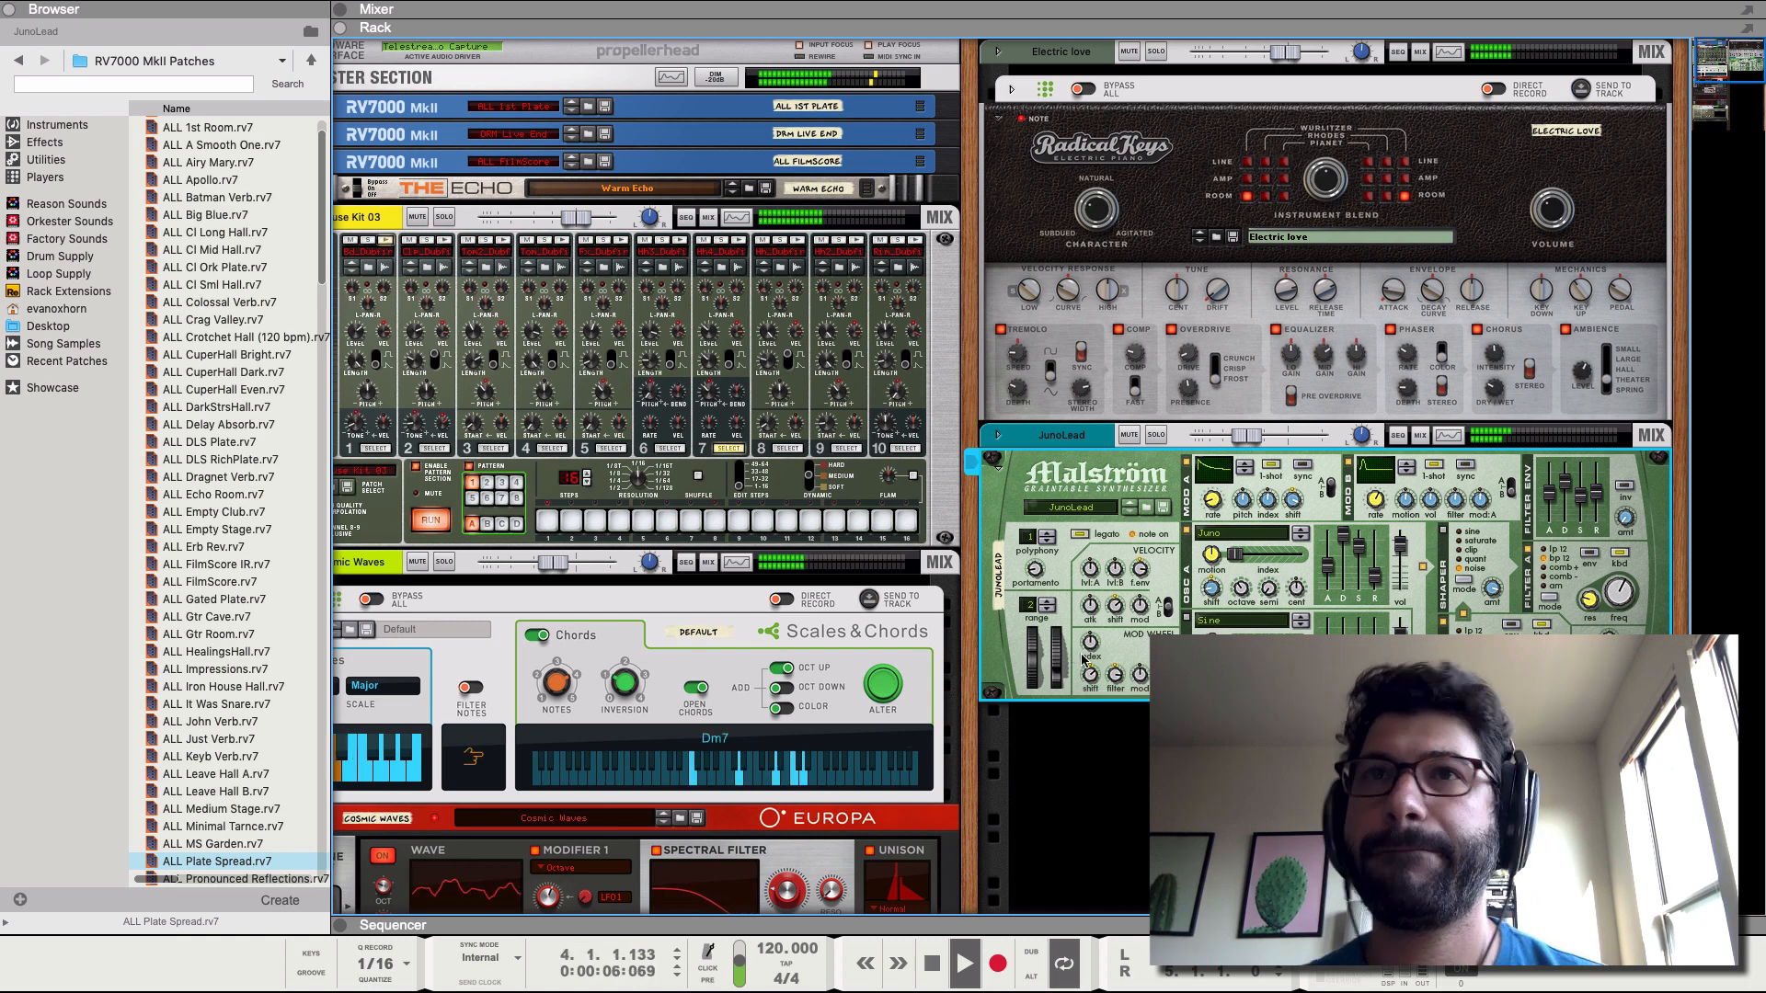
{"action": "key", "text": "space"}
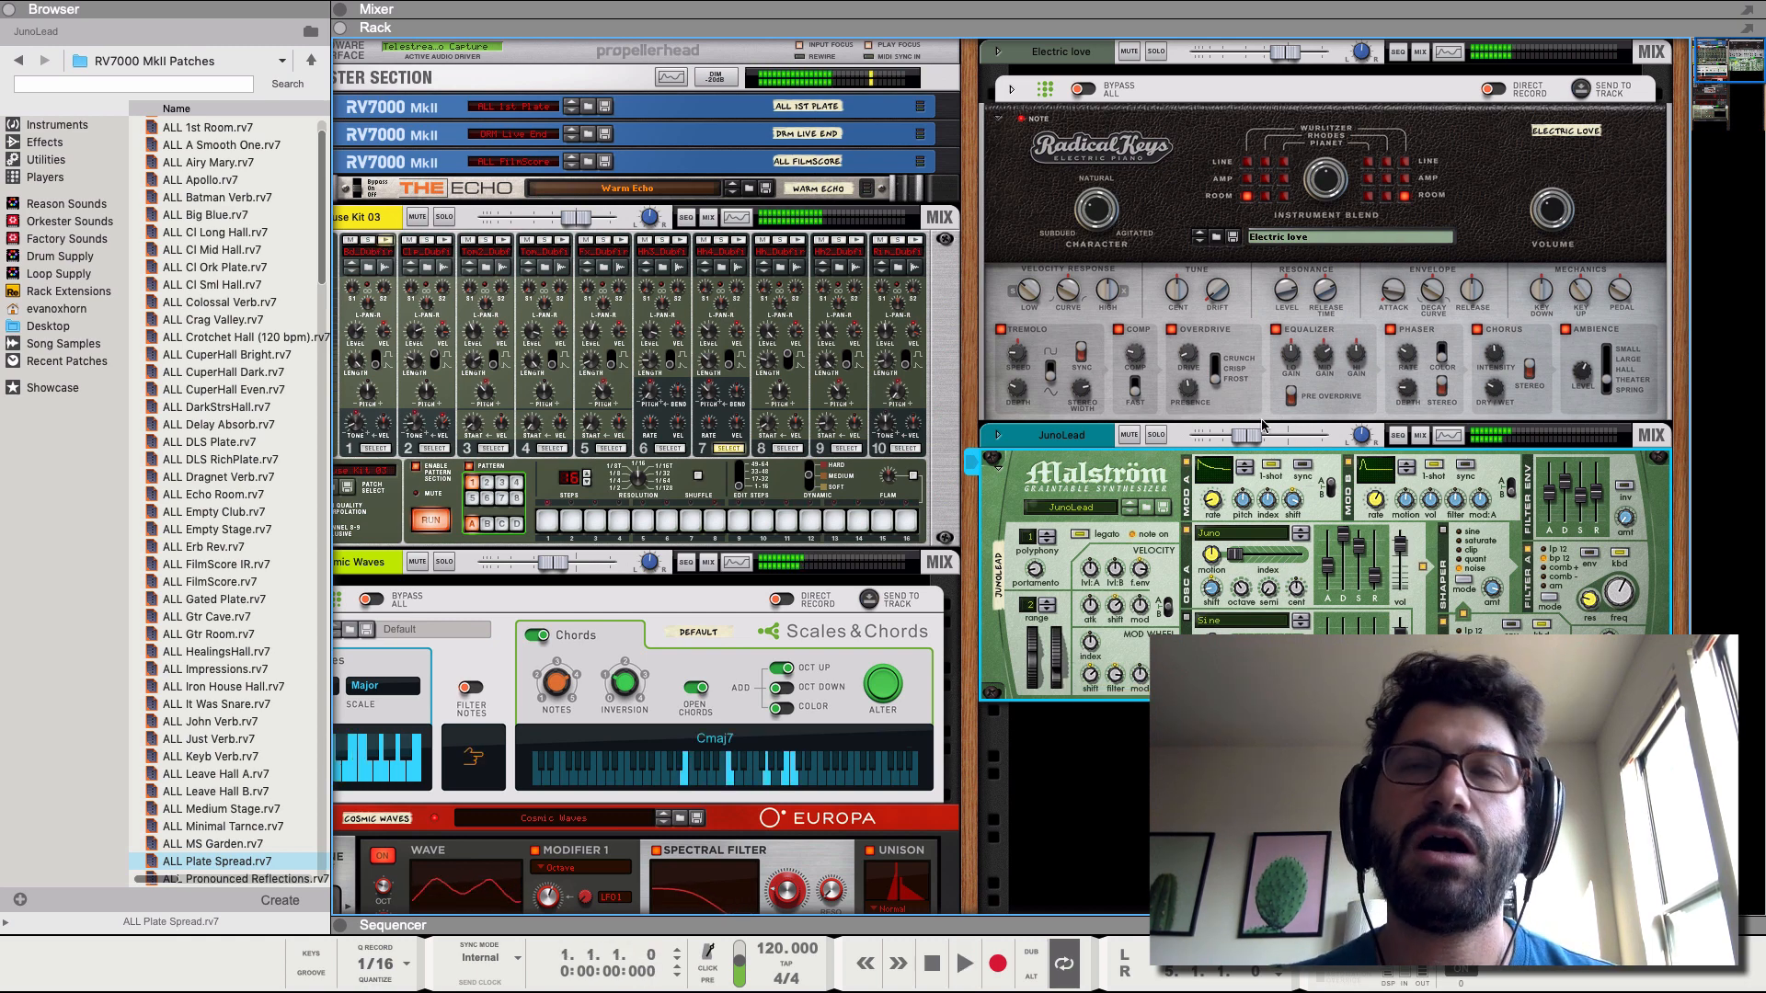
- Show the sequencer, hide the browser and leave the note editor to return to the full arrangement of clips
{"action": "left_click", "coordinate": [340, 927]}
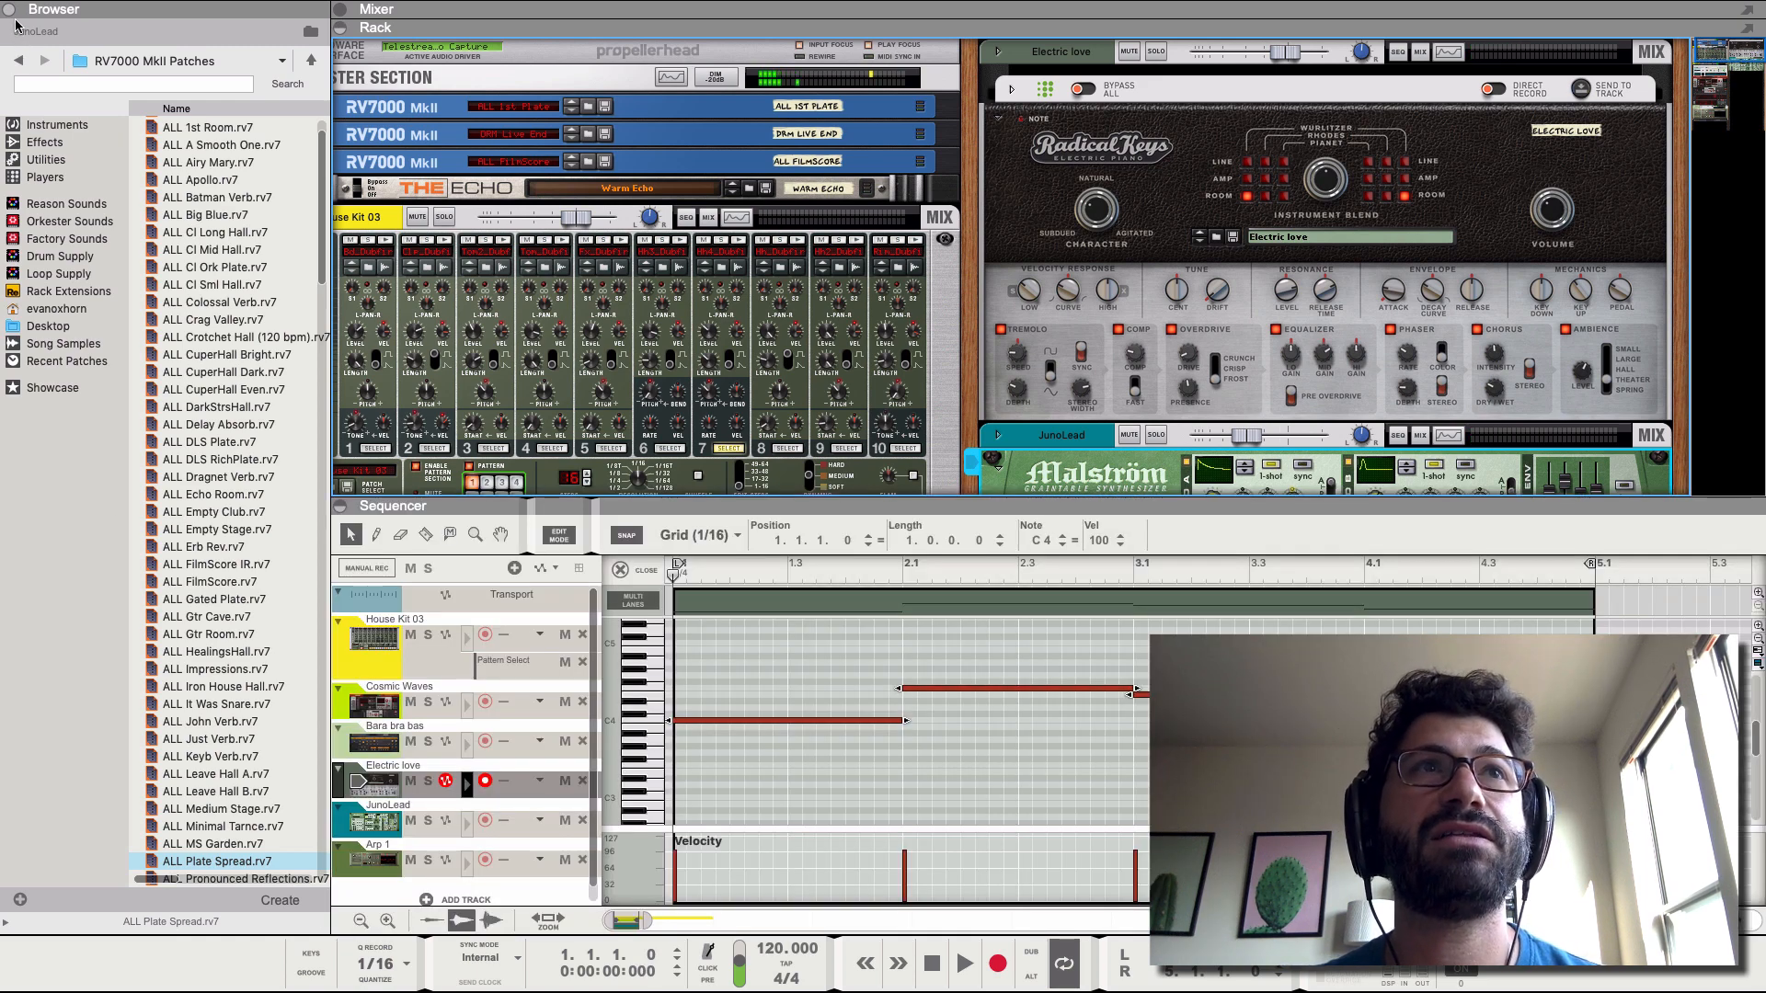
{"action": "left_click", "coordinate": [12, 15]}
{"action": "left_click", "coordinate": [310, 570]}
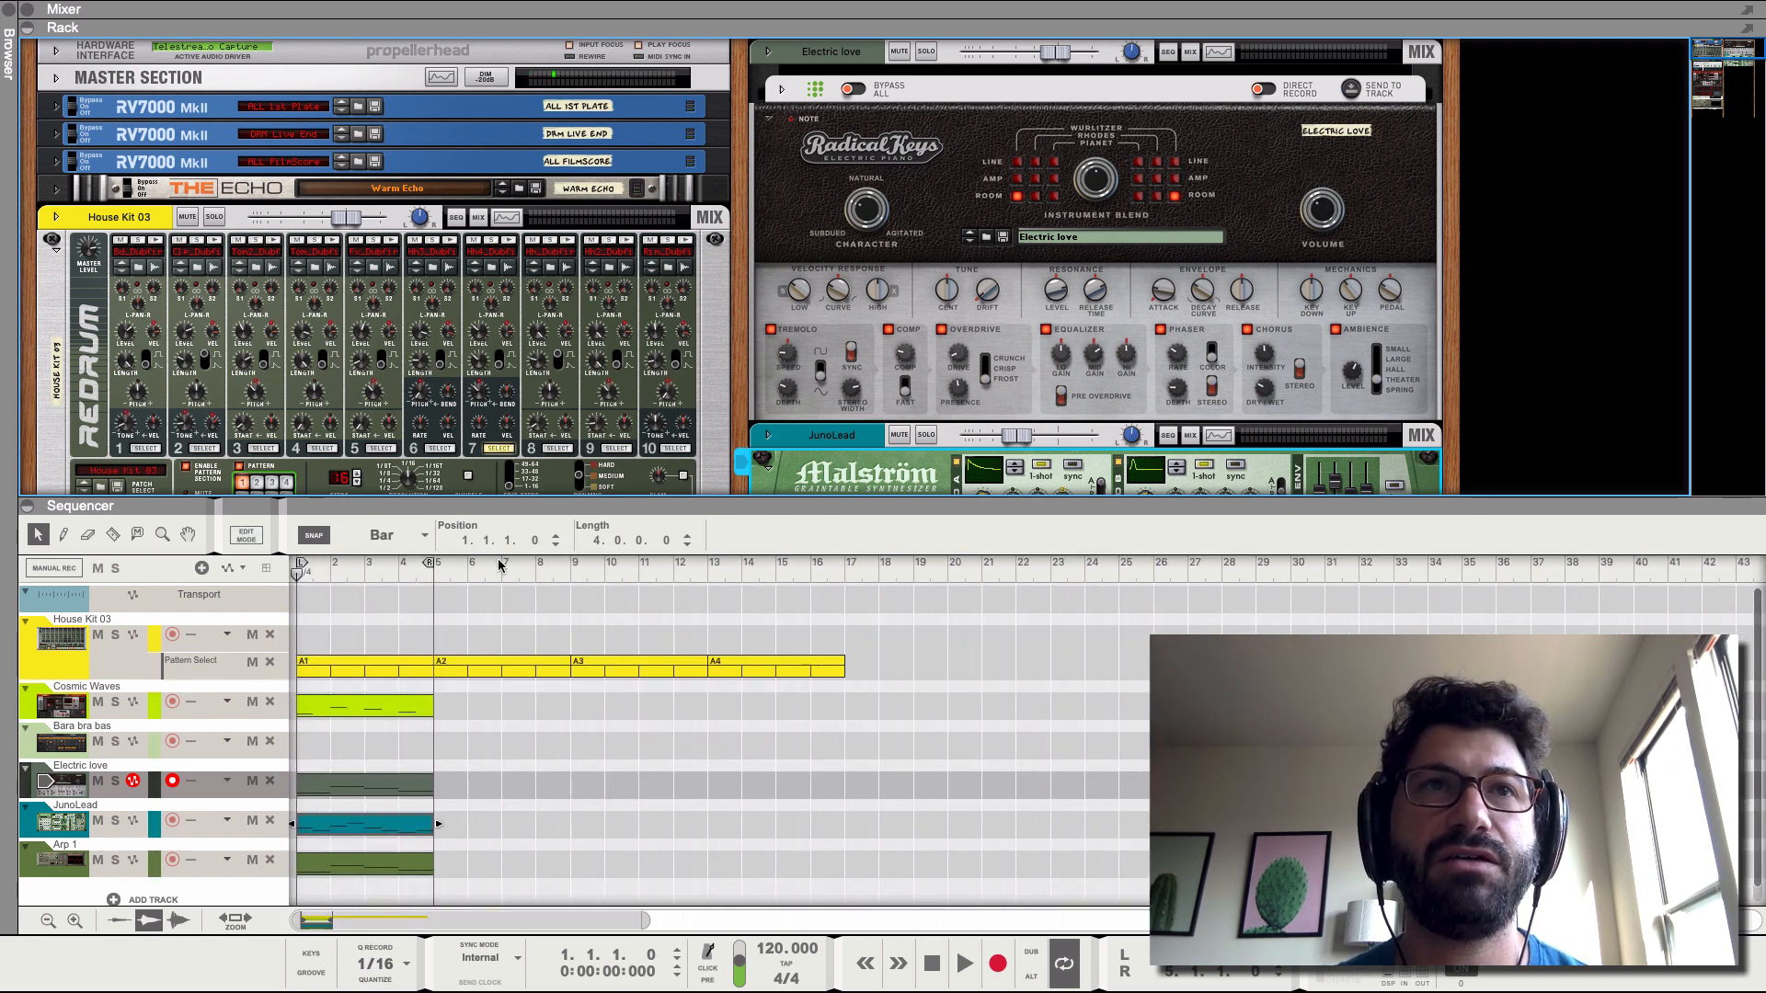
- Extend the loop end to bar 17 and stagger the clips: Arp 1 at bar 5, Electric love at bar 9, JunoLead at bar 13
{"action": "left_click_drag", "start_coordinate": [430, 567], "coordinate": [832, 644]}
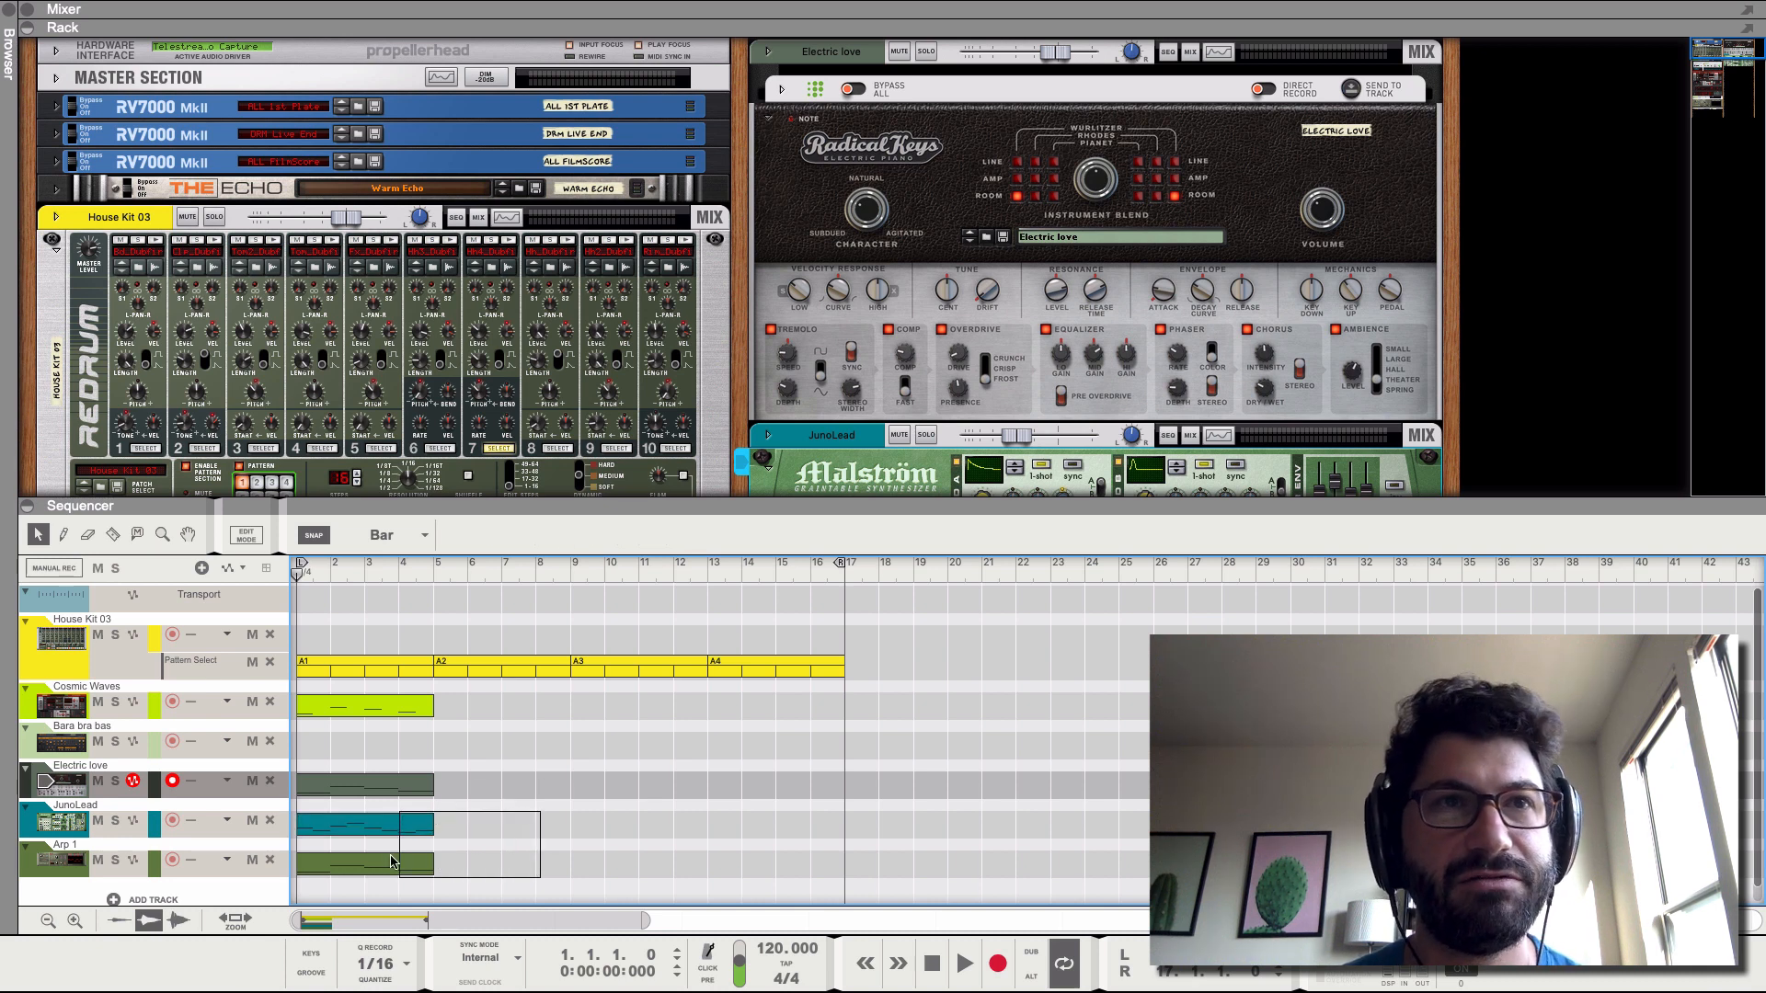
{"action": "left_click_drag", "start_coordinate": [332, 862], "coordinate": [458, 885]}
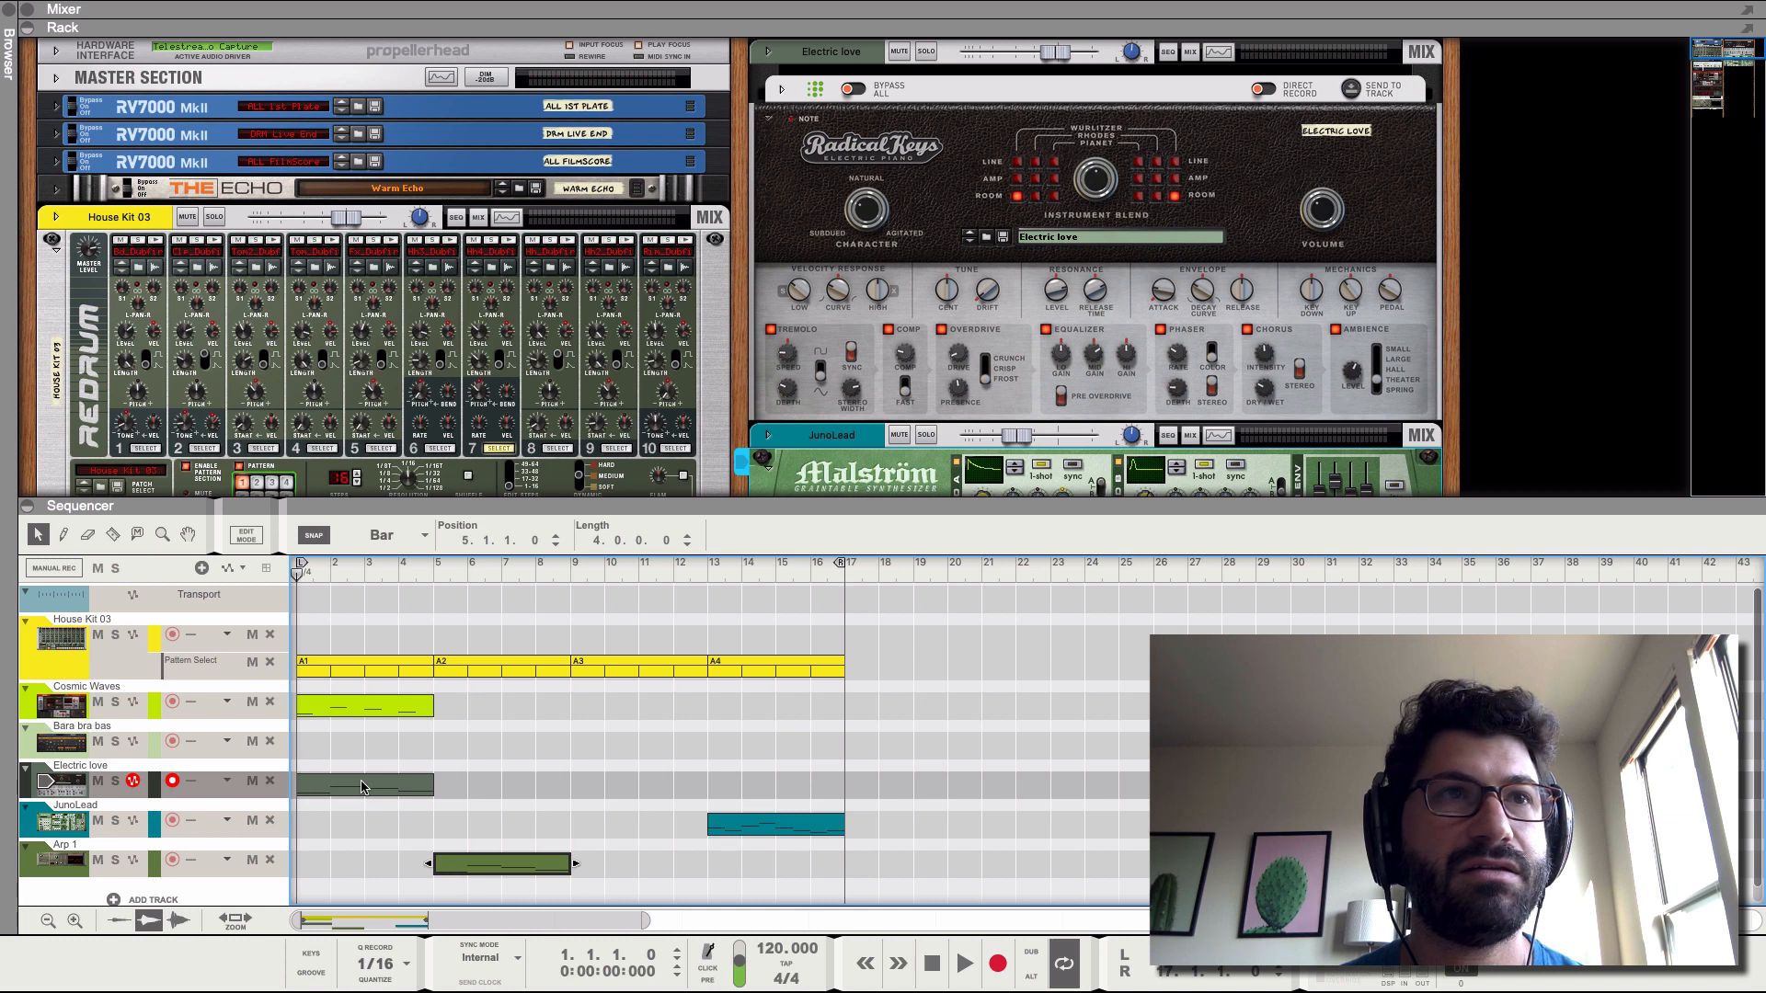
{"action": "left_click_drag", "start_coordinate": [369, 789], "coordinate": [633, 803]}
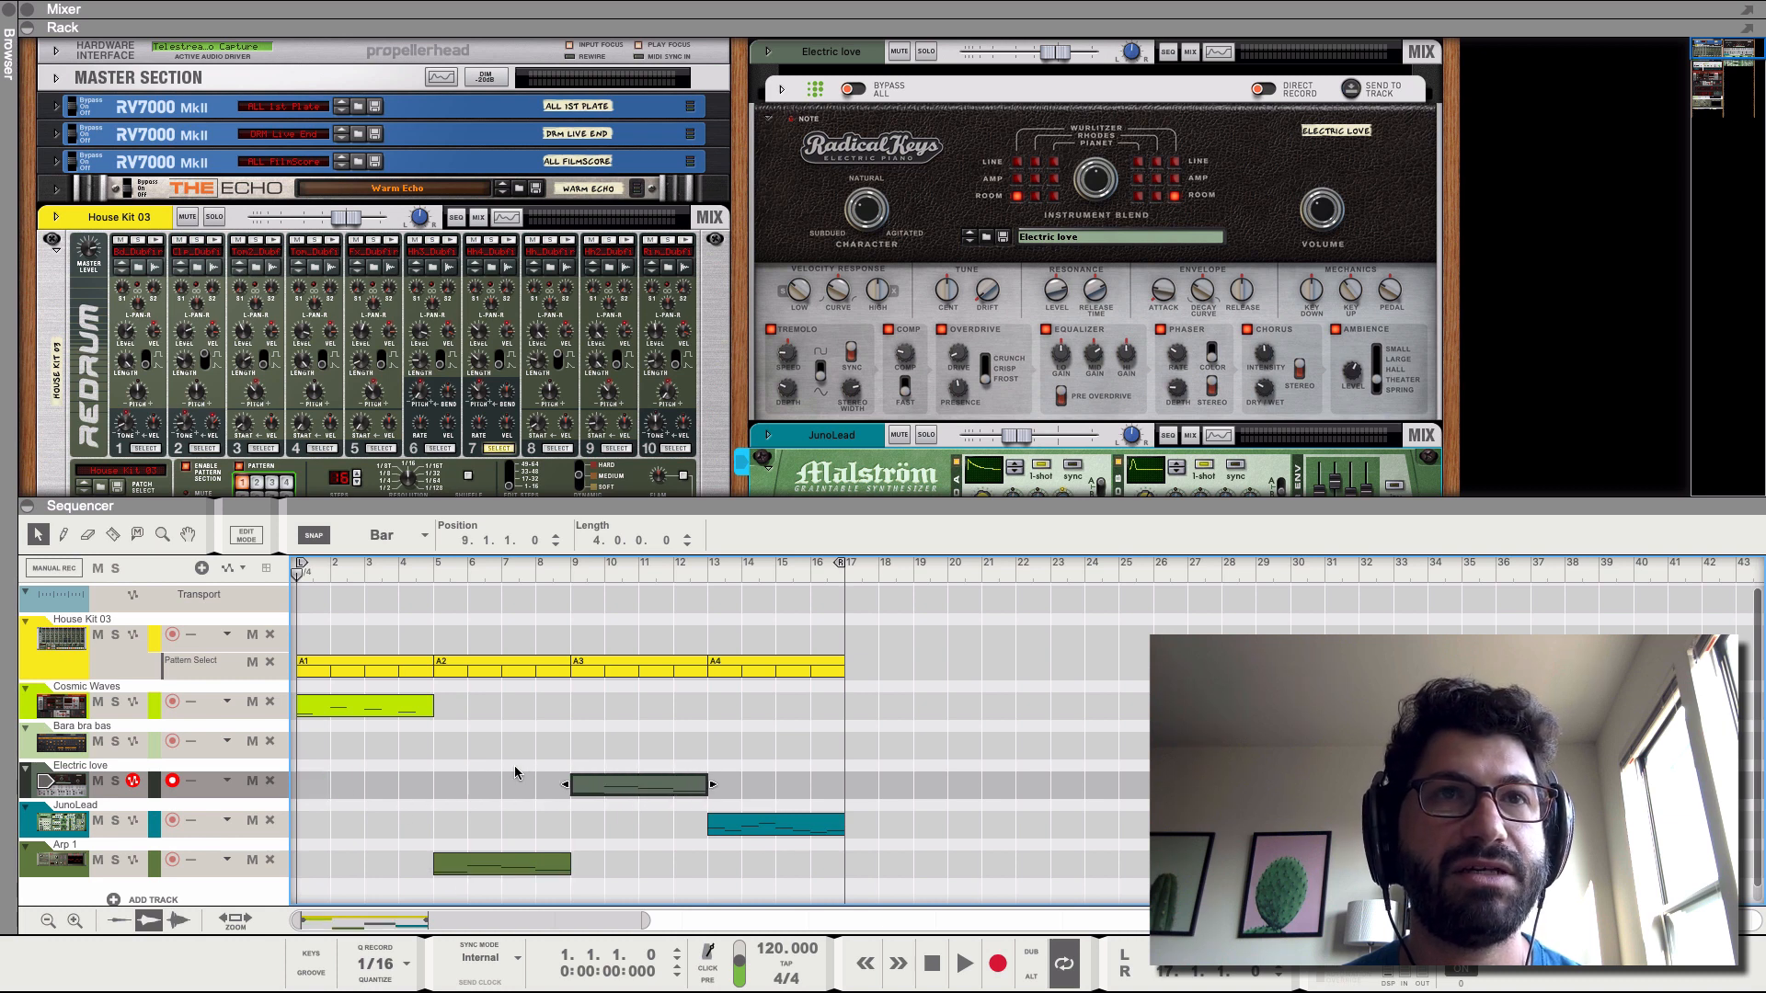
- Duplicate the four-bar Cosmic Waves clip three times so it fills the loop up to bar 17
{"action": "left_click", "coordinate": [344, 713]}
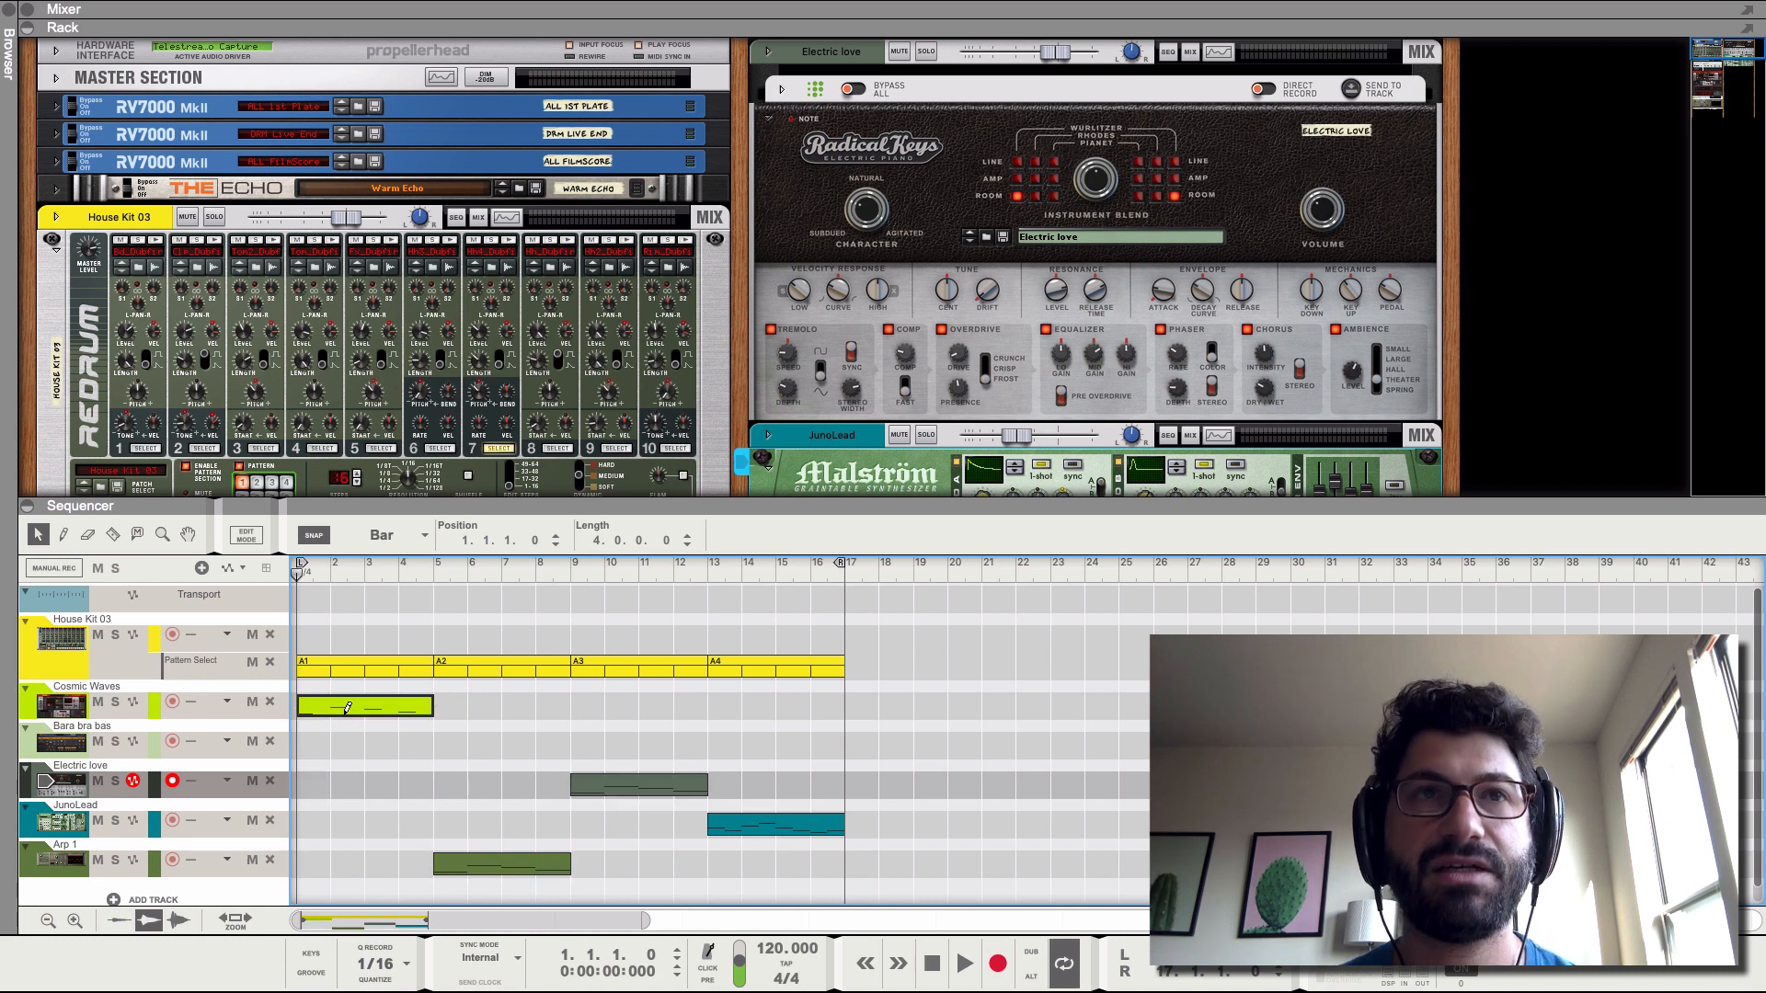
{"action": "key", "text": "ctrl+c"}
{"action": "key", "text": "ctrl+v"}
{"action": "key", "text": "ctrl+v"}
{"action": "key", "text": "ctrl+v"}
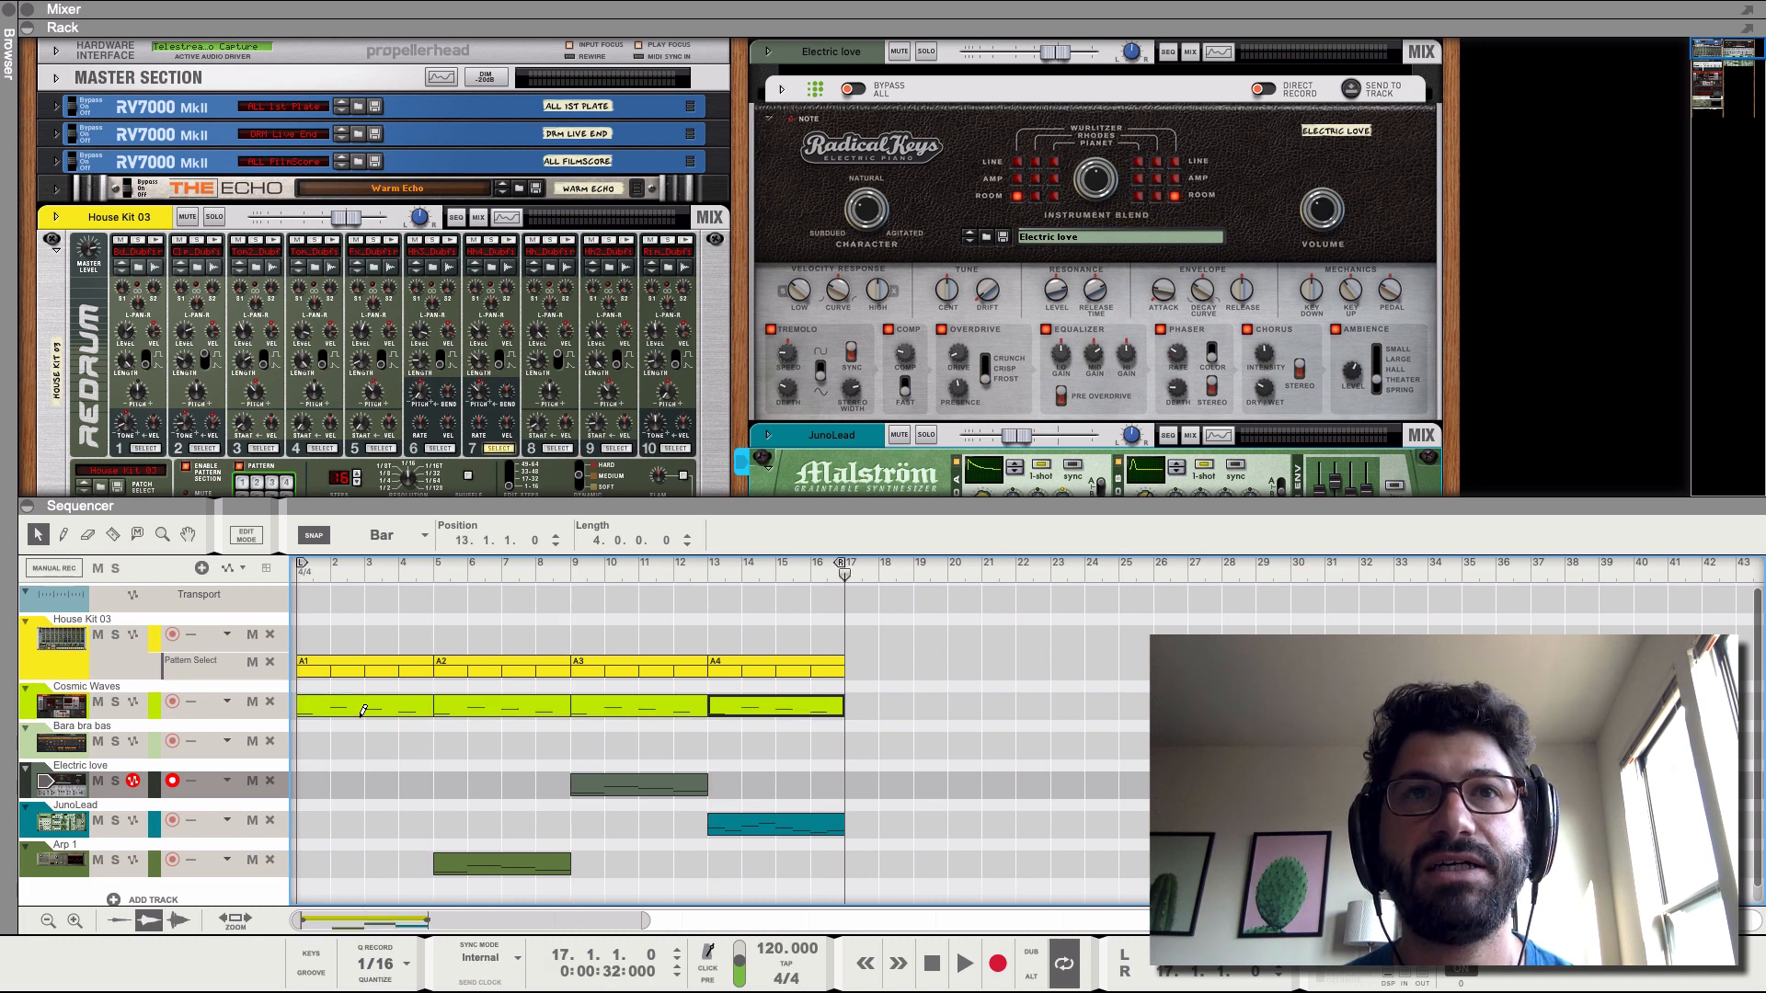
- Duplicate the Arp 1 clip twice and the Electric love clip once so both tracks run to bar 17
{"action": "left_click", "coordinate": [478, 865]}
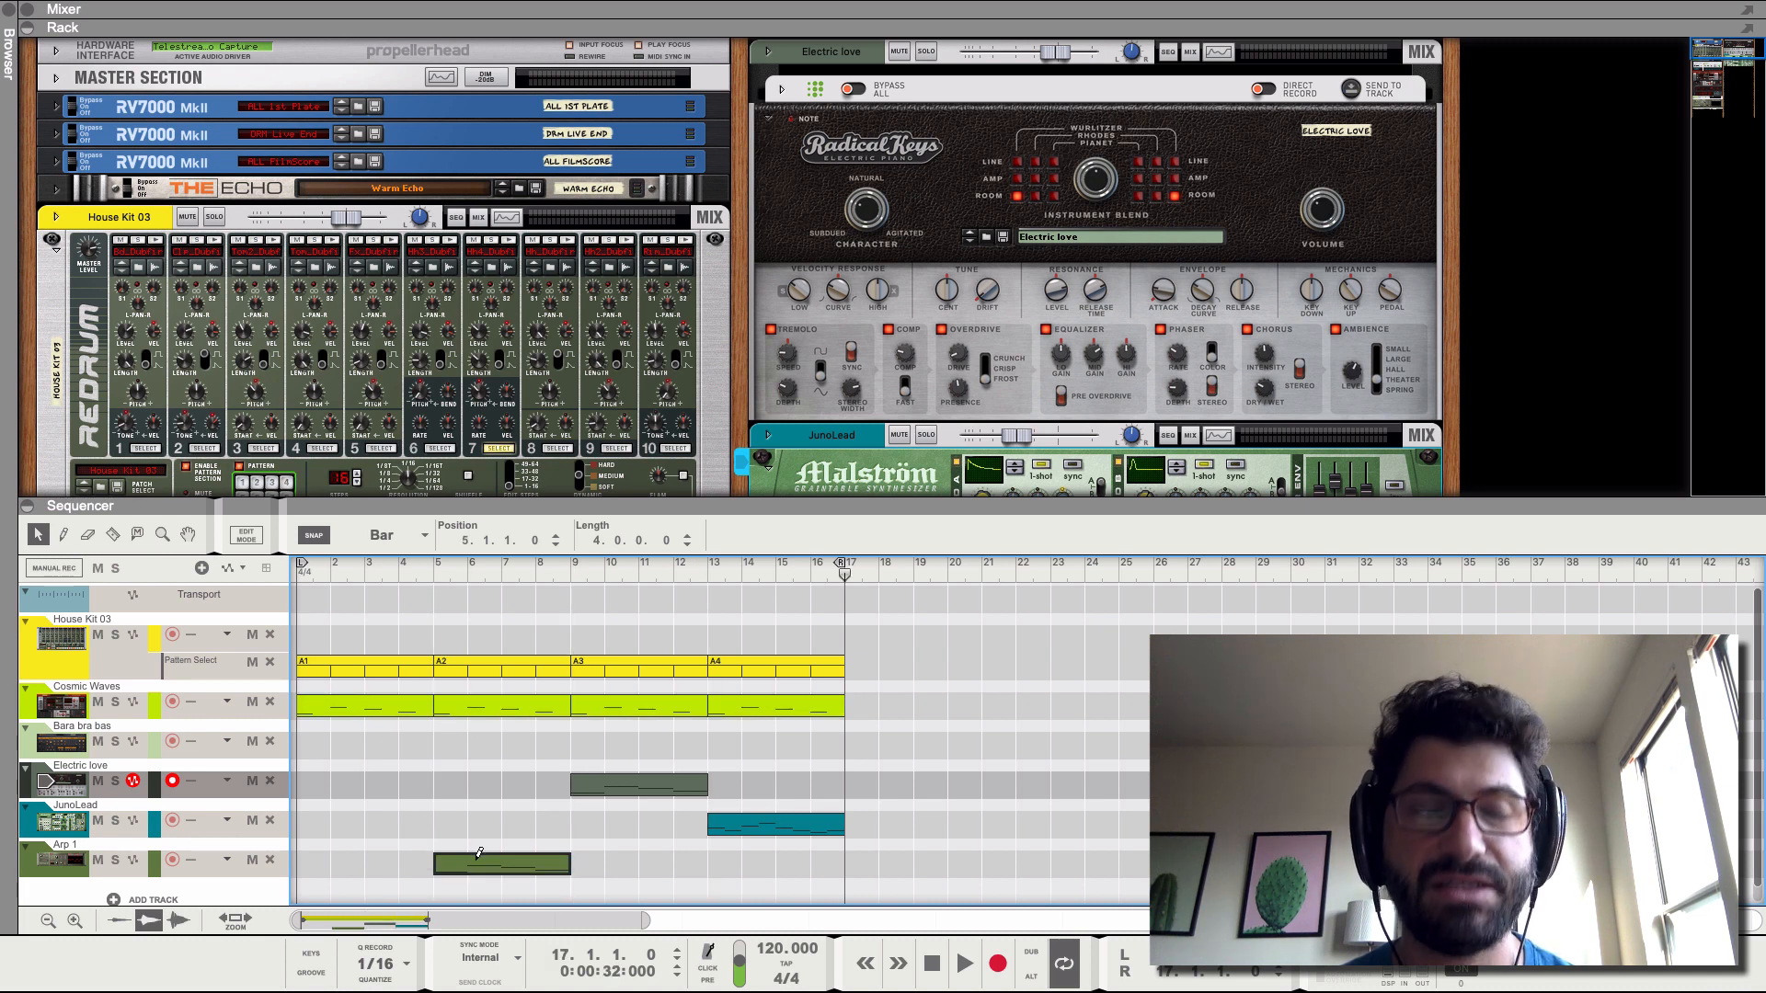
{"action": "key", "text": "ctrl+c"}
{"action": "key", "text": "ctrl+v"}
{"action": "key", "text": "ctrl+v"}
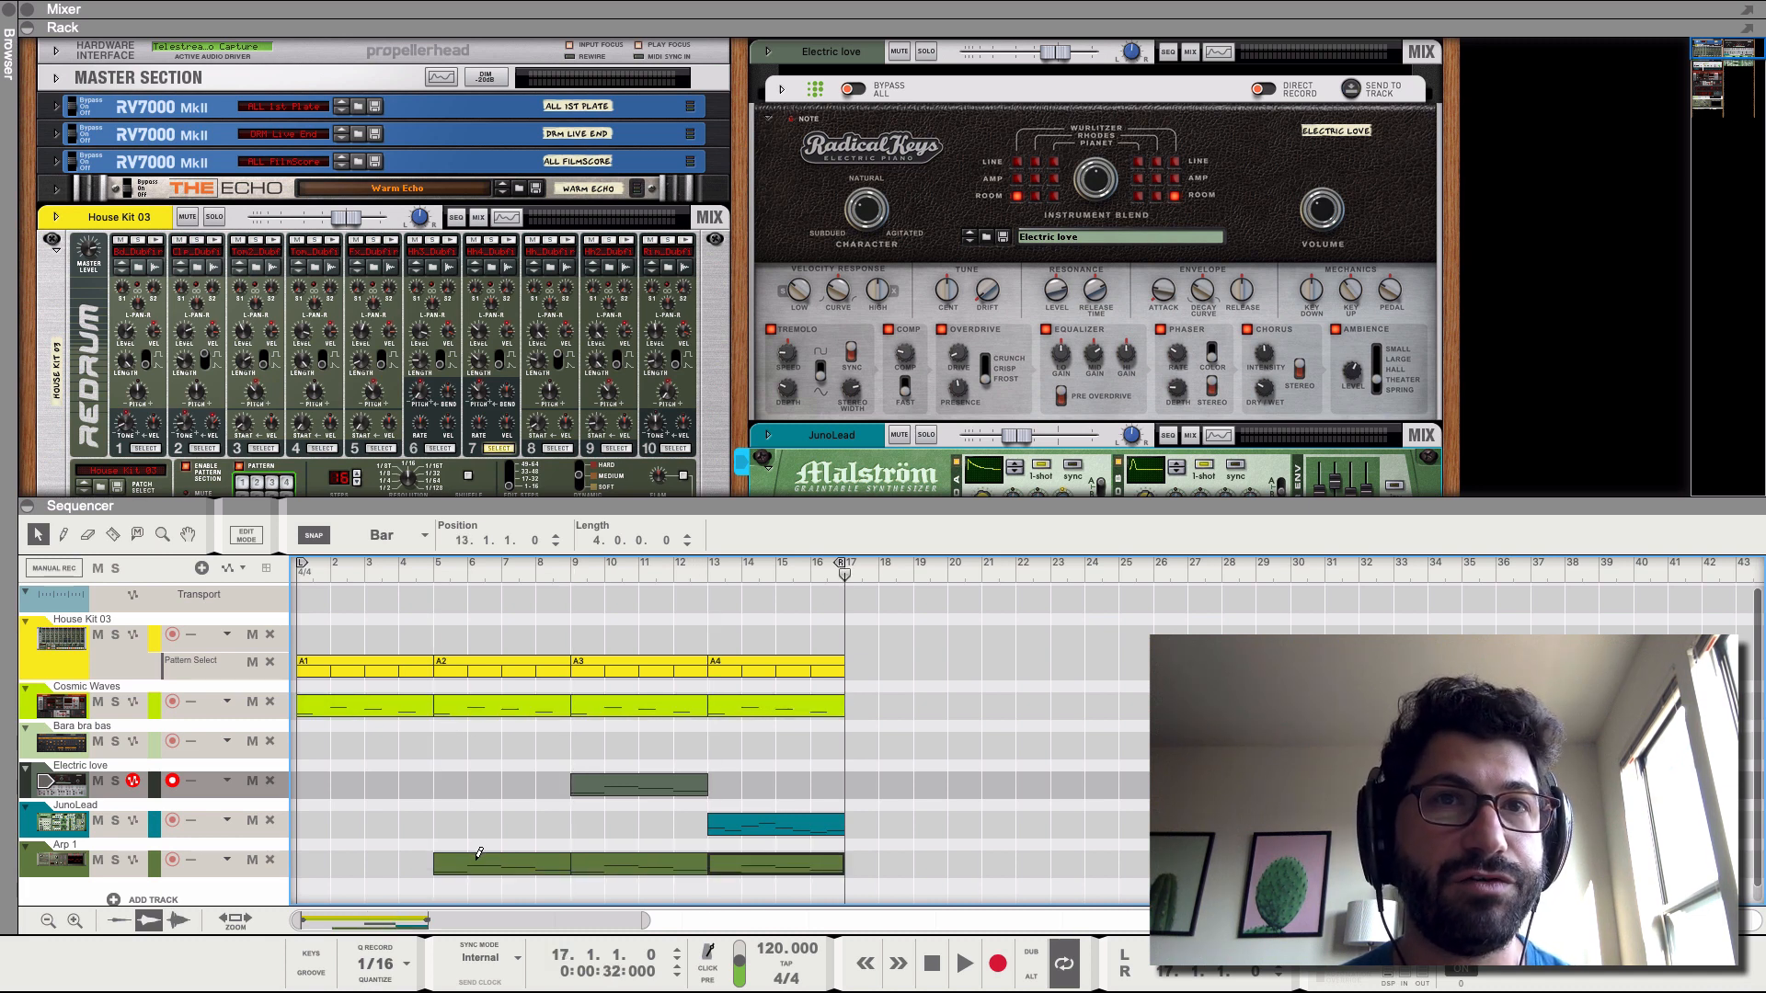
{"action": "left_click", "coordinate": [591, 790]}
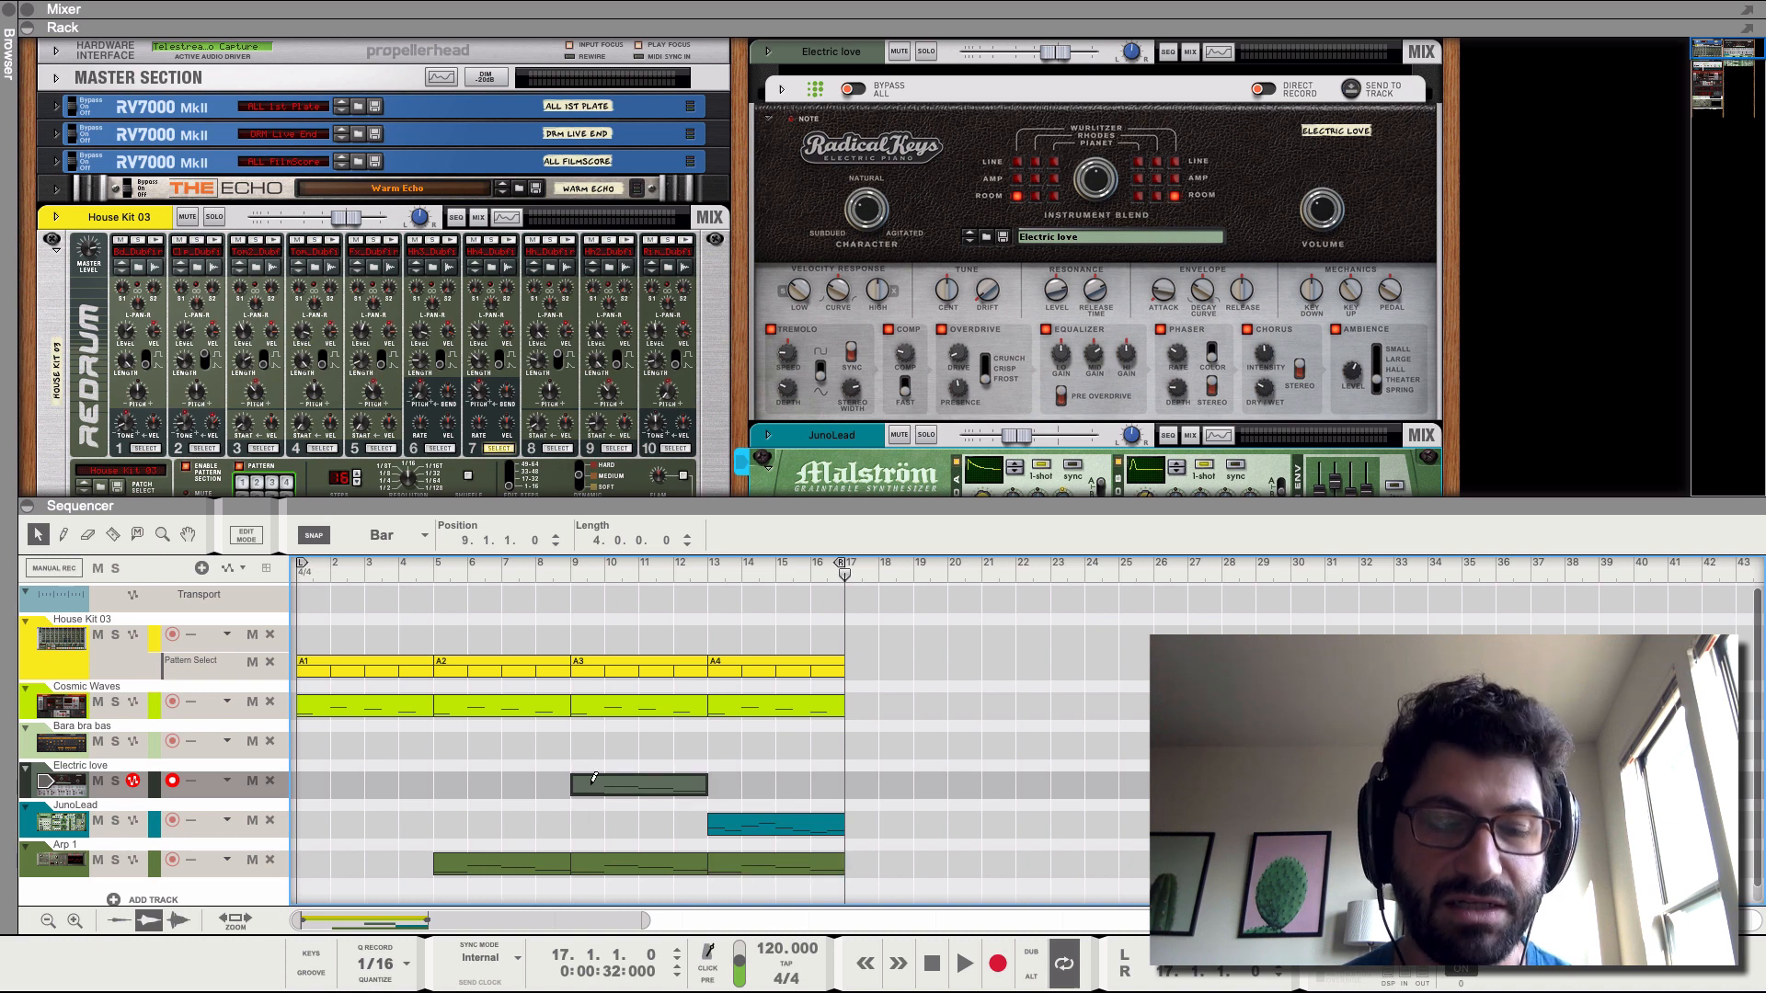
{"action": "key", "text": "ctrl+c"}
{"action": "key", "text": "ctrl+v"}
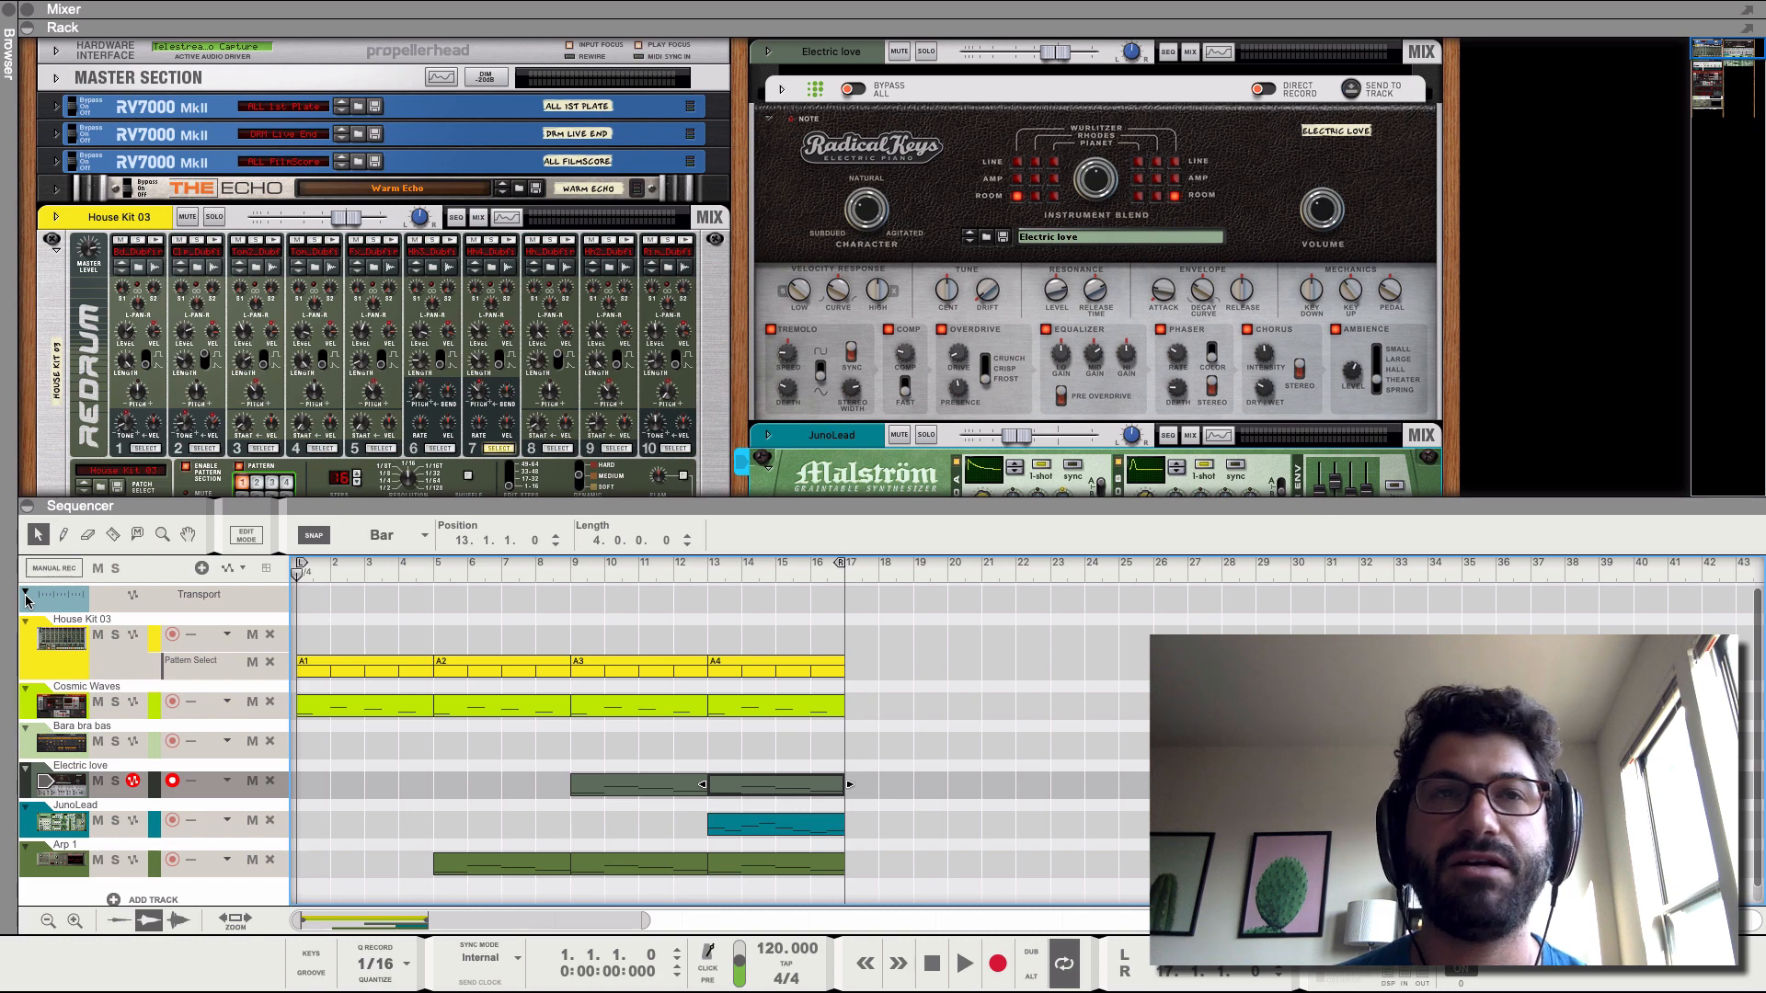
- Play the 16-bar arrangement from the start to hear how the layers enter, and stop near the end
{"action": "key", "text": "space"}
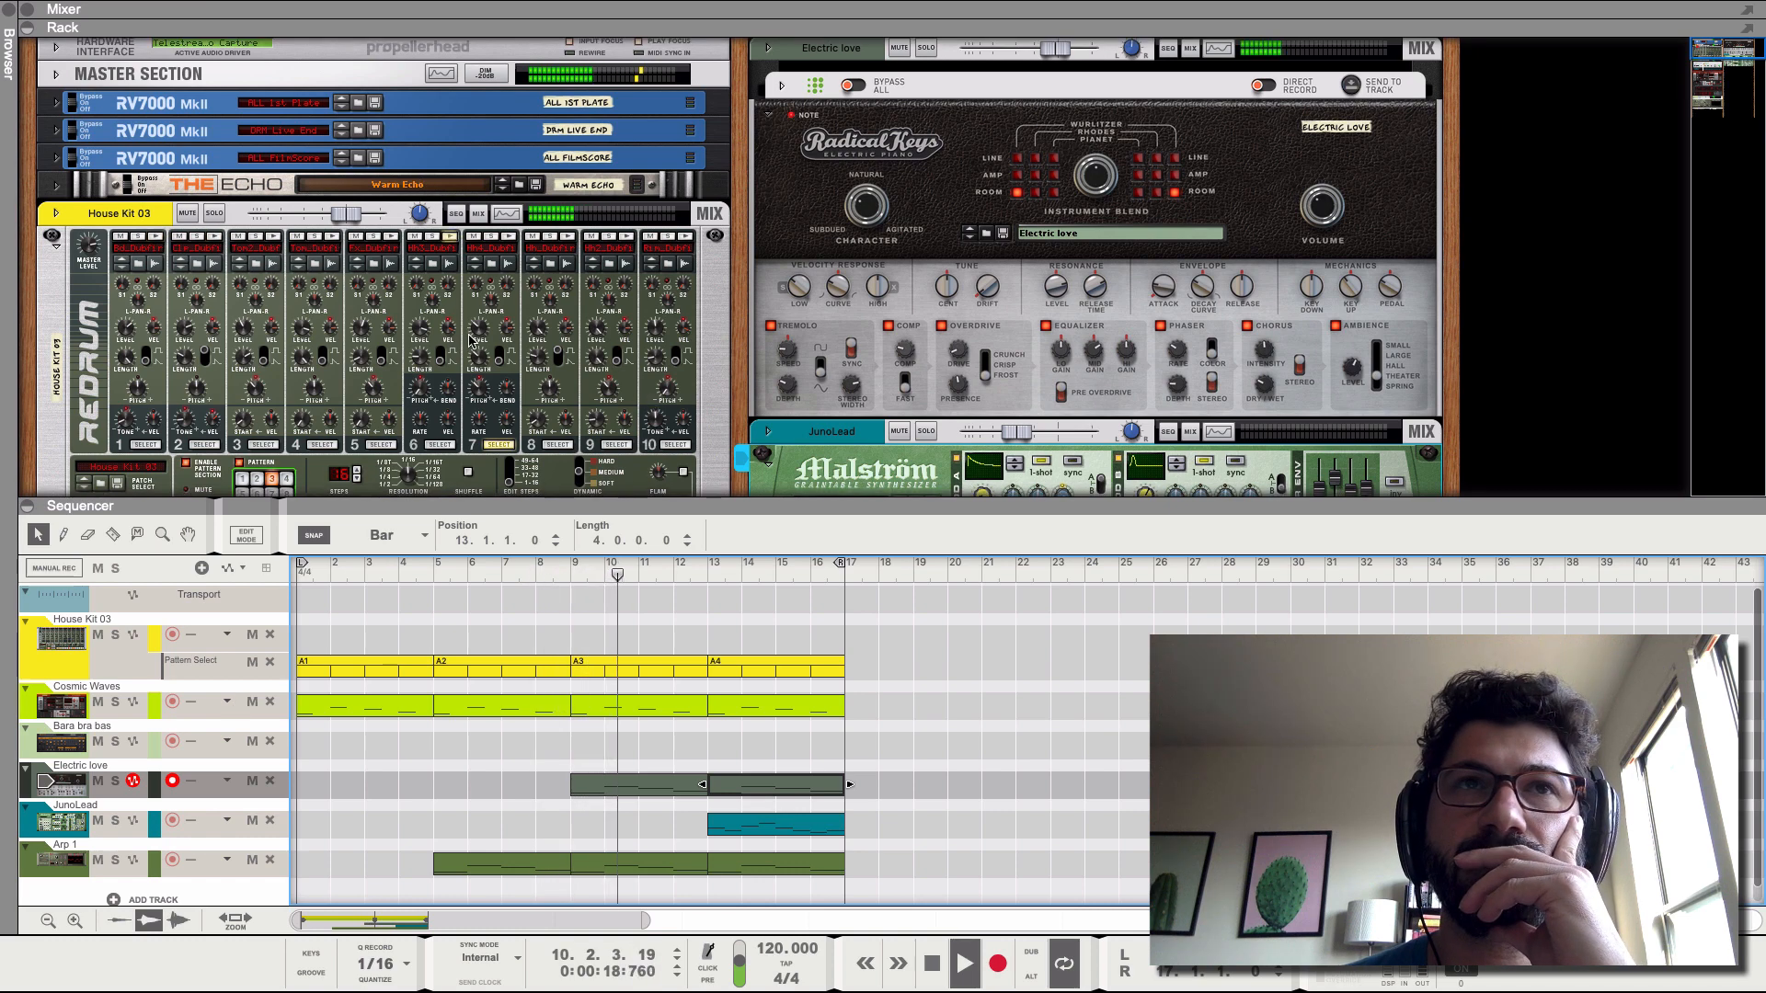
{"action": "scroll", "coordinate": [471, 341], "scroll_direction": "down", "scroll_amount": 5}
{"action": "scroll", "coordinate": [471, 340], "scroll_direction": "up", "scroll_amount": 3}
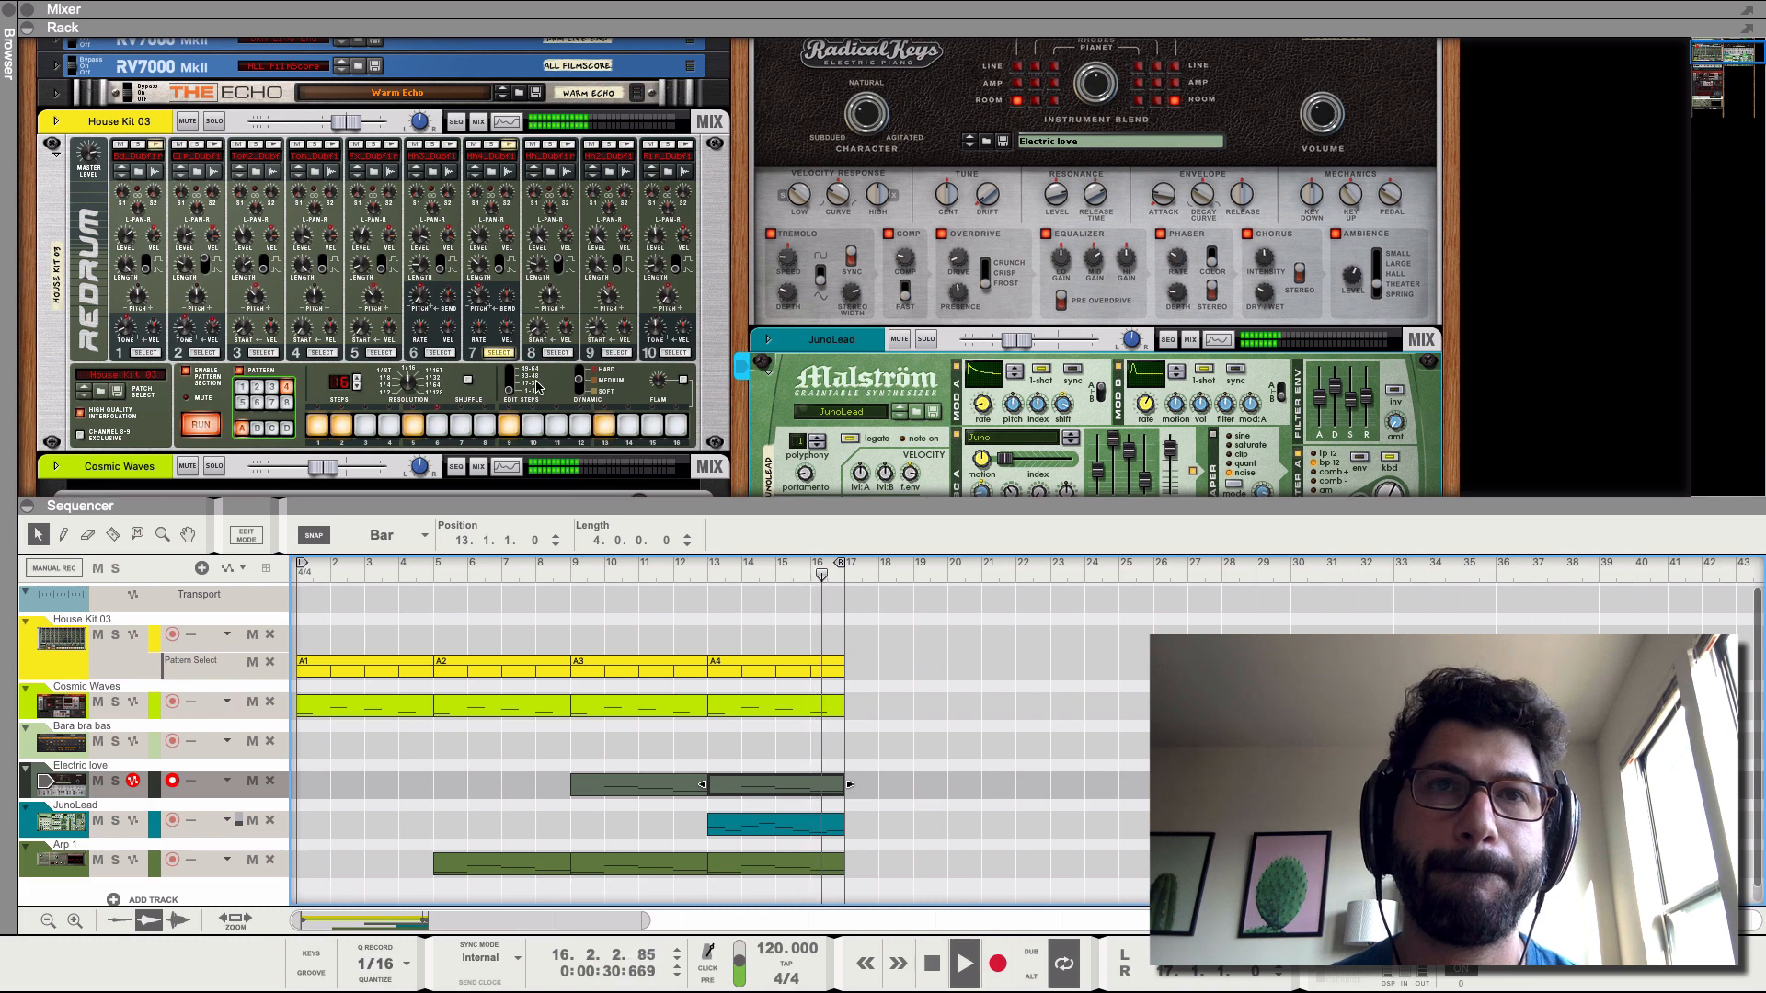
{"action": "key", "text": "space"}
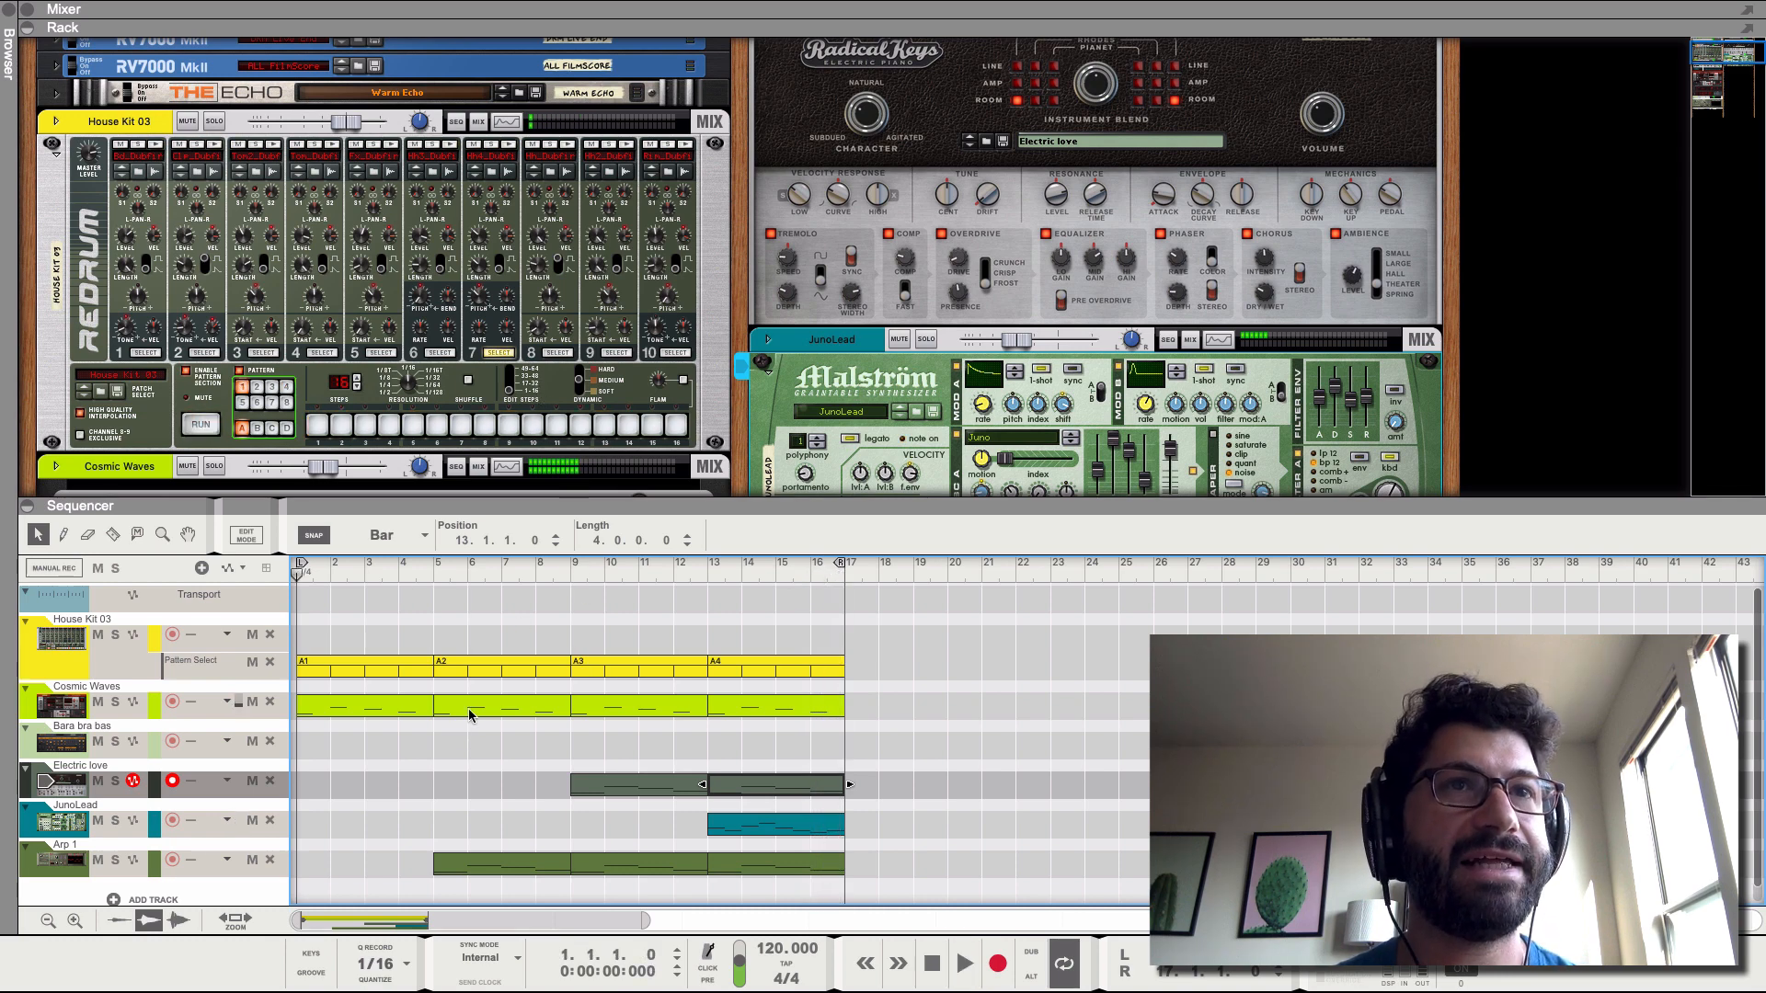
- Switch the Redrum to pattern 2, audition drum channel 7 and activate its first step
{"action": "left_click", "coordinate": [470, 708]}
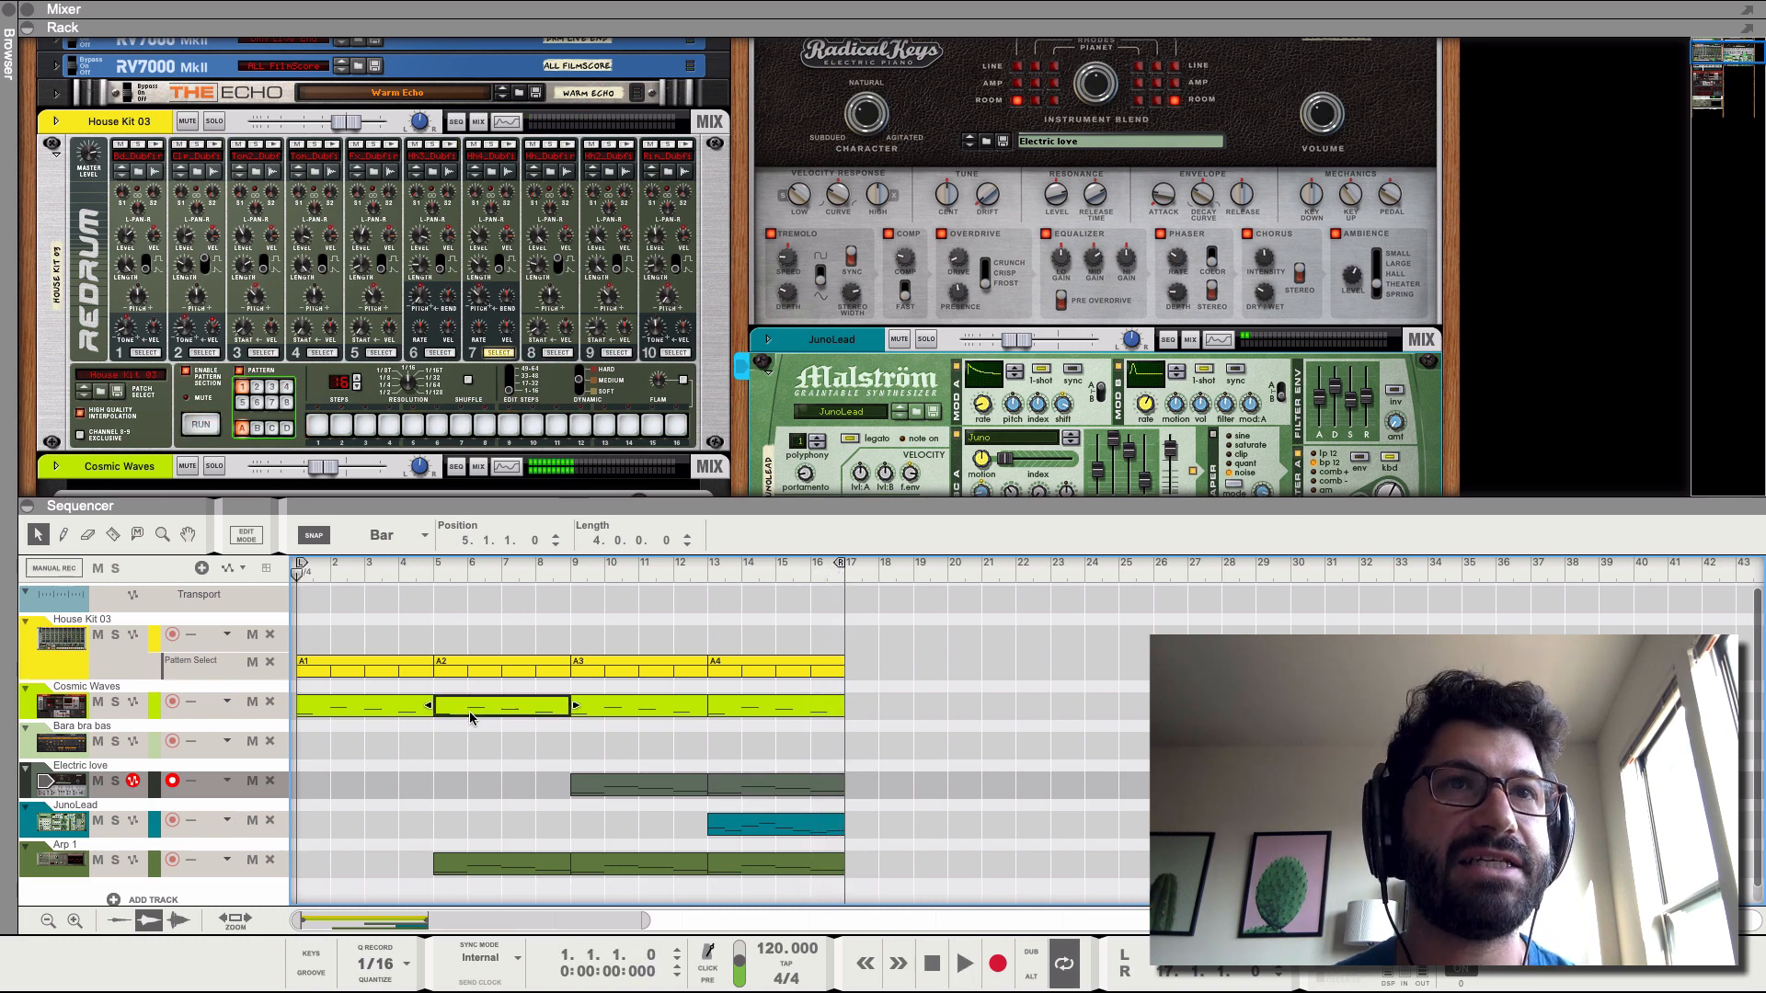
{"action": "left_click", "coordinate": [258, 387]}
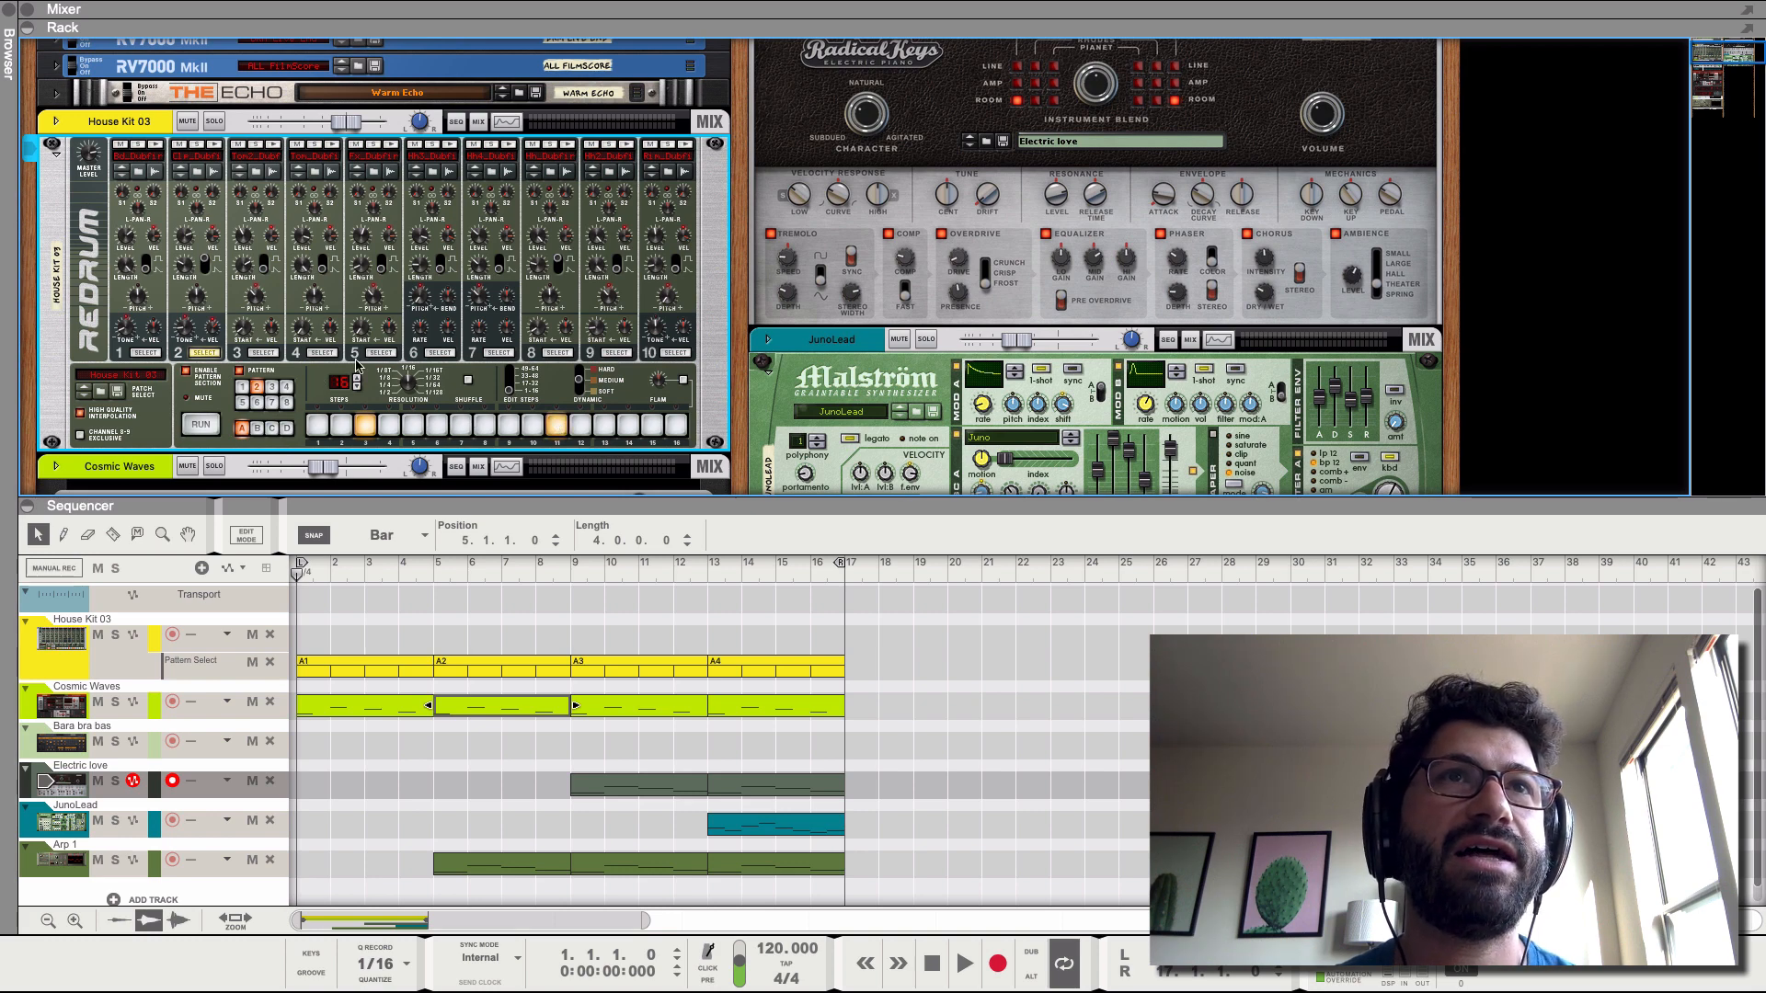
{"action": "left_click", "coordinate": [496, 353]}
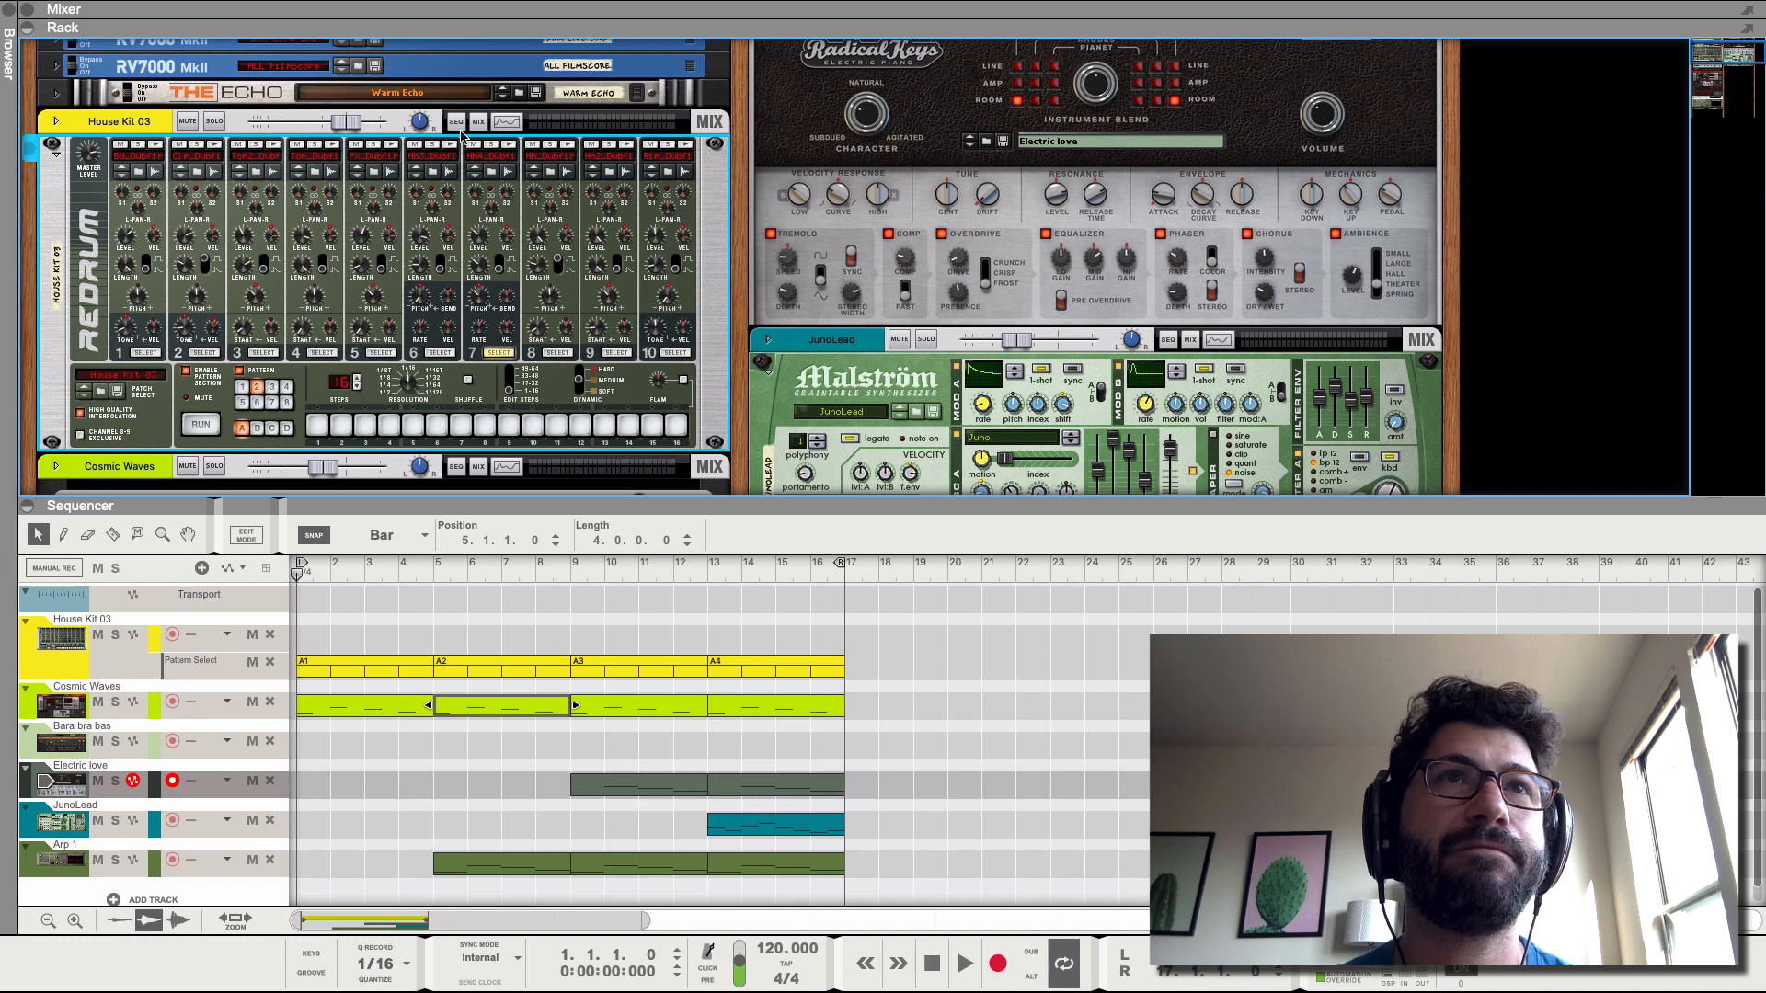
{"action": "left_click", "coordinate": [494, 144]}
{"action": "left_click", "coordinate": [506, 150]}
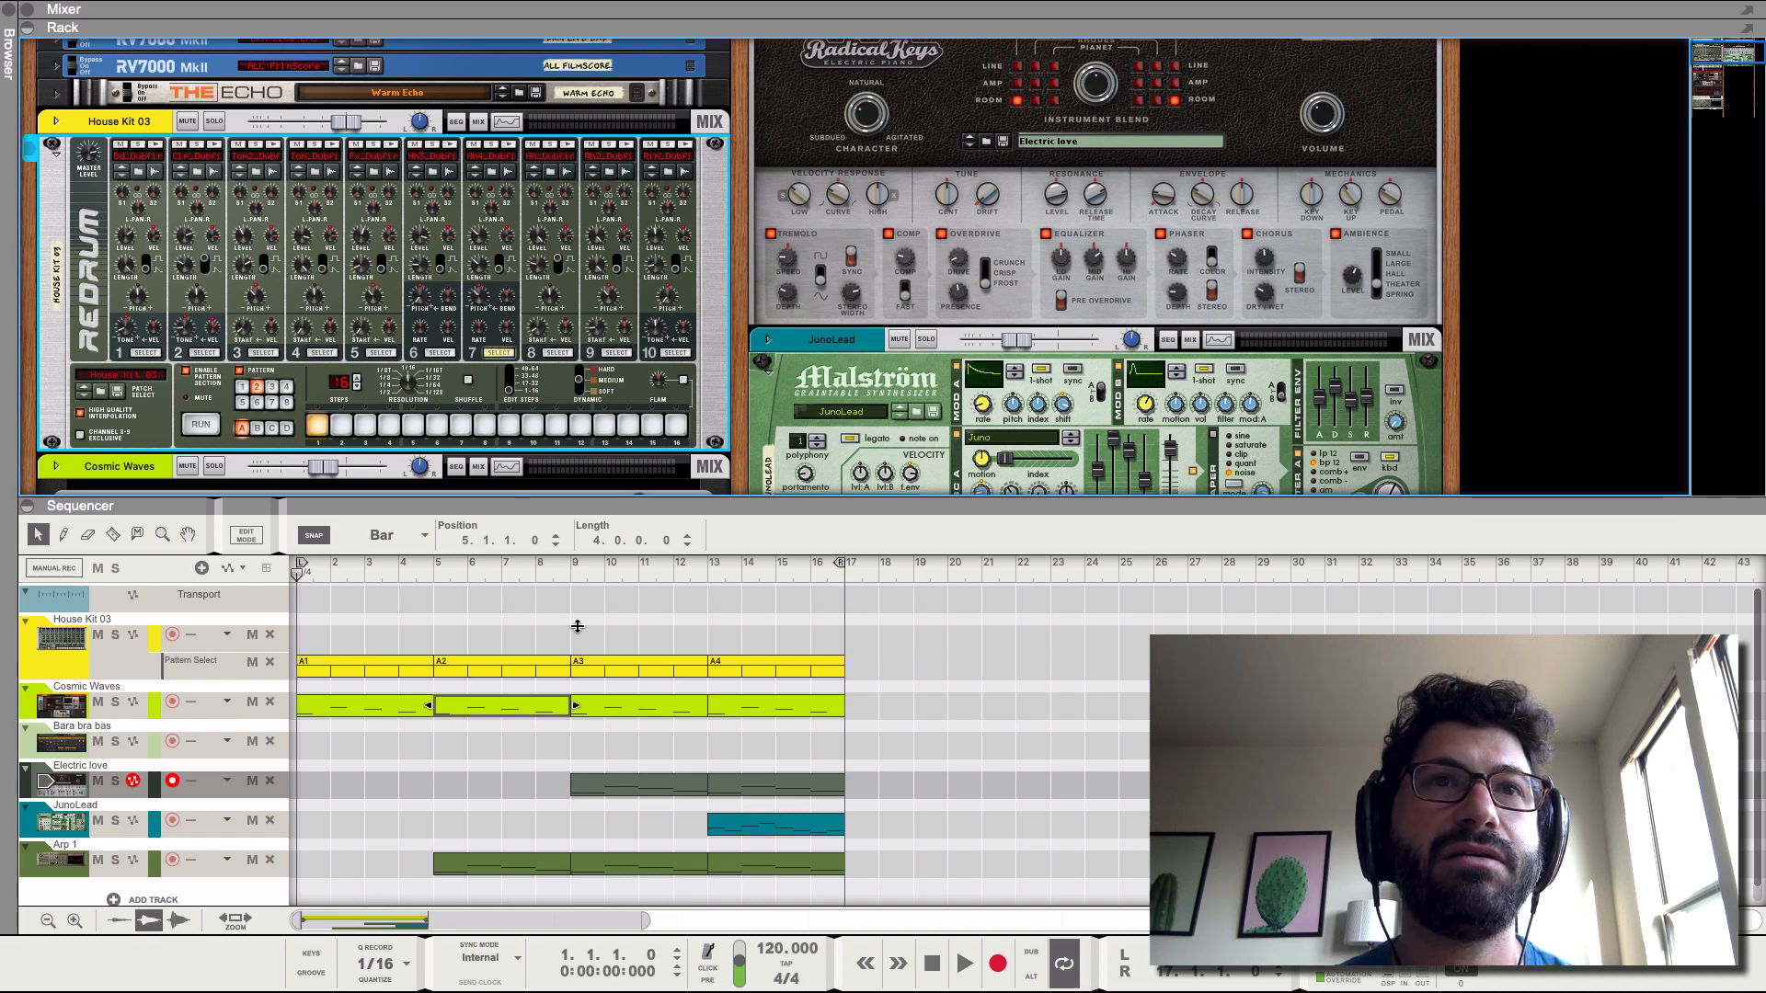
- Play from bar 5 and check drum channel 7's steps in Redrum patterns 3 and 4 before stopping playback
{"action": "key", "text": "space"}
{"action": "left_click", "coordinate": [429, 575]}
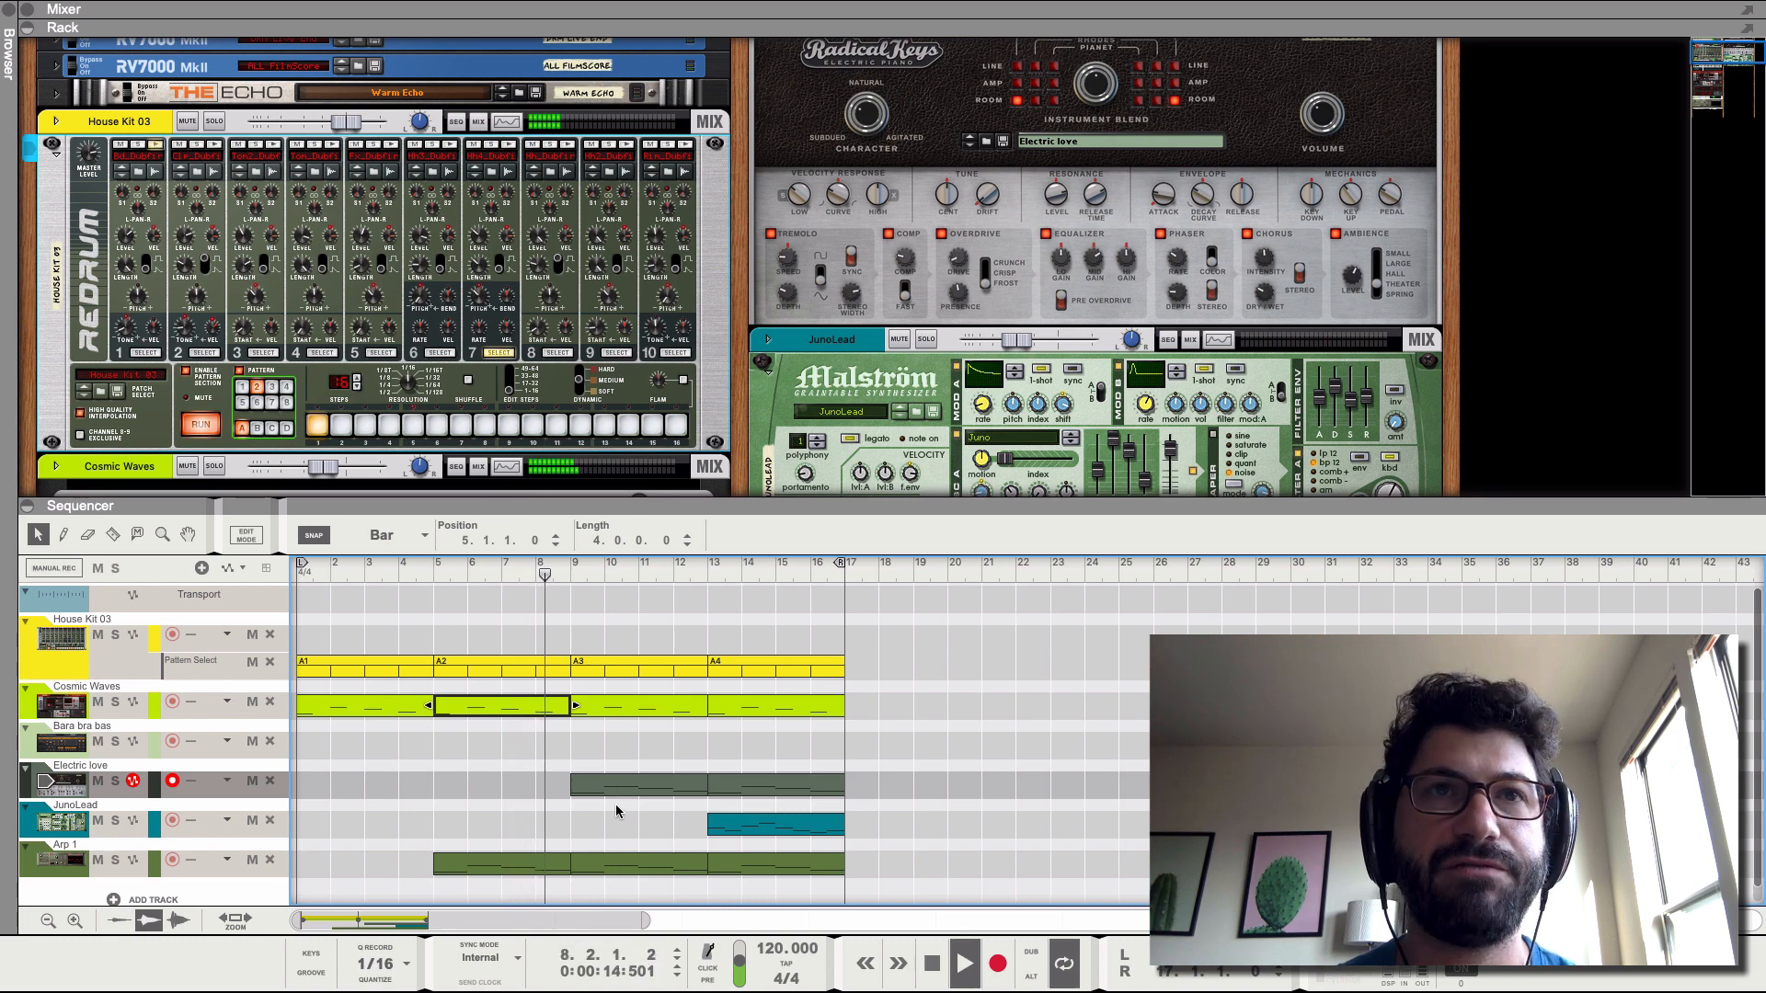
{"action": "left_click", "coordinate": [273, 387]}
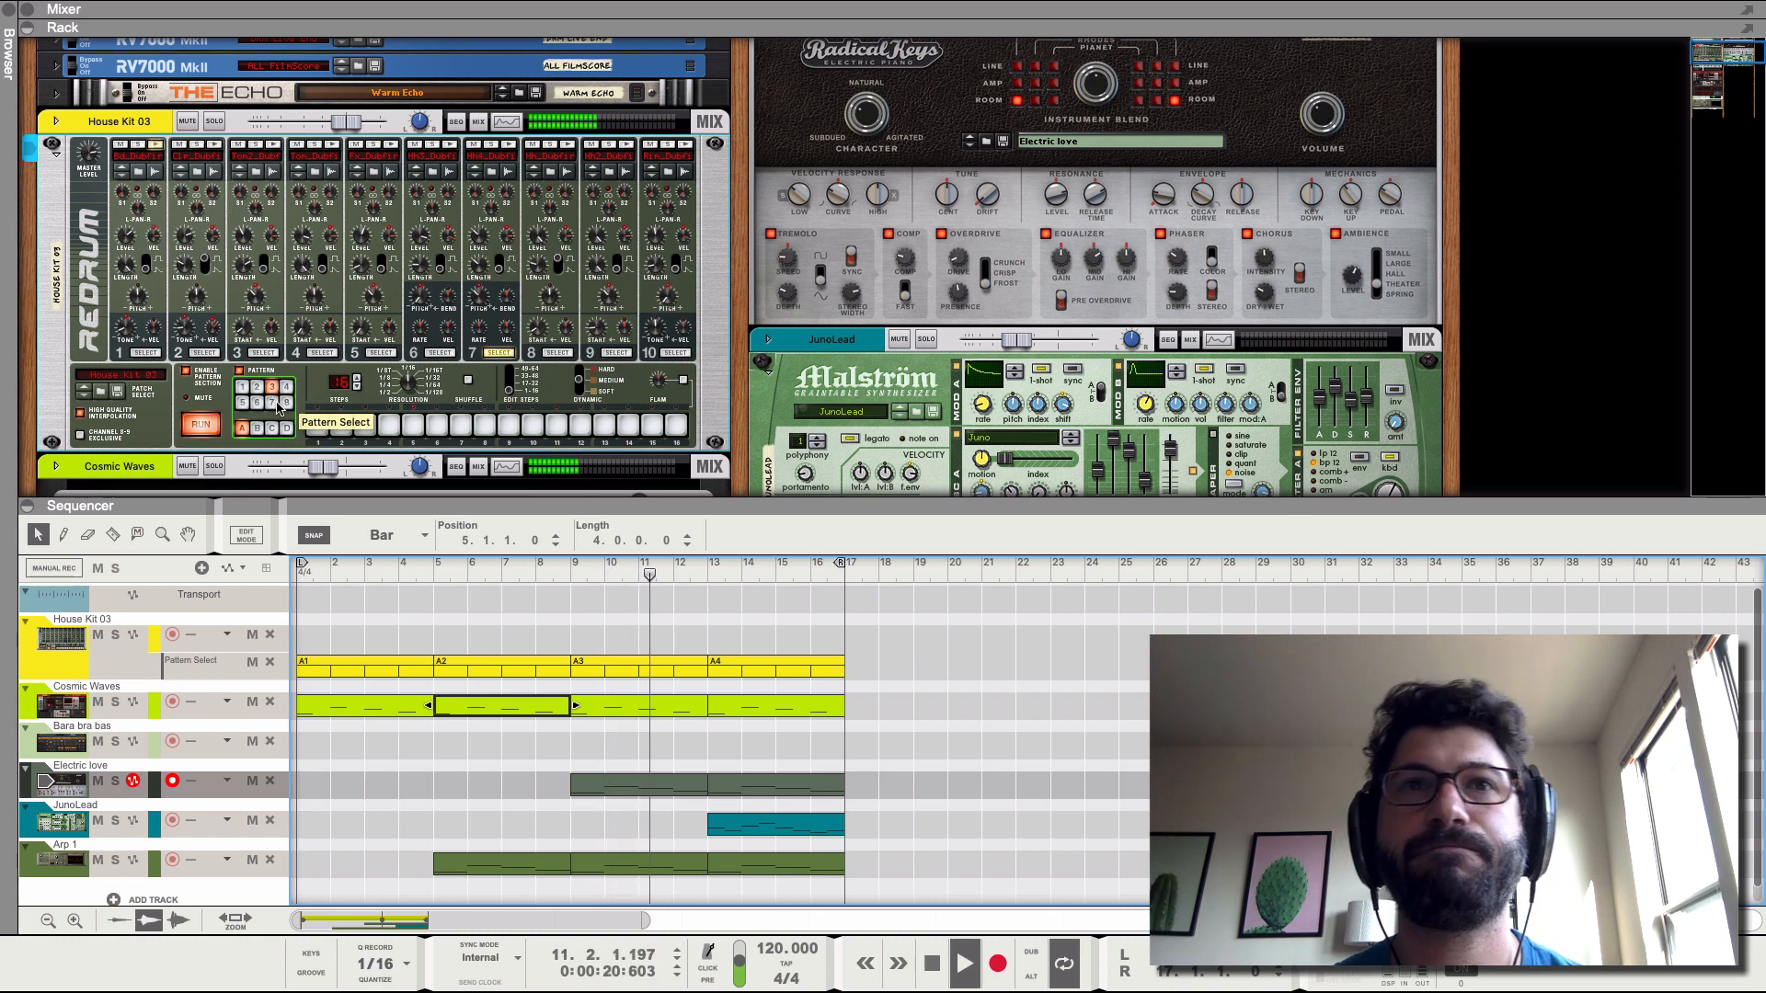
{"action": "left_click", "coordinate": [286, 387]}
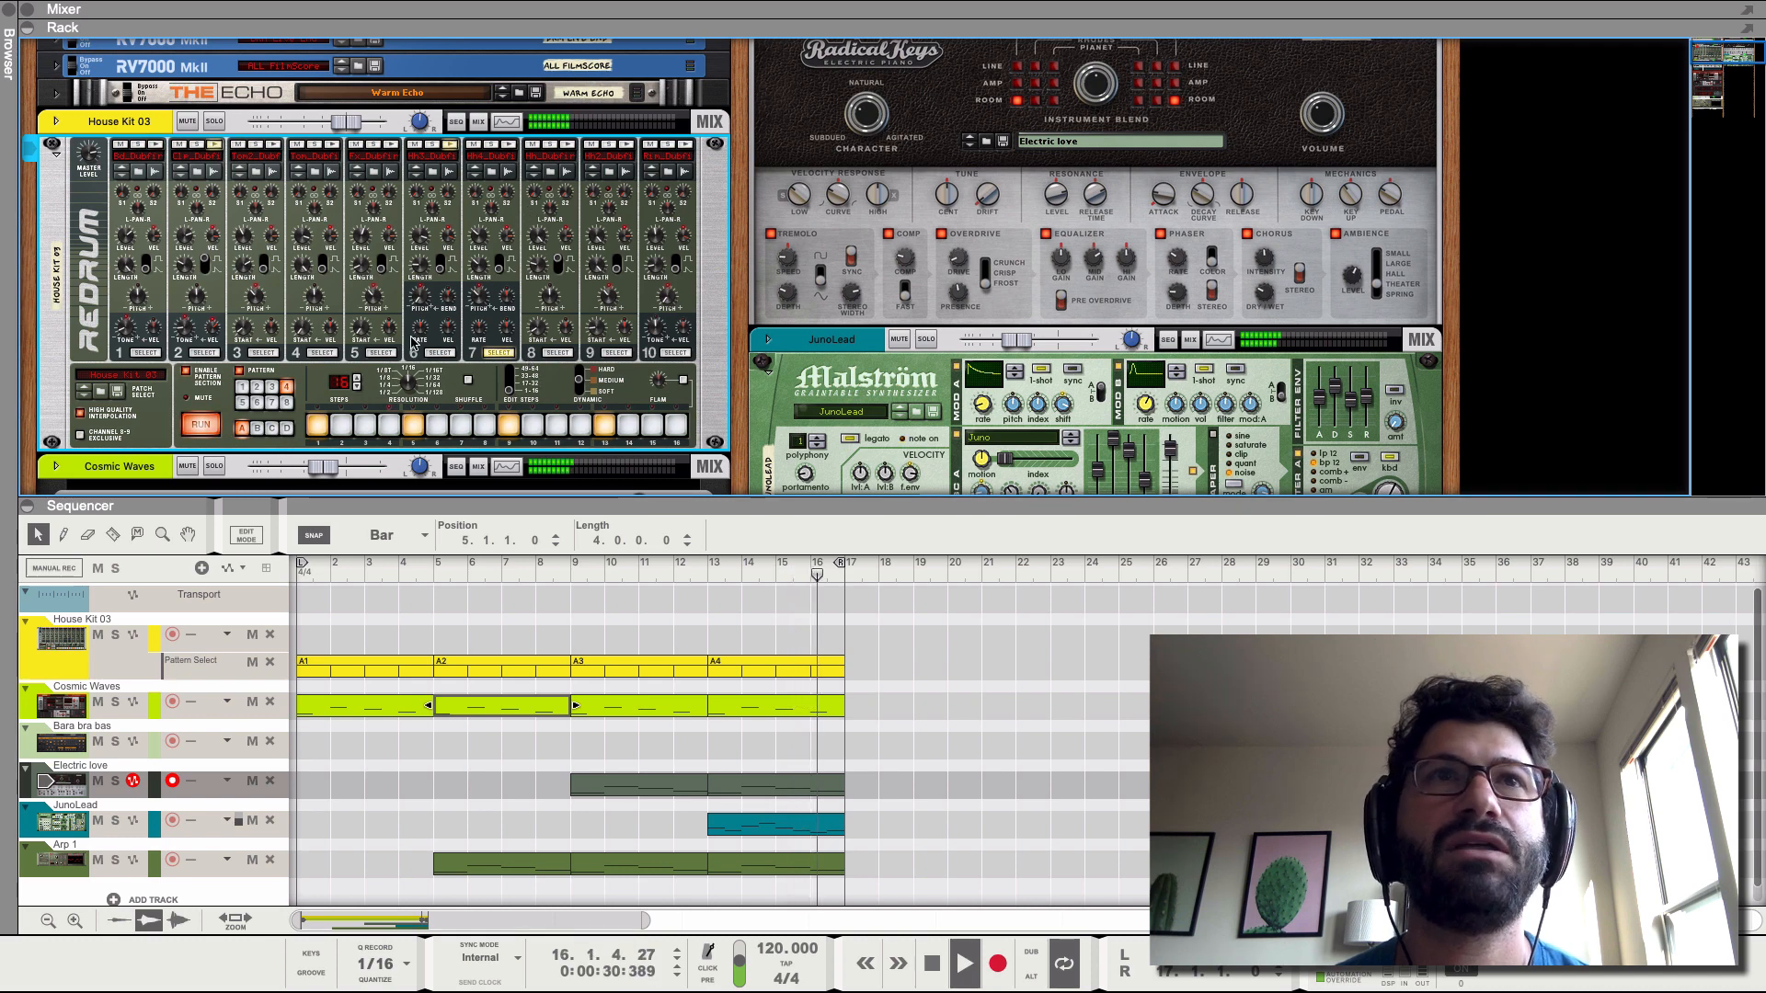
{"action": "key", "text": "space"}
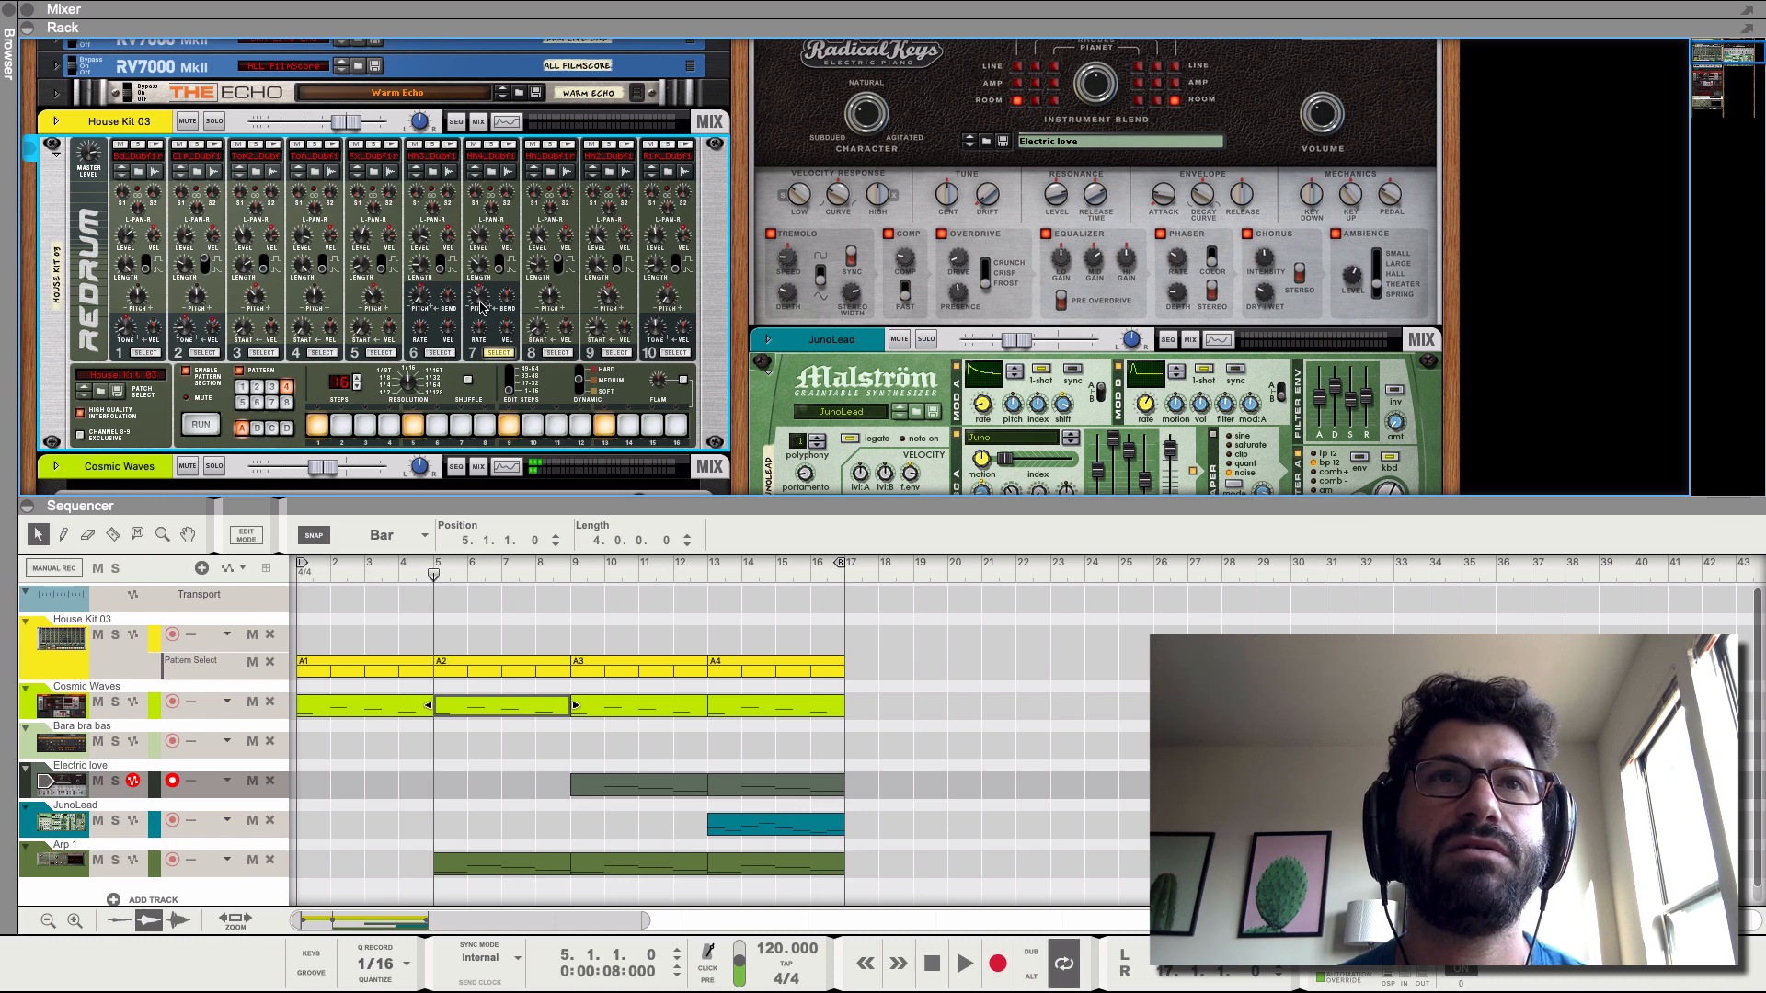
- Play the arrangement from bar 5 for a few bars to hear the drum pattern, and stop playback
{"action": "key", "text": "space"}
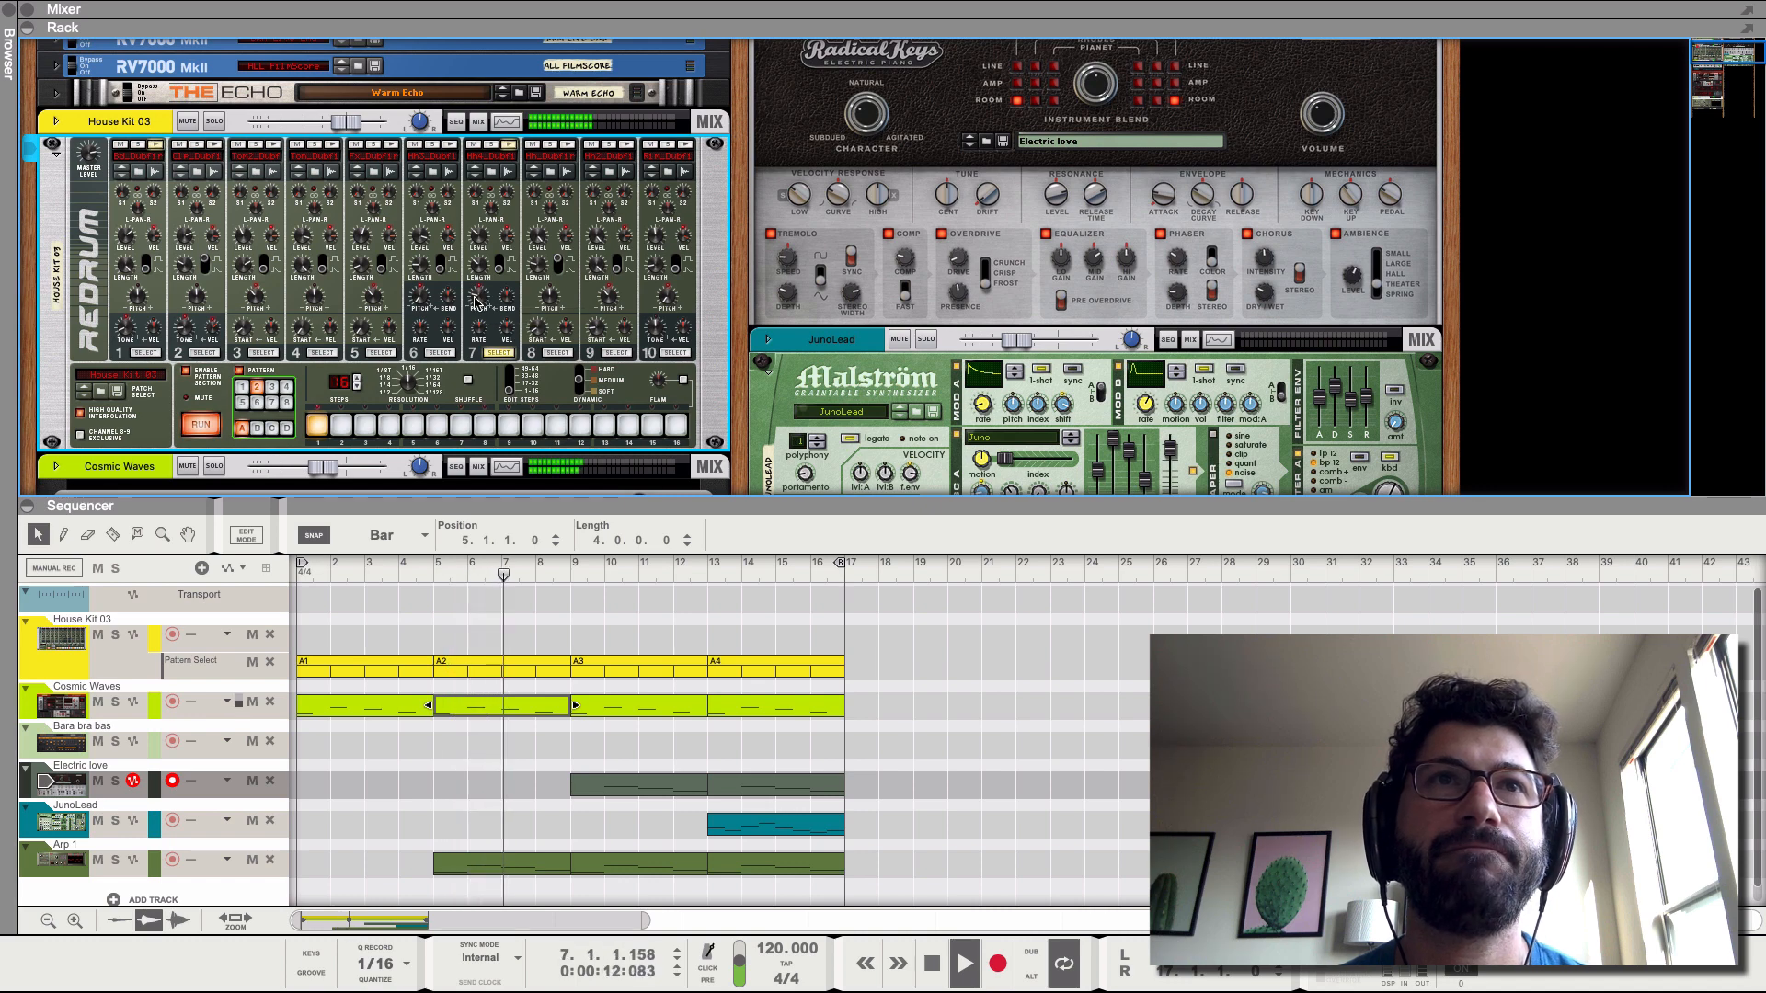
{"action": "key", "text": "space"}
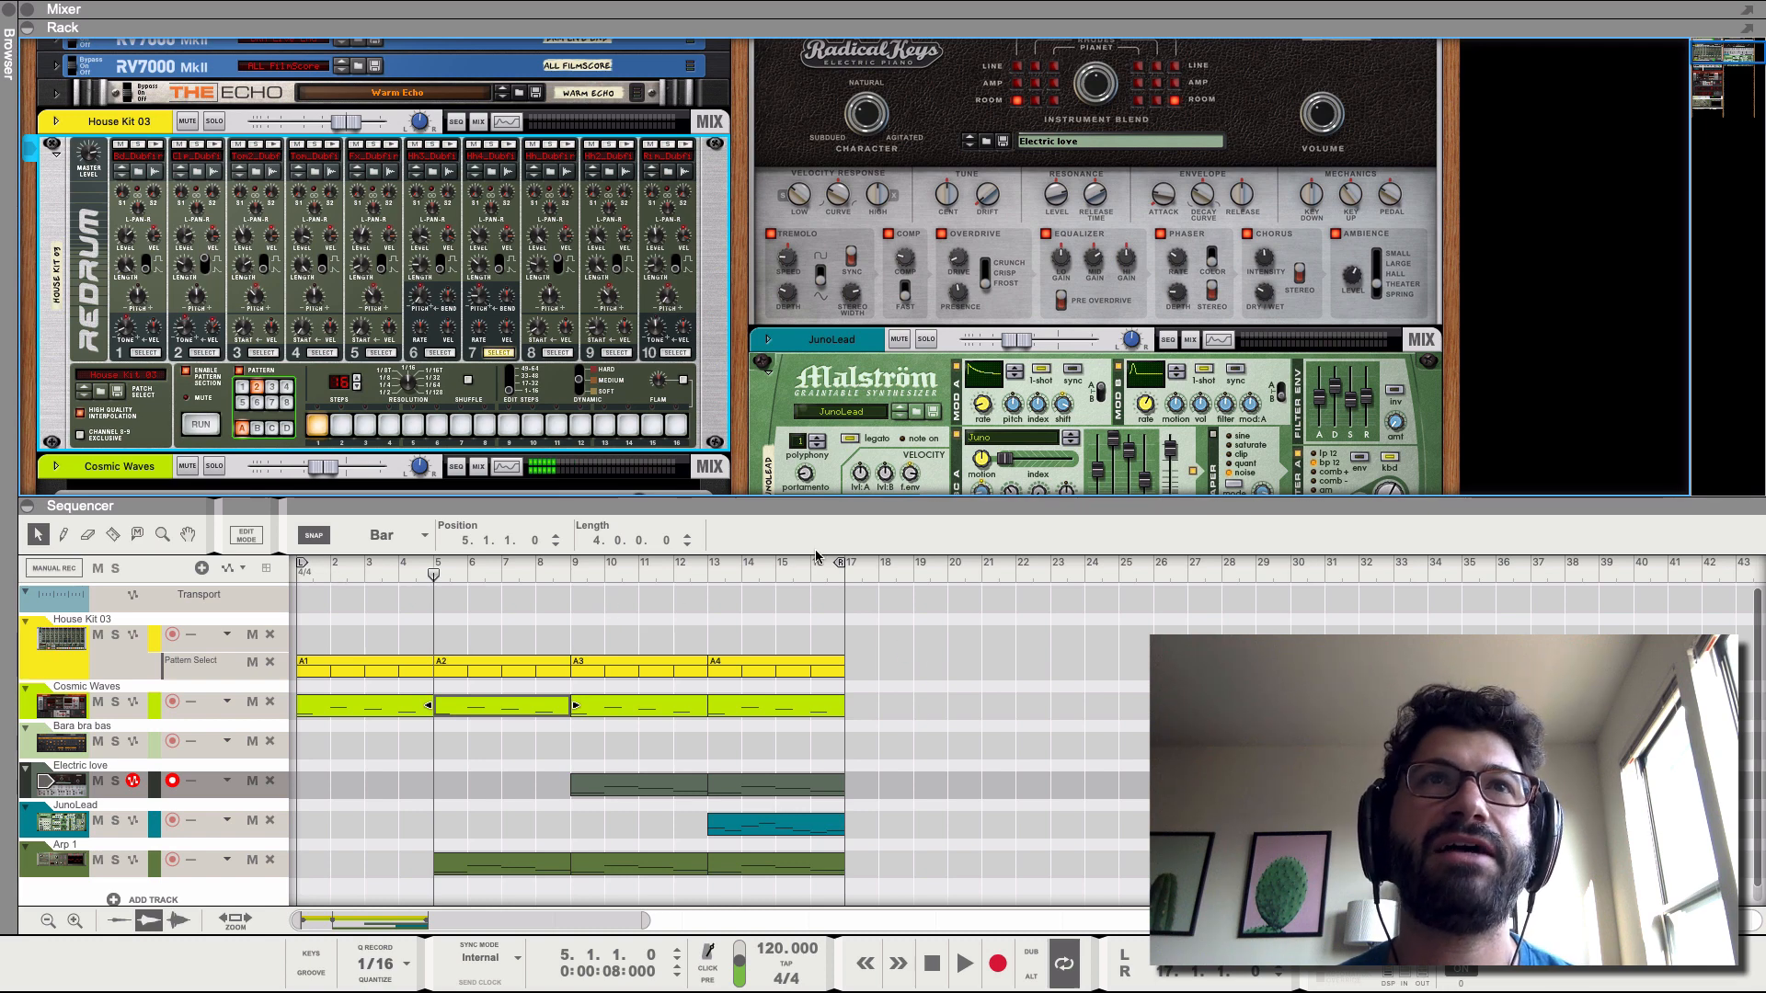
- Expand the Master Section, show its insert effects and switch off their bypass
{"action": "scroll", "coordinate": [136, 296], "scroll_direction": "up", "scroll_amount": 3}
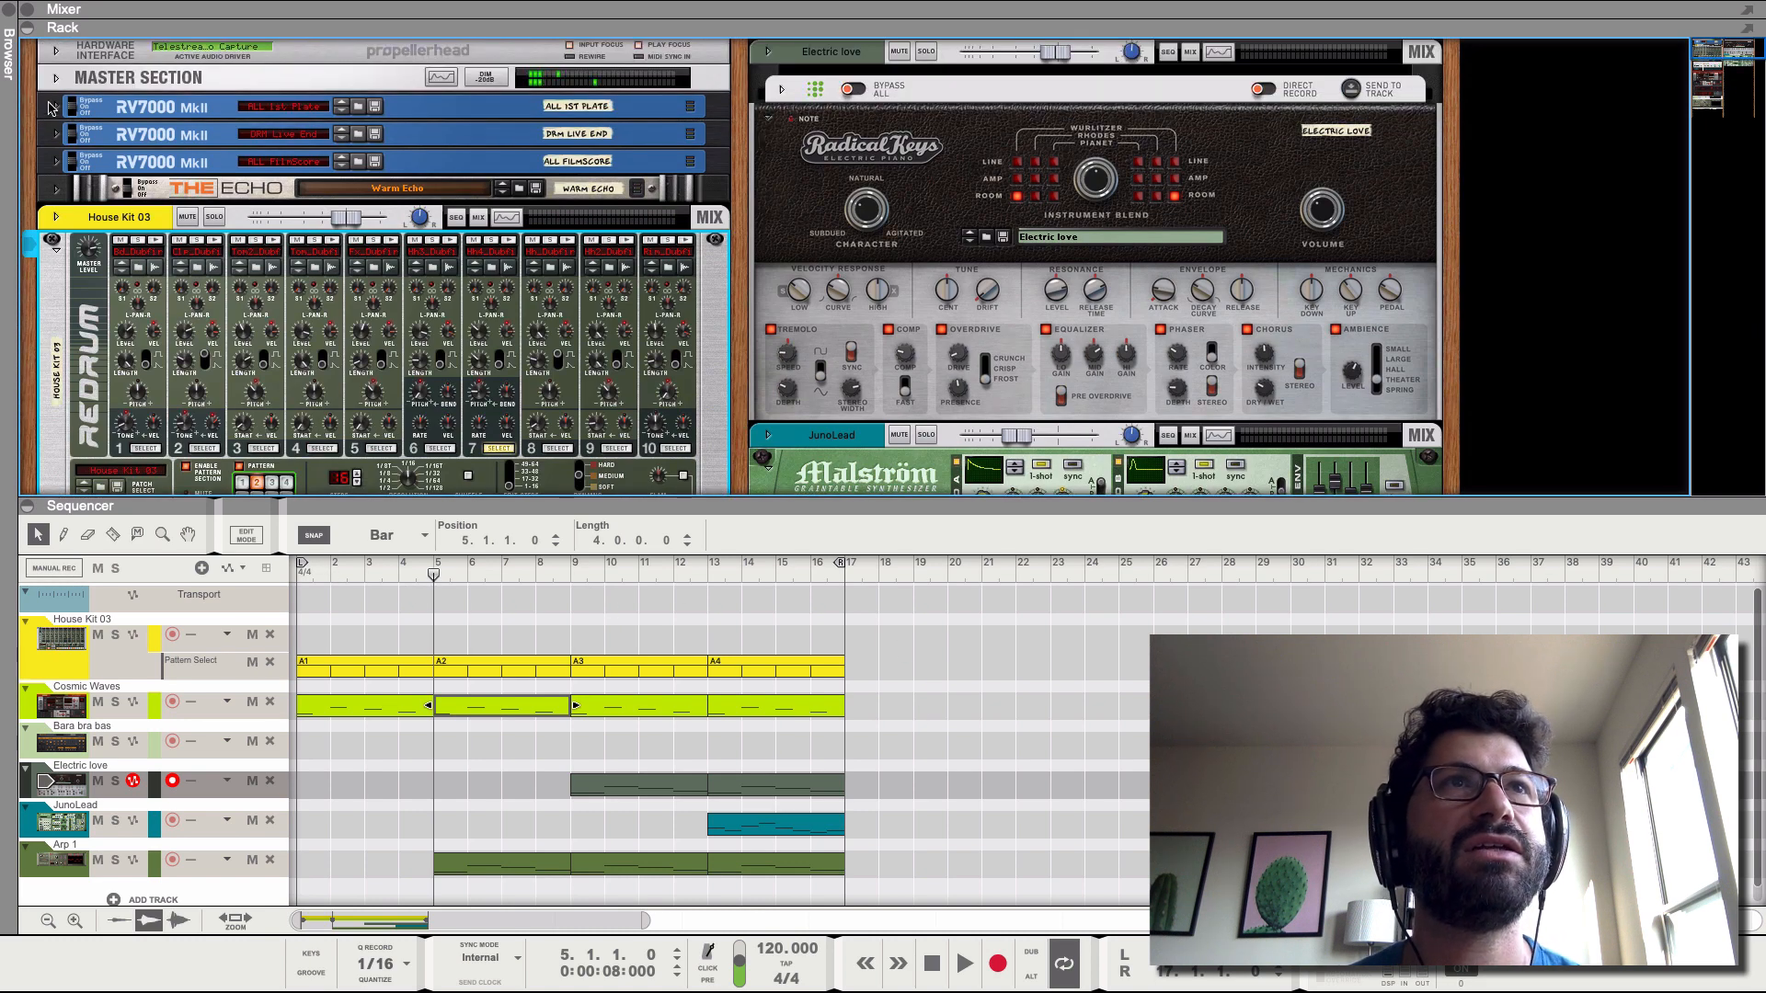
{"action": "left_click", "coordinate": [55, 79]}
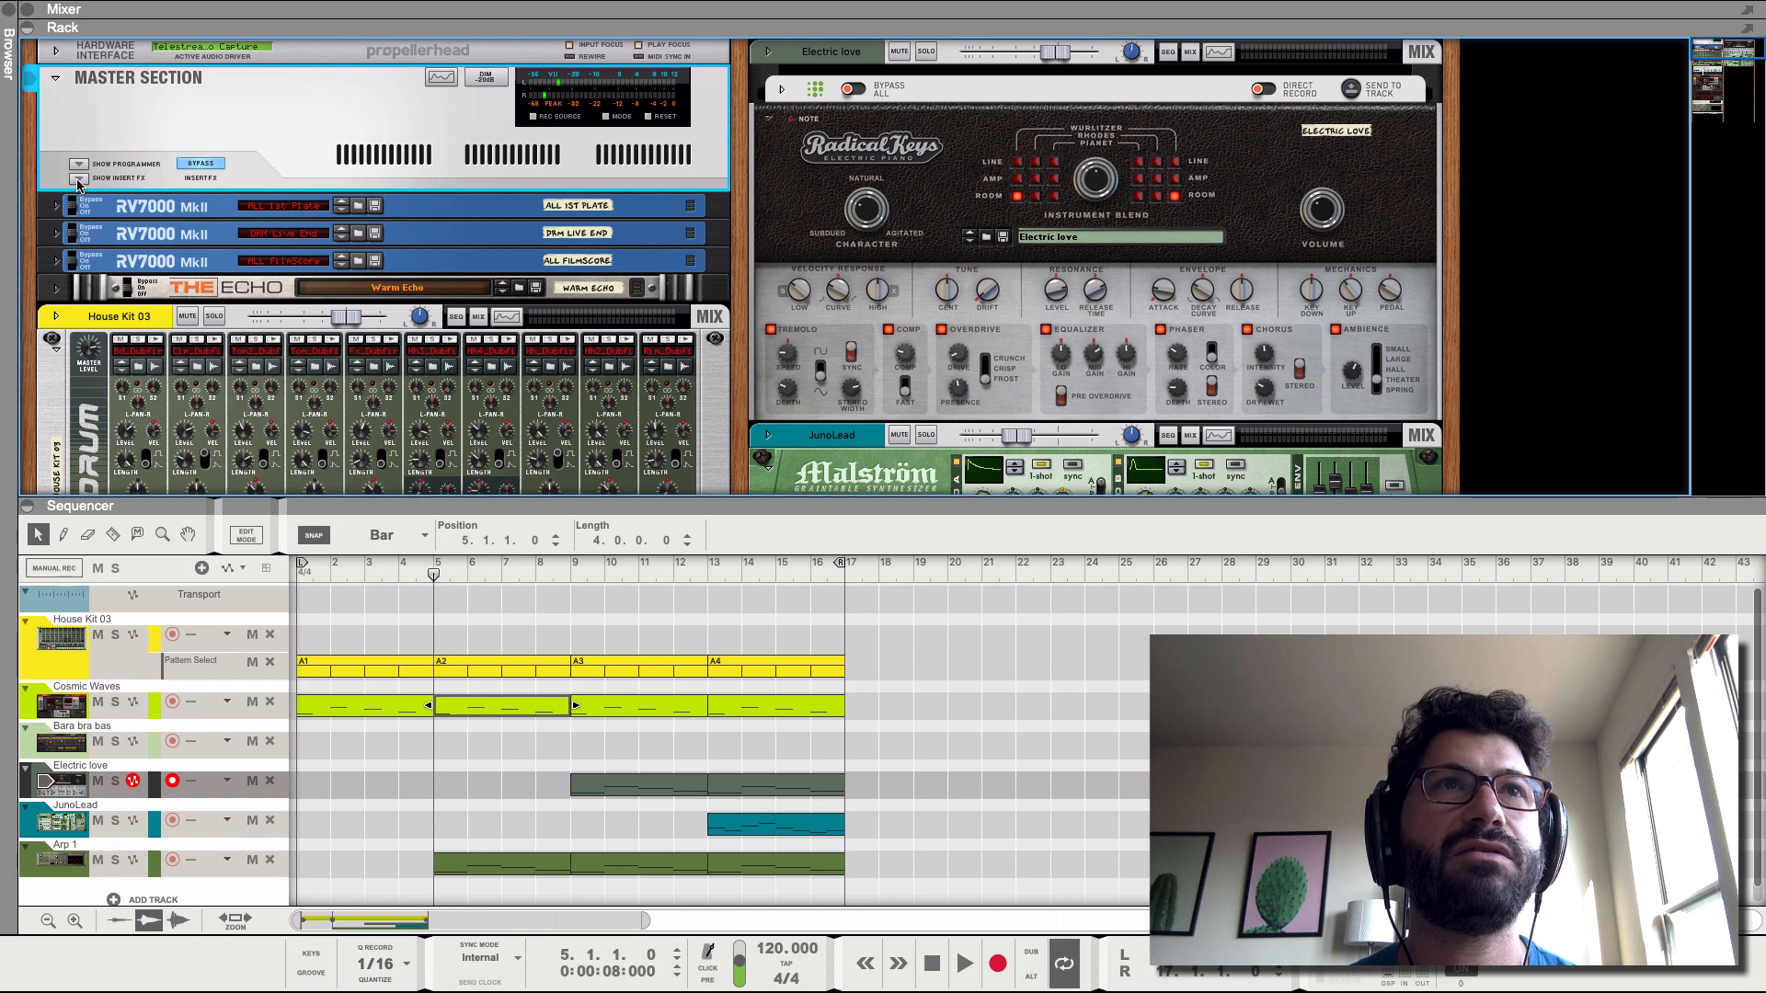
{"action": "left_click", "coordinate": [78, 180]}
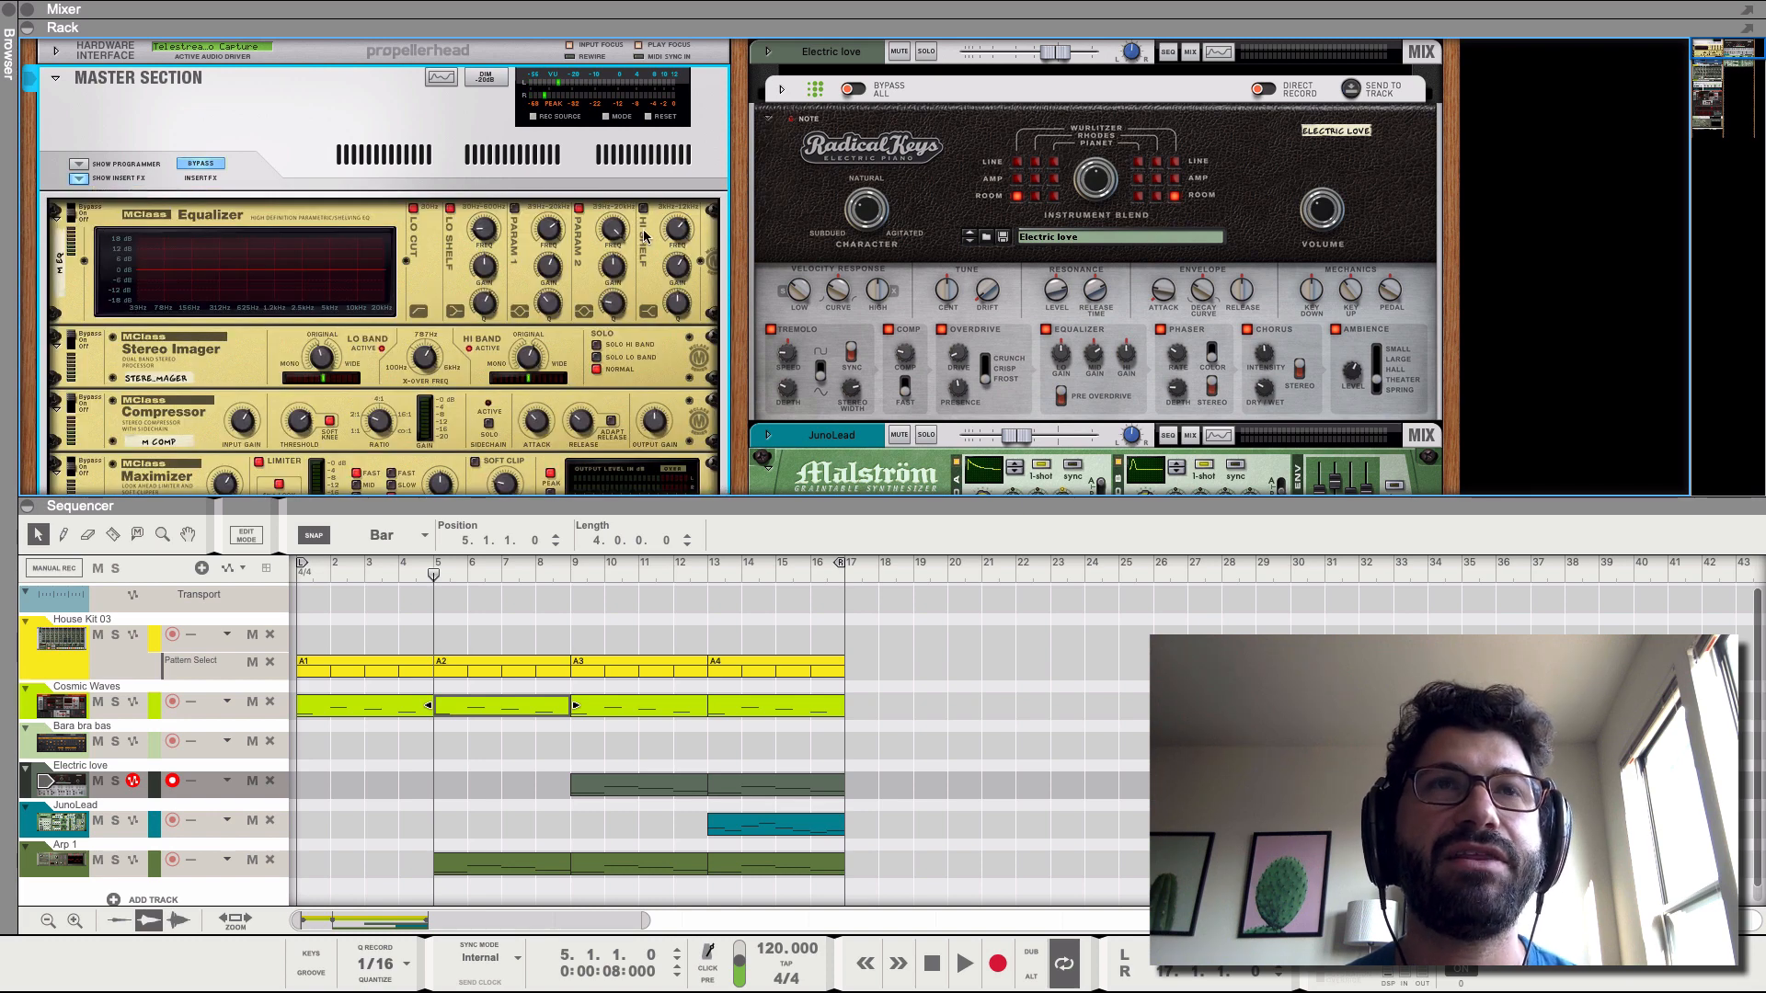
{"action": "scroll", "coordinate": [190, 351], "scroll_direction": "down", "scroll_amount": 5}
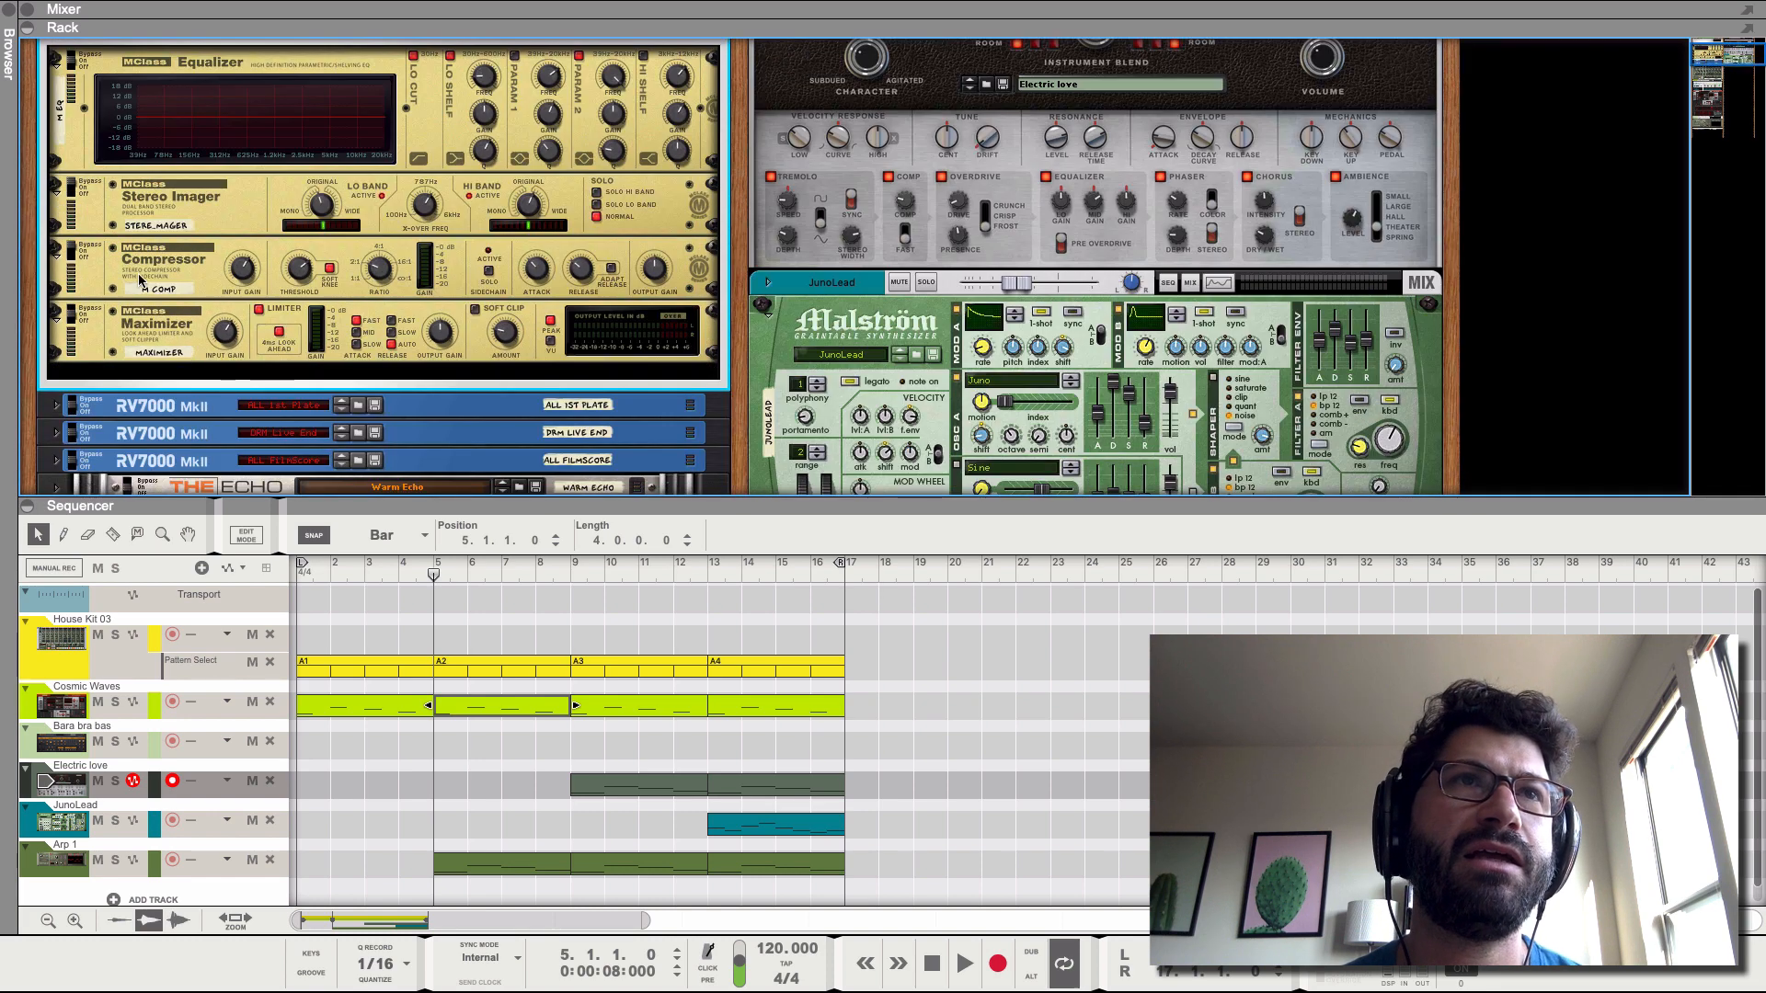
{"action": "scroll", "coordinate": [69, 303], "scroll_direction": "up", "scroll_amount": 5}
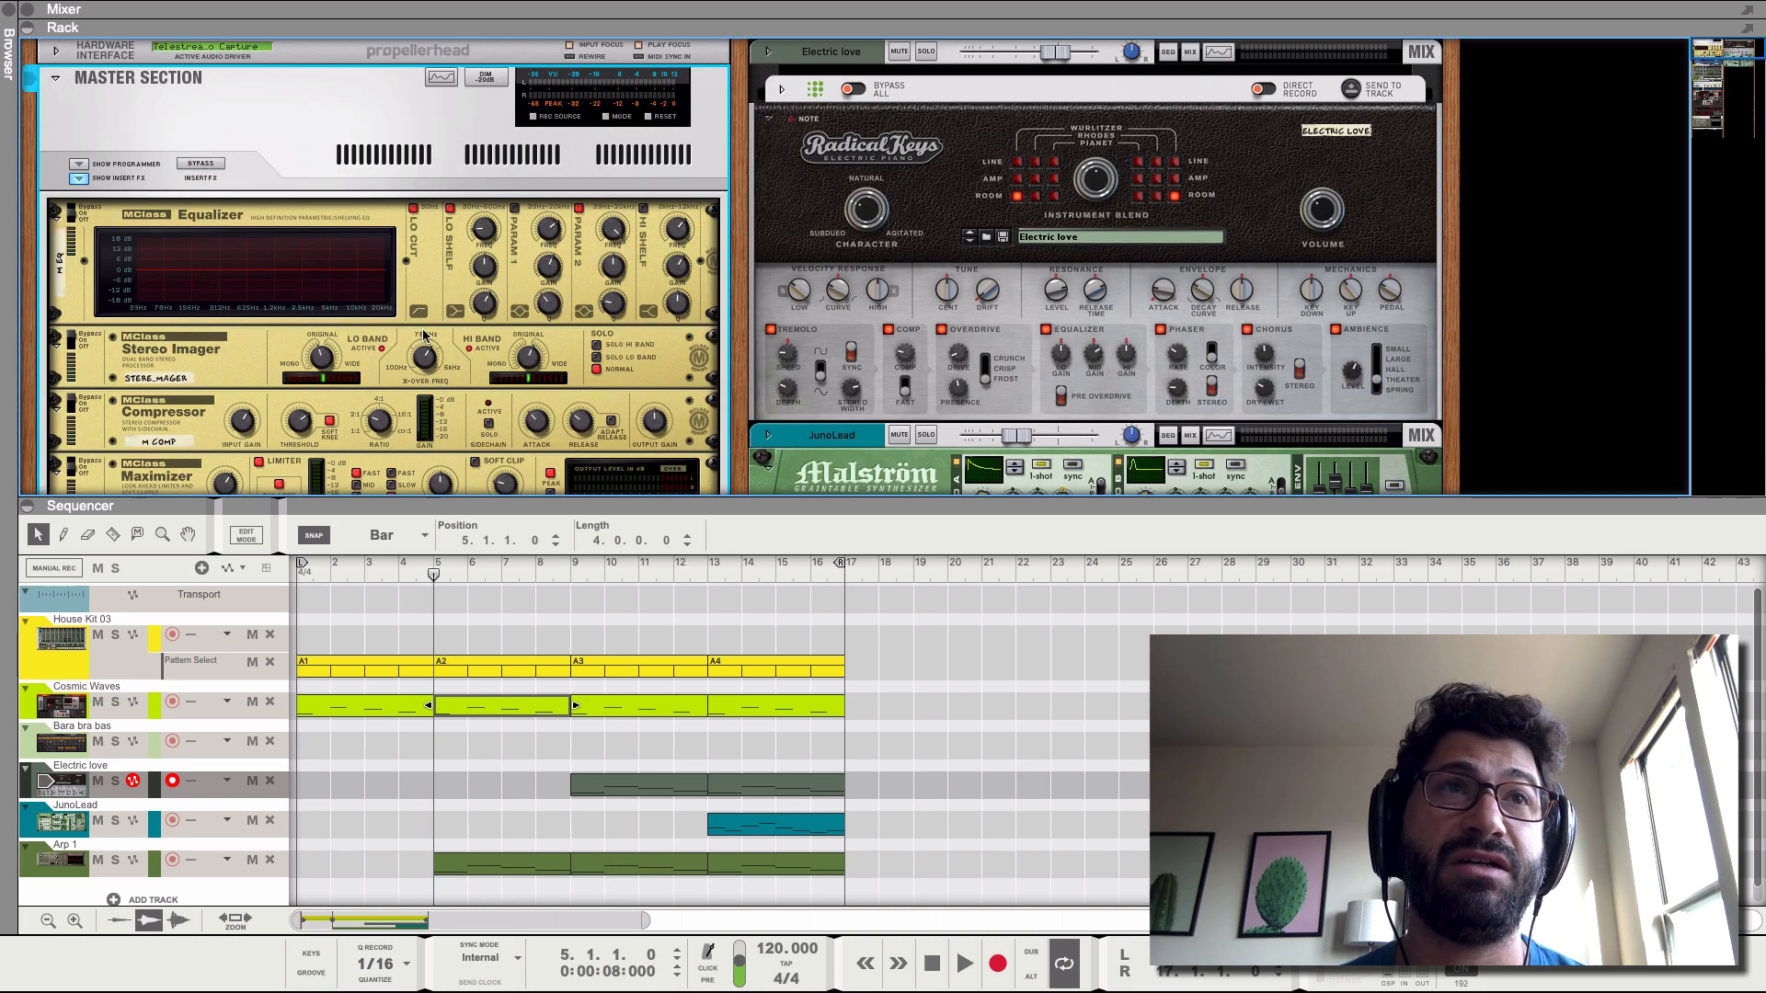
{"action": "scroll", "coordinate": [330, 420], "scroll_direction": "down", "scroll_amount": 3}
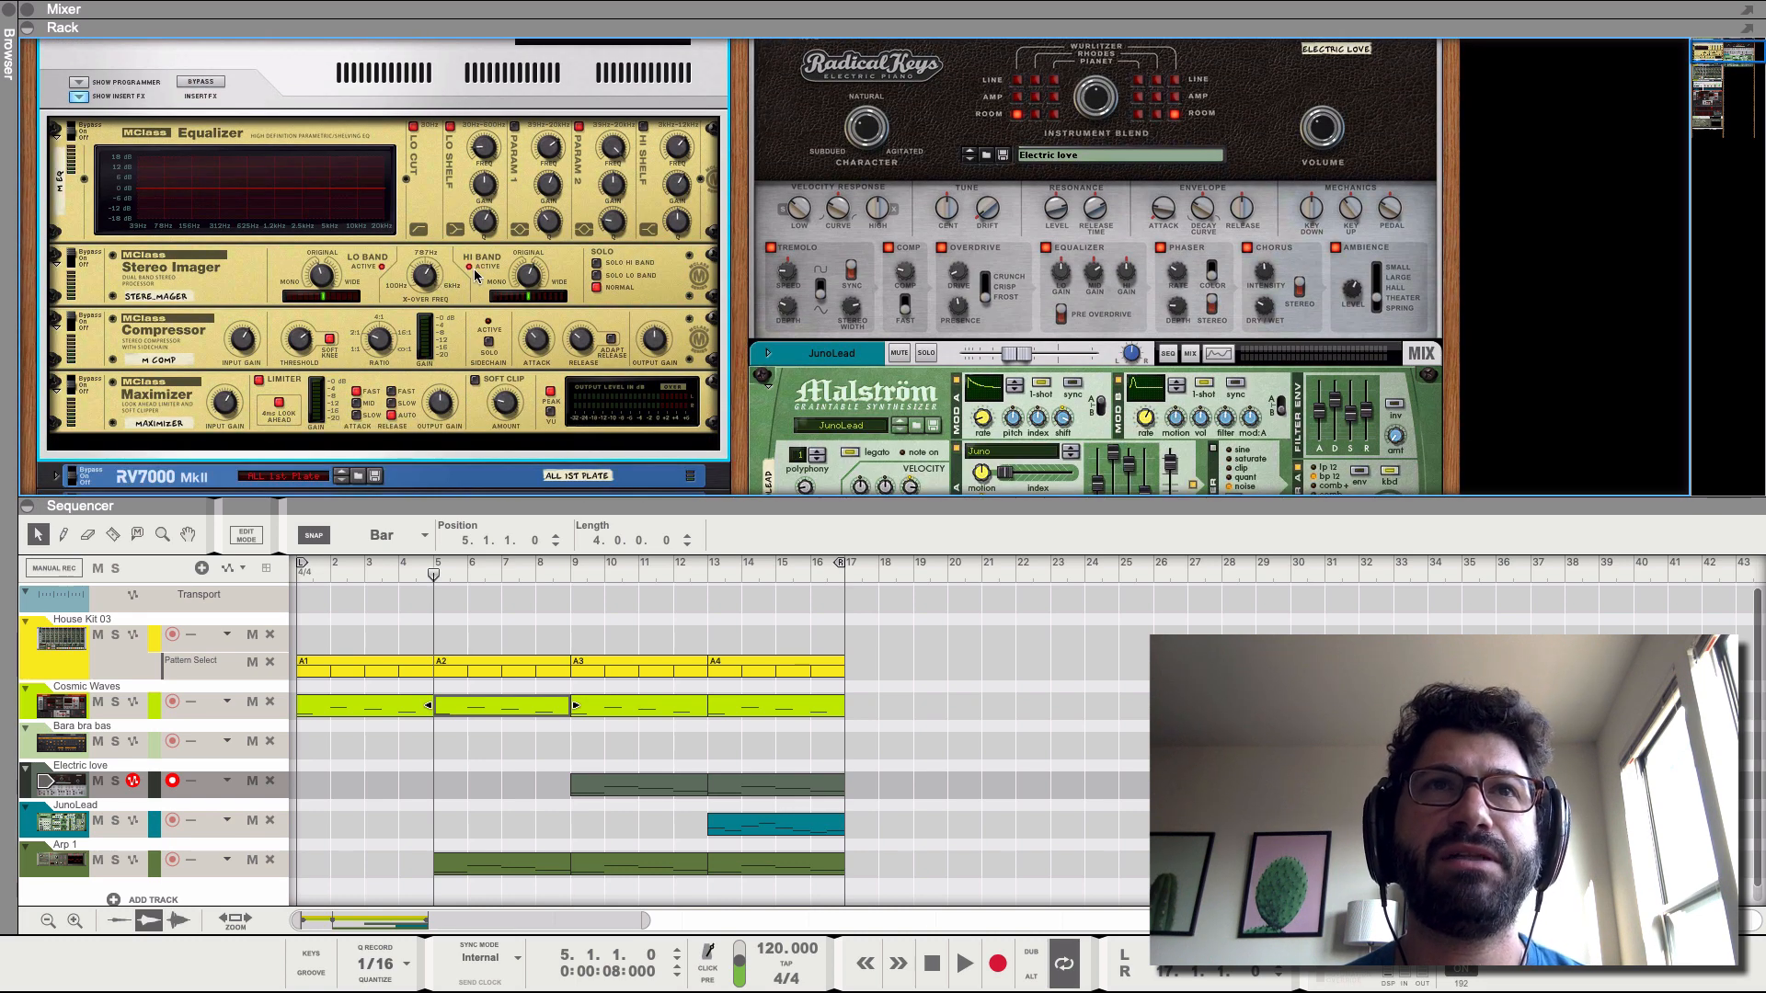
- Delete the MClass Equalizer, Stereo Imager, Compressor and Maximizer from the Master Section's insert effects
{"action": "left_click", "coordinate": [474, 243]}
{"action": "left_click", "coordinate": [566, 386]}
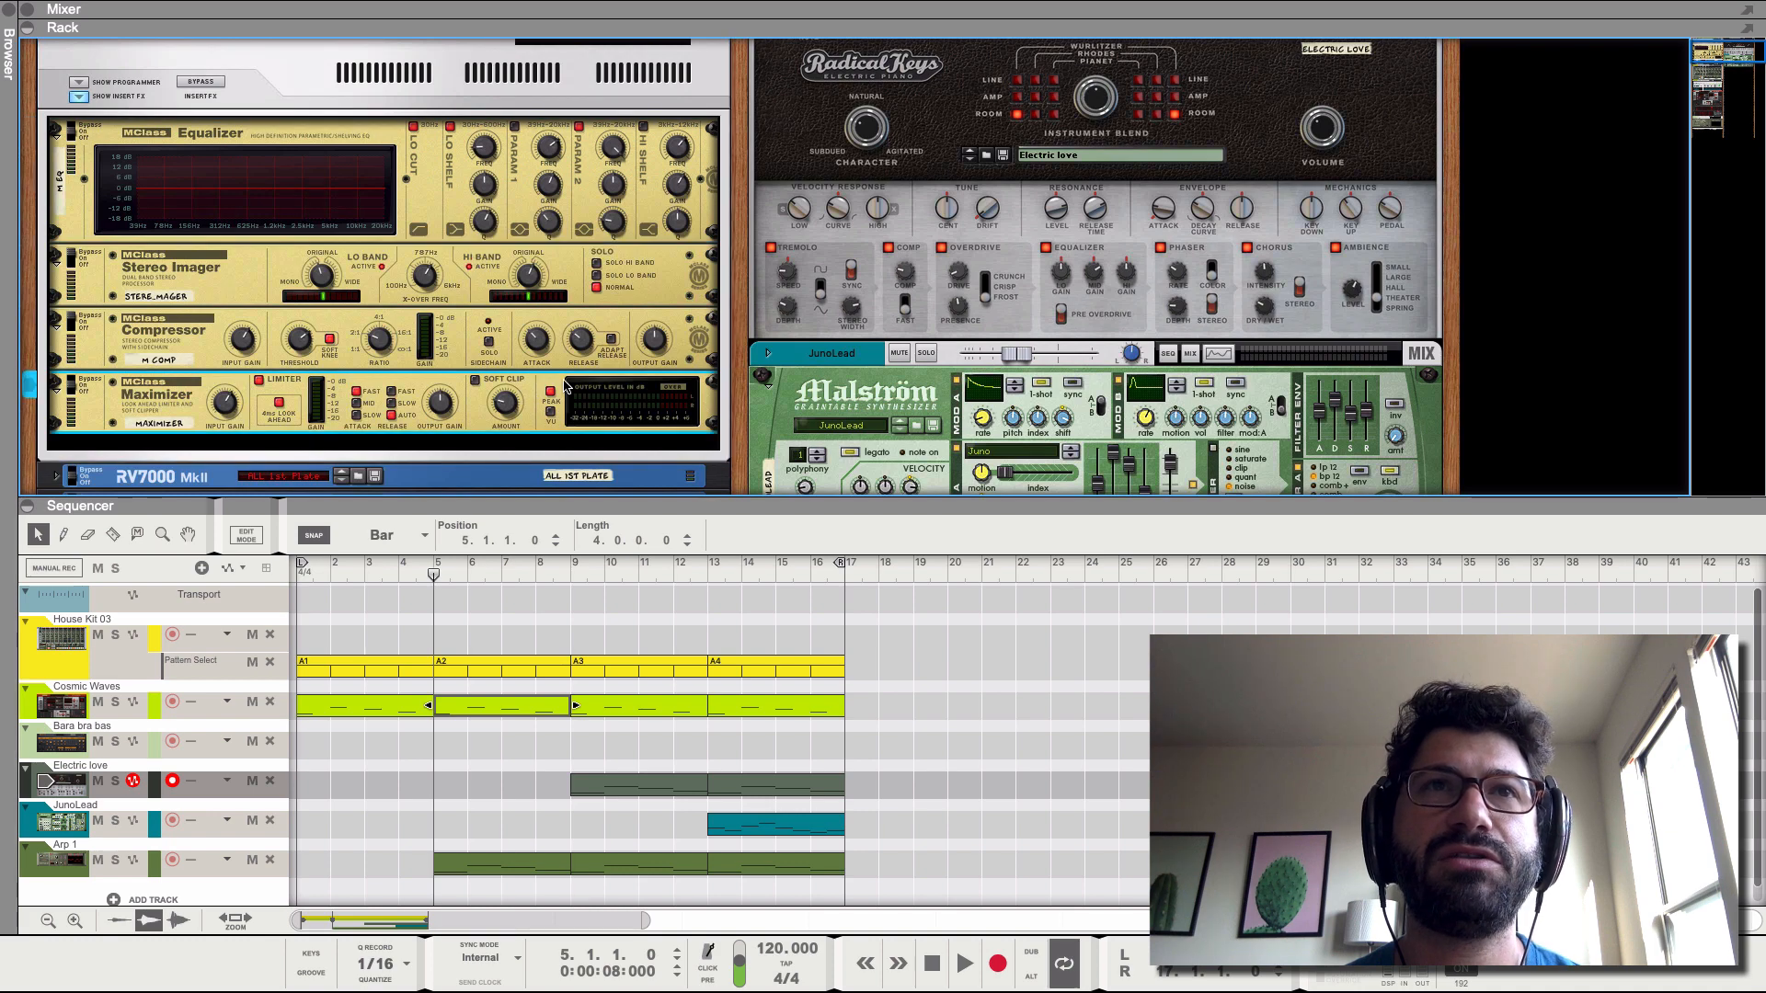
{"action": "left_click", "coordinate": [409, 193], "text": "shift"}
{"action": "key", "text": "Delete"}
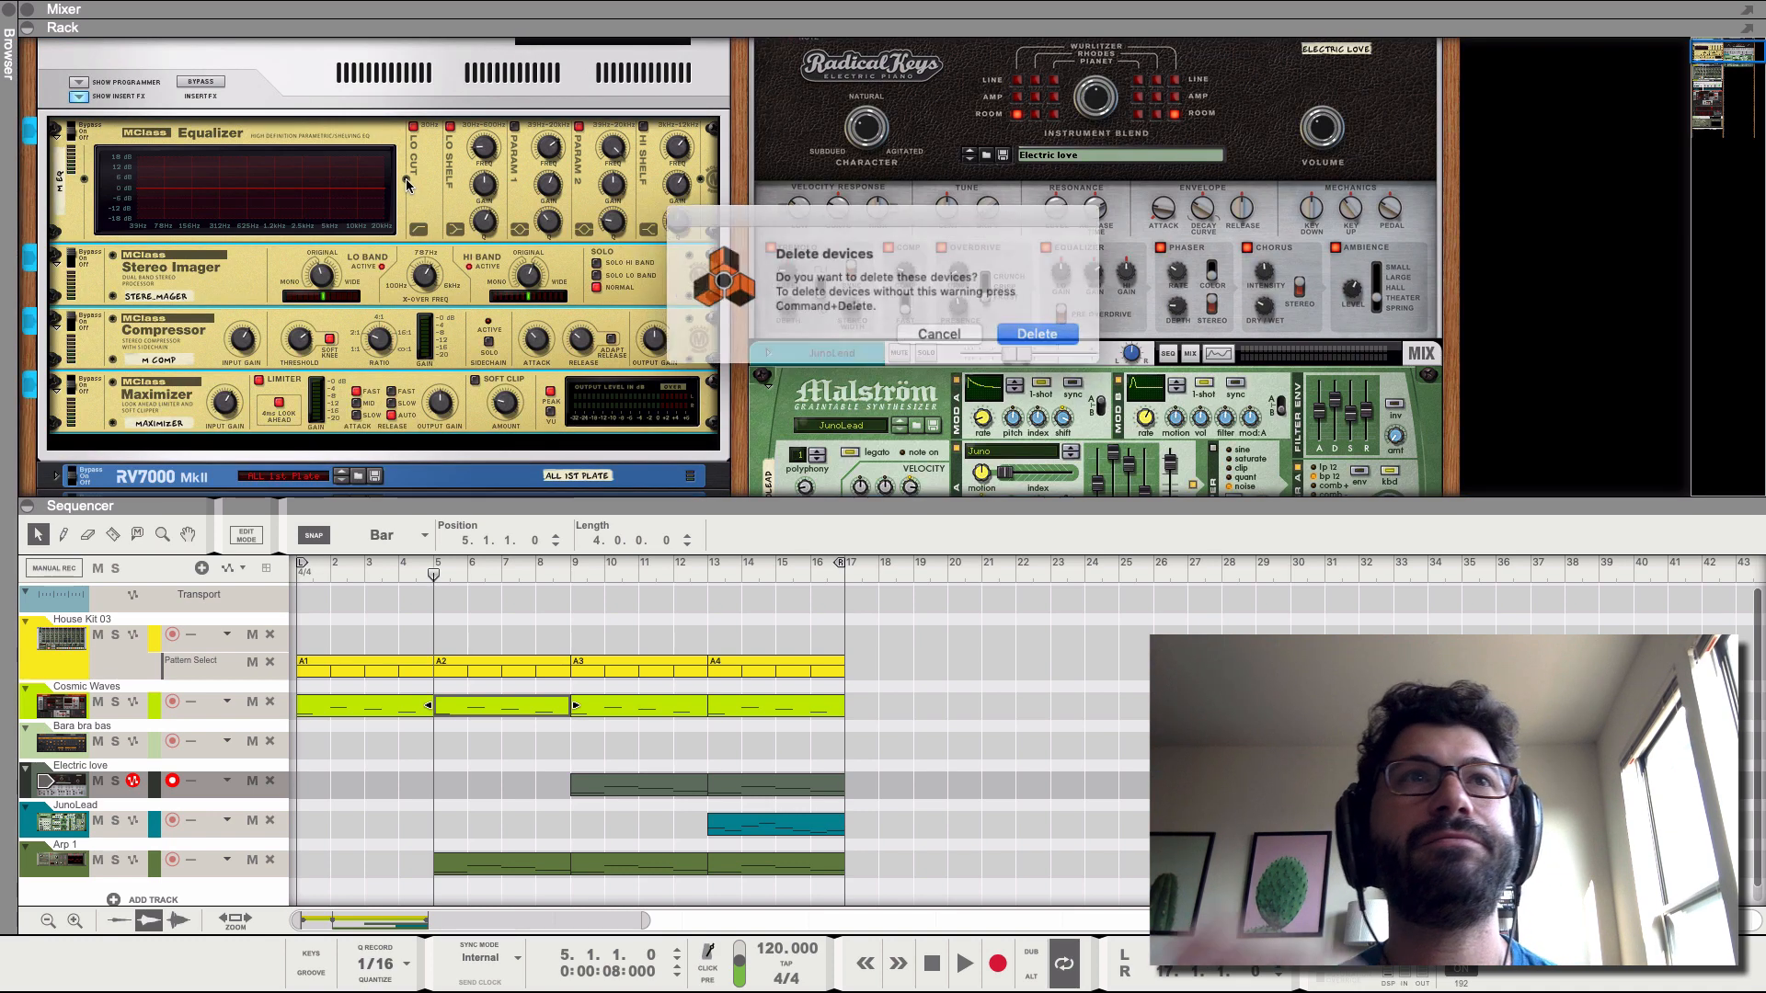
{"action": "left_click", "coordinate": [1018, 331]}
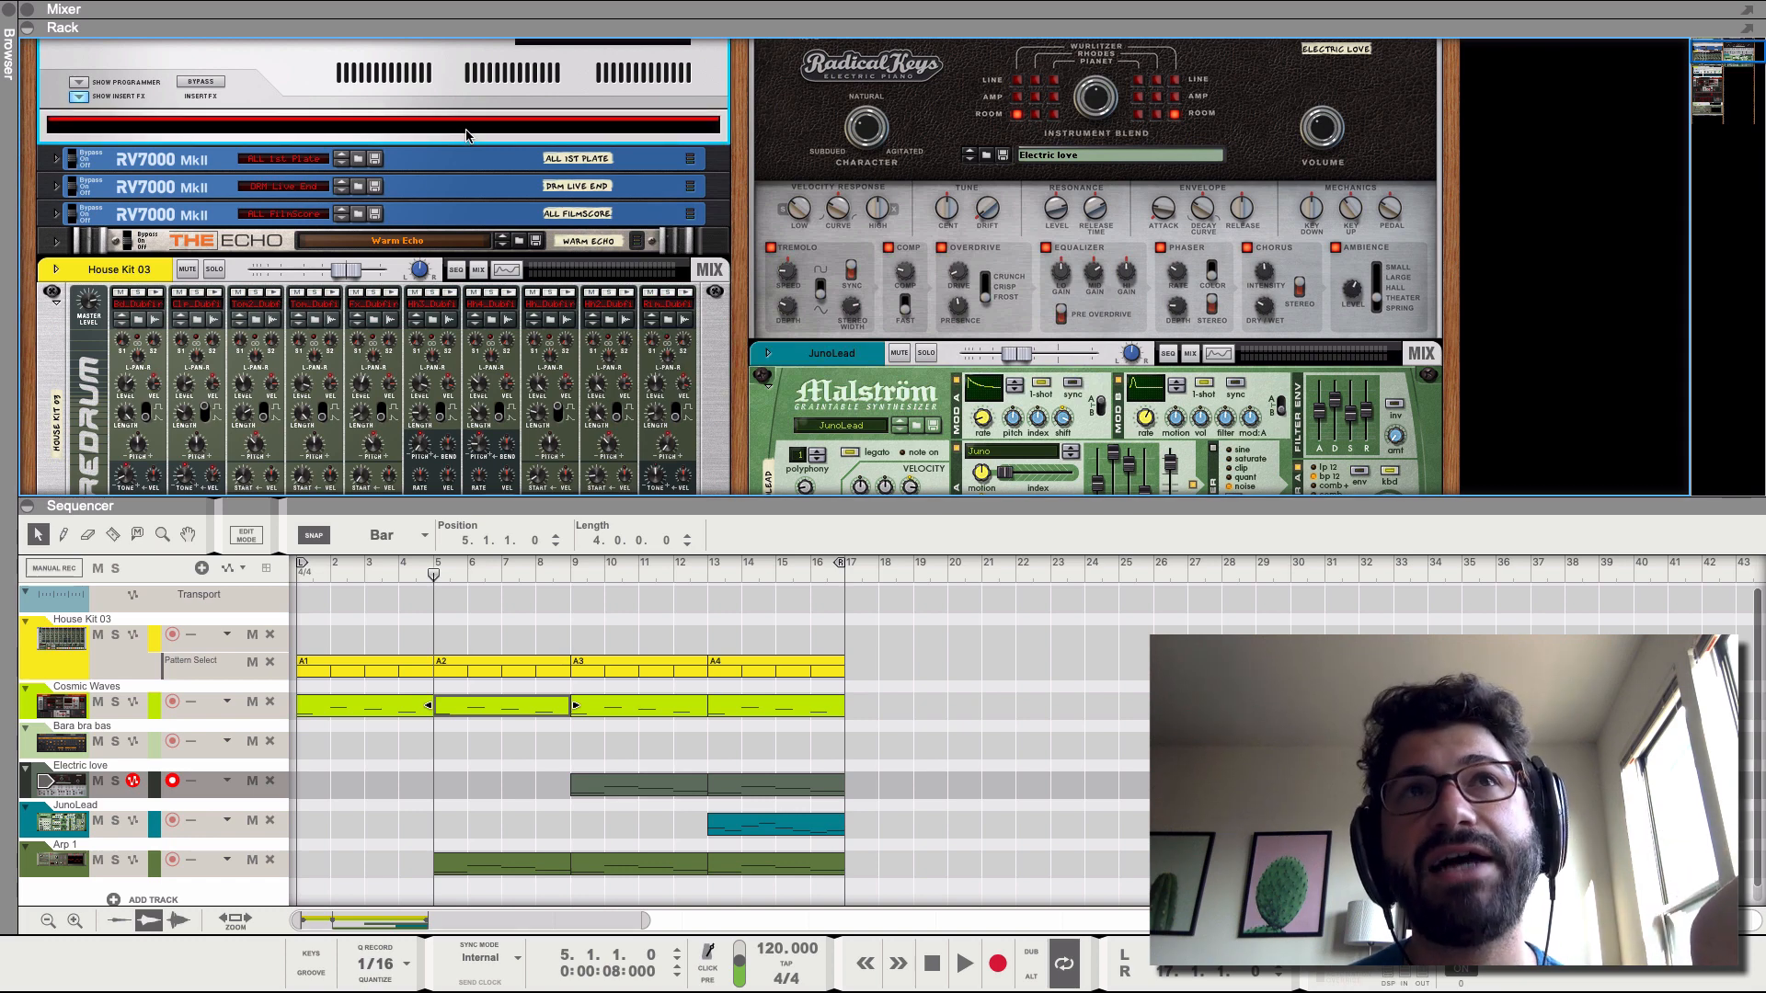
- Add an ECF-42 Envelope Controlled Filter to the Master Section's empty insert effects area
{"action": "right_click", "coordinate": [468, 124]}
{"action": "mouse_move", "coordinate": [671, 329]}
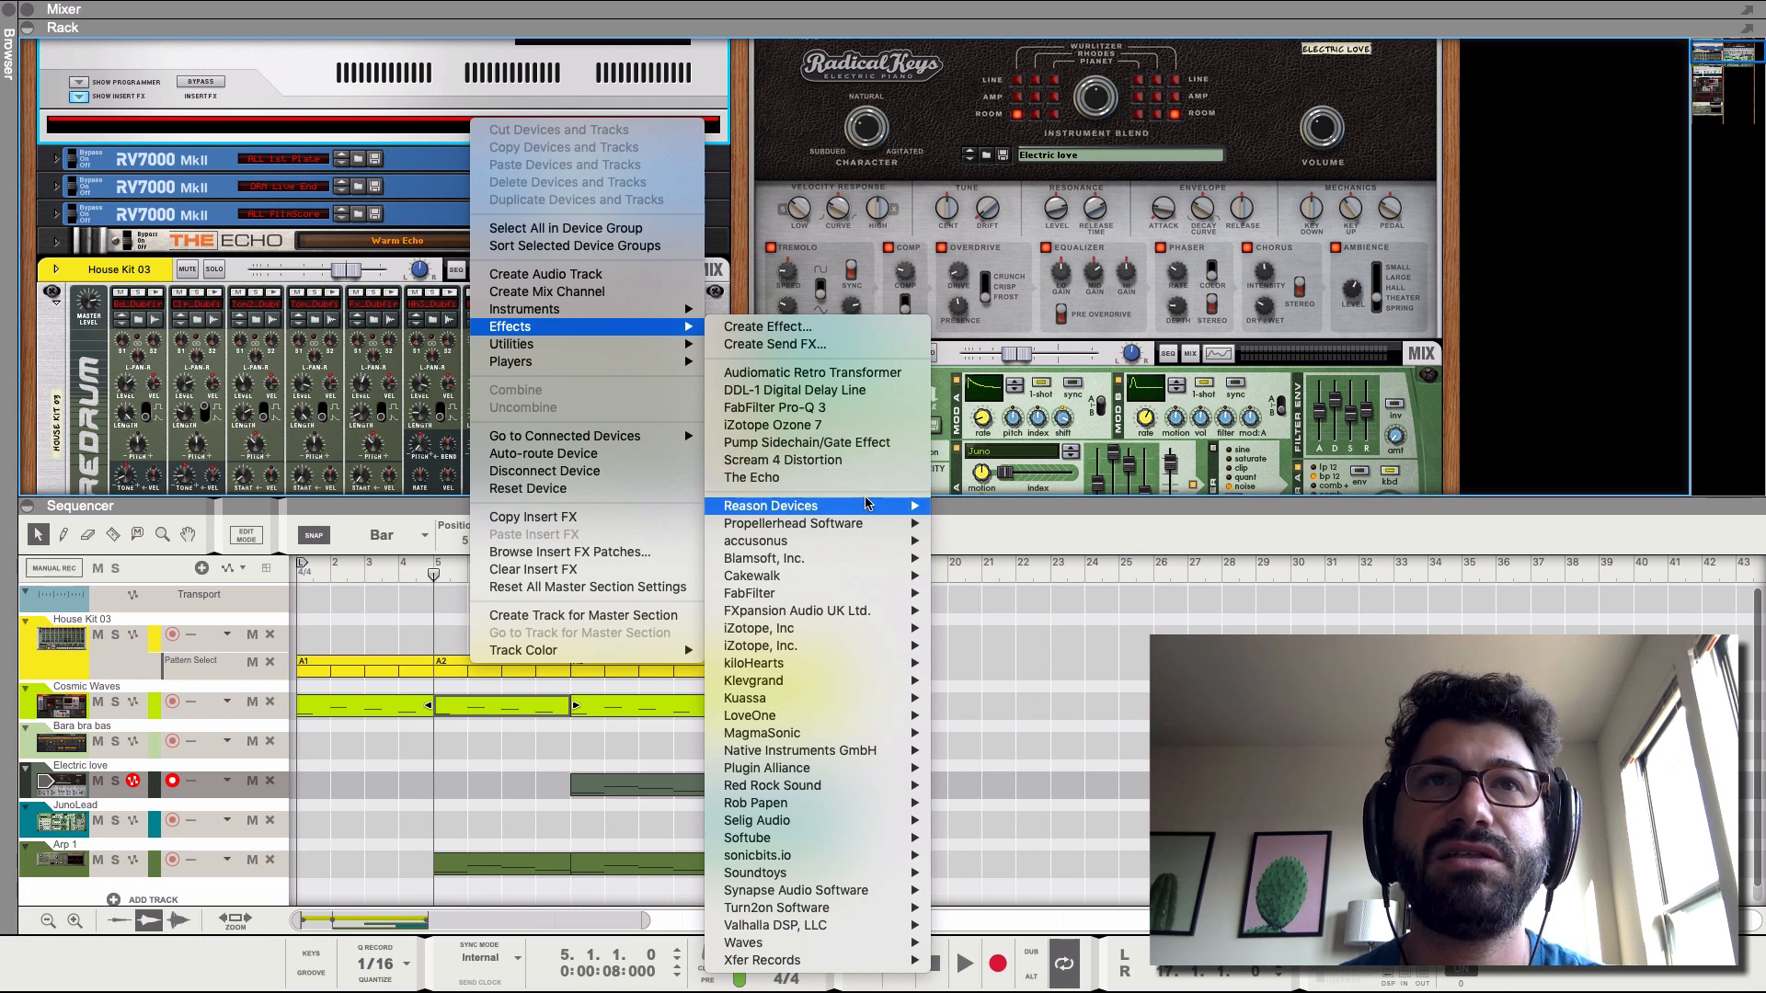
{"action": "mouse_move", "coordinate": [906, 506]}
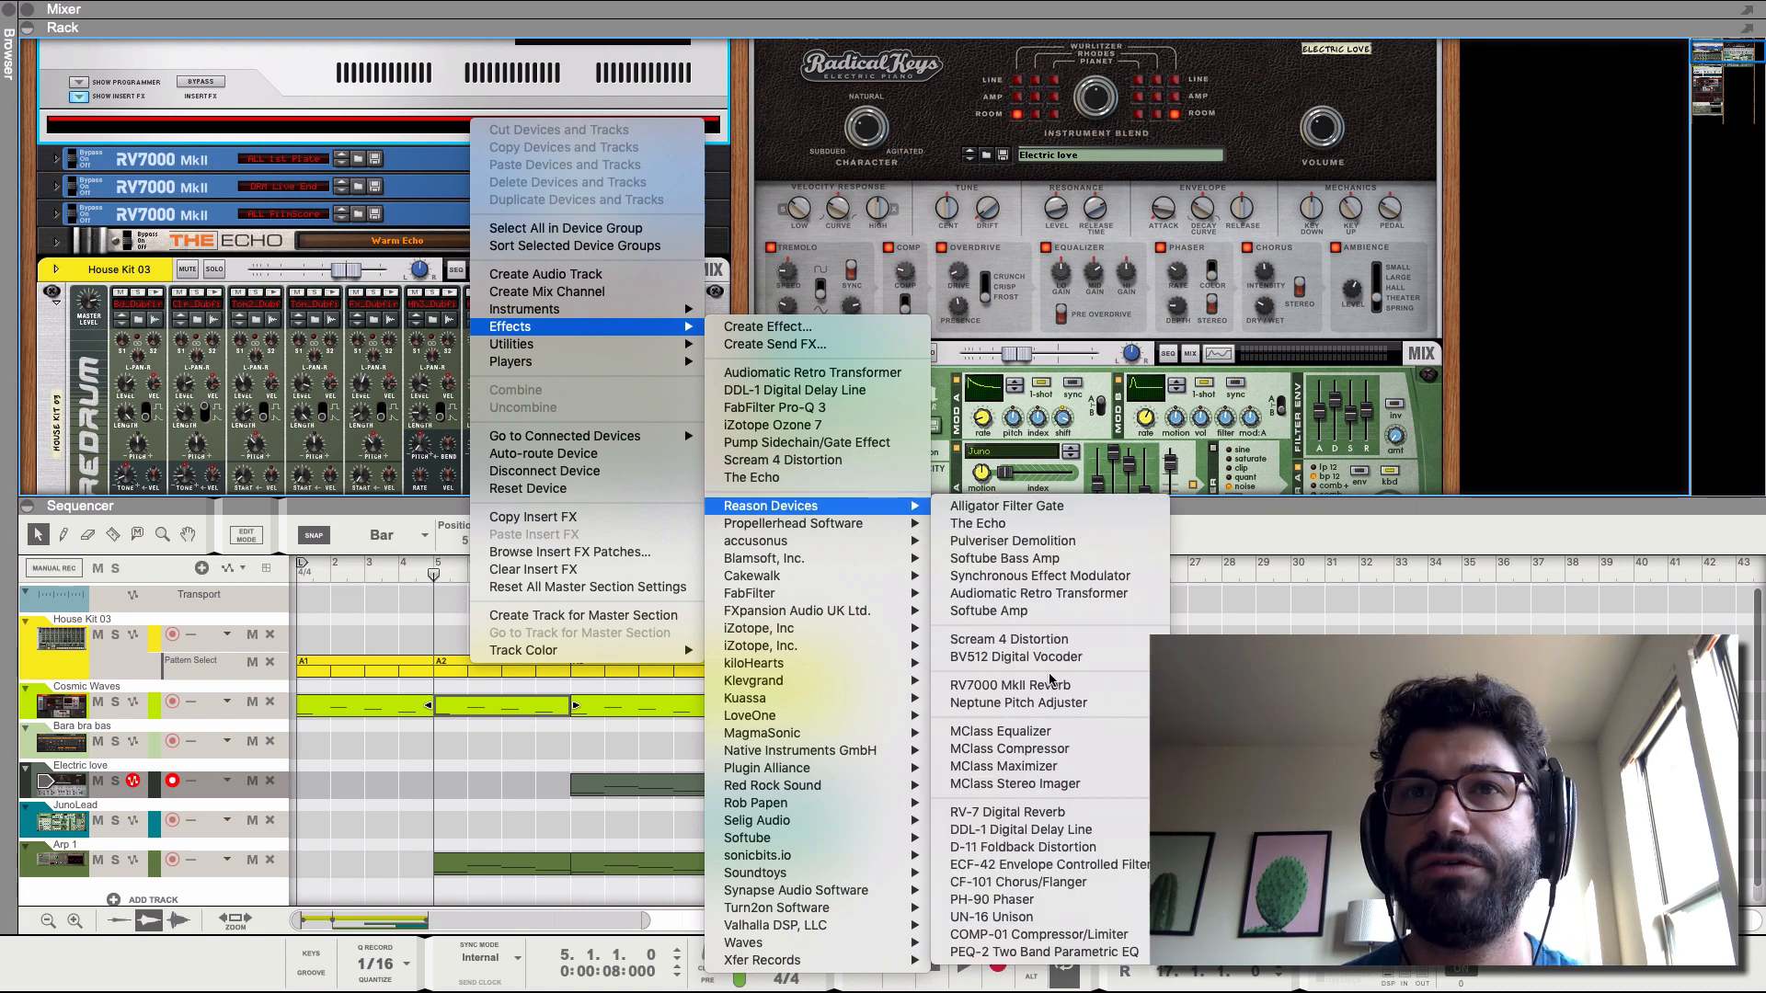
{"action": "left_click", "coordinate": [1049, 864]}
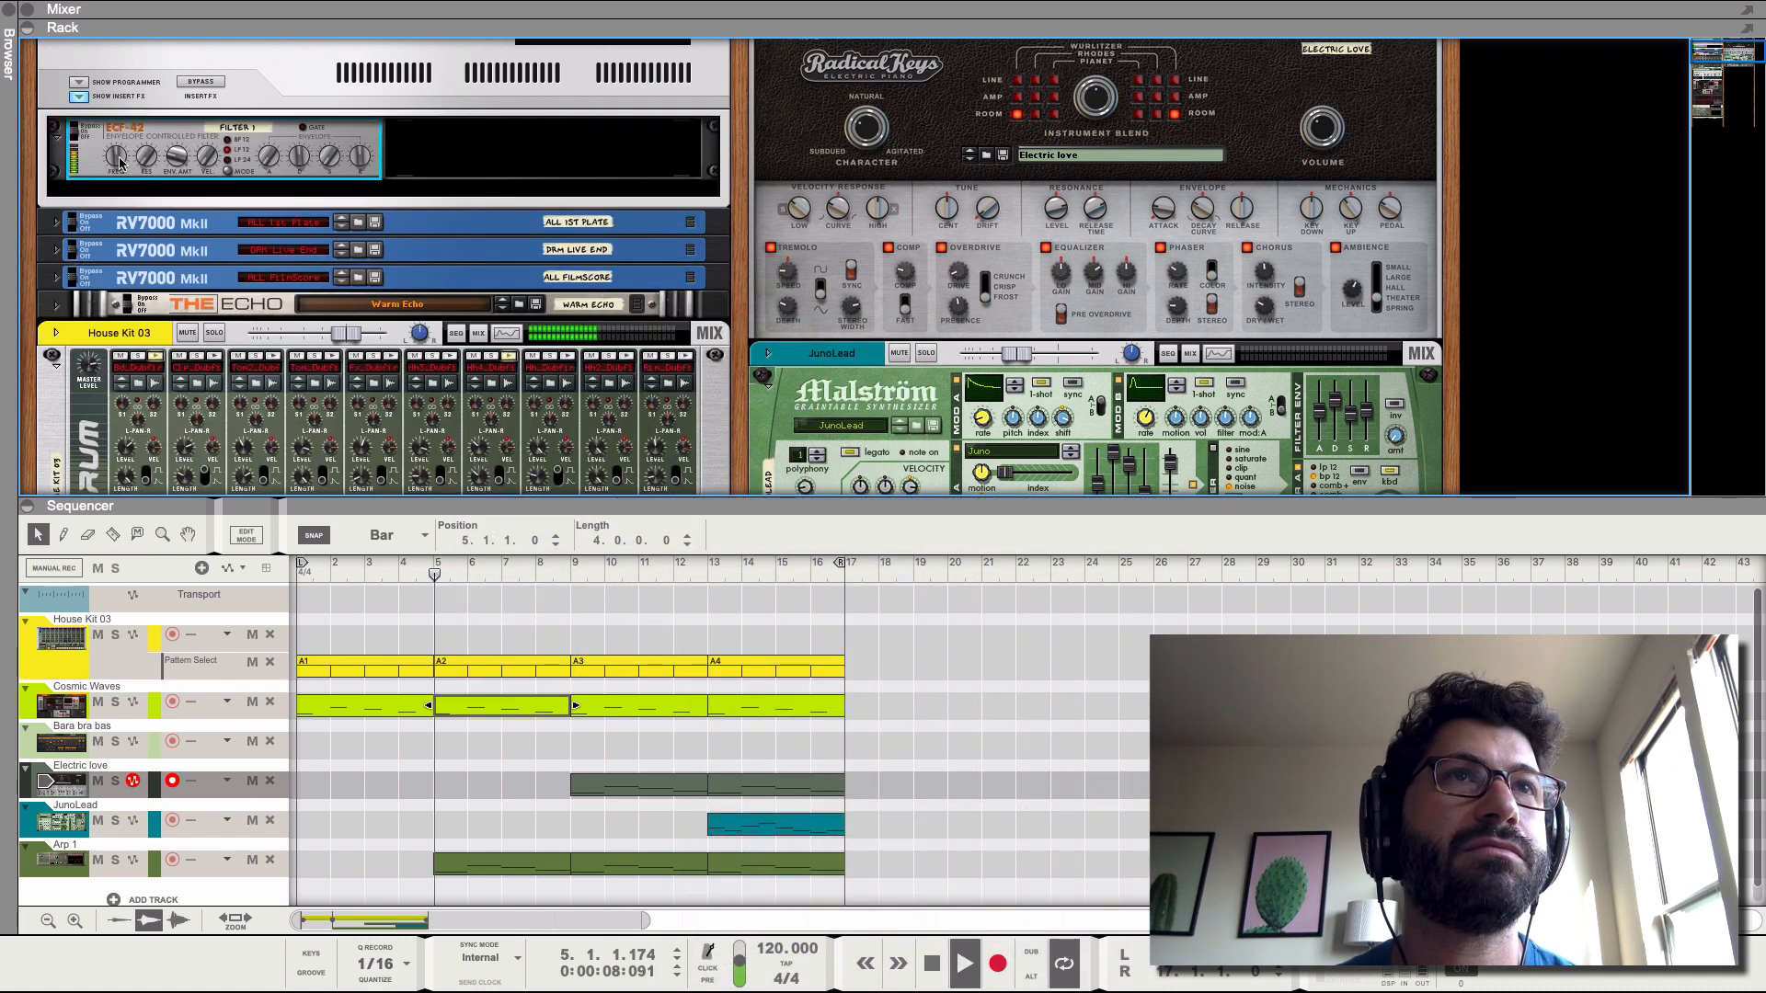
- Rehearse a filter sweep during playback by raising the ECF-42's frequency to 127, and stop
{"action": "key", "text": "space"}
{"action": "mouse_move", "coordinate": [122, 158]}
{"action": "left_click_drag", "start_coordinate": [123, 159], "coordinate": [137, 136]}
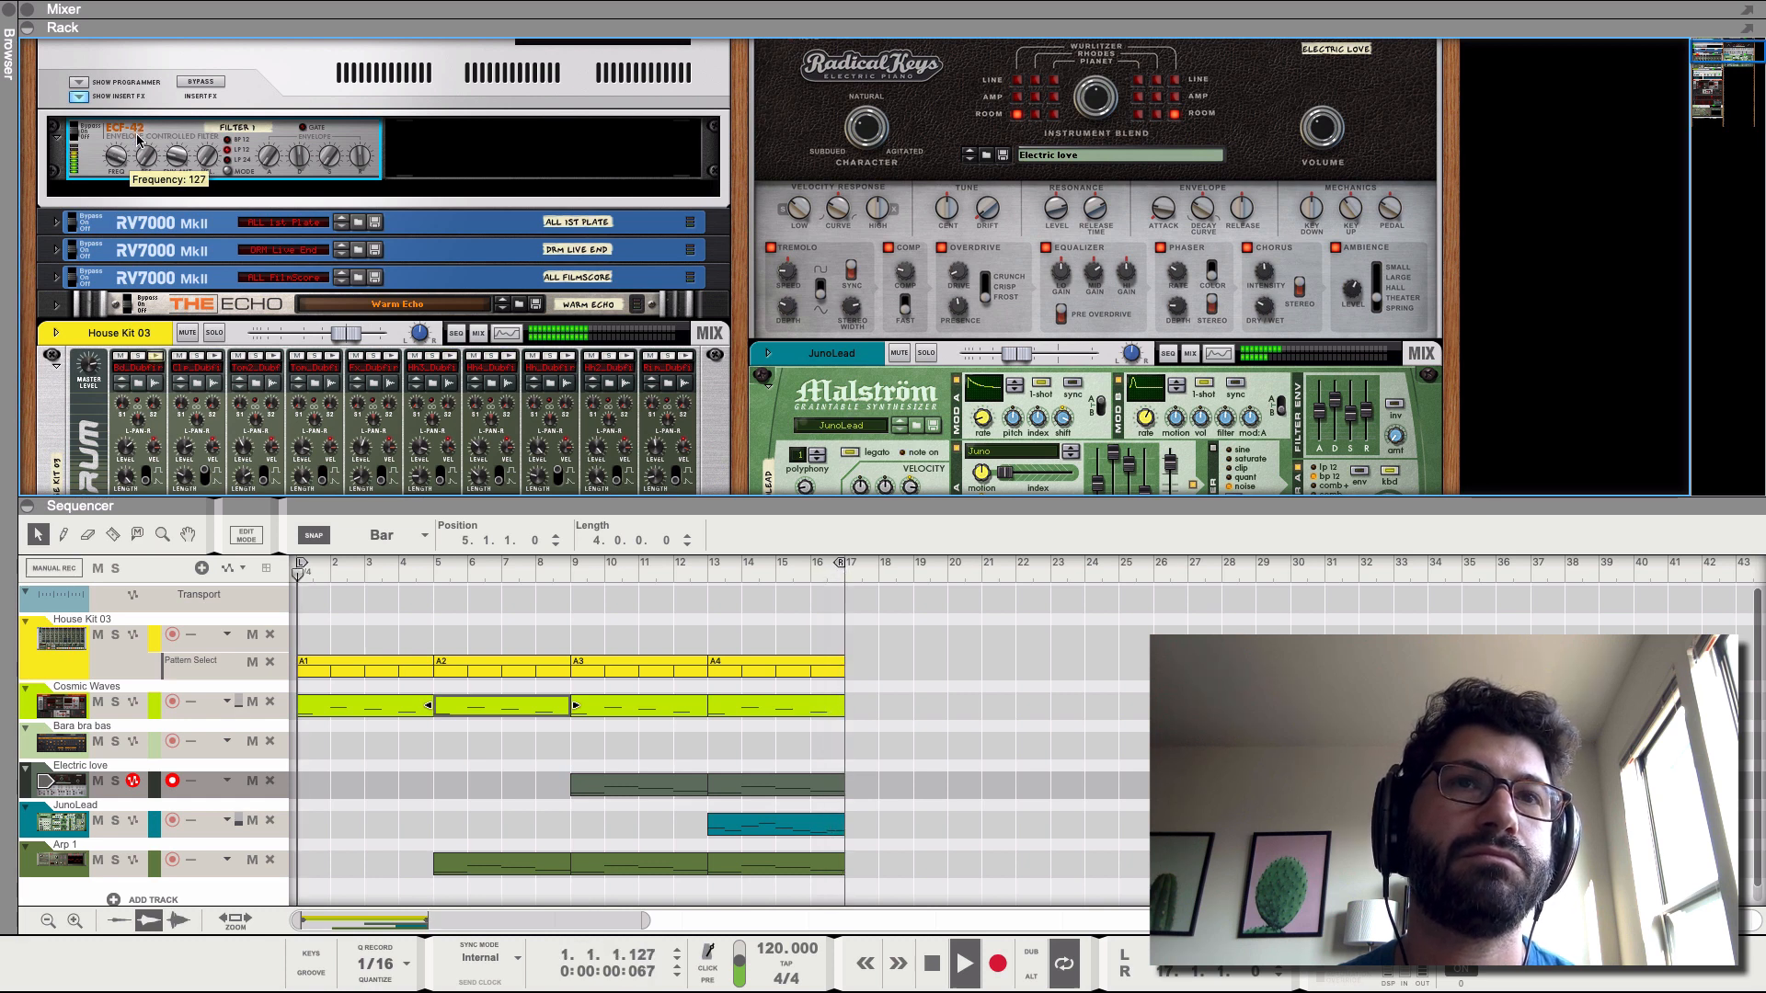
{"action": "key", "text": "space"}
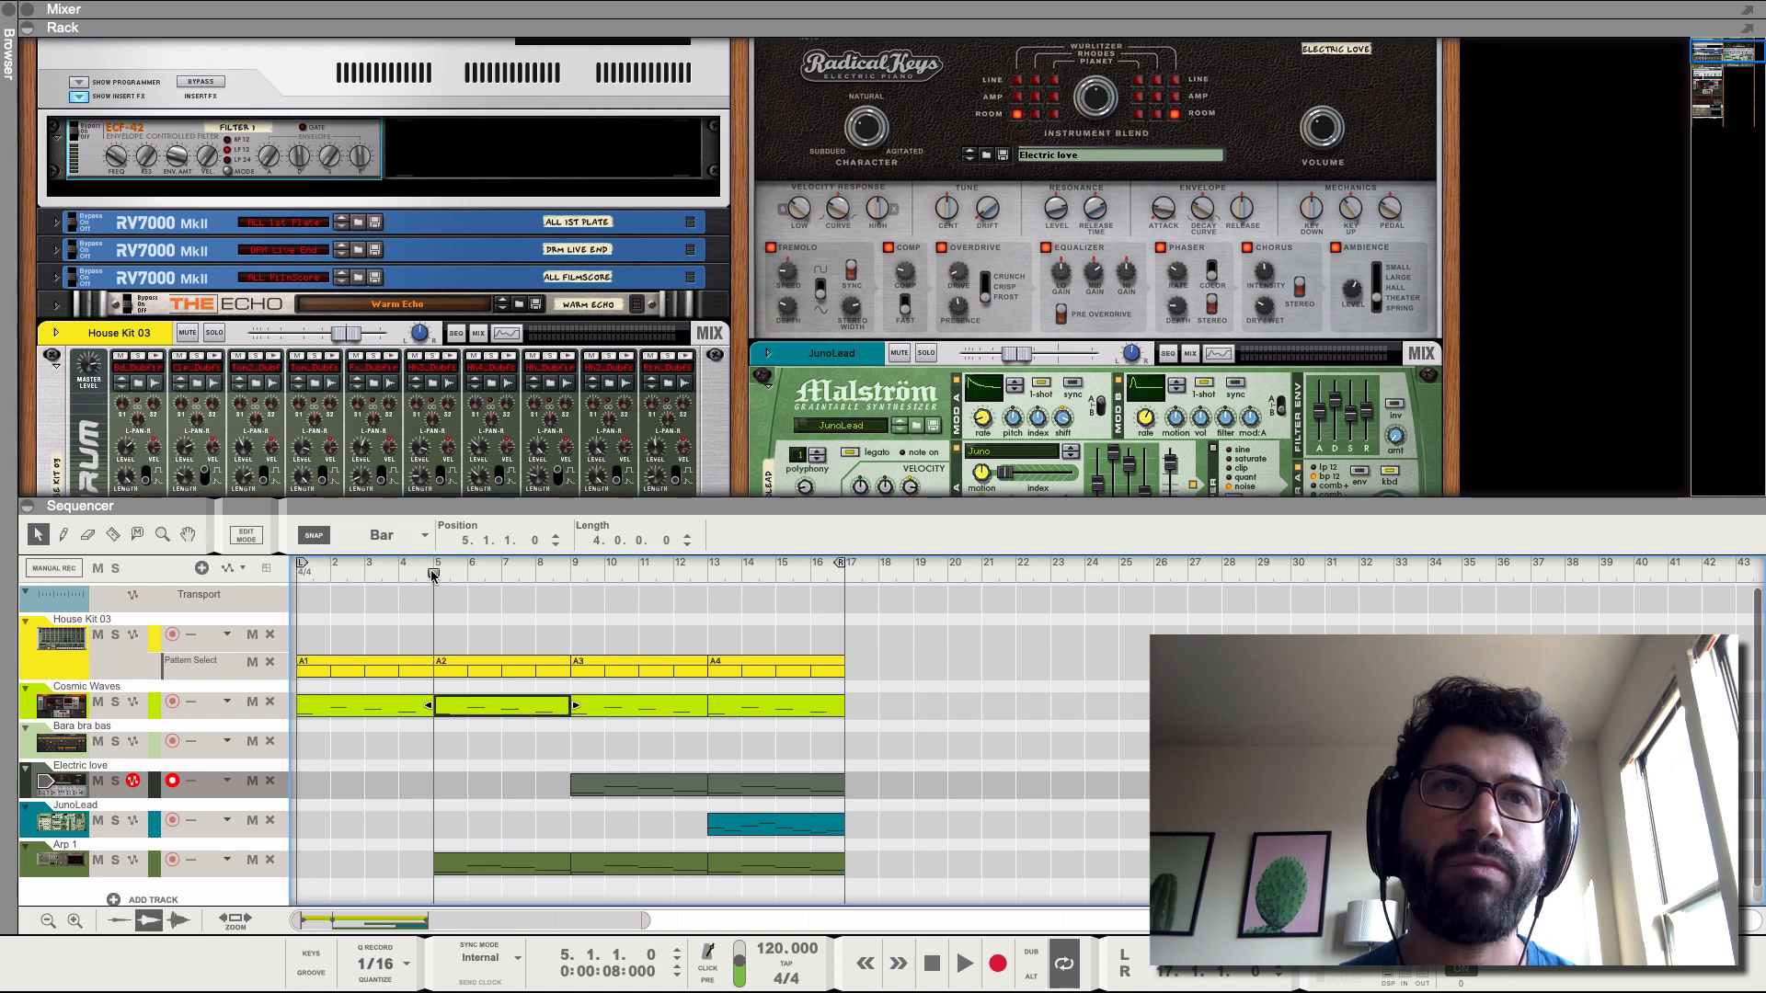
- Record from bar 1 while sweeping the ECF-42's frequency upward across the 16 bars, and stop at the loop end
{"action": "left_click", "coordinate": [309, 570]}
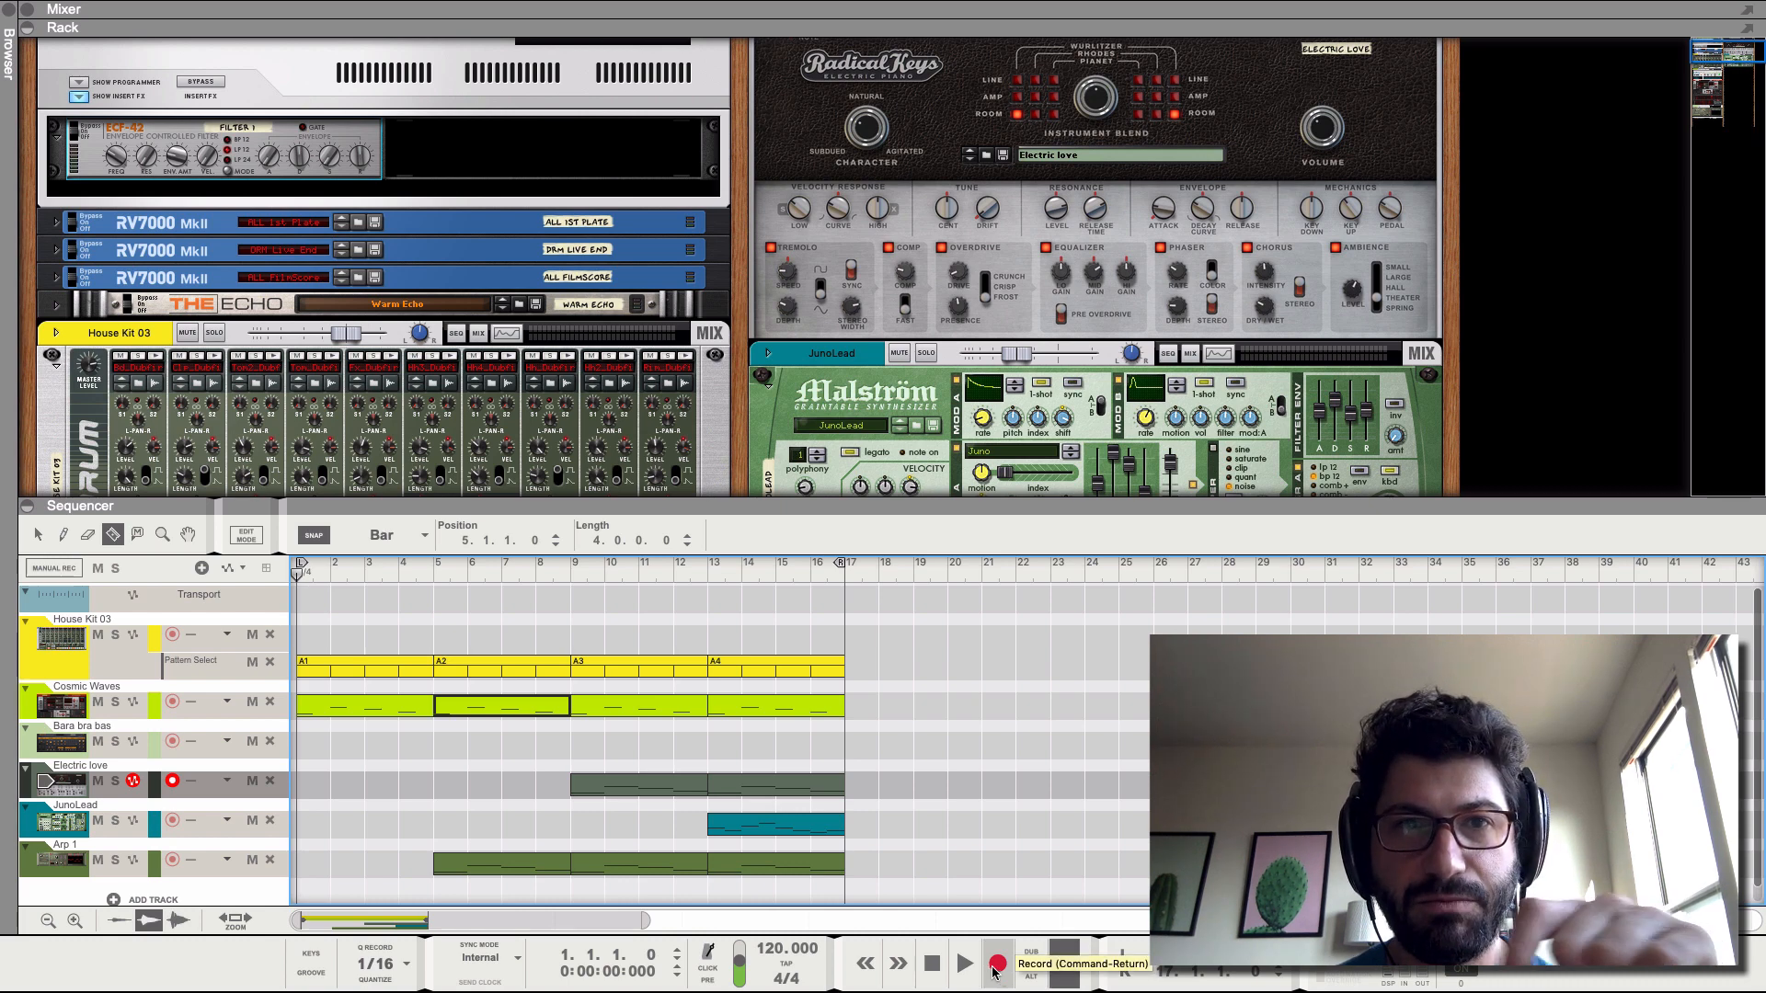
{"action": "left_click", "coordinate": [994, 972]}
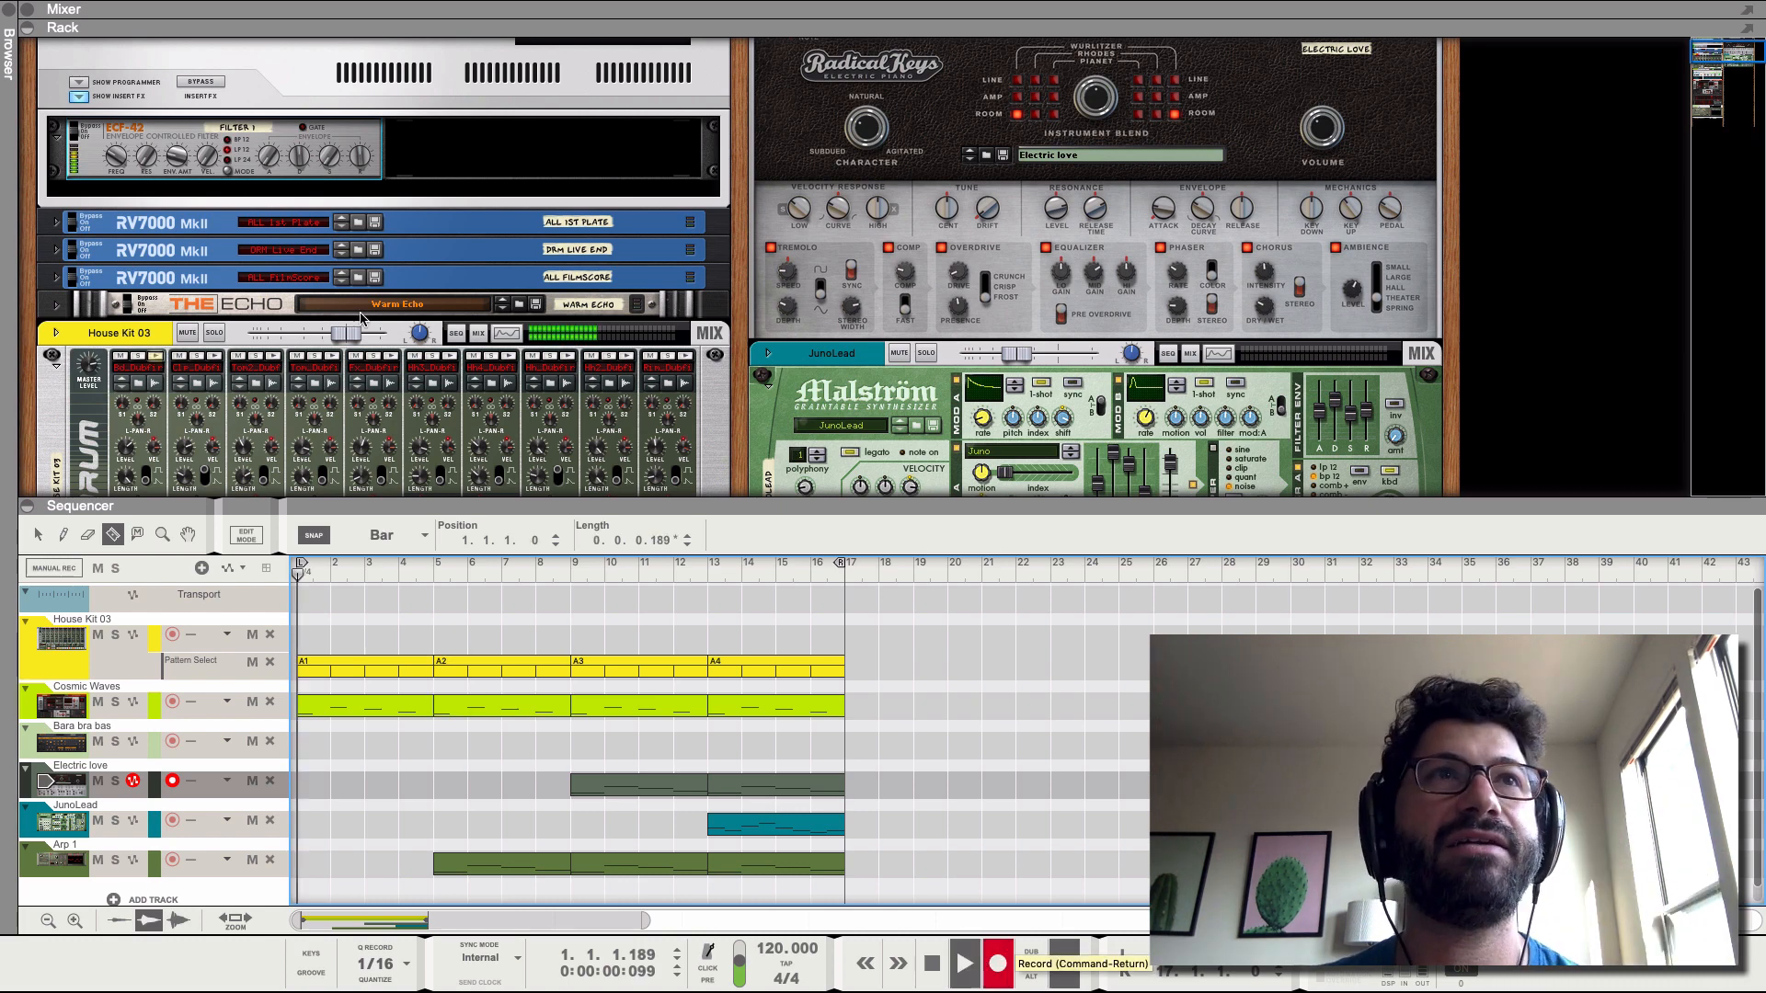
{"action": "left_click", "coordinate": [117, 156]}
{"action": "left_click_drag", "start_coordinate": [115, 152], "coordinate": [116, 149]}
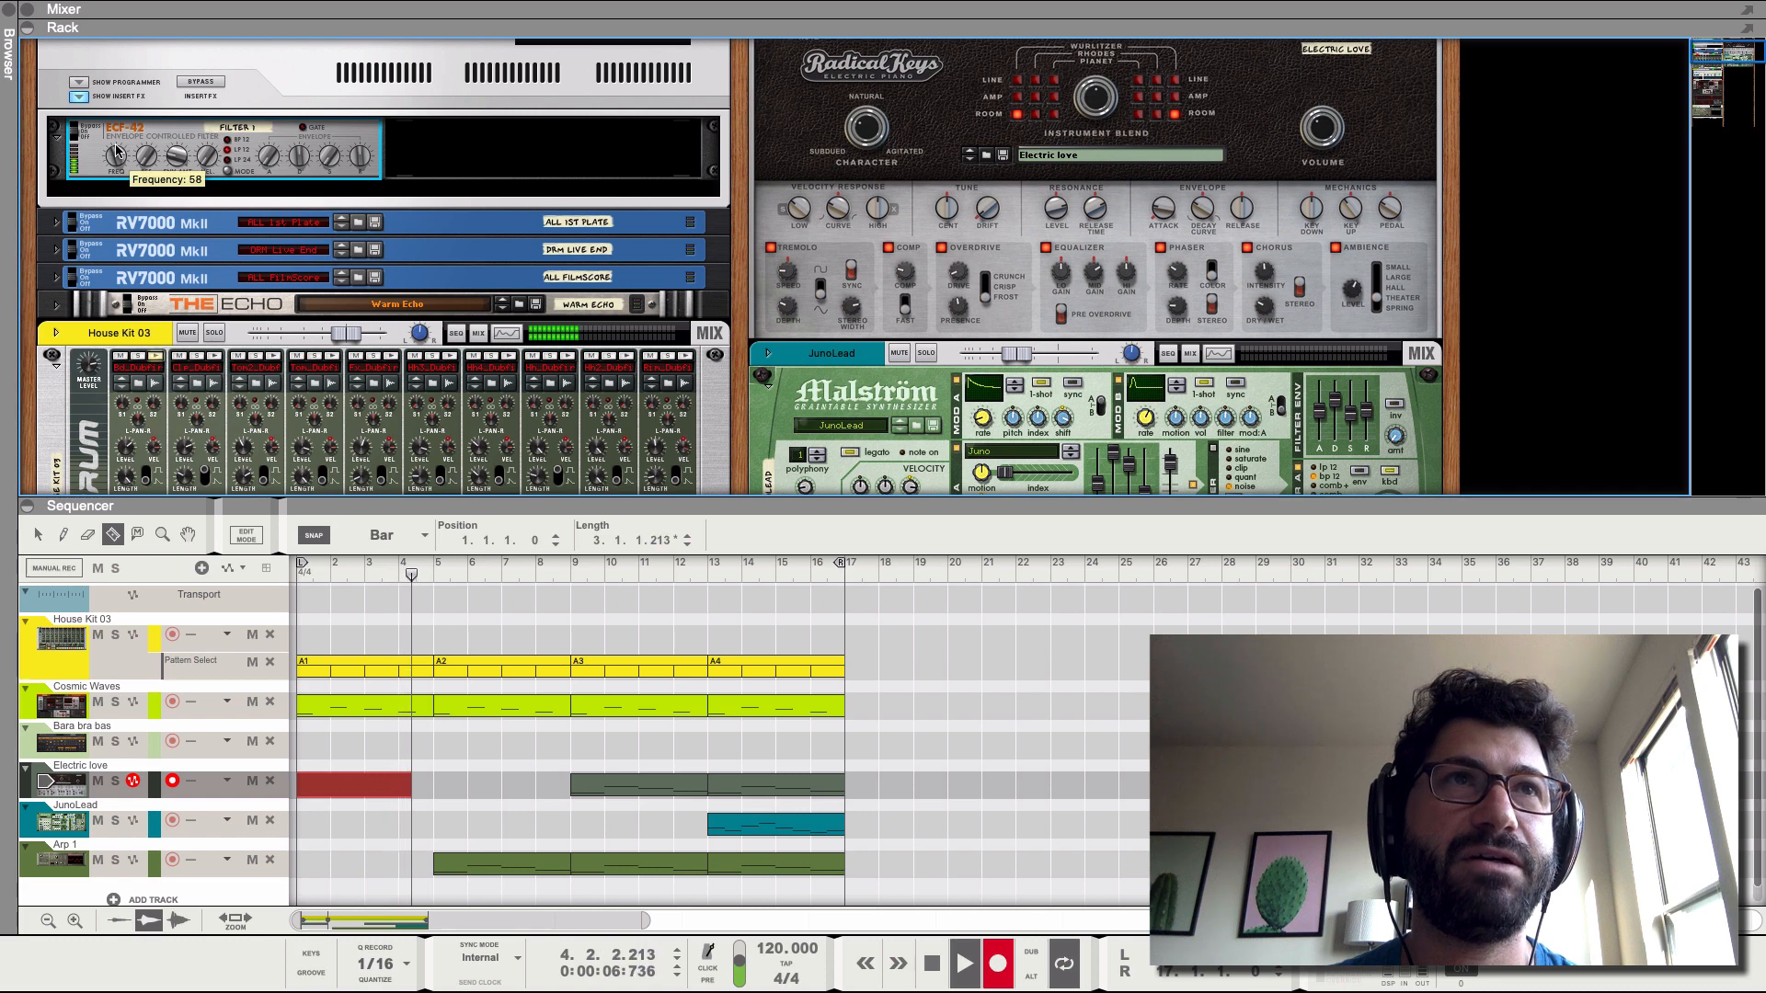
{"action": "left_click_drag", "start_coordinate": [116, 152], "coordinate": [169, 81]}
{"action": "key", "text": "space"}
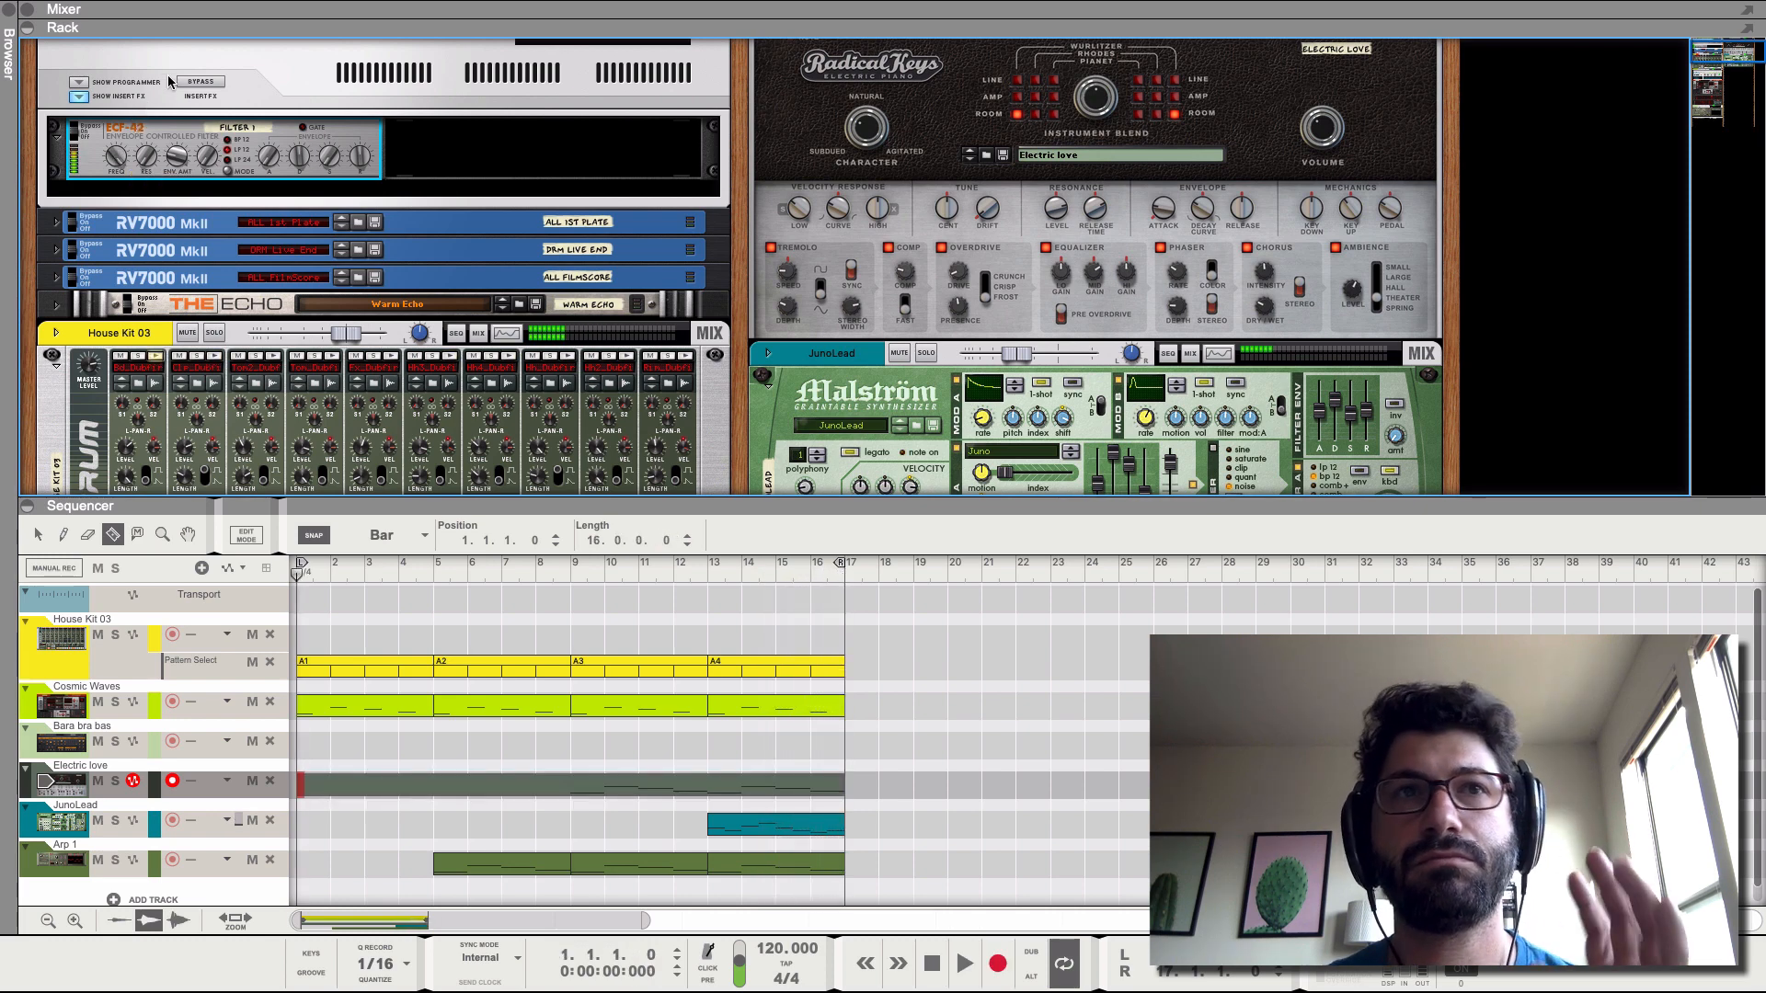